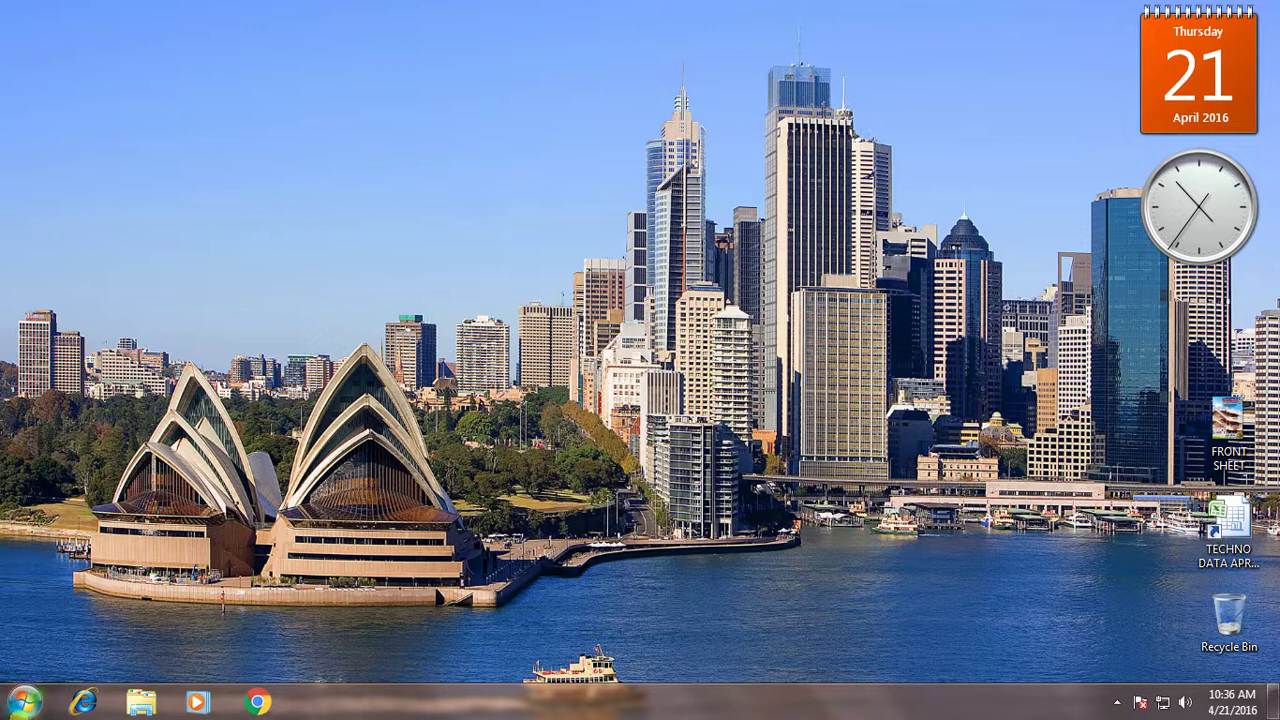
Launch AutoCAD 2006 from the Start menu's Autodesk program folder
{"action": "left_click", "coordinate": [25, 702]}
{"action": "left_click", "coordinate": [100, 620]}
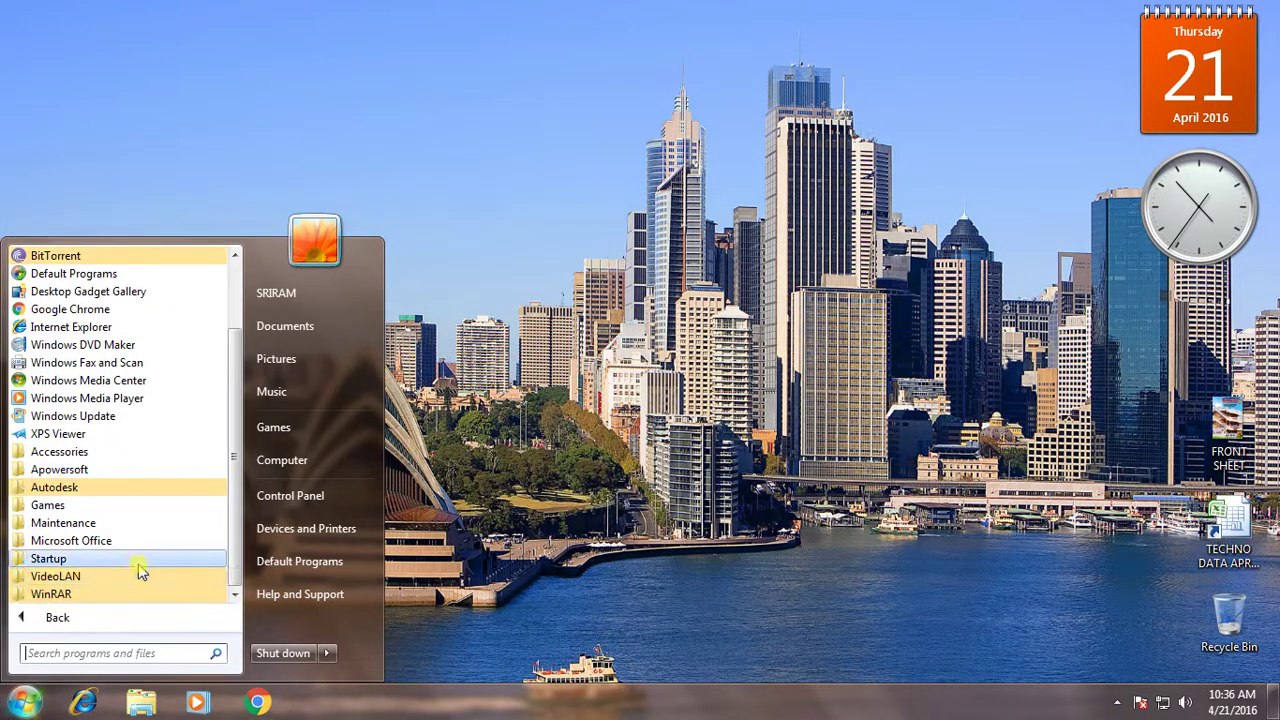
{"action": "double_click", "coordinate": [105, 487]}
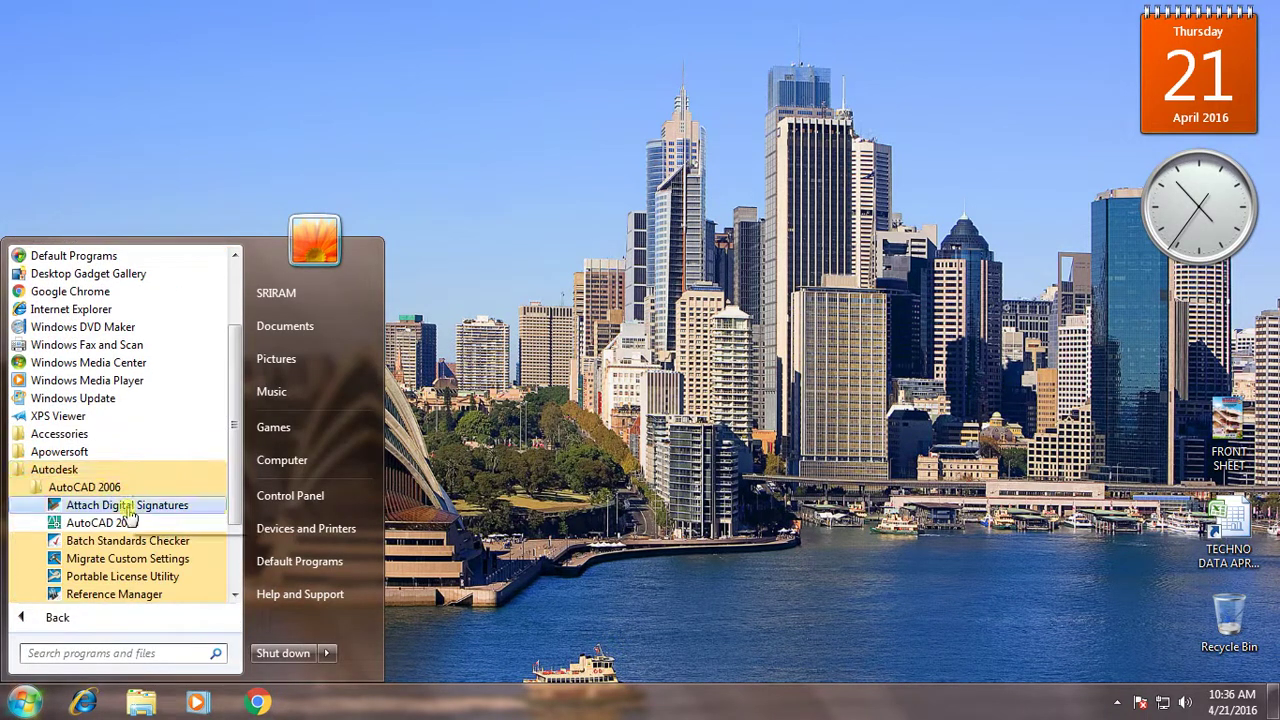
{"action": "left_click", "coordinate": [128, 520]}
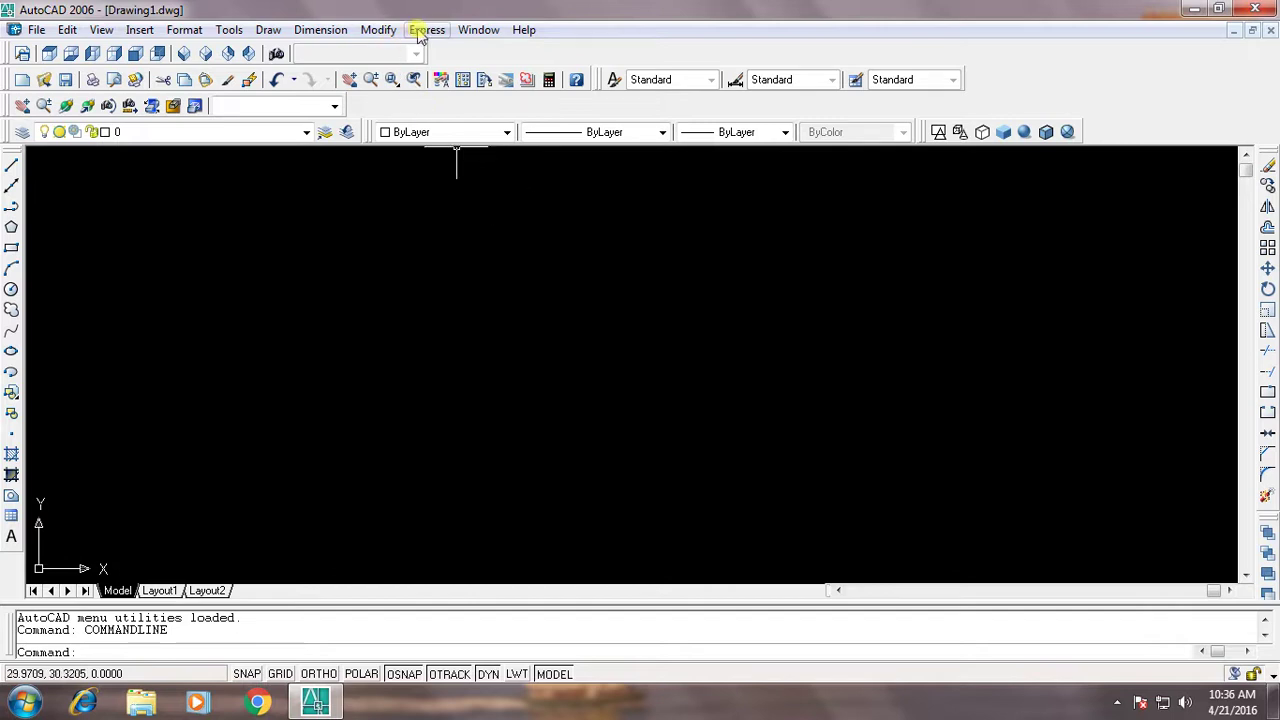
Switch to the AutoCAD Default workspace and dismiss the tray popup
{"action": "left_click", "coordinate": [468, 30]}
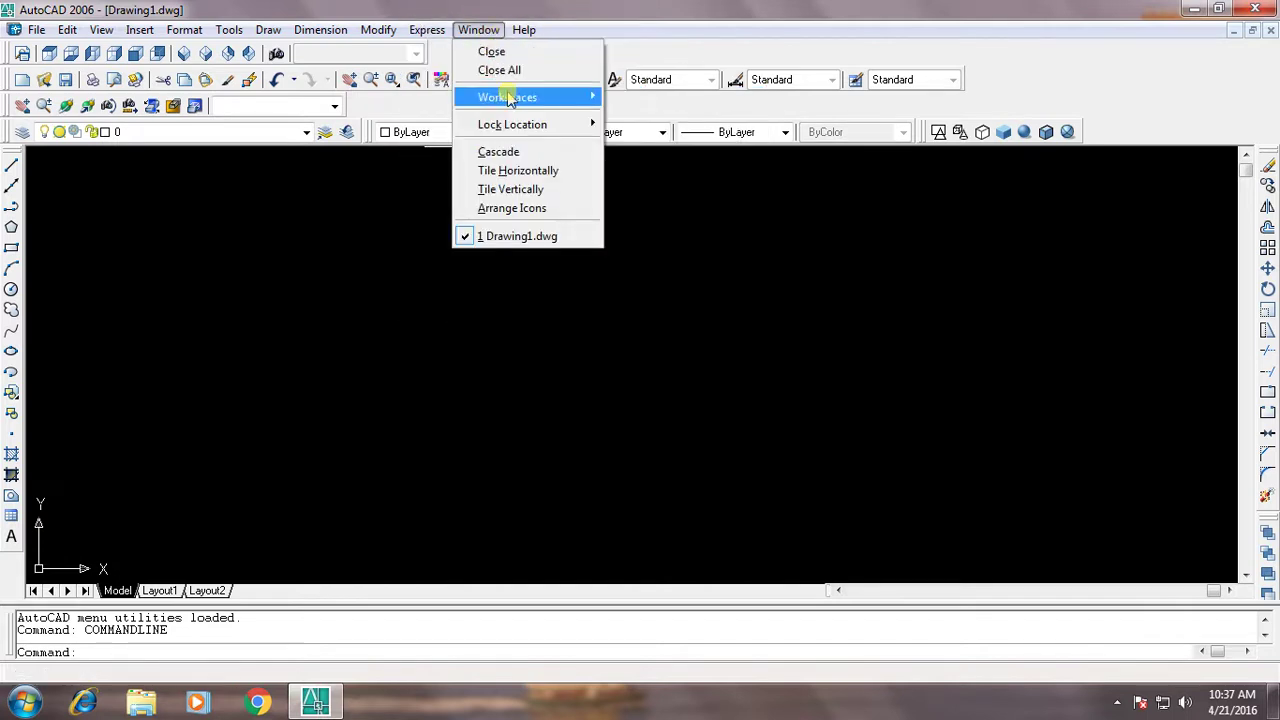
{"action": "mouse_move", "coordinate": [508, 97]}
{"action": "left_click", "coordinate": [638, 96]}
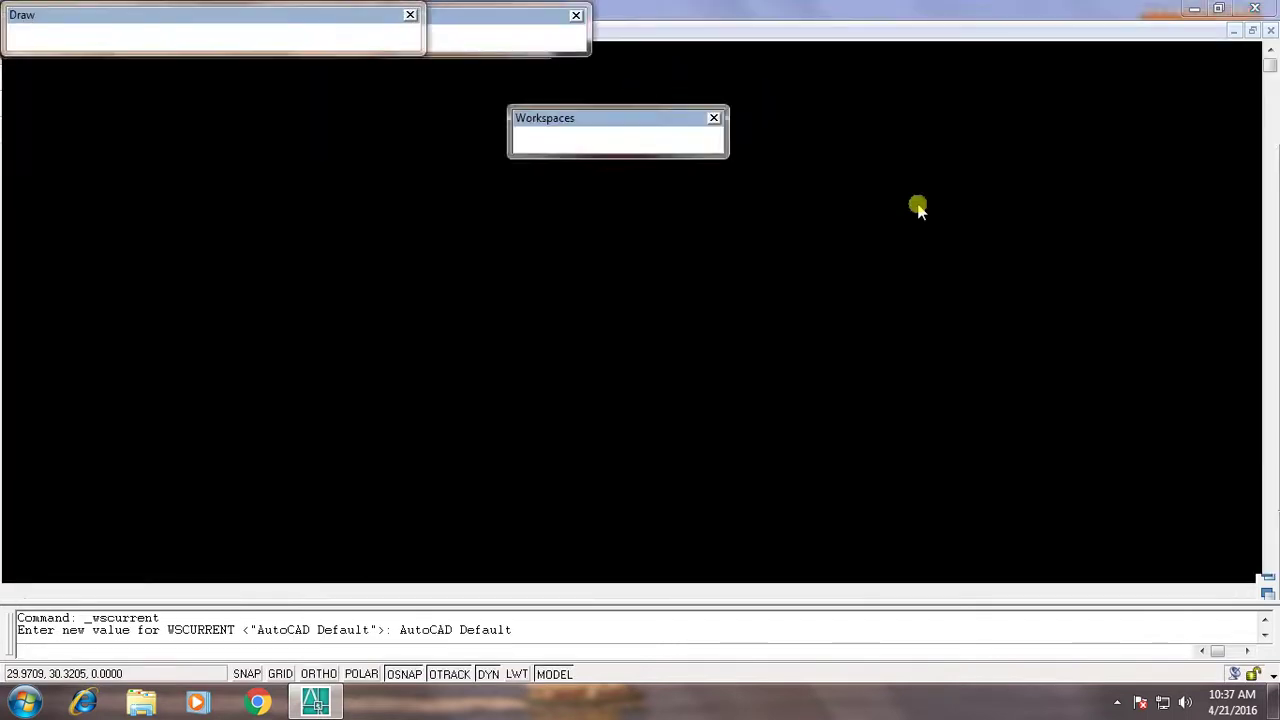
{"action": "left_click", "coordinate": [1117, 703]}
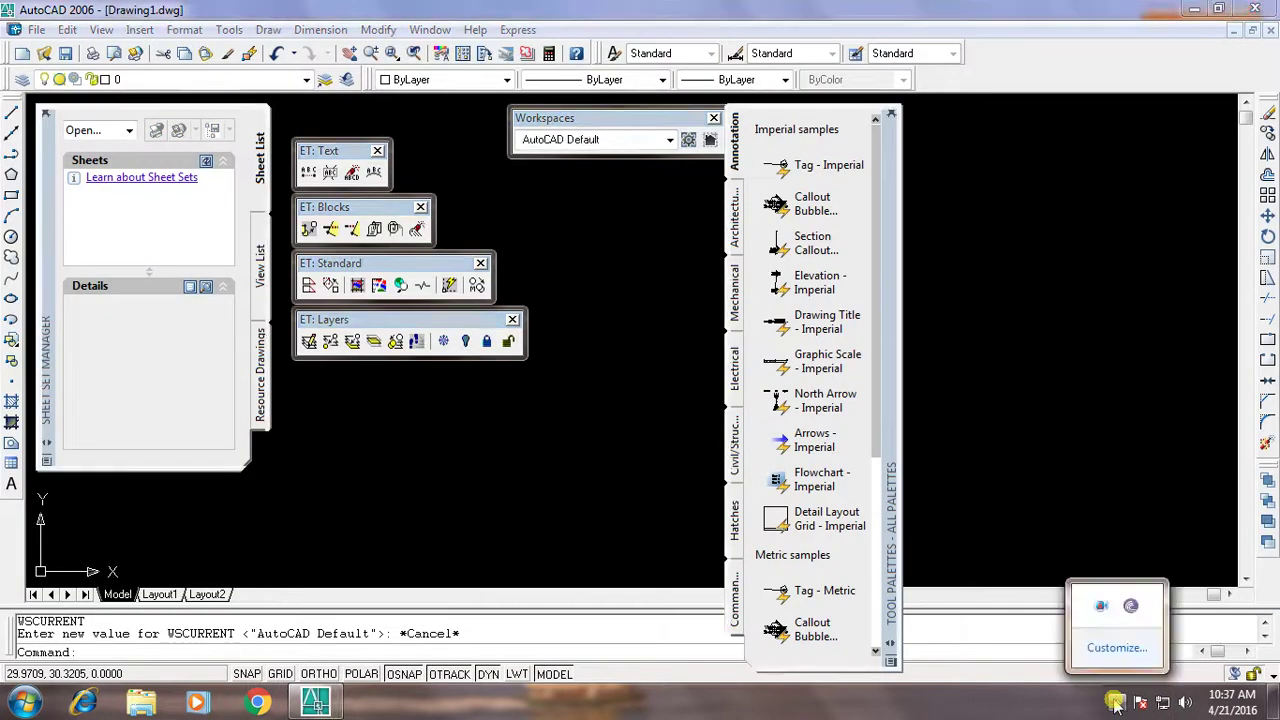
{"action": "left_click", "coordinate": [992, 385]}
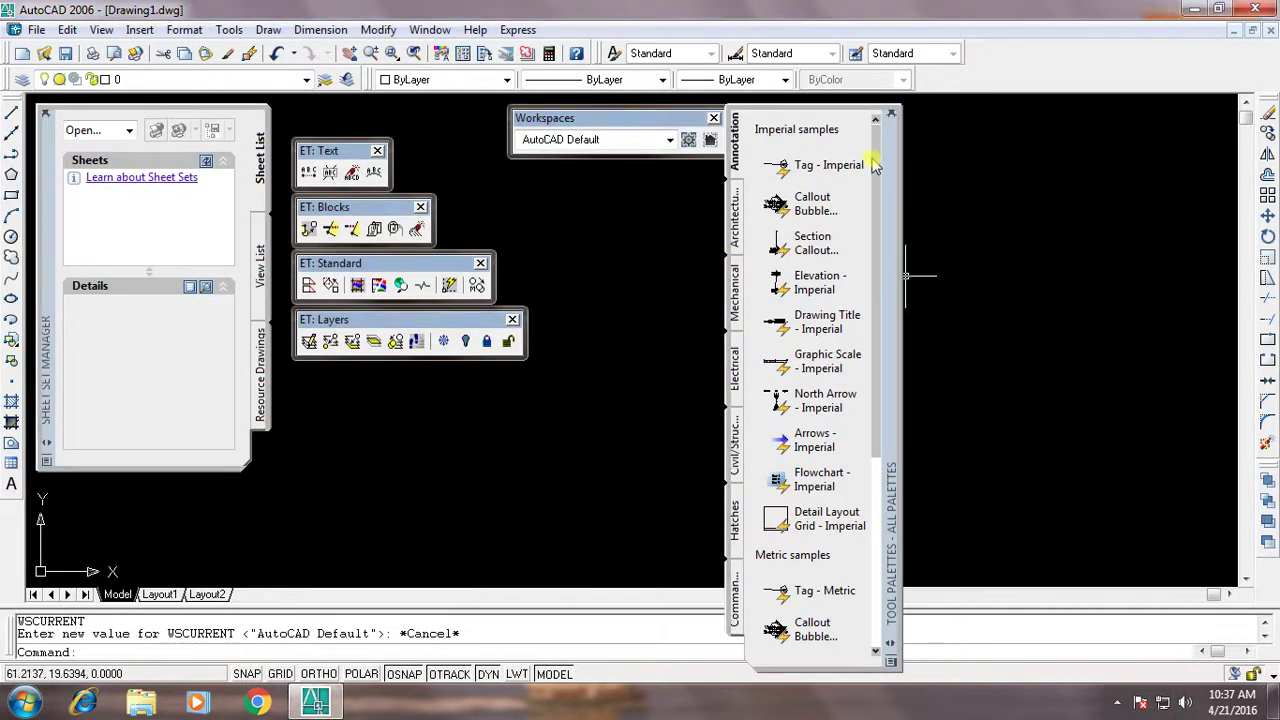
Close the Tool Palettes, the Workspaces and ET toolbars, and the Sheet Set Manager
{"action": "left_click", "coordinate": [891, 114]}
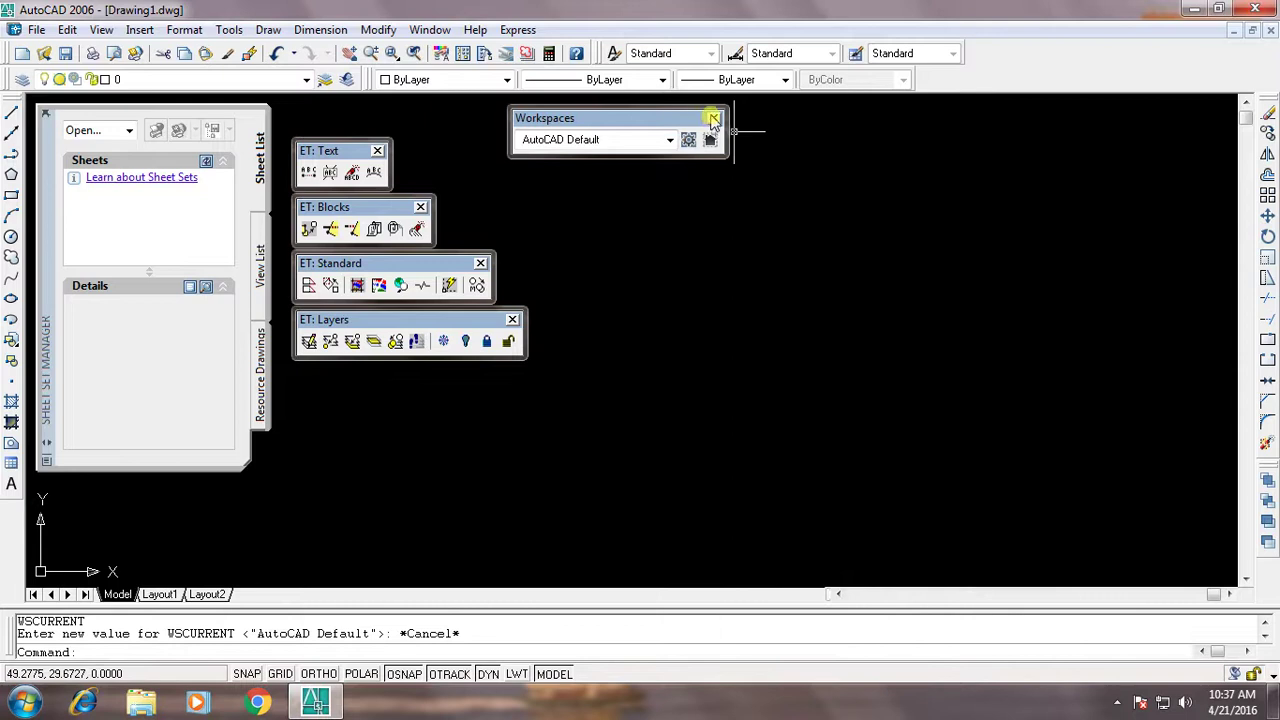
{"action": "left_click", "coordinate": [713, 118]}
{"action": "left_click", "coordinate": [512, 319]}
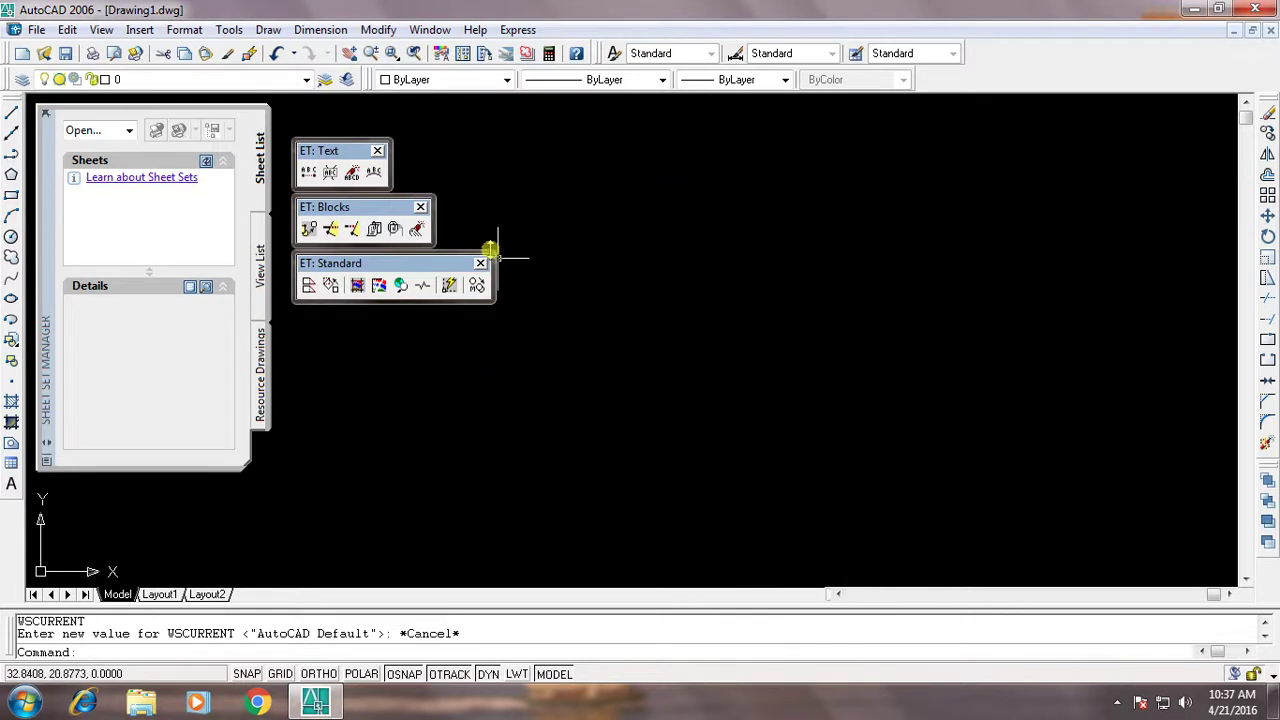
{"action": "left_click", "coordinate": [480, 263]}
{"action": "left_click", "coordinate": [420, 207]}
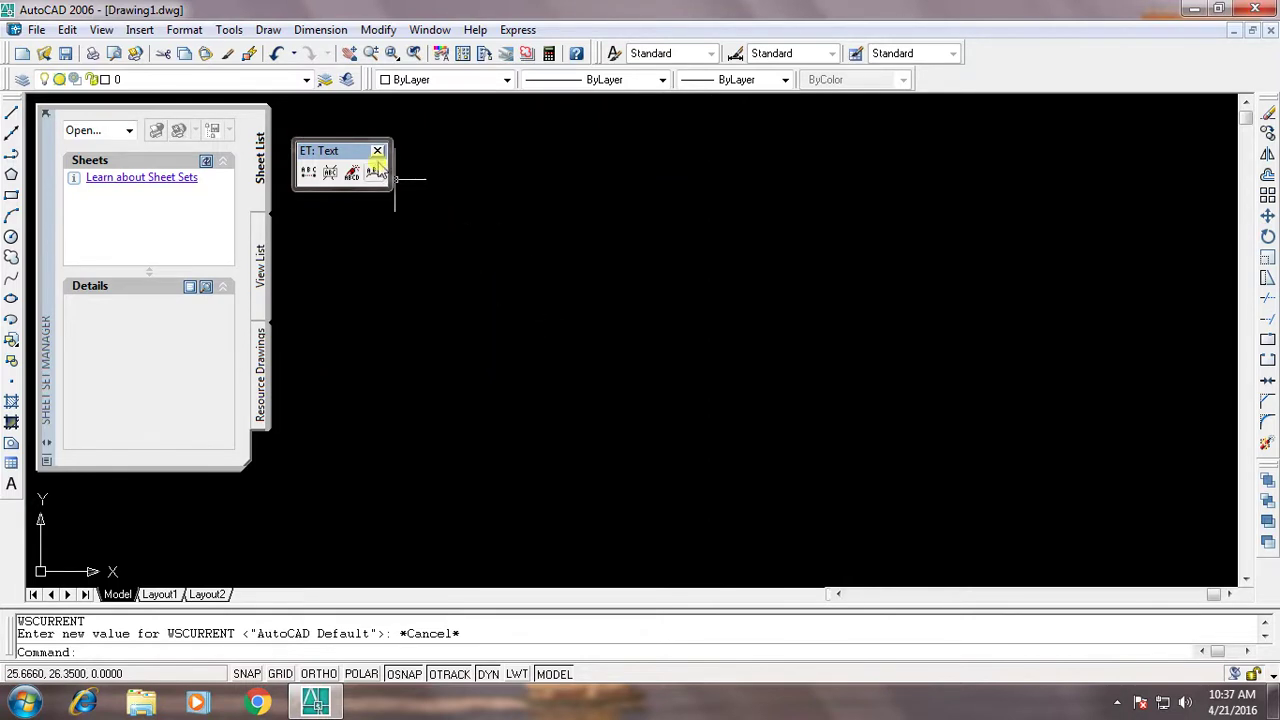
{"action": "left_click", "coordinate": [377, 151]}
{"action": "left_click", "coordinate": [44, 113]}
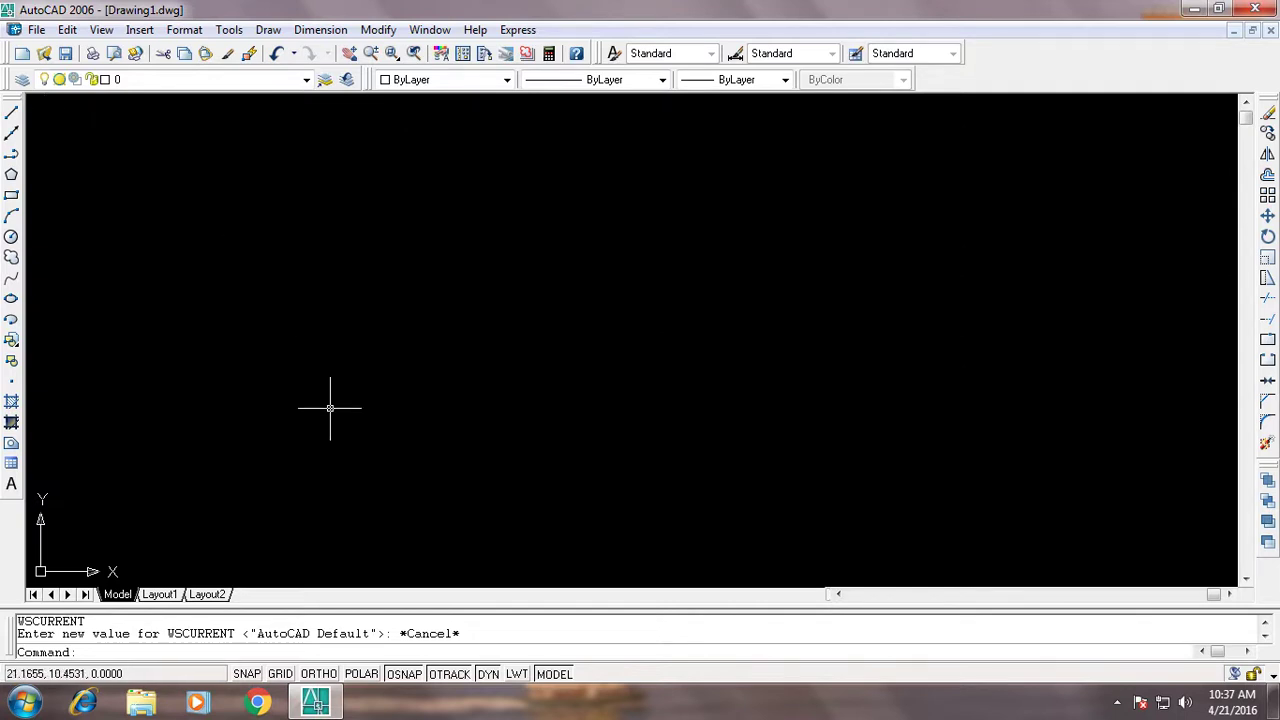
Draw a six-sided polygon inscribed in a radius-4 circle with POL, then zoom in
{"action": "key", "text": "Escape"}
{"action": "key", "text": "Escape"}
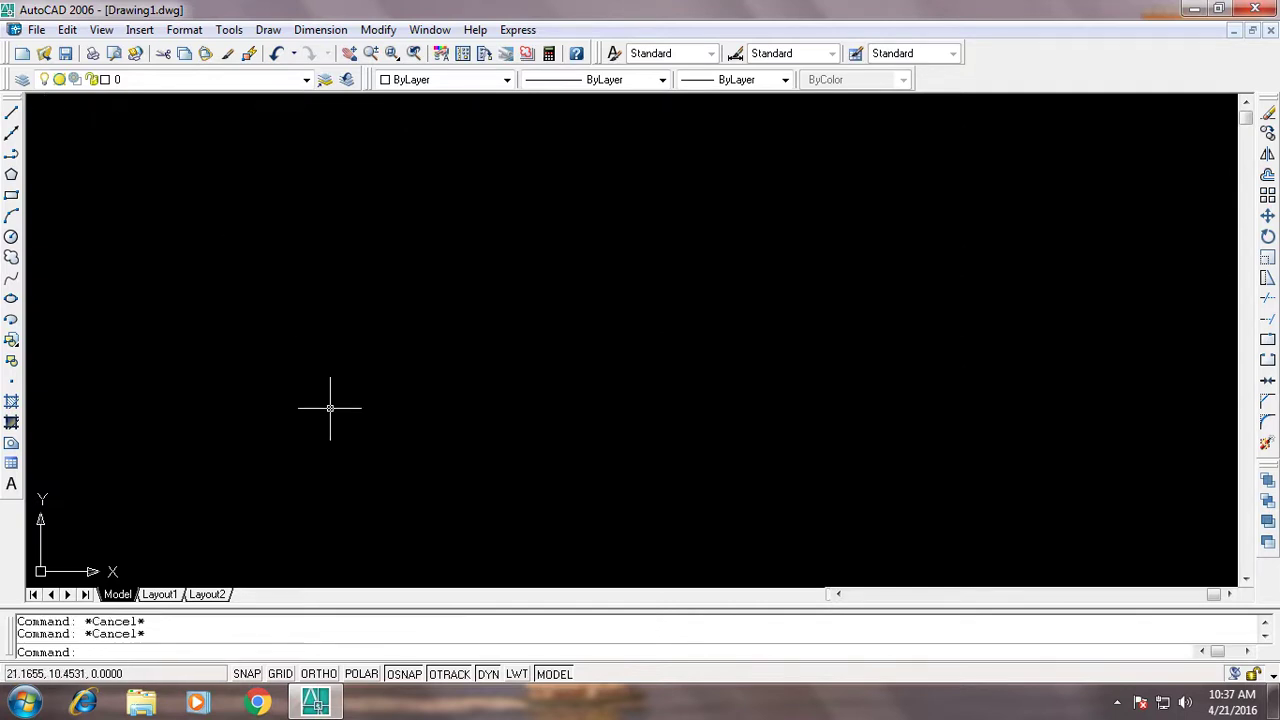
{"action": "type", "text": "pol"}
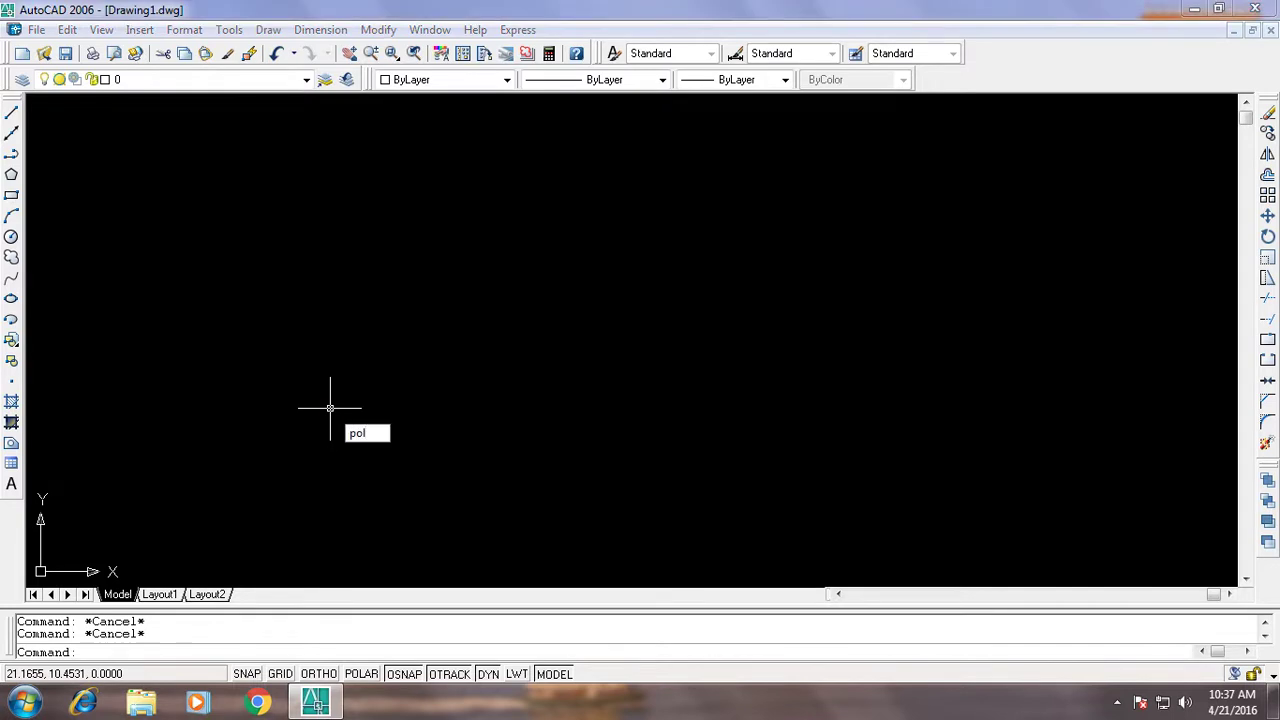
{"action": "key", "text": "Return"}
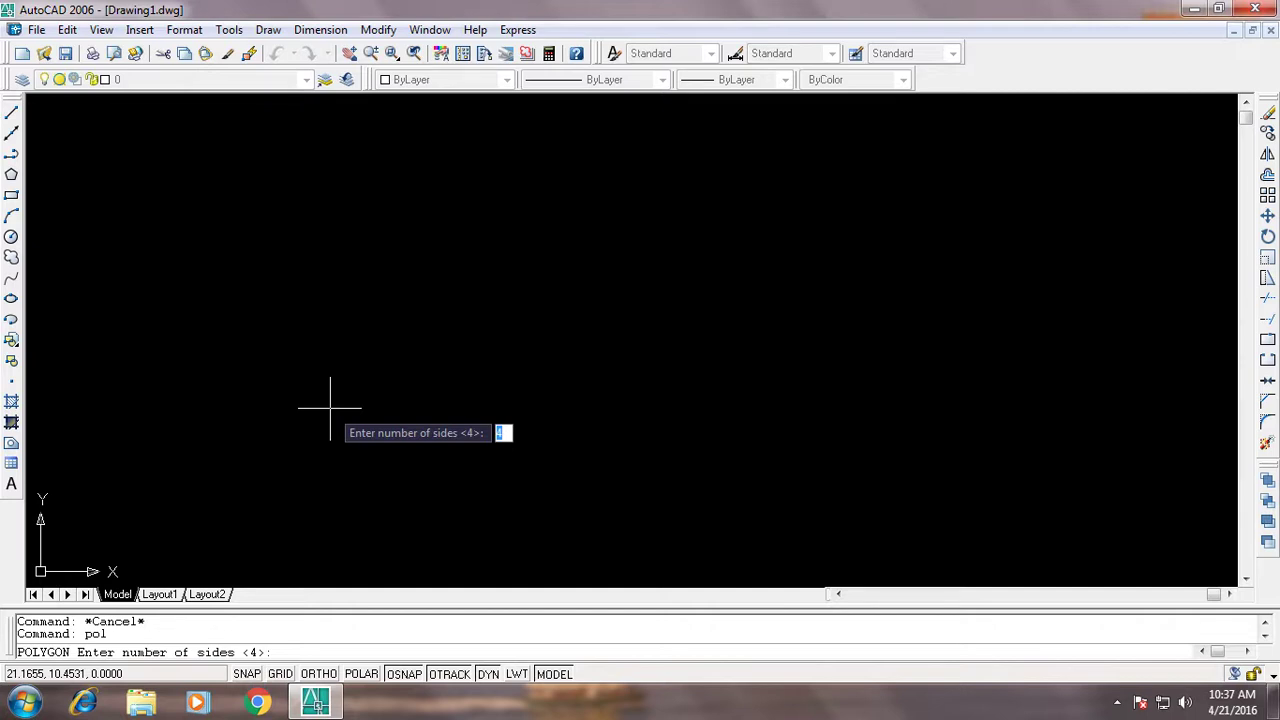
{"action": "type", "text": "6"}
{"action": "key", "text": "Return"}
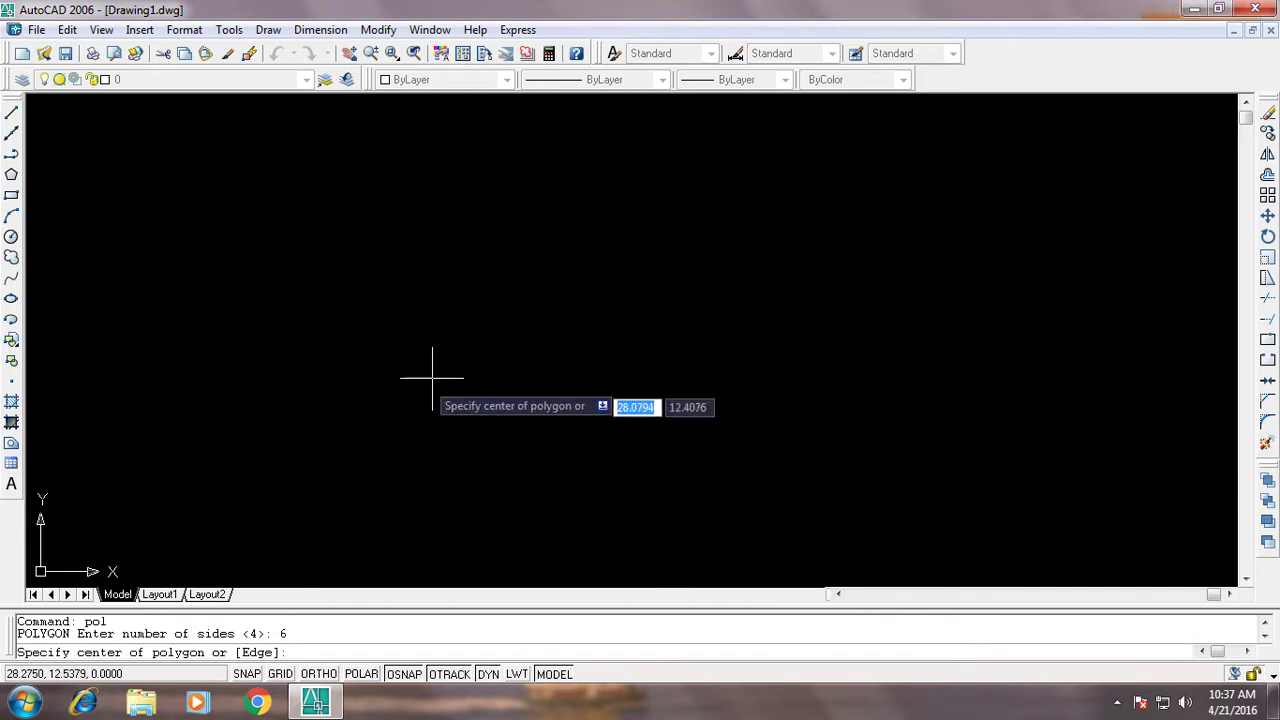
{"action": "left_click", "coordinate": [458, 357]}
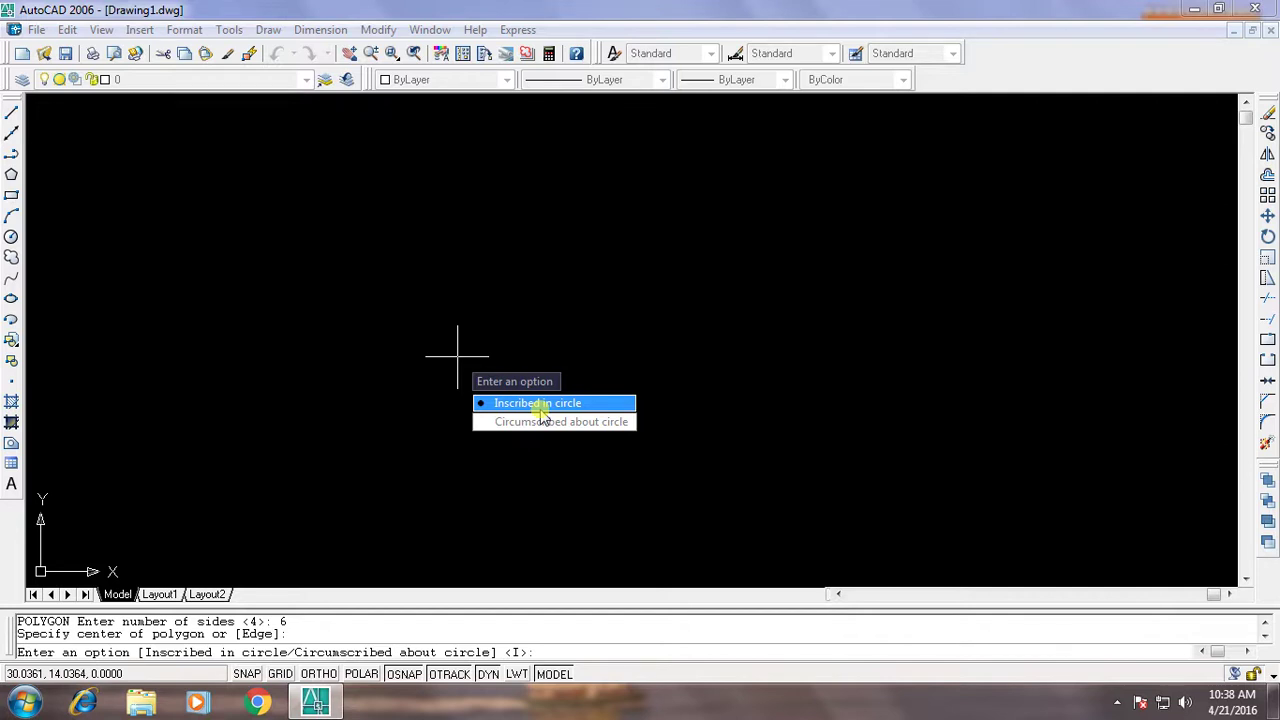
{"action": "left_click", "coordinate": [540, 404]}
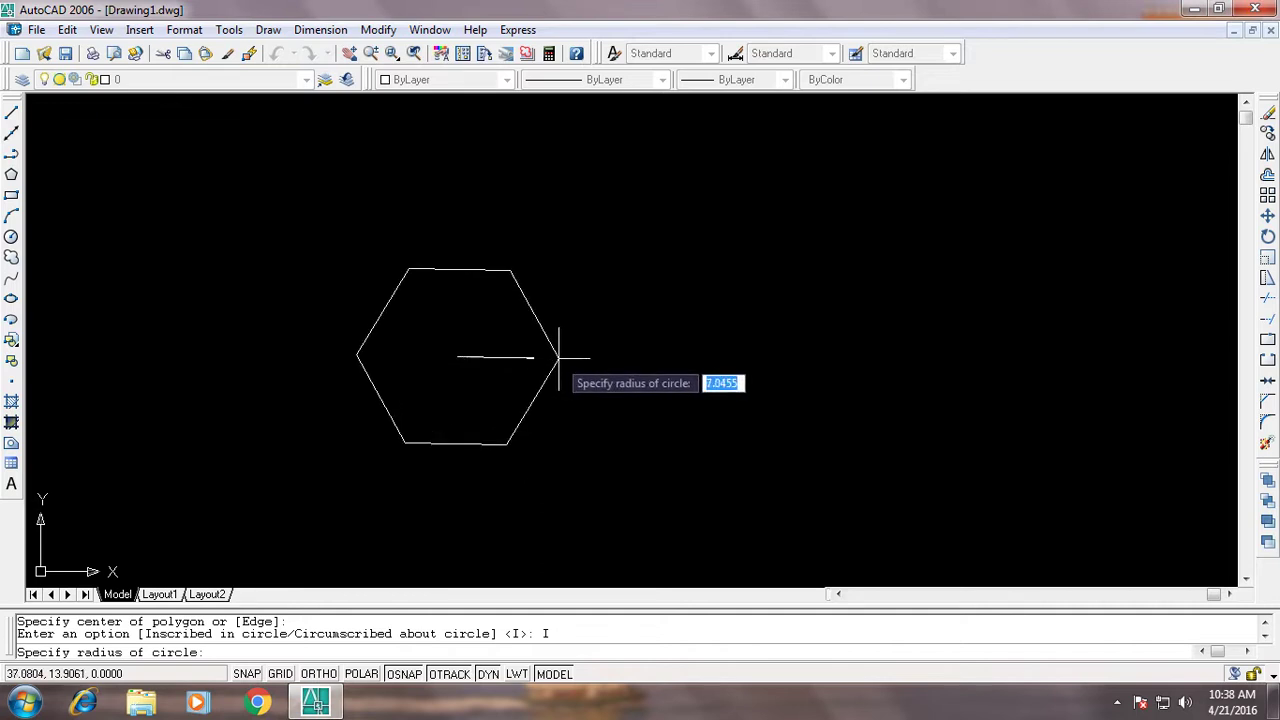
{"action": "type", "text": "4"}
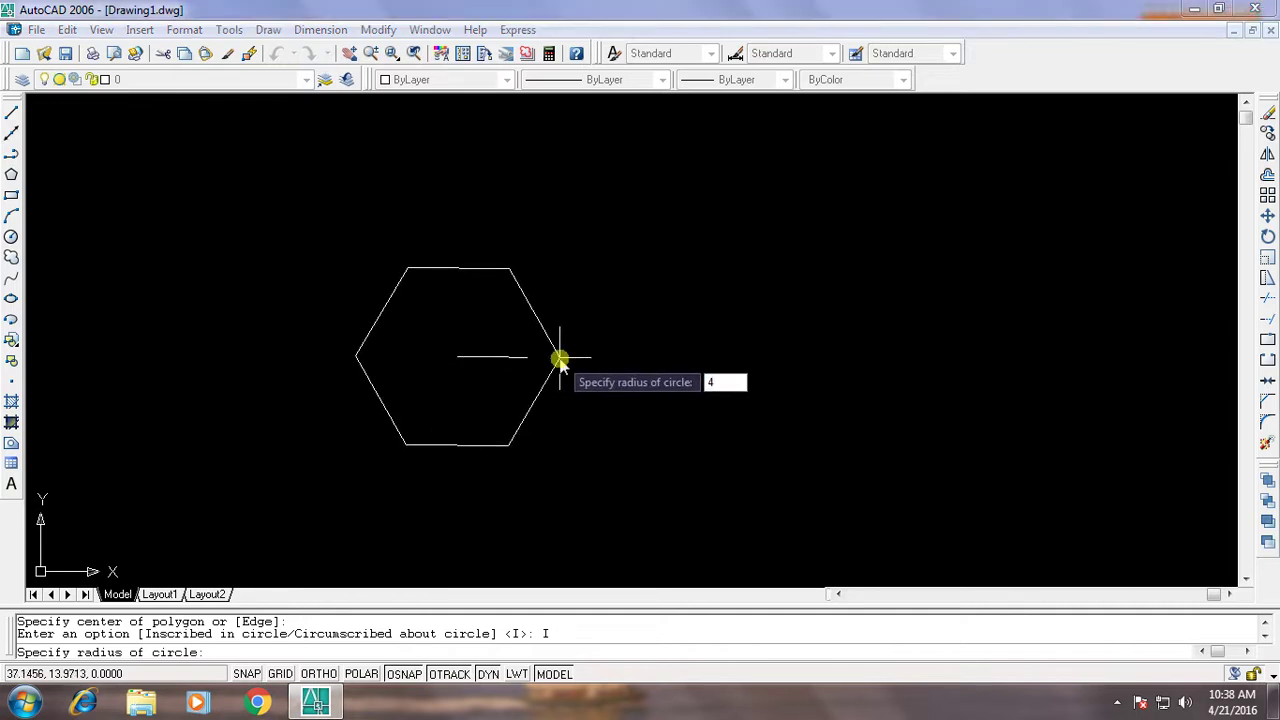
{"action": "key", "text": "Return"}
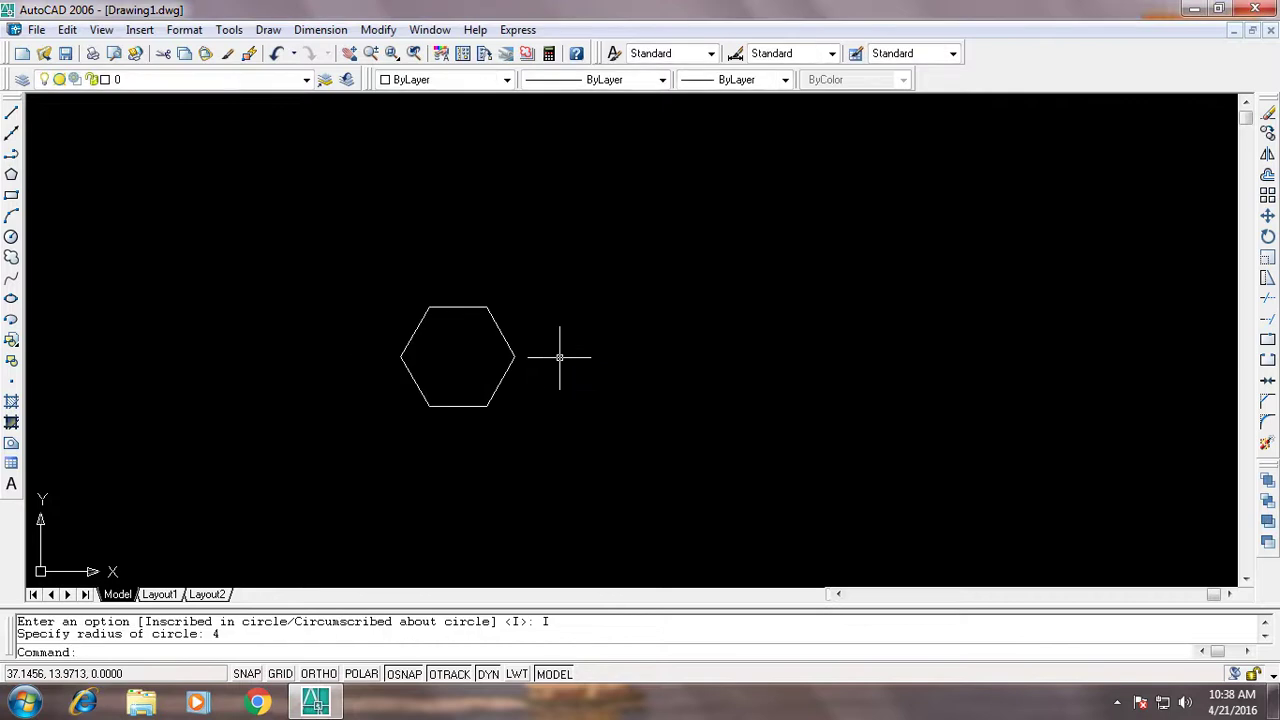
{"action": "scroll", "coordinate": [452, 352], "scroll_direction": "up", "scroll_amount": 3}
{"action": "scroll", "coordinate": [452, 352], "scroll_direction": "up", "scroll_amount": 2}
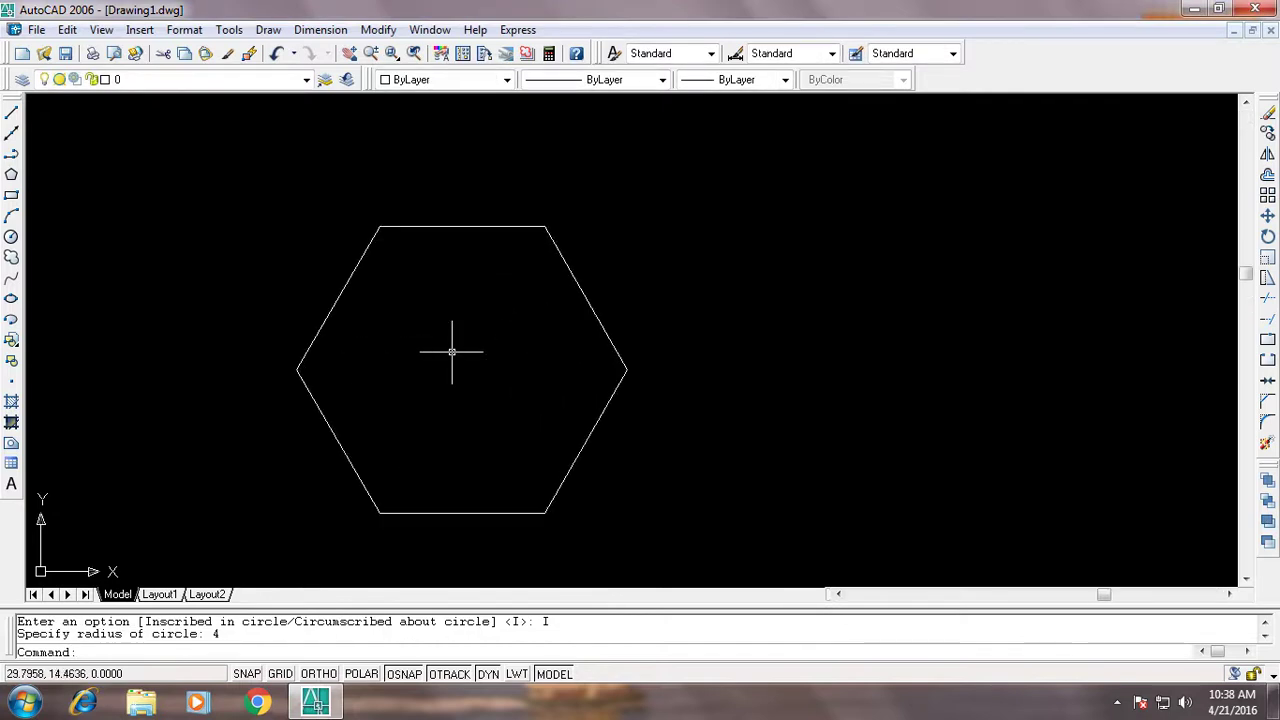
Start a circle and turn on all object snap modes, including Midpoint, in OSNAP settings
{"action": "type", "text": "c"}
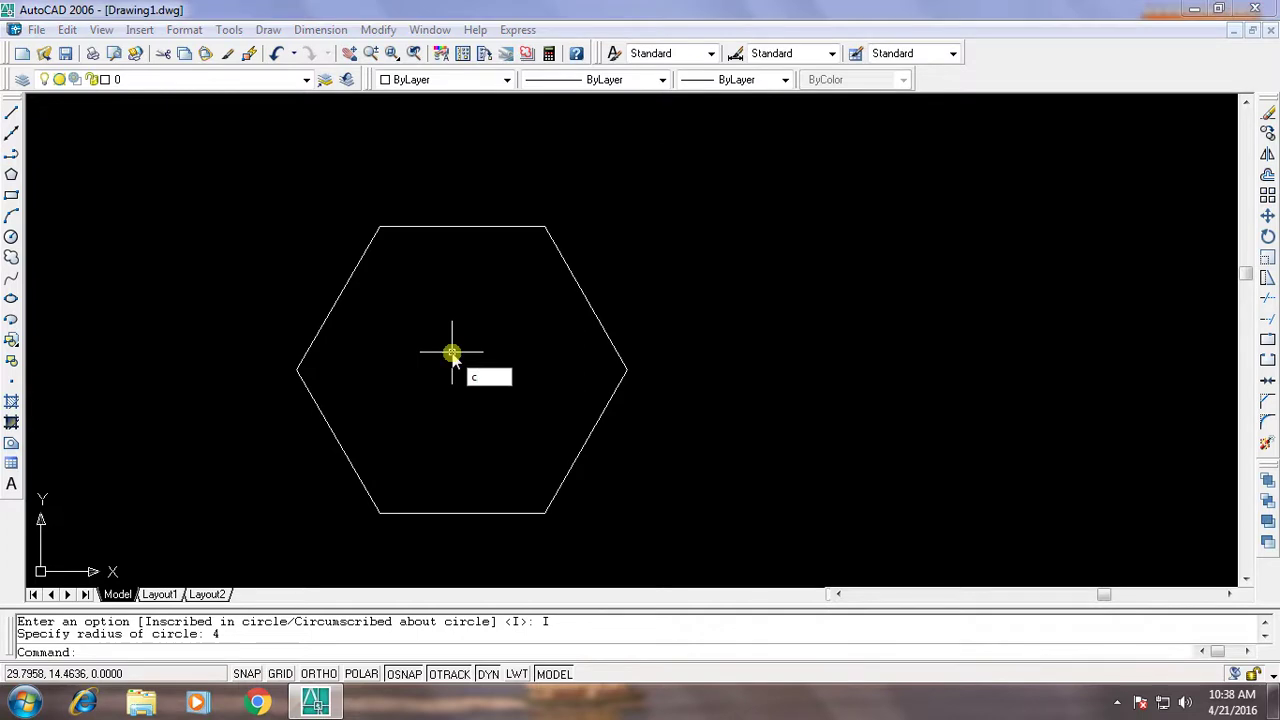
{"action": "key", "text": "Return"}
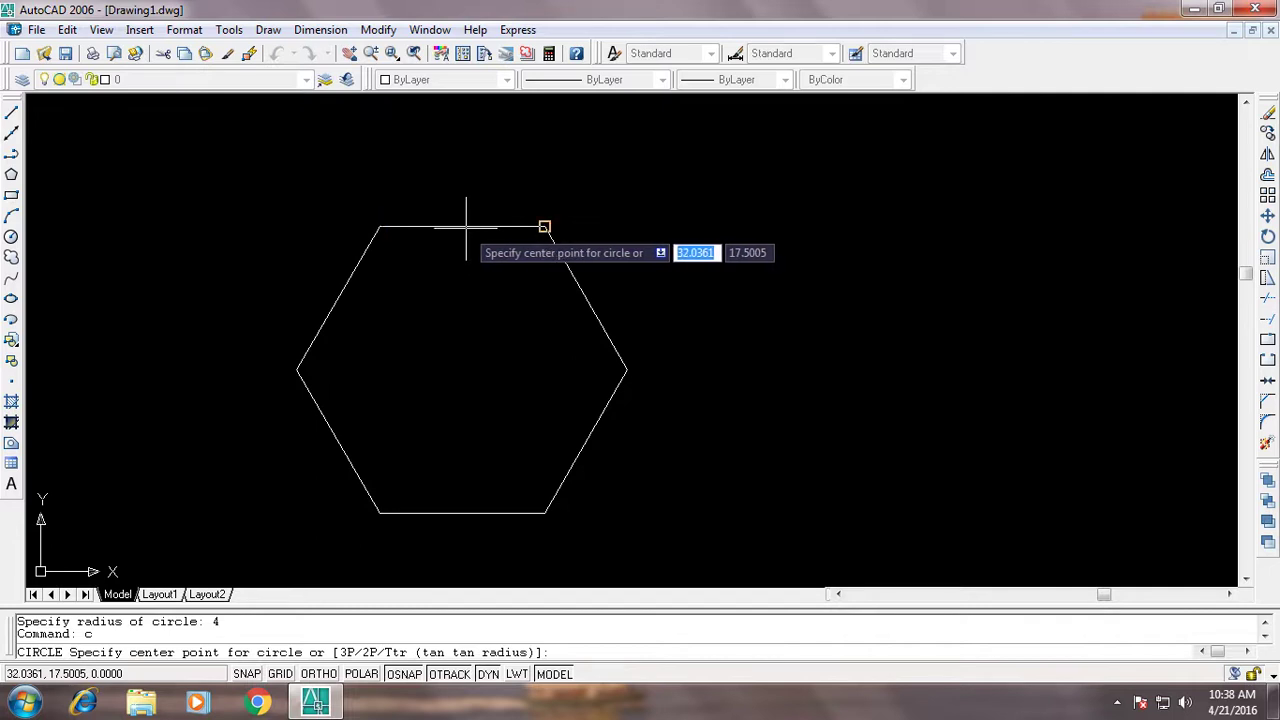
{"action": "right_click", "coordinate": [413, 678]}
{"action": "left_click", "coordinate": [462, 658]}
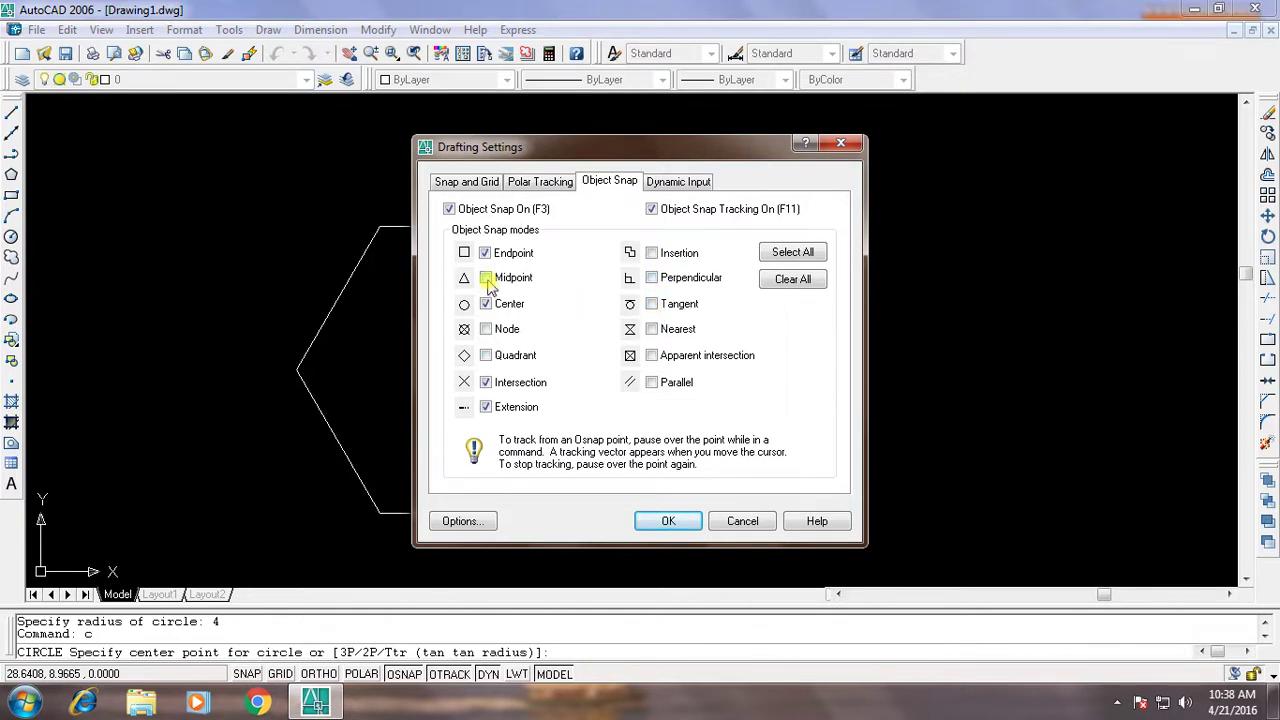
{"action": "left_click", "coordinate": [486, 279]}
{"action": "left_click", "coordinate": [812, 256]}
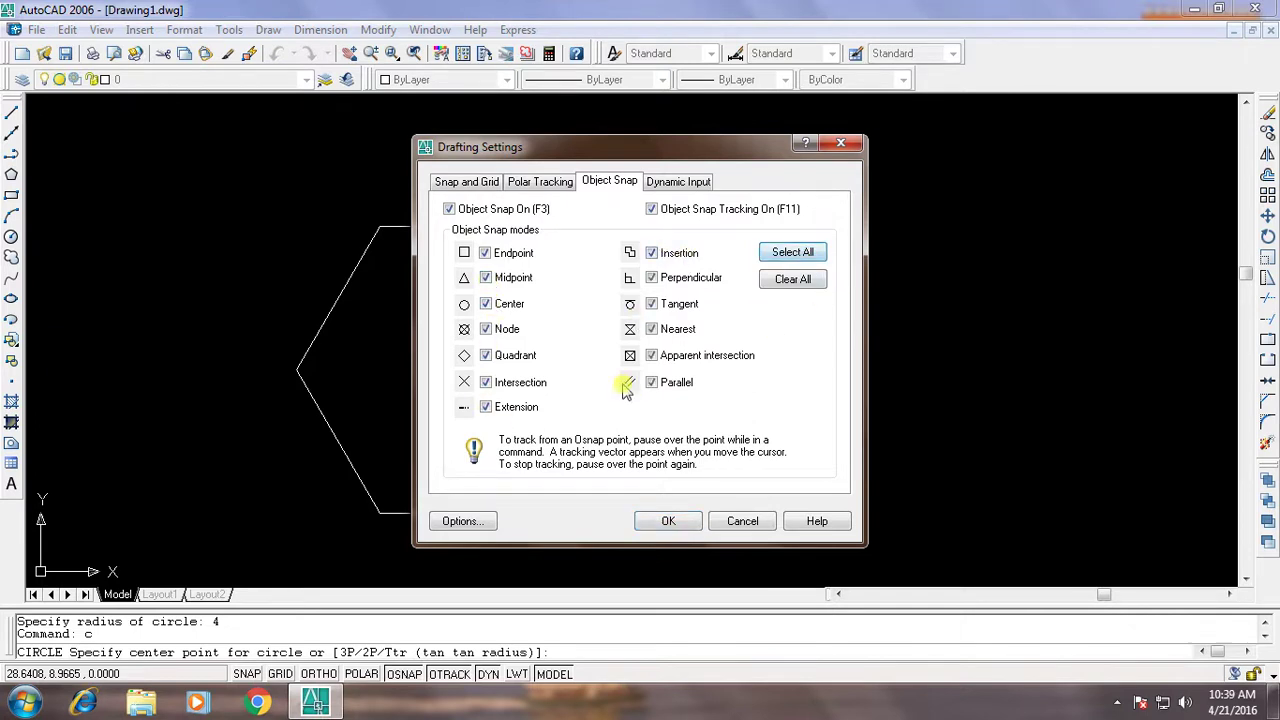
{"action": "left_click", "coordinate": [672, 521]}
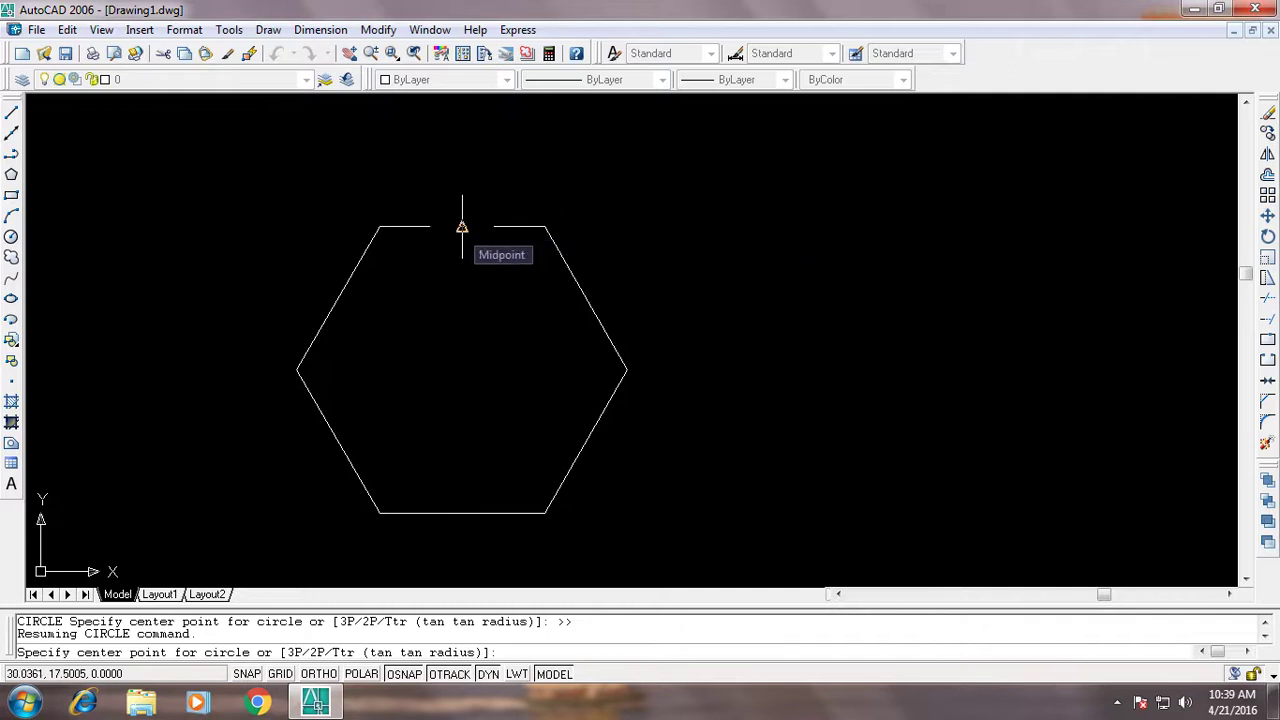
Draw a radius-4 circle at the hexagon's centre and zoom to check it meets the corners
{"action": "scroll", "coordinate": [462, 227], "scroll_direction": "up", "scroll_amount": 3}
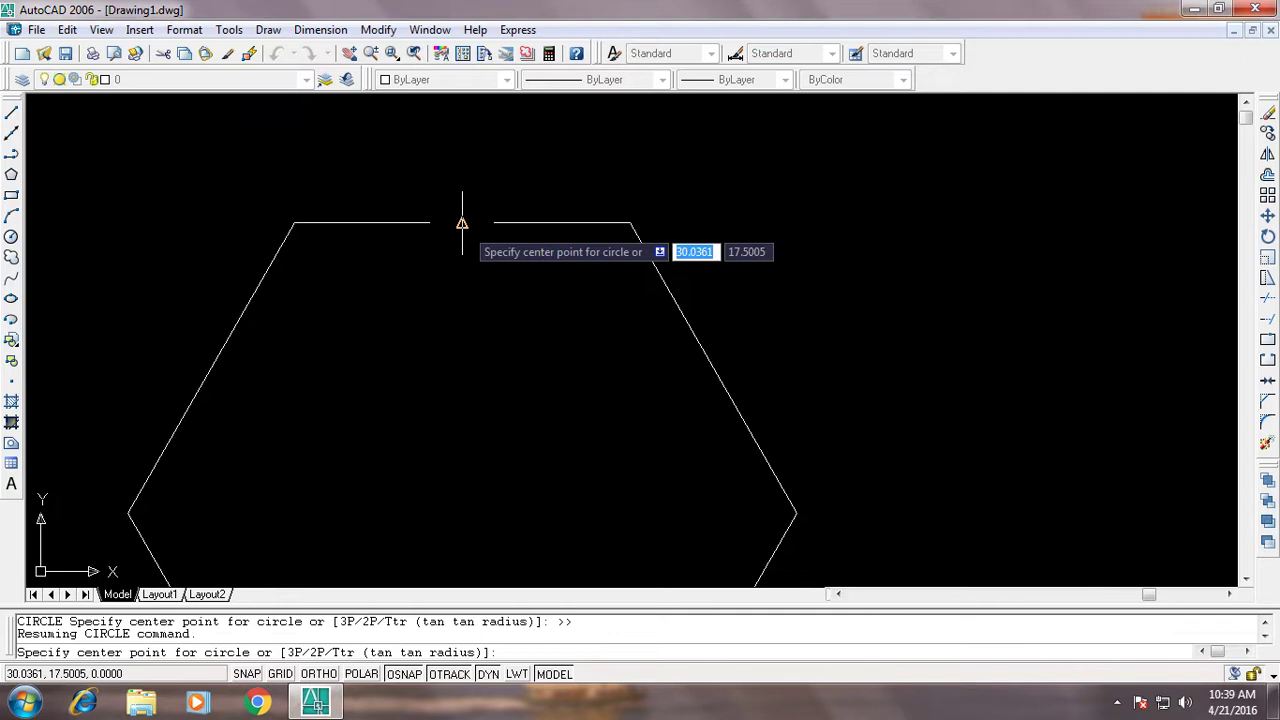
{"action": "scroll", "coordinate": [462, 223], "scroll_direction": "down", "scroll_amount": 5}
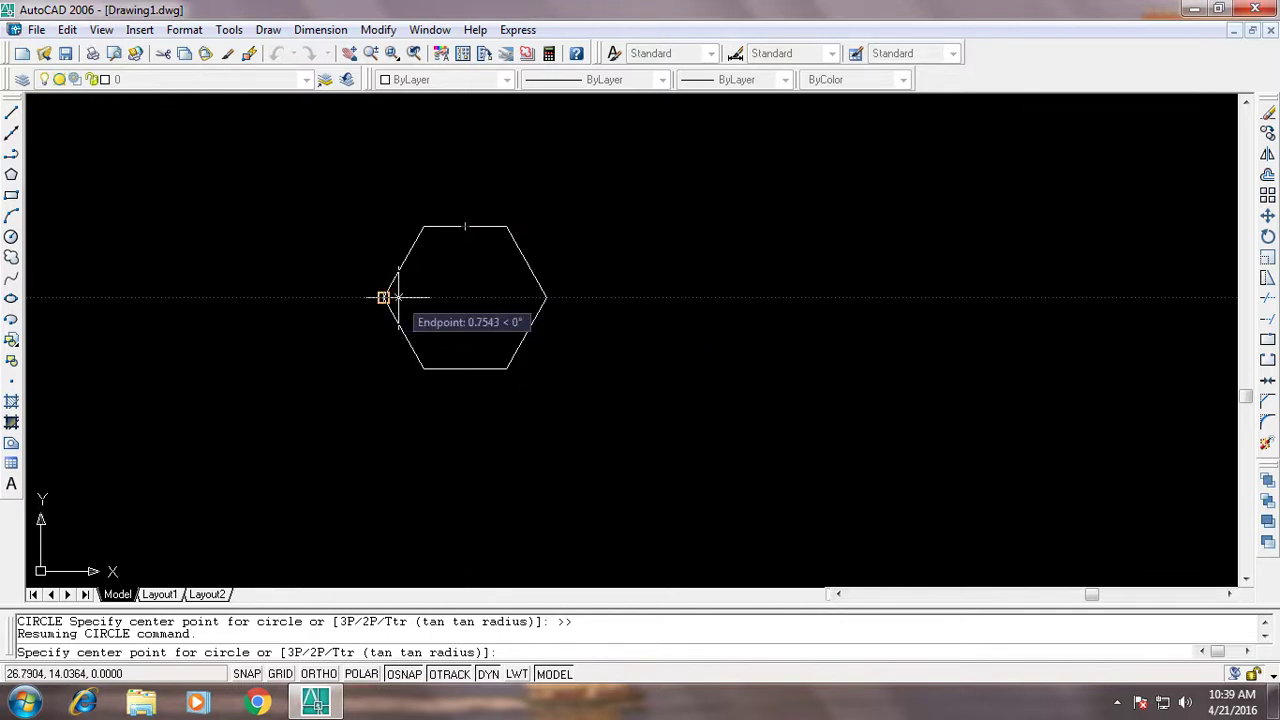
{"action": "left_click", "coordinate": [464, 297]}
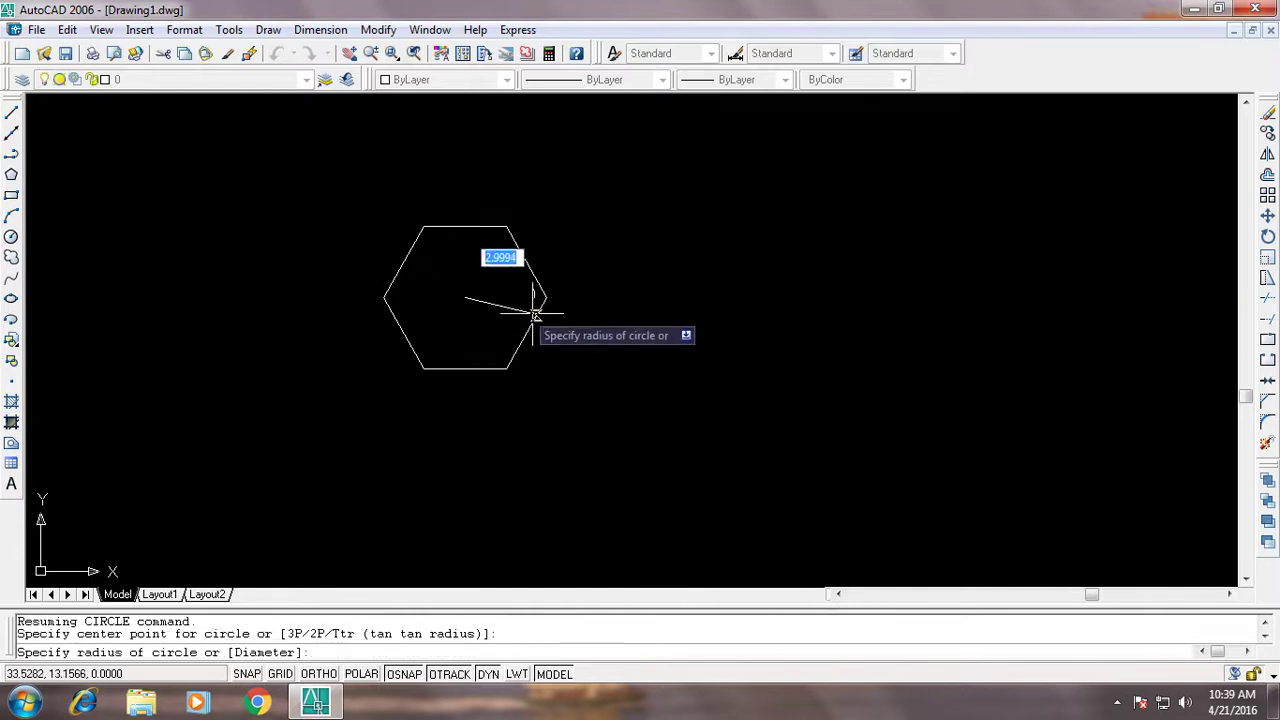
{"action": "type", "text": "4"}
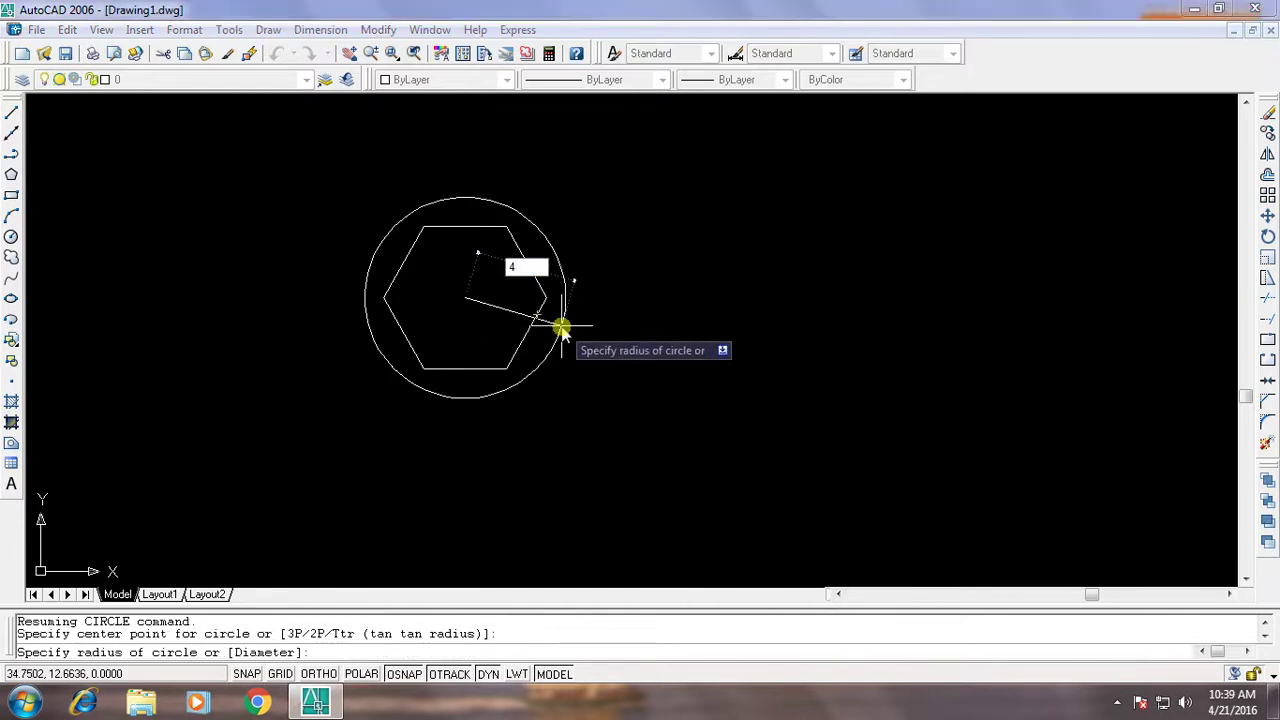
{"action": "key", "text": "Return"}
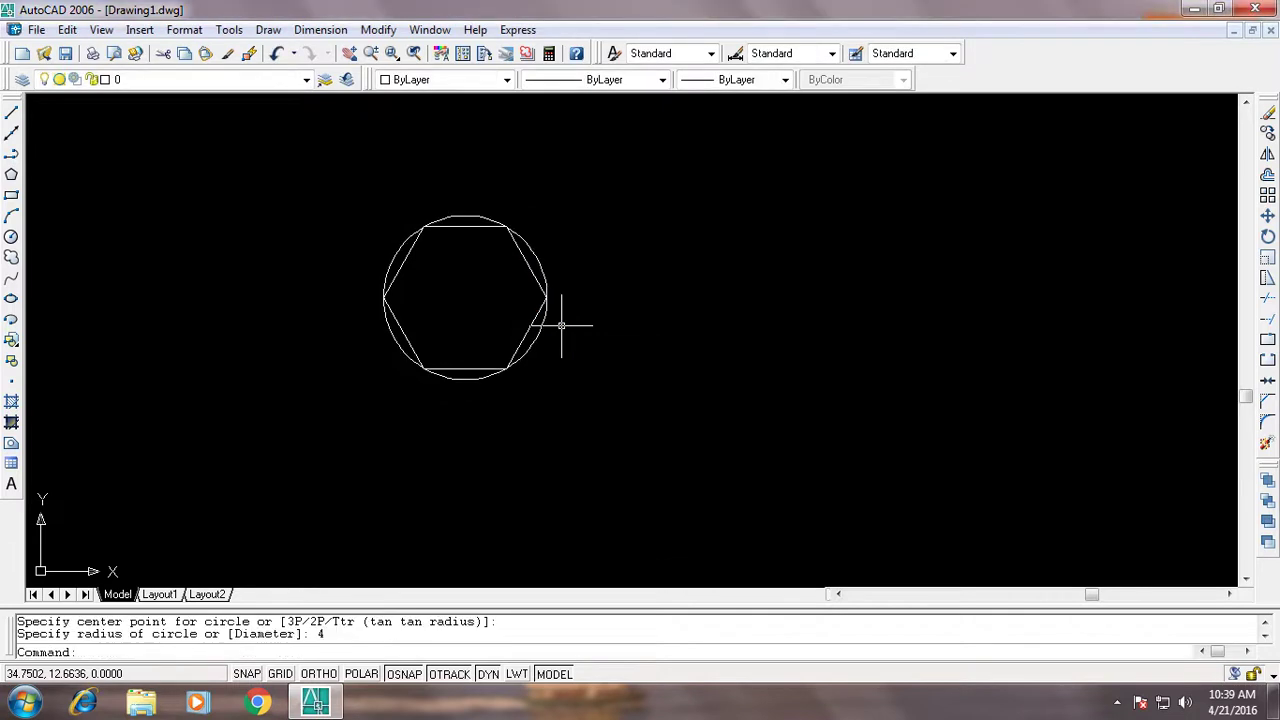
{"action": "scroll", "coordinate": [529, 272], "scroll_direction": "up", "scroll_amount": 5}
{"action": "scroll", "coordinate": [472, 272], "scroll_direction": "down", "scroll_amount": 5}
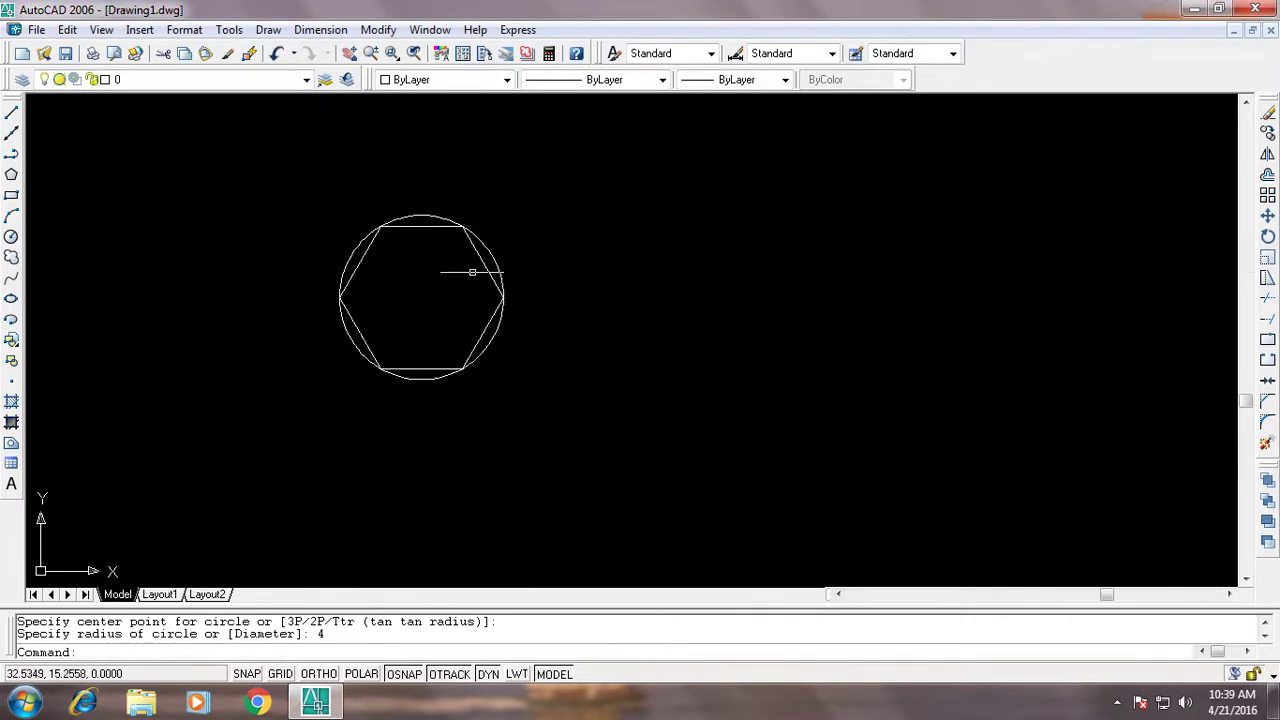
{"action": "scroll", "coordinate": [357, 228], "scroll_direction": "up", "scroll_amount": 5}
{"action": "scroll", "coordinate": [580, 216], "scroll_direction": "down", "scroll_amount": 1}
{"action": "scroll", "coordinate": [583, 214], "scroll_direction": "down", "scroll_amount": 2}
{"action": "scroll", "coordinate": [620, 263], "scroll_direction": "down", "scroll_amount": 3}
{"action": "scroll", "coordinate": [620, 263], "scroll_direction": "up", "scroll_amount": 1}
{"action": "scroll", "coordinate": [726, 286], "scroll_direction": "up", "scroll_amount": 5}
{"action": "scroll", "coordinate": [714, 286], "scroll_direction": "up", "scroll_amount": 2}
{"action": "scroll", "coordinate": [603, 274], "scroll_direction": "down", "scroll_amount": 6}
{"action": "scroll", "coordinate": [603, 272], "scroll_direction": "down", "scroll_amount": 4}
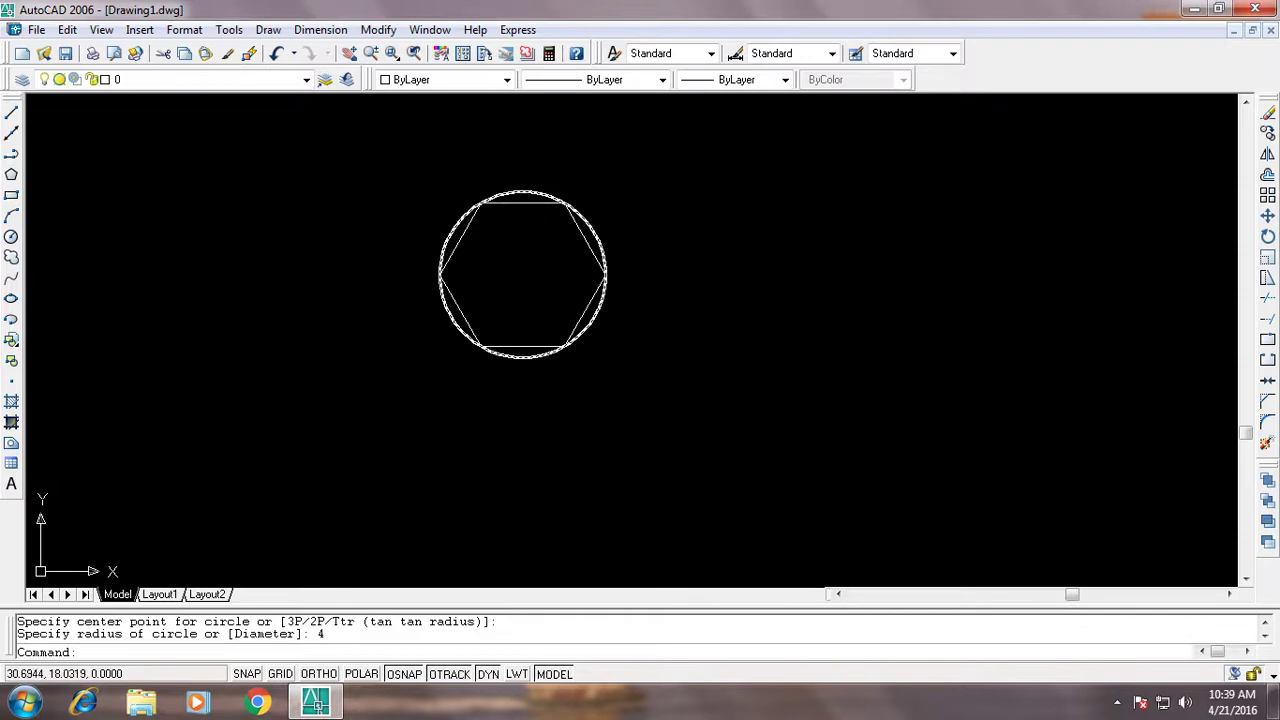
Erase the circle and draw two corner-to-corner diagonals across the hexagon
{"action": "left_click", "coordinate": [535, 192]}
{"action": "key", "text": "Delete"}
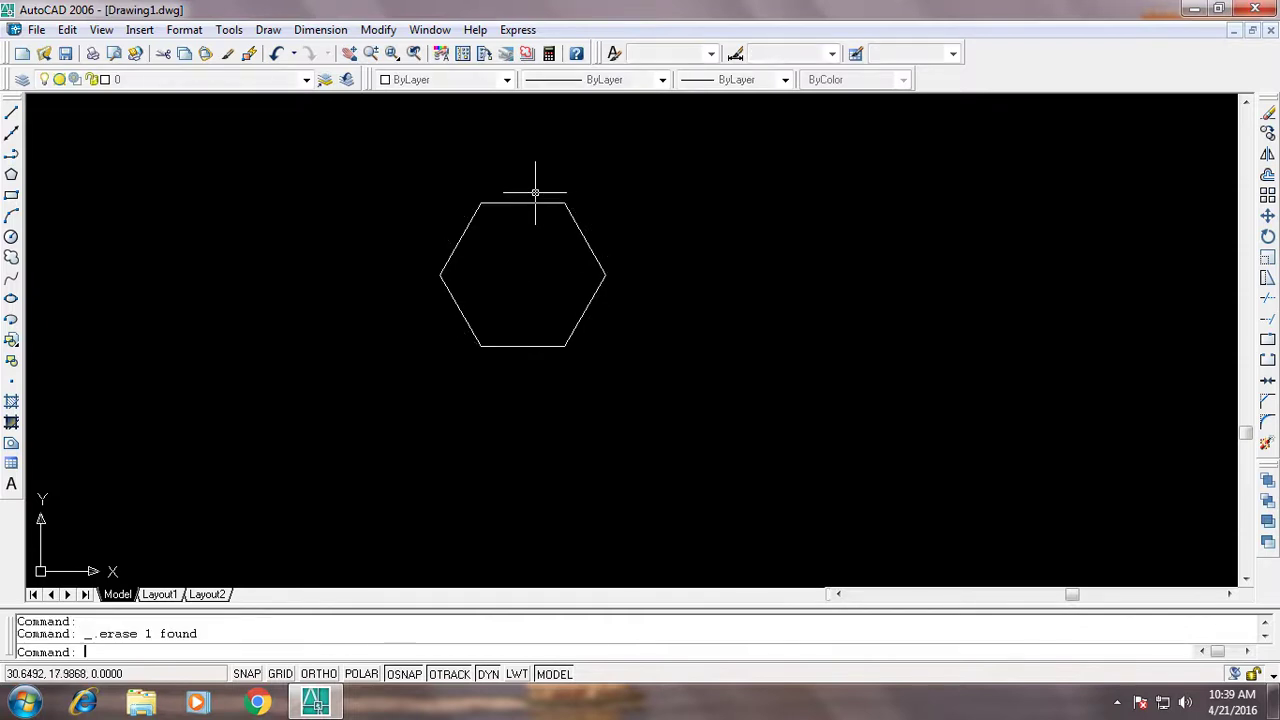
{"action": "type", "text": "l"}
{"action": "key", "text": "Return"}
{"action": "left_click", "coordinate": [481, 203]}
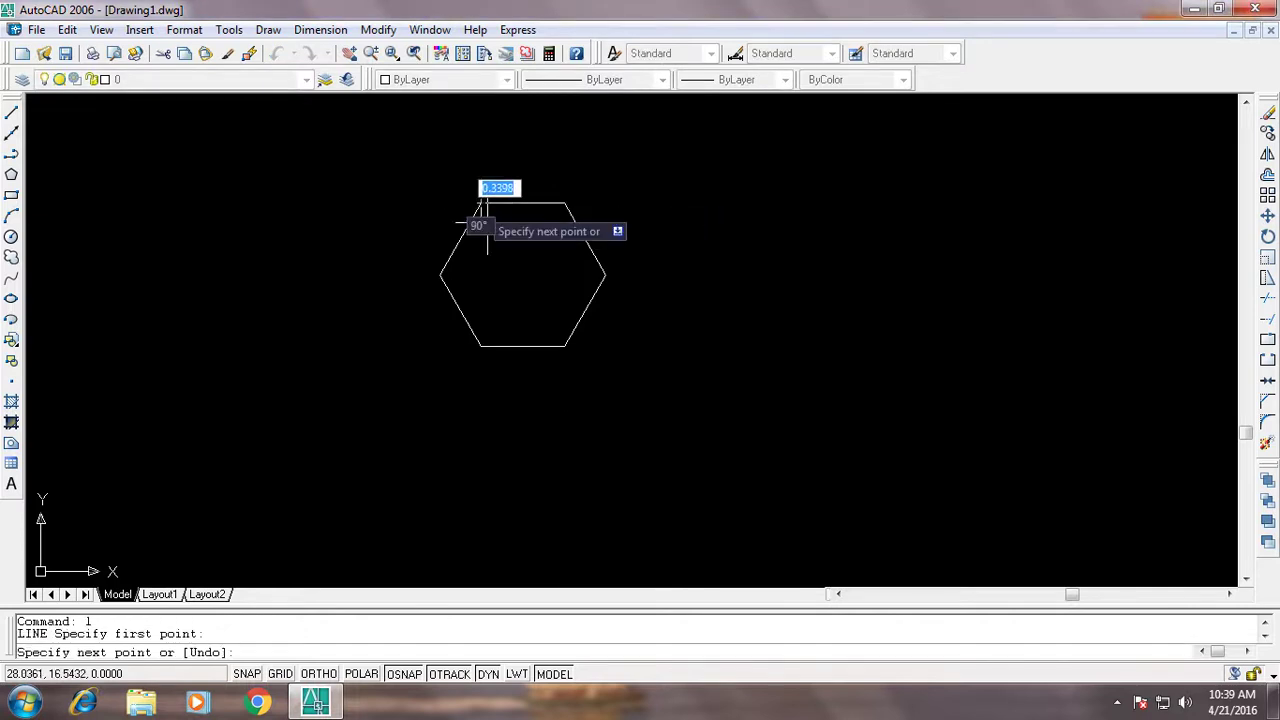
{"action": "left_click", "coordinate": [566, 346]}
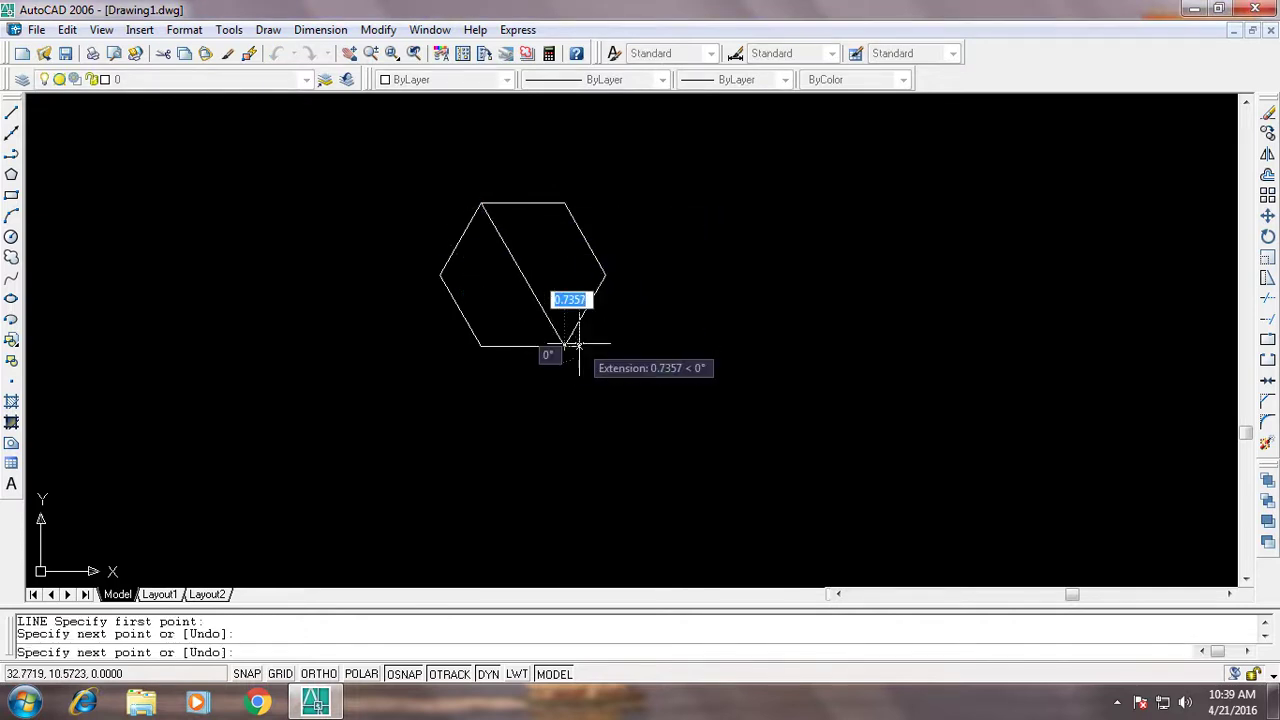
{"action": "key", "text": "Escape"}
{"action": "right_click", "coordinate": [685, 179]}
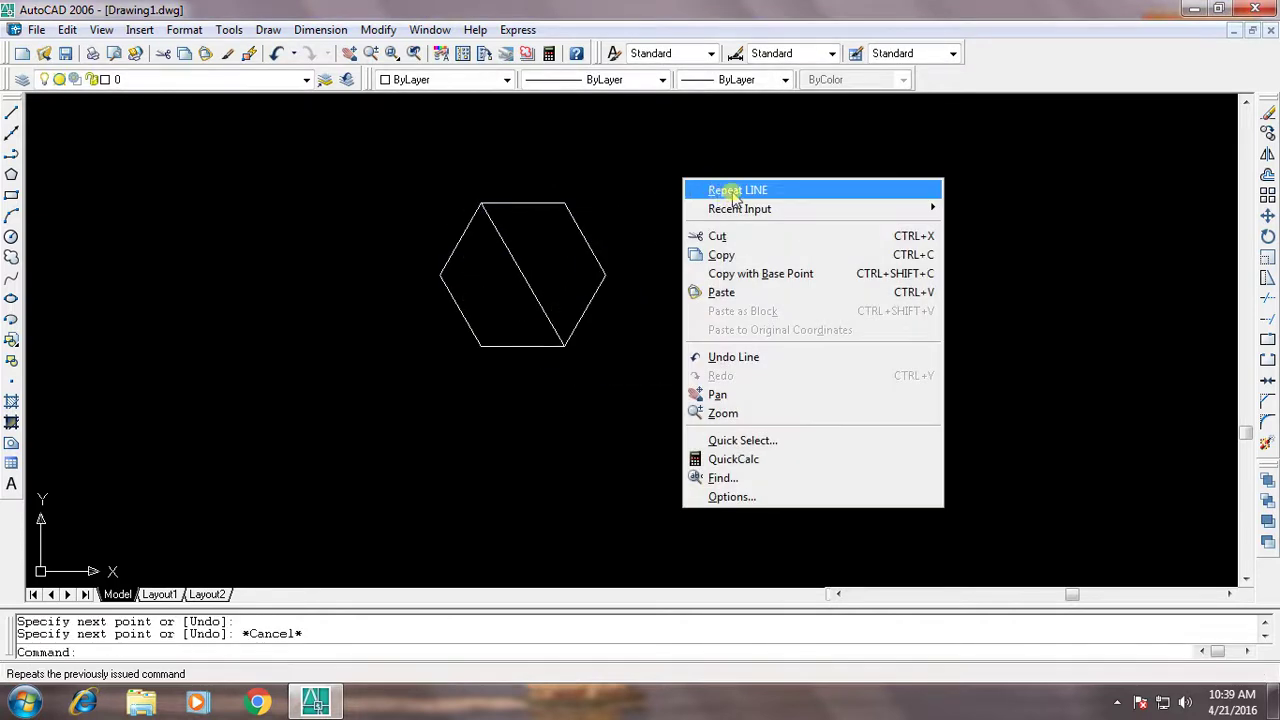
{"action": "left_click", "coordinate": [733, 190]}
{"action": "left_click", "coordinate": [566, 204]}
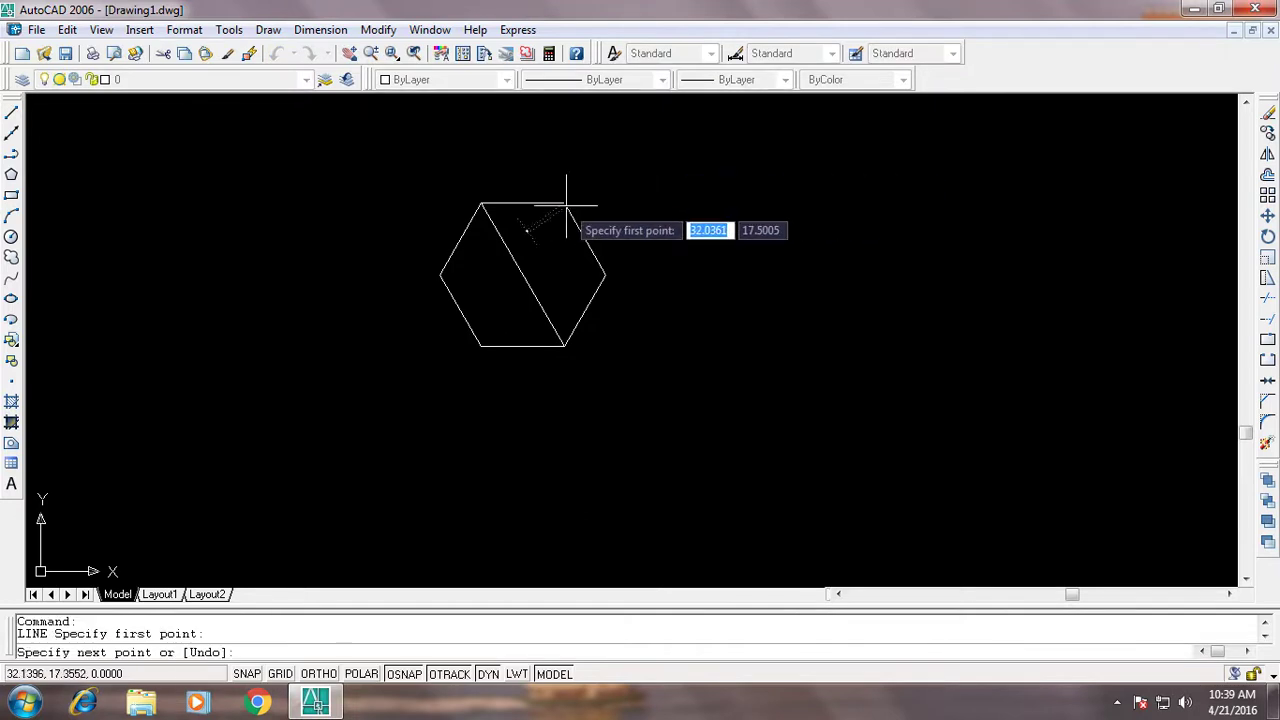
{"action": "left_click", "coordinate": [481, 346]}
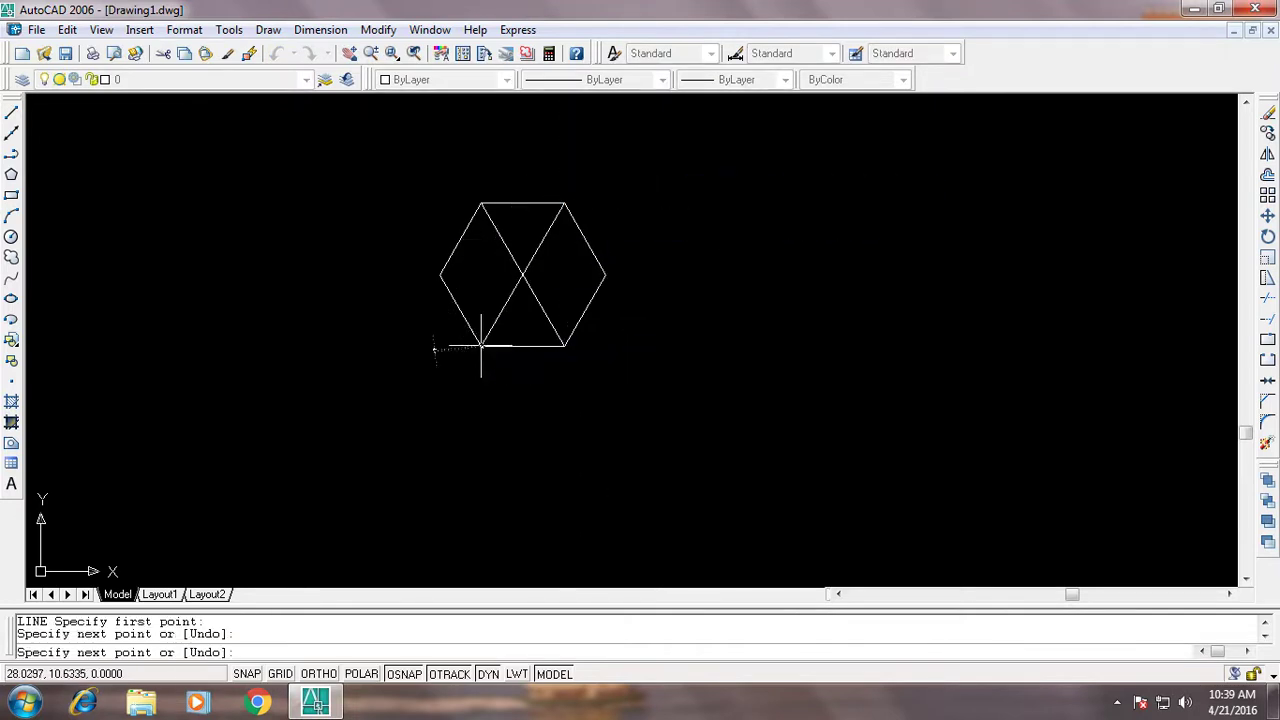
{"action": "key", "text": "Escape"}
{"action": "scroll", "coordinate": [521, 280], "scroll_direction": "up", "scroll_amount": 5}
{"action": "scroll", "coordinate": [505, 262], "scroll_direction": "up", "scroll_amount": 2}
{"action": "scroll", "coordinate": [488, 248], "scroll_direction": "down", "scroll_amount": 6}
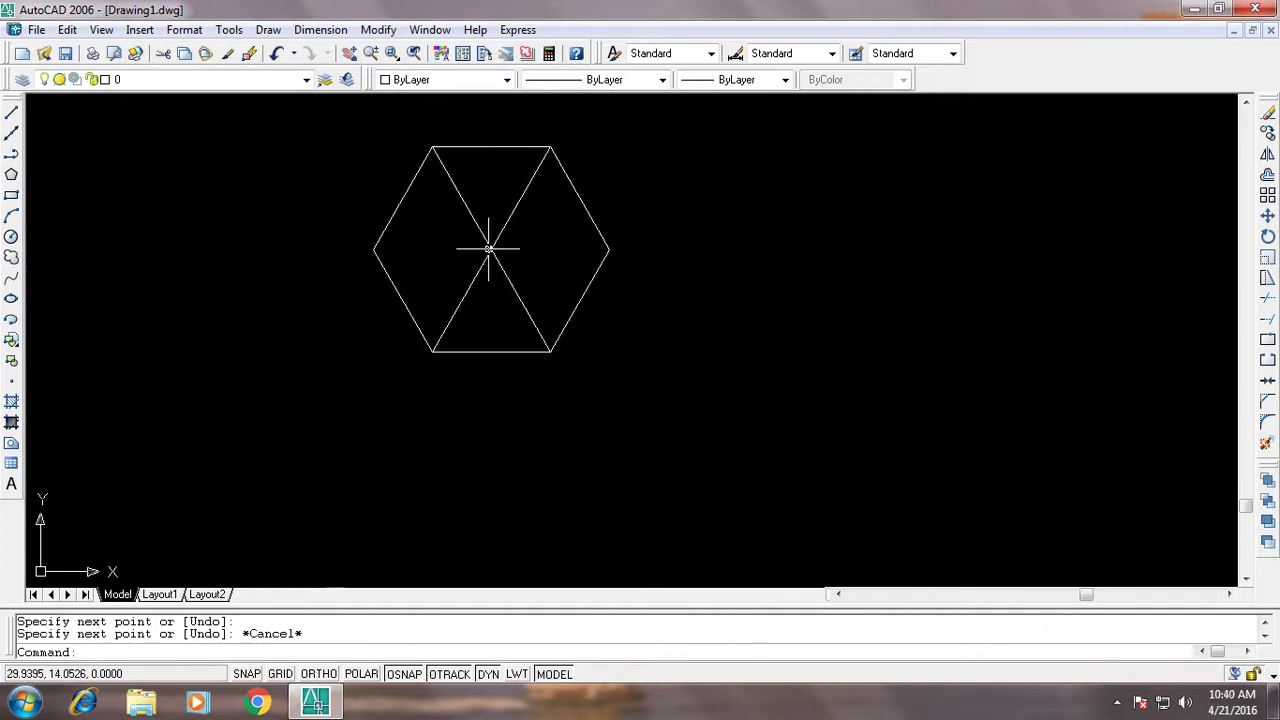
Draw a radius-4 circle and a concentric radius-1.5 circle at the hexagon's centre
{"action": "type", "text": "c"}
{"action": "key", "text": "Return"}
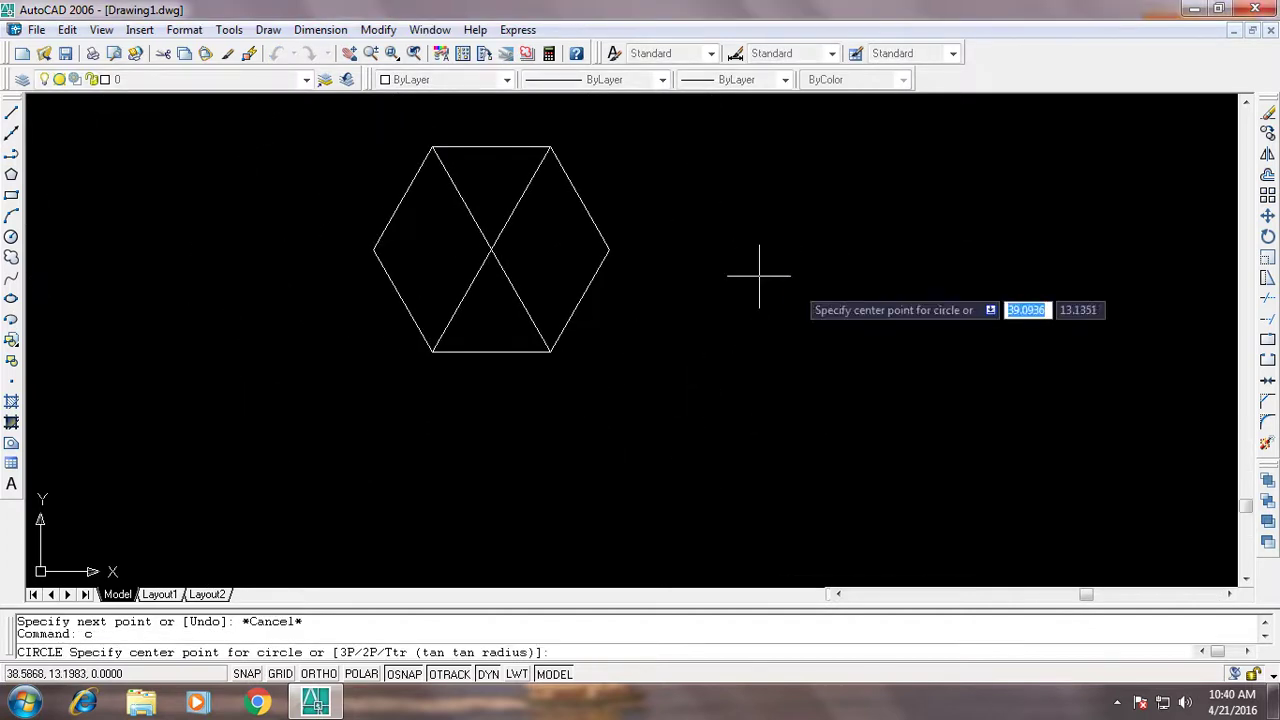
{"action": "left_click", "coordinate": [491, 249]}
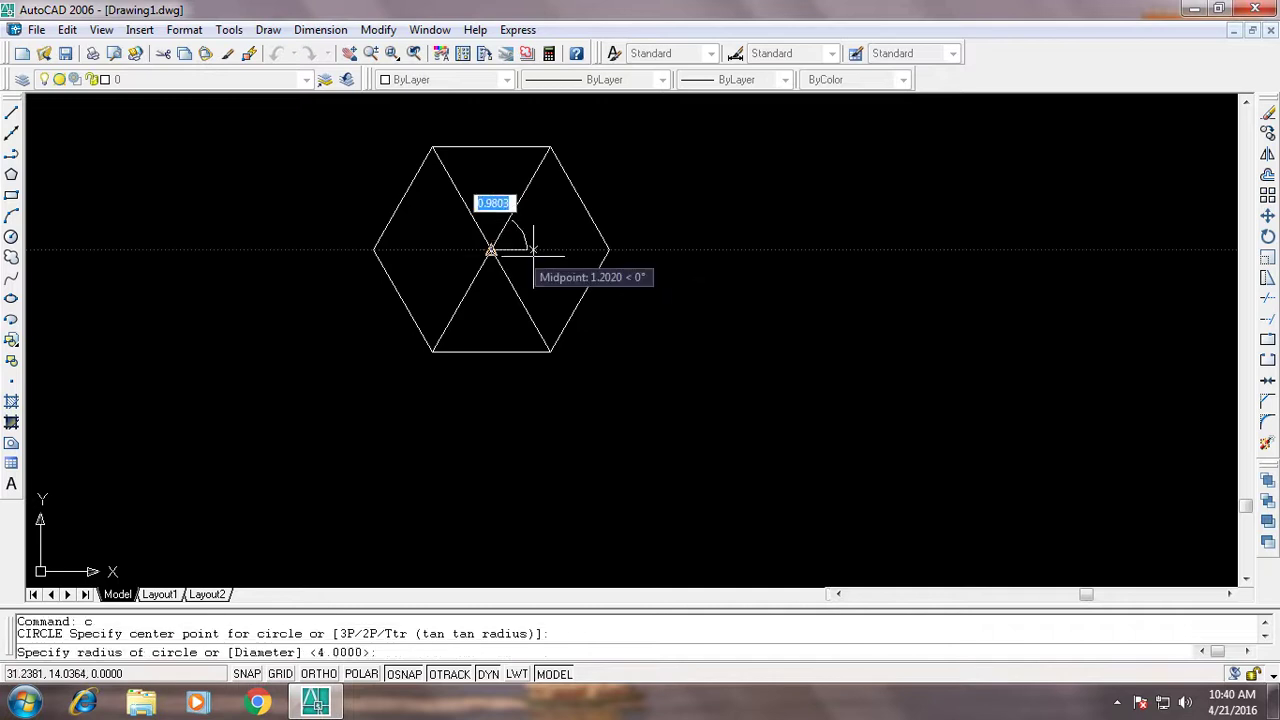
{"action": "type", "text": "4"}
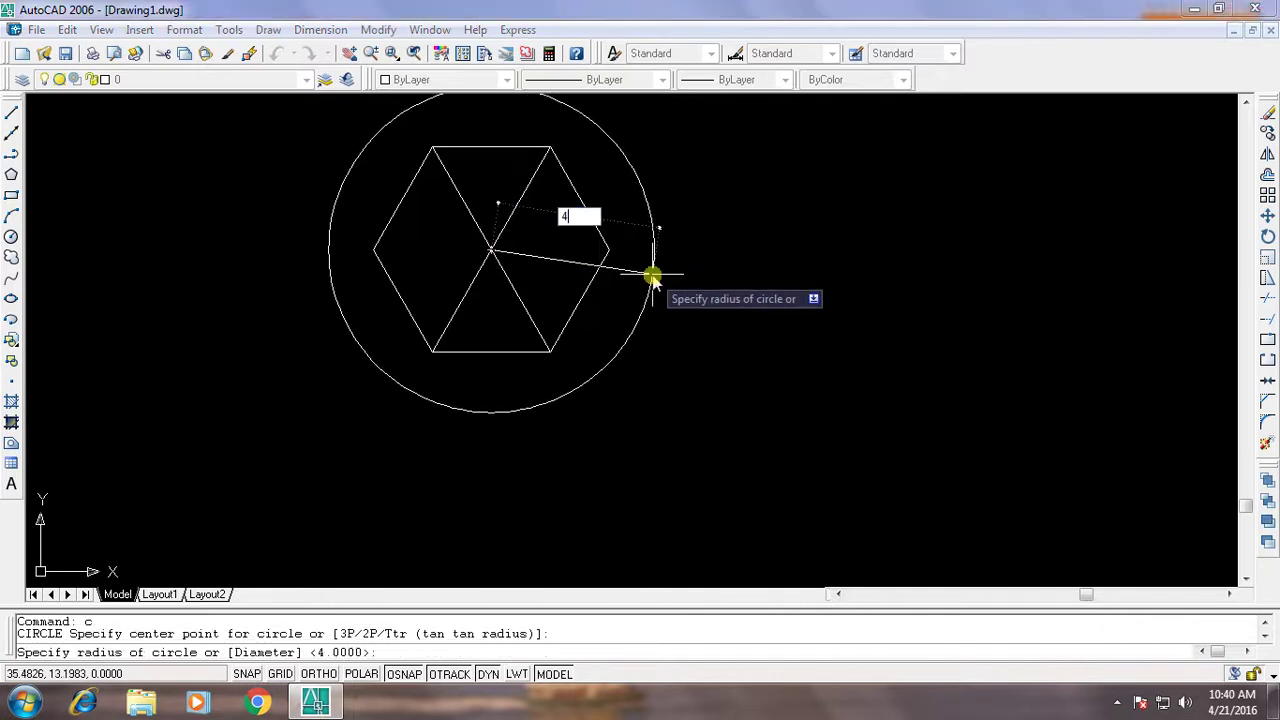
{"action": "key", "text": "Return"}
{"action": "scroll", "coordinate": [600, 309], "scroll_direction": "up", "scroll_amount": 3}
{"action": "scroll", "coordinate": [594, 309], "scroll_direction": "down", "scroll_amount": 2}
{"action": "type", "text": "c"}
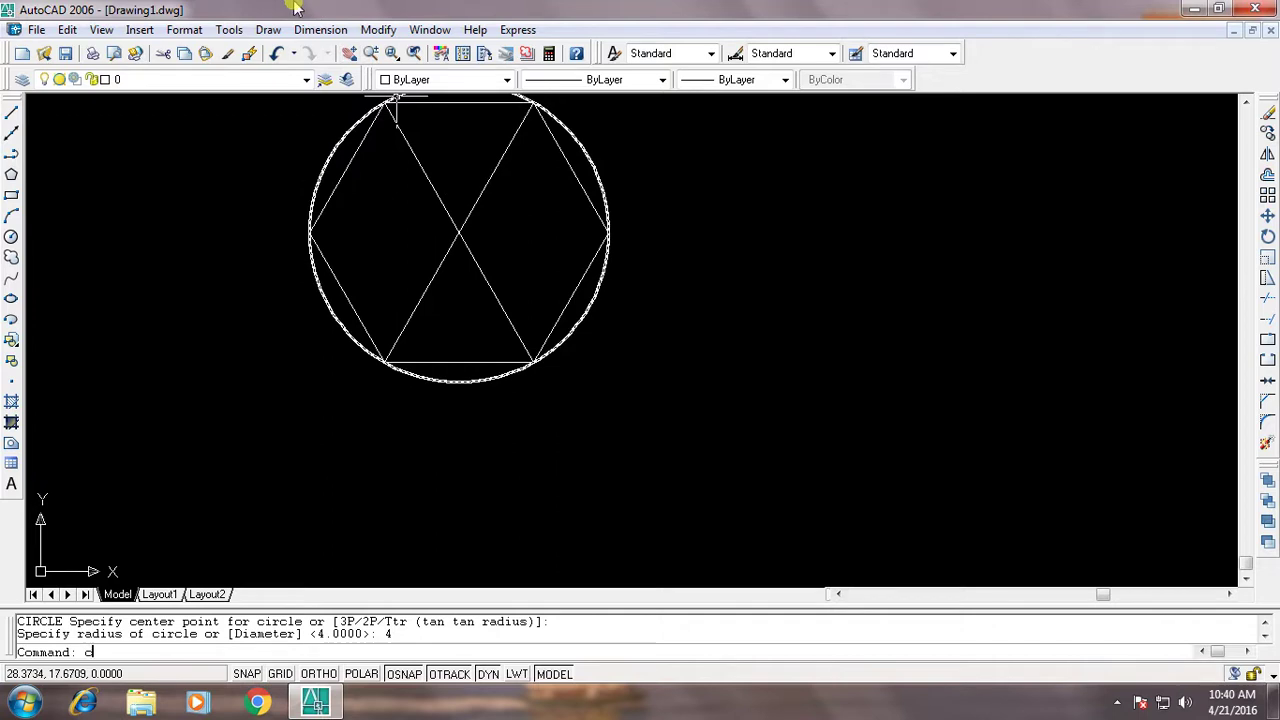
{"action": "key", "text": "Return"}
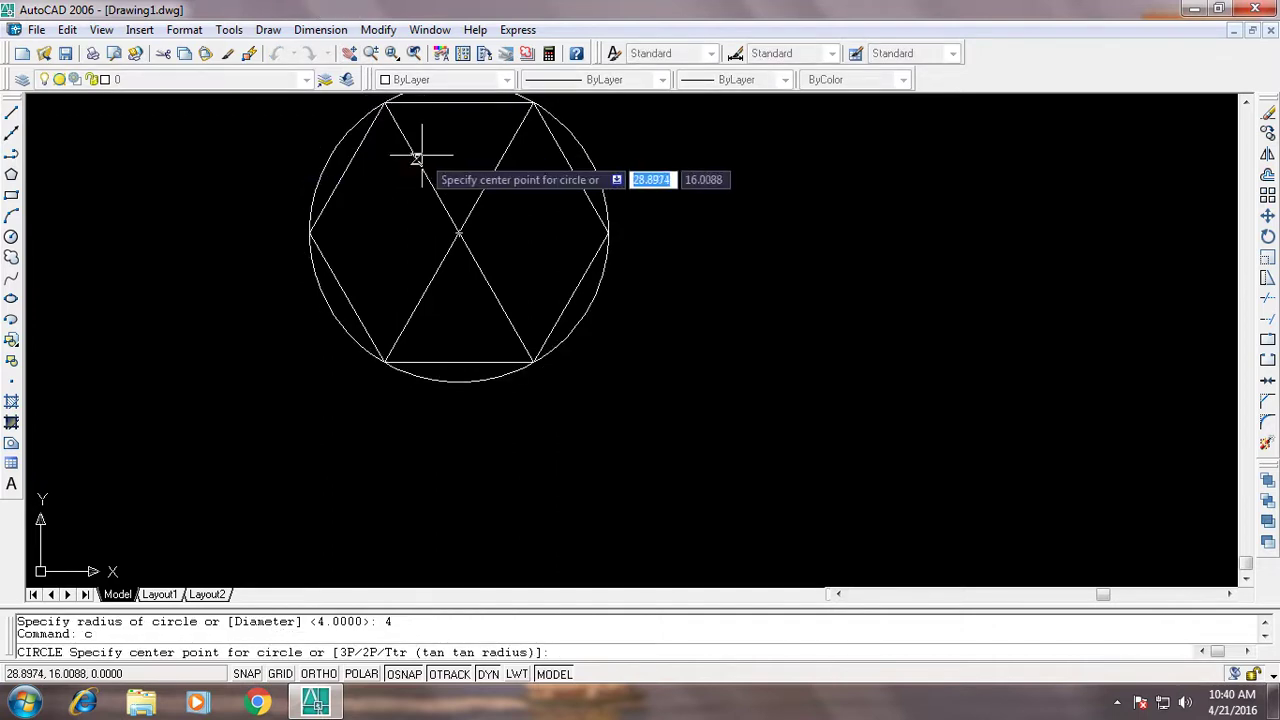
{"action": "left_click", "coordinate": [458, 232]}
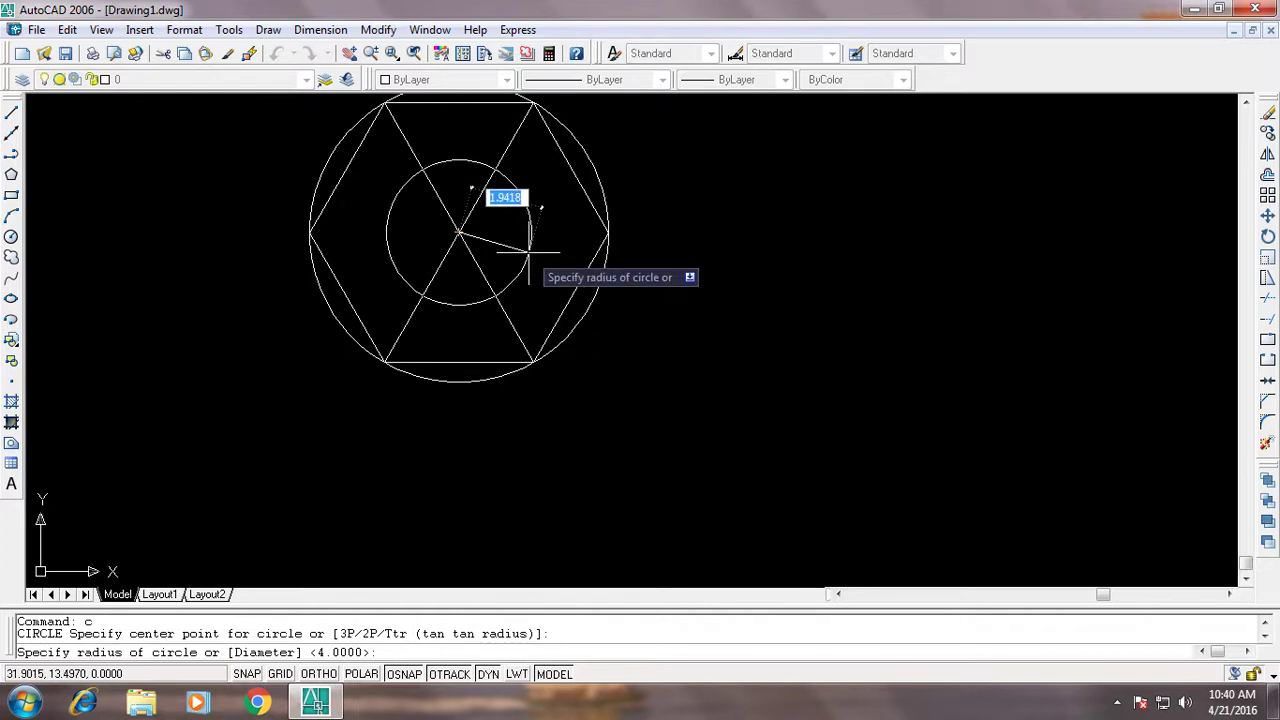
{"action": "type", "text": "1"}
{"action": "key", "text": "Return"}
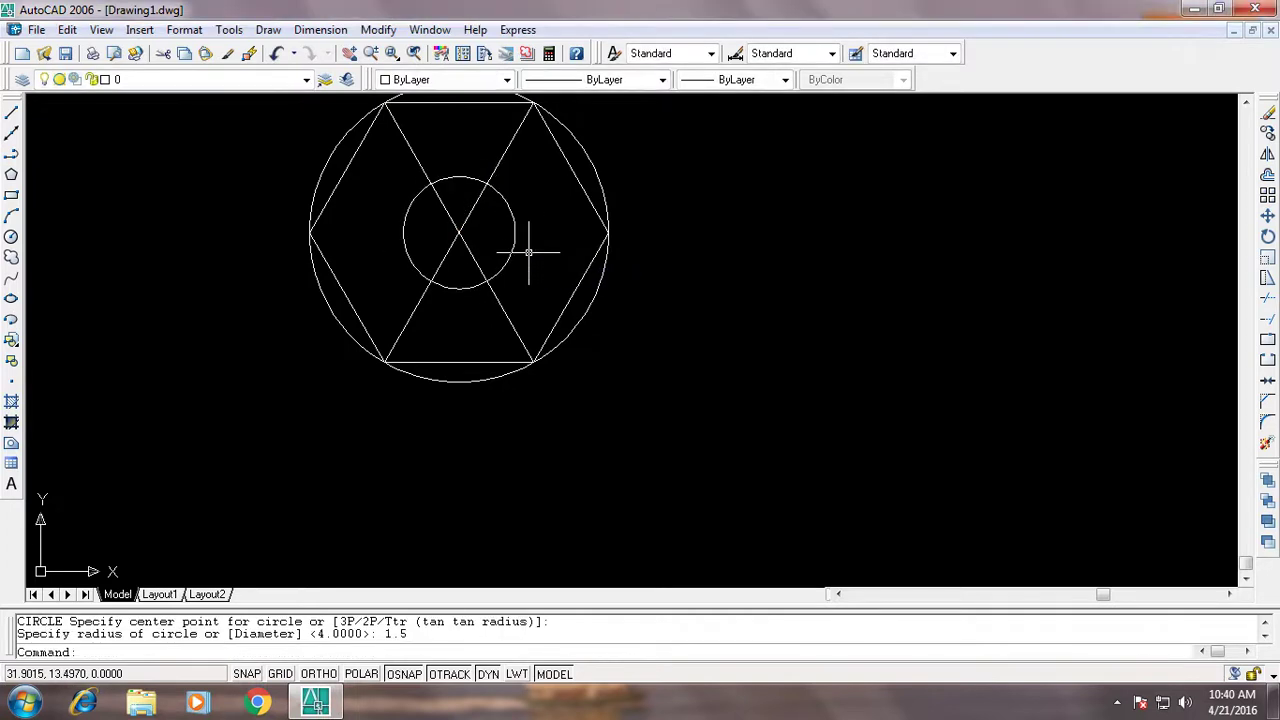
Erase both diagonal lines and pan the drawing into view
{"action": "left_click", "coordinate": [505, 156]}
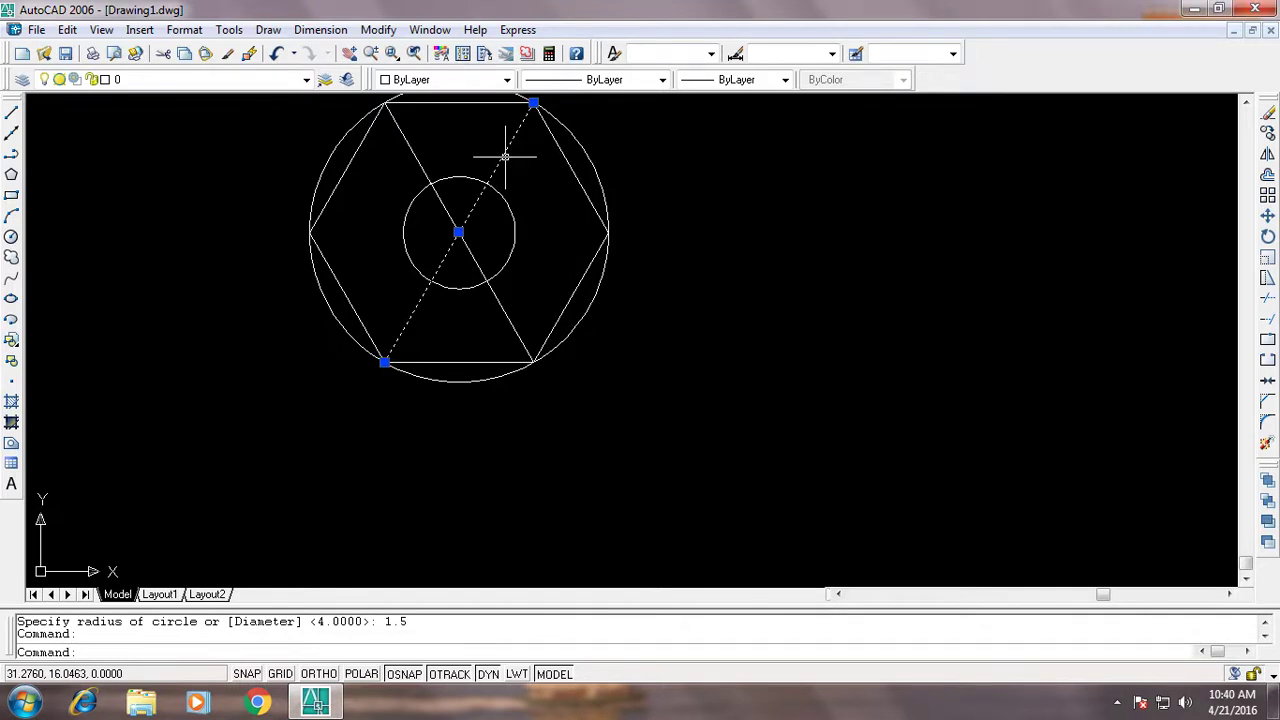
{"action": "key", "text": "Delete"}
{"action": "left_click", "coordinate": [421, 171]}
{"action": "key", "text": "Delete"}
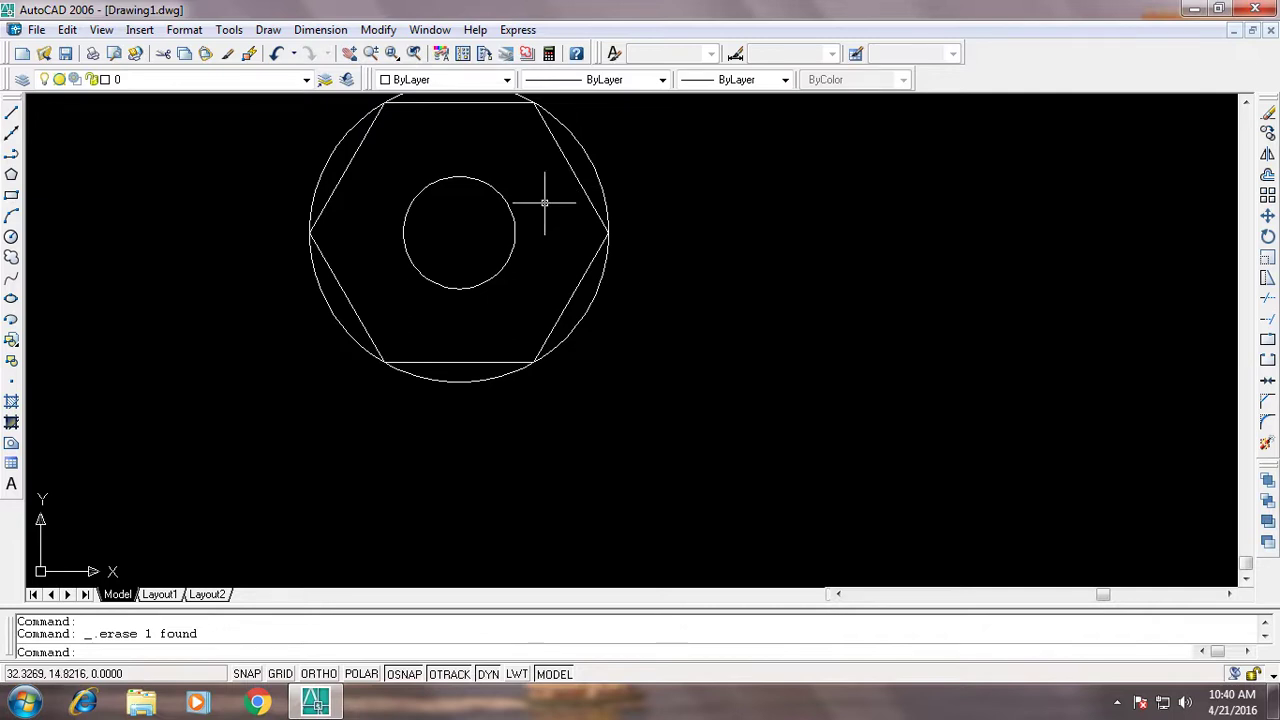
{"action": "middle_click_drag", "start_coordinate": [543, 208], "coordinate": [511, 261]}
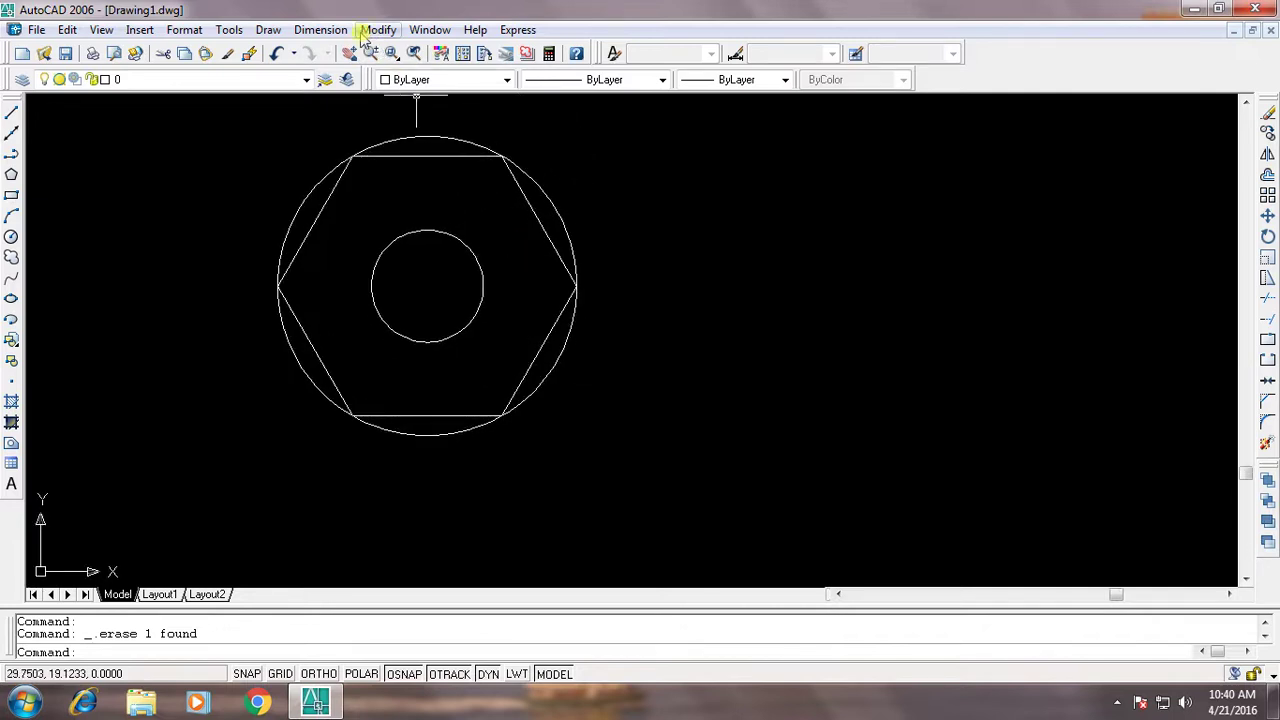
Add a 4.0000 linear dimension across the hexagon's top edge
{"action": "left_click", "coordinate": [330, 30]}
{"action": "left_click", "coordinate": [330, 79]}
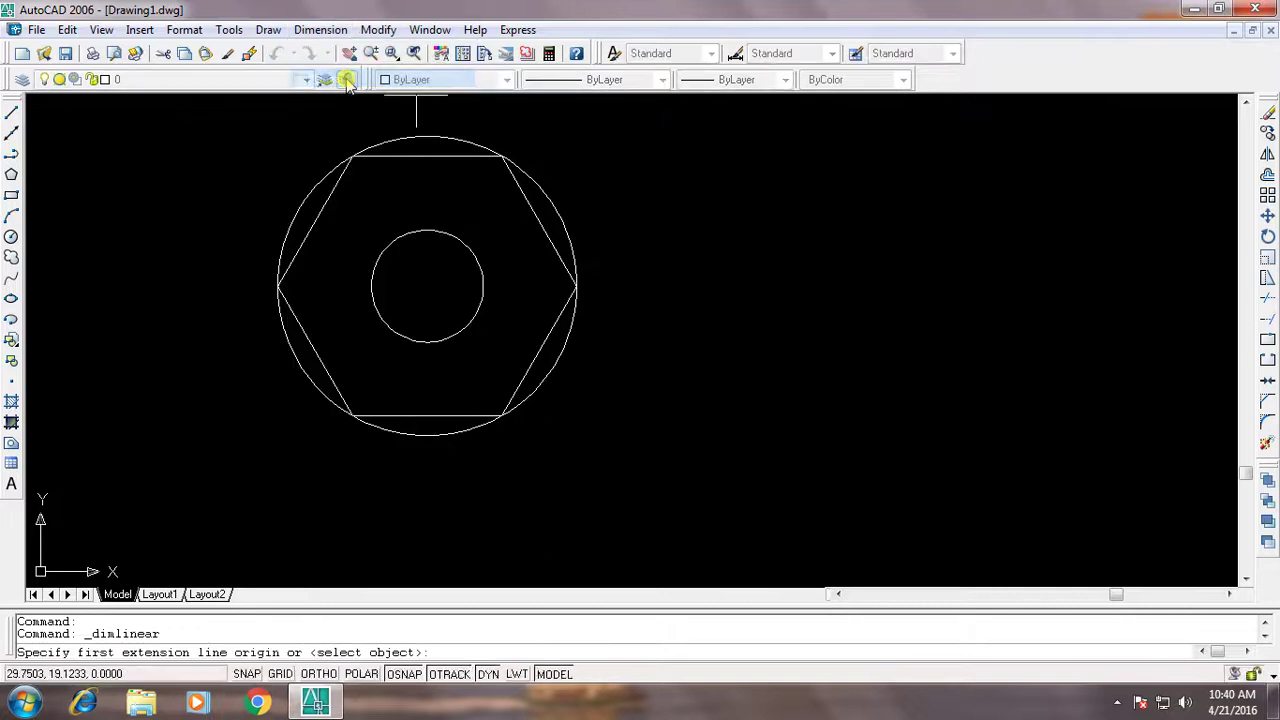
{"action": "left_click", "coordinate": [351, 155]}
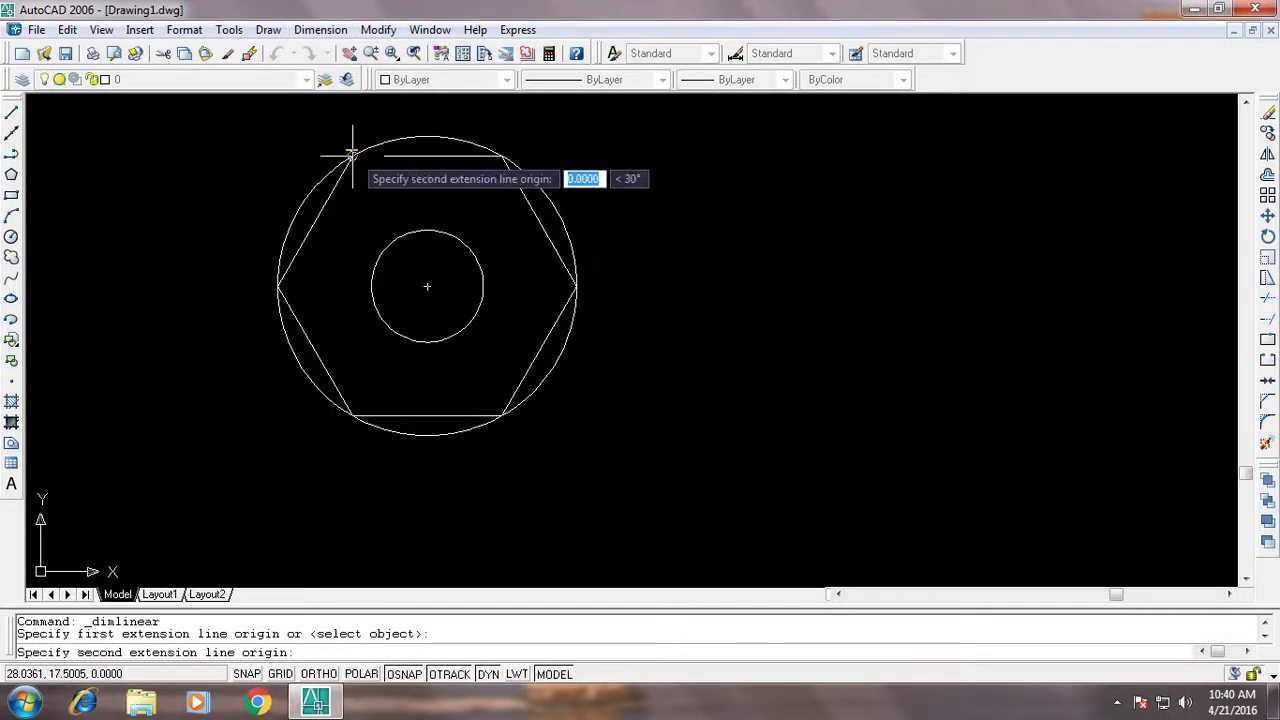
{"action": "left_click", "coordinate": [501, 156]}
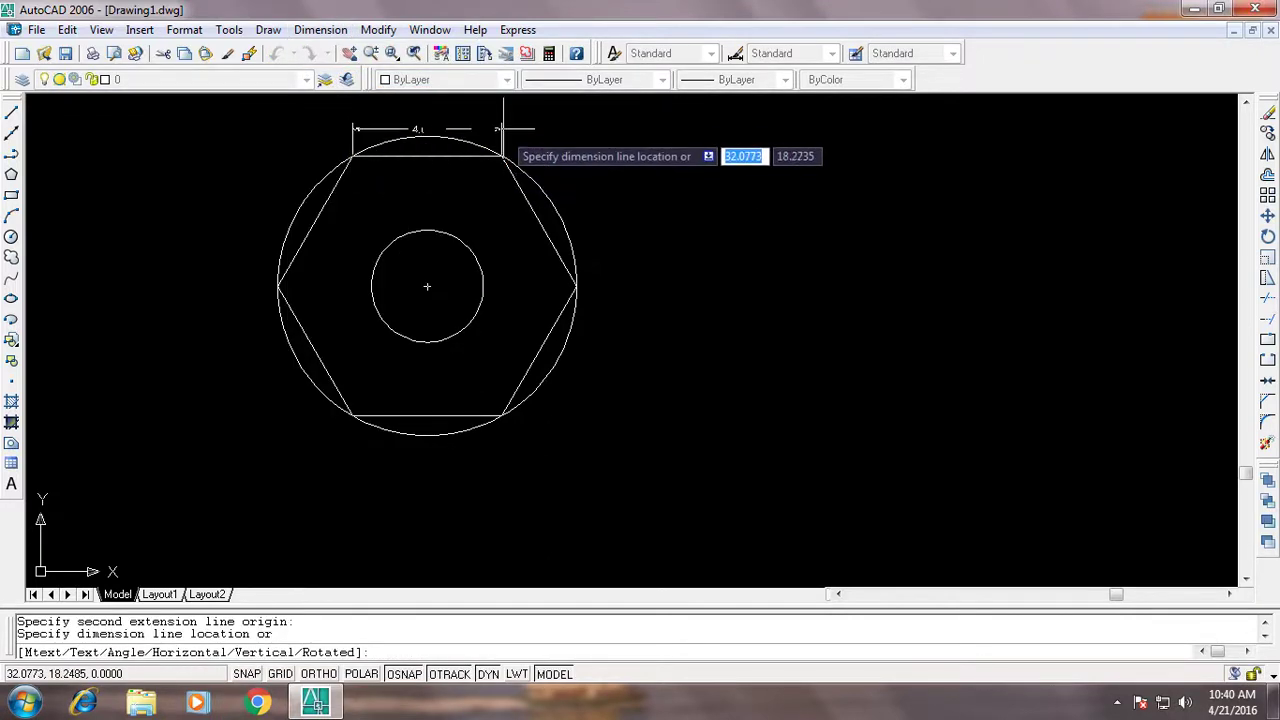
{"action": "left_click", "coordinate": [503, 117]}
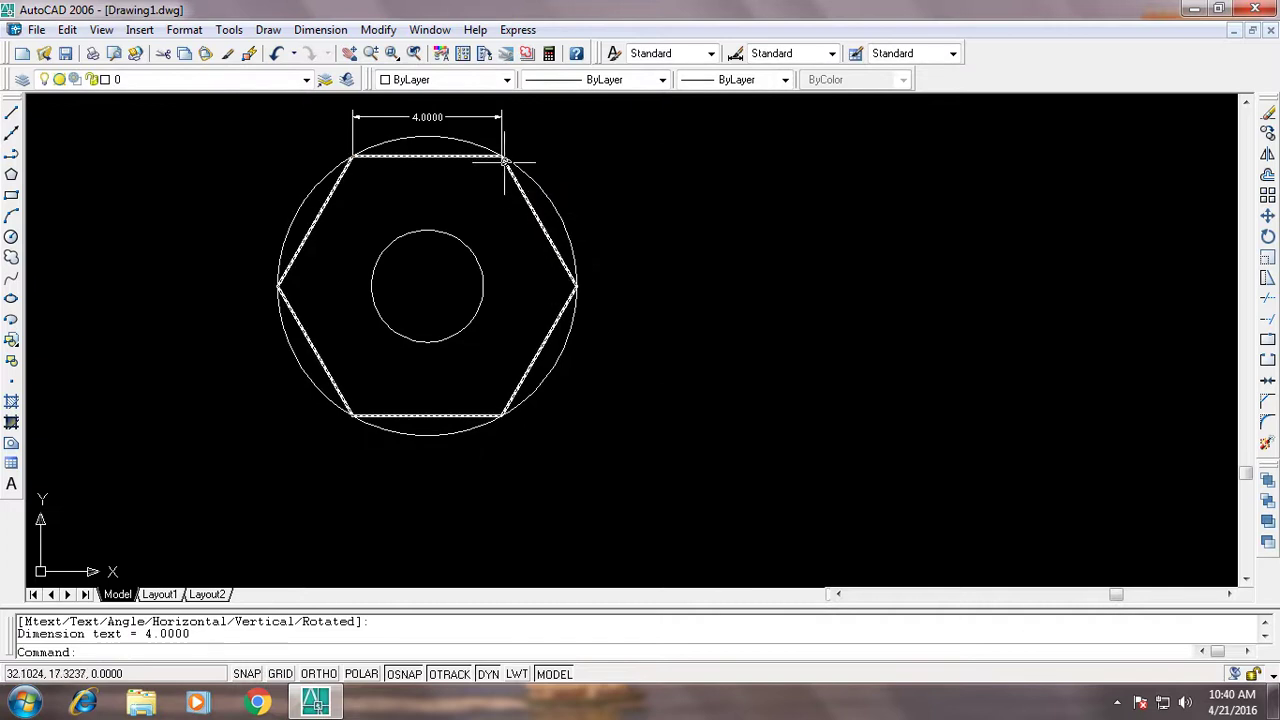
Add a trial 3.4641 vertical dimension from the top-right corner to the right vertex
{"action": "left_click", "coordinate": [320, 29]}
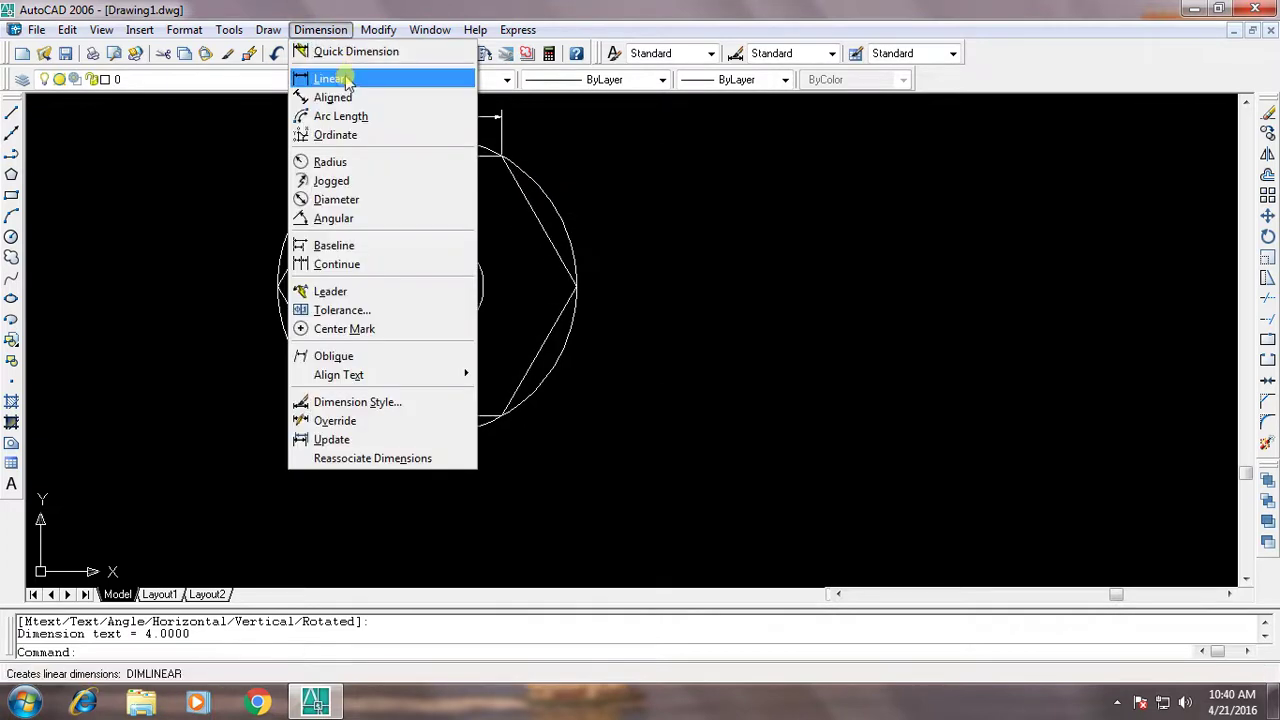
{"action": "left_click", "coordinate": [345, 80]}
{"action": "left_click", "coordinate": [503, 158]}
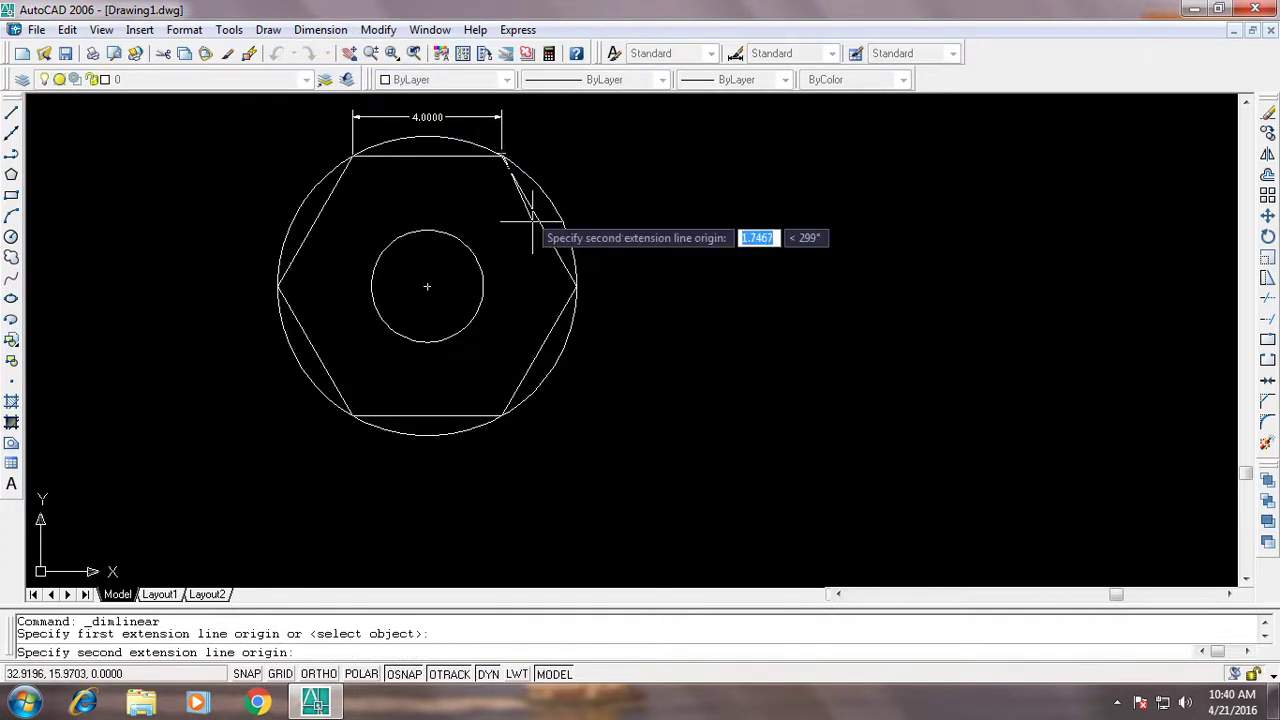
{"action": "left_click", "coordinate": [577, 286]}
{"action": "left_click", "coordinate": [667, 244]}
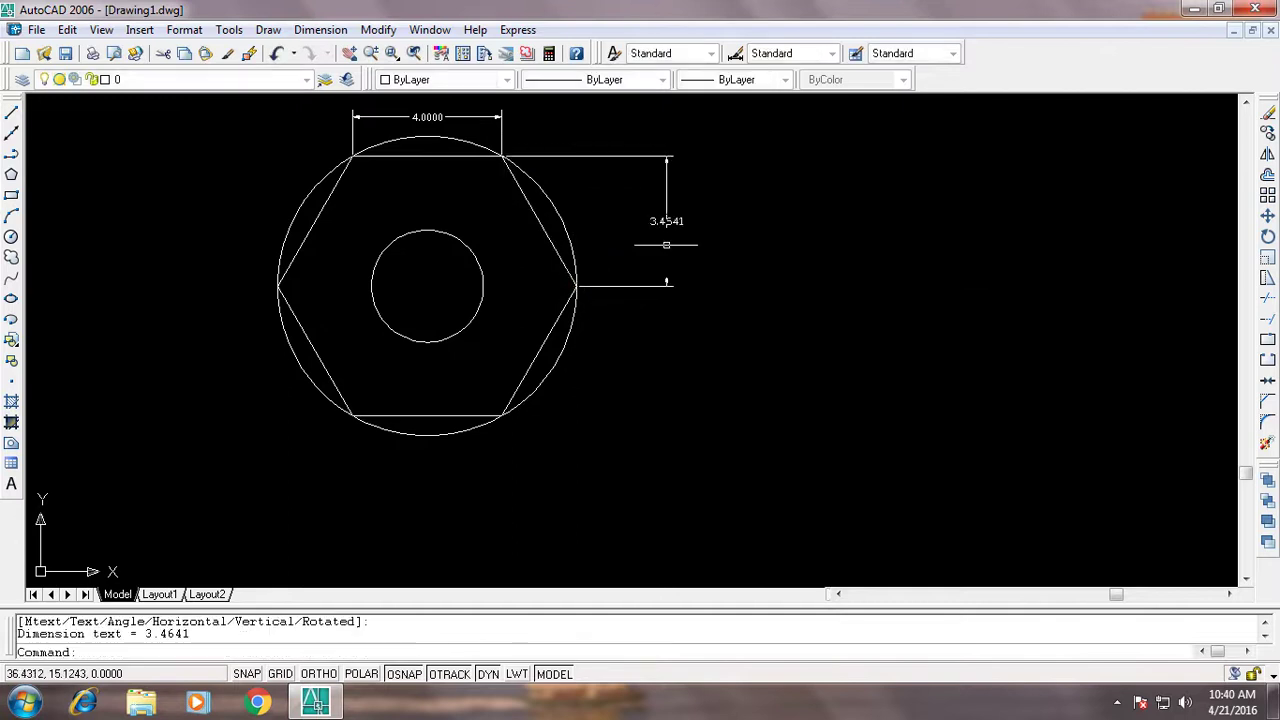
{"action": "scroll", "coordinate": [674, 231], "scroll_direction": "up", "scroll_amount": 2}
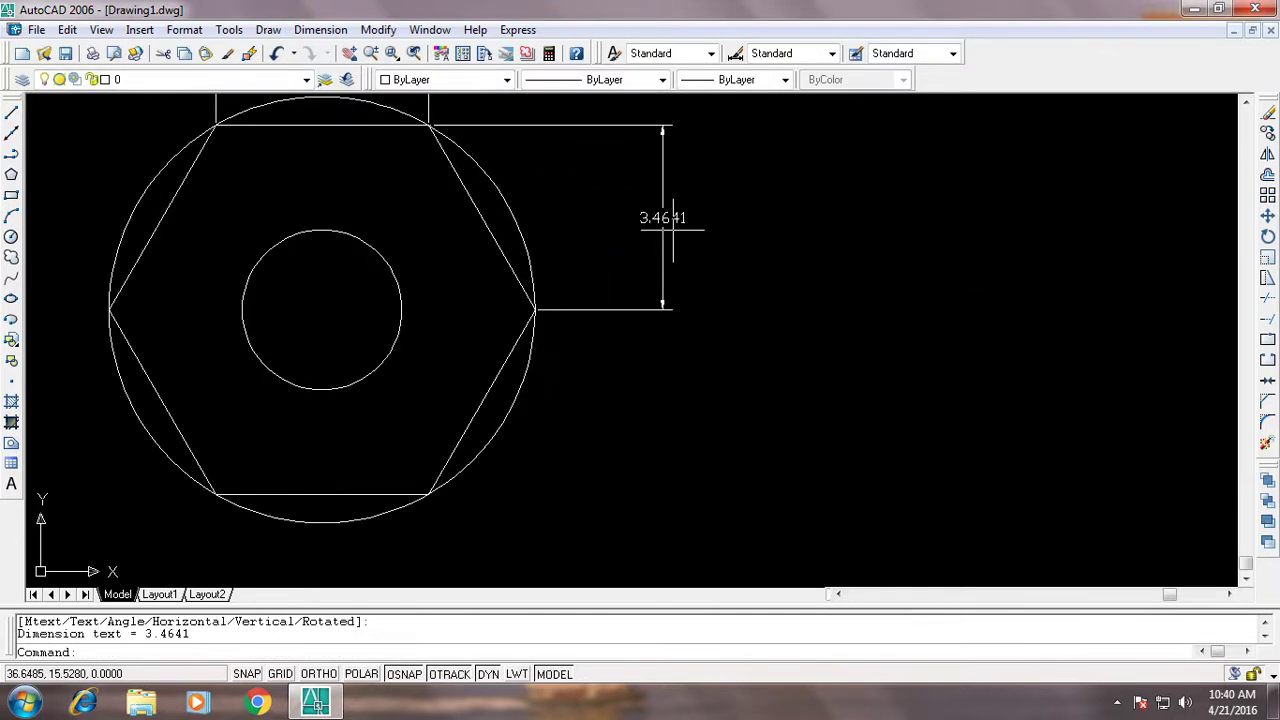
Turn ORTHO on and erase the 3.4641 vertical dimension
{"action": "left_click", "coordinate": [319, 674]}
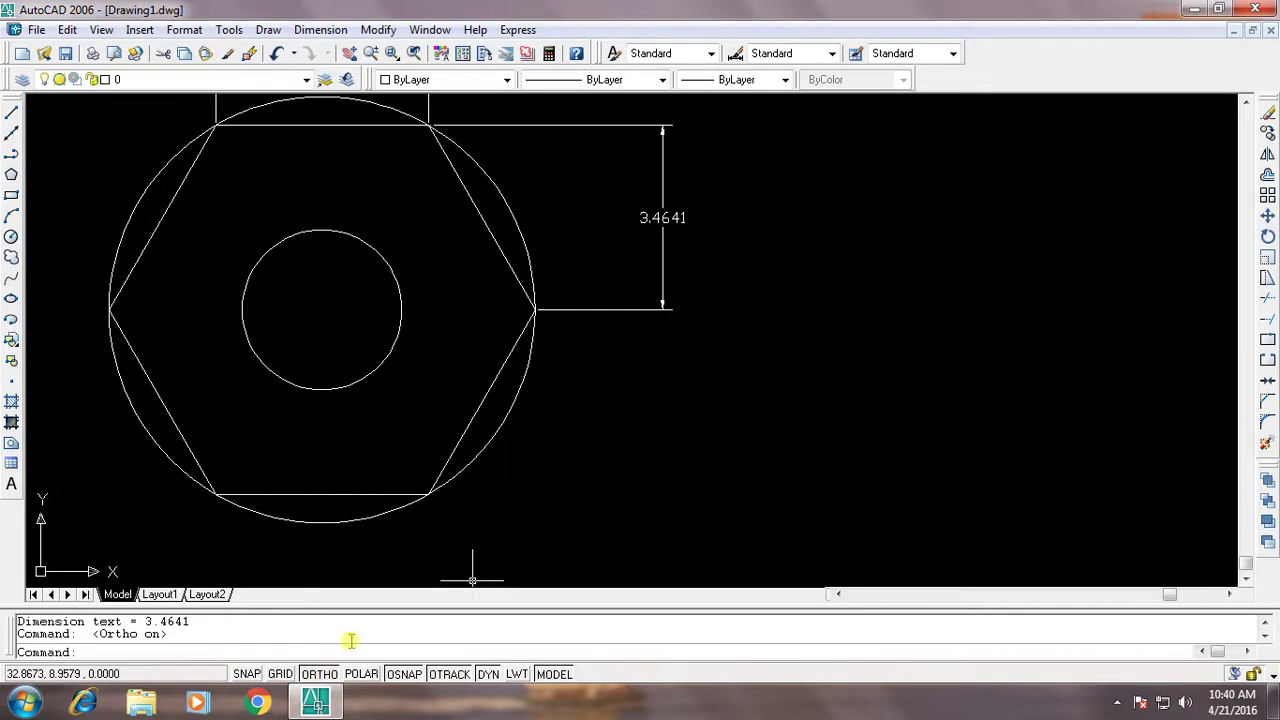
{"action": "left_click", "coordinate": [556, 124]}
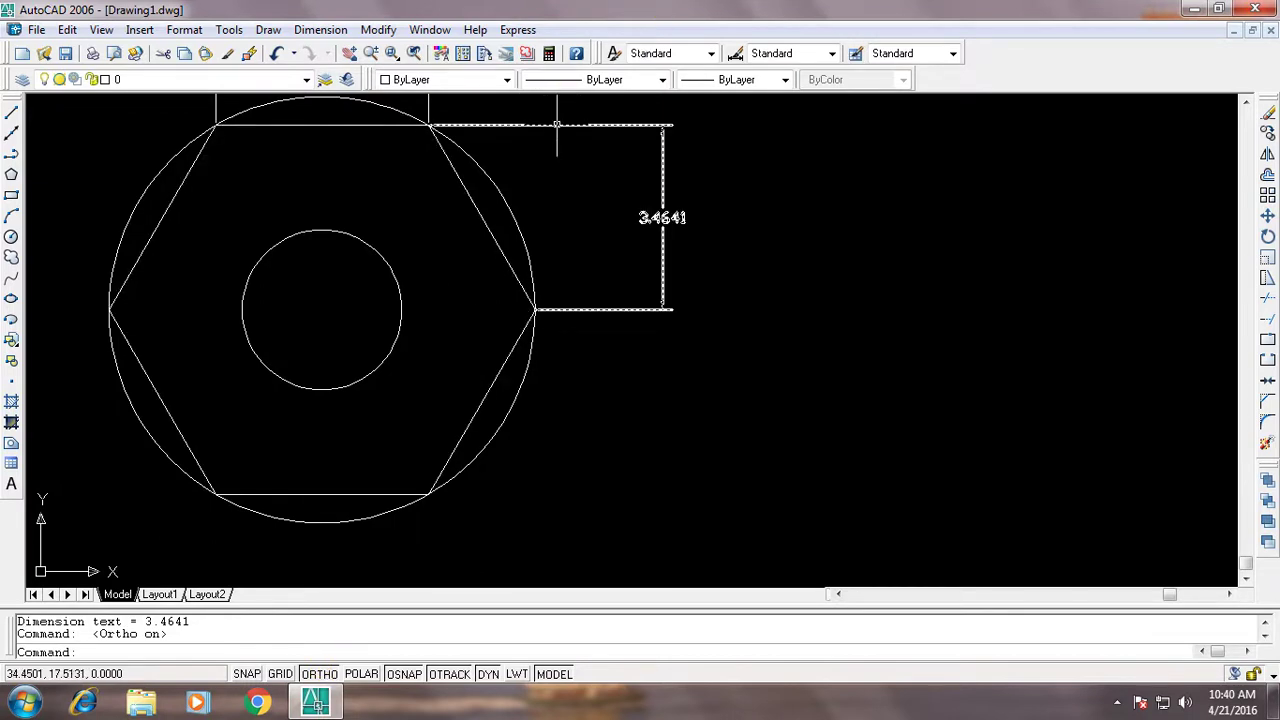
{"action": "left_click", "coordinate": [557, 125]}
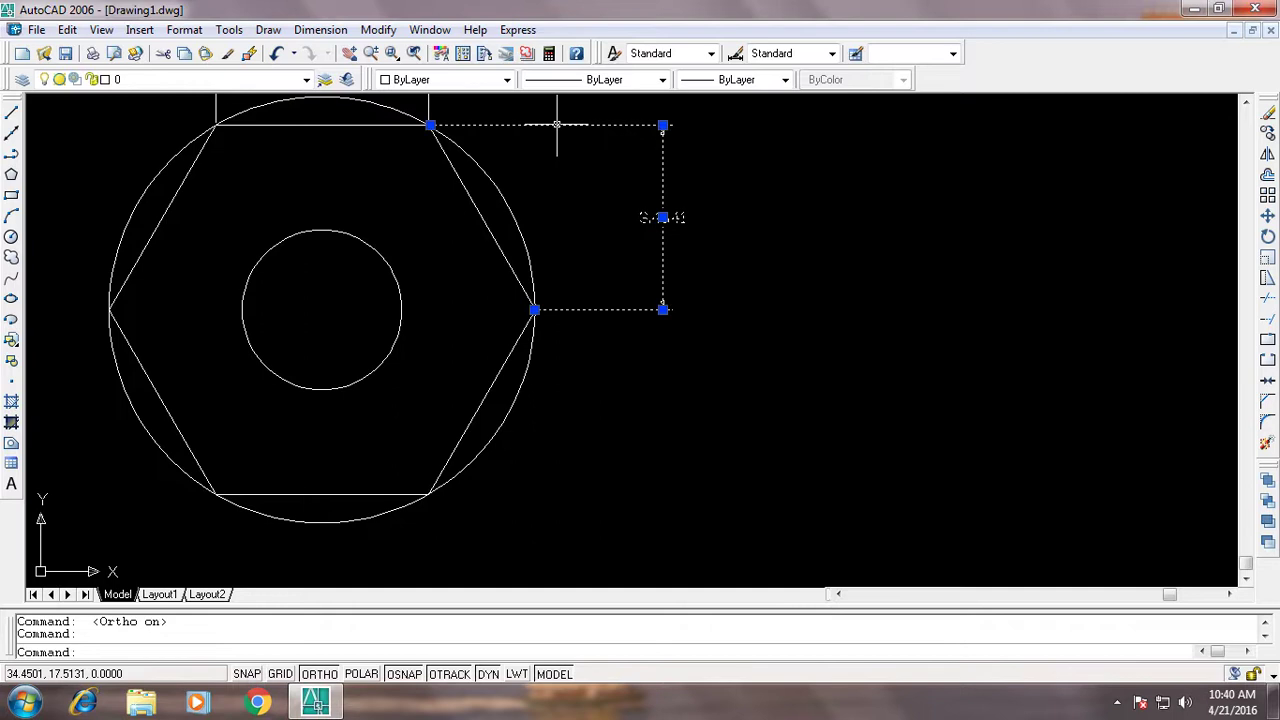
{"action": "key", "text": "Delete"}
{"action": "left_click", "coordinate": [231, 125]}
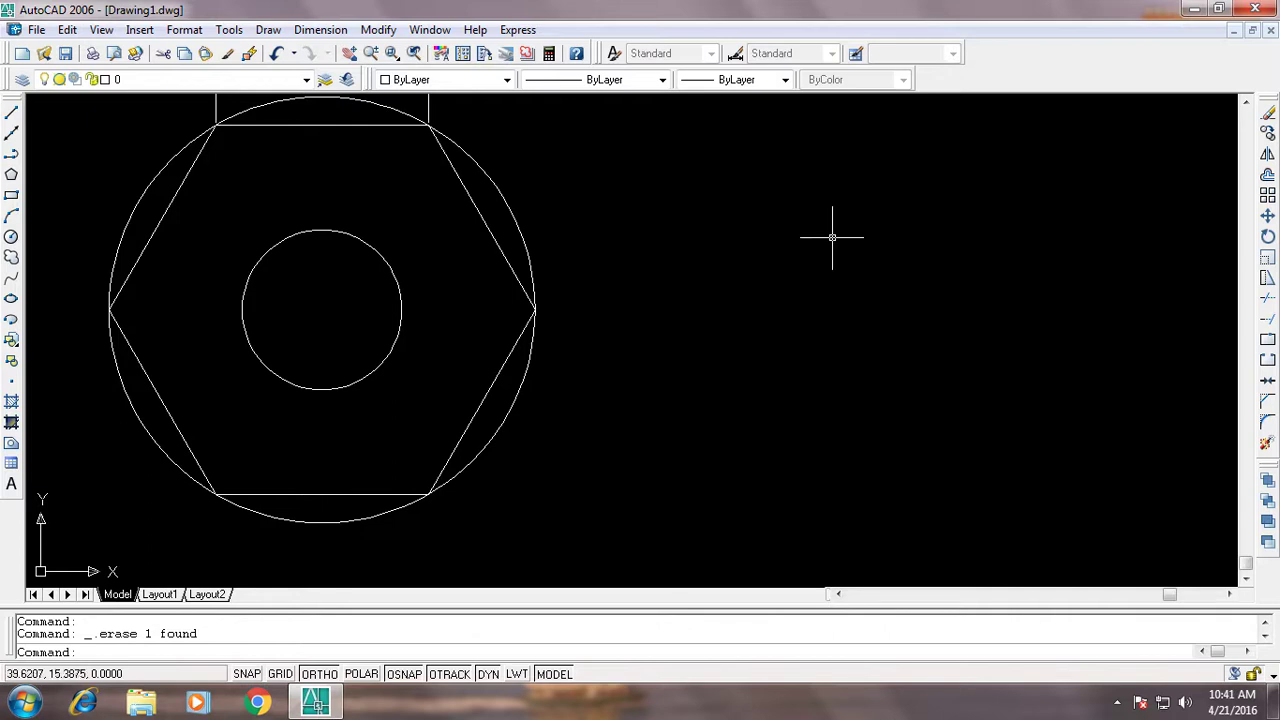
{"action": "left_click", "coordinate": [336, 30]}
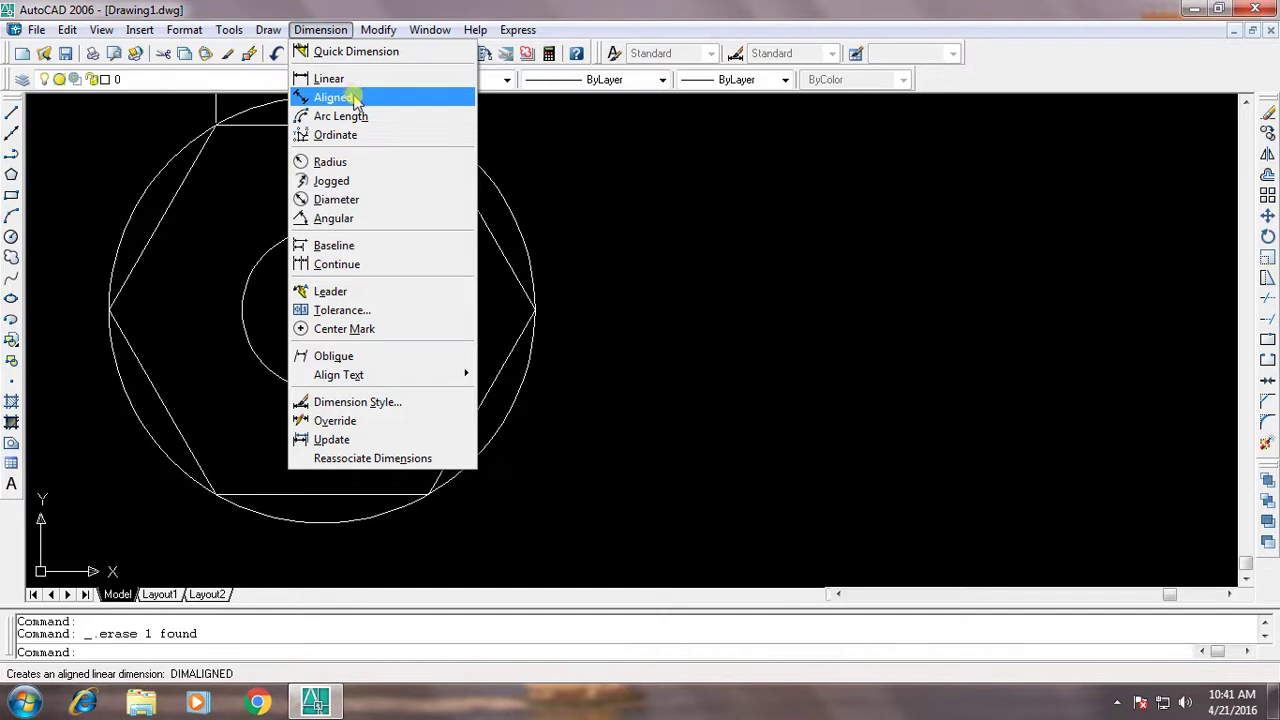
Add a 4.0000 aligned dimension along the hexagon's upper-right edge
{"action": "left_click", "coordinate": [354, 100]}
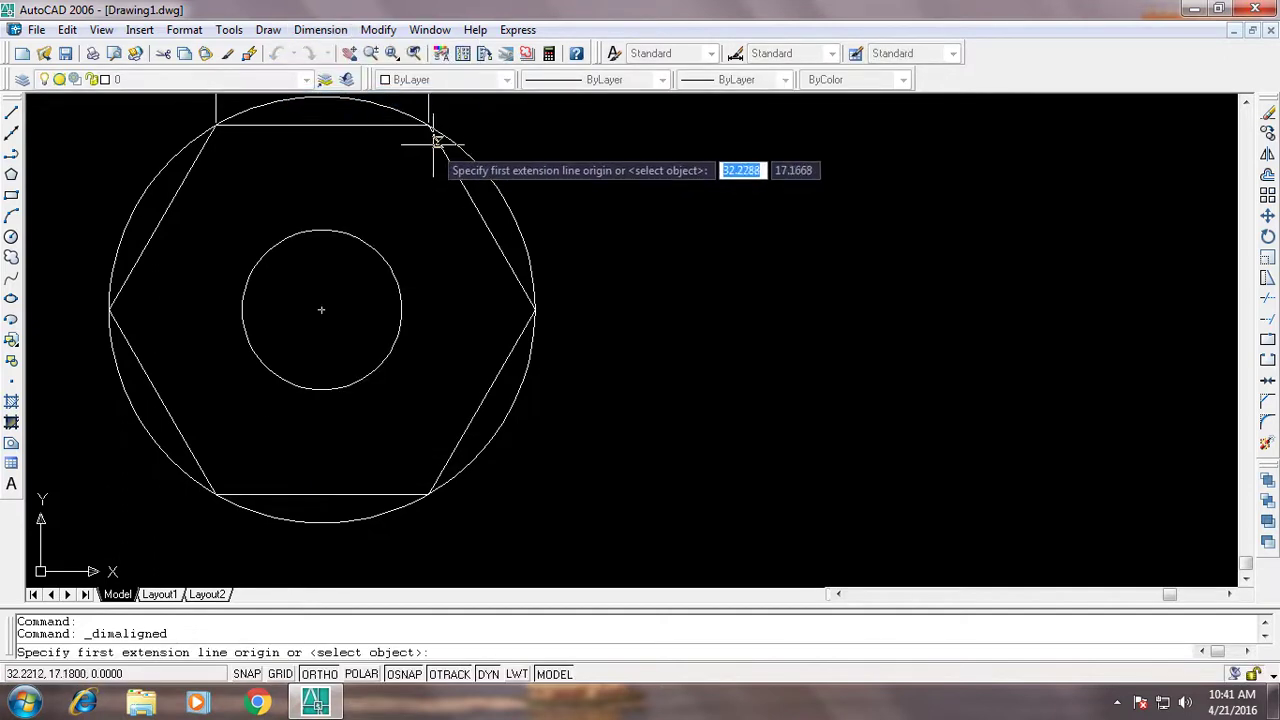
{"action": "left_click", "coordinate": [425, 121]}
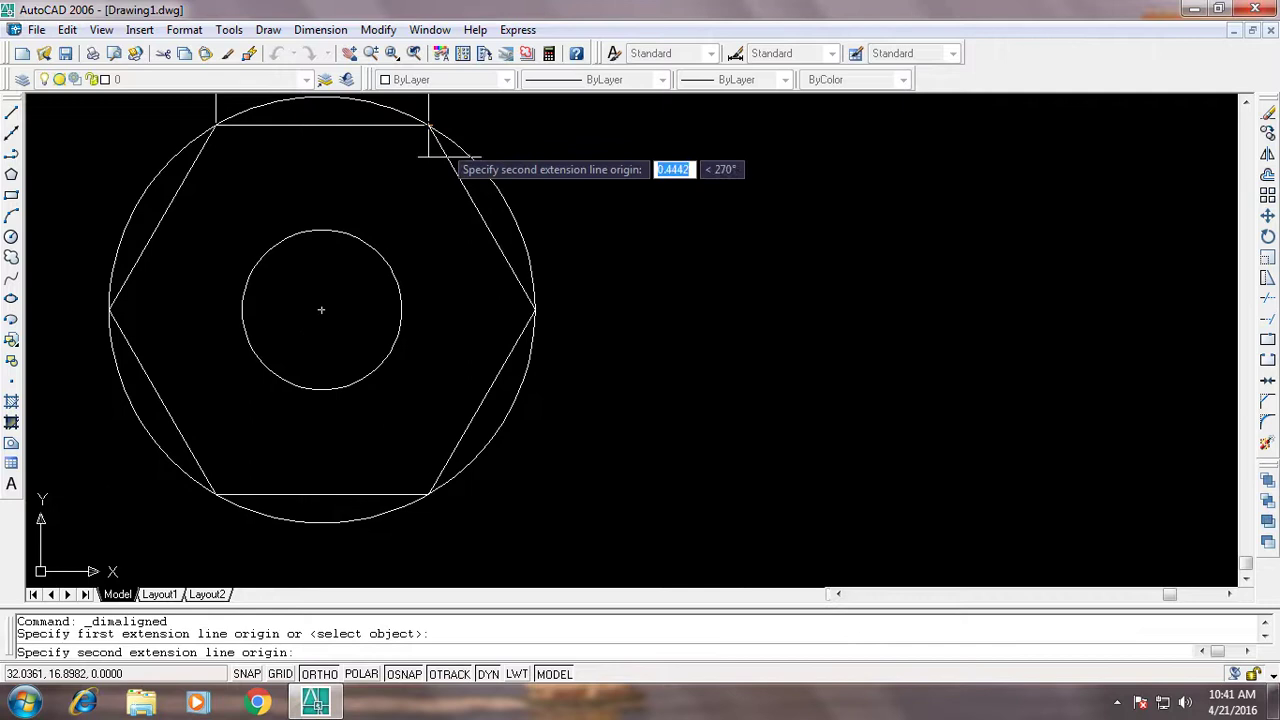
{"action": "left_click", "coordinate": [535, 310]}
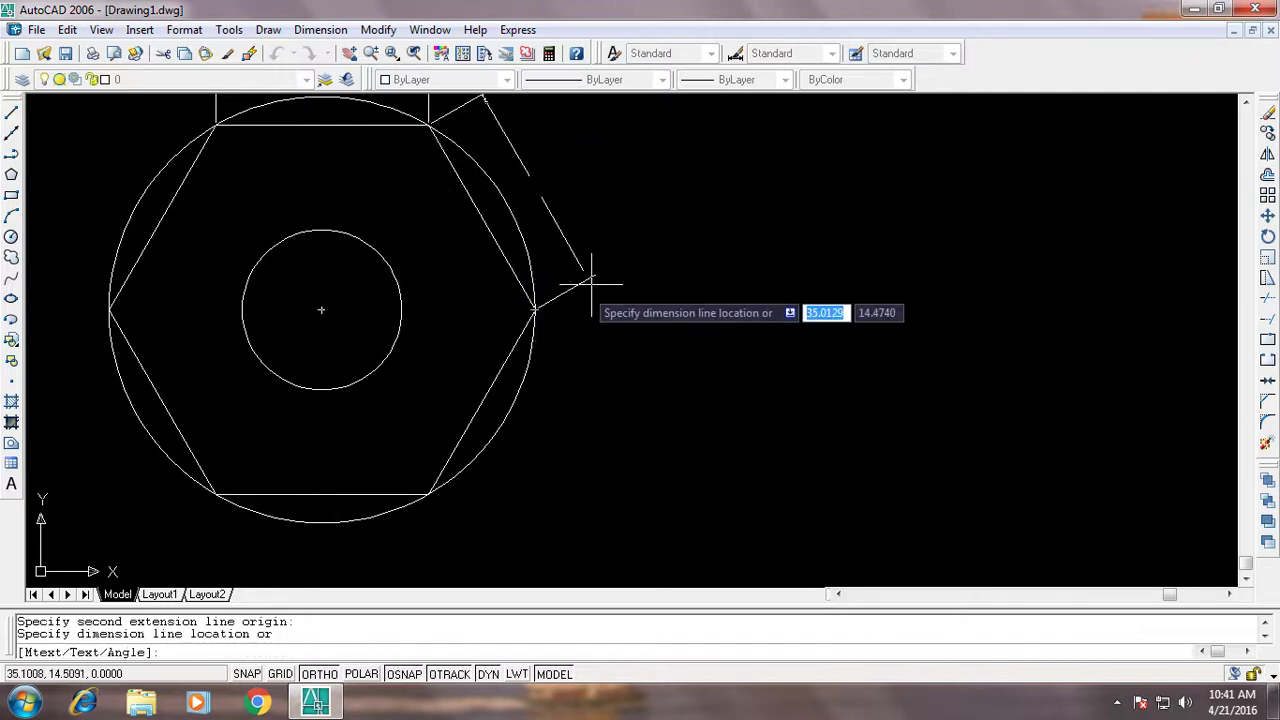
{"action": "left_click", "coordinate": [653, 242]}
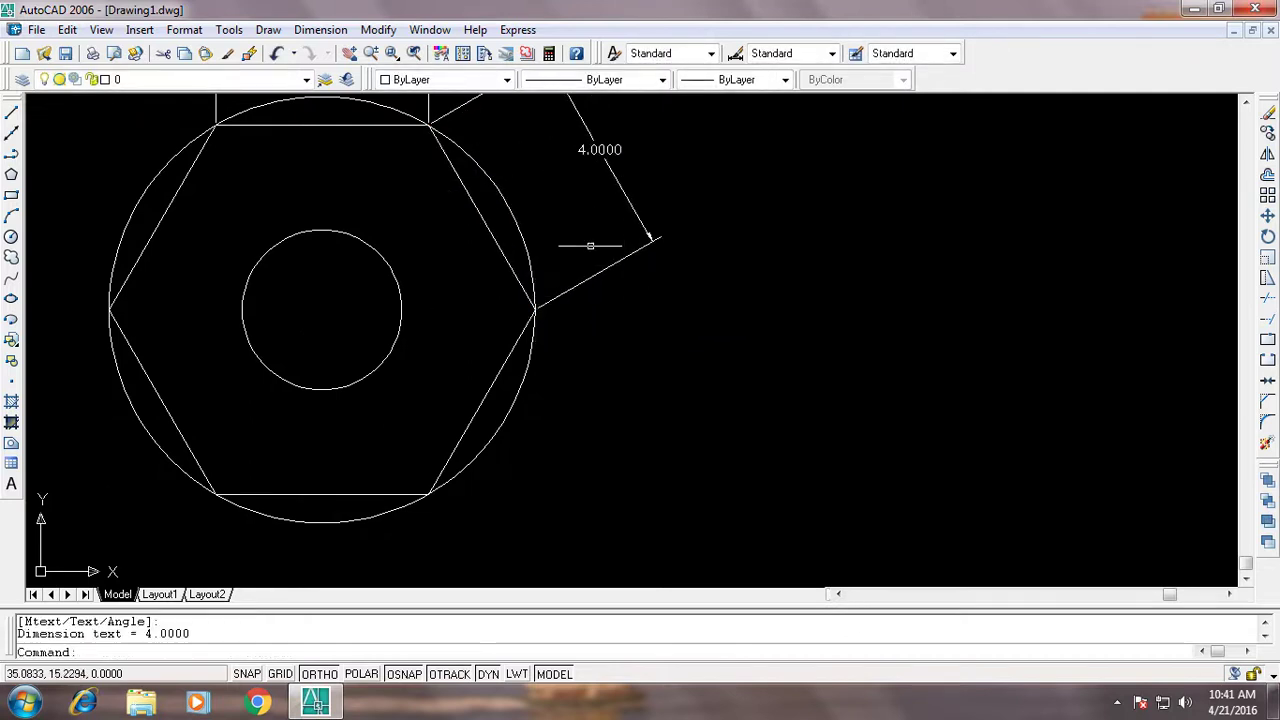
{"action": "middle_click_drag", "start_coordinate": [572, 234], "coordinate": [592, 271]}
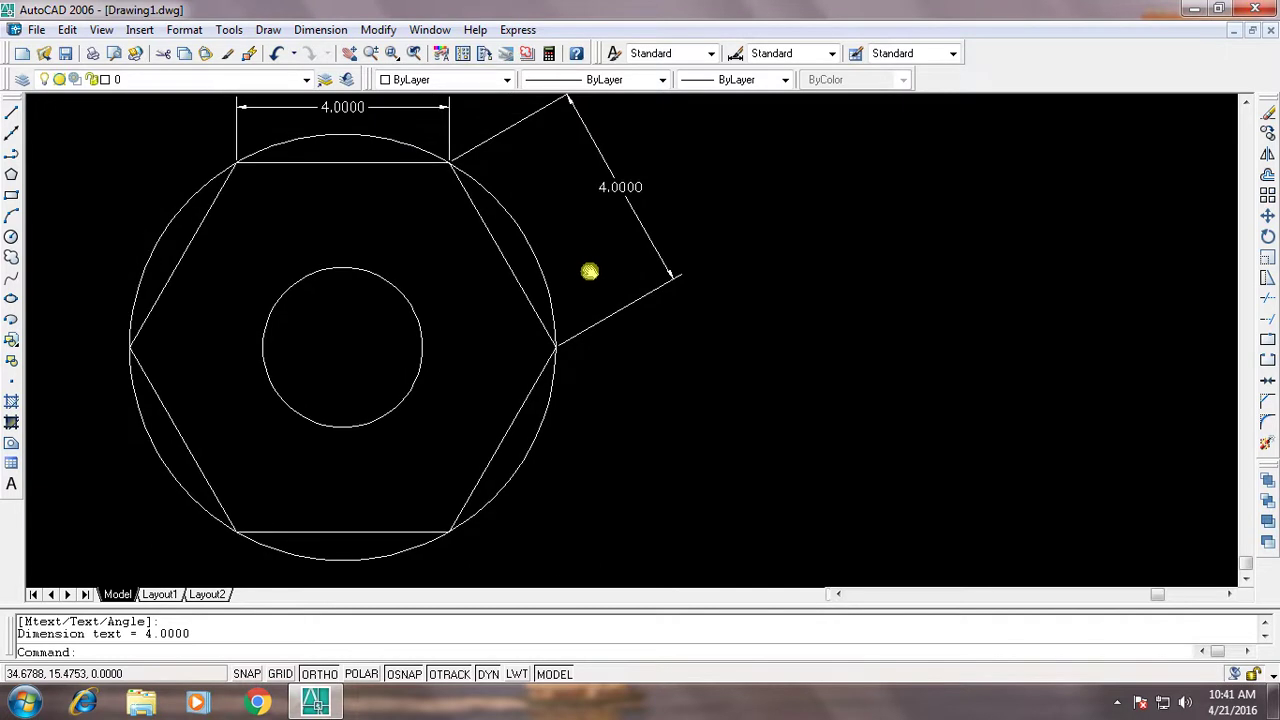
Add radius dimensions R4.0000 on the outer circle and R1.5000 on the inner circle
{"action": "left_click", "coordinate": [318, 29]}
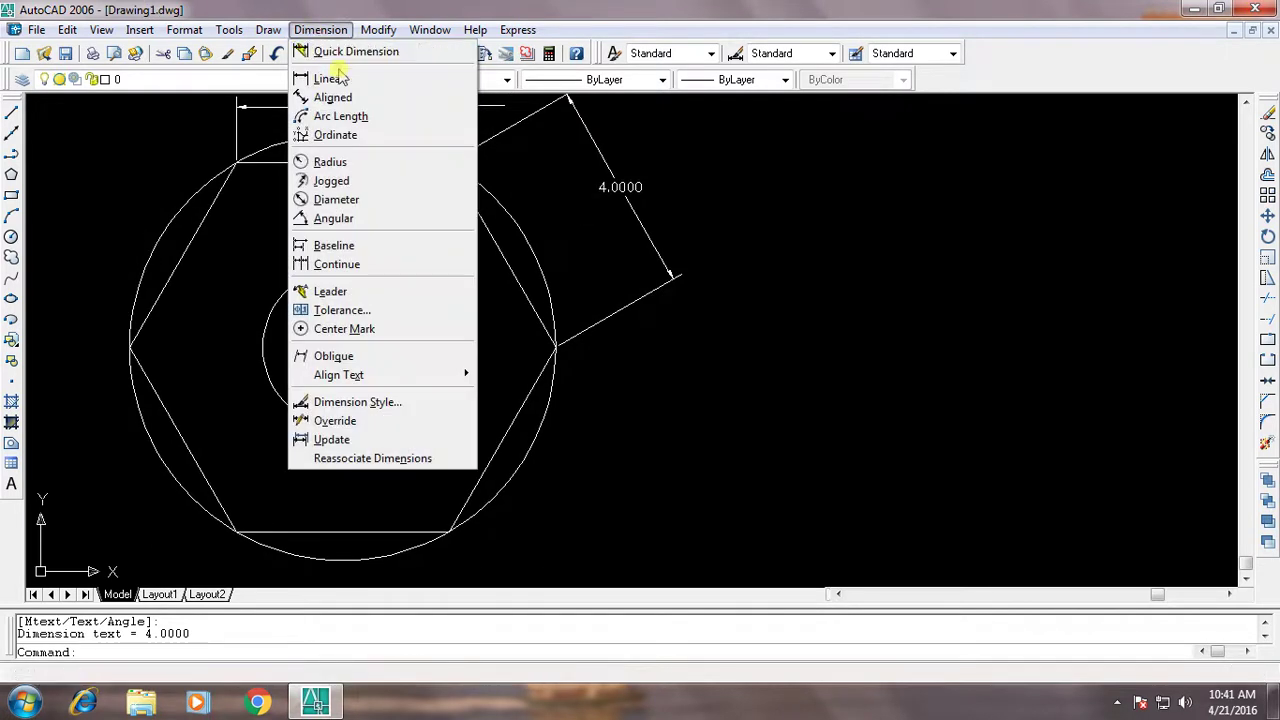
{"action": "left_click", "coordinate": [358, 170]}
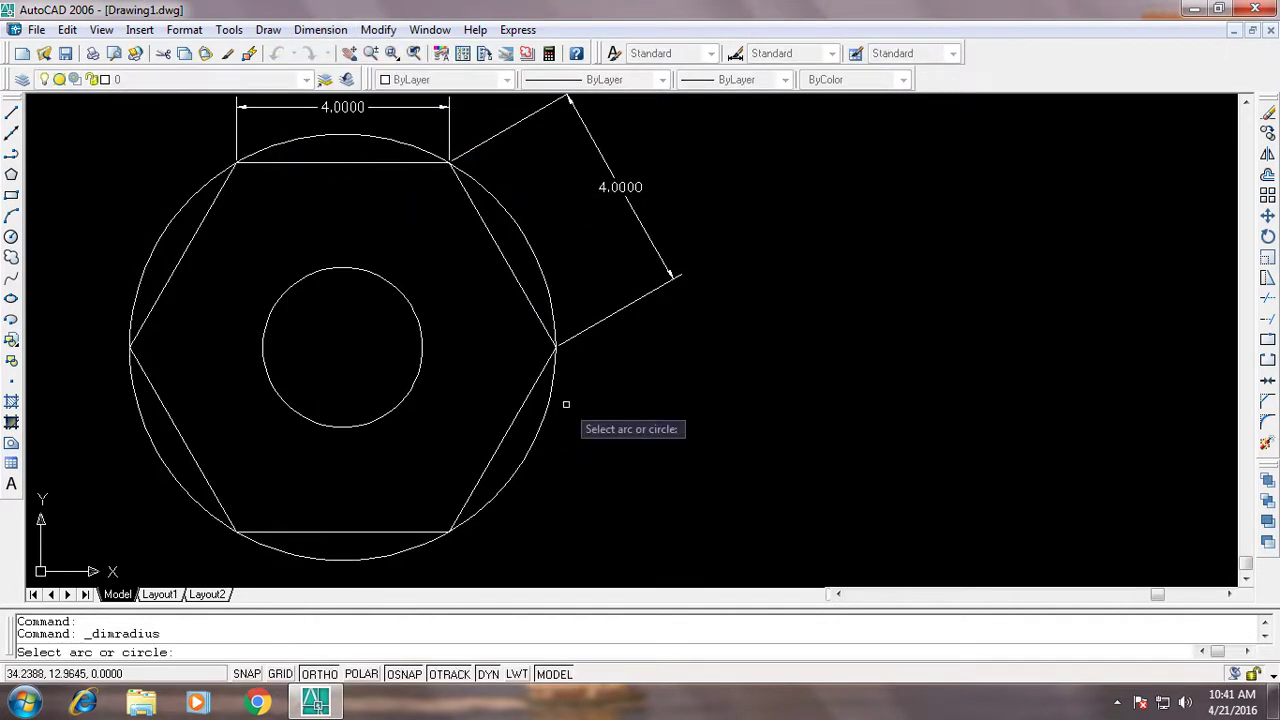
{"action": "left_click", "coordinate": [549, 410]}
{"action": "left_click", "coordinate": [688, 383]}
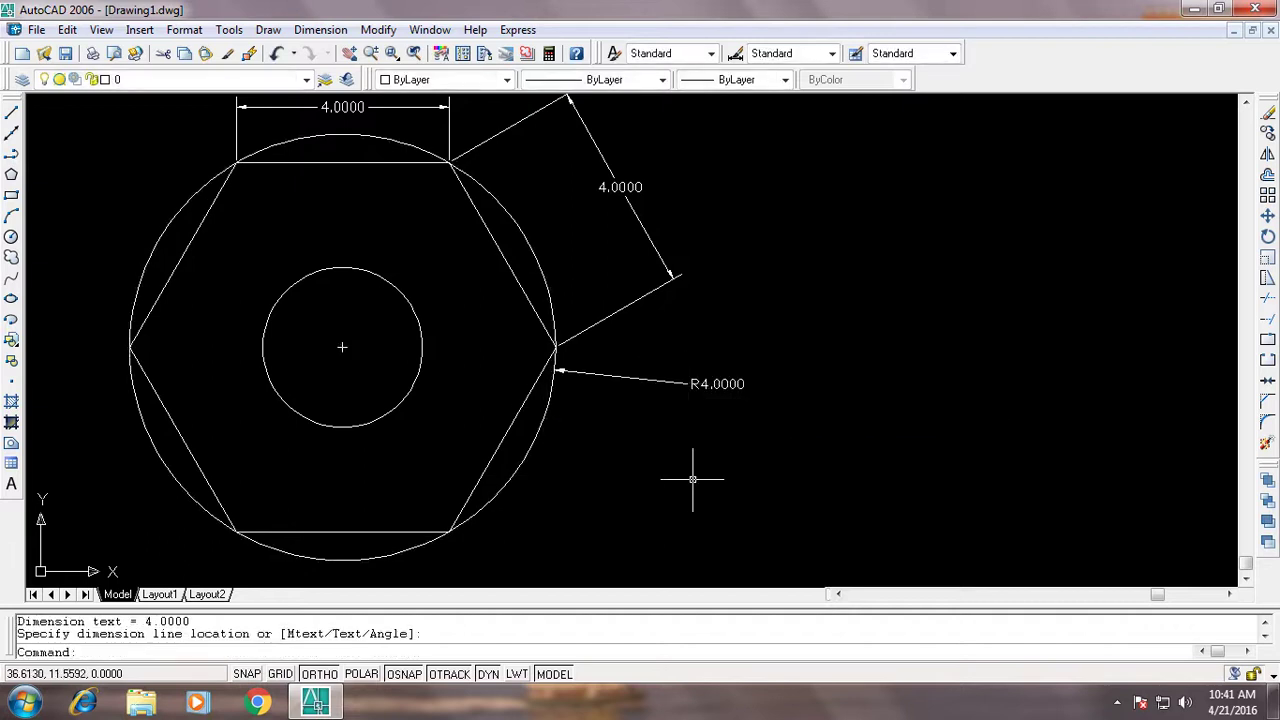
{"action": "left_click", "coordinate": [307, 30]}
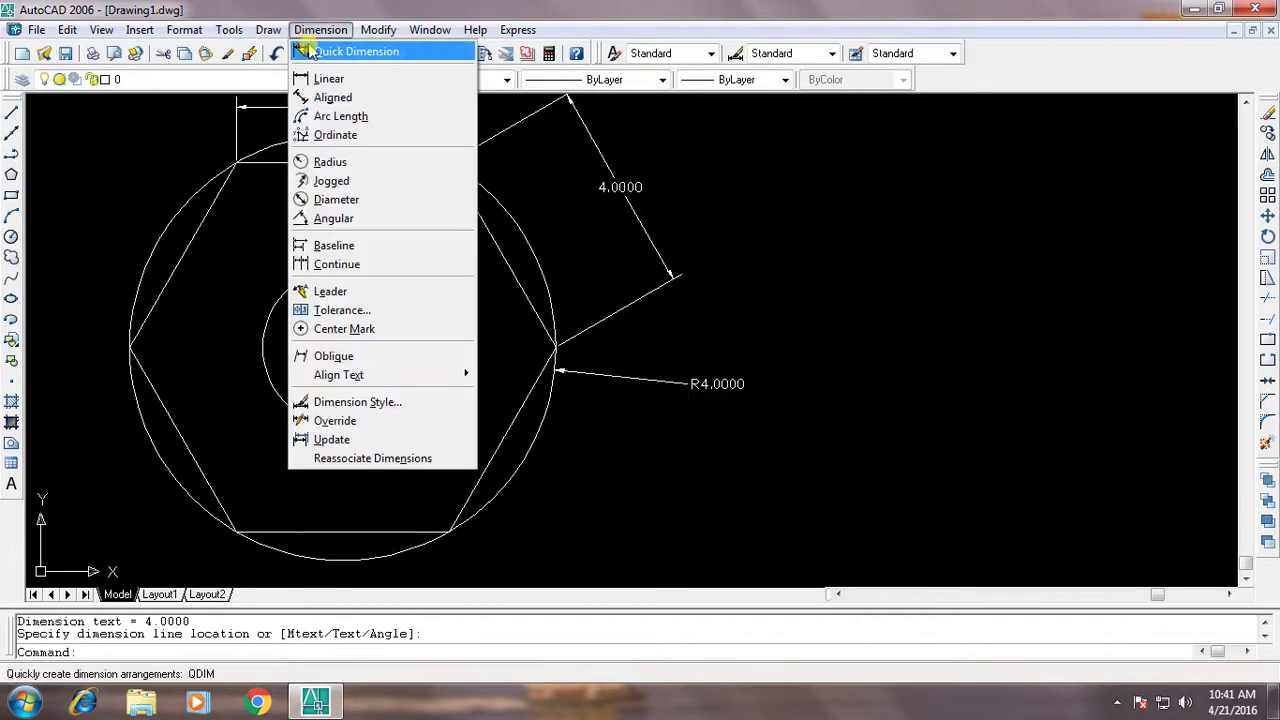
{"action": "left_click", "coordinate": [340, 163]}
{"action": "left_click", "coordinate": [409, 310]}
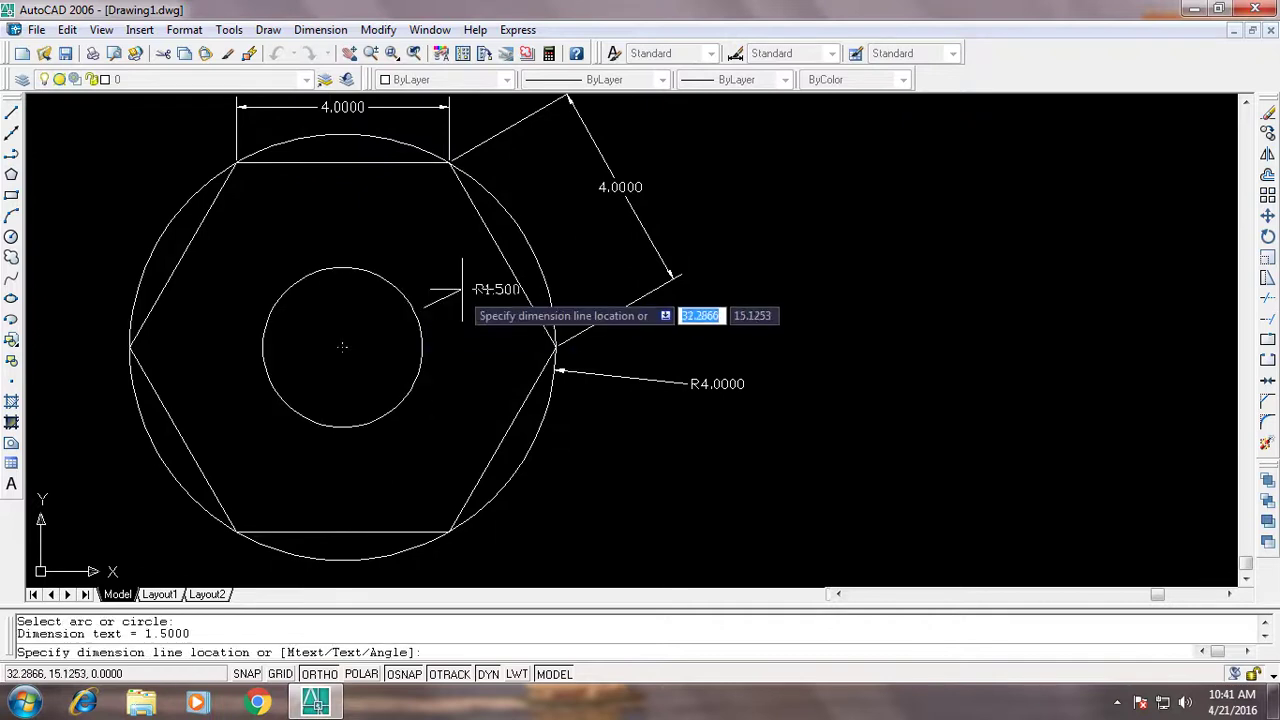
{"action": "left_click", "coordinate": [466, 288]}
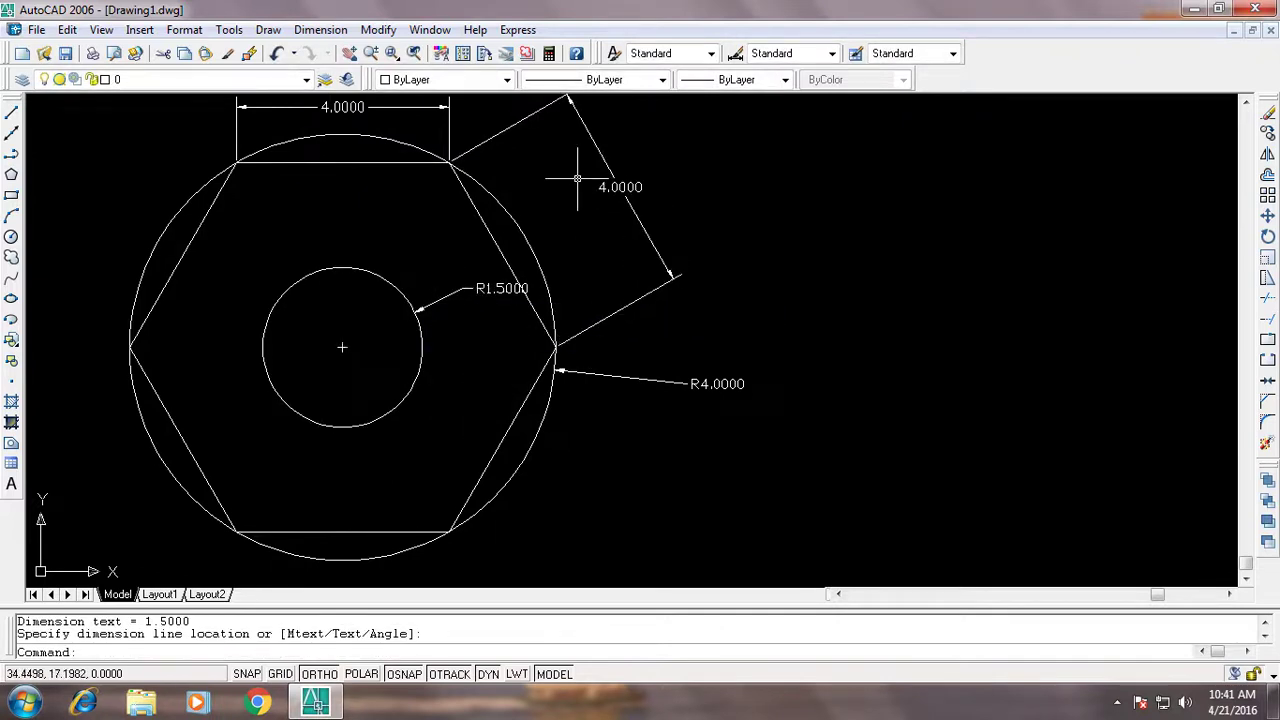
{"action": "scroll", "coordinate": [600, 180], "scroll_direction": "up", "scroll_amount": 3}
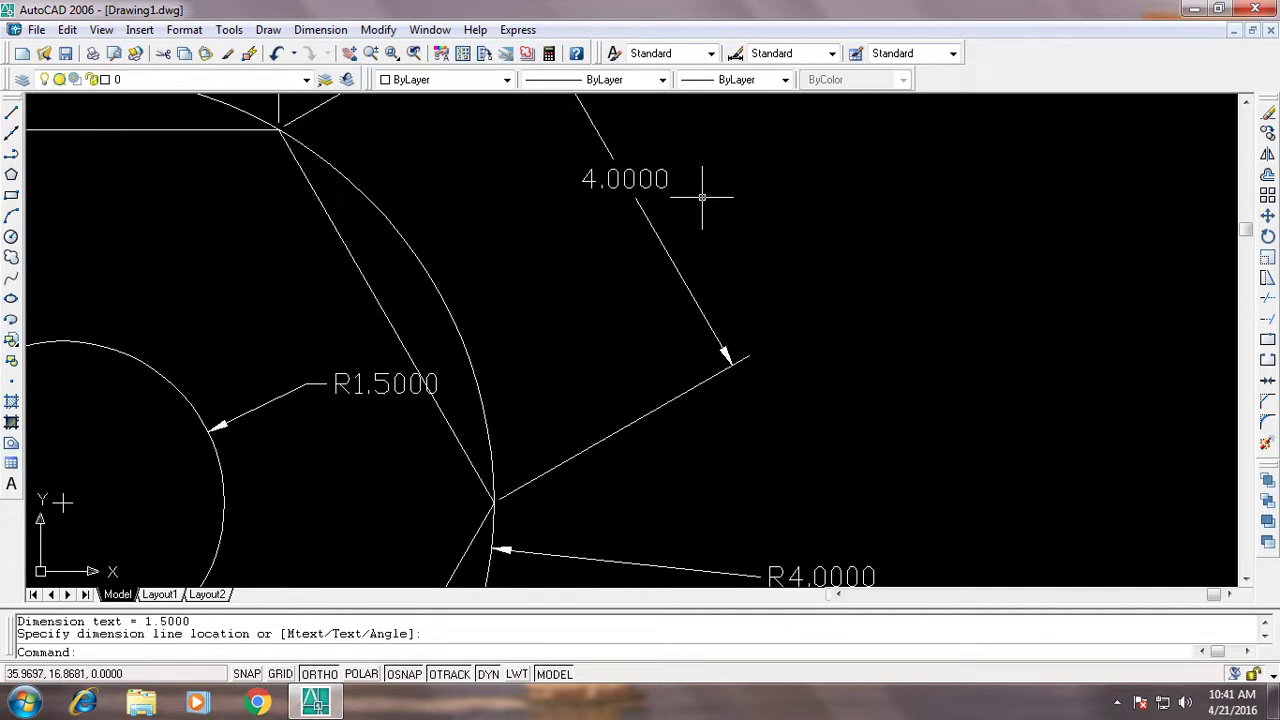
Set the Standard dimension style's primary-unit precision to 0 via the D command
{"action": "type", "text": "d"}
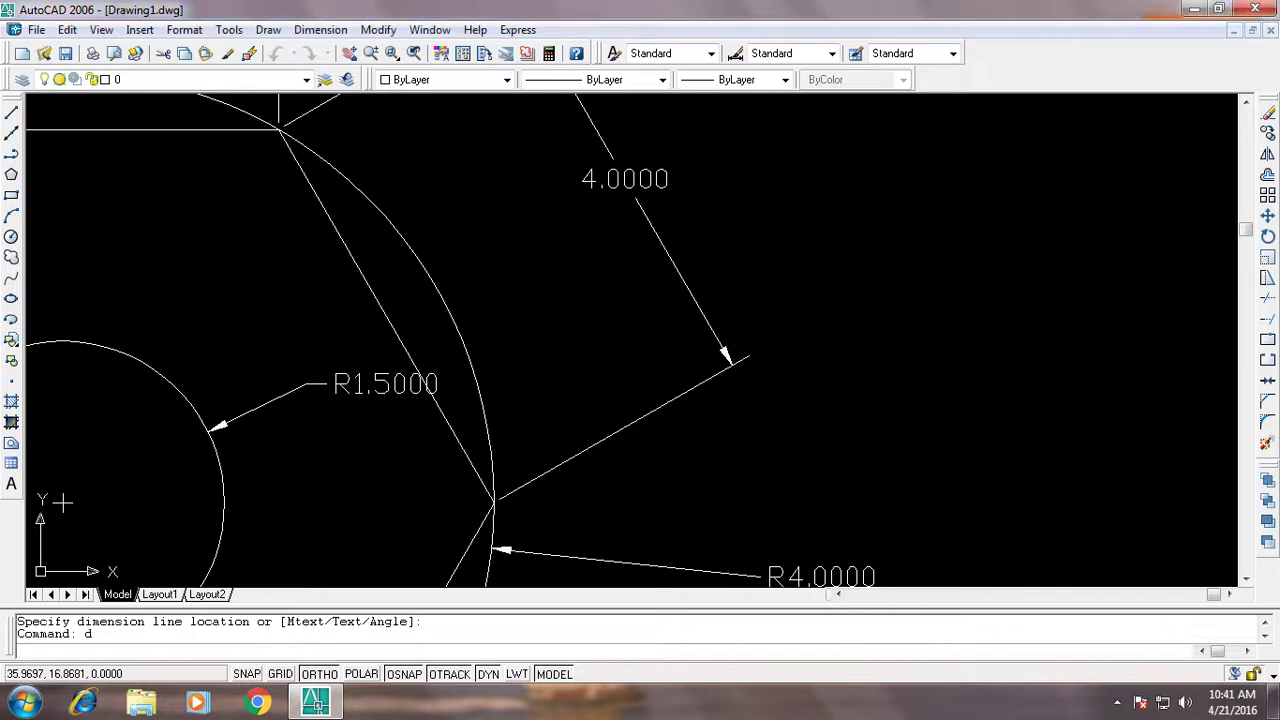
{"action": "key", "text": "Return"}
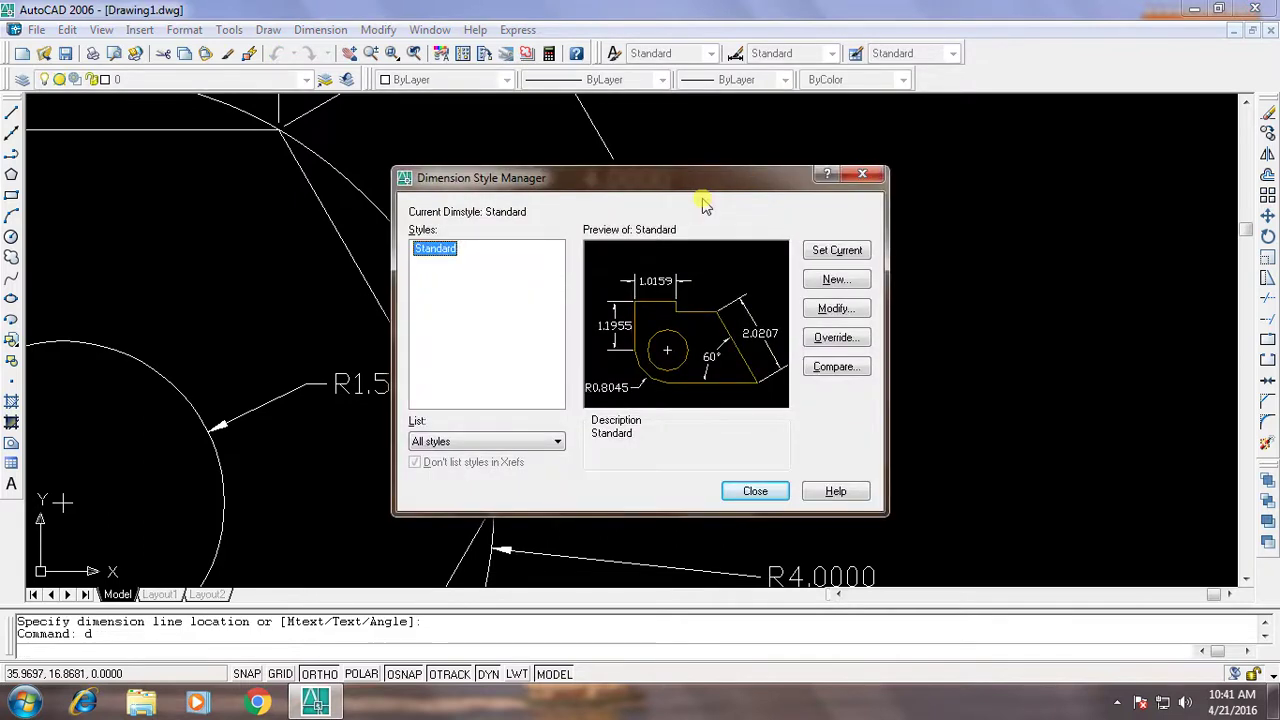
{"action": "left_click", "coordinate": [853, 309]}
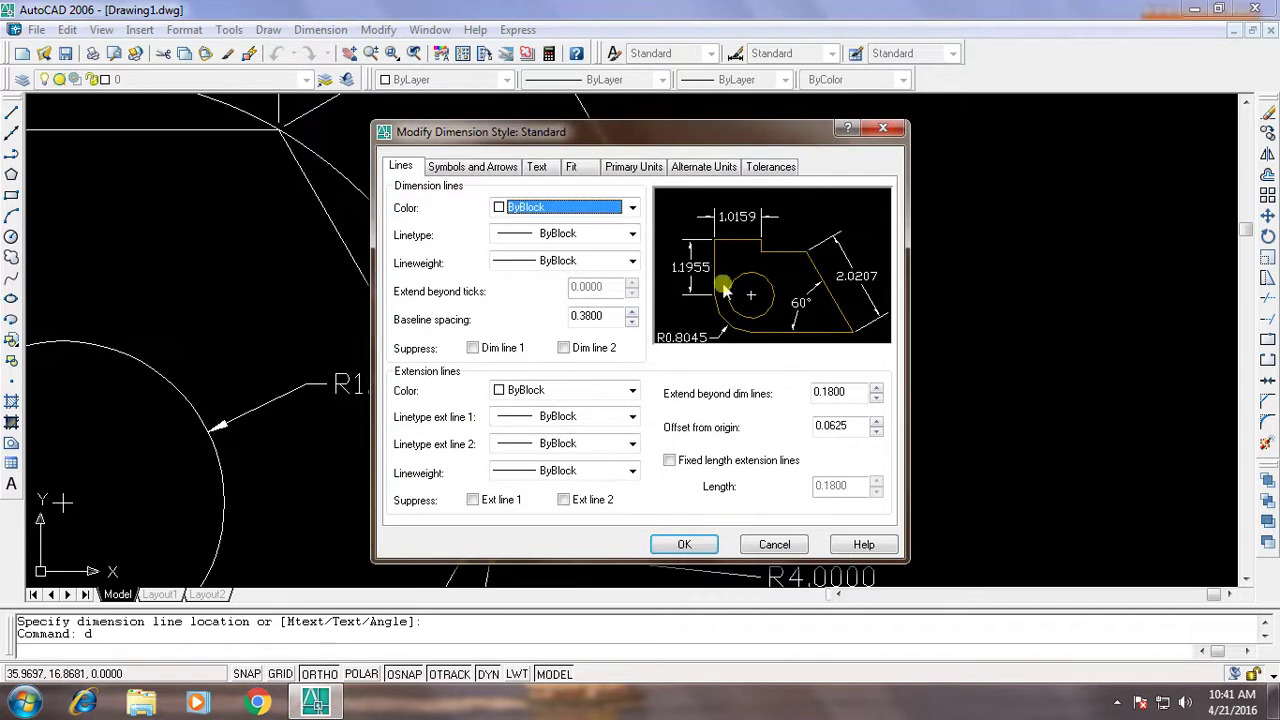
{"action": "left_click", "coordinate": [628, 168]}
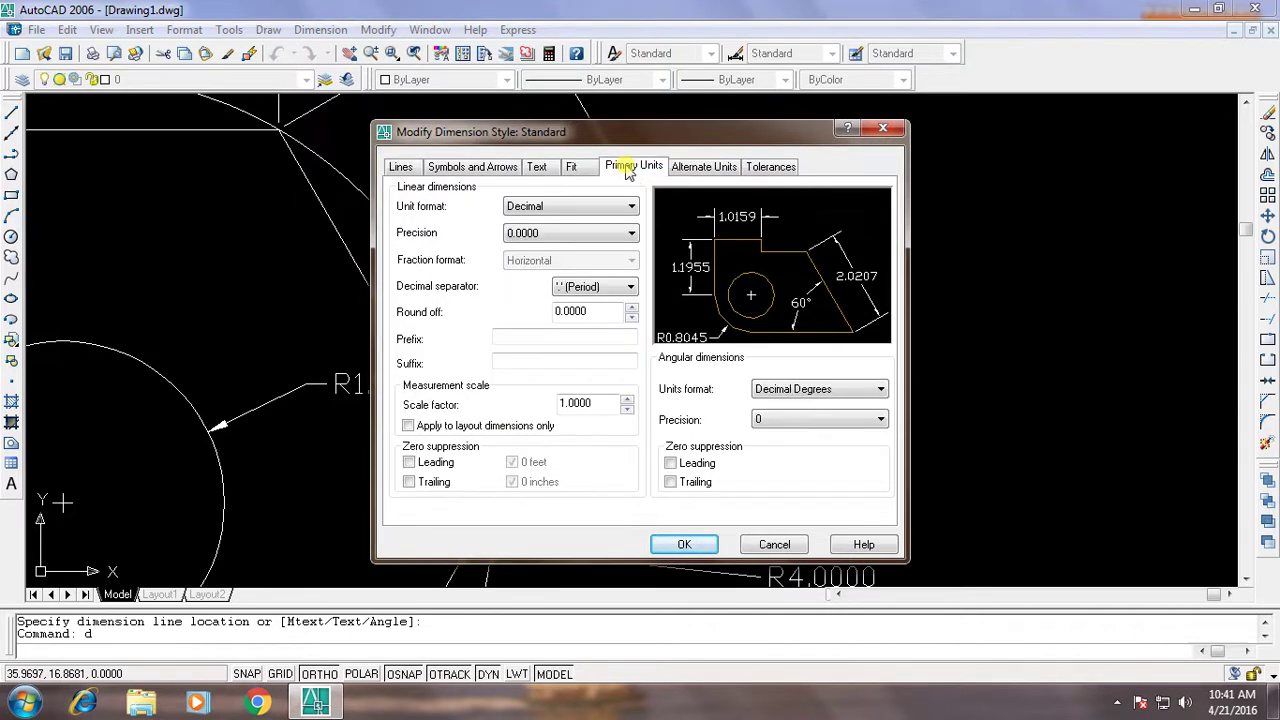
{"action": "left_click", "coordinate": [629, 232]}
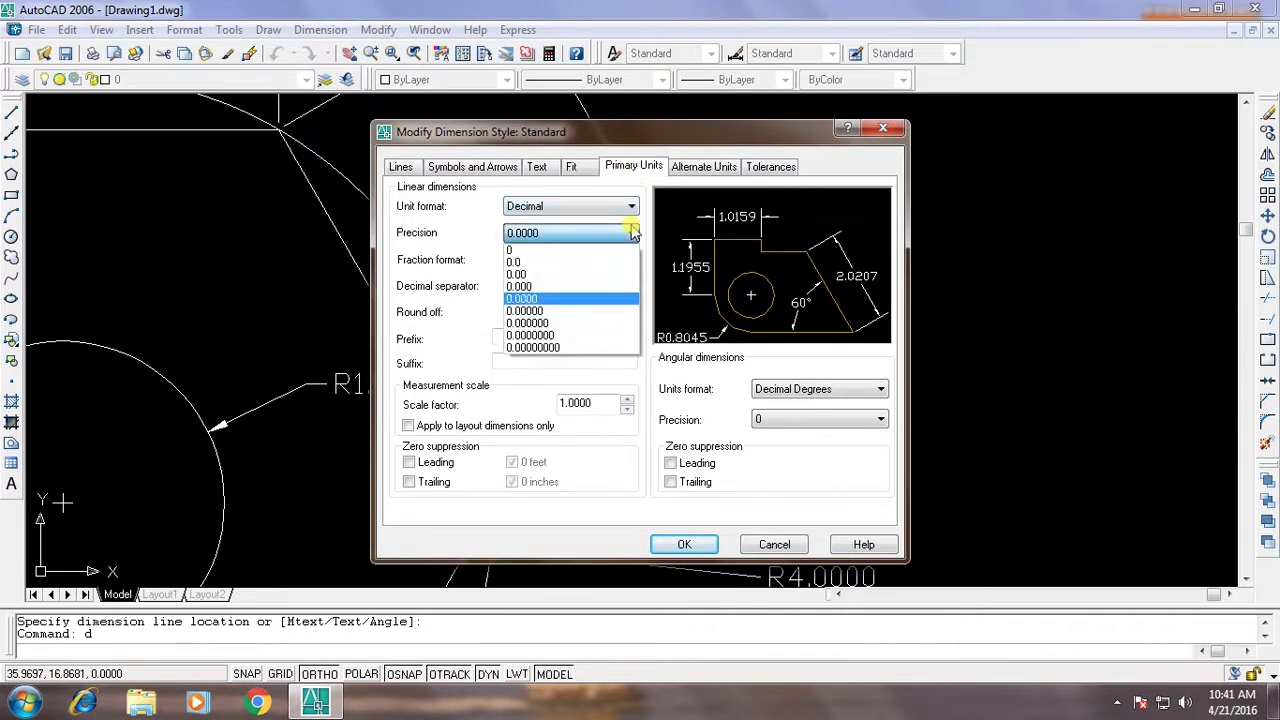
{"action": "left_click", "coordinate": [557, 251]}
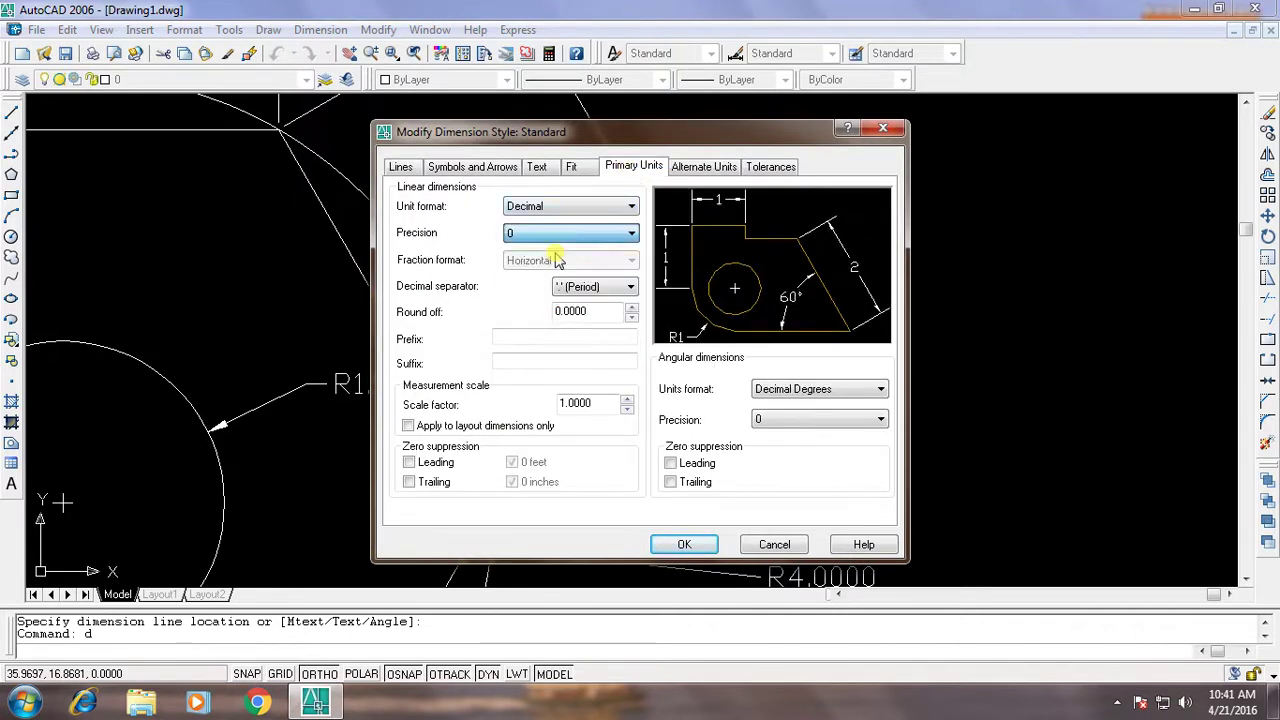
{"action": "left_click", "coordinate": [688, 545]}
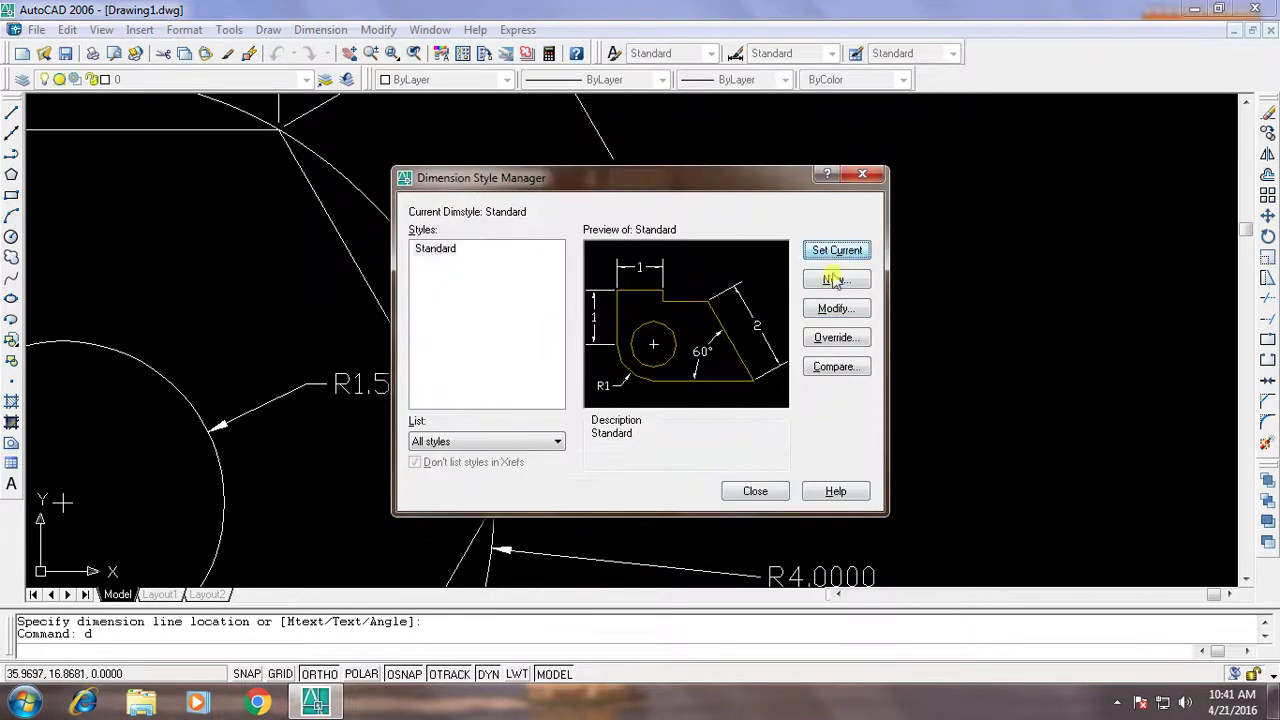
{"action": "left_click", "coordinate": [754, 491]}
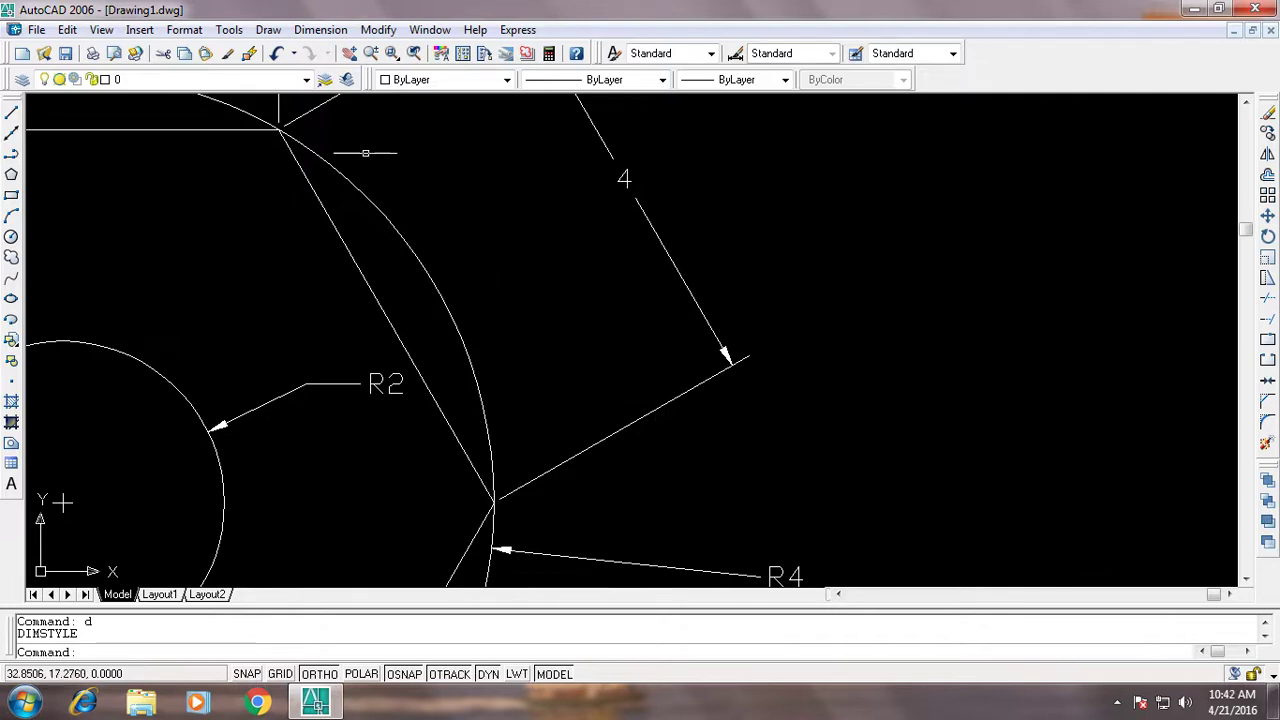
Recheck that Standard keeps 0 precision and make it the current dimension style
{"action": "type", "text": "d"}
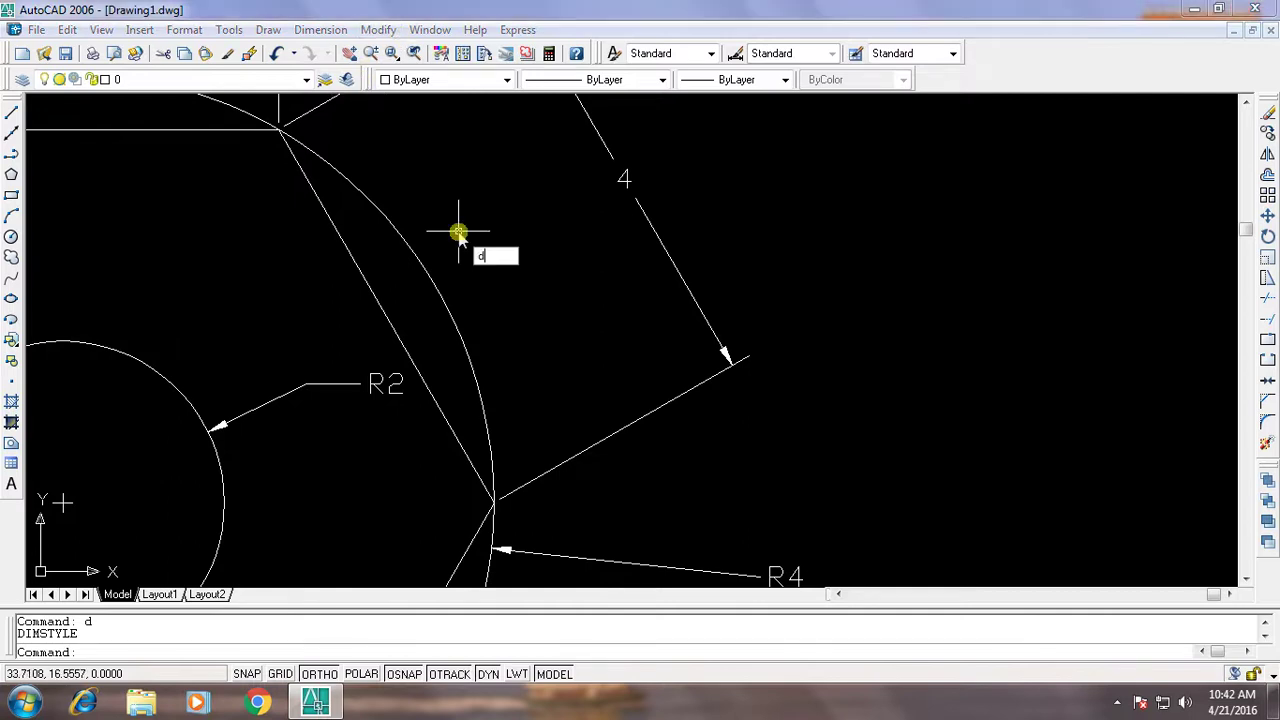
{"action": "key", "text": "Return"}
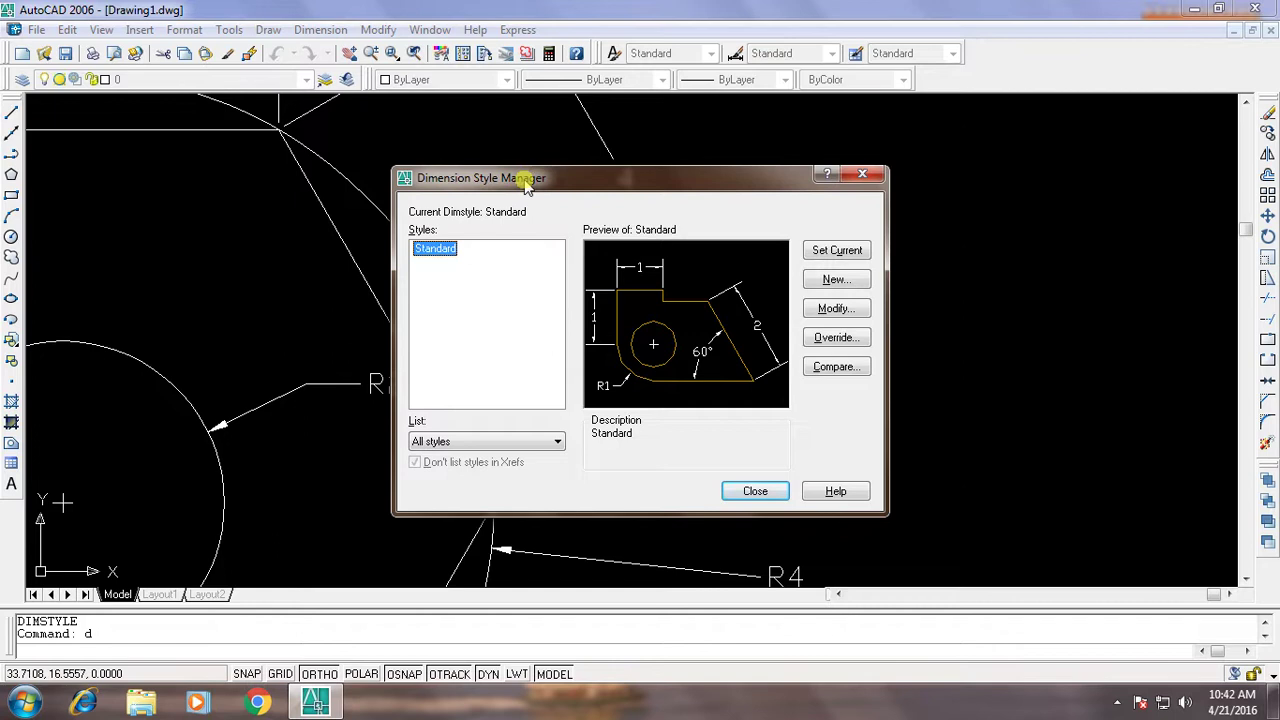
{"action": "left_click", "coordinate": [838, 310]}
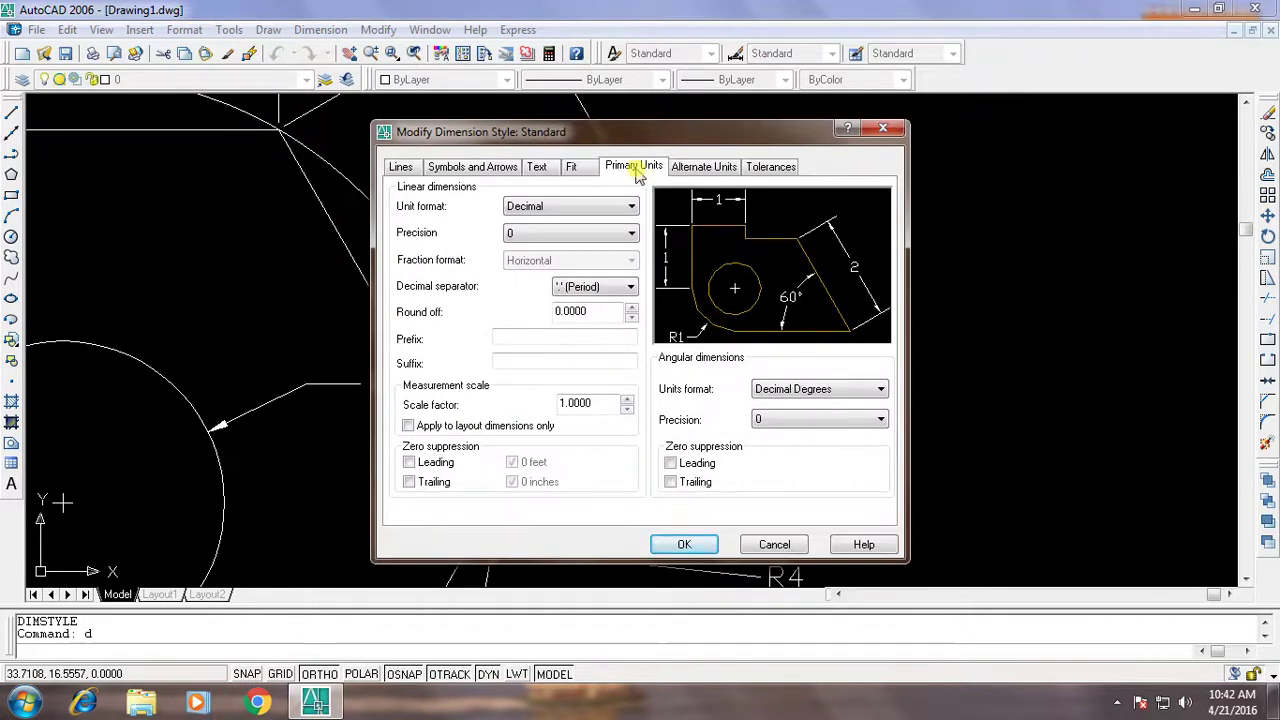
{"action": "left_click", "coordinate": [567, 234]}
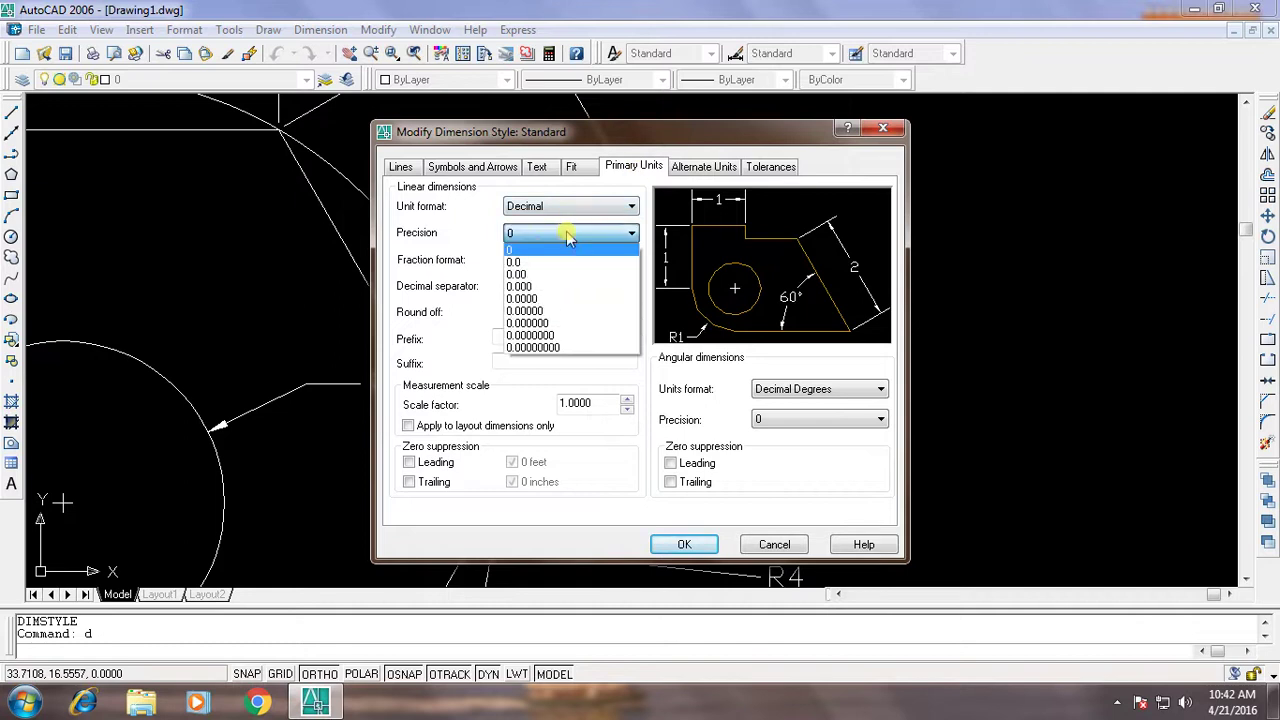
{"action": "left_click", "coordinate": [542, 250]}
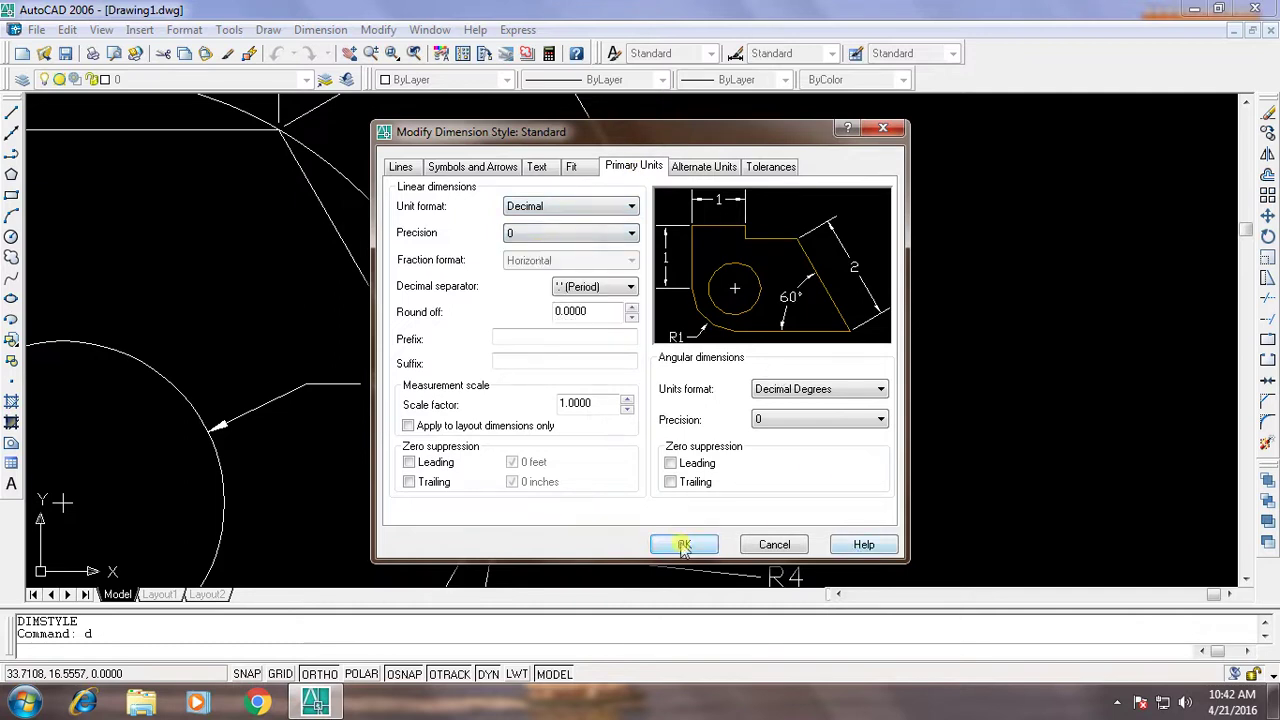
{"action": "left_click", "coordinate": [685, 543]}
{"action": "left_click", "coordinate": [832, 252]}
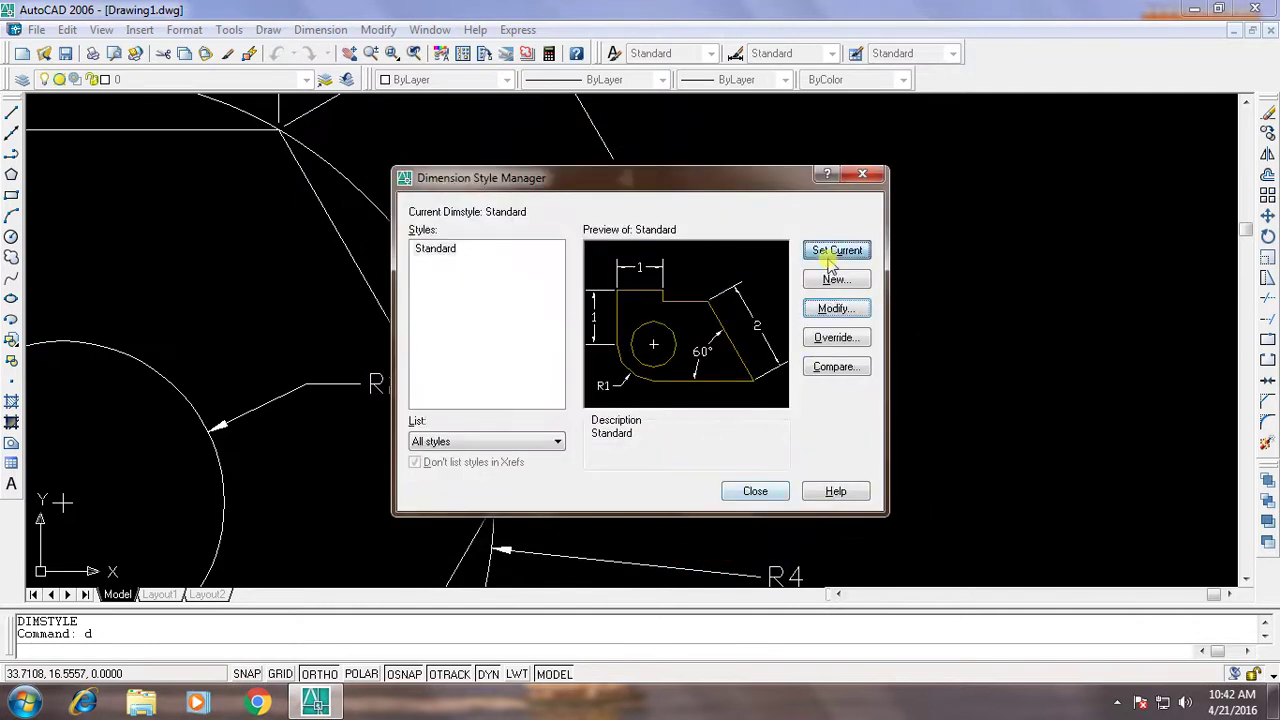
{"action": "left_click", "coordinate": [755, 490]}
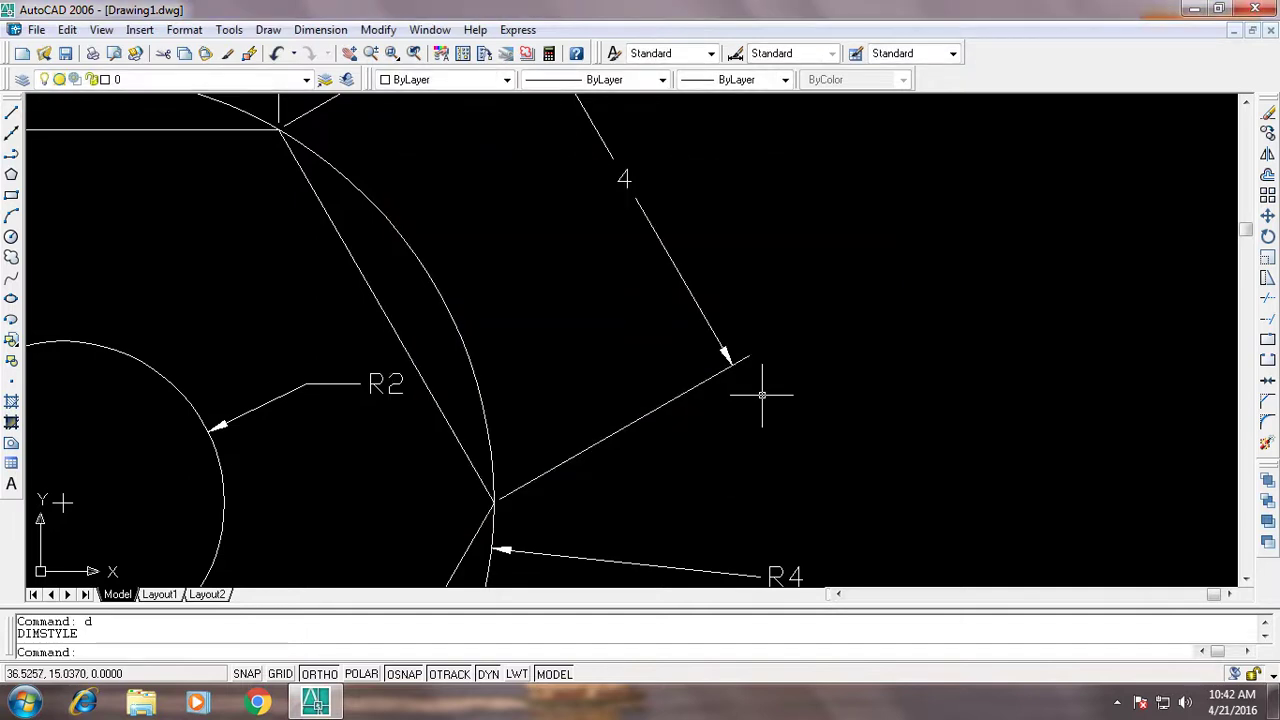
{"action": "scroll", "coordinate": [674, 277], "scroll_direction": "down", "scroll_amount": 1}
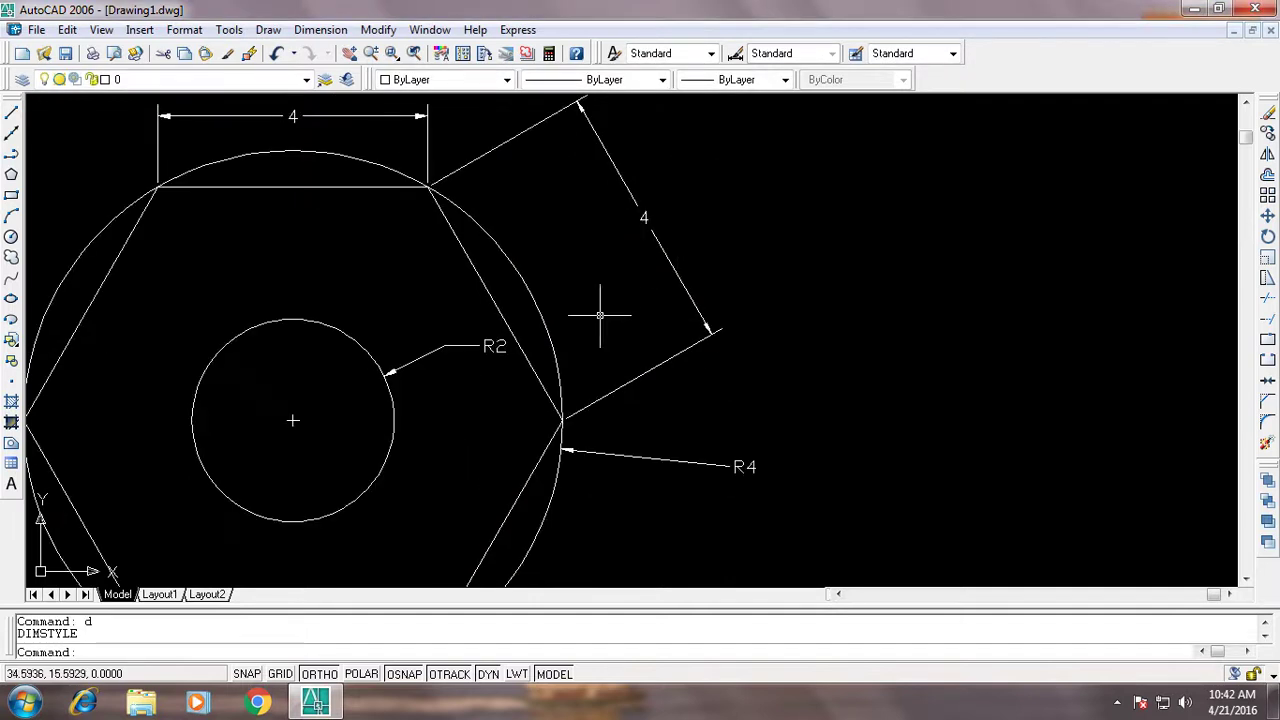
{"action": "left_click", "coordinate": [352, 115]}
{"action": "key", "text": "Escape"}
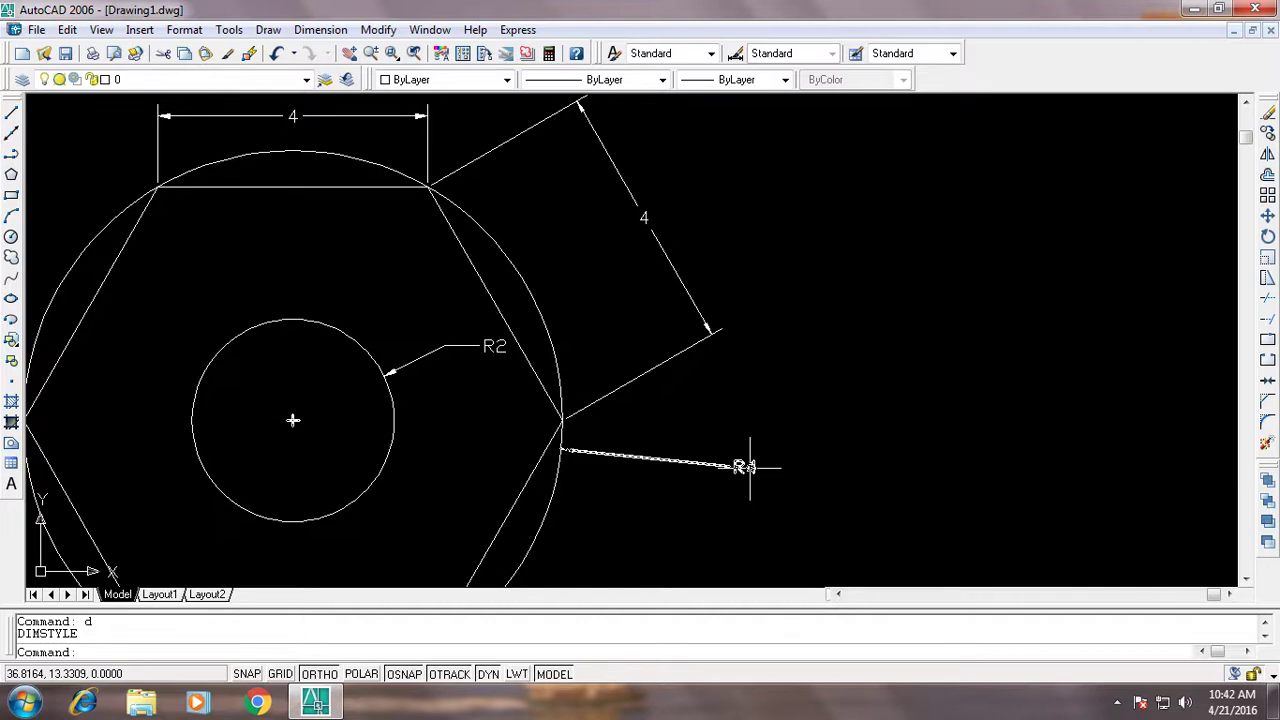
{"action": "scroll", "coordinate": [724, 279], "scroll_direction": "down", "scroll_amount": 2}
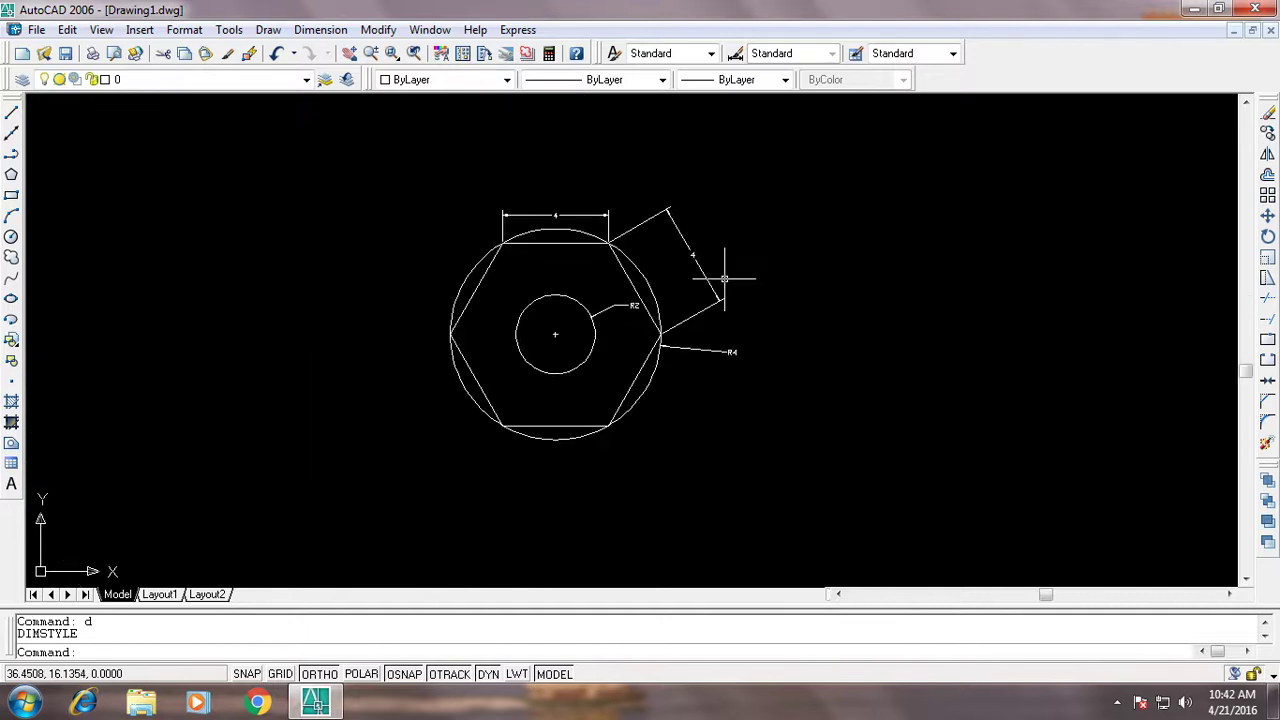
{"action": "middle_click_drag", "start_coordinate": [614, 343], "coordinate": [308, 279]}
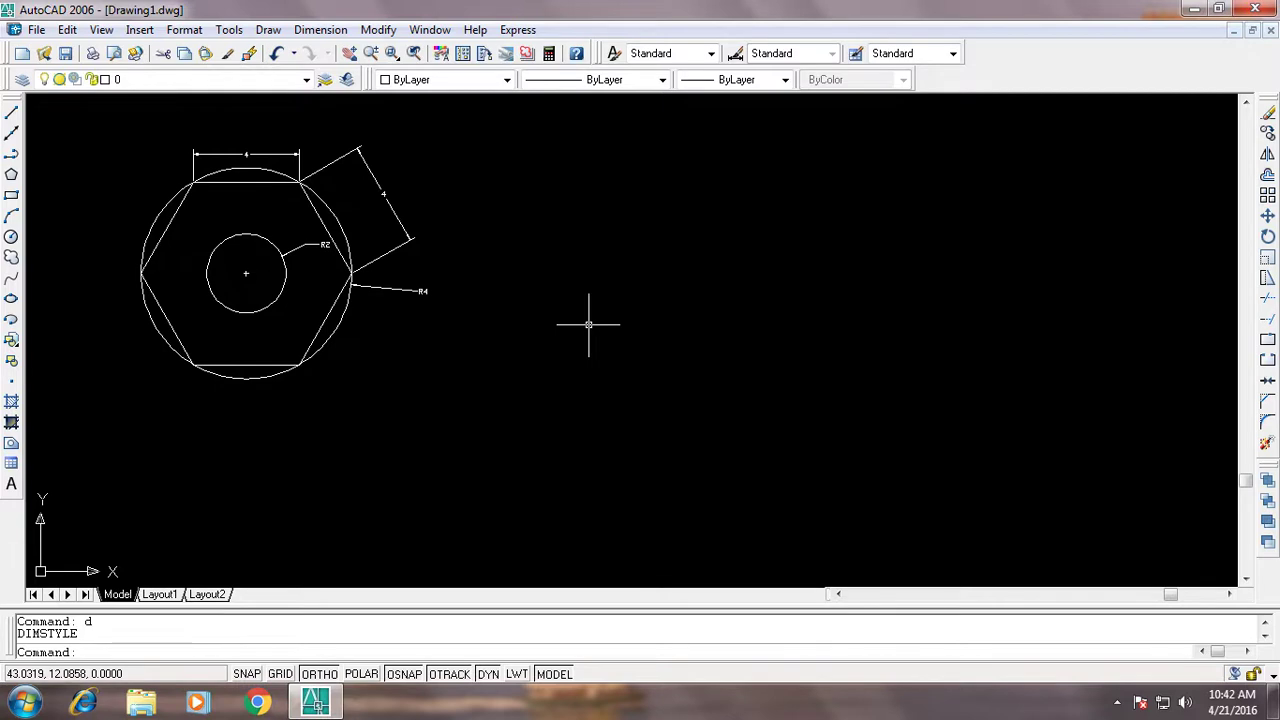
{"action": "left_click", "coordinate": [589, 324]}
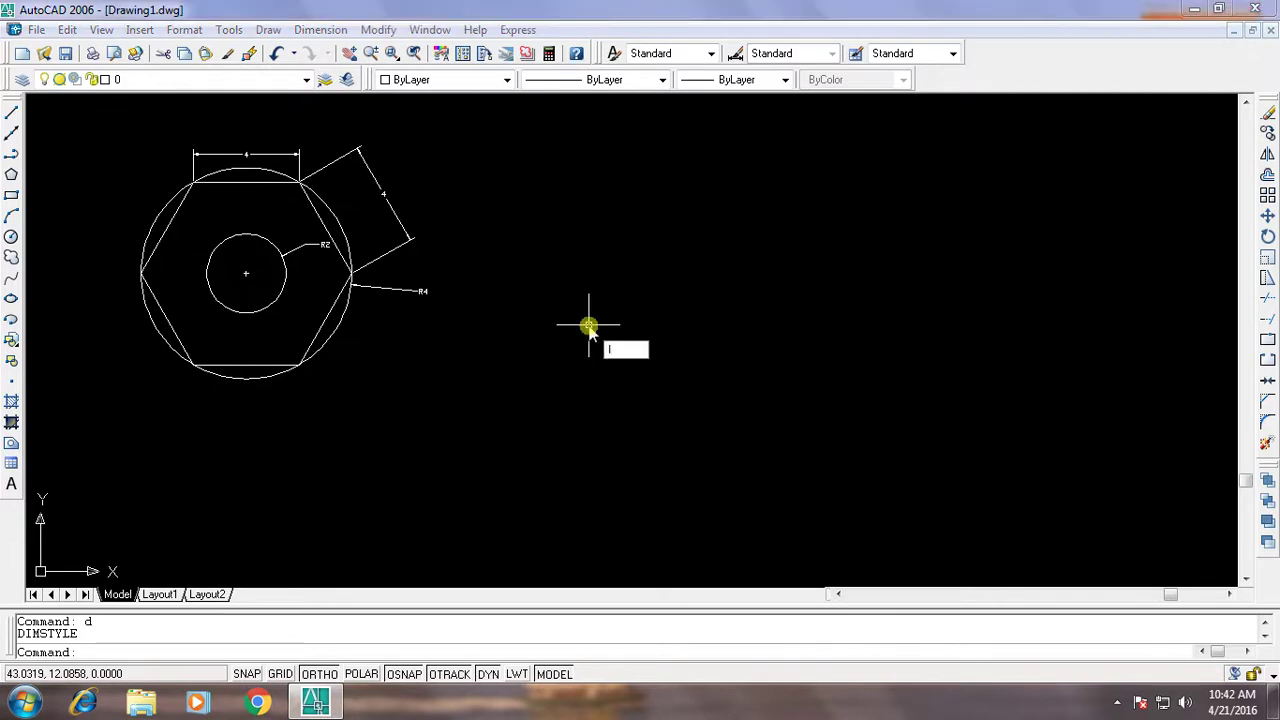
Draw a horizontal baseline and a 4-unit line at 20 degrees from its left end
{"action": "key", "text": "Return"}
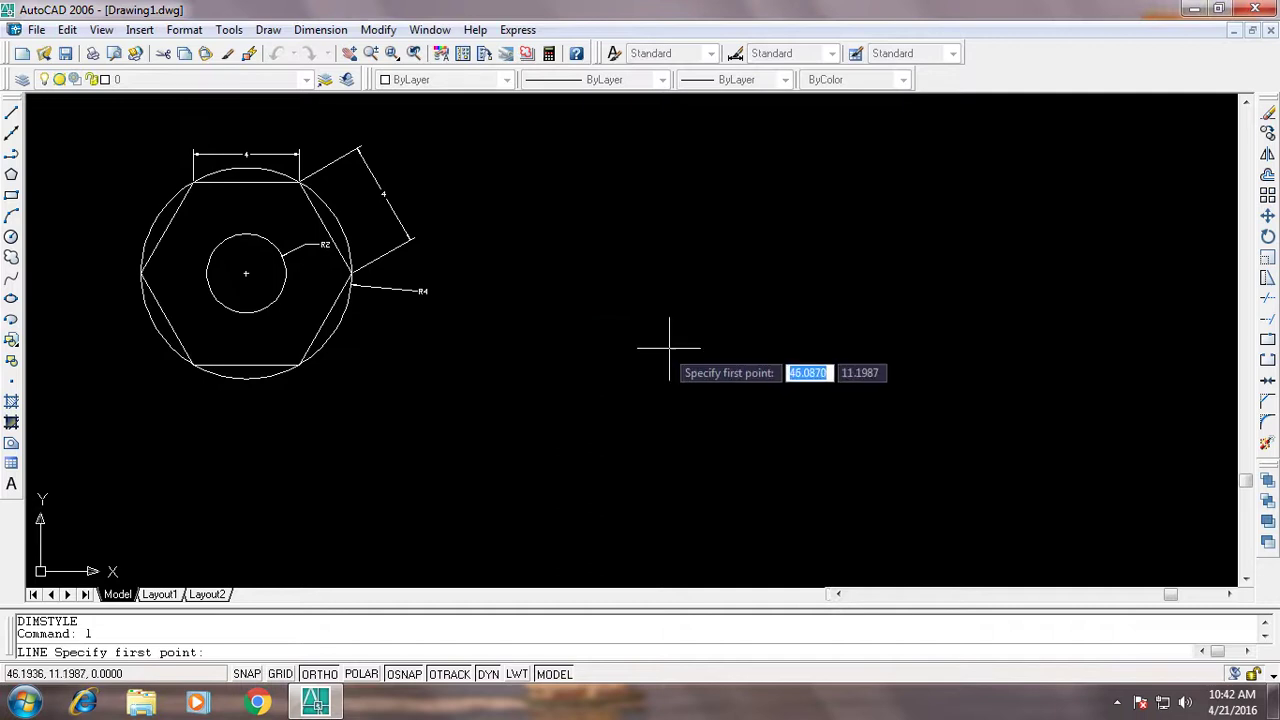
{"action": "left_click", "coordinate": [755, 356]}
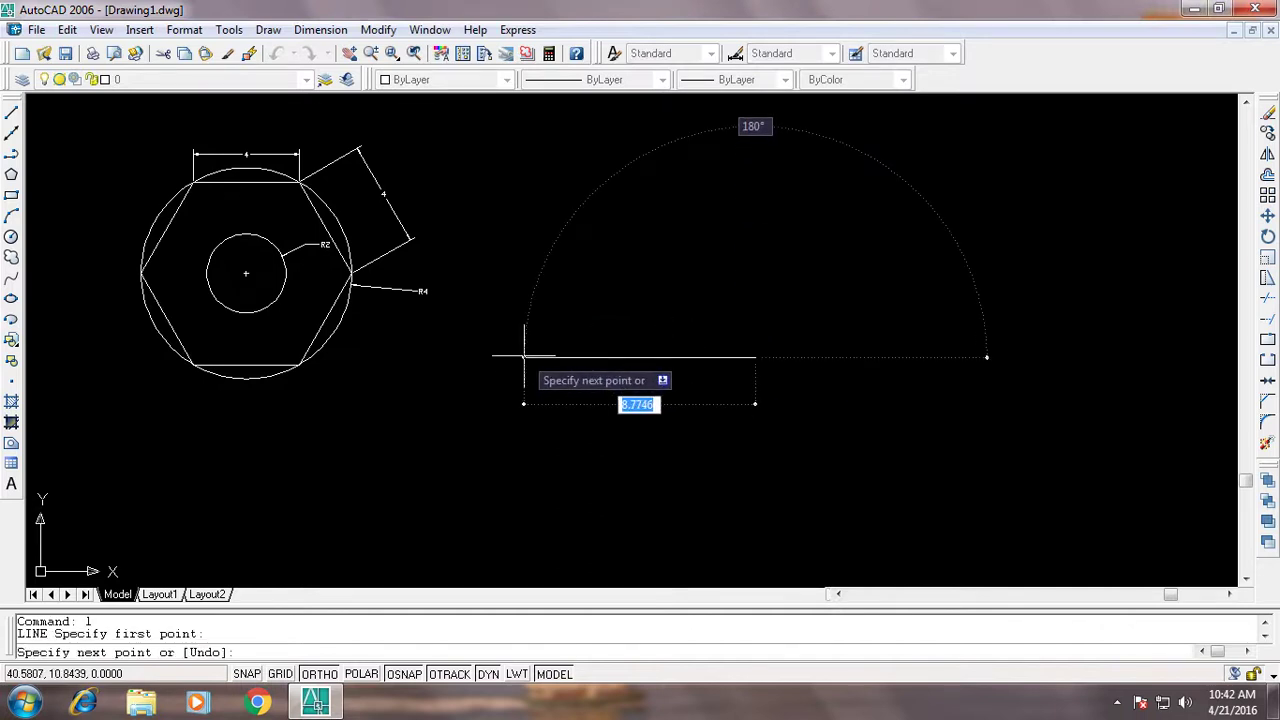
{"action": "left_click", "coordinate": [524, 356]}
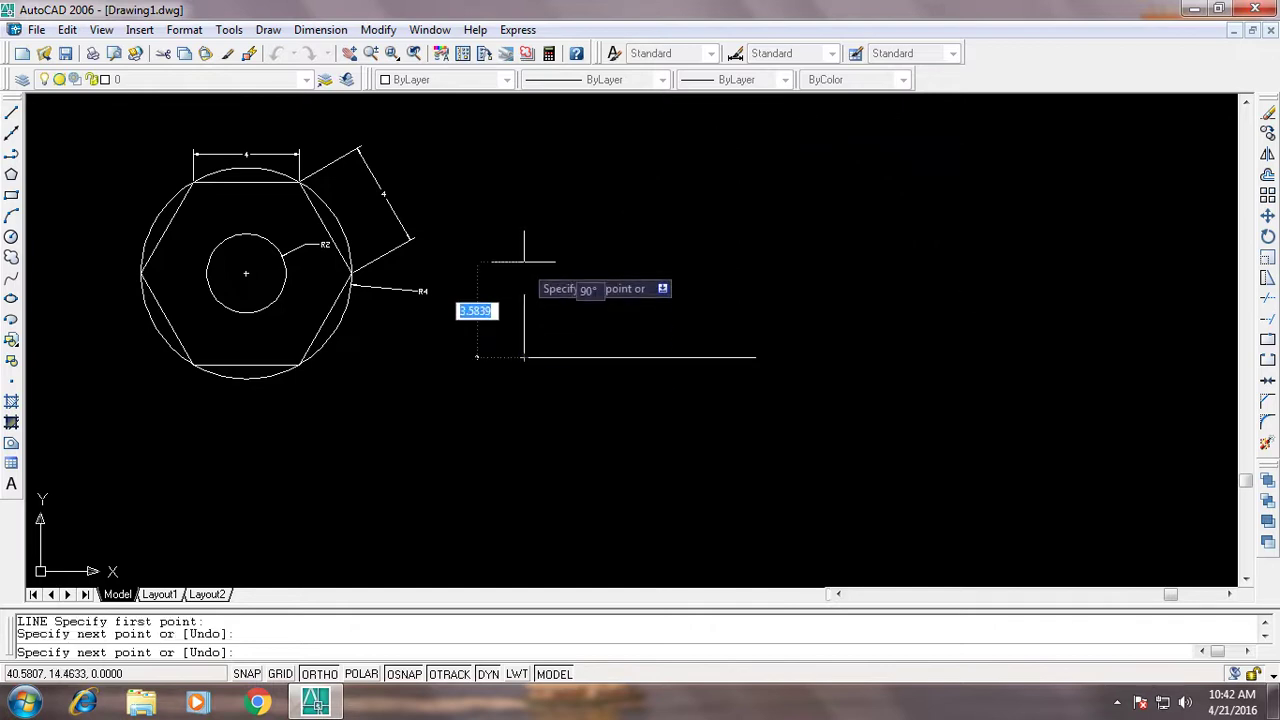
{"action": "type", "text": "4"}
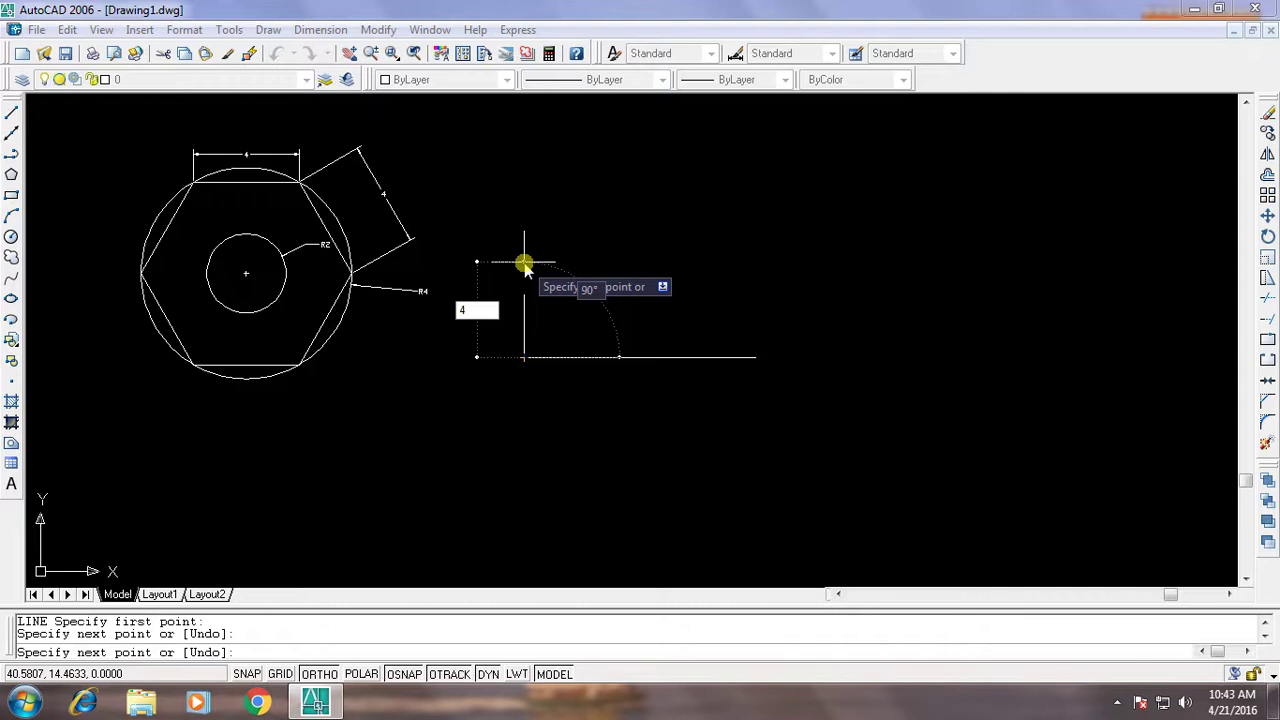
{"action": "key", "text": "Tab"}
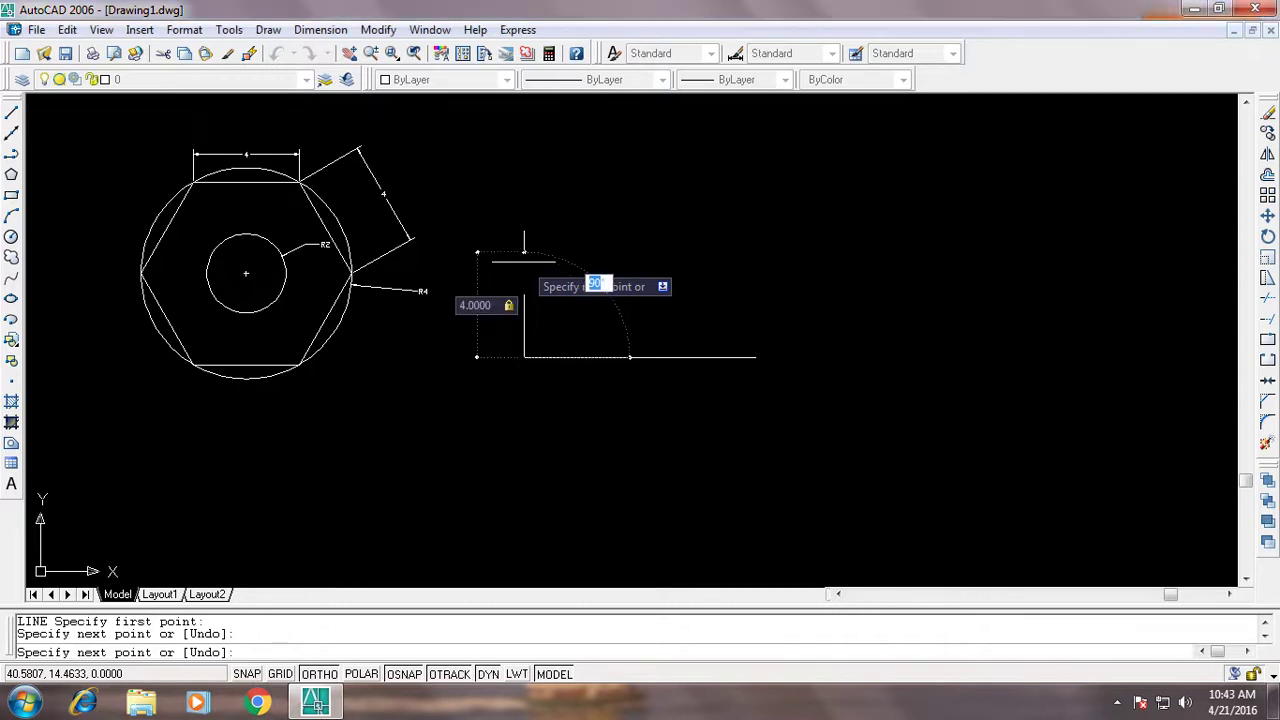
{"action": "type", "text": "2"}
{"action": "key", "text": "Return"}
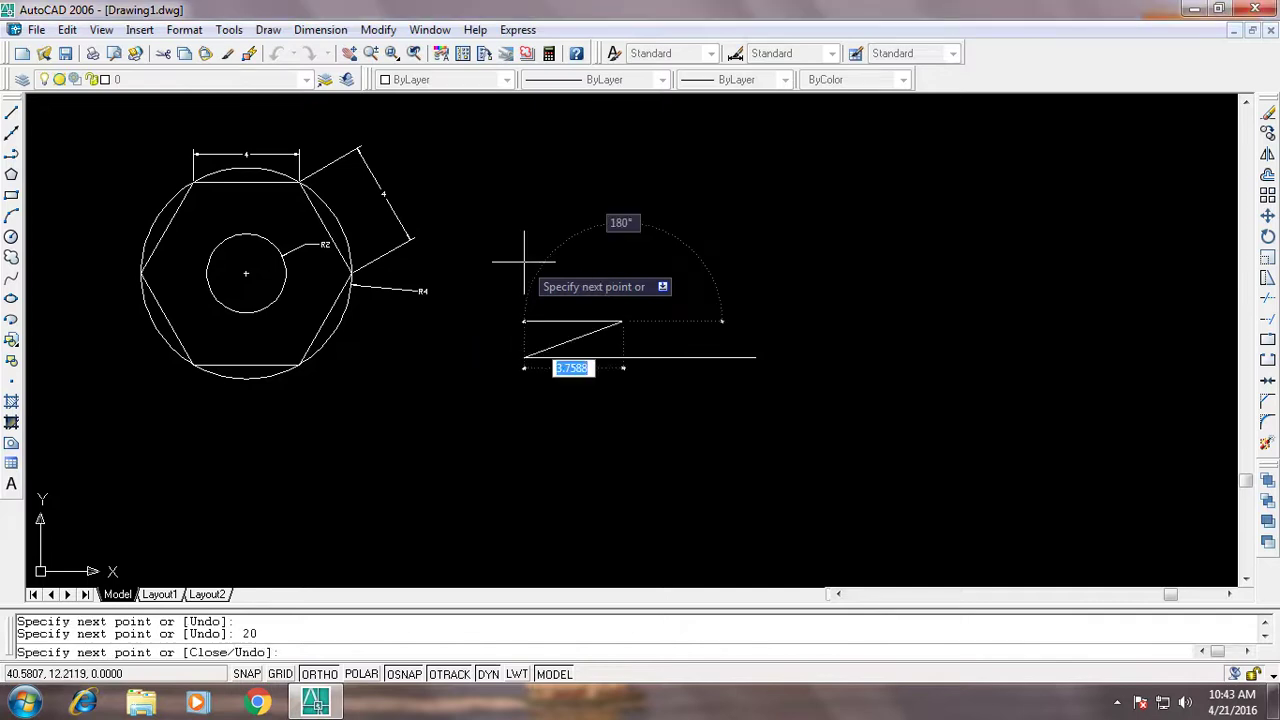
{"action": "key", "text": "Escape"}
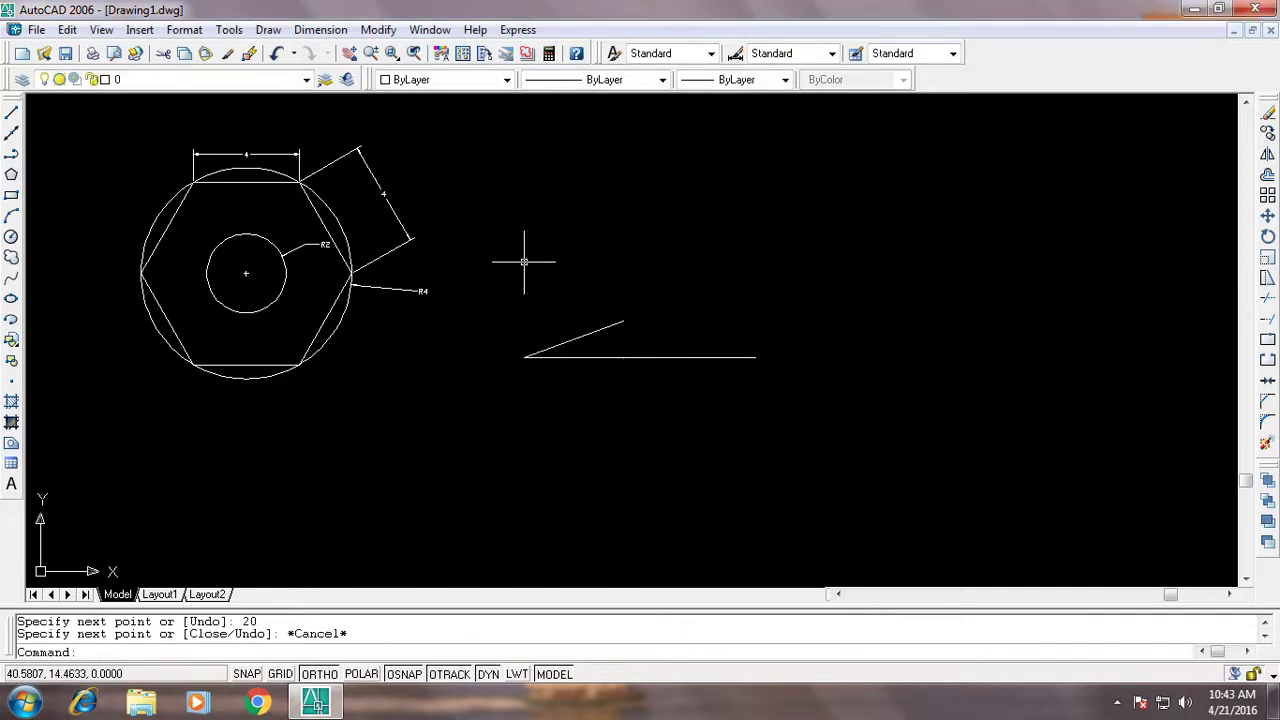
Draw a six-sided polygon by edge, using the slanted 4-unit line's two endpoints
{"action": "type", "text": "p"}
{"action": "key", "text": "Return"}
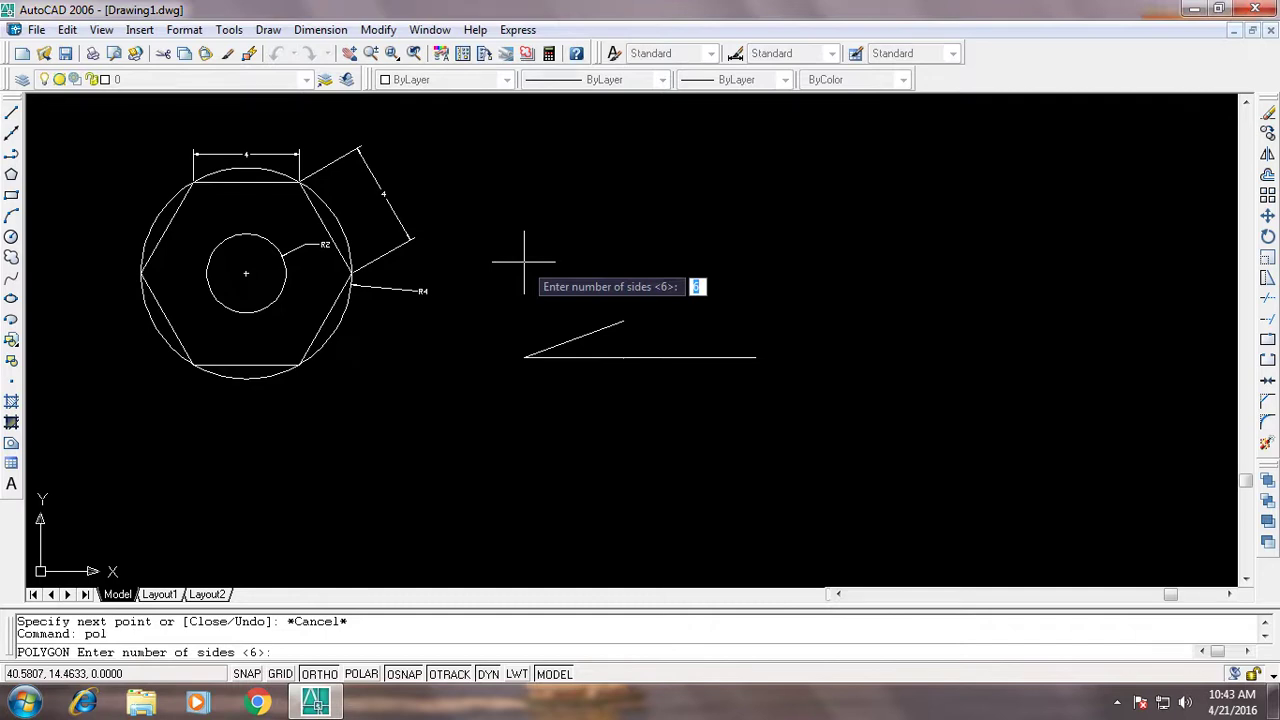
{"action": "key", "text": "Return"}
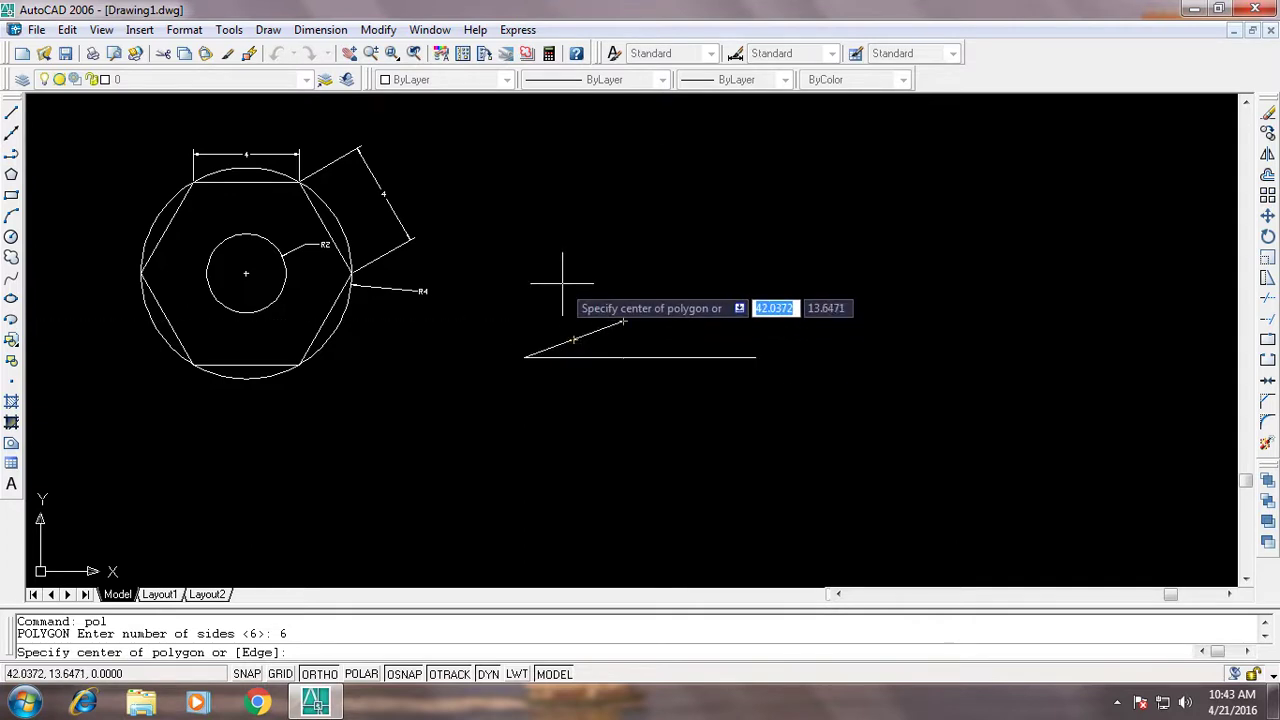
{"action": "type", "text": "e"}
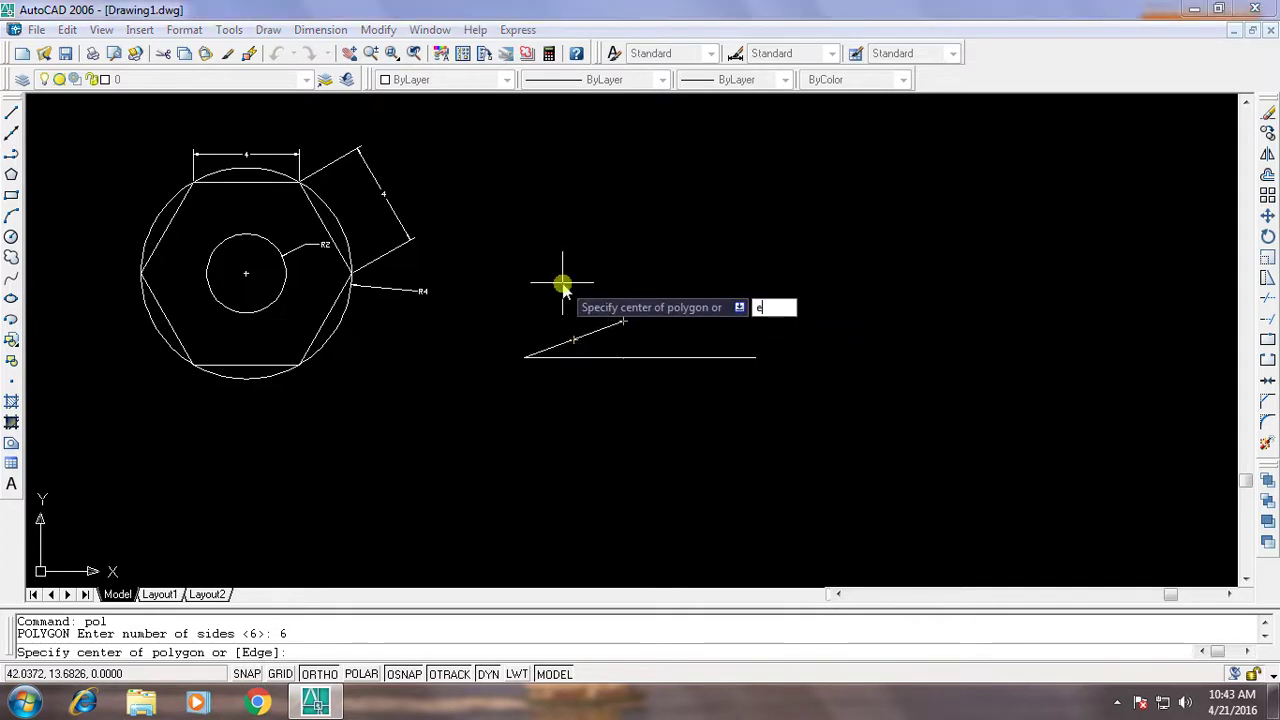
{"action": "key", "text": "Return"}
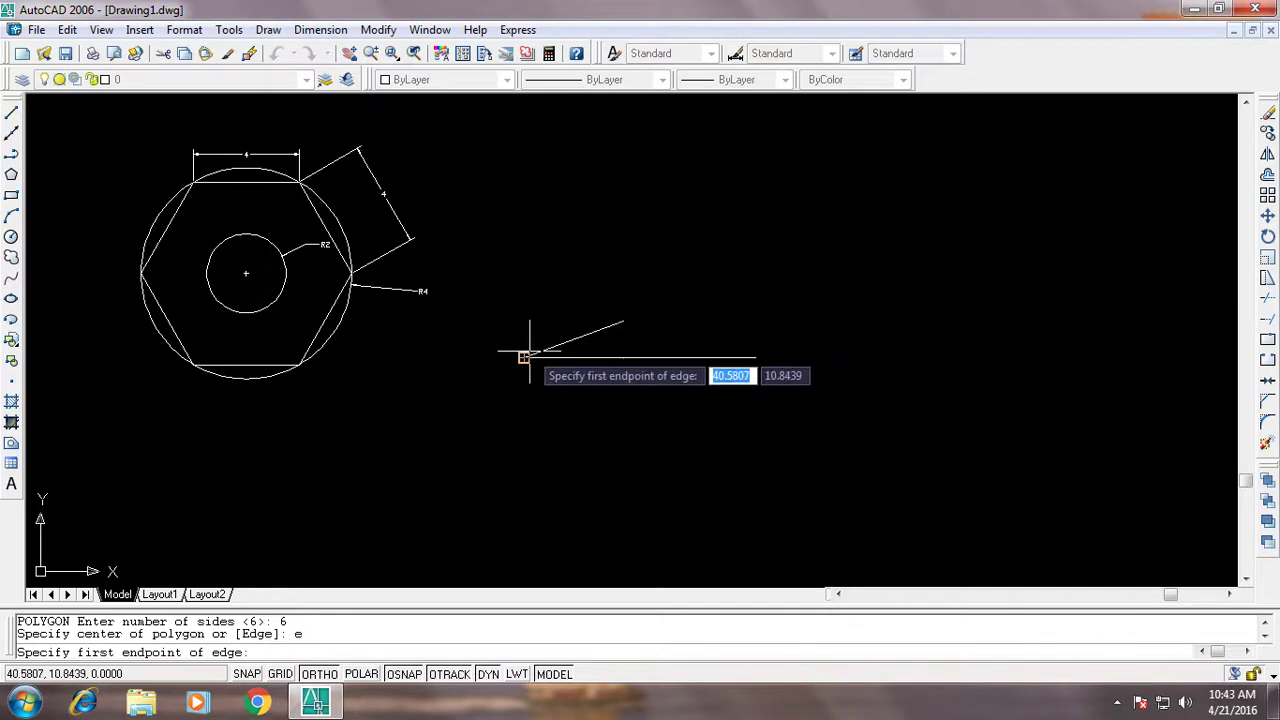
{"action": "left_click", "coordinate": [524, 357]}
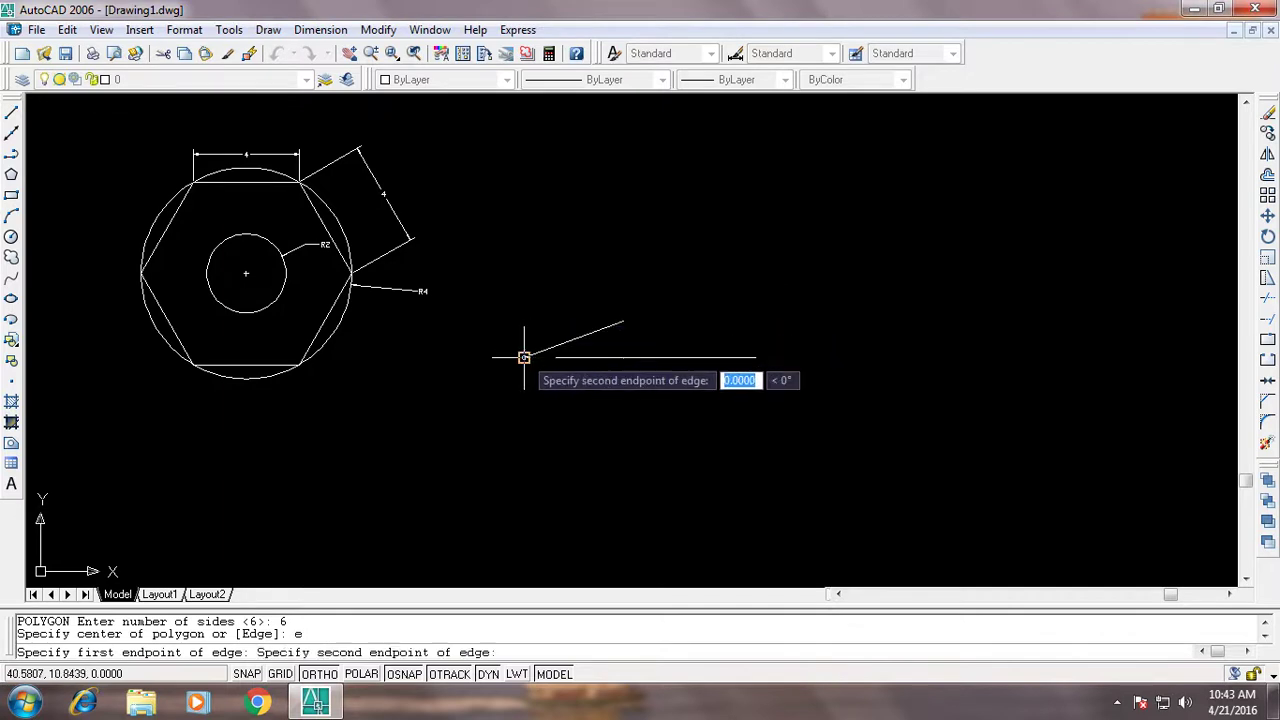
{"action": "left_click", "coordinate": [616, 321]}
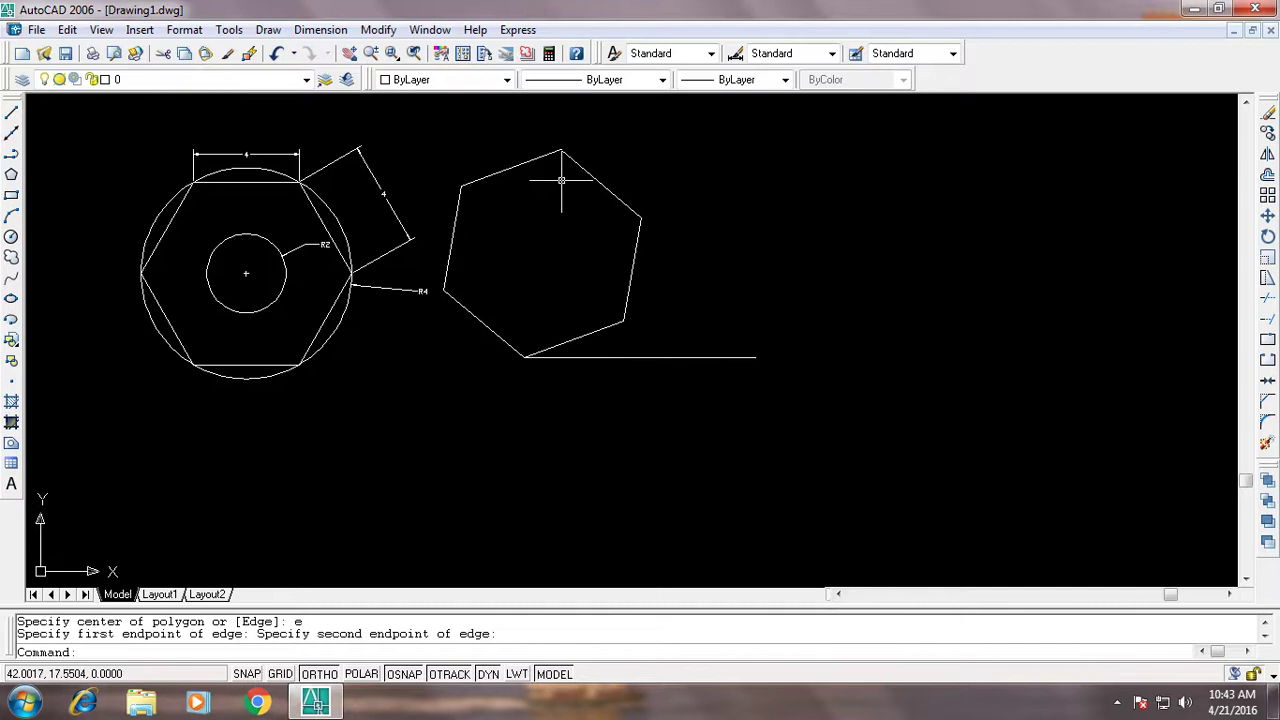
Inscribe a Tan, Tan, Tan circle touching three sides of the new hexagon
{"action": "left_click", "coordinate": [270, 30]}
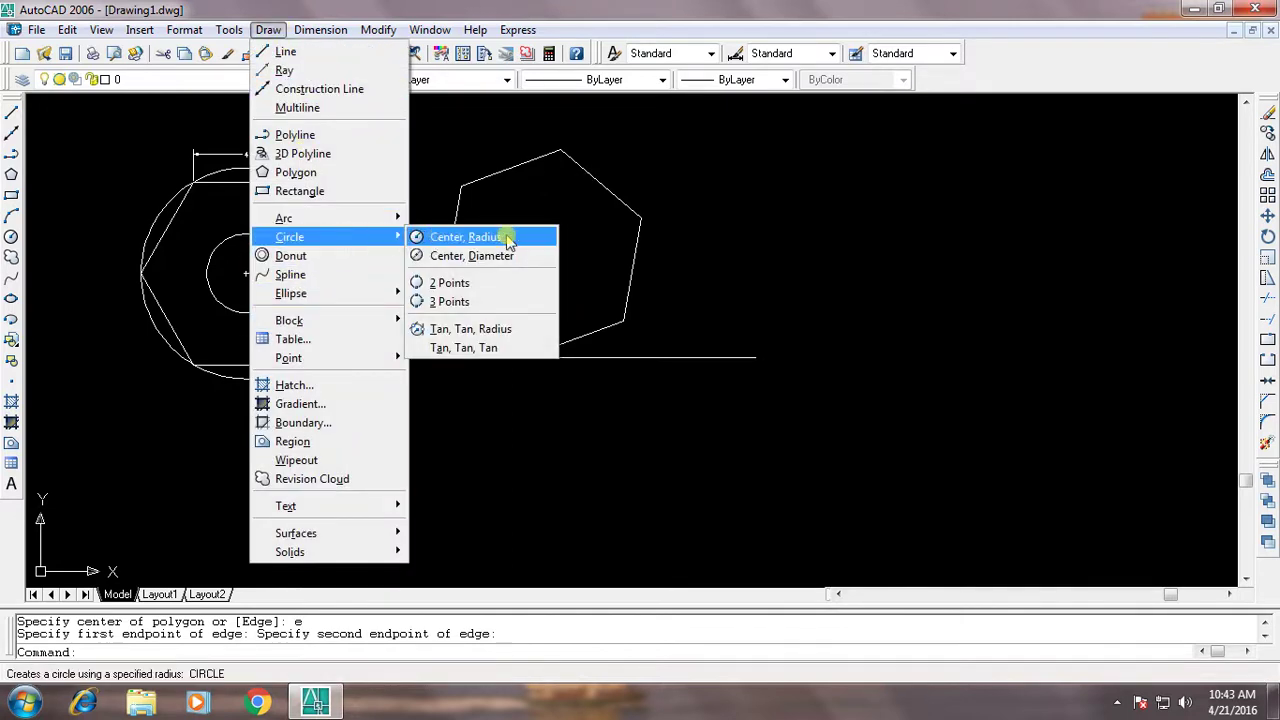
{"action": "mouse_move", "coordinate": [290, 237]}
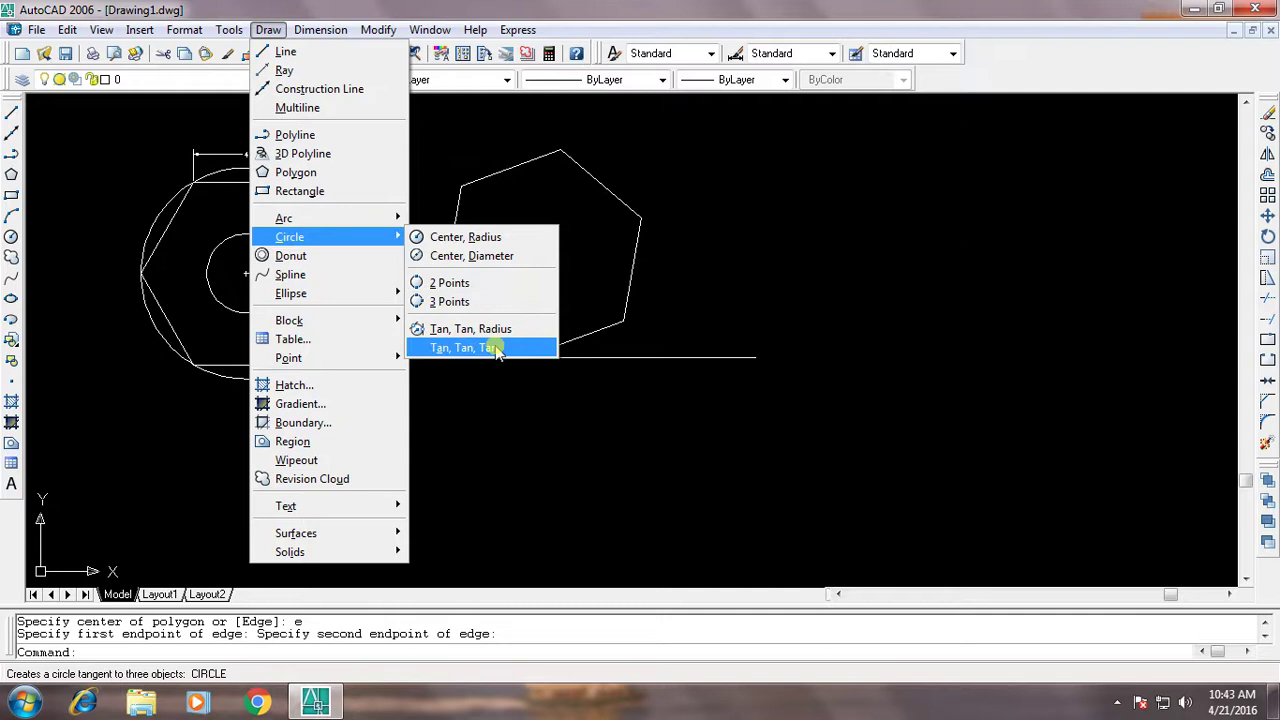
{"action": "left_click", "coordinate": [497, 350]}
{"action": "left_click", "coordinate": [485, 188]}
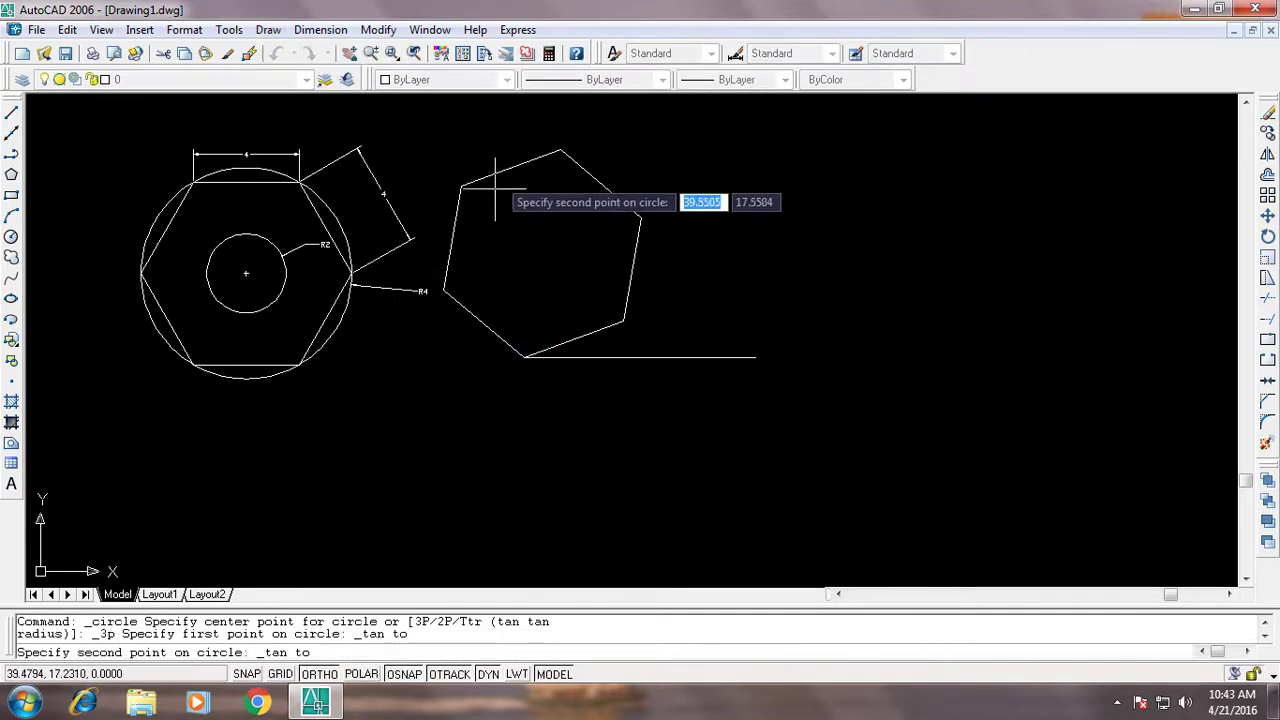
{"action": "left_click", "coordinate": [470, 320]}
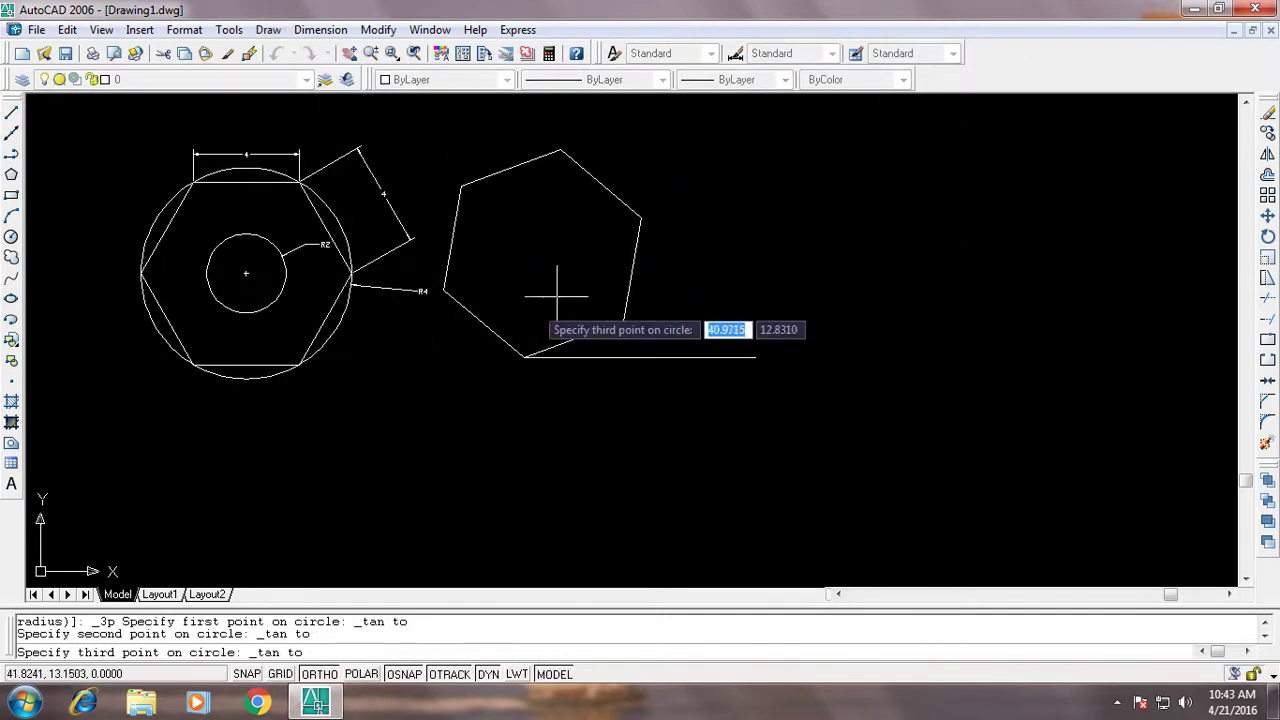
{"action": "left_click", "coordinate": [632, 263]}
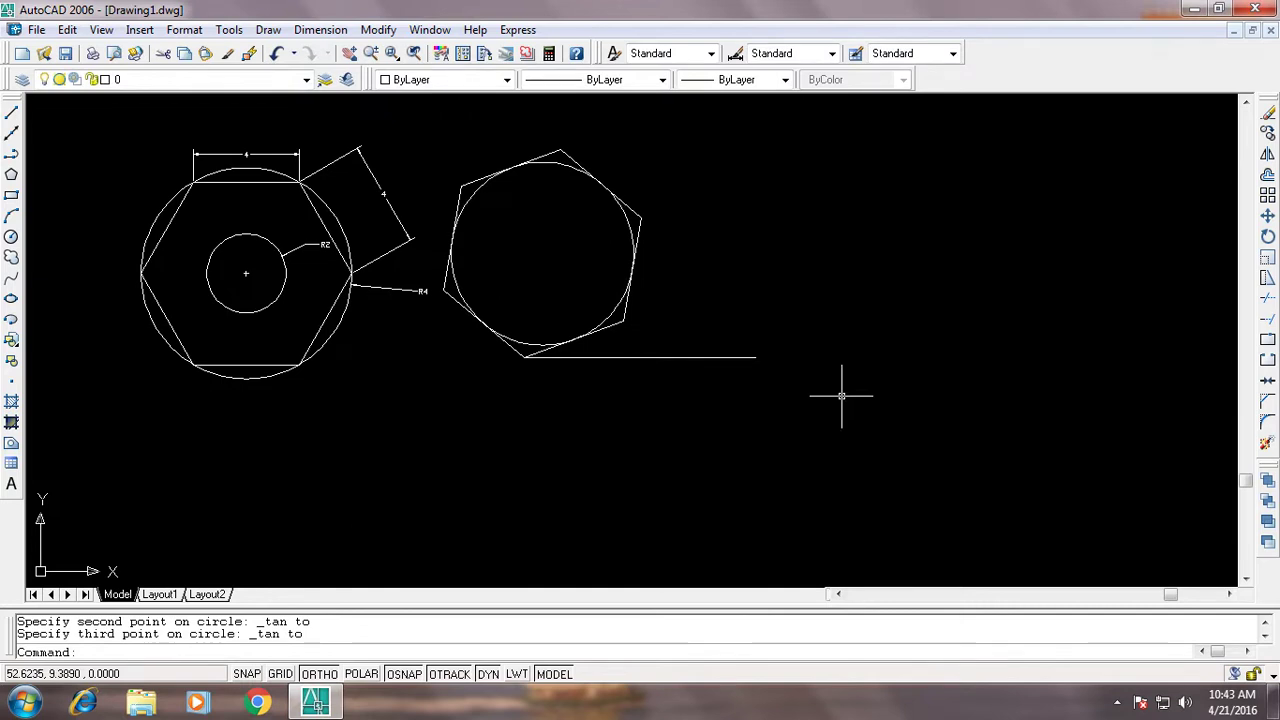
Add an aligned dimension of 4 on the hexagon's upper-right edge, placed outside it
{"action": "left_click", "coordinate": [326, 32]}
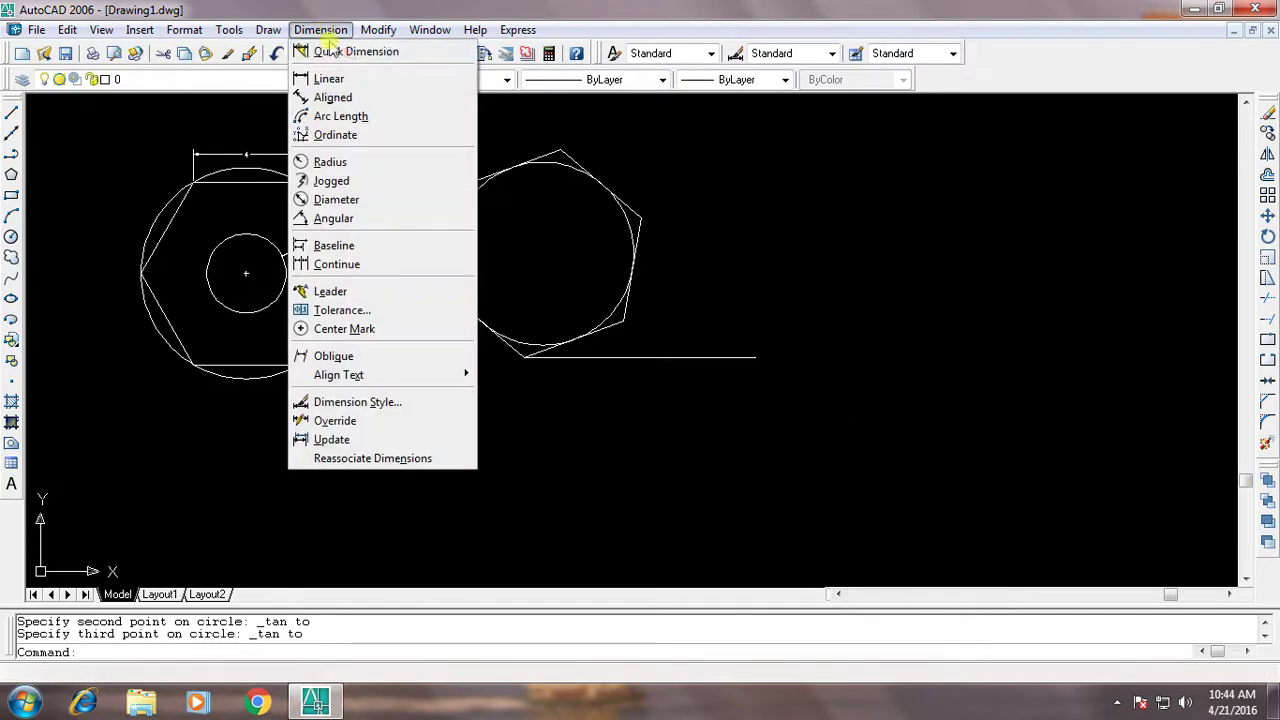
{"action": "left_click", "coordinate": [332, 97]}
{"action": "left_click", "coordinate": [560, 149]}
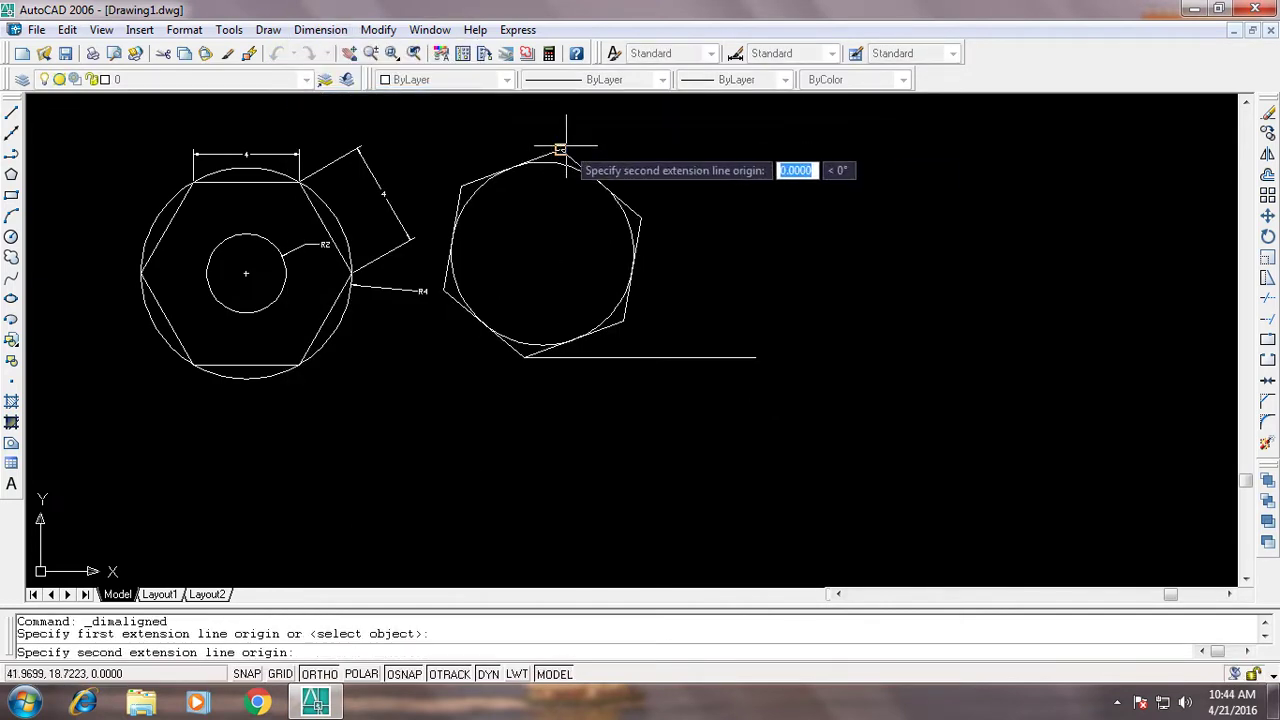
{"action": "left_click", "coordinate": [641, 215]}
{"action": "left_click", "coordinate": [638, 138]}
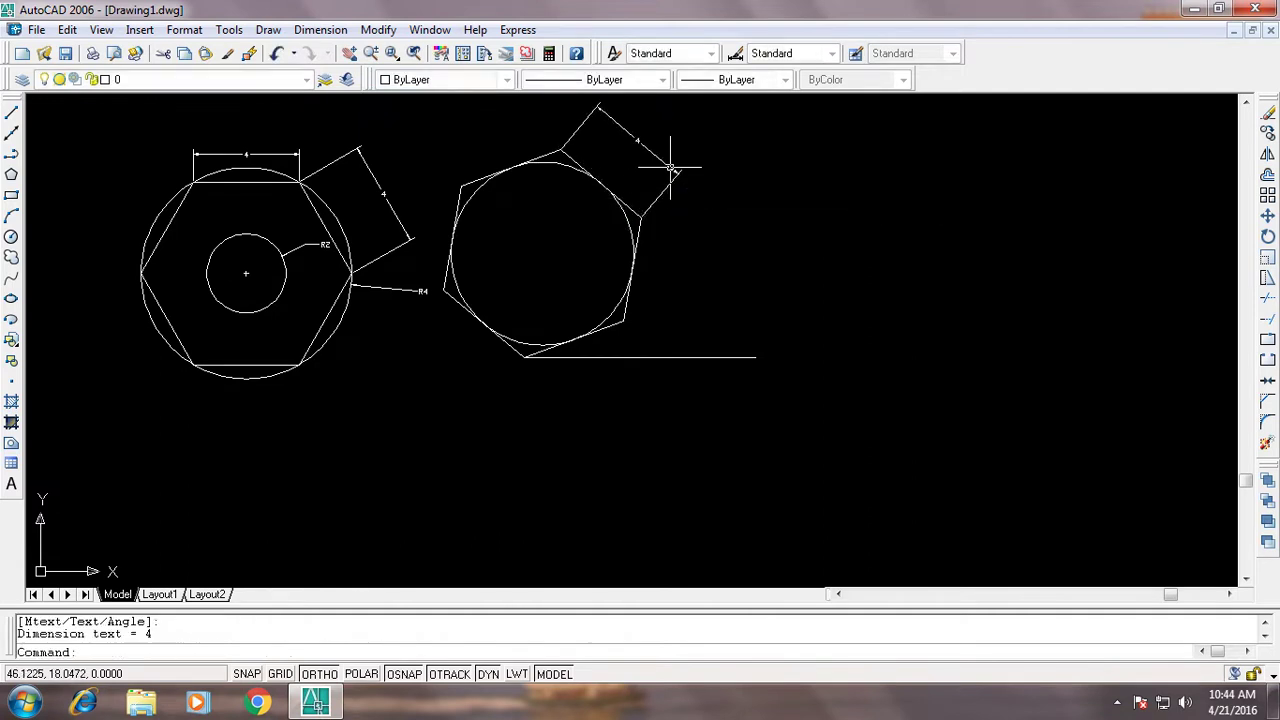
{"action": "scroll", "coordinate": [638, 138], "scroll_direction": "up", "scroll_amount": 3}
{"action": "scroll", "coordinate": [611, 148], "scroll_direction": "up", "scroll_amount": 5}
{"action": "scroll", "coordinate": [617, 134], "scroll_direction": "down", "scroll_amount": 6}
{"action": "scroll", "coordinate": [634, 140], "scroll_direction": "down", "scroll_amount": 2}
{"action": "scroll", "coordinate": [623, 214], "scroll_direction": "down", "scroll_amount": 2}
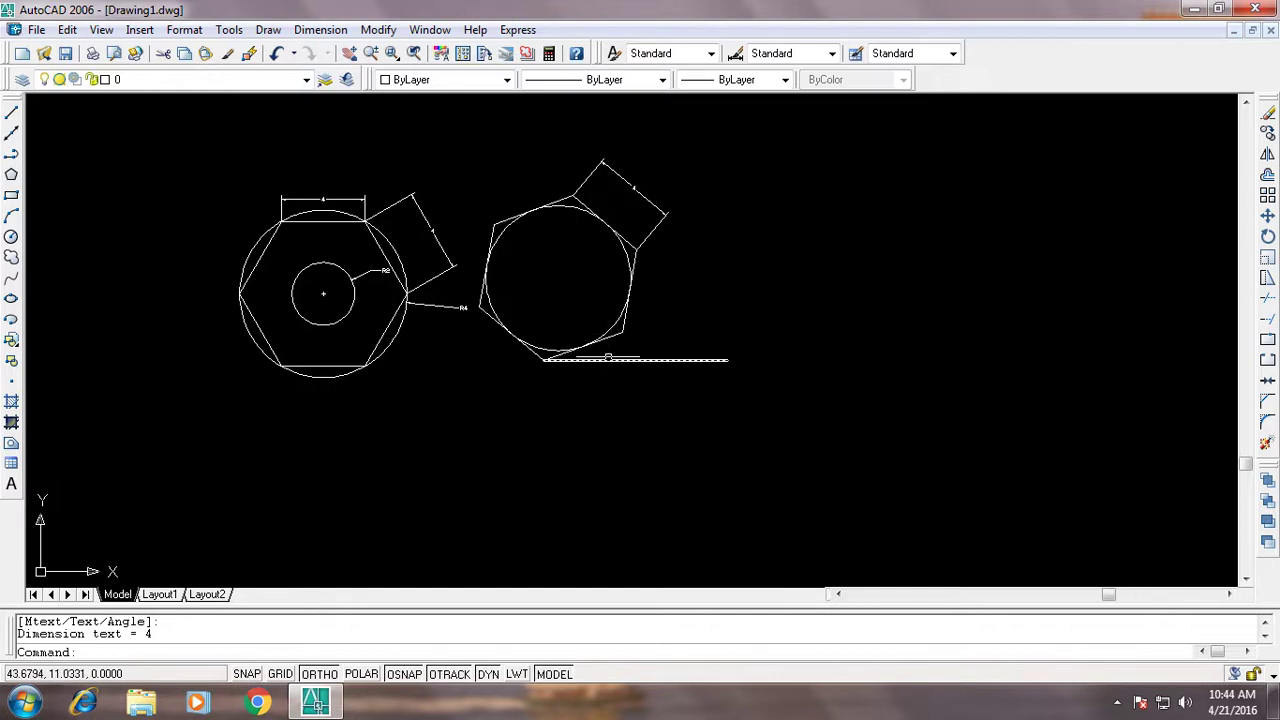
Add a 20° angular dimension between the horizontal baseline and the slanted hexagon edge
{"action": "left_click", "coordinate": [334, 30]}
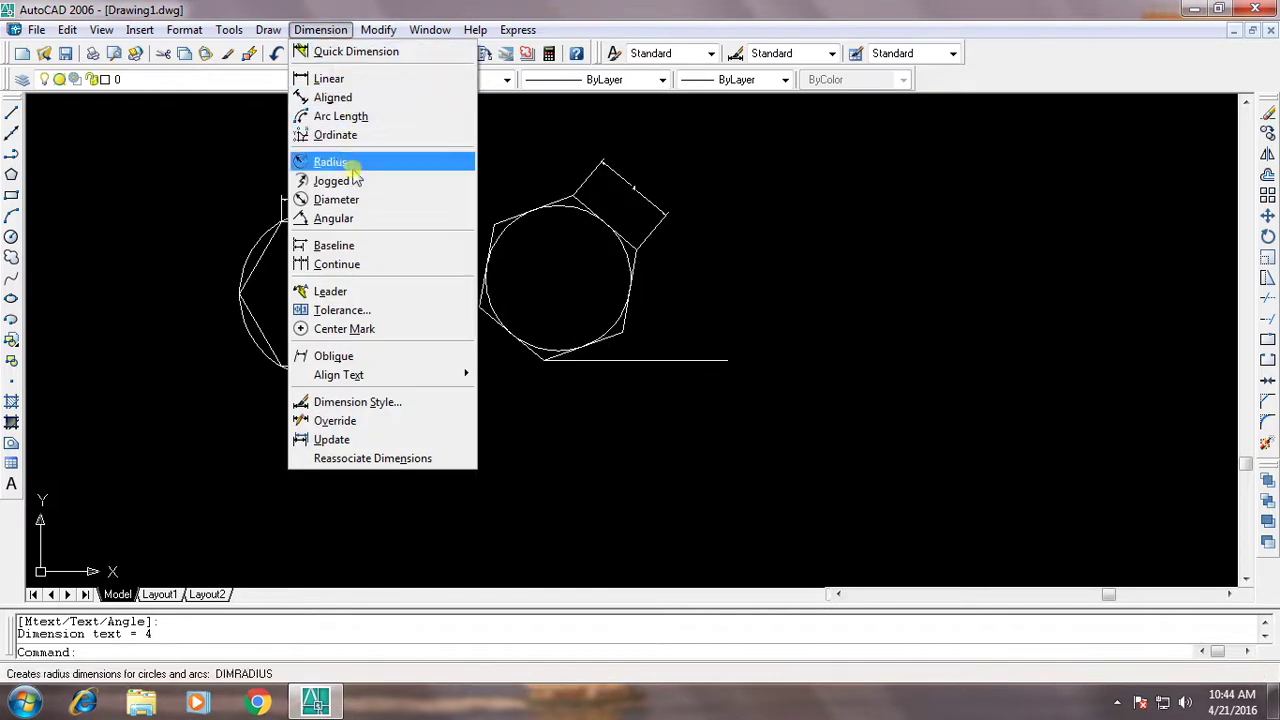
{"action": "left_click", "coordinate": [357, 218]}
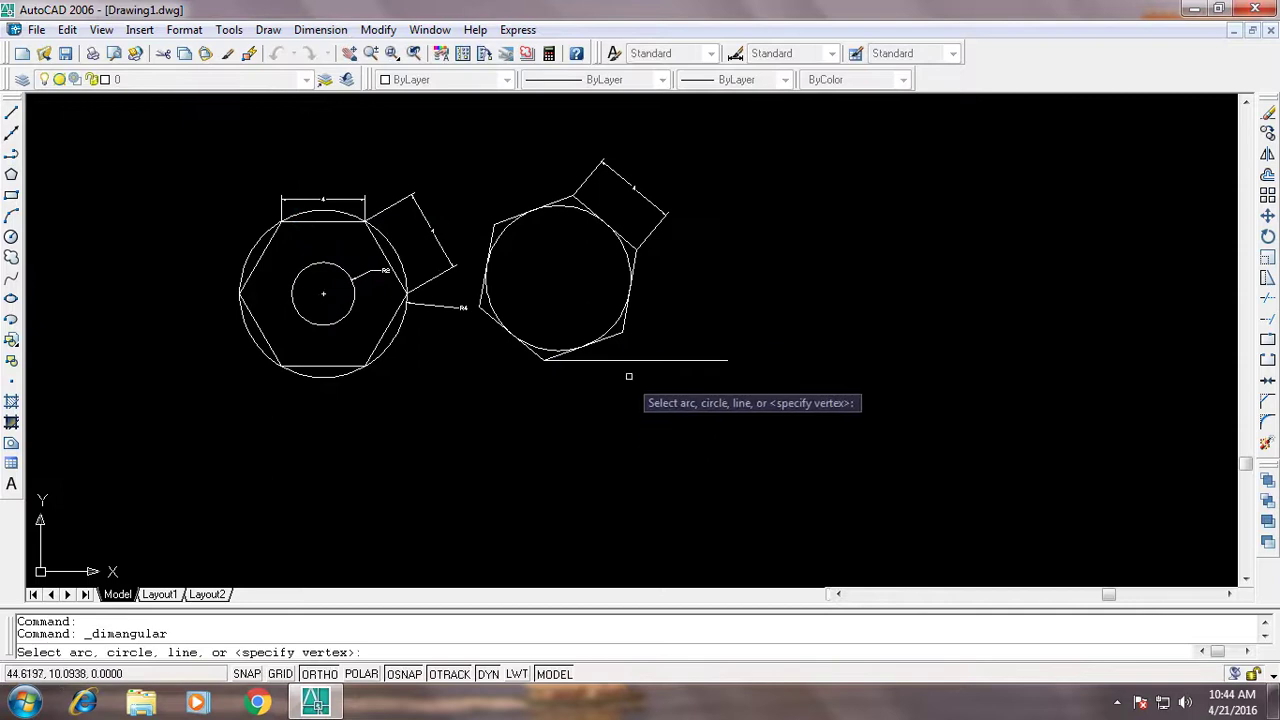
{"action": "scroll", "coordinate": [631, 380], "scroll_direction": "up", "scroll_amount": 3}
{"action": "left_click", "coordinate": [593, 348]}
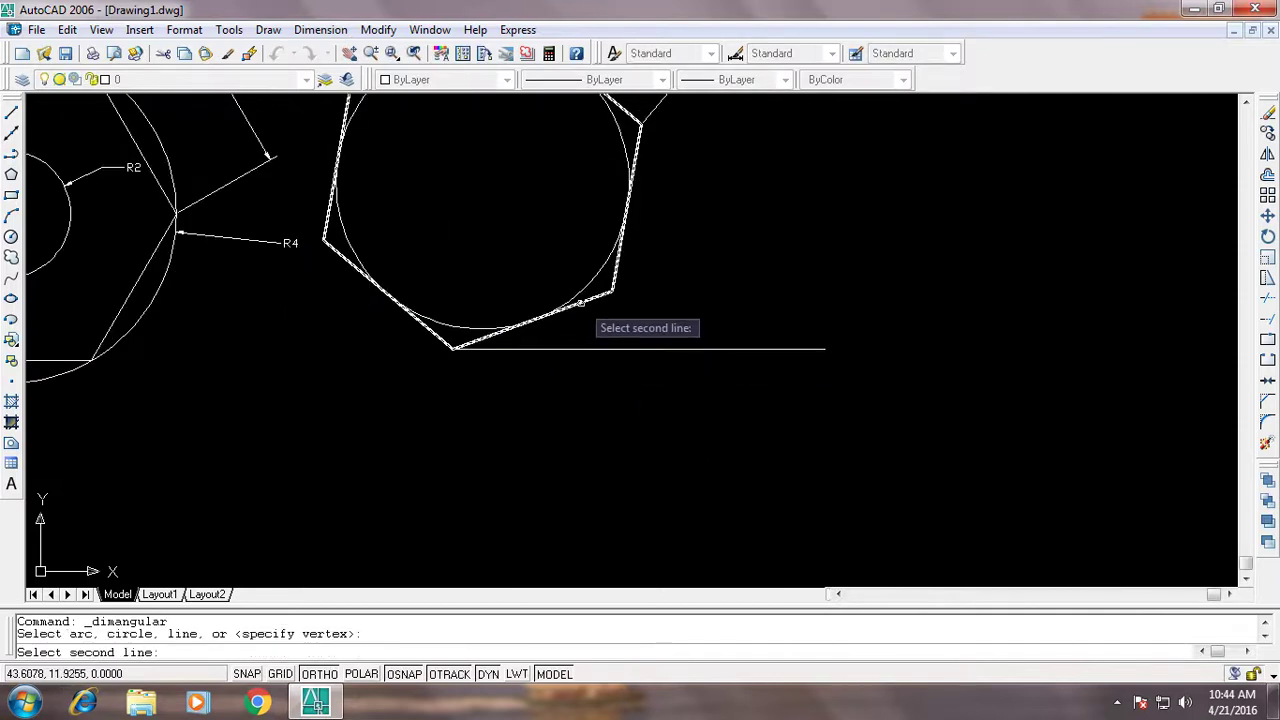
{"action": "left_click", "coordinate": [580, 300]}
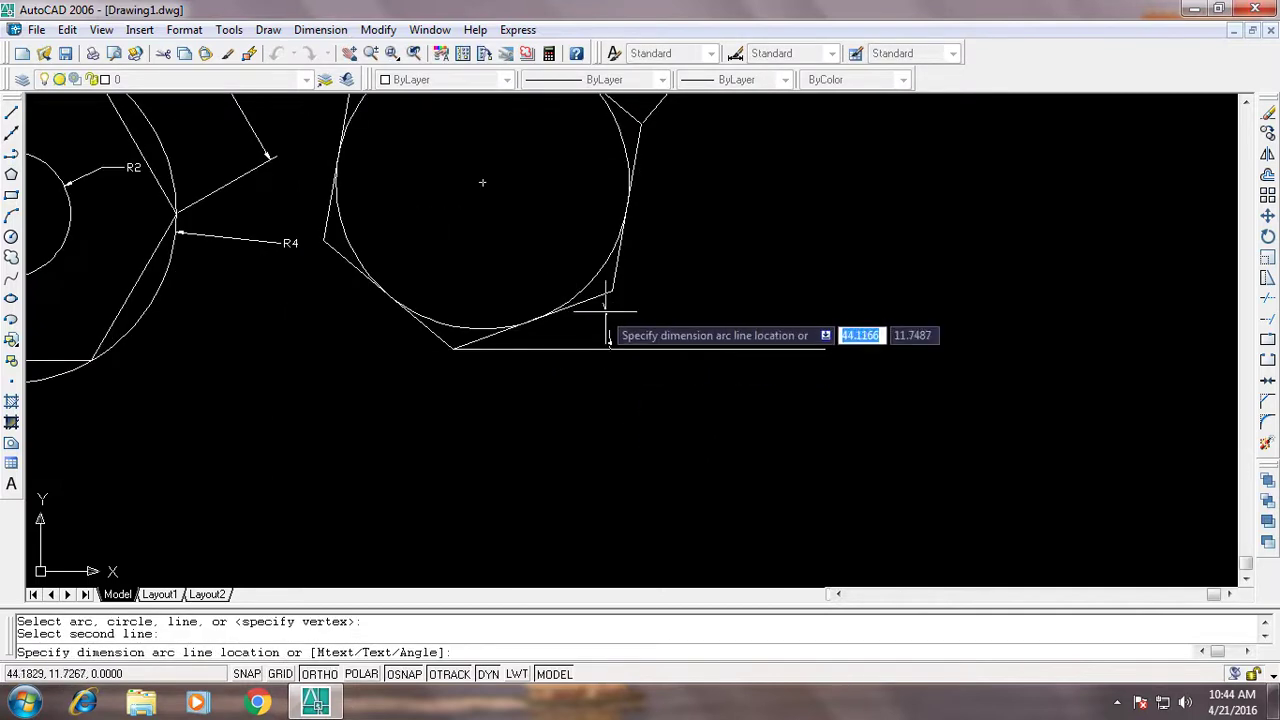
{"action": "left_click", "coordinate": [596, 334]}
{"action": "scroll", "coordinate": [624, 336], "scroll_direction": "up", "scroll_amount": 3}
{"action": "scroll", "coordinate": [624, 336], "scroll_direction": "down", "scroll_amount": 3}
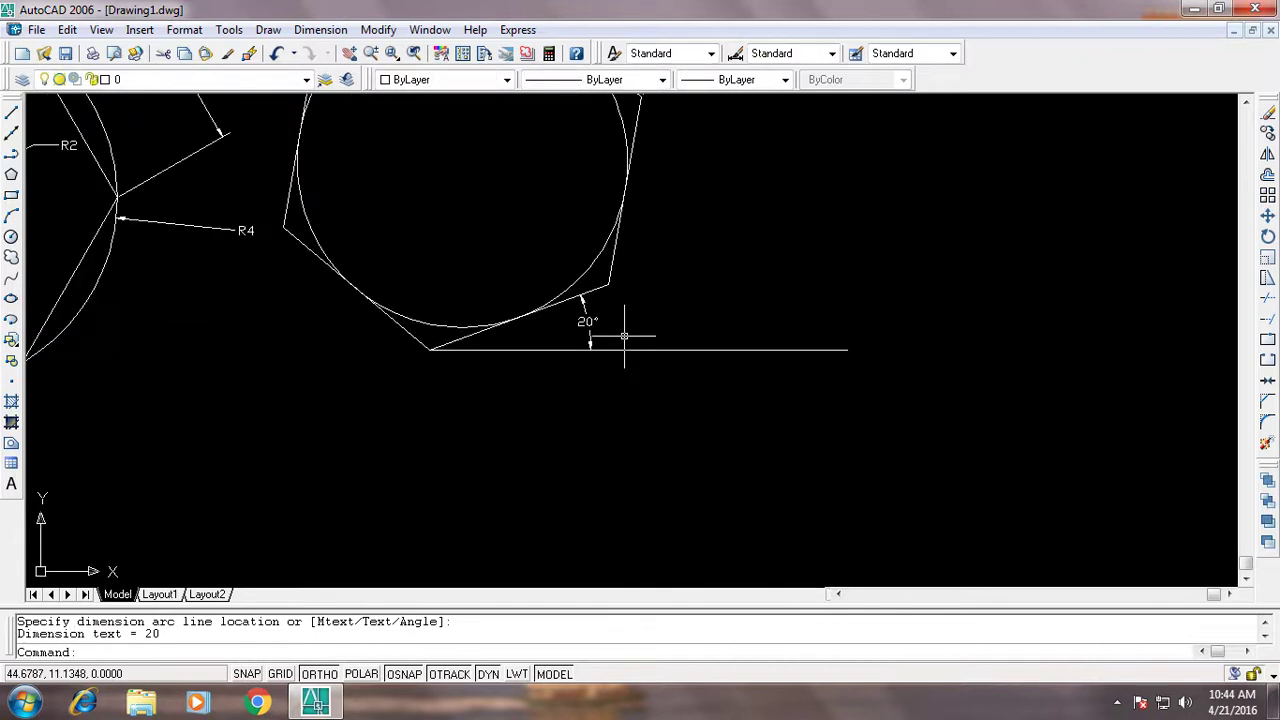
{"action": "scroll", "coordinate": [588, 335], "scroll_direction": "down", "scroll_amount": 3}
{"action": "scroll", "coordinate": [592, 360], "scroll_direction": "down", "scroll_amount": 2}
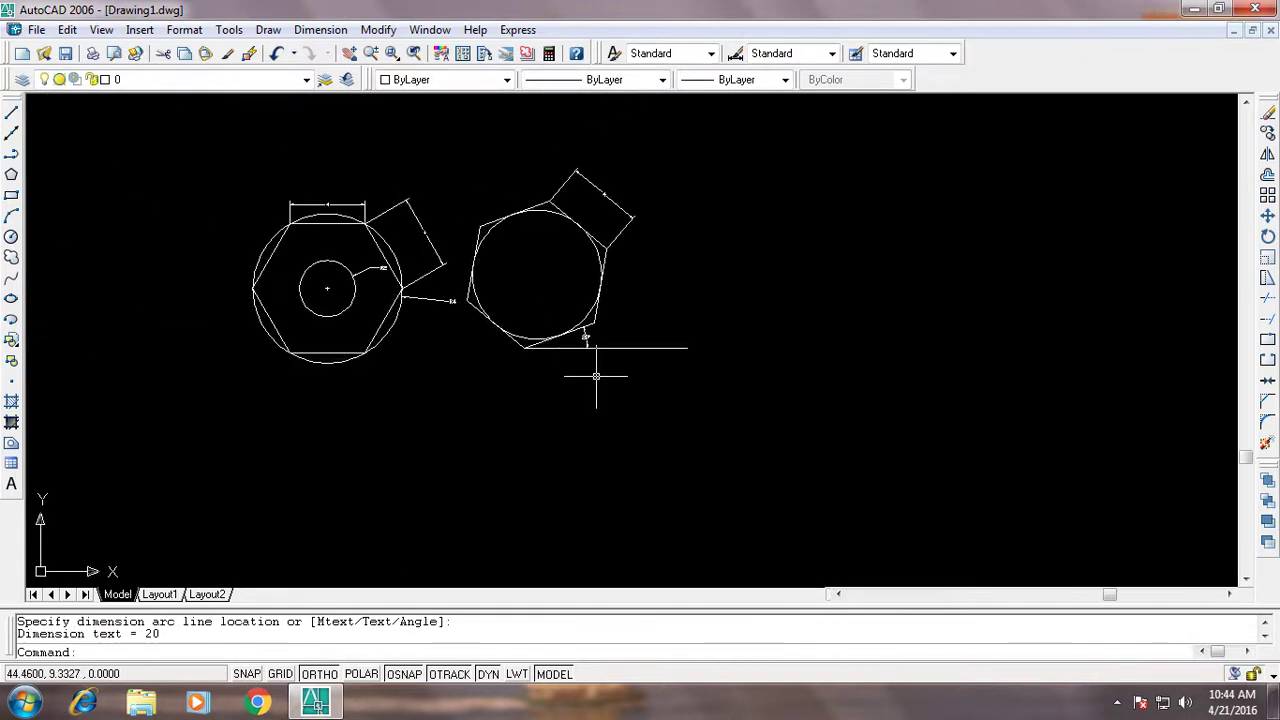
{"action": "middle_click_drag", "start_coordinate": [778, 386], "coordinate": [531, 391]}
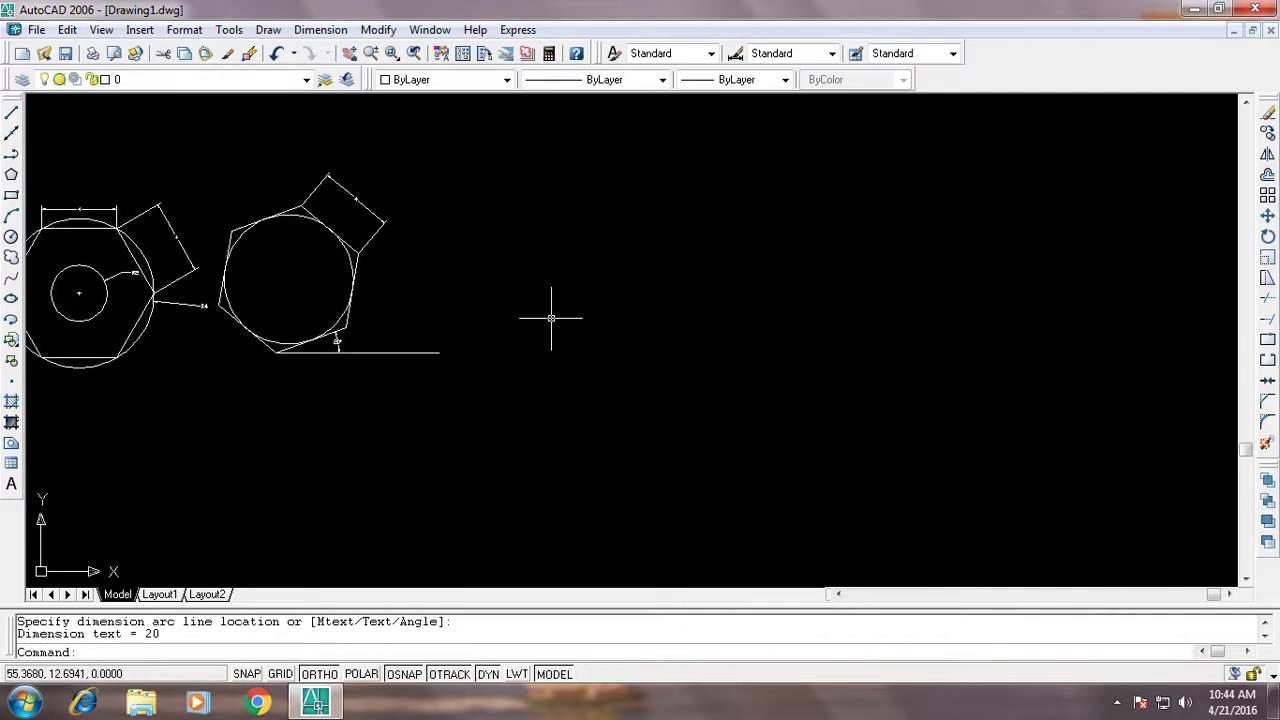
Draw a 6-unit base line and a 6-unit vertical helper line up from its midpoint
{"action": "key", "text": "Escape"}
{"action": "key", "text": "Escape"}
{"action": "type", "text": "l"}
{"action": "key", "text": "Return"}
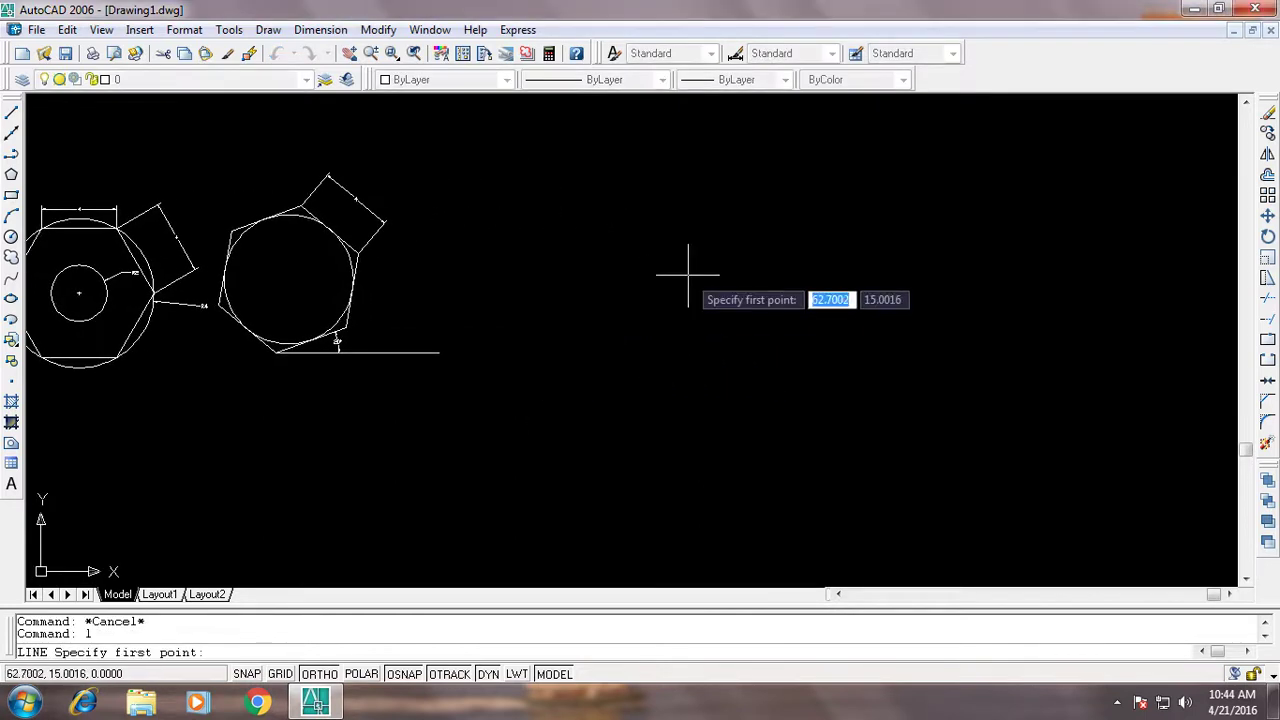
{"action": "left_click", "coordinate": [561, 337]}
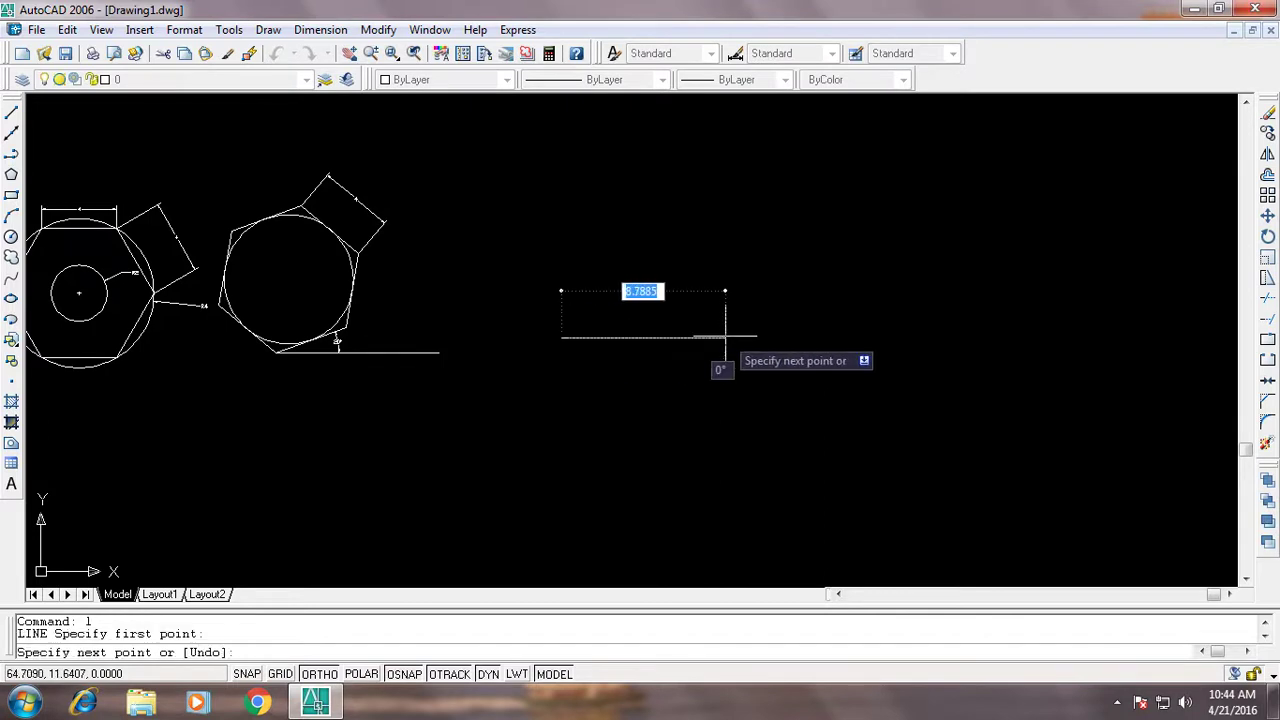
{"action": "type", "text": "6"}
{"action": "key", "text": "Return"}
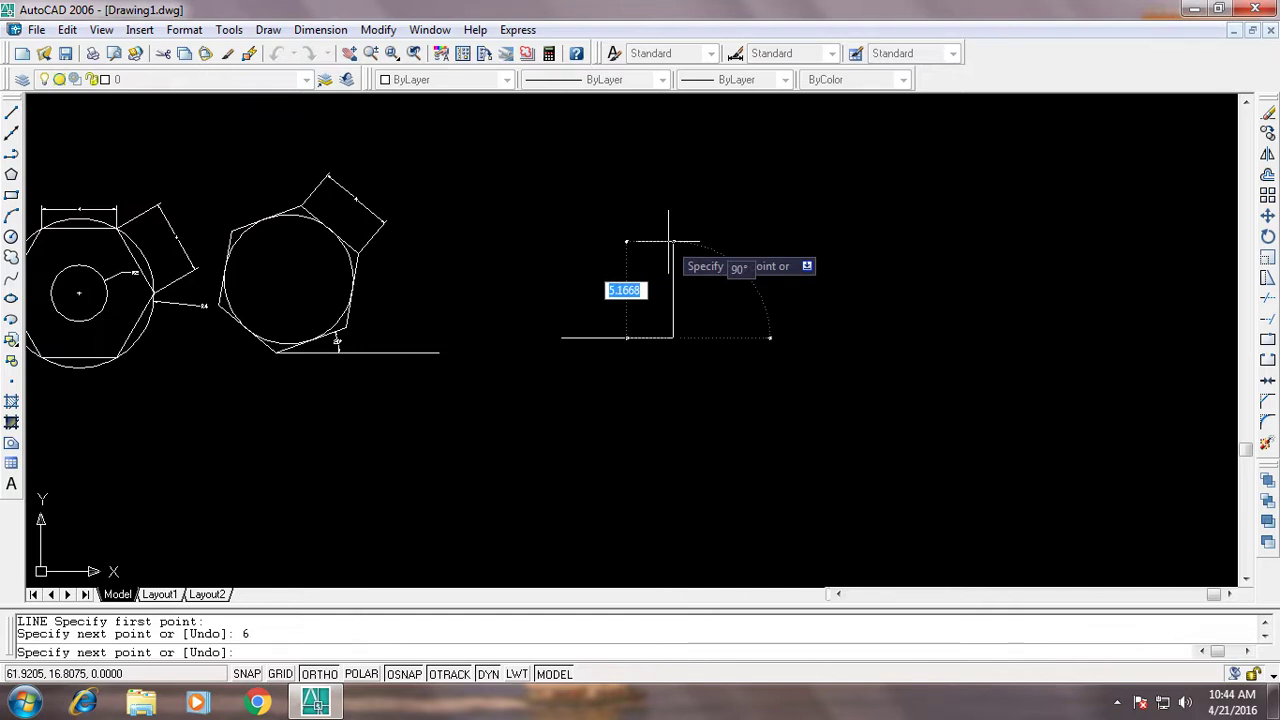
{"action": "key", "text": "Escape"}
{"action": "type", "text": "l"}
{"action": "key", "text": "Return"}
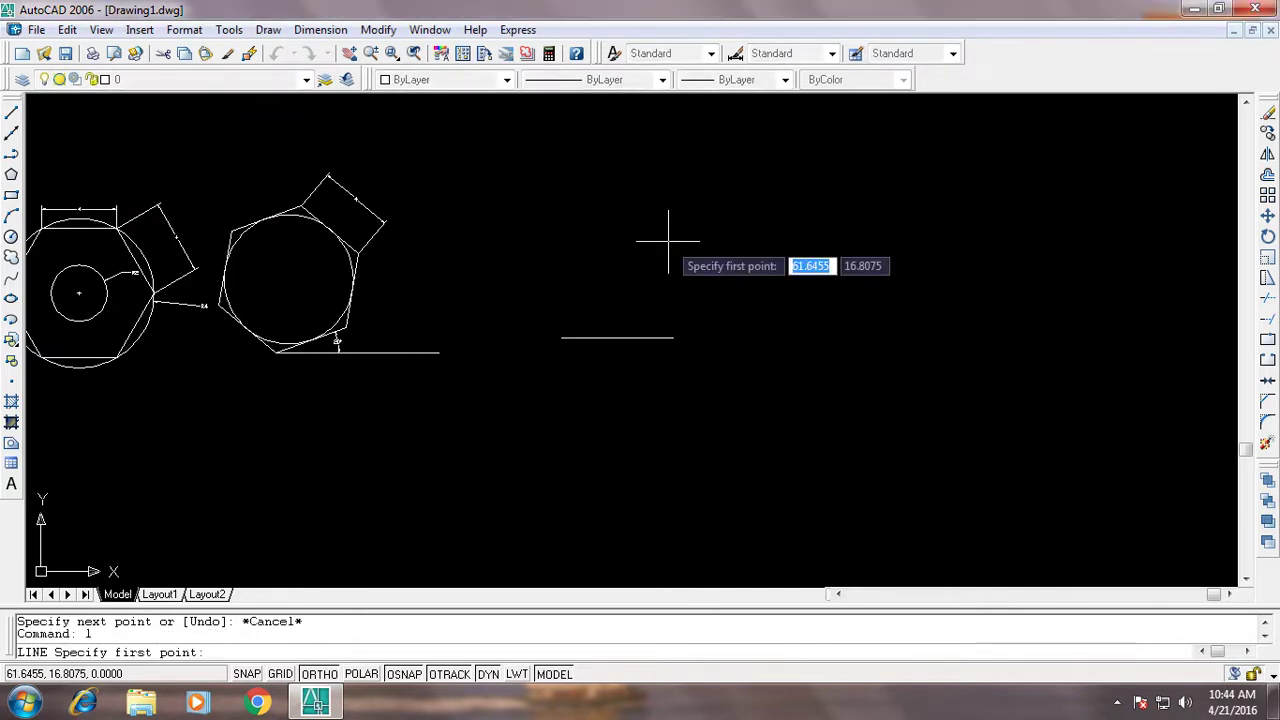
{"action": "left_click", "coordinate": [617, 337]}
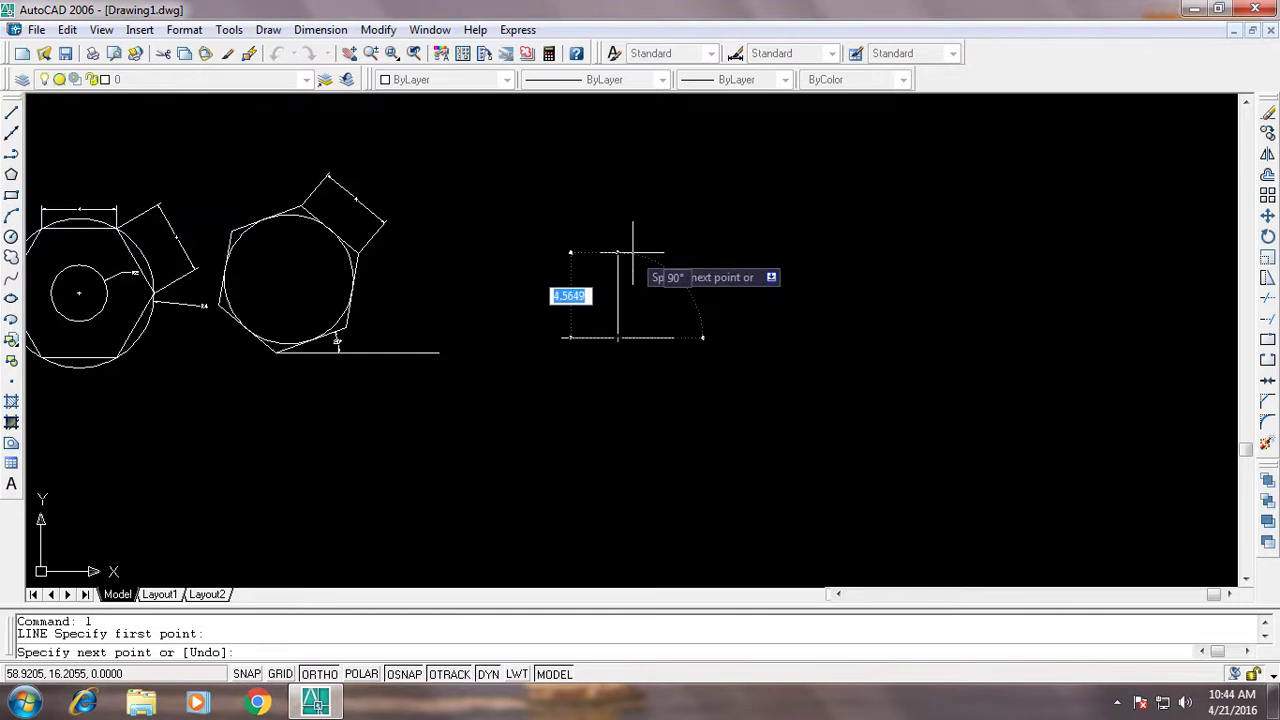
{"action": "type", "text": "6"}
{"action": "key", "text": "Return"}
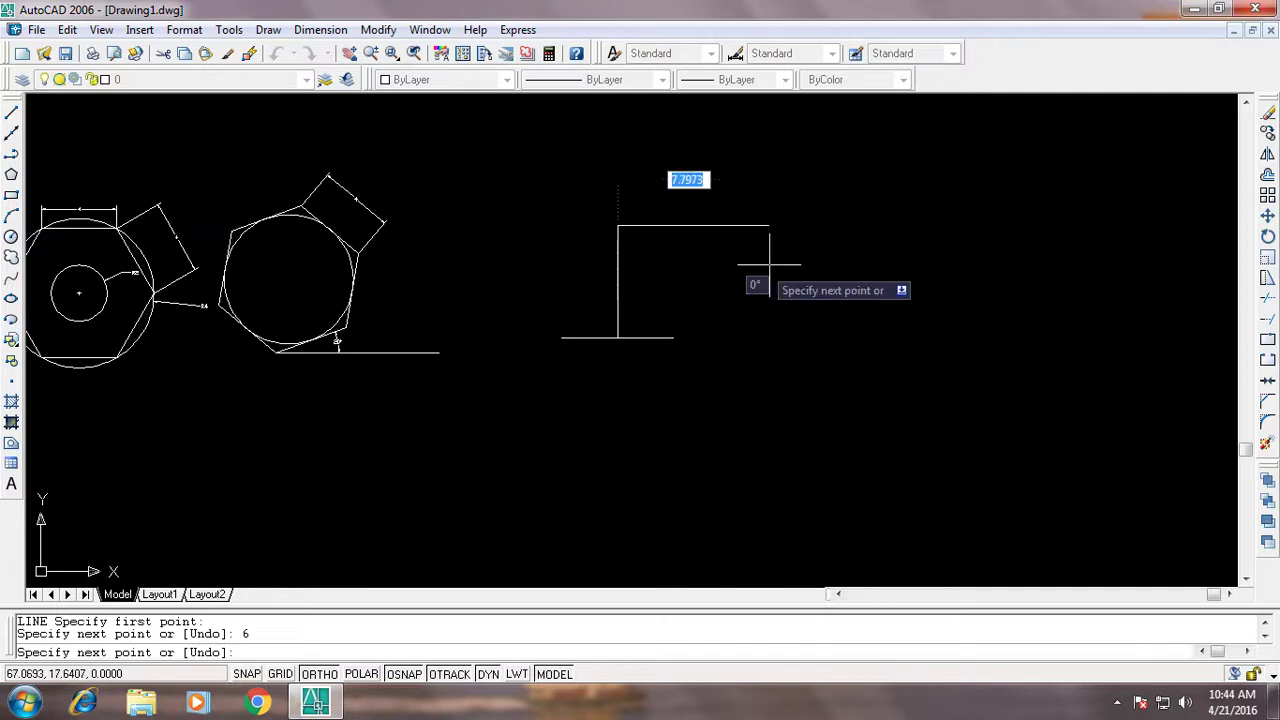
{"action": "key", "text": "Escape"}
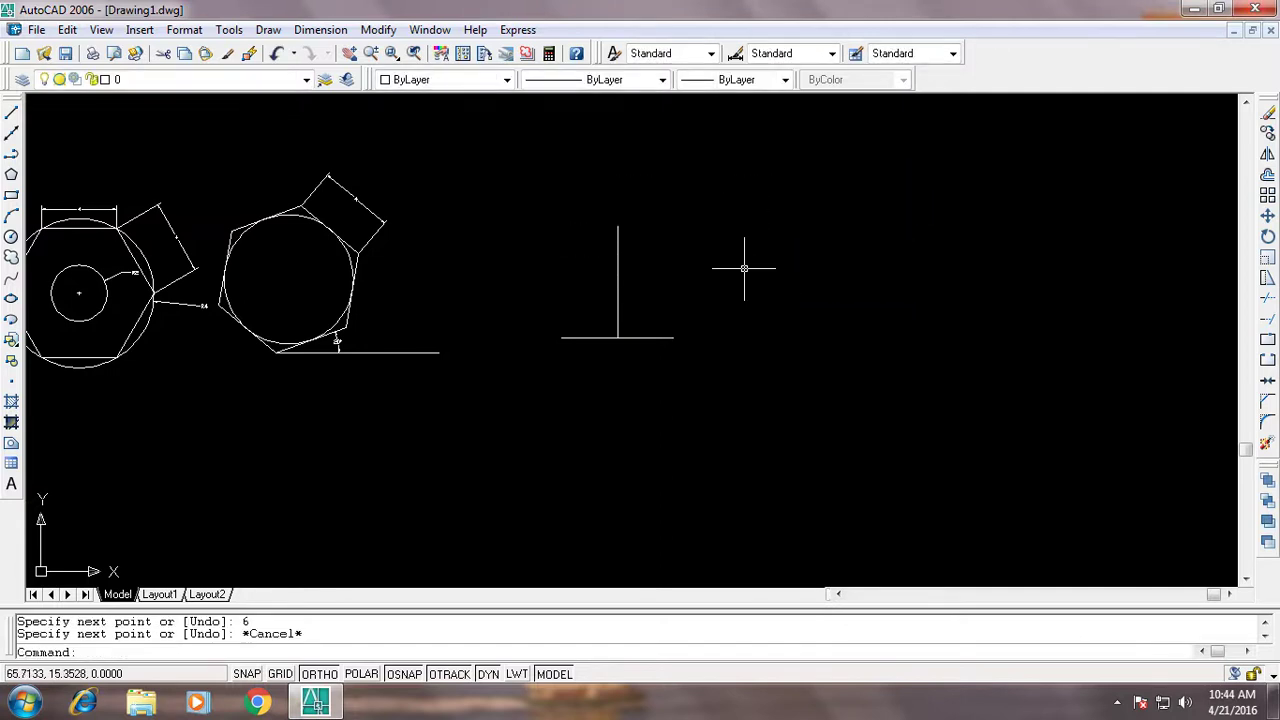
Connect the helper's top to both base ends, then delete the vertical helper line
{"action": "type", "text": "l"}
{"action": "key", "text": "Return"}
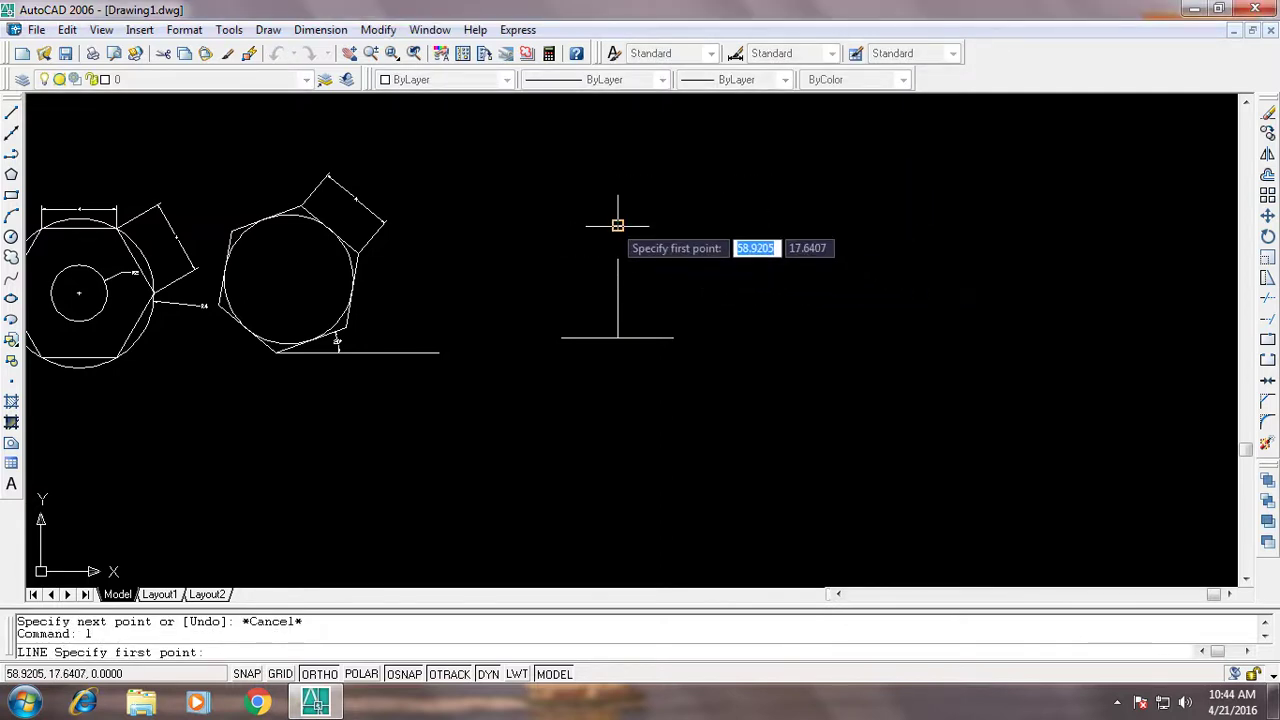
{"action": "left_click", "coordinate": [617, 226]}
{"action": "left_click", "coordinate": [673, 338]}
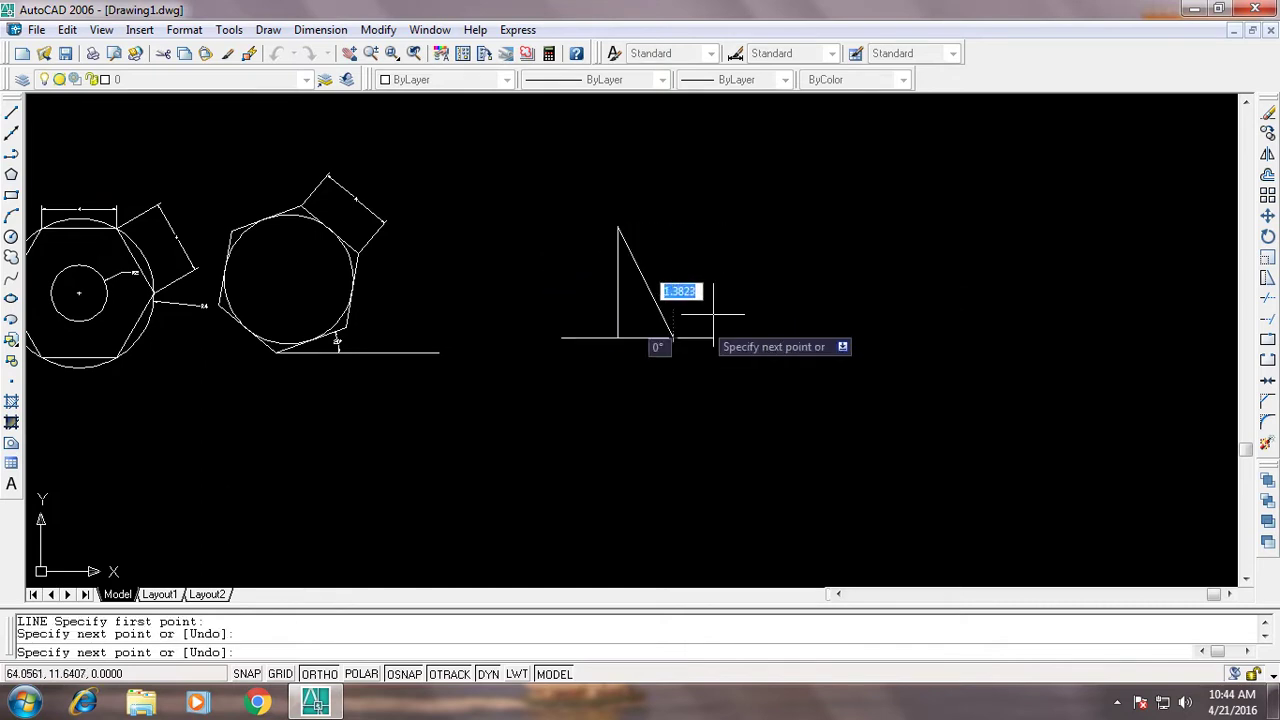
{"action": "key", "text": "Escape"}
{"action": "right_click", "coordinate": [777, 245]}
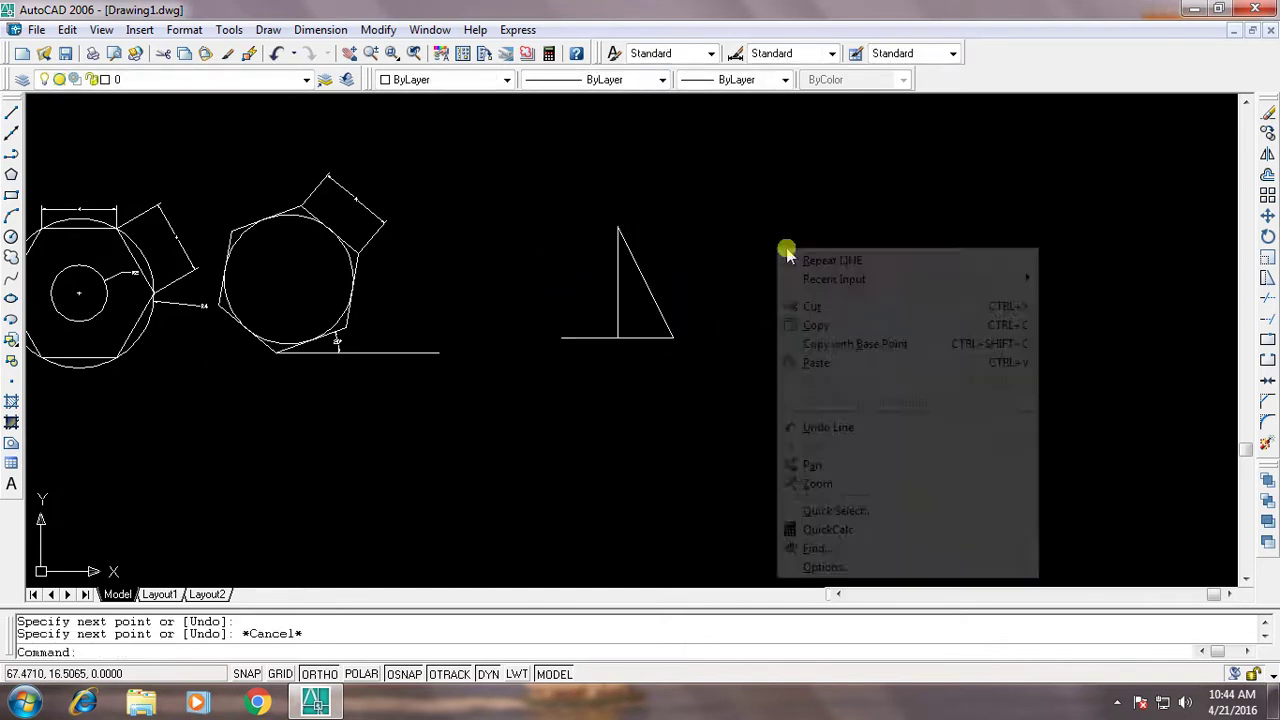
{"action": "left_click", "coordinate": [795, 251]}
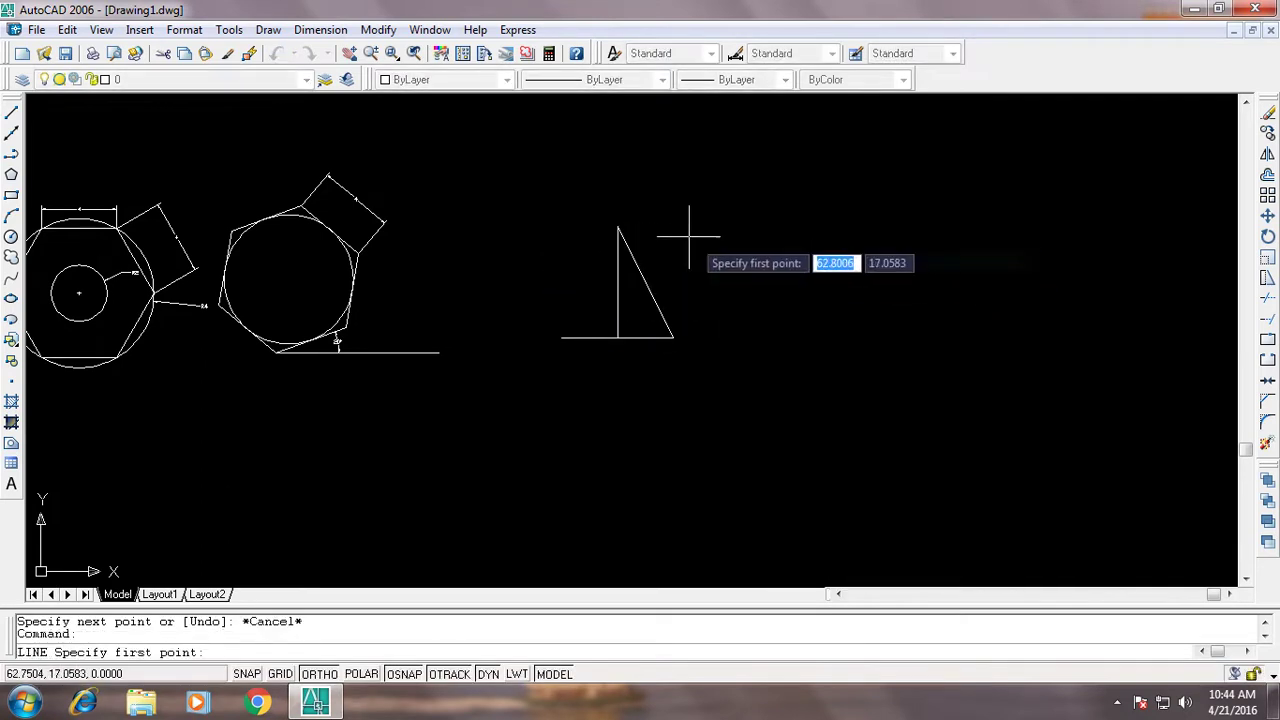
{"action": "left_click", "coordinate": [617, 226]}
{"action": "left_click", "coordinate": [617, 338]}
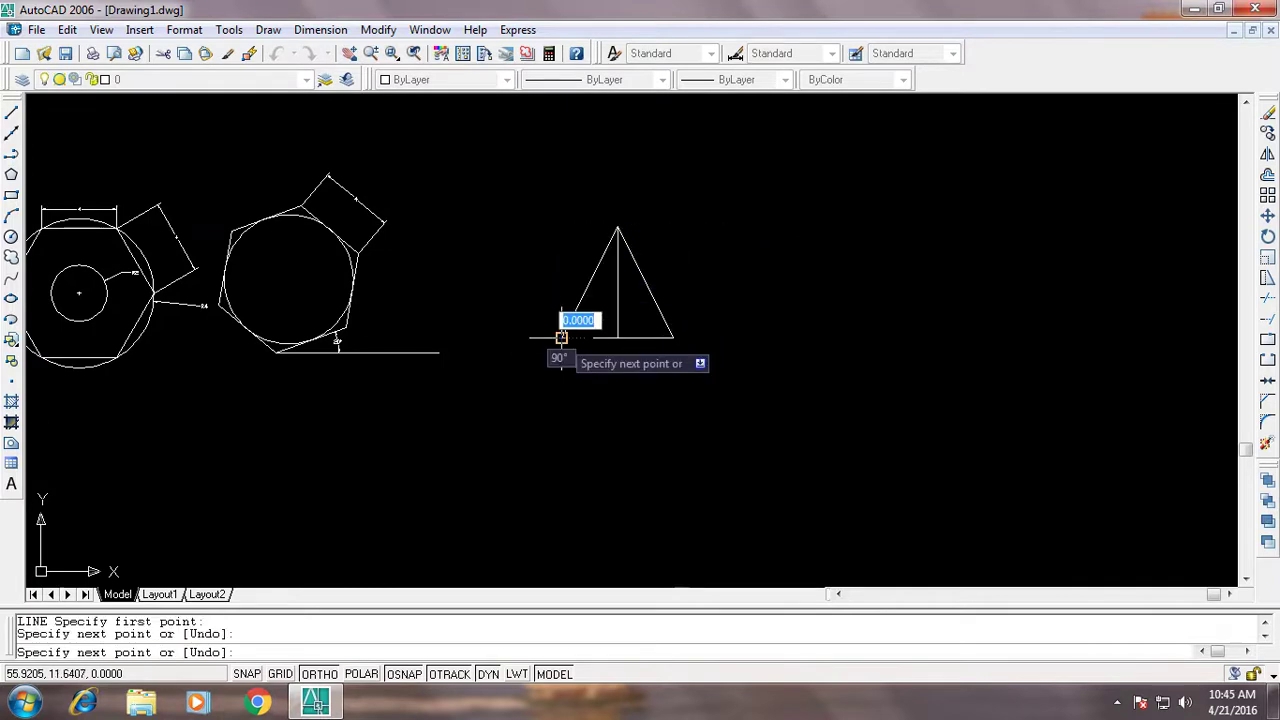
{"action": "key", "text": "Escape"}
{"action": "left_click", "coordinate": [622, 291]}
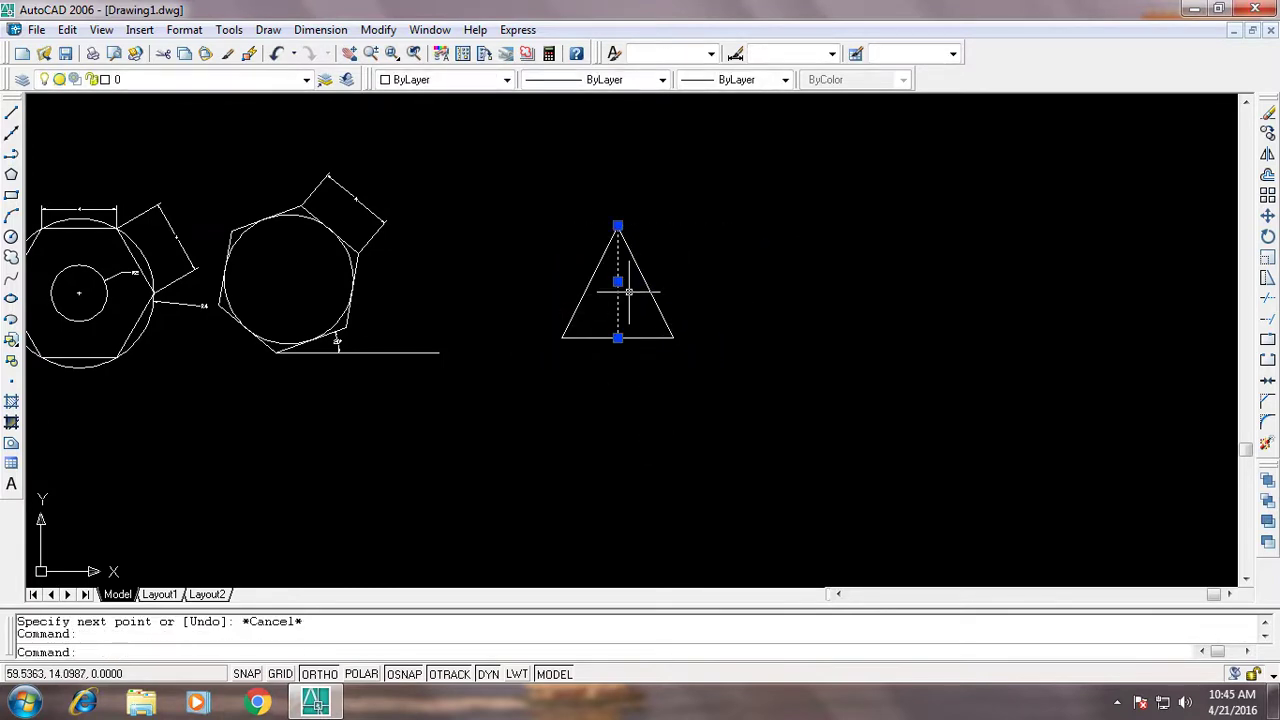
{"action": "key", "text": "Delete"}
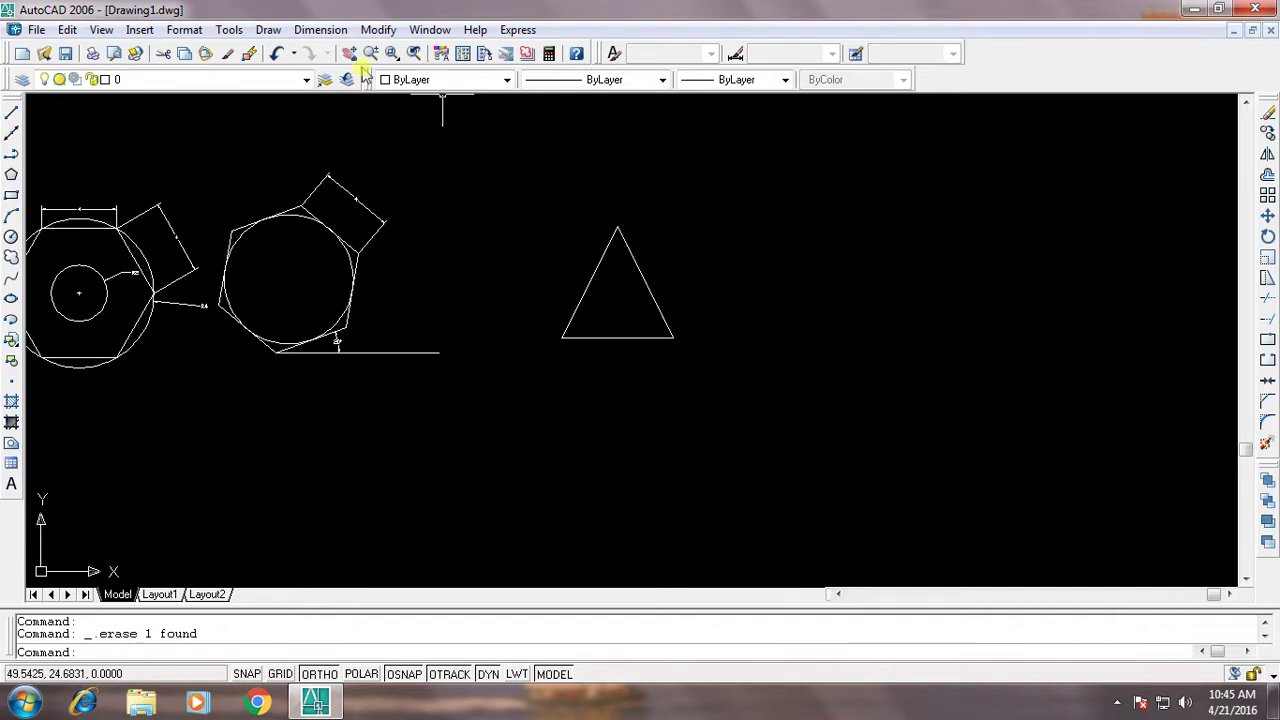
{"action": "left_click", "coordinate": [268, 29]}
{"action": "mouse_move", "coordinate": [284, 218]}
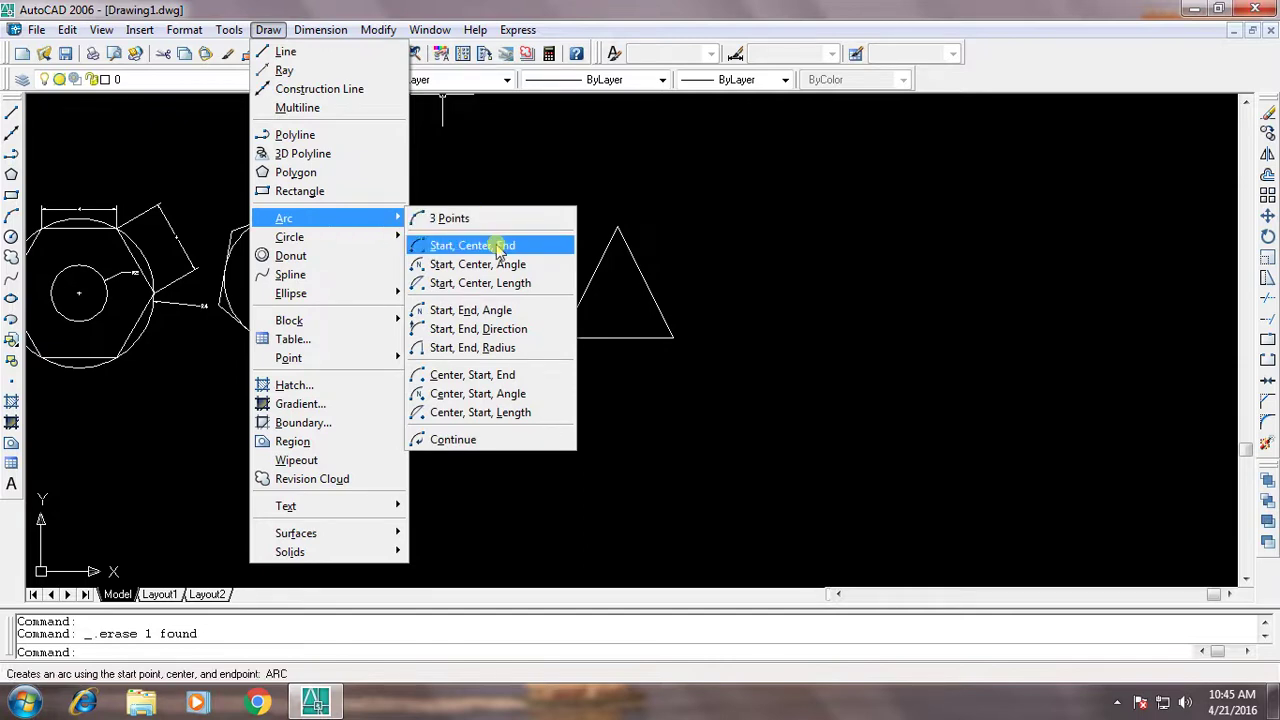
Draw Start, Center, End arcs on the left side, base and right side, each centred on the side's midpoint
{"action": "left_click", "coordinate": [499, 245]}
{"action": "left_click", "coordinate": [617, 226]}
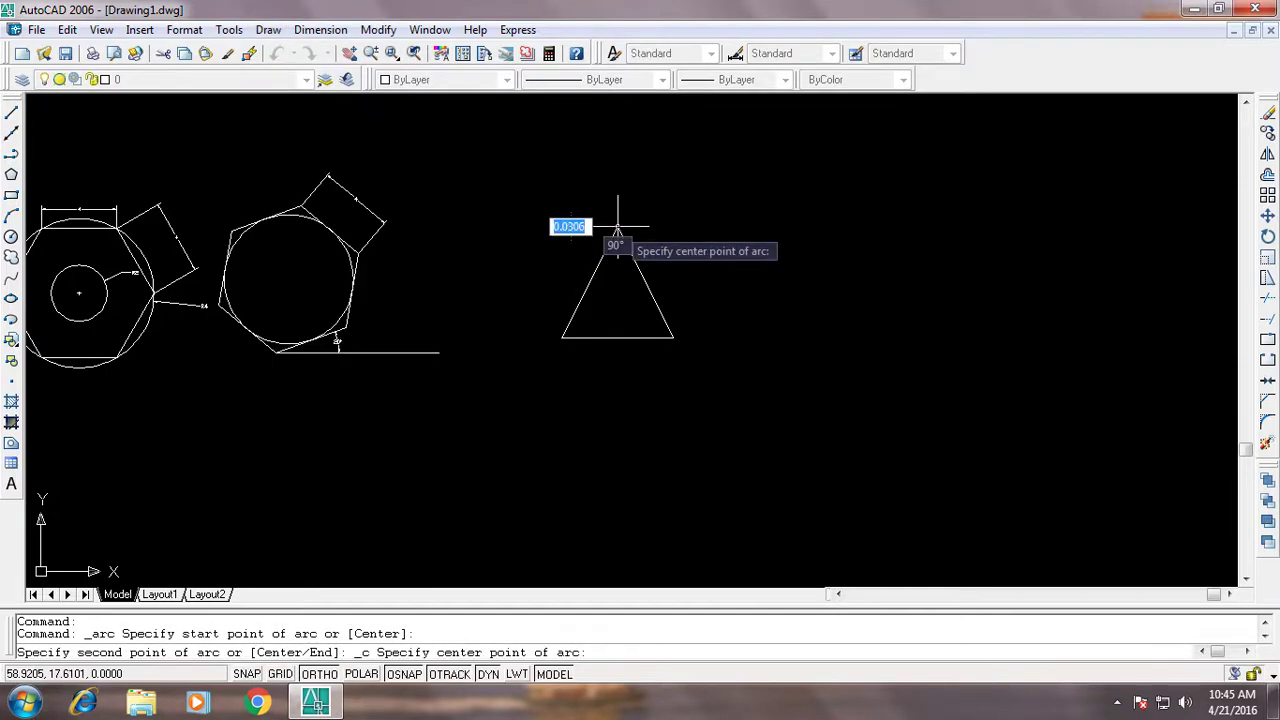
{"action": "left_click", "coordinate": [590, 282]}
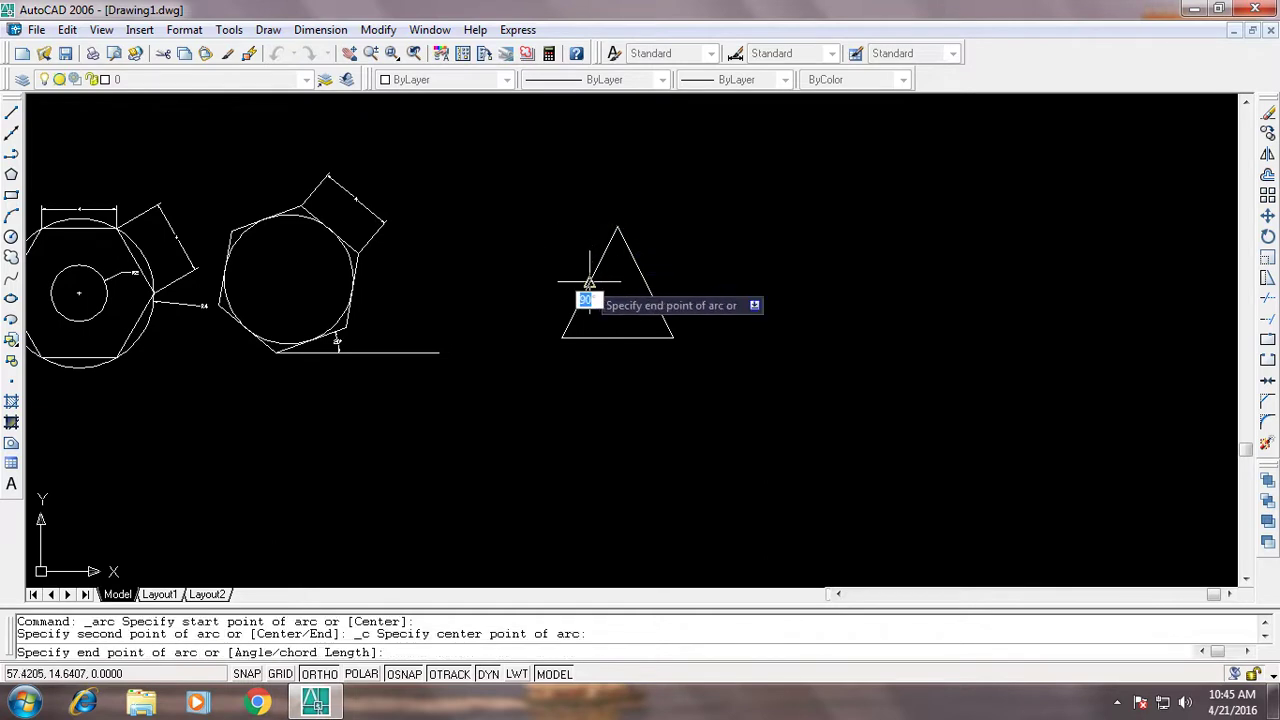
{"action": "left_click", "coordinate": [563, 338]}
{"action": "right_click", "coordinate": [770, 220]}
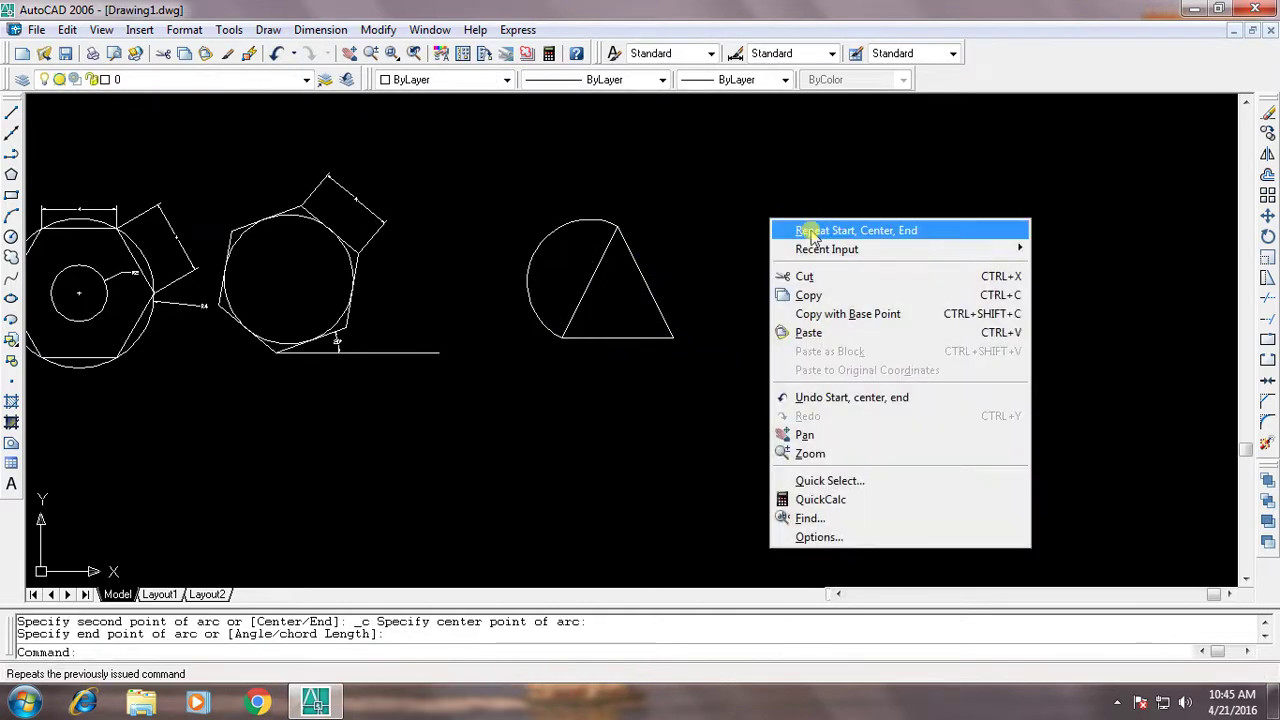
{"action": "left_click", "coordinate": [812, 231]}
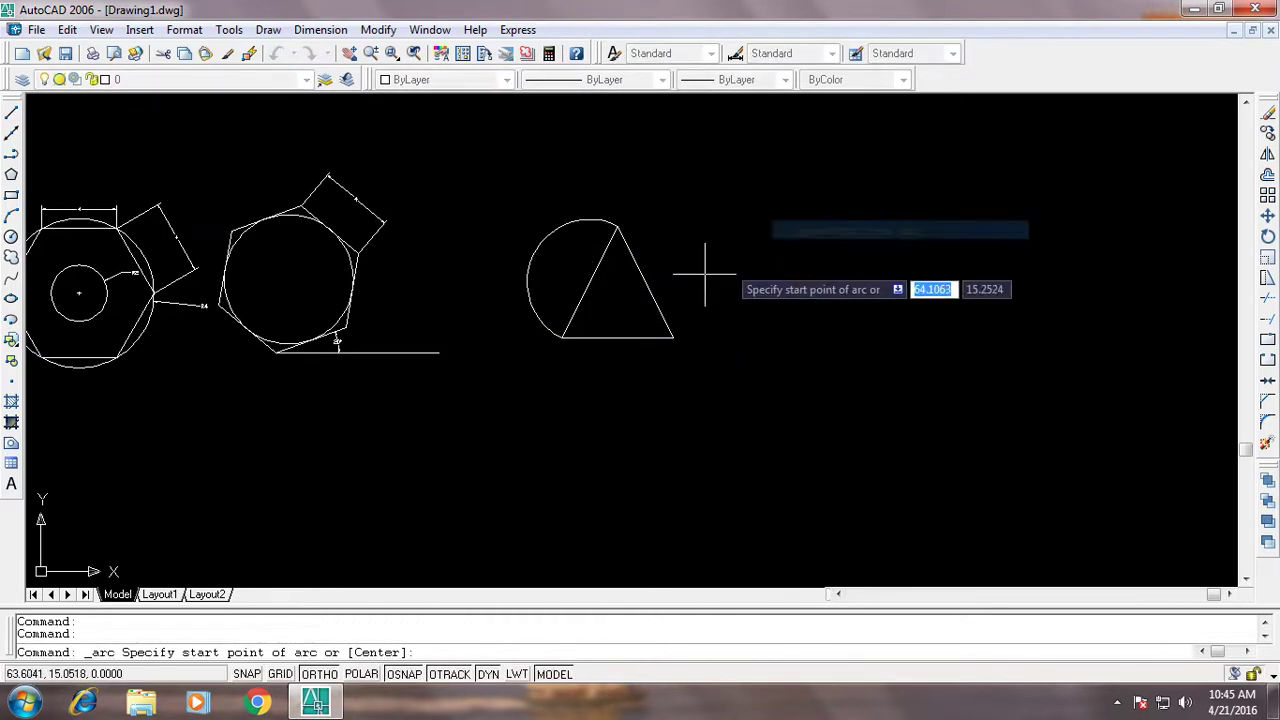
{"action": "left_click", "coordinate": [561, 337]}
{"action": "left_click", "coordinate": [617, 338]}
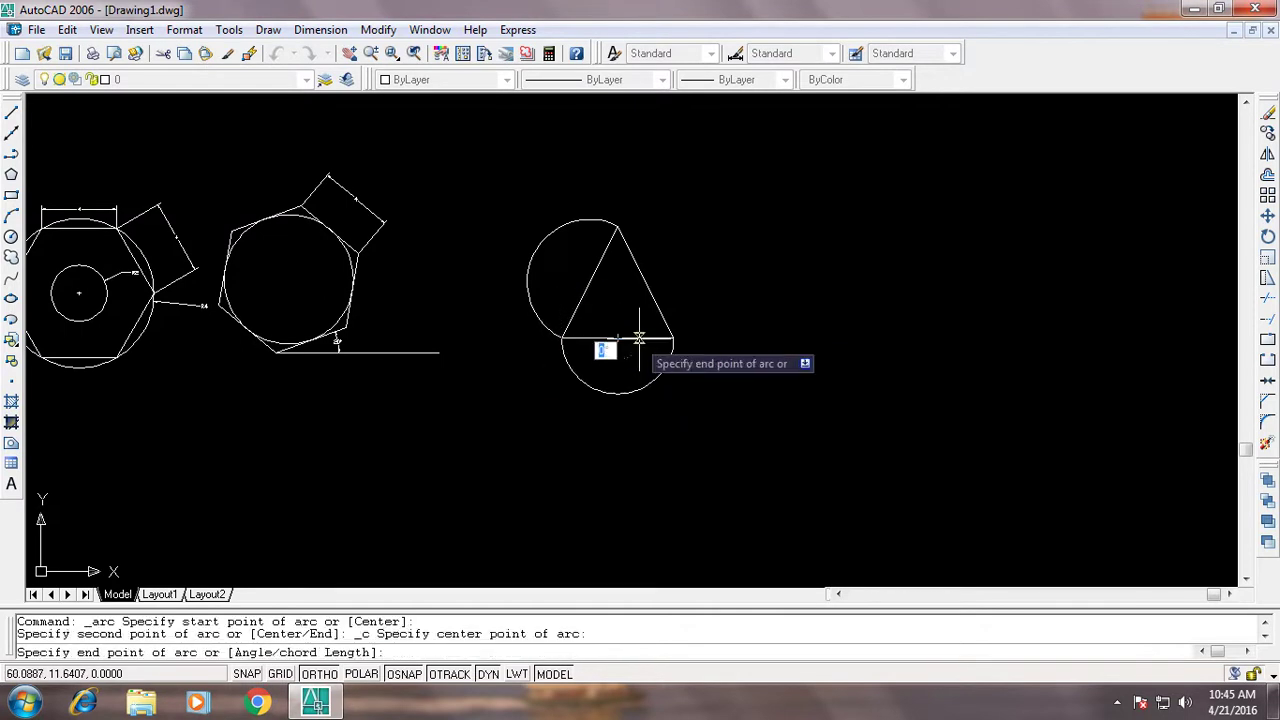
{"action": "left_click", "coordinate": [673, 338]}
{"action": "right_click", "coordinate": [737, 259]}
{"action": "left_click", "coordinate": [745, 262]}
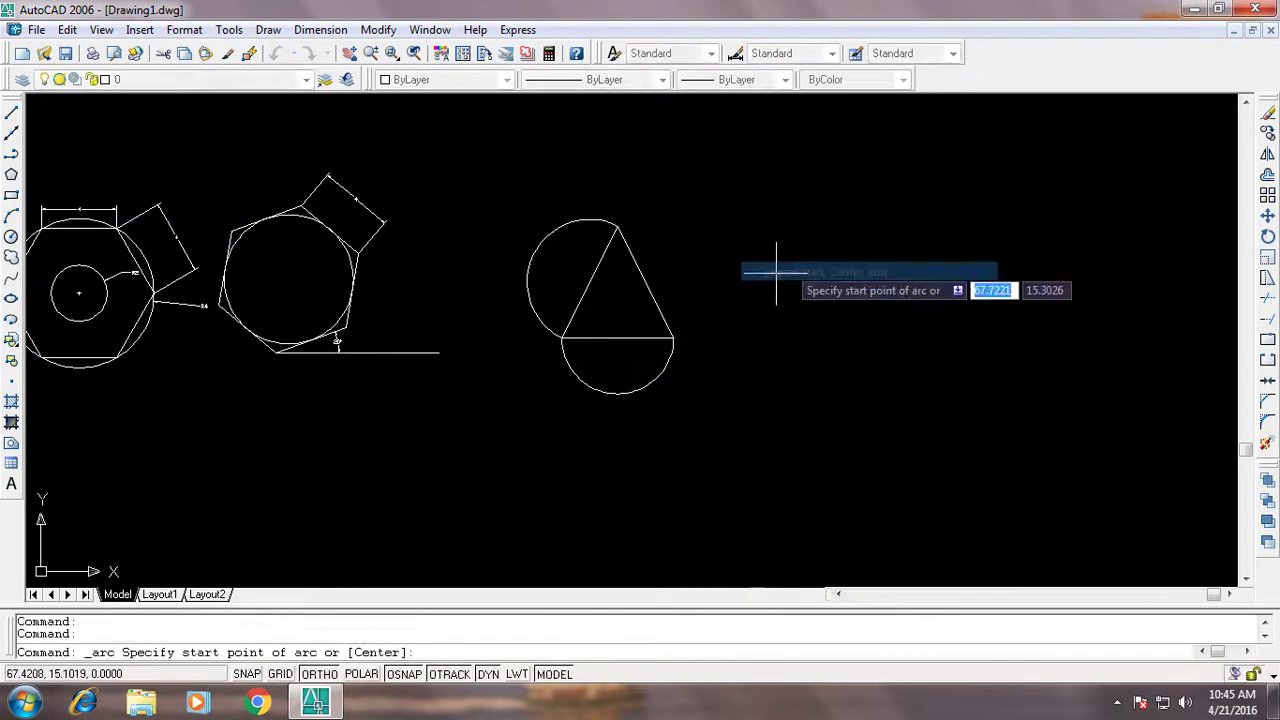
{"action": "left_click", "coordinate": [673, 338]}
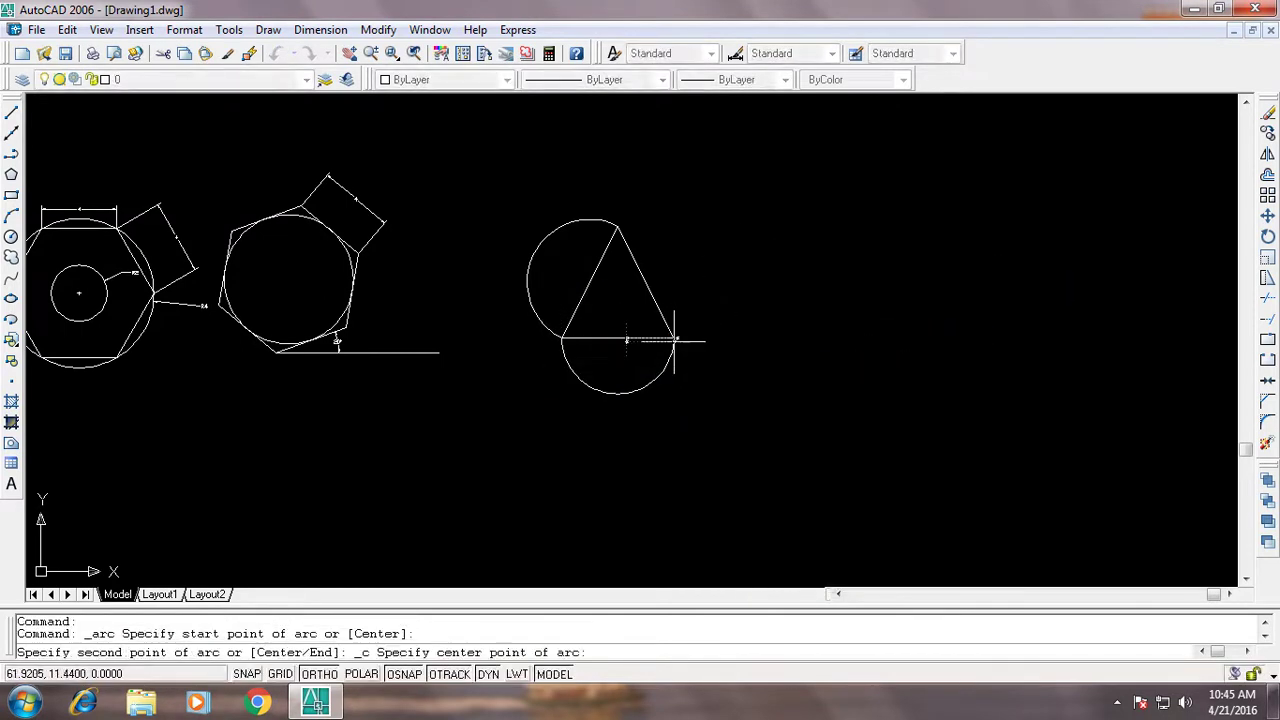
{"action": "left_click", "coordinate": [645, 283]}
{"action": "left_click", "coordinate": [622, 239]}
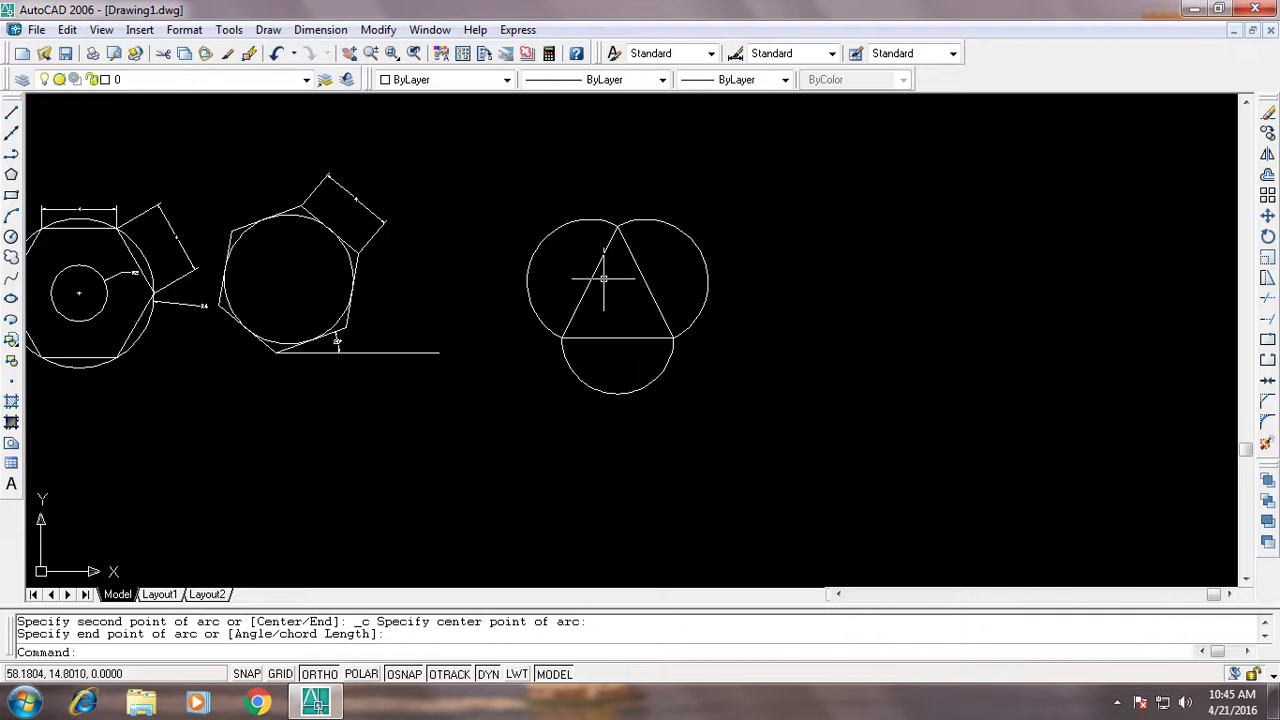
{"action": "left_click", "coordinate": [268, 29]}
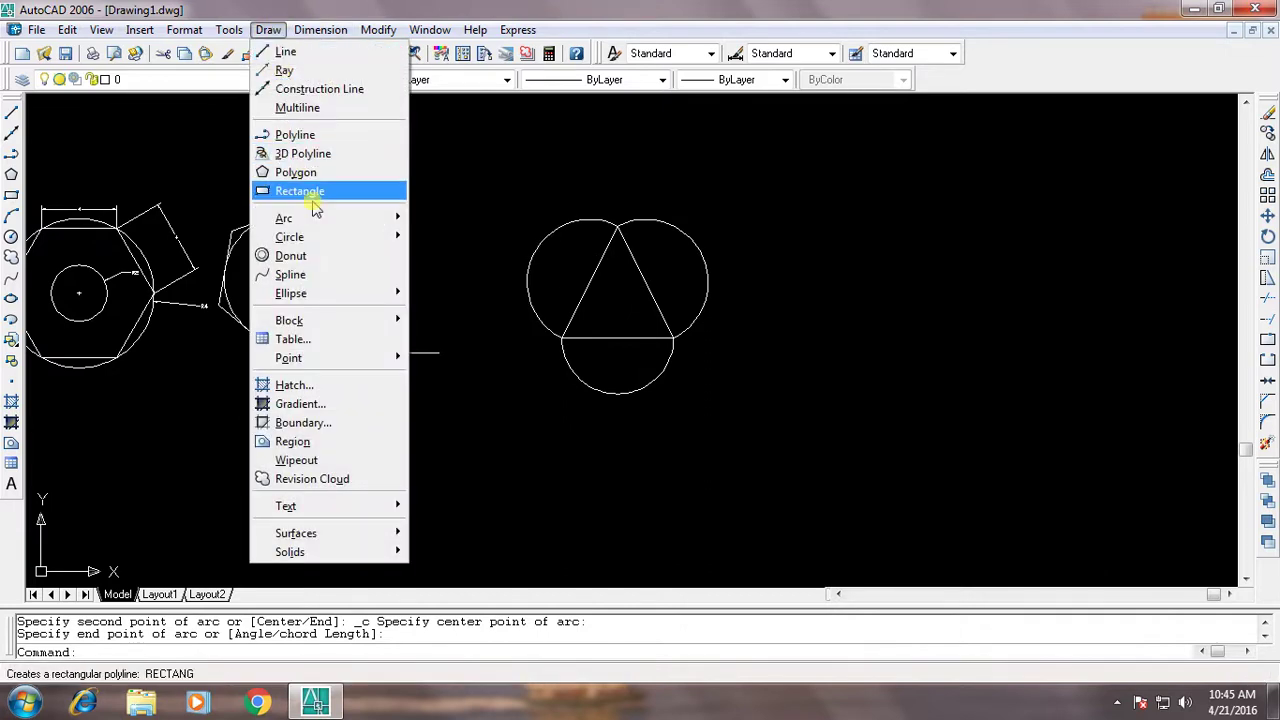
{"action": "mouse_move", "coordinate": [290, 236]}
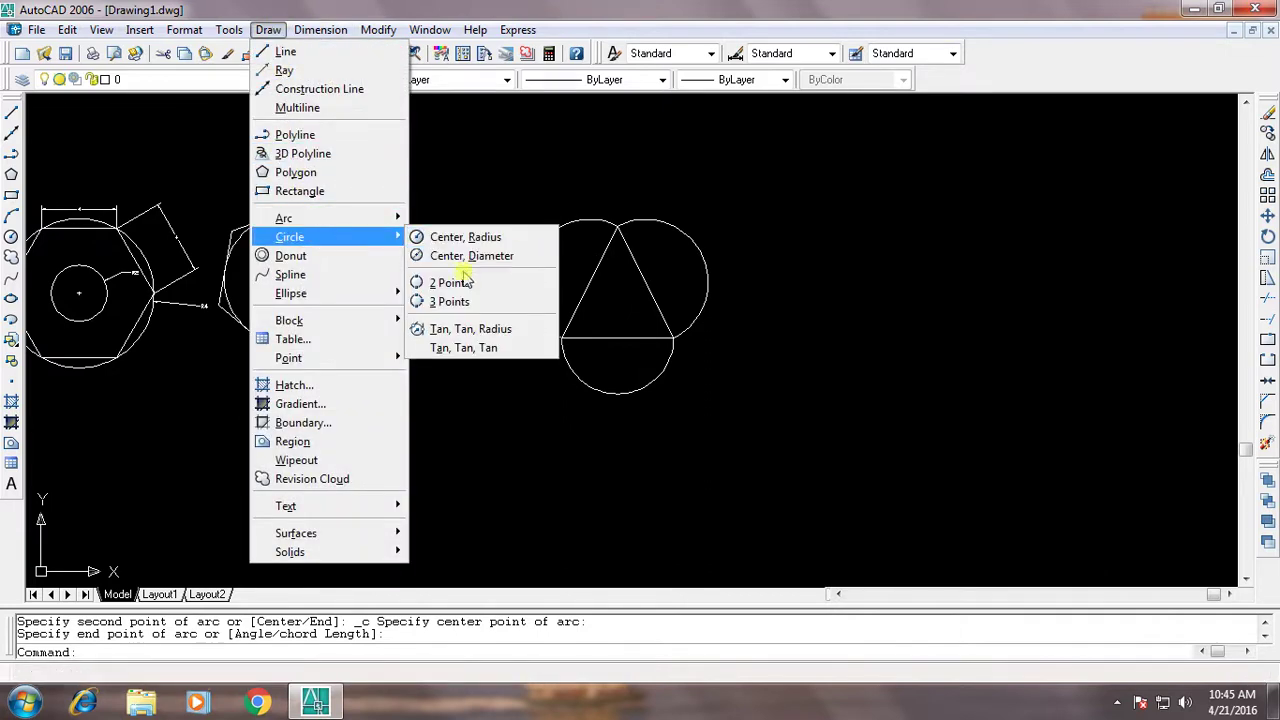
Draw three 2-point circles, one inside each of the left, right and bottom arcs
{"action": "left_click", "coordinate": [450, 282]}
{"action": "left_click", "coordinate": [531, 252]}
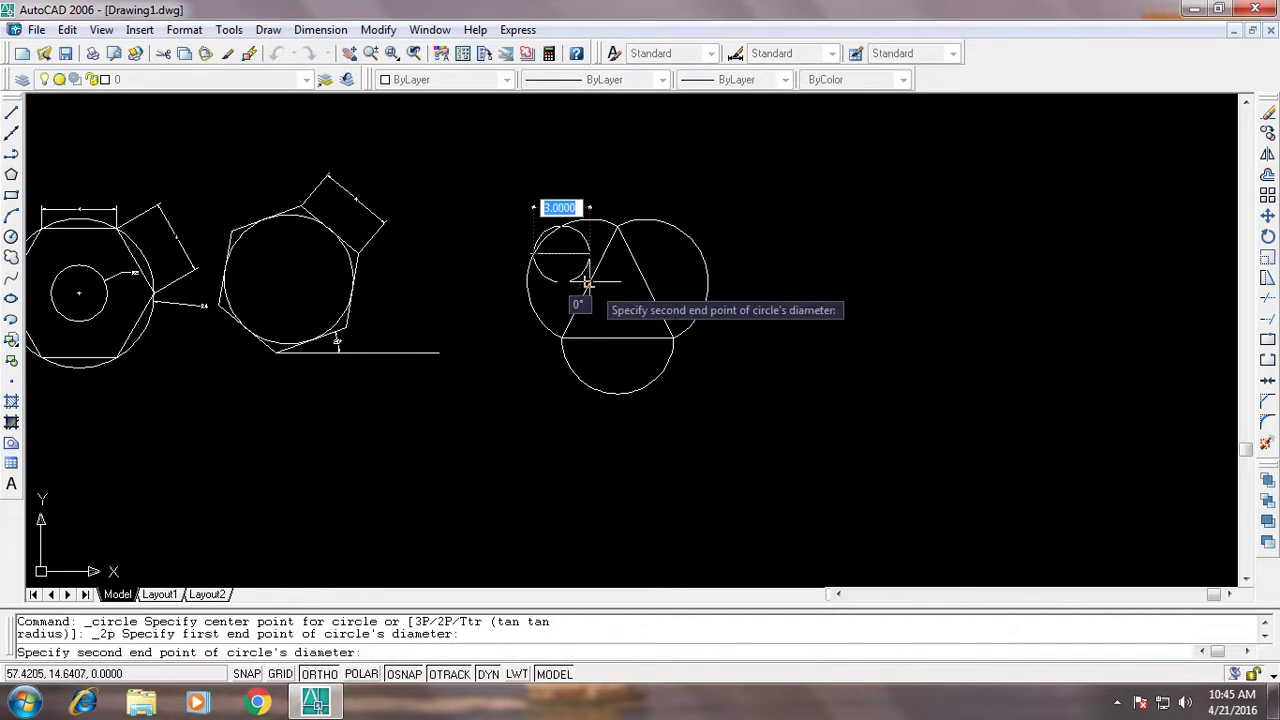
{"action": "left_click", "coordinate": [588, 283]}
{"action": "right_click", "coordinate": [780, 208]}
{"action": "left_click", "coordinate": [815, 226]}
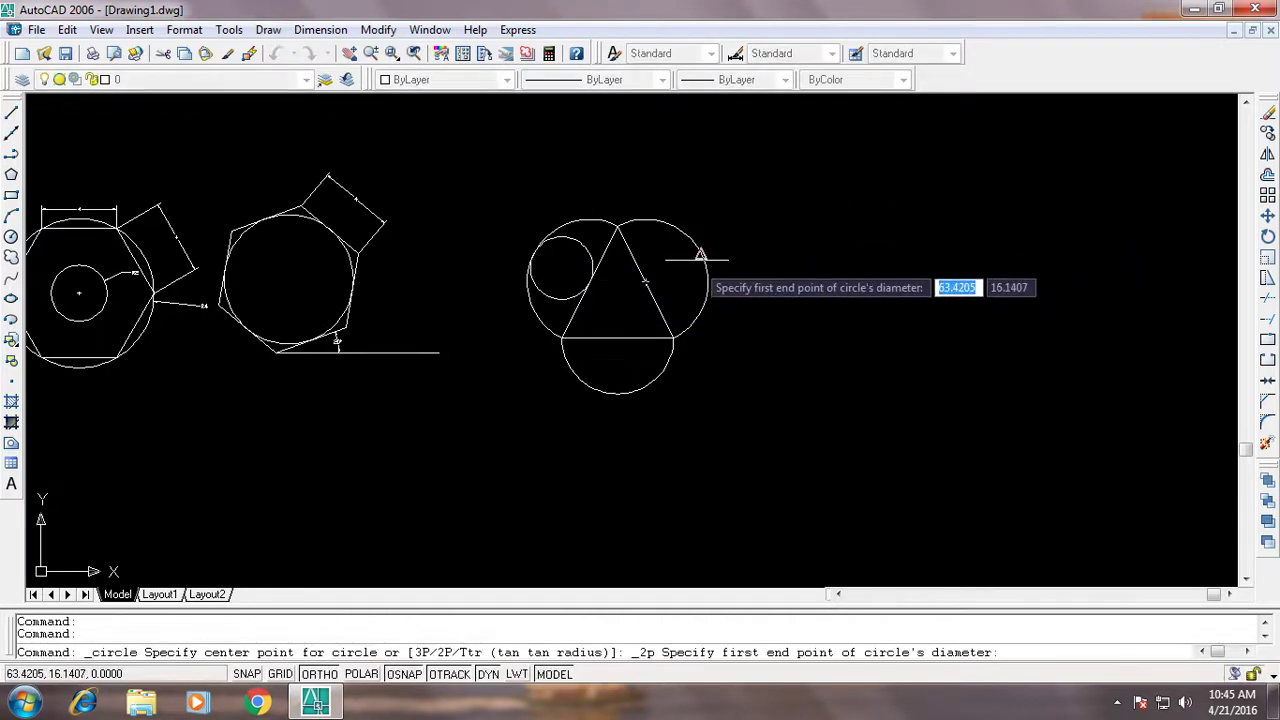
{"action": "left_click", "coordinate": [702, 257]}
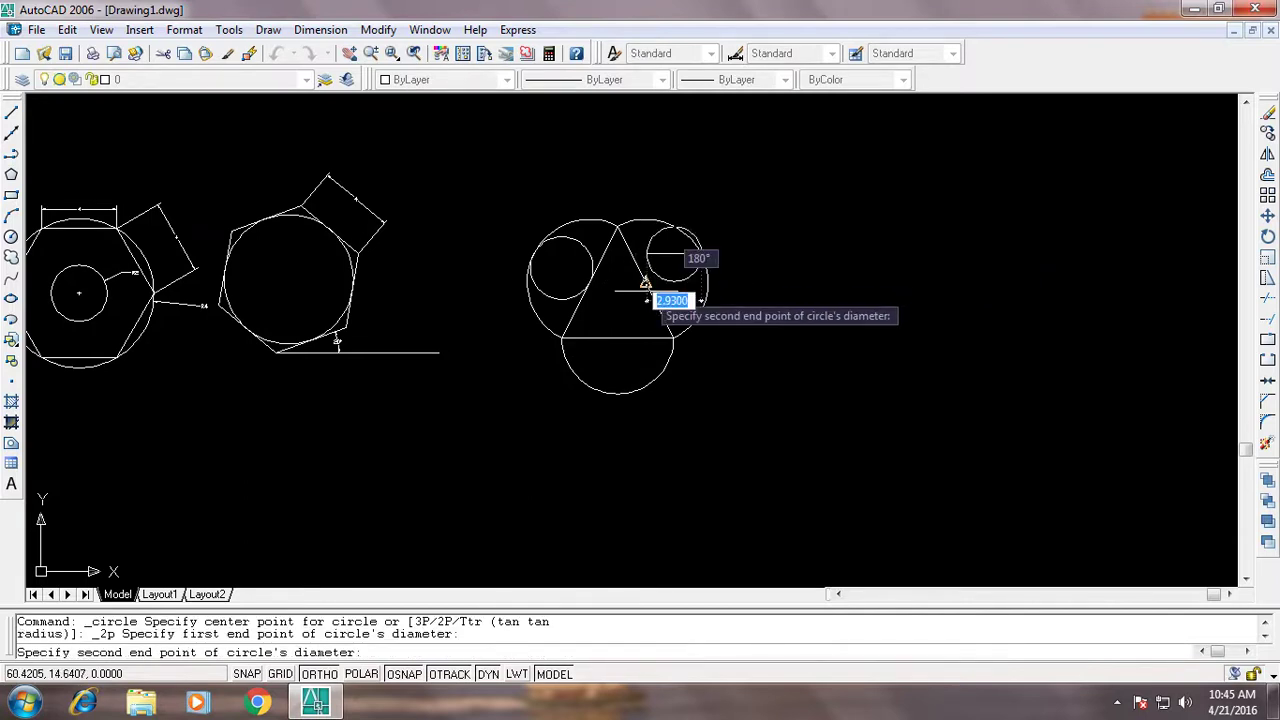
{"action": "left_click", "coordinate": [645, 285]}
{"action": "right_click", "coordinate": [847, 242]}
{"action": "left_click", "coordinate": [888, 254]}
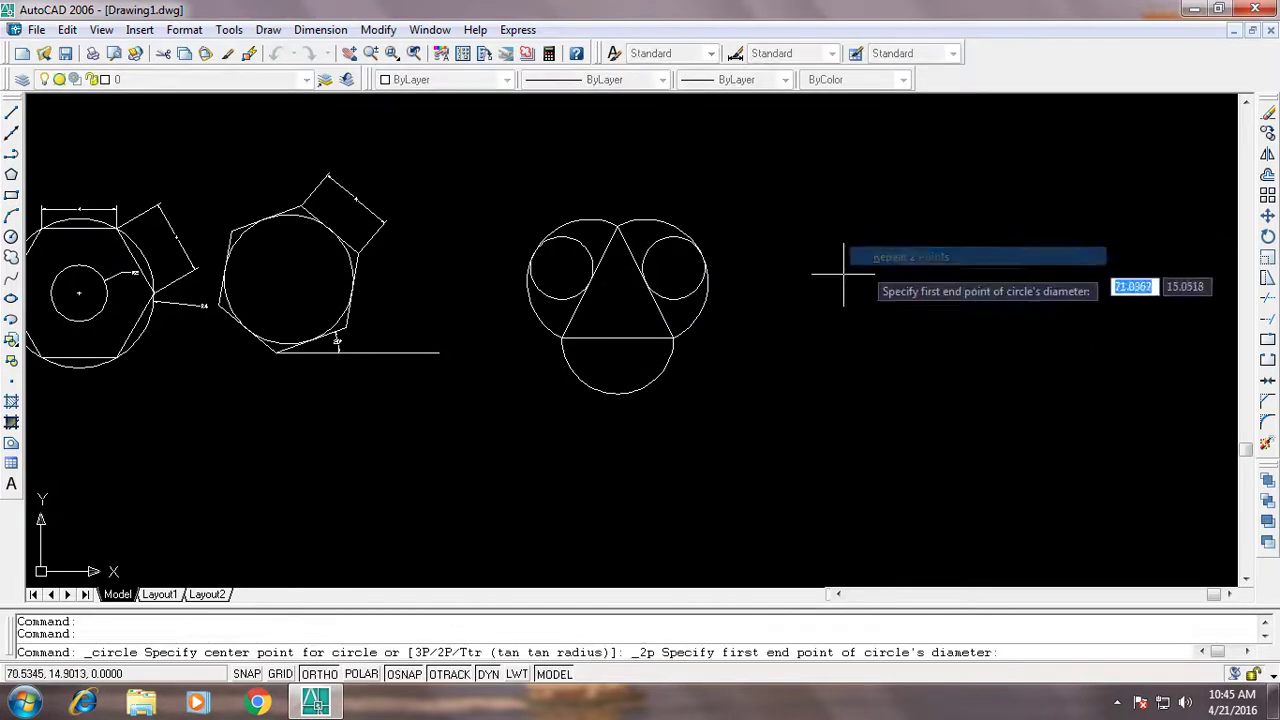
{"action": "left_click", "coordinate": [617, 340]}
{"action": "left_click", "coordinate": [616, 395]}
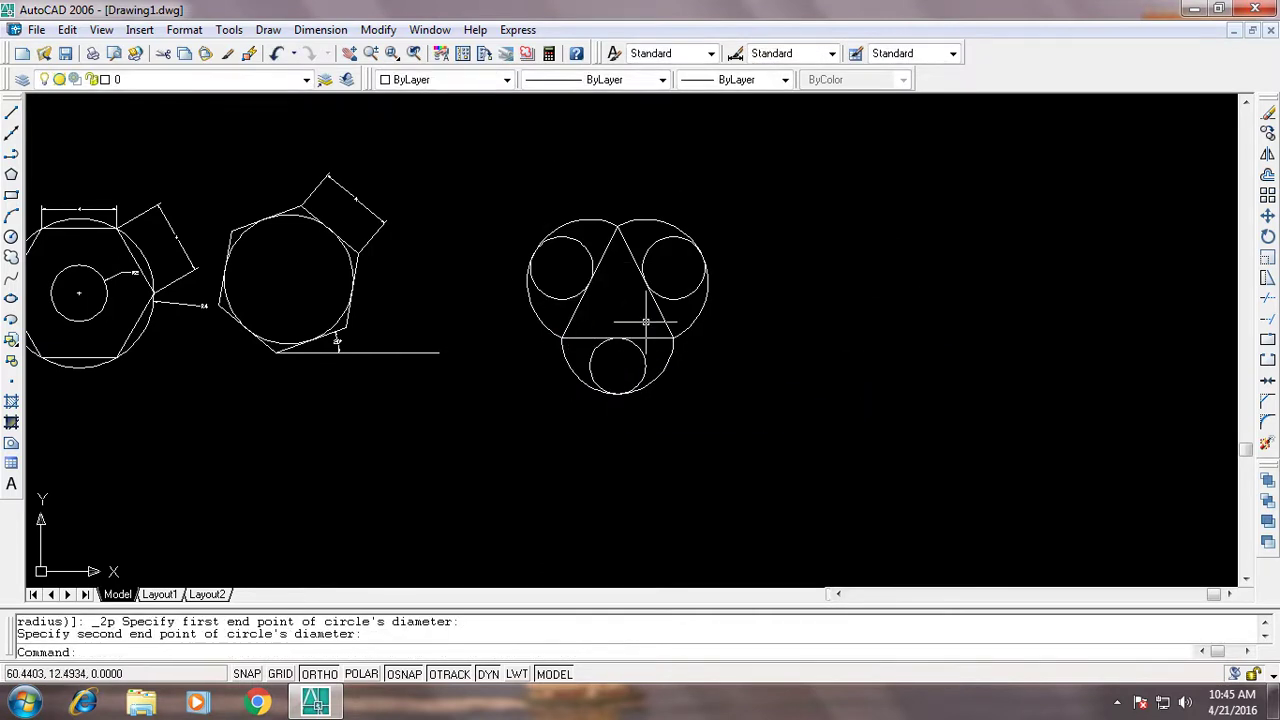
Inscribe a Tan, Tan, Tan circle touching the triangle's three sides
{"action": "left_click", "coordinate": [302, 30]}
{"action": "mouse_move", "coordinate": [290, 237]}
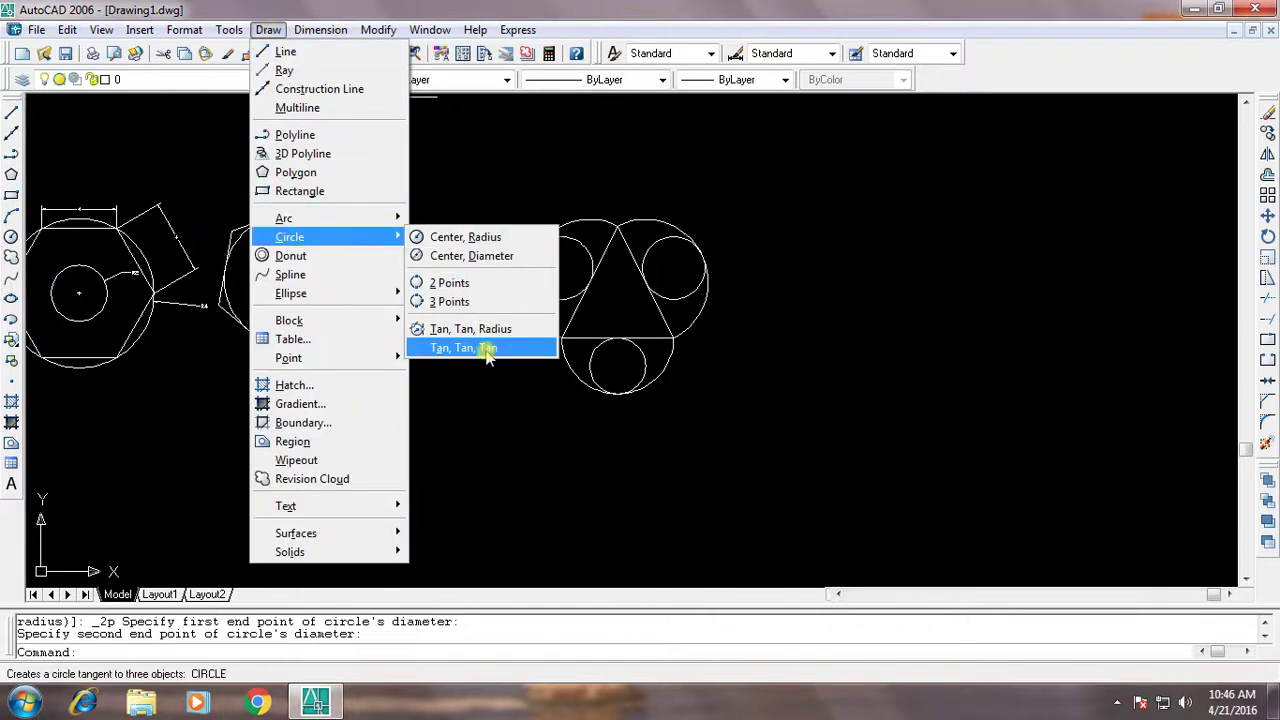
{"action": "left_click", "coordinate": [488, 350]}
{"action": "left_click", "coordinate": [584, 287]}
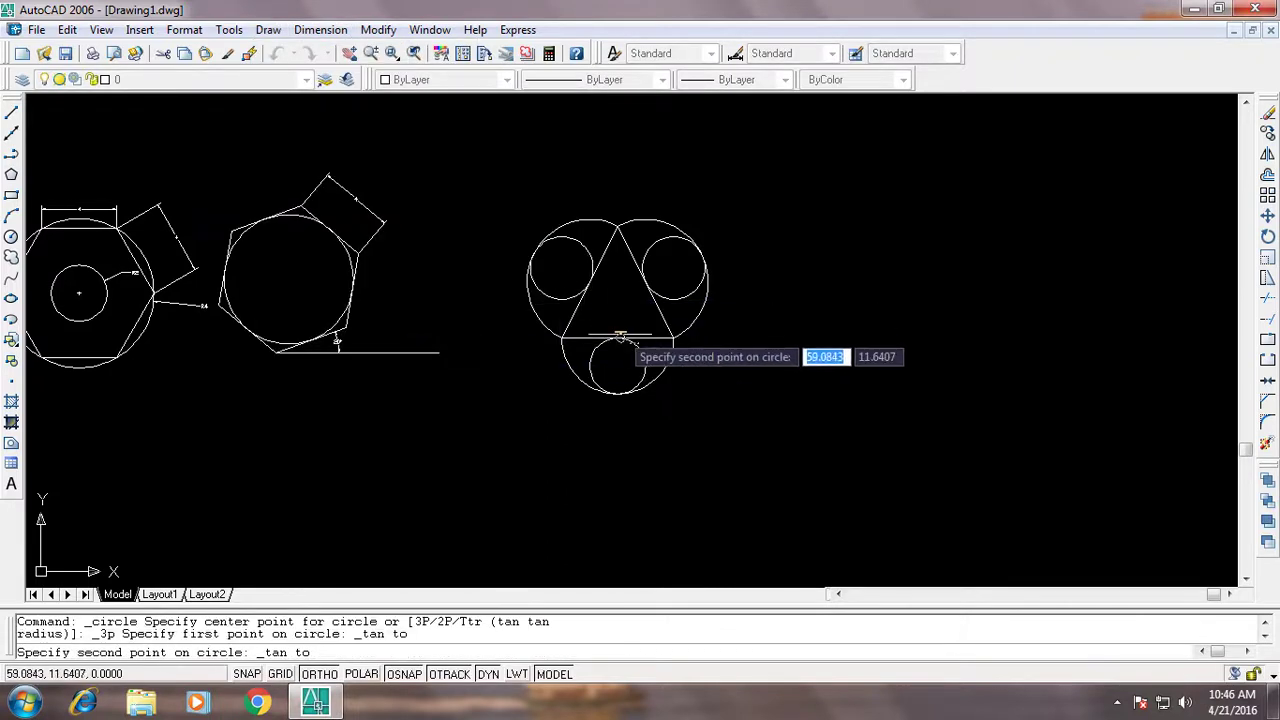
{"action": "left_click", "coordinate": [615, 342]}
{"action": "left_click", "coordinate": [645, 284]}
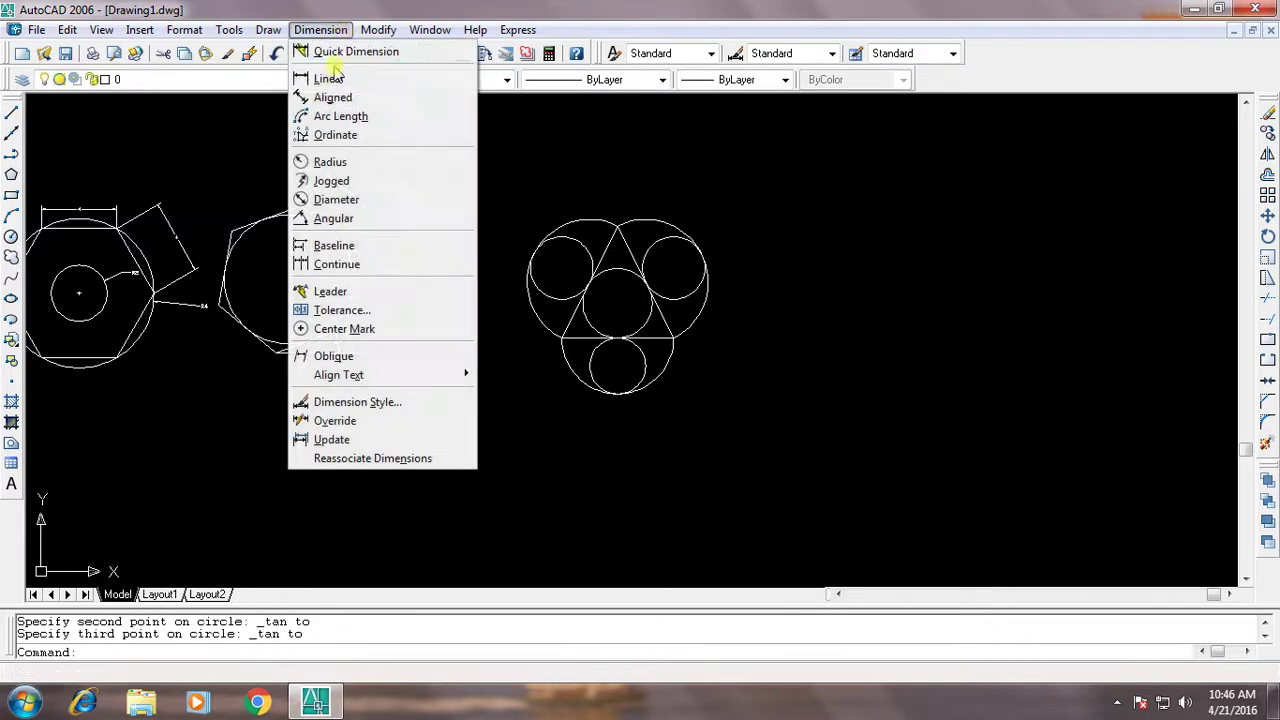
Add a linear dimension of 6 between the triangle's two base corners, placed below the figure
{"action": "left_click", "coordinate": [330, 78]}
{"action": "left_click", "coordinate": [561, 337]}
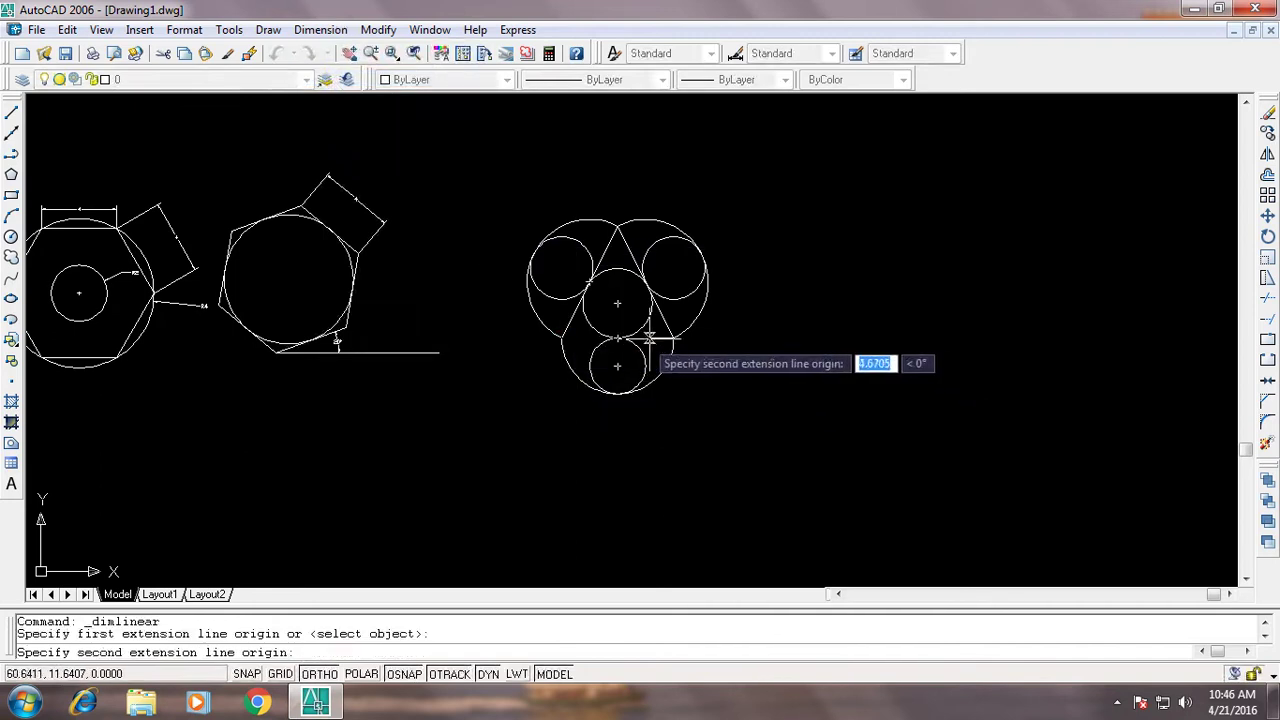
{"action": "left_click", "coordinate": [672, 338]}
{"action": "left_click", "coordinate": [630, 424]}
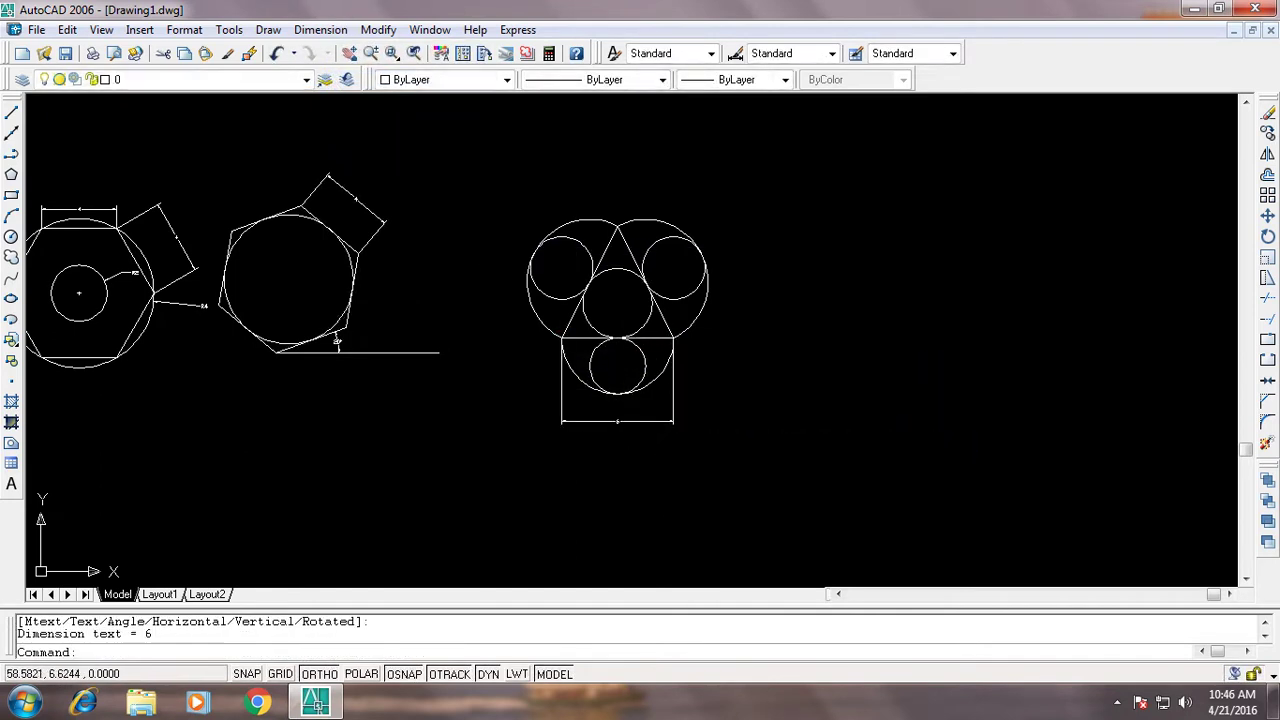
{"action": "scroll", "coordinate": [610, 432], "scroll_direction": "up", "scroll_amount": 9}
{"action": "scroll", "coordinate": [610, 432], "scroll_direction": "down", "scroll_amount": 10}
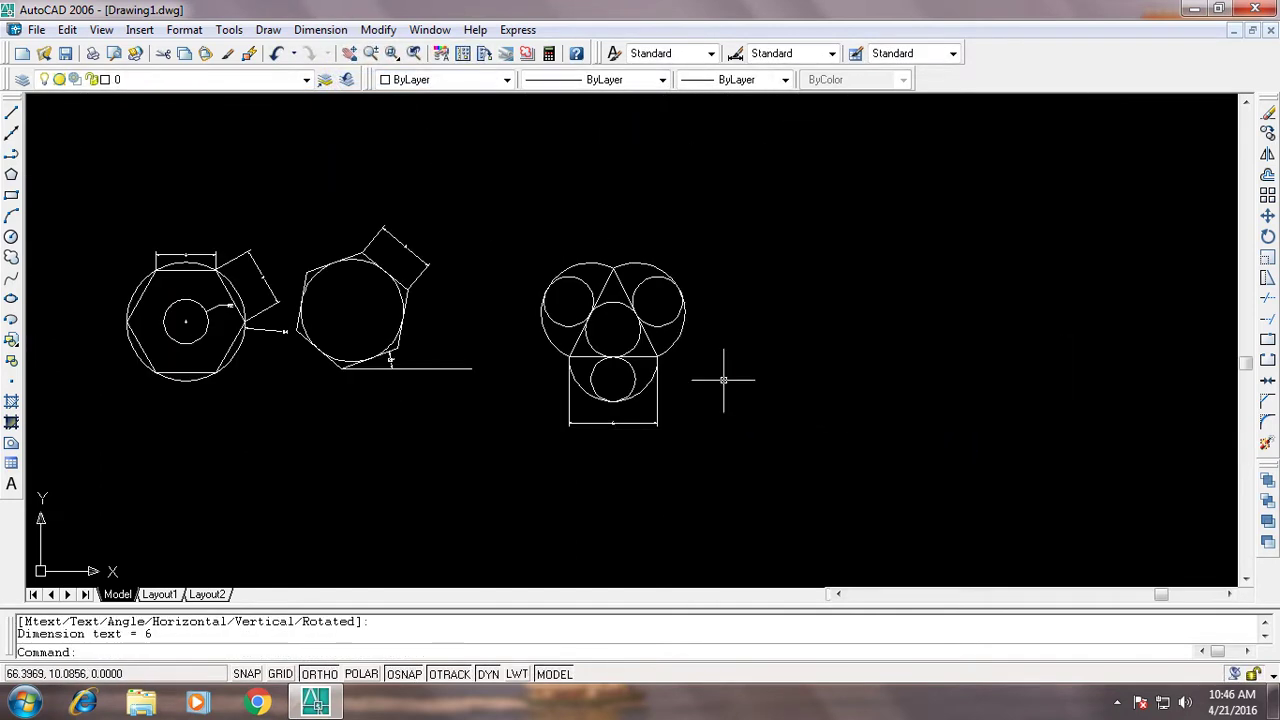
{"action": "middle_click_drag", "start_coordinate": [723, 380], "coordinate": [391, 302]}
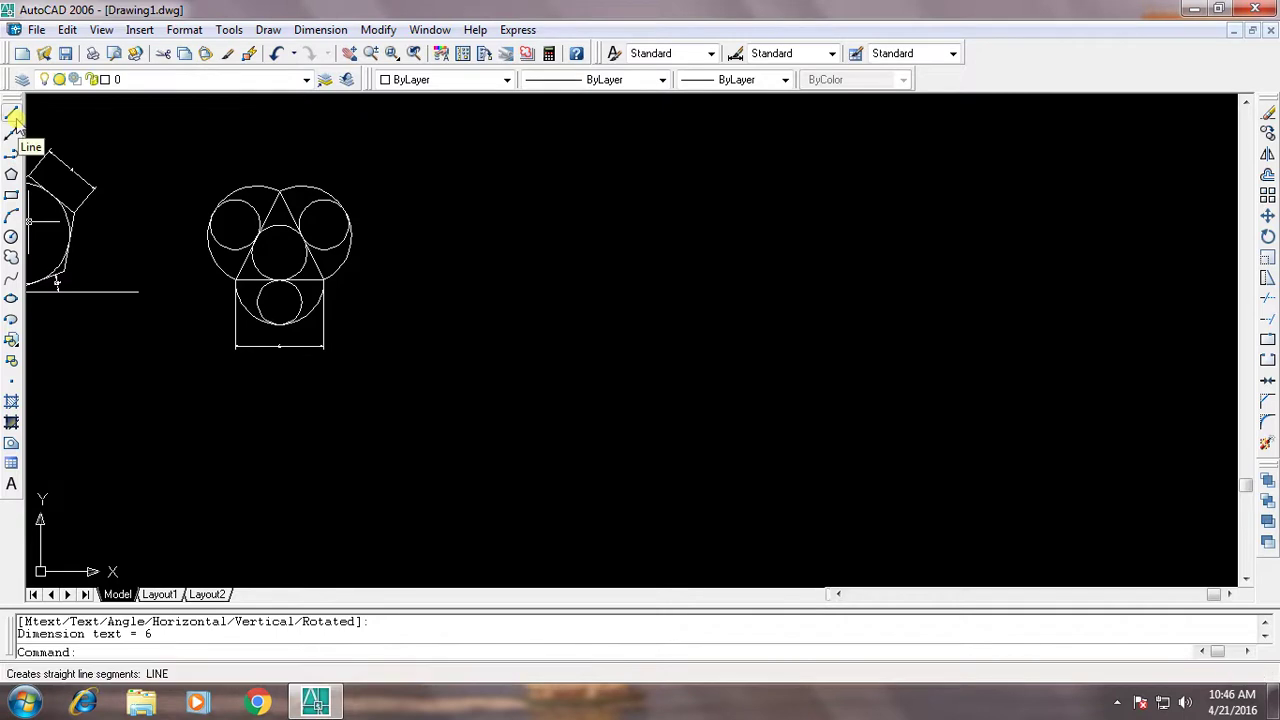
Draw a square with LINE from a picked corner, entering 8 for each side
{"action": "type", "text": "l"}
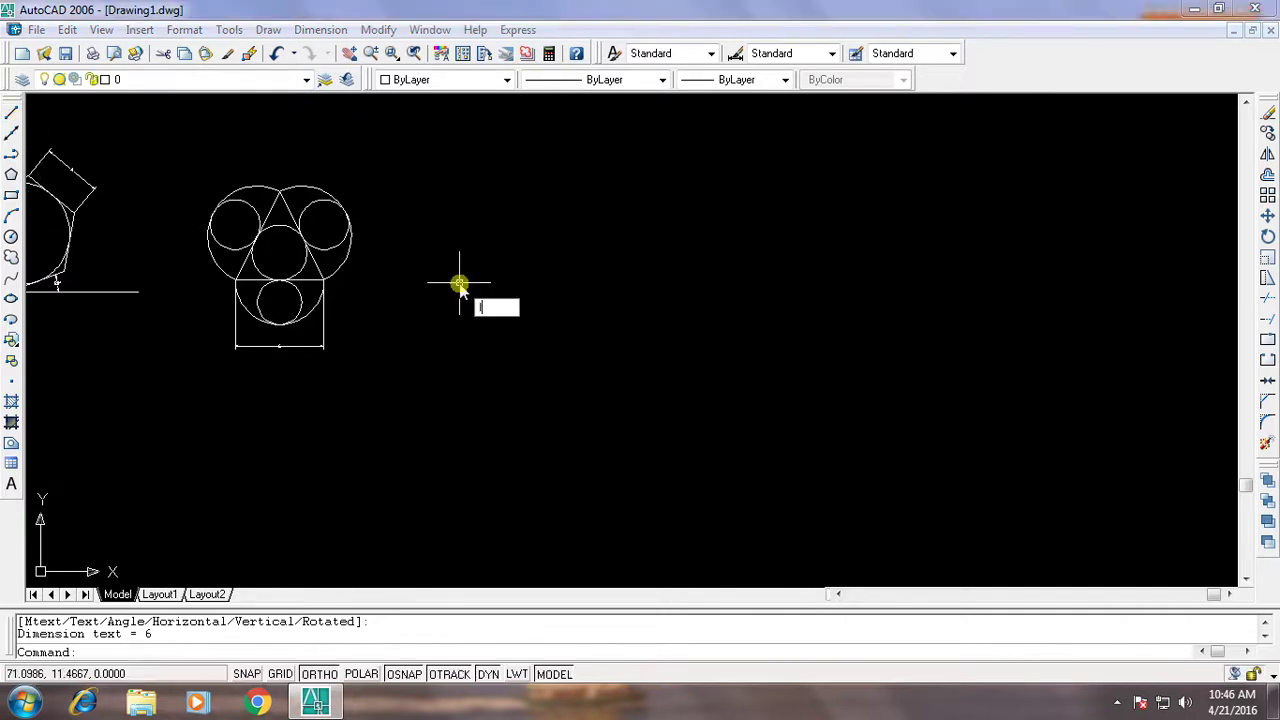
{"action": "key", "text": "Return"}
{"action": "left_click", "coordinate": [567, 360]}
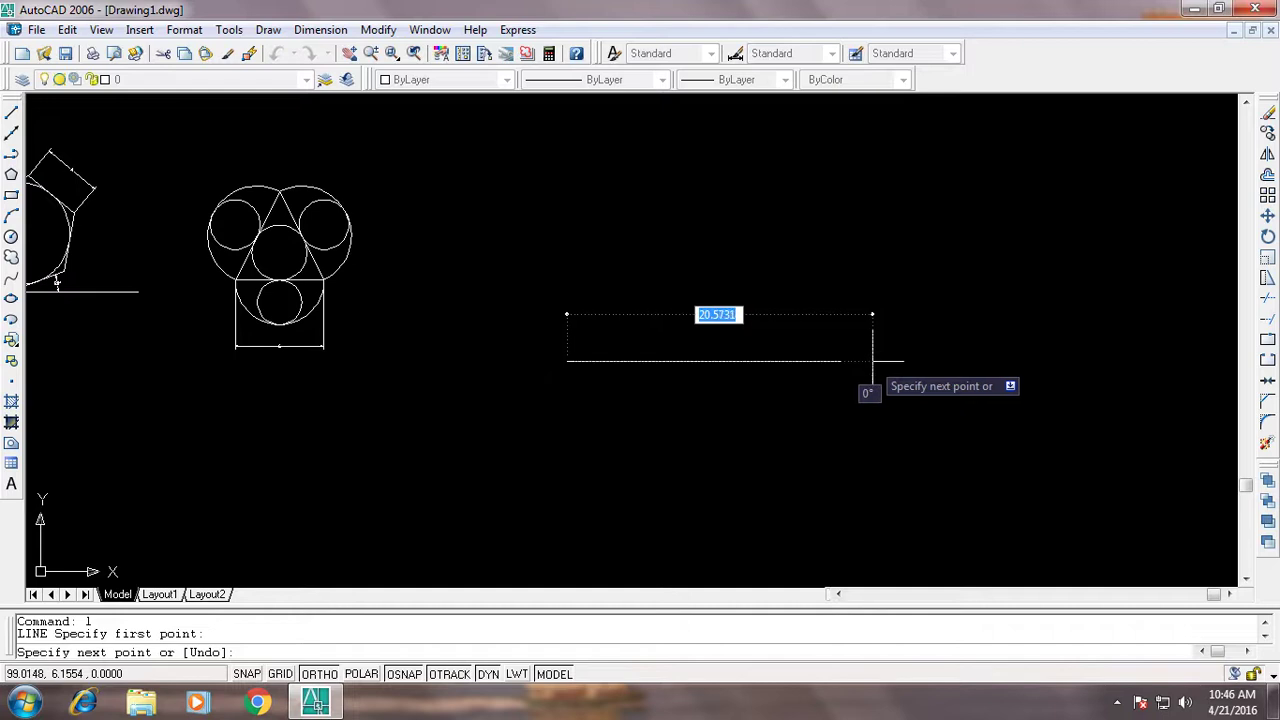
{"action": "type", "text": "8"}
{"action": "key", "text": "Return"}
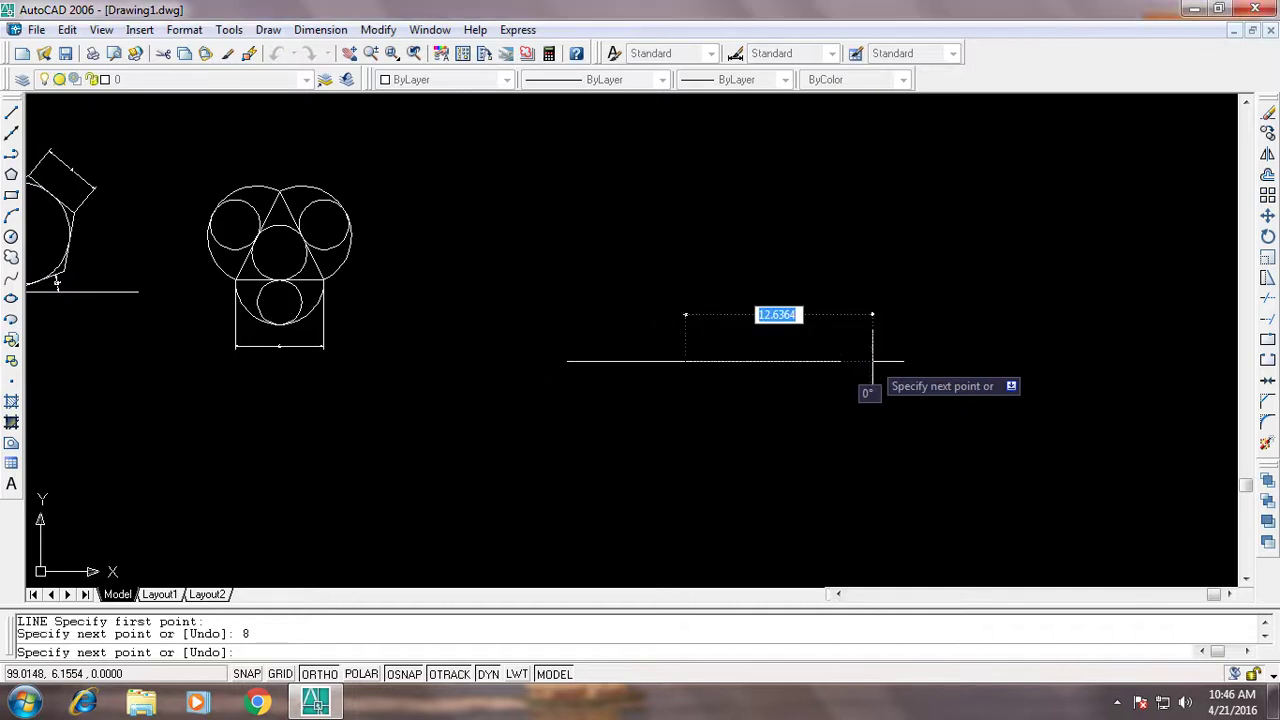
{"action": "type", "text": "8"}
{"action": "key", "text": "Return"}
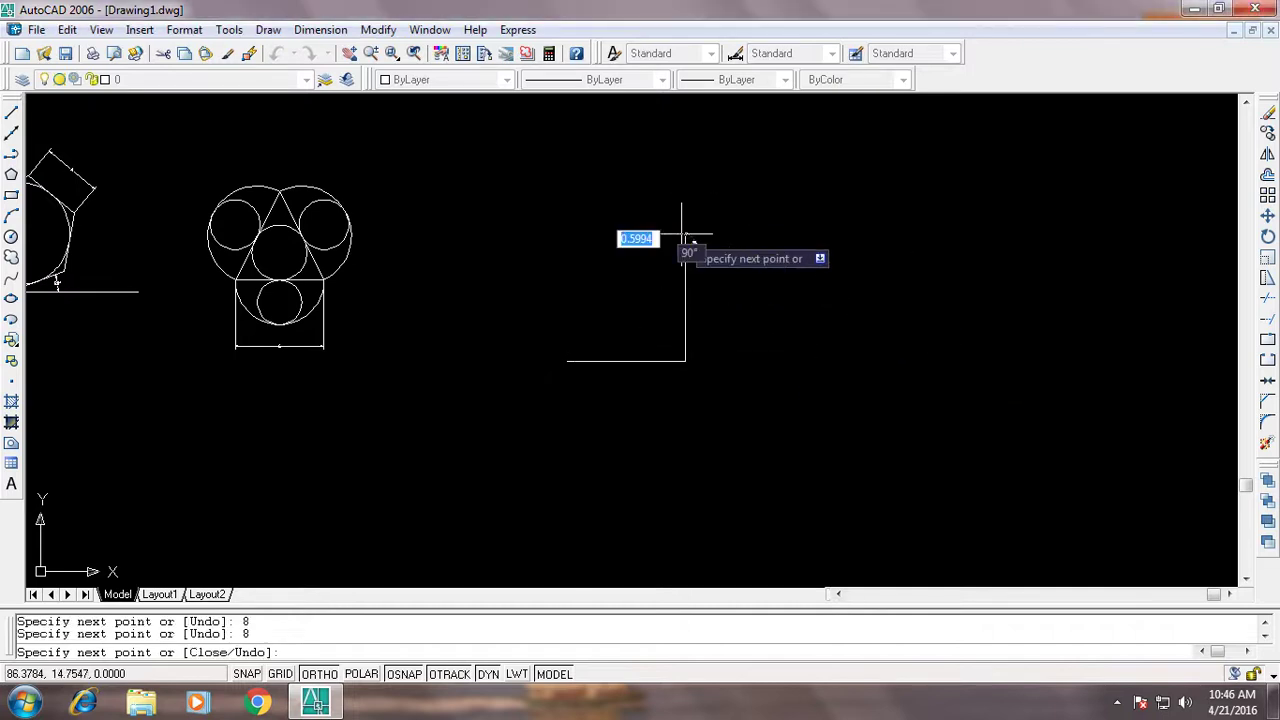
{"action": "type", "text": "8"}
{"action": "key", "text": "Return"}
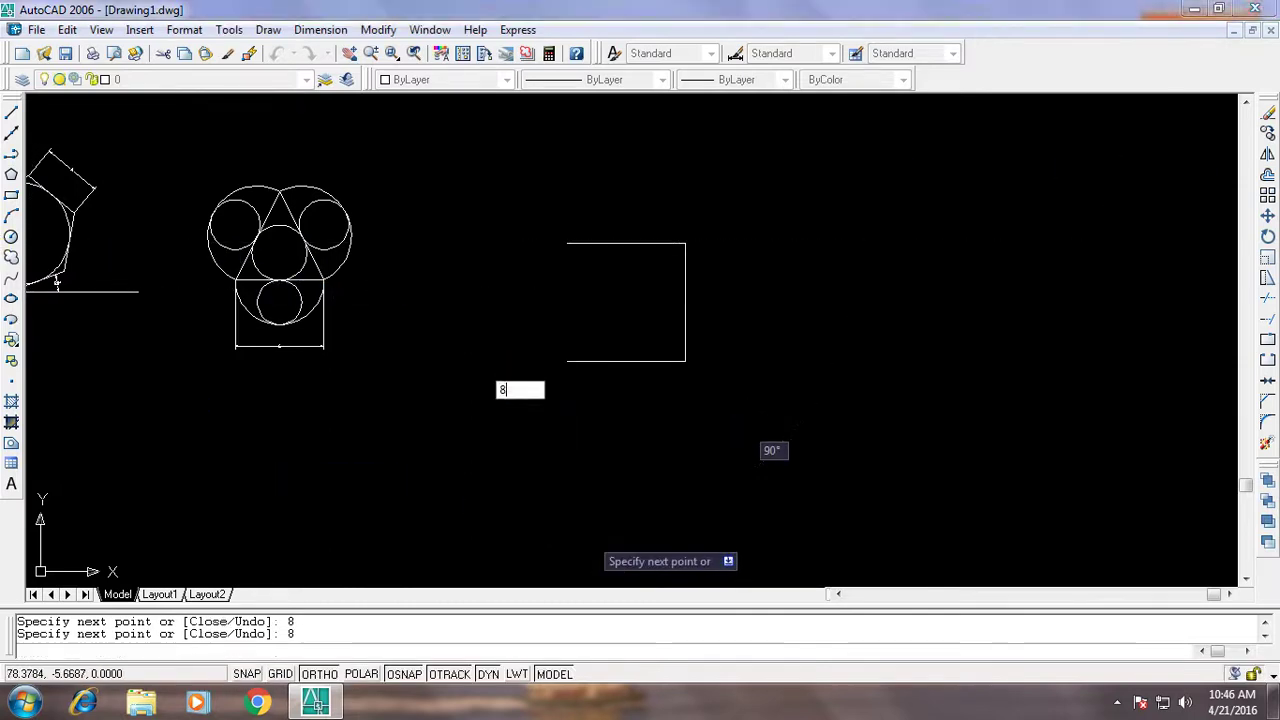
{"action": "key", "text": "Escape"}
{"action": "scroll", "coordinate": [634, 323], "scroll_direction": "up", "scroll_amount": 2}
{"action": "scroll", "coordinate": [634, 323], "scroll_direction": "up", "scroll_amount": 3}
Draw the top-left to bottom-right and top-right to bottom-left diagonals of the 8-unit square
{"action": "middle_click_drag", "start_coordinate": [630, 335], "coordinate": [550, 408]}
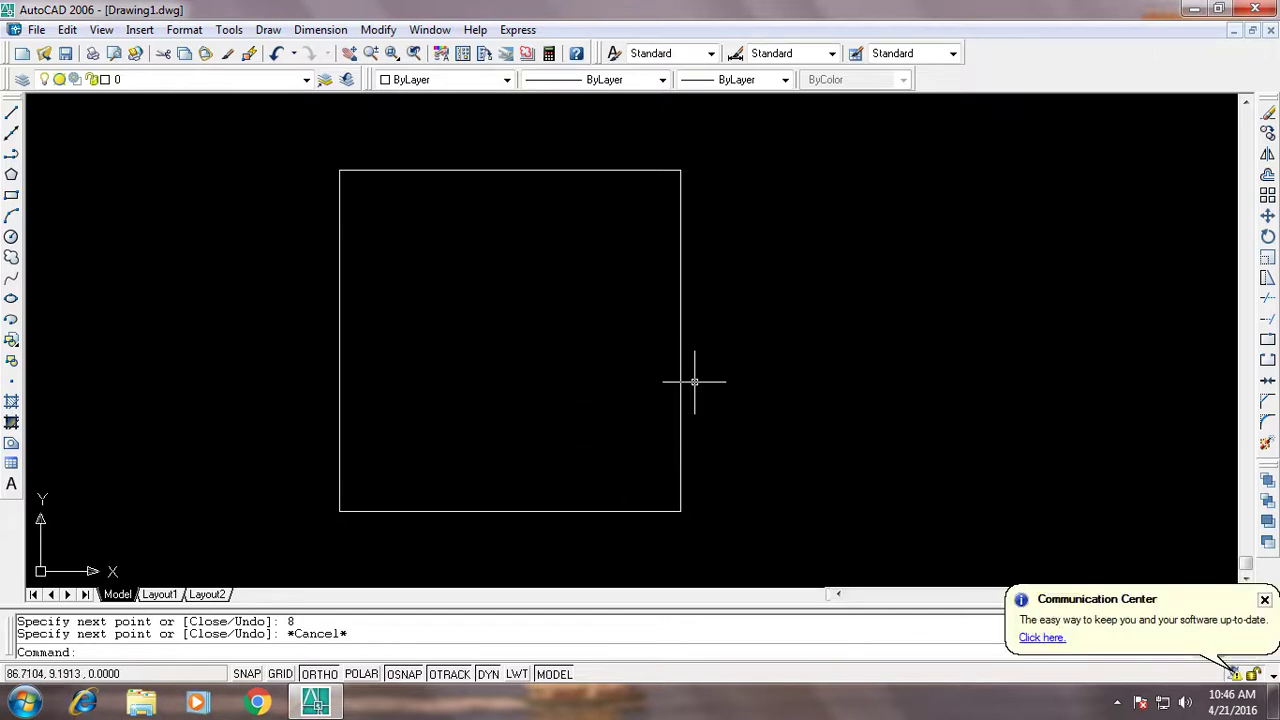
{"action": "type", "text": "l"}
{"action": "key", "text": "Return"}
{"action": "left_click", "coordinate": [340, 170]}
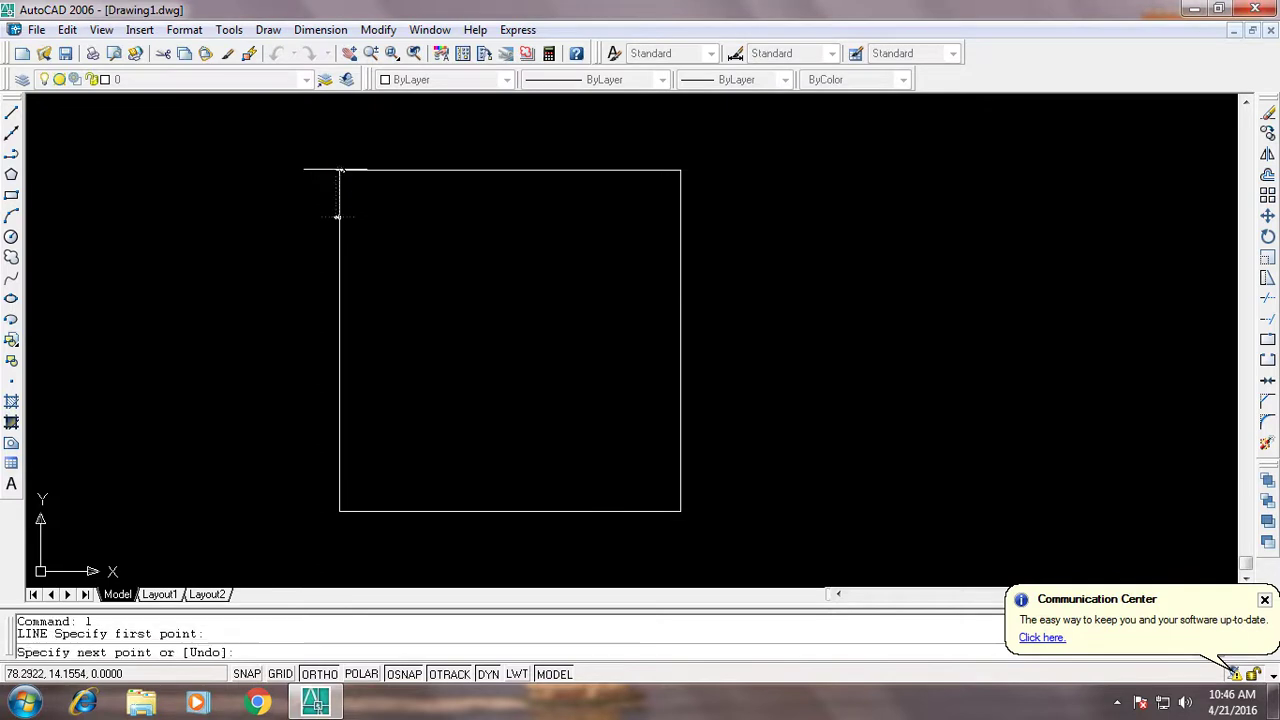
{"action": "left_click", "coordinate": [681, 511]}
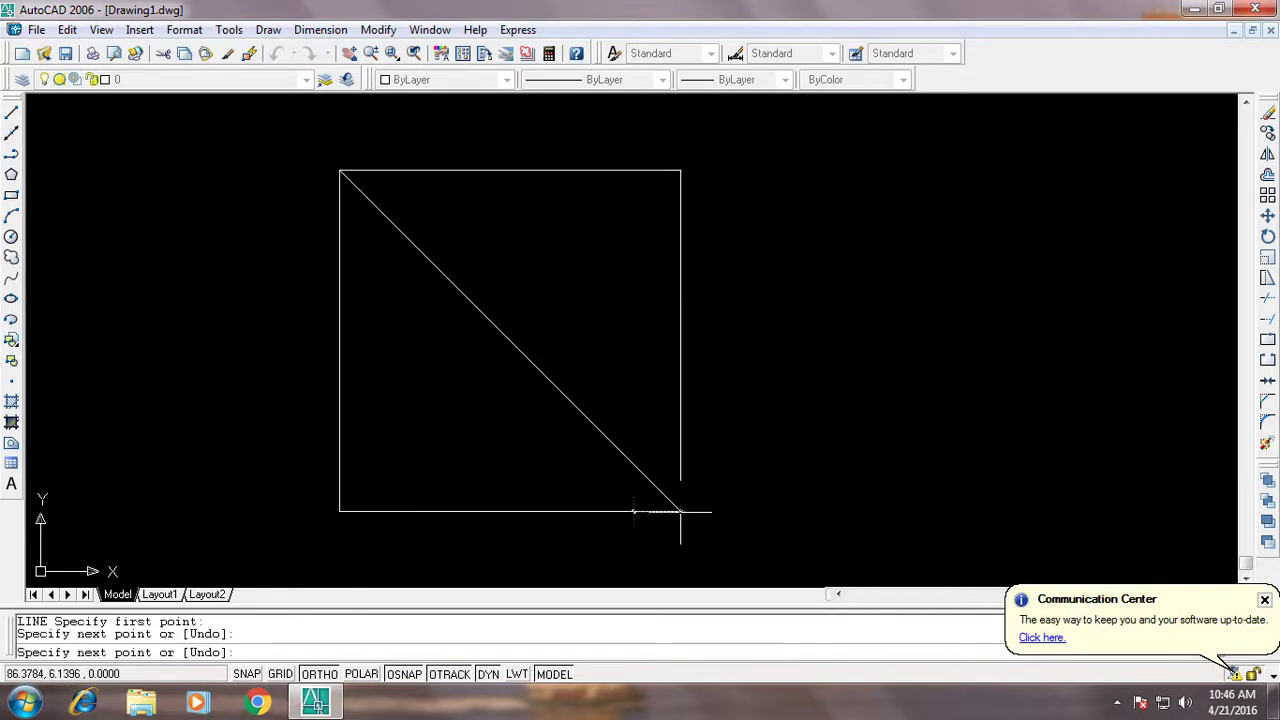
{"action": "key", "text": "Escape"}
{"action": "right_click", "coordinate": [827, 330]}
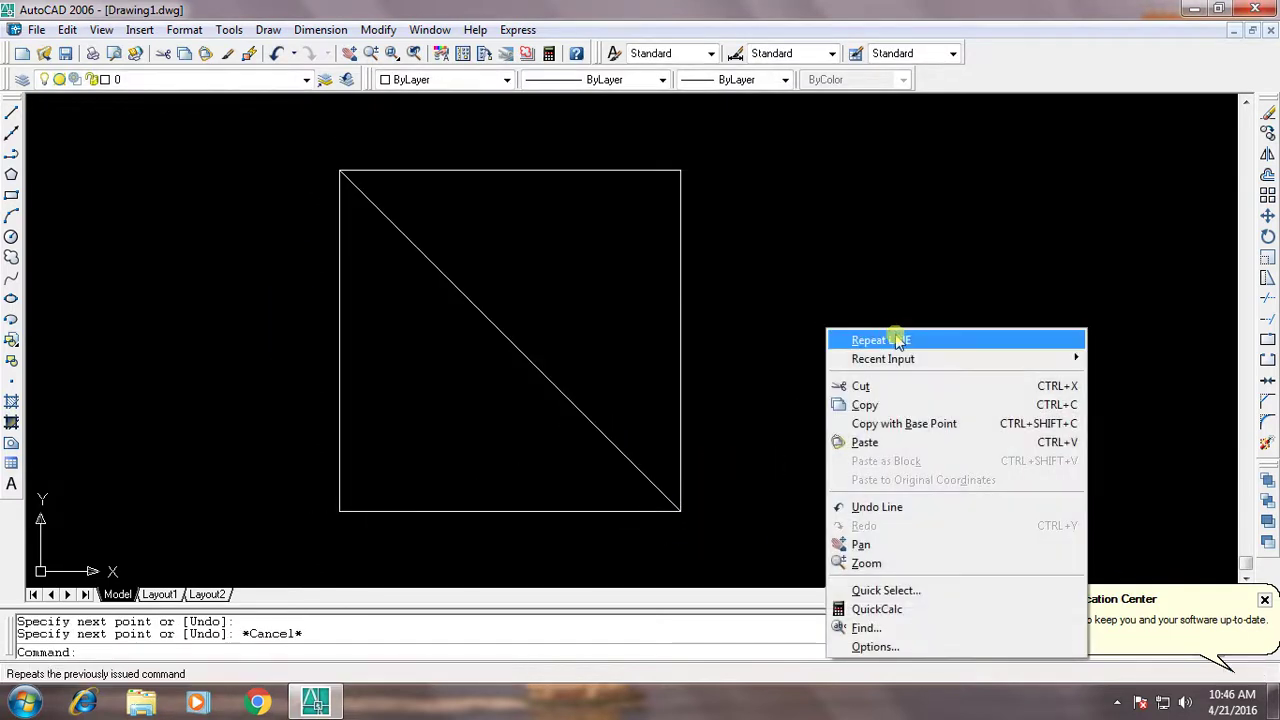
{"action": "left_click", "coordinate": [897, 341]}
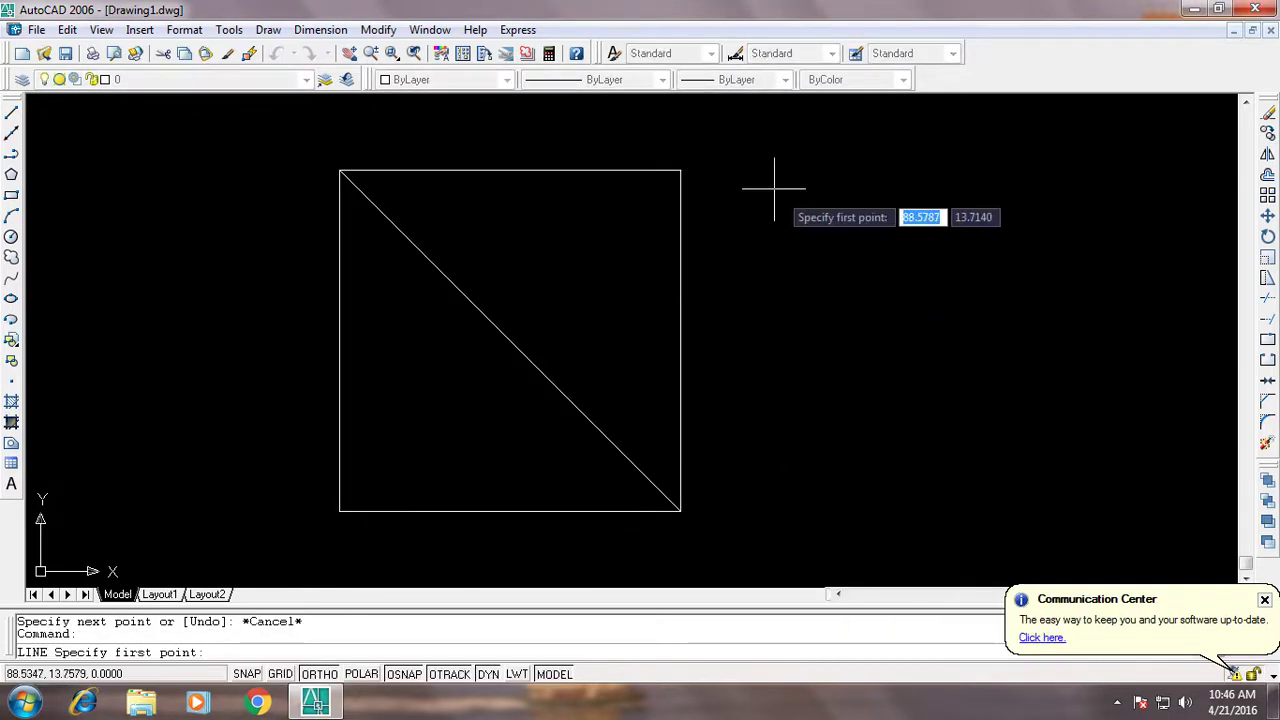
{"action": "left_click", "coordinate": [680, 170]}
{"action": "left_click", "coordinate": [340, 511]}
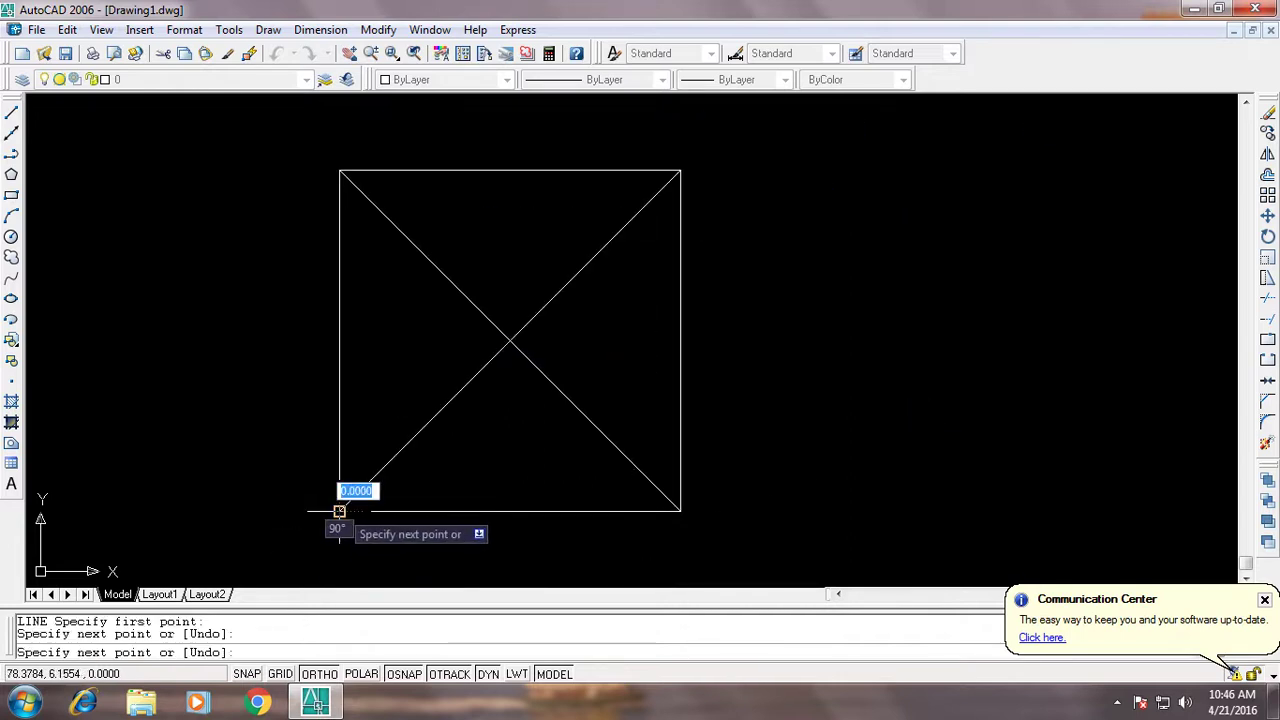
{"action": "key", "text": "Escape"}
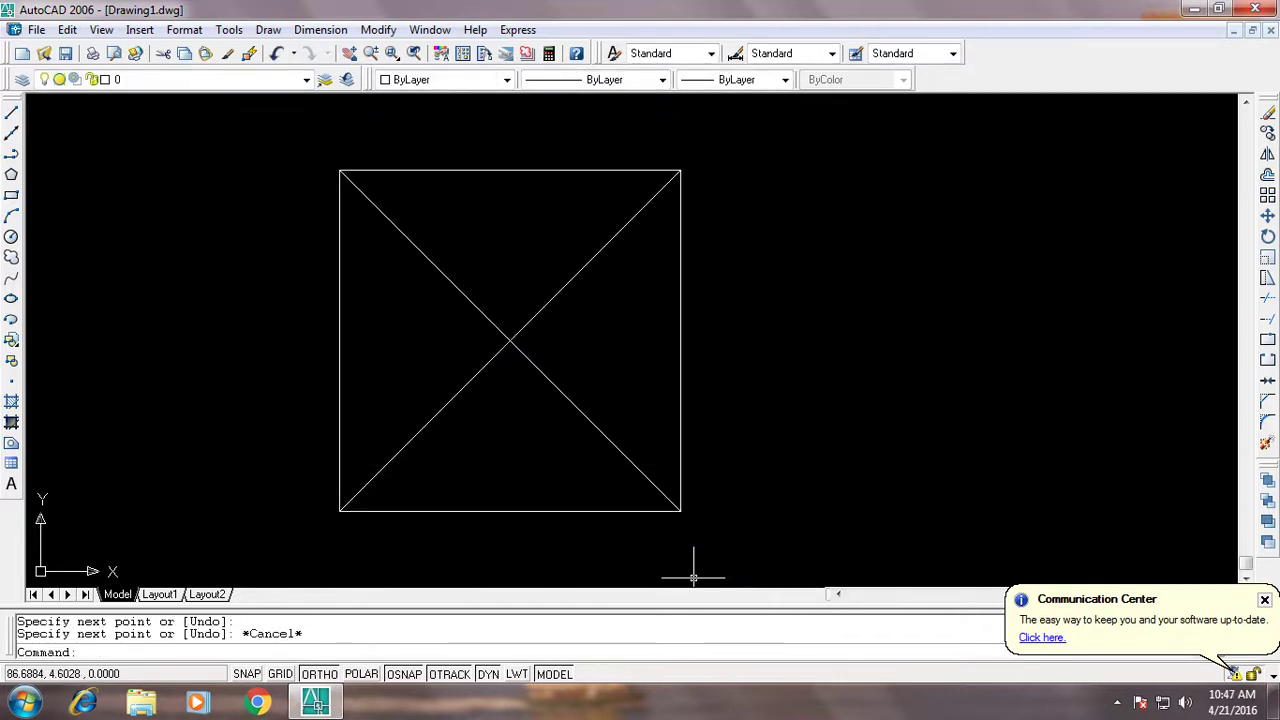
Draw a Tan, Tan, Tan circle touching both diagonals and the square's top side
{"action": "left_click", "coordinate": [283, 34]}
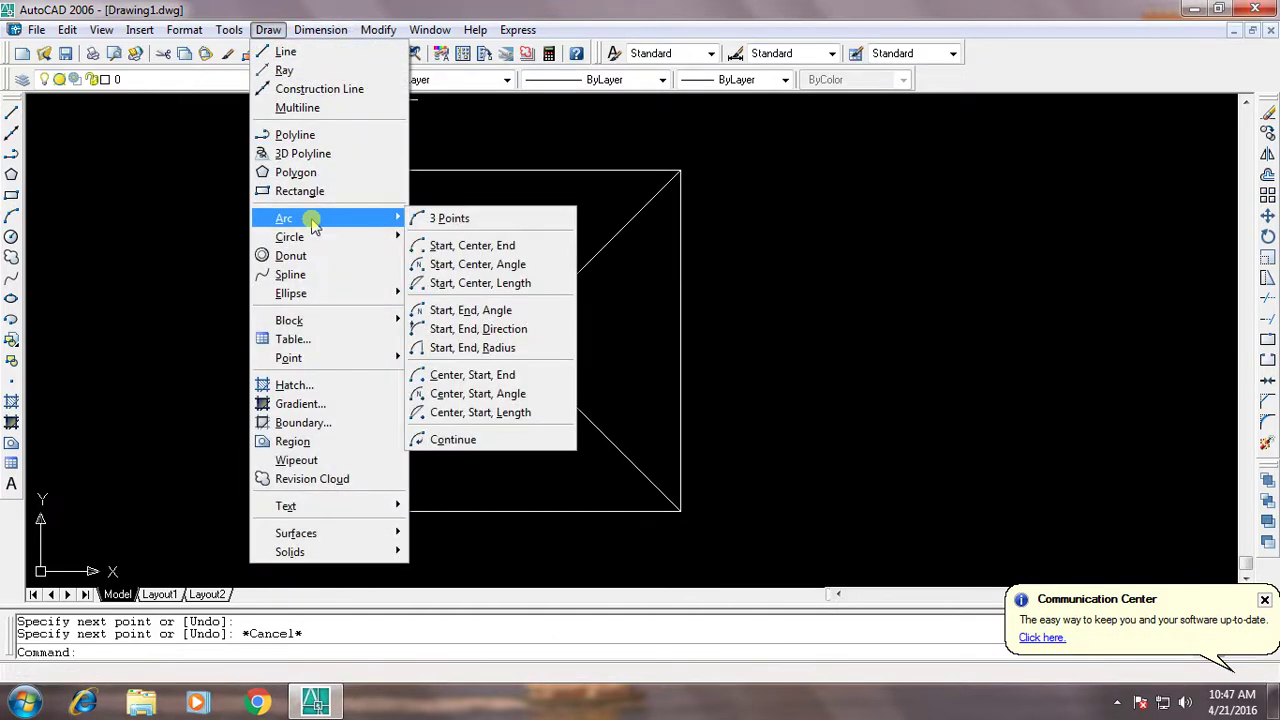
{"action": "mouse_move", "coordinate": [290, 237]}
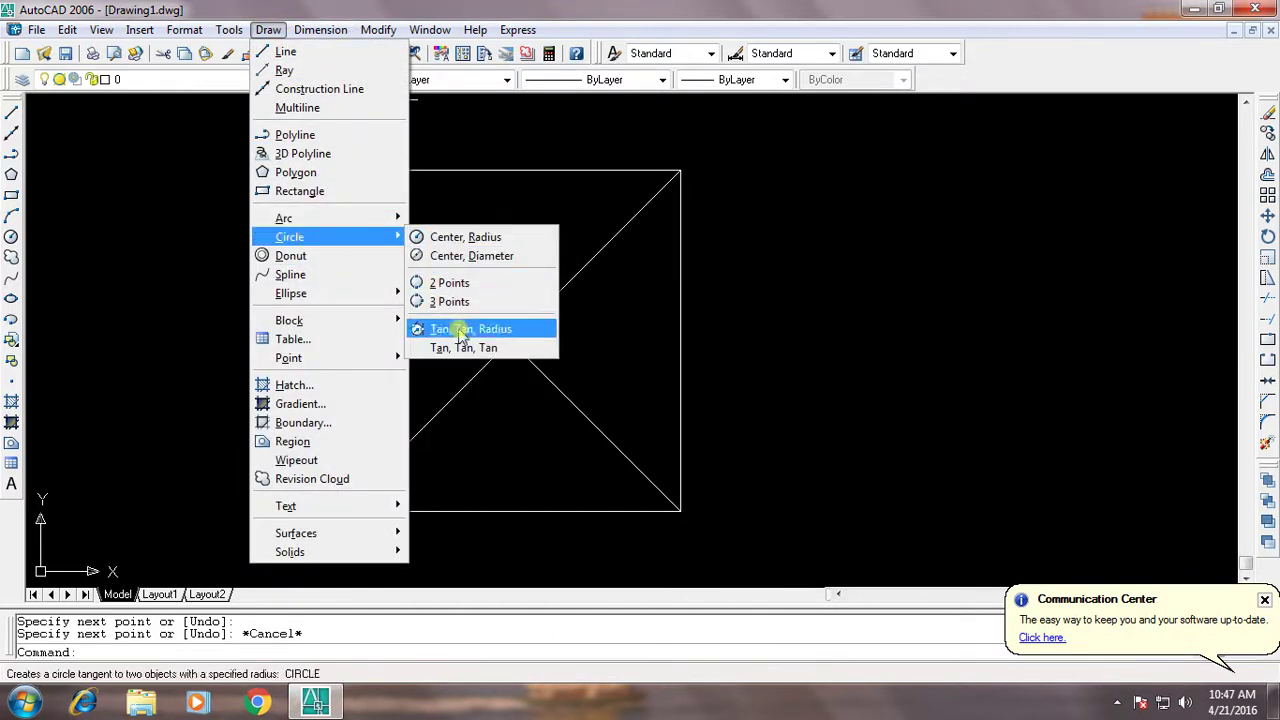
{"action": "left_click", "coordinate": [463, 347]}
{"action": "left_click", "coordinate": [512, 171]}
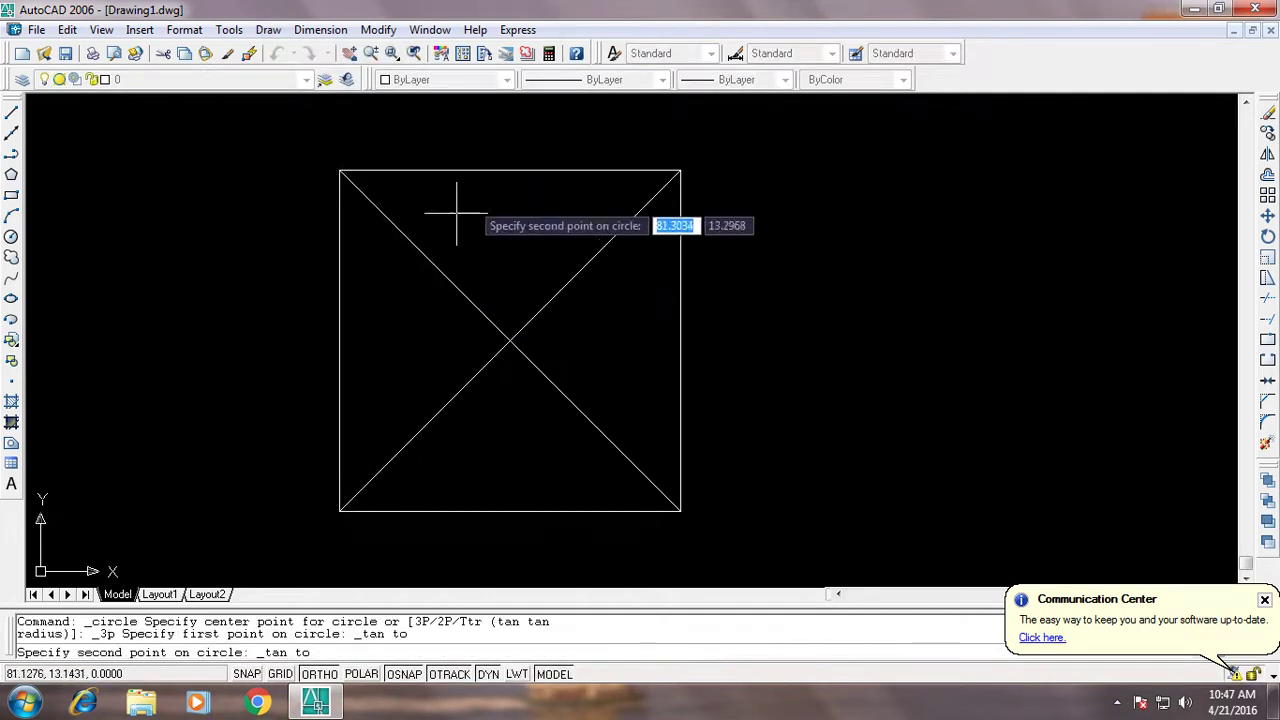
{"action": "left_click", "coordinate": [429, 258]}
{"action": "left_click", "coordinate": [593, 259]}
Draw the left circle tangent to both diagonals and the left side, discarding a misplaced attempt
{"action": "right_click", "coordinate": [782, 207]}
{"action": "left_click", "coordinate": [820, 220]}
{"action": "left_click", "coordinate": [443, 276]}
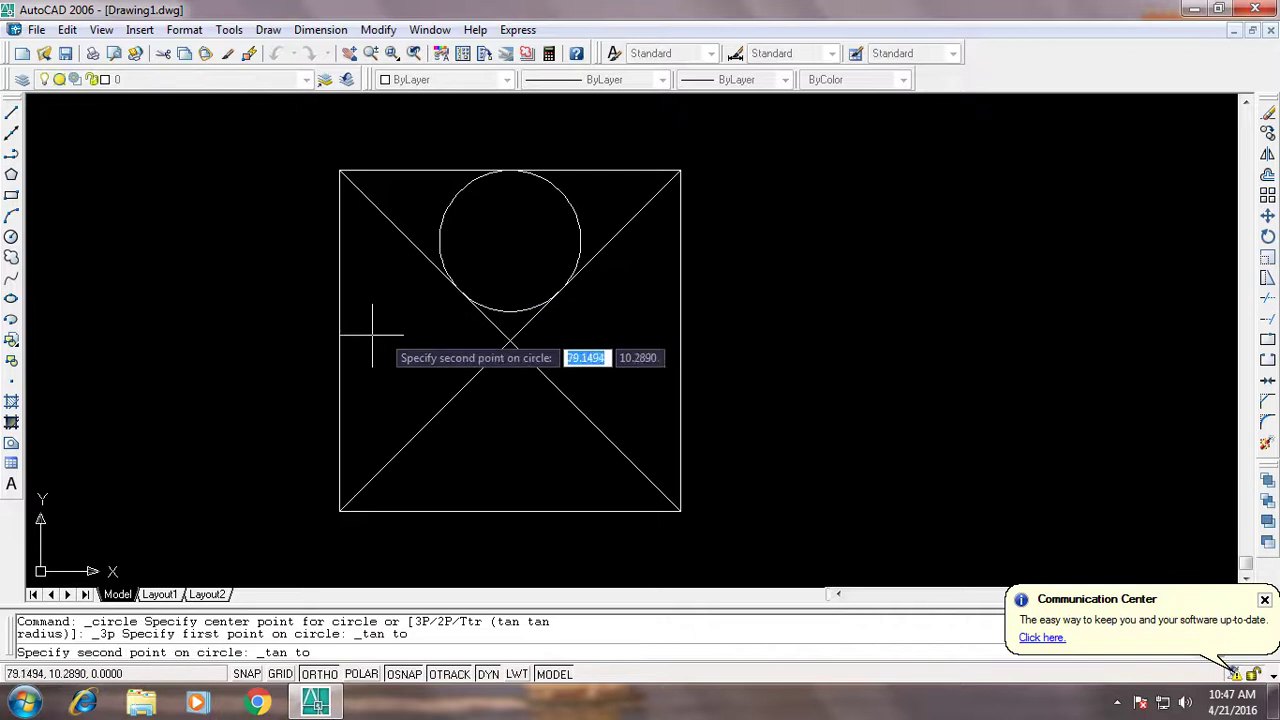
{"action": "left_click", "coordinate": [335, 346]}
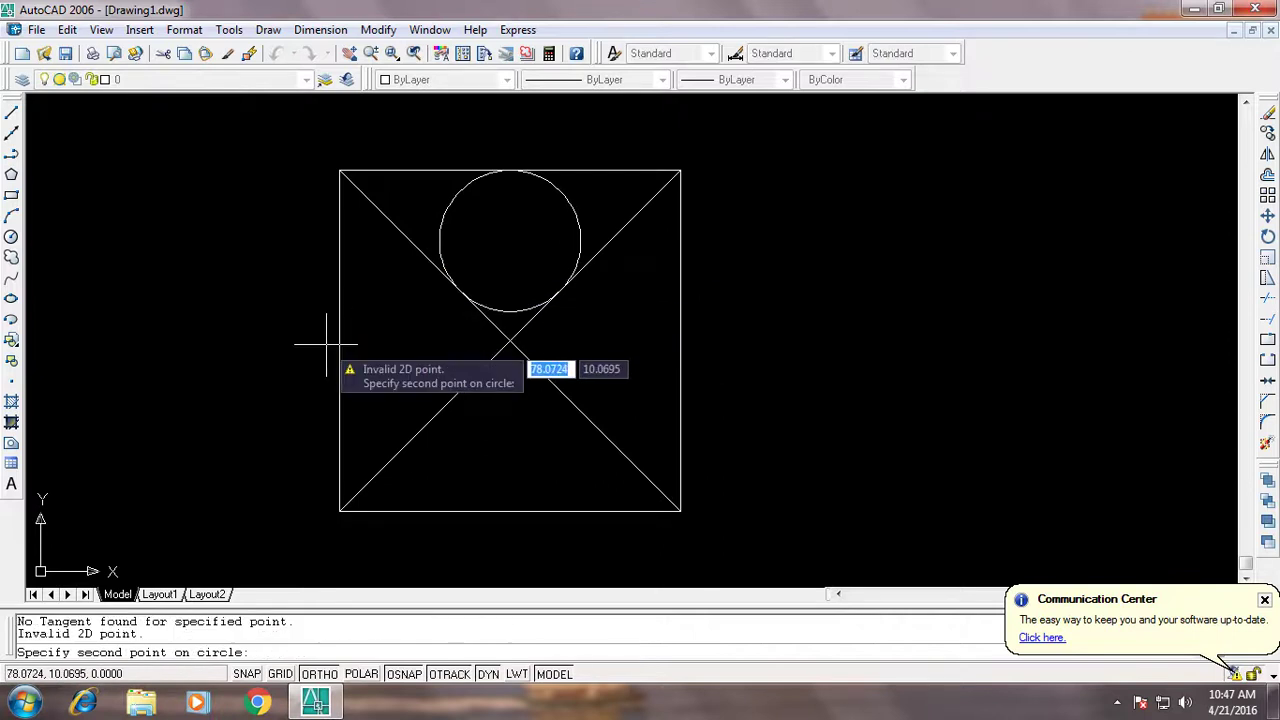
{"action": "left_click", "coordinate": [440, 408]}
{"action": "key", "text": "Escape"}
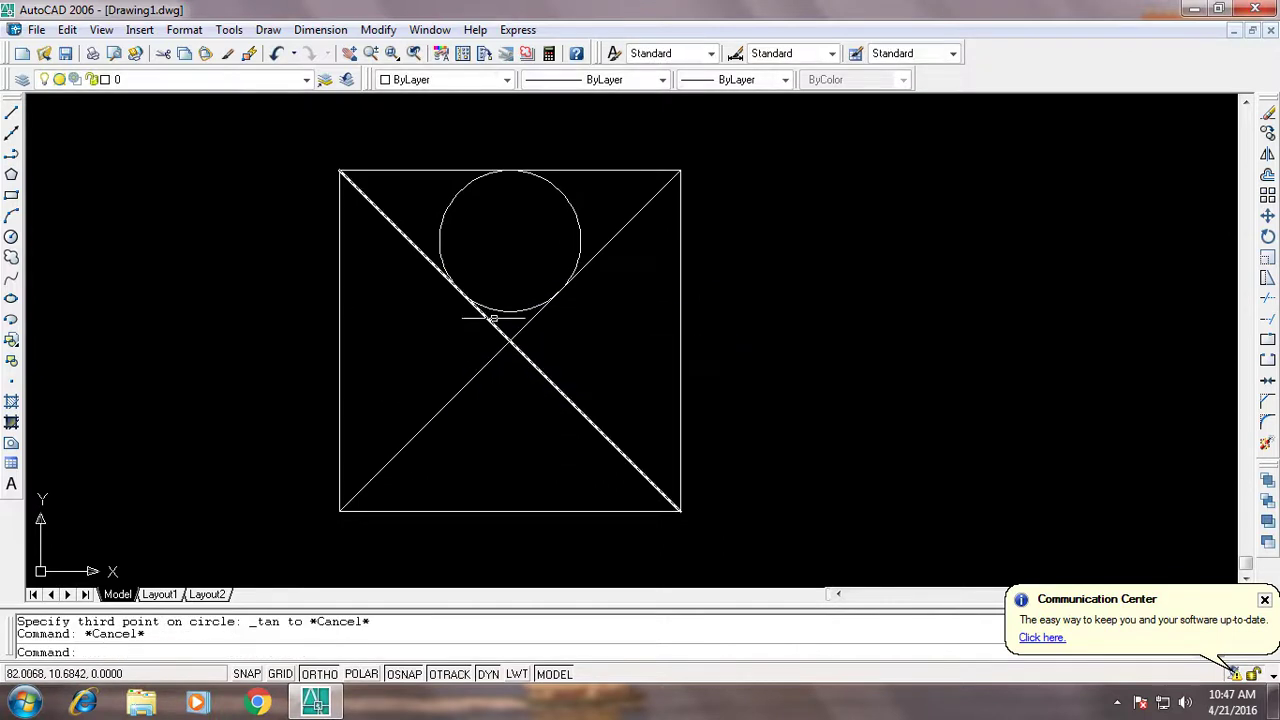
{"action": "right_click", "coordinate": [806, 257]}
{"action": "left_click", "coordinate": [874, 265]}
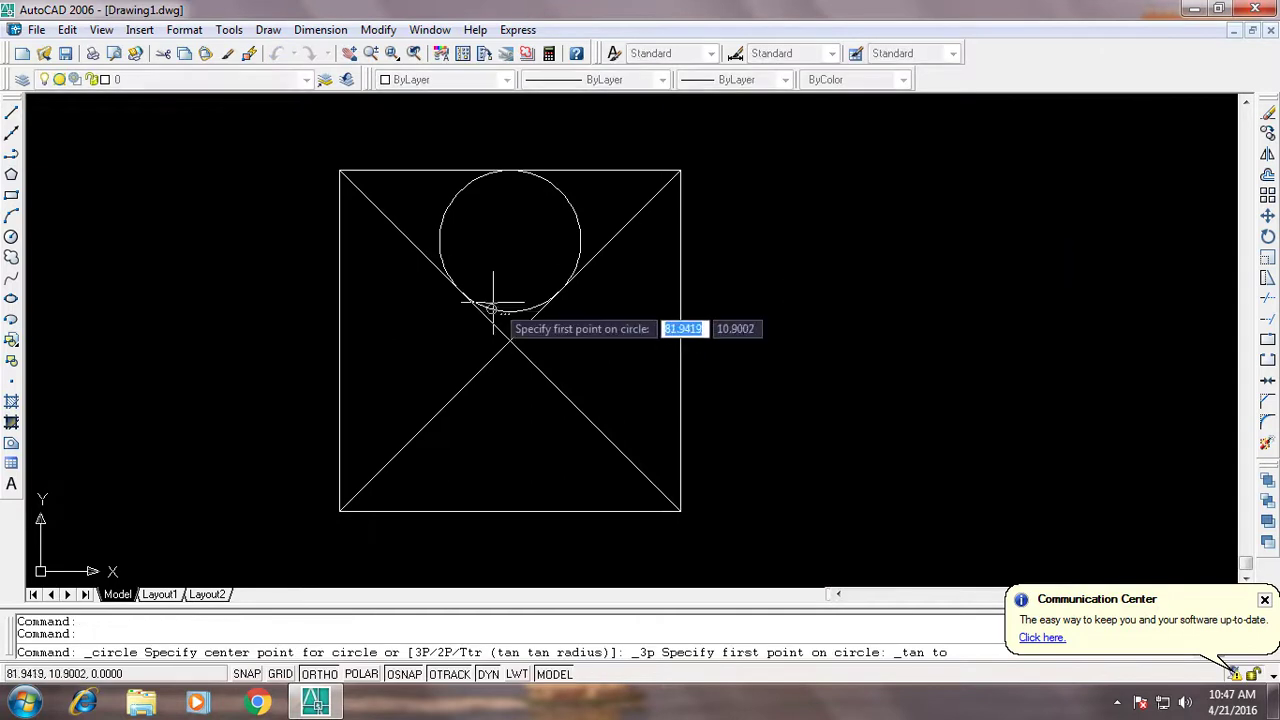
{"action": "left_click", "coordinate": [460, 290]}
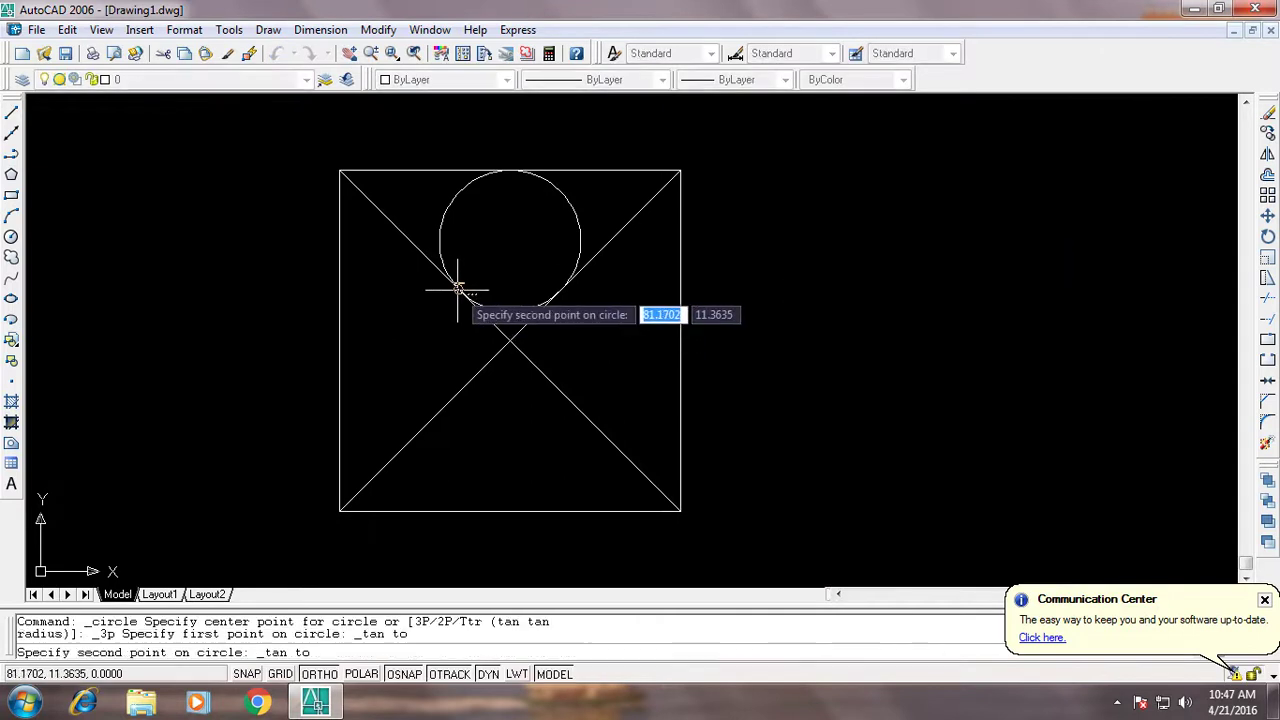
{"action": "left_click", "coordinate": [340, 328]}
{"action": "left_click", "coordinate": [447, 402]}
Draw the bottom circle tangent to both diagonals and the square's bottom side
{"action": "right_click", "coordinate": [848, 242]}
{"action": "left_click", "coordinate": [878, 256]}
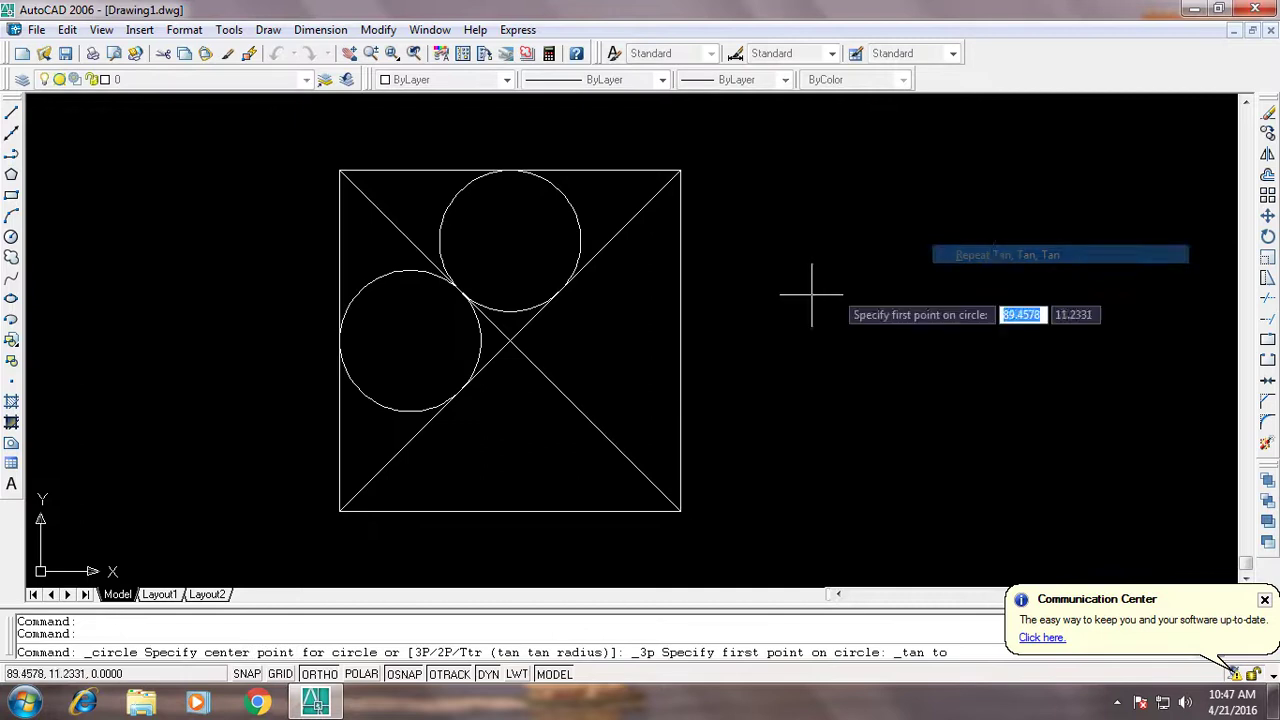
{"action": "left_click", "coordinate": [432, 415]}
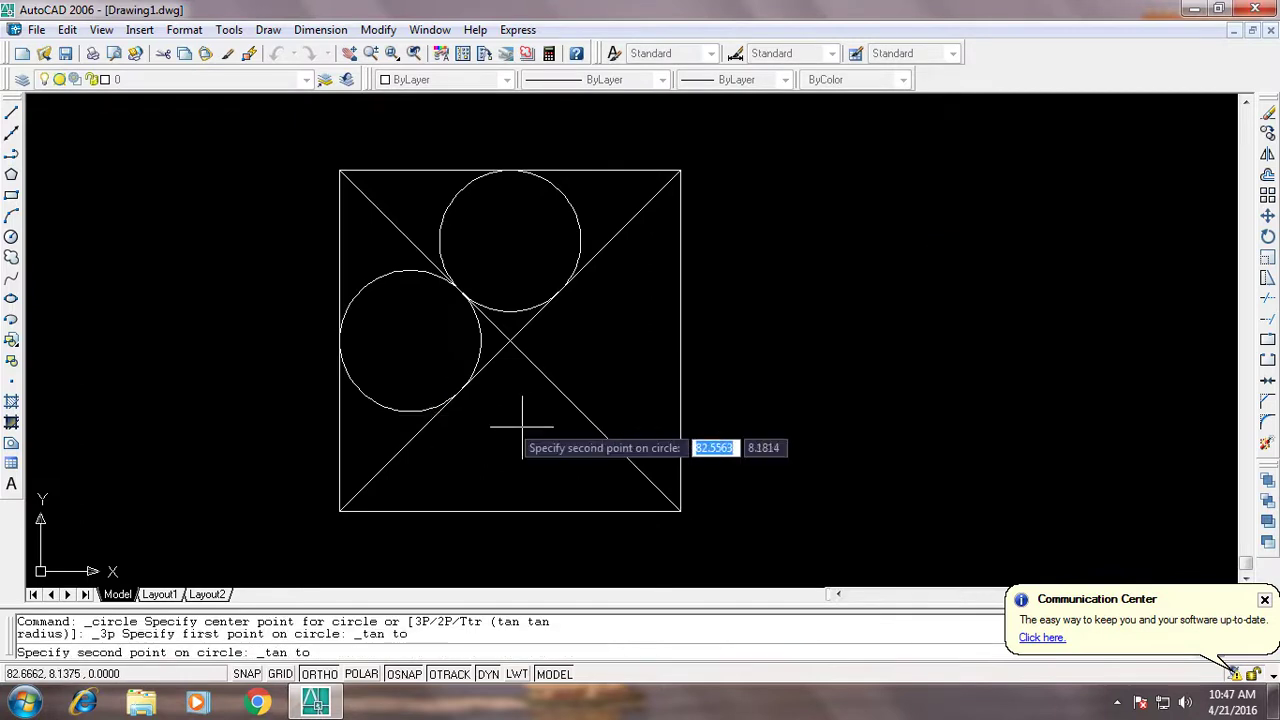
{"action": "left_click", "coordinate": [510, 510]}
{"action": "left_click", "coordinate": [587, 423]}
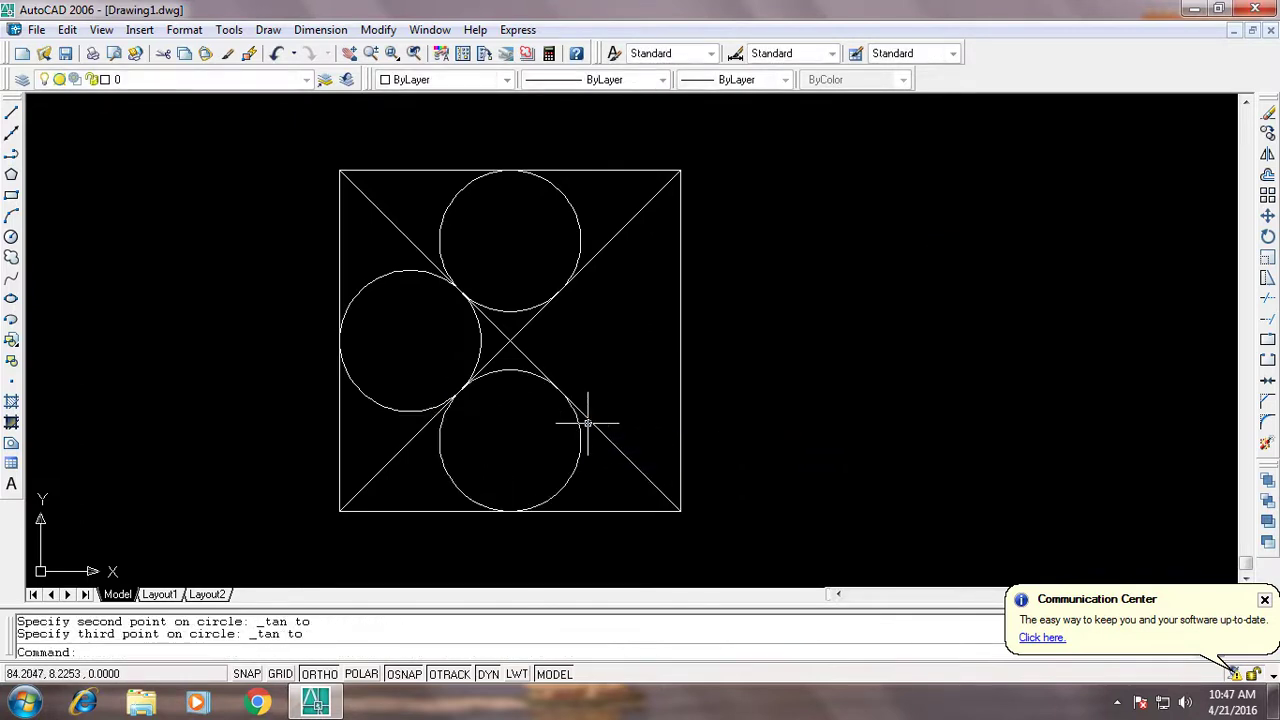
Draw the right circle tangent to both diagonals and the square's right side
{"action": "right_click", "coordinate": [846, 252]}
{"action": "left_click", "coordinate": [852, 258]}
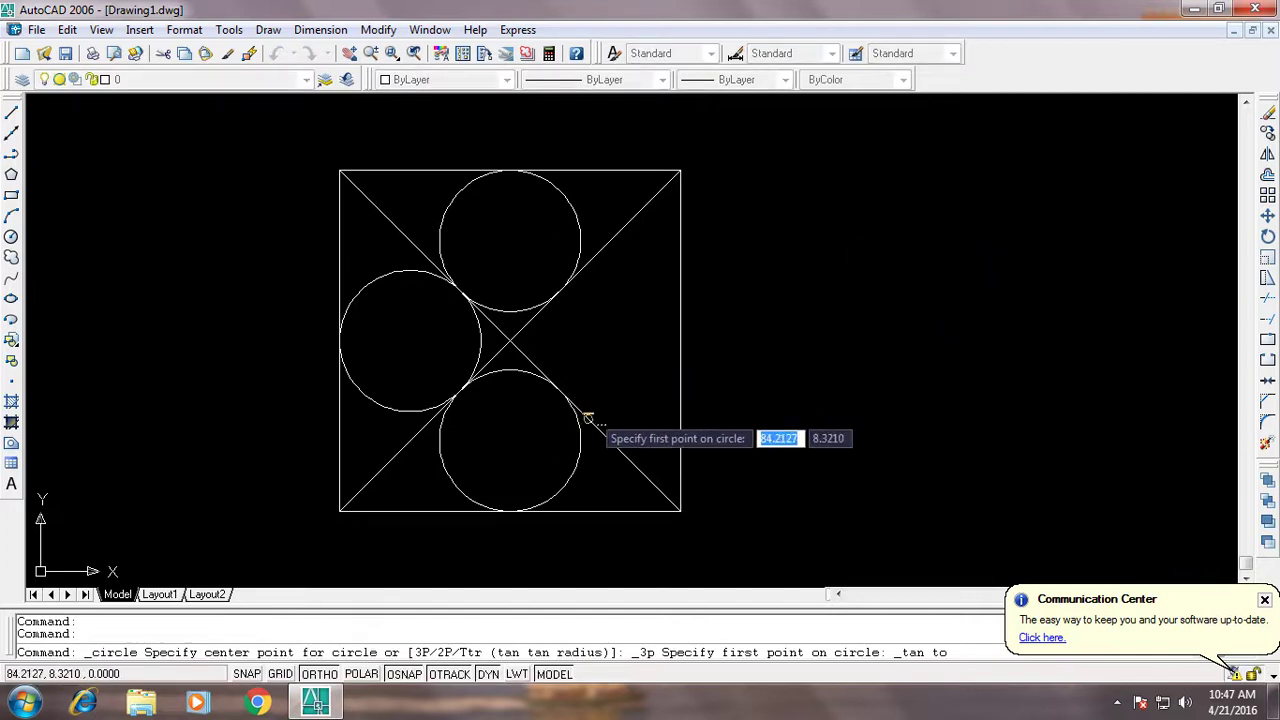
{"action": "left_click", "coordinate": [591, 421]}
{"action": "left_click", "coordinate": [680, 333]}
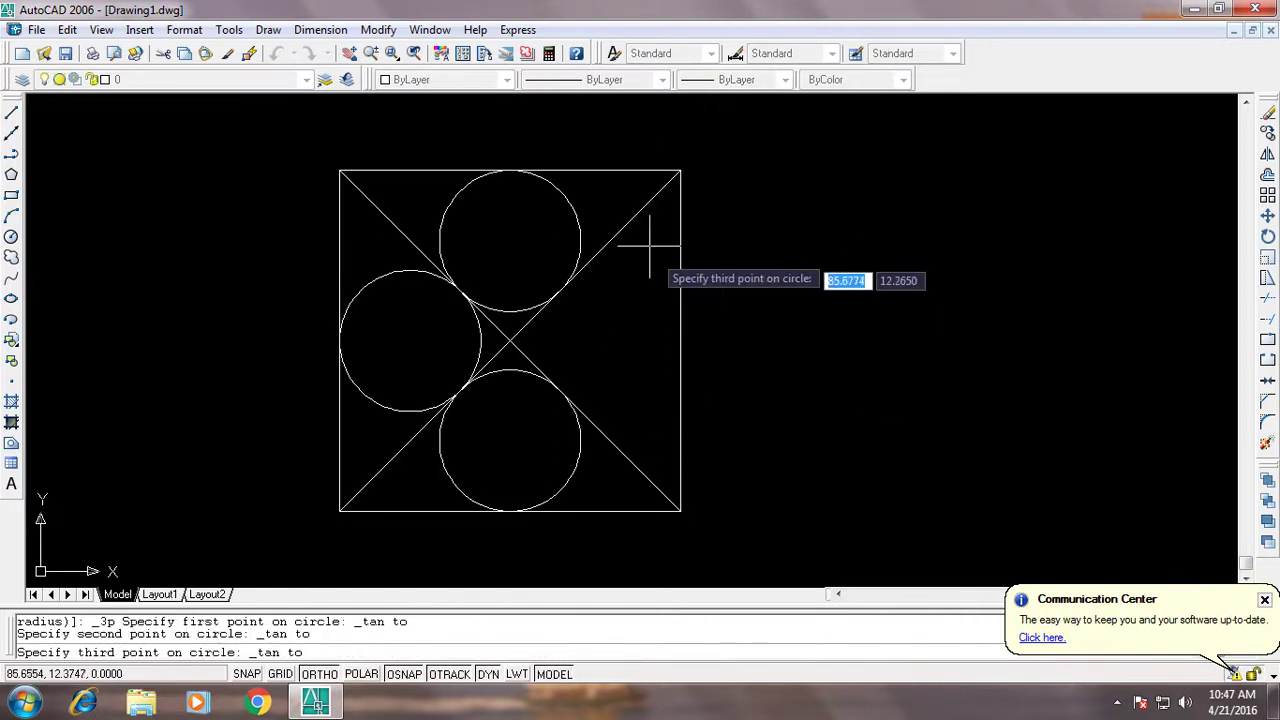
{"action": "left_click", "coordinate": [604, 246]}
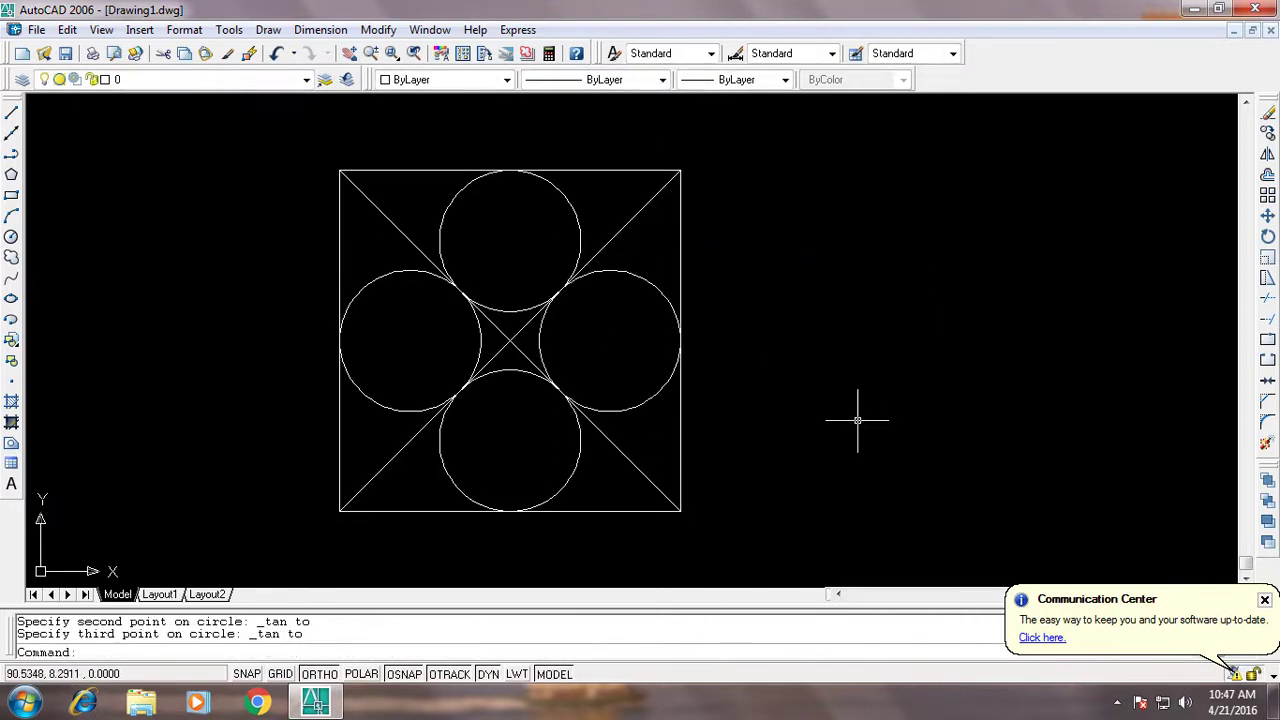
Draw a line from the square's centre to its bottom-right corner and erase a diagonal
{"action": "type", "text": "l"}
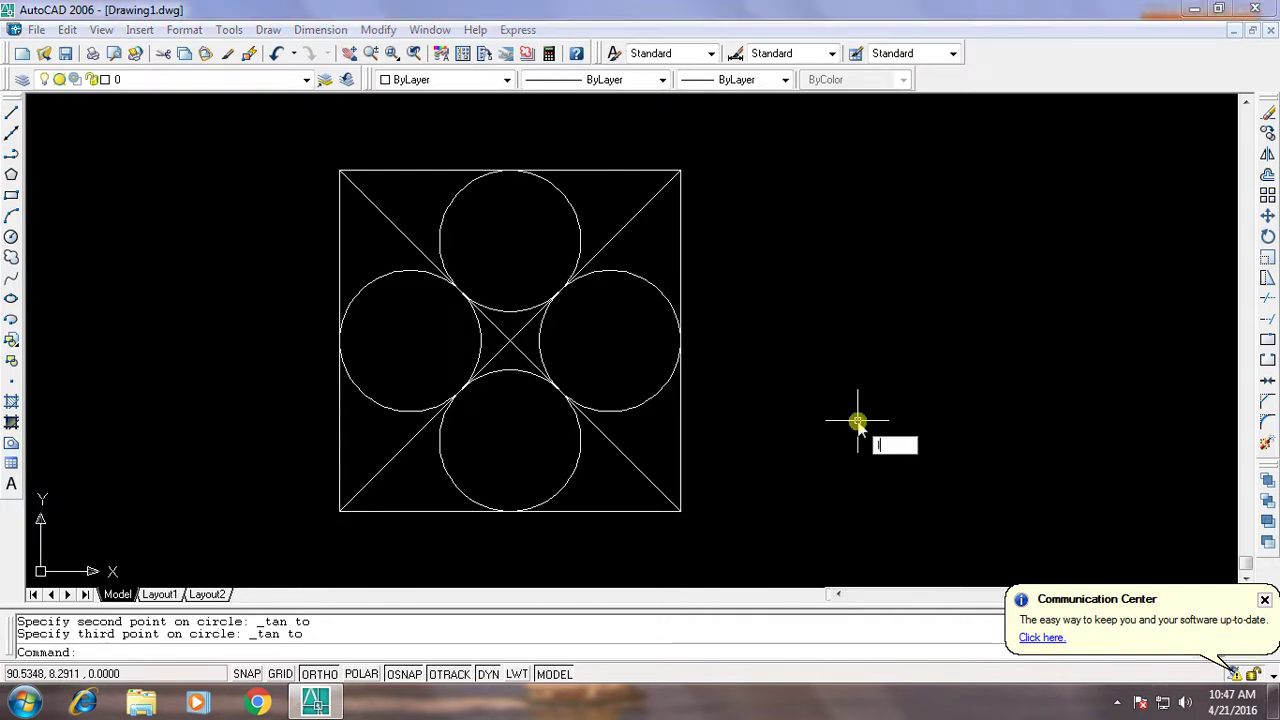
{"action": "key", "text": "Return"}
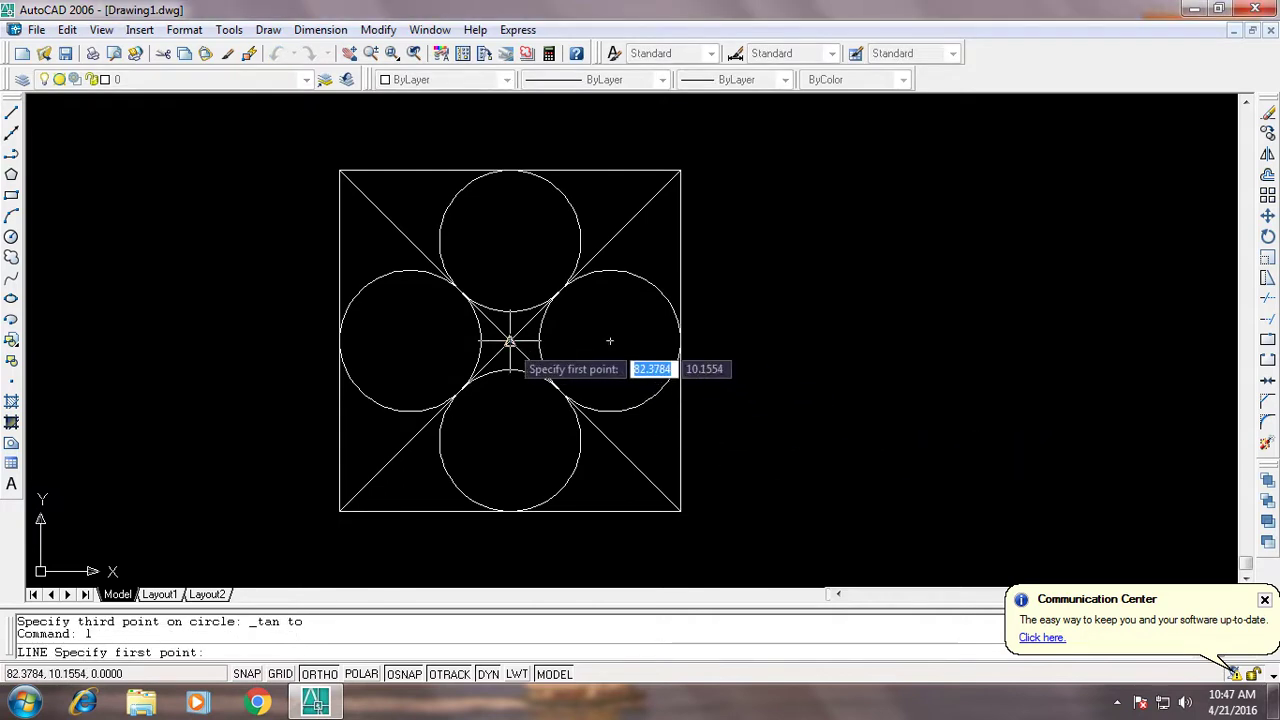
{"action": "left_click", "coordinate": [509, 341]}
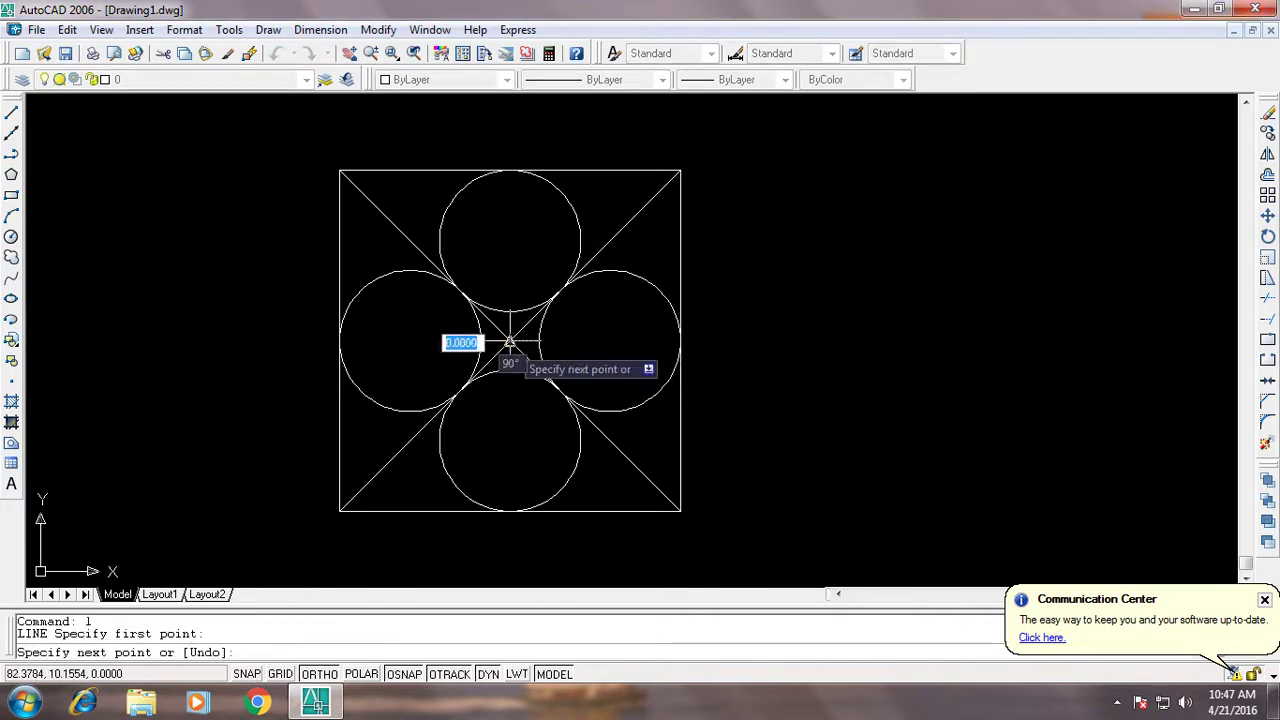
{"action": "left_click", "coordinate": [680, 511]}
{"action": "key", "text": "Escape"}
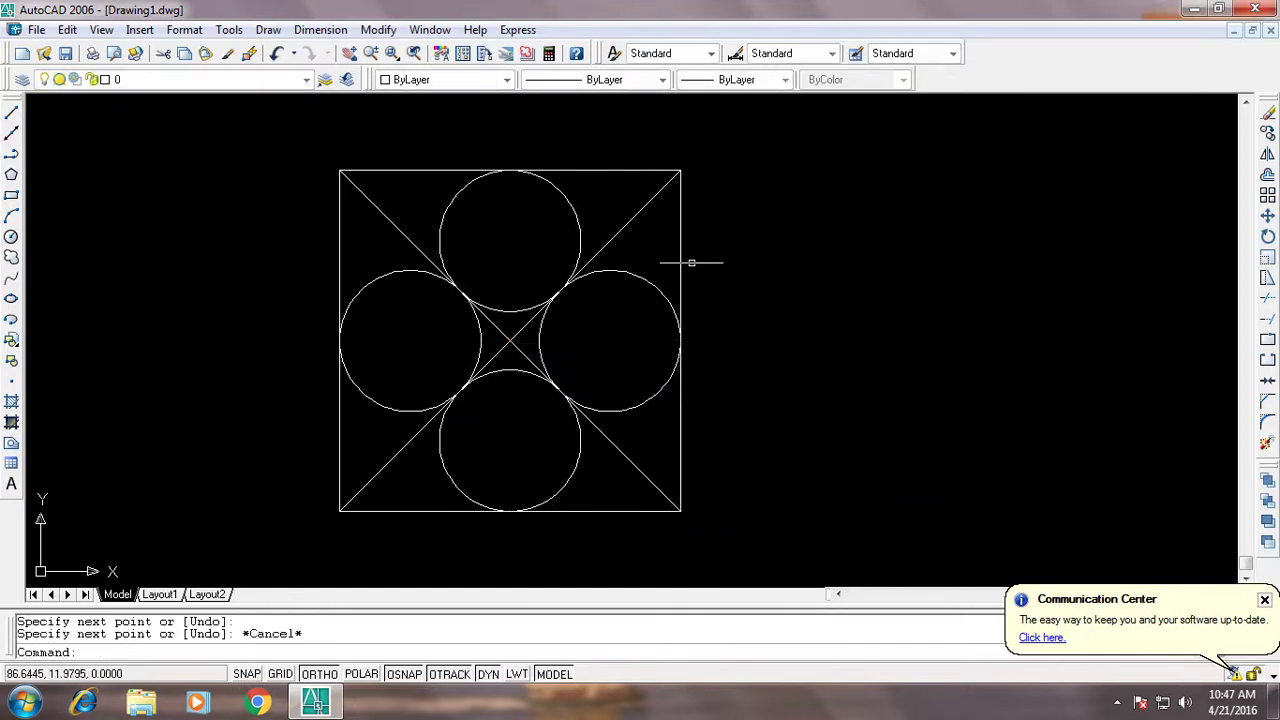
{"action": "key", "text": "Delete"}
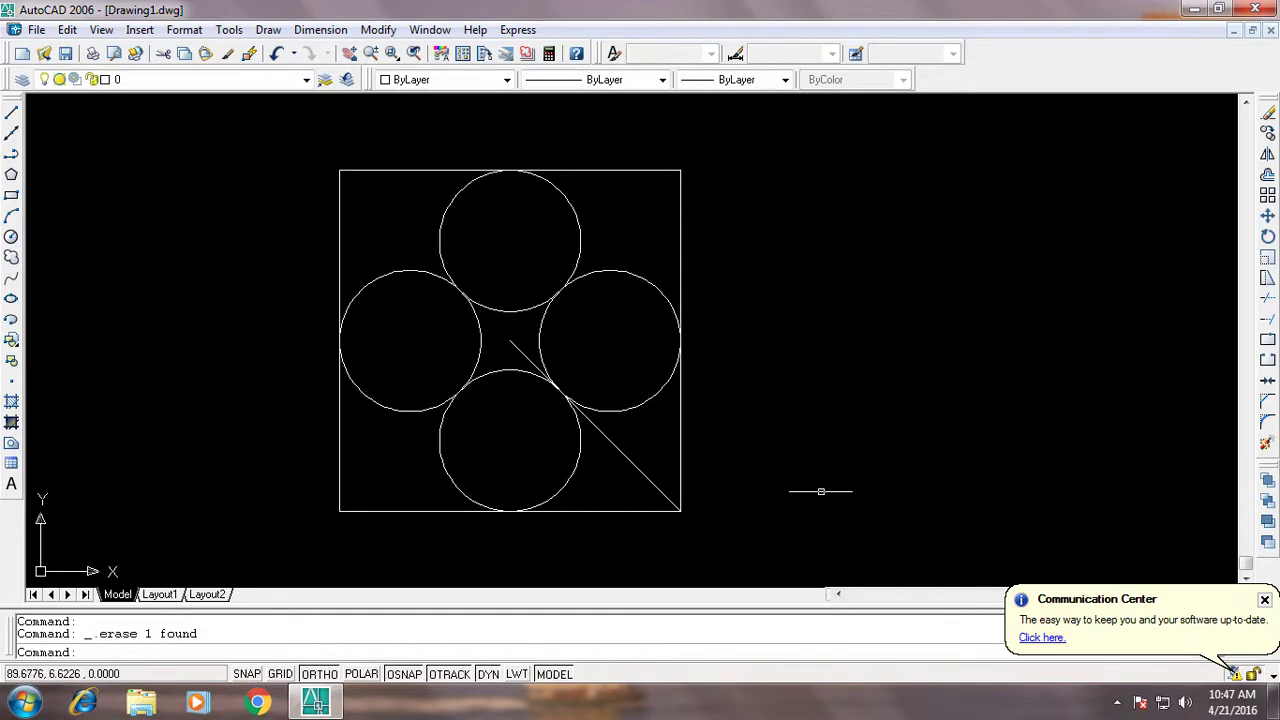
Draw a line from the square's centre to its bottom-left corner
{"action": "type", "text": "l"}
{"action": "key", "text": "Return"}
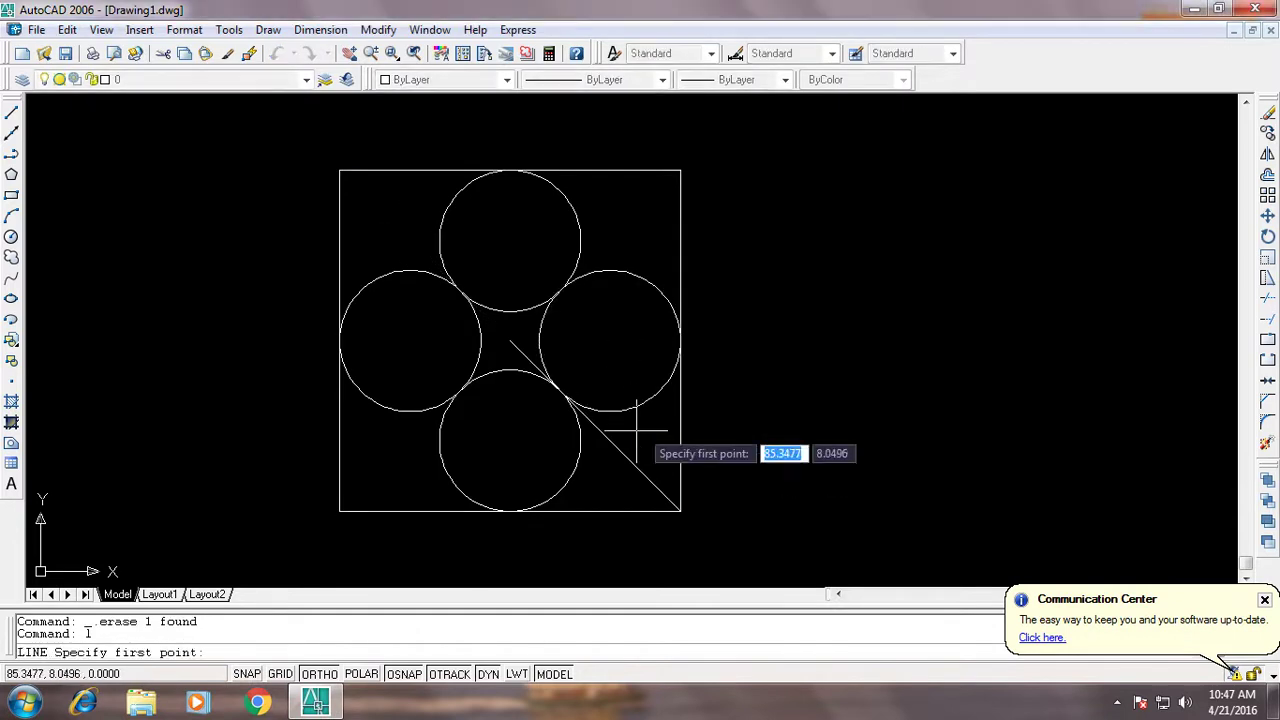
{"action": "left_click", "coordinate": [509, 341]}
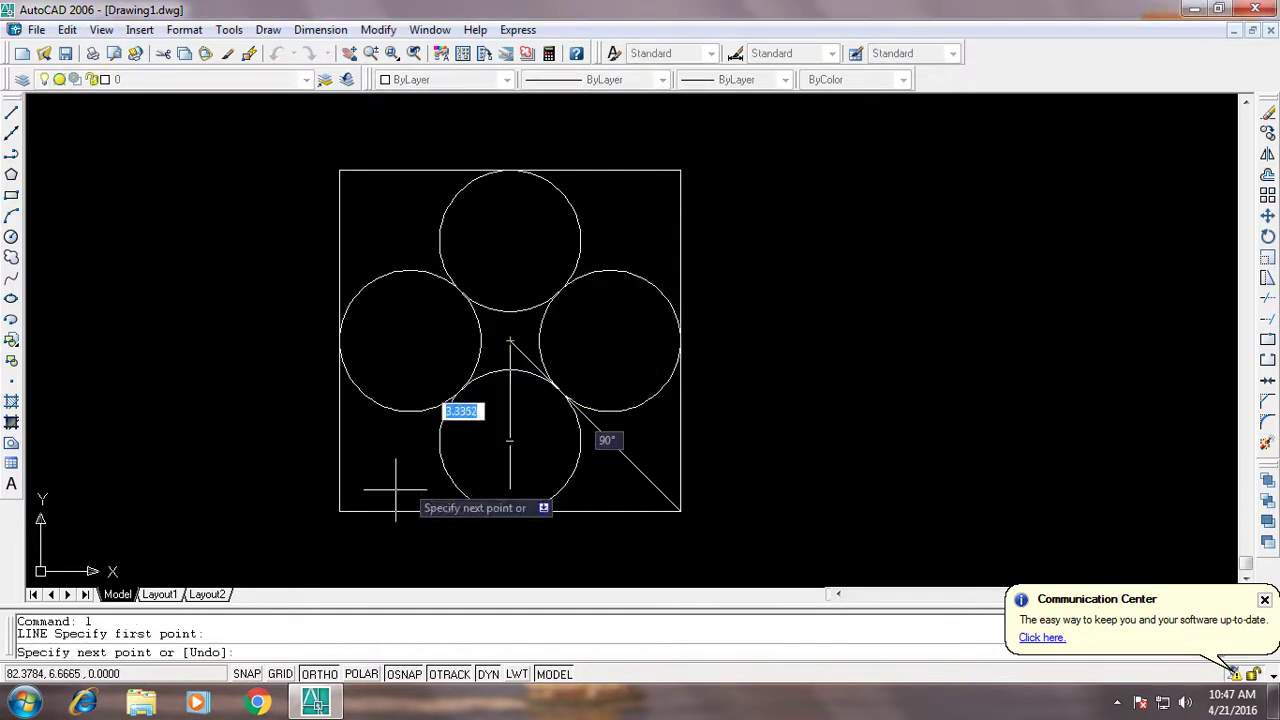
{"action": "left_click", "coordinate": [340, 510]}
{"action": "key", "text": "Escape"}
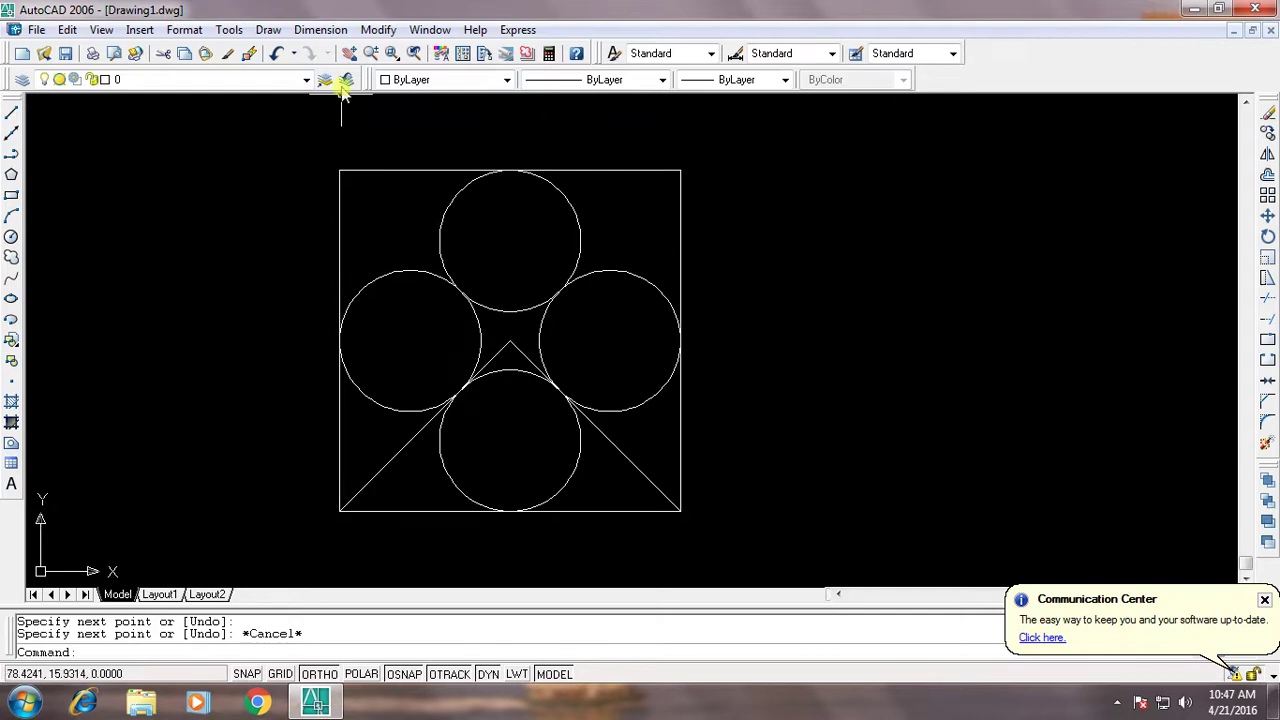
Add a vertical linear dimension of 4 from the triangle's apex to the square's base
{"action": "left_click", "coordinate": [338, 32]}
{"action": "left_click", "coordinate": [343, 80]}
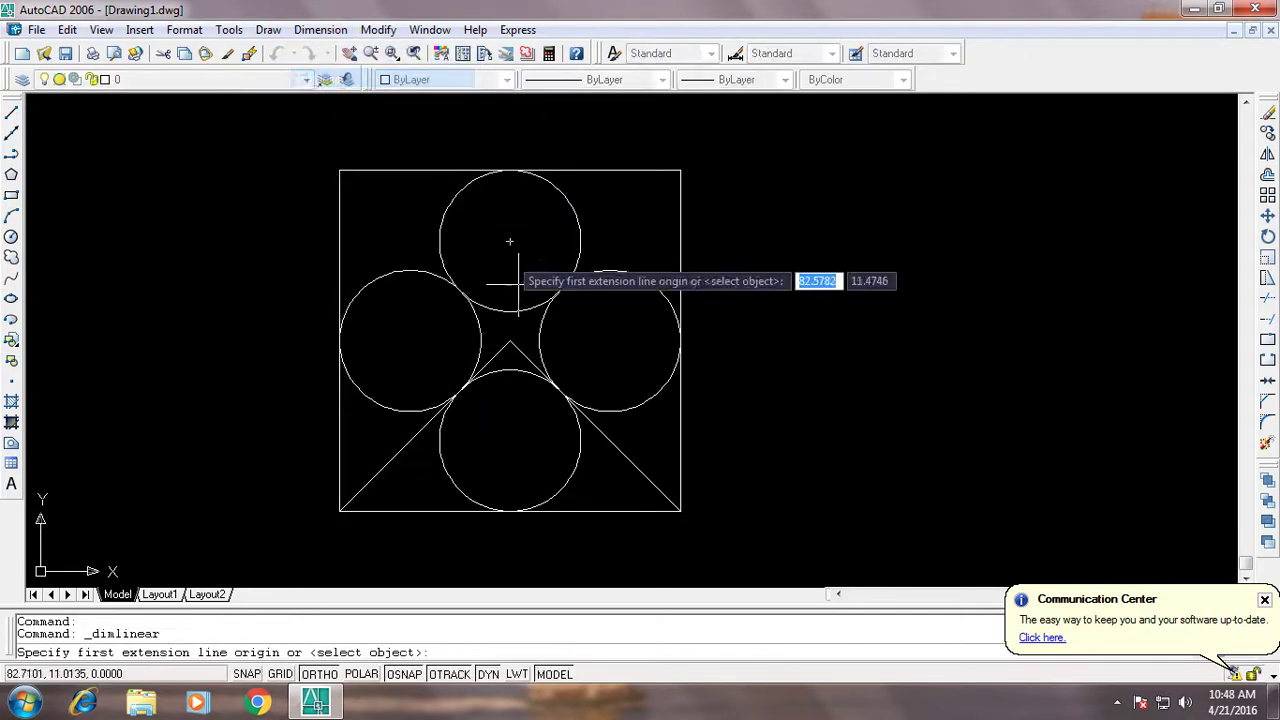
{"action": "left_click", "coordinate": [510, 342]}
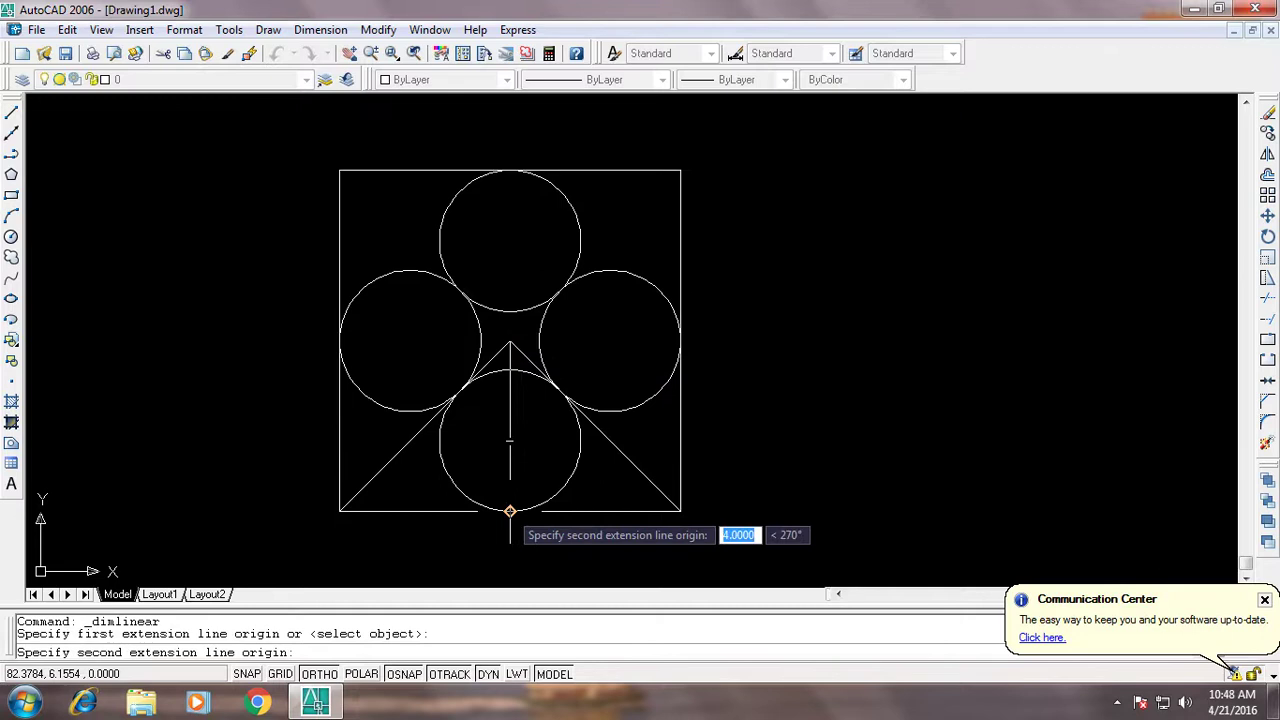
{"action": "left_click", "coordinate": [510, 511]}
{"action": "left_click", "coordinate": [900, 490]}
{"action": "scroll", "coordinate": [886, 442], "scroll_direction": "up", "scroll_amount": 3}
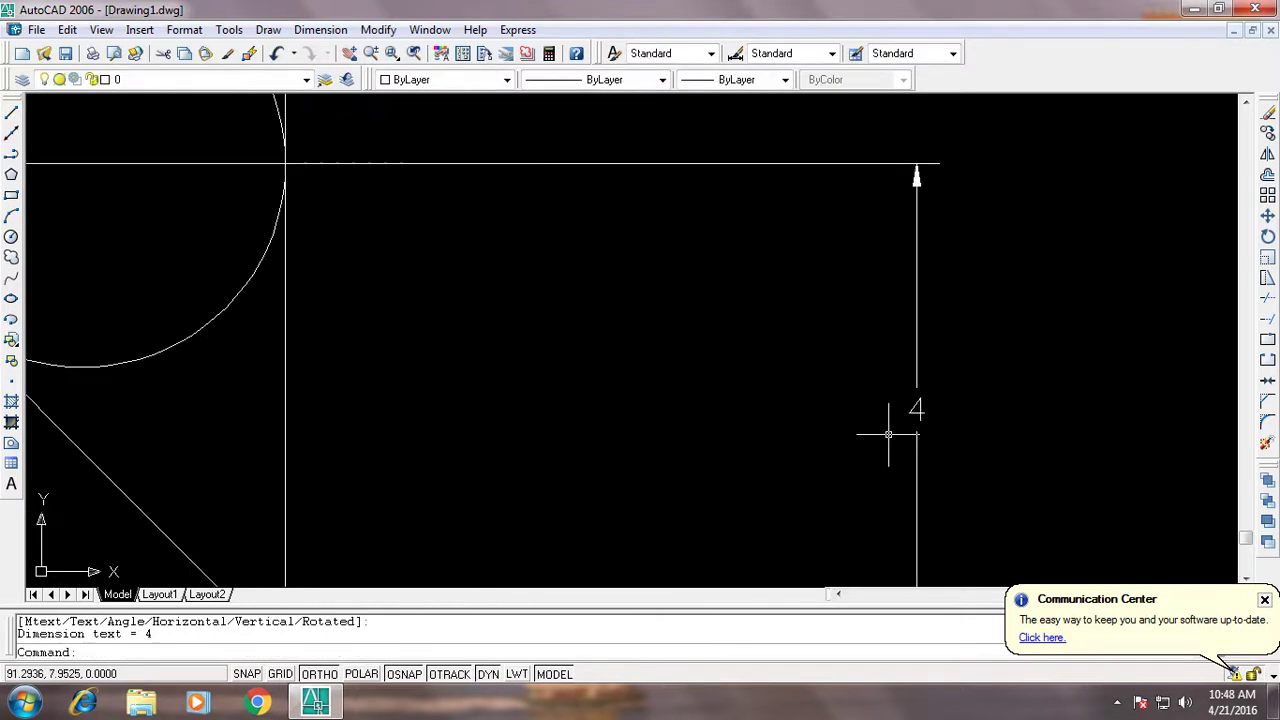
{"action": "scroll", "coordinate": [888, 434], "scroll_direction": "down", "scroll_amount": 3}
{"action": "scroll", "coordinate": [892, 434], "scroll_direction": "down", "scroll_amount": 2}
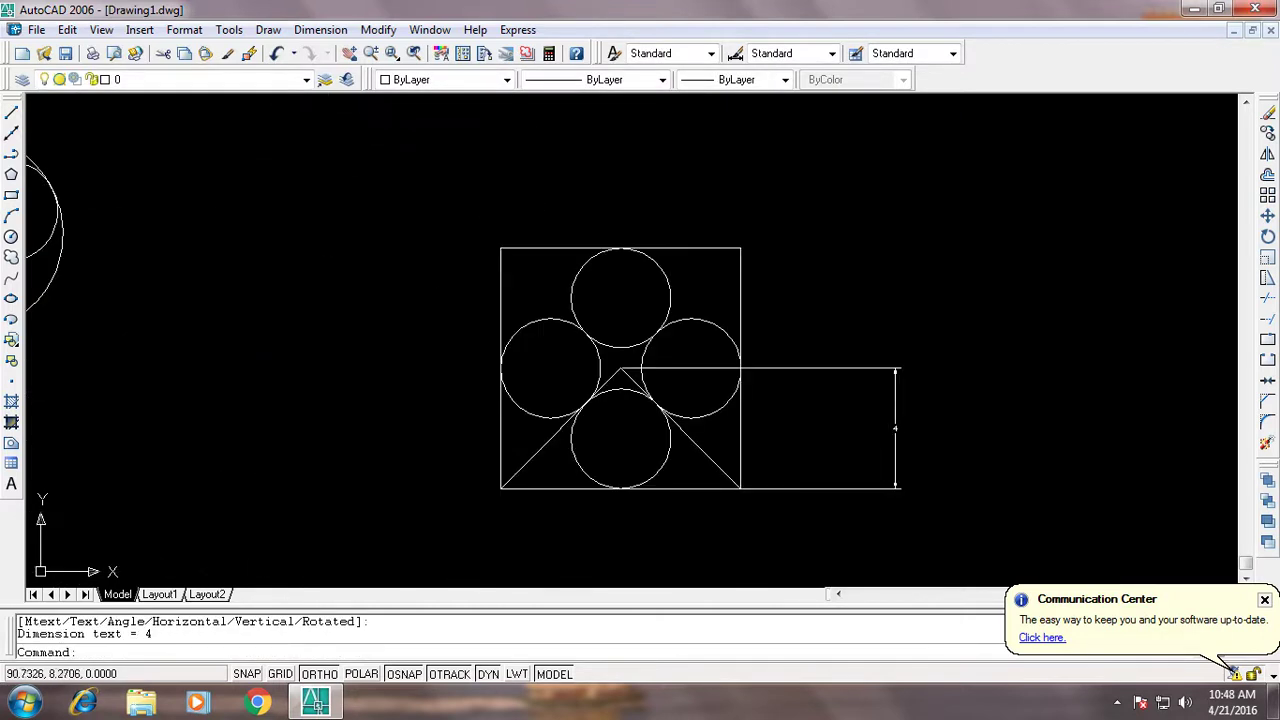
Add a linear dimension of 8 across the square's bottom corners, placed below it
{"action": "left_click", "coordinate": [322, 30]}
{"action": "left_click", "coordinate": [338, 80]}
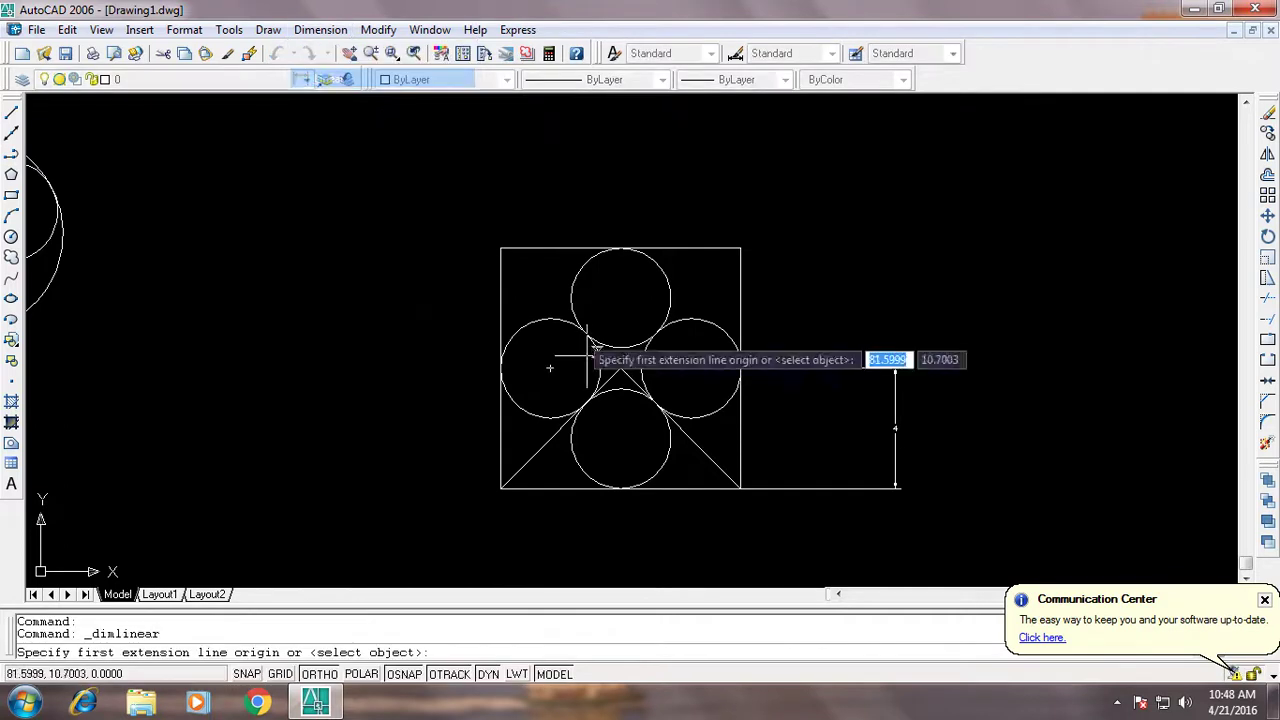
{"action": "left_click", "coordinate": [500, 489]}
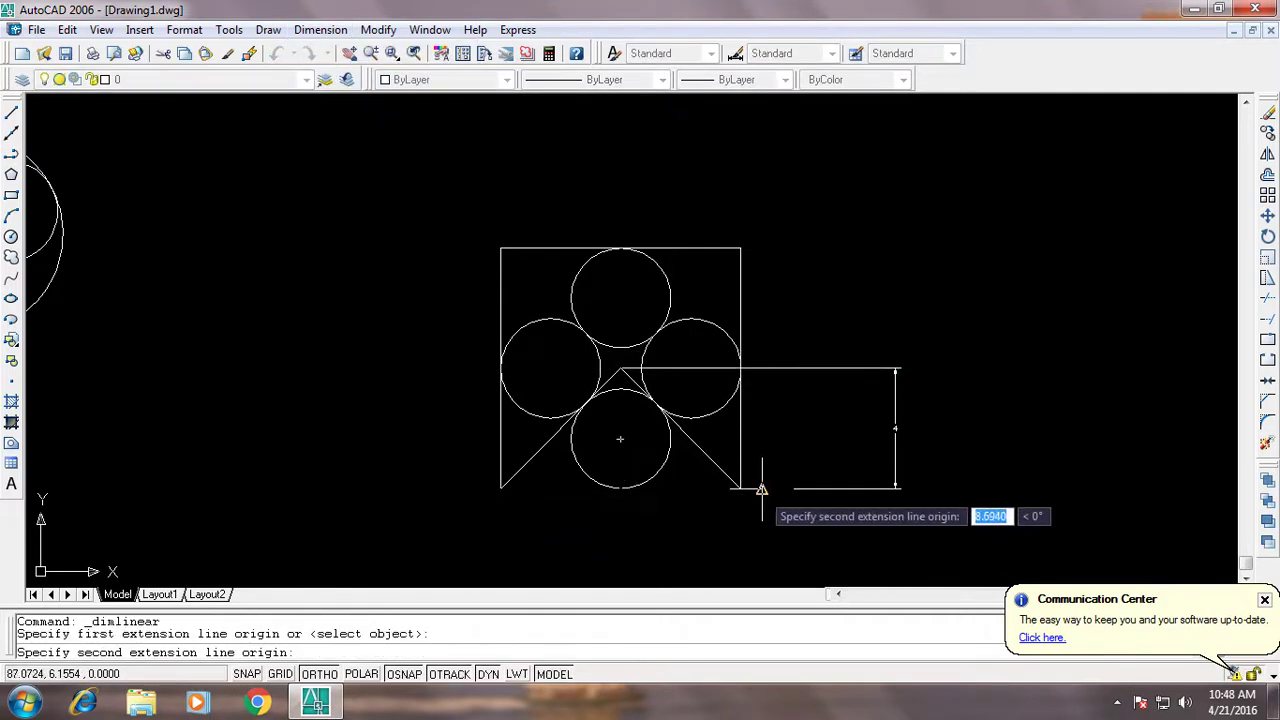
{"action": "left_click", "coordinate": [731, 488]}
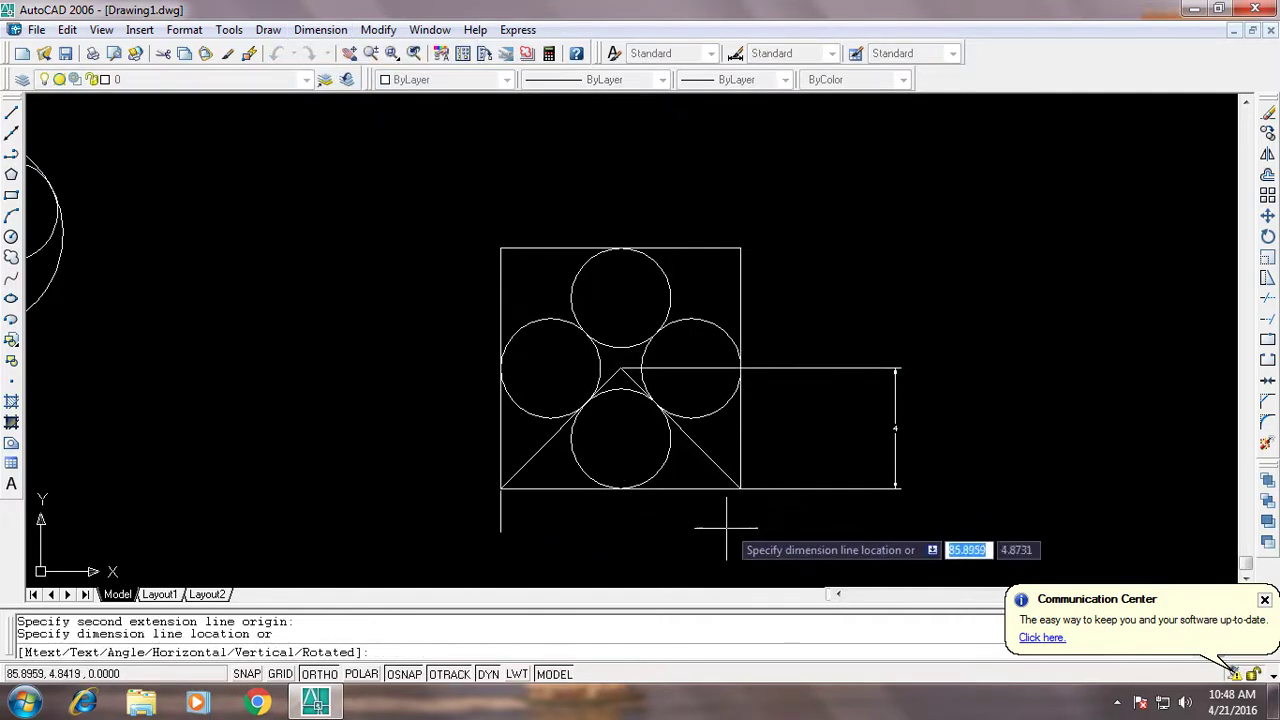
{"action": "left_click", "coordinate": [620, 530]}
{"action": "scroll", "coordinate": [628, 551], "scroll_direction": "up", "scroll_amount": 4}
{"action": "scroll", "coordinate": [628, 551], "scroll_direction": "down", "scroll_amount": 5}
In empty space, draw a 6-sided polygon inscribed in a circle of radius 4
{"action": "scroll", "coordinate": [638, 546], "scroll_direction": "down", "scroll_amount": 3}
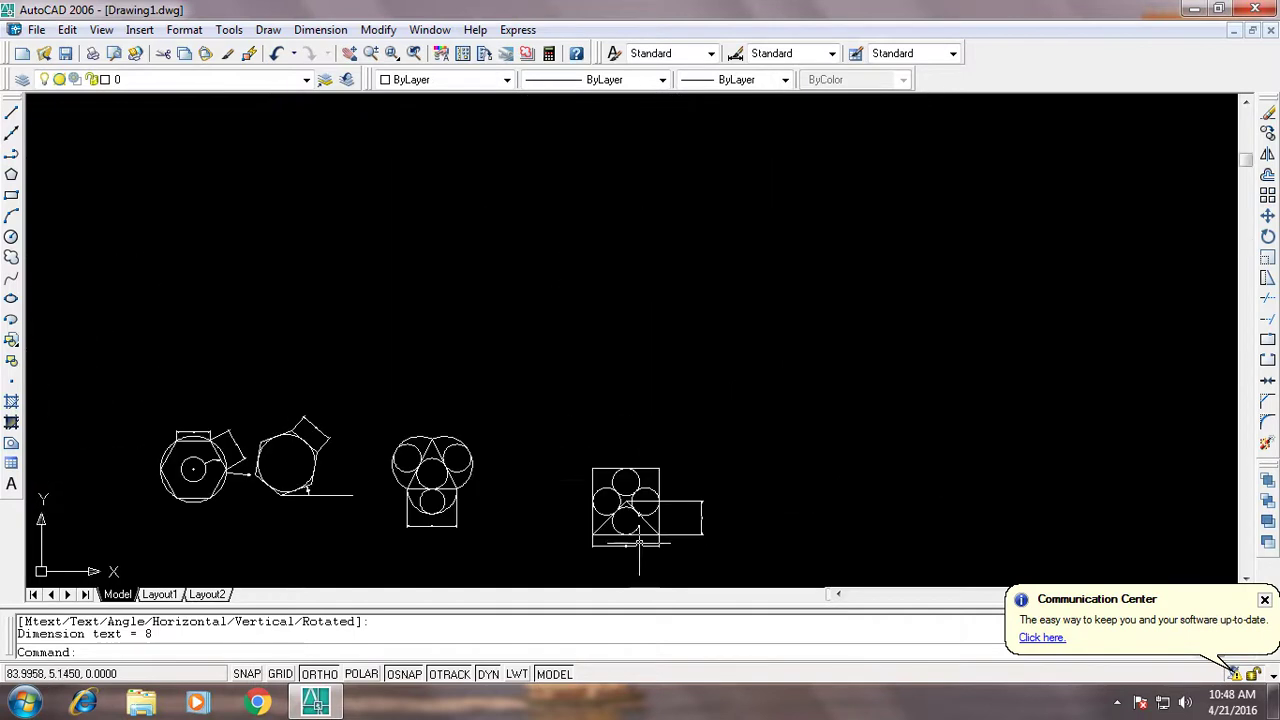
{"action": "middle_click_drag", "start_coordinate": [677, 519], "coordinate": [414, 289]}
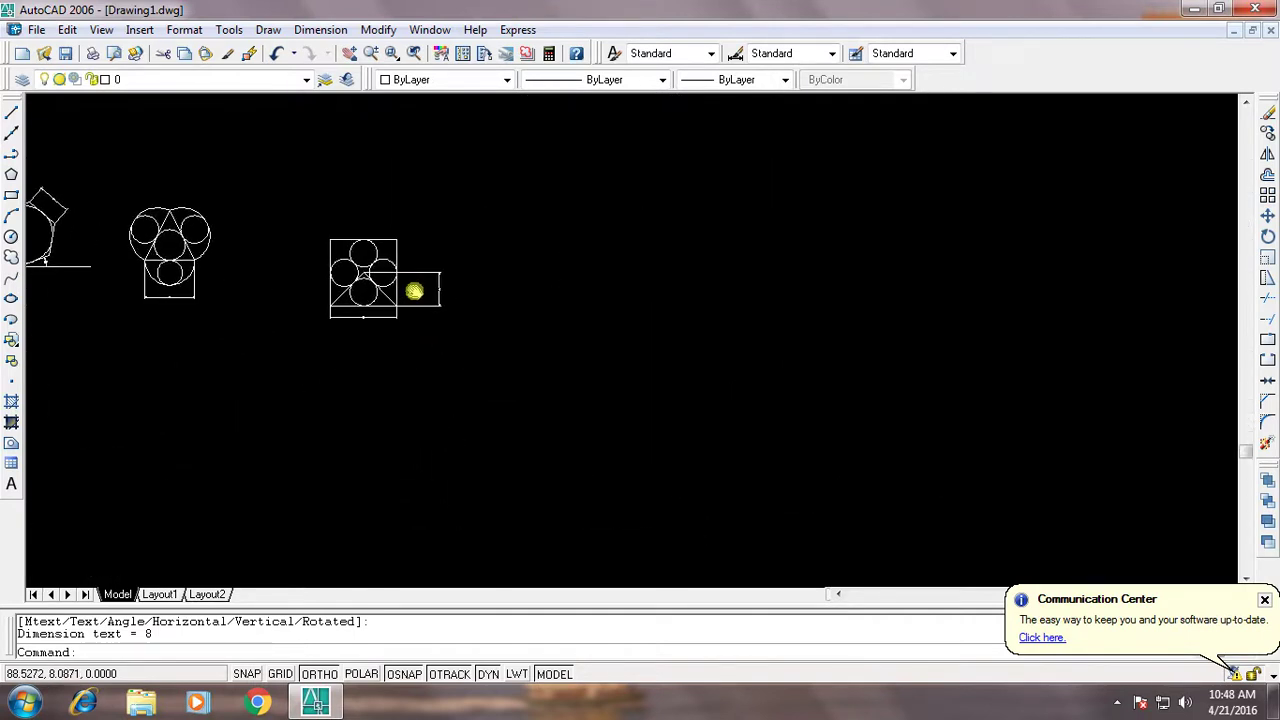
{"action": "scroll", "coordinate": [591, 289], "scroll_direction": "up", "scroll_amount": 2}
{"action": "scroll", "coordinate": [591, 289], "scroll_direction": "up", "scroll_amount": 2}
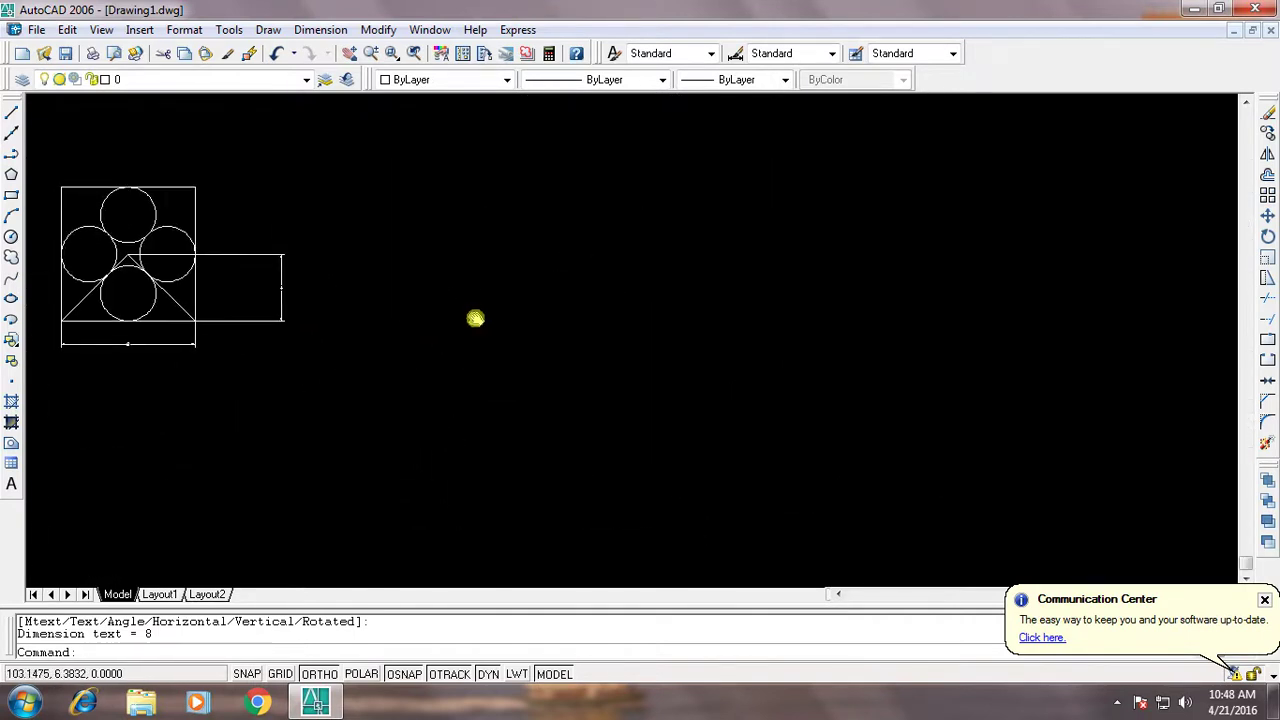
{"action": "scroll", "coordinate": [529, 330], "scroll_direction": "up", "scroll_amount": 2}
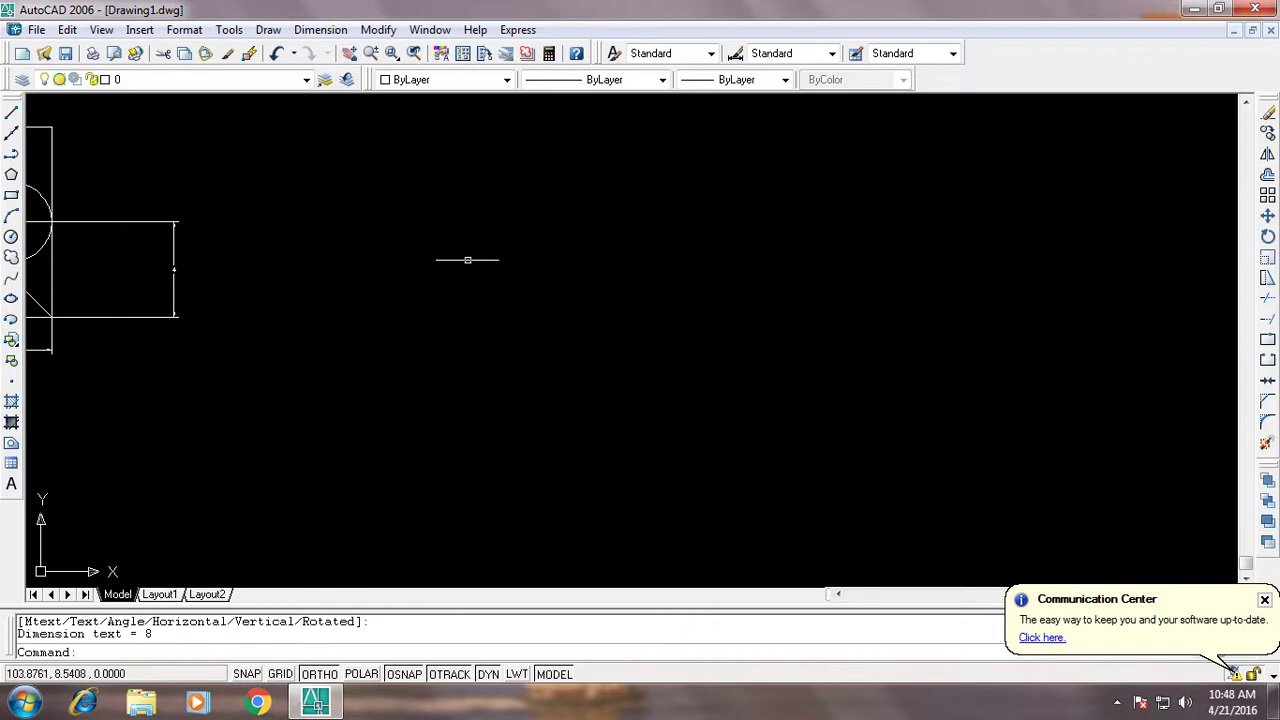
{"action": "type", "text": "p"}
{"action": "key", "text": "Return"}
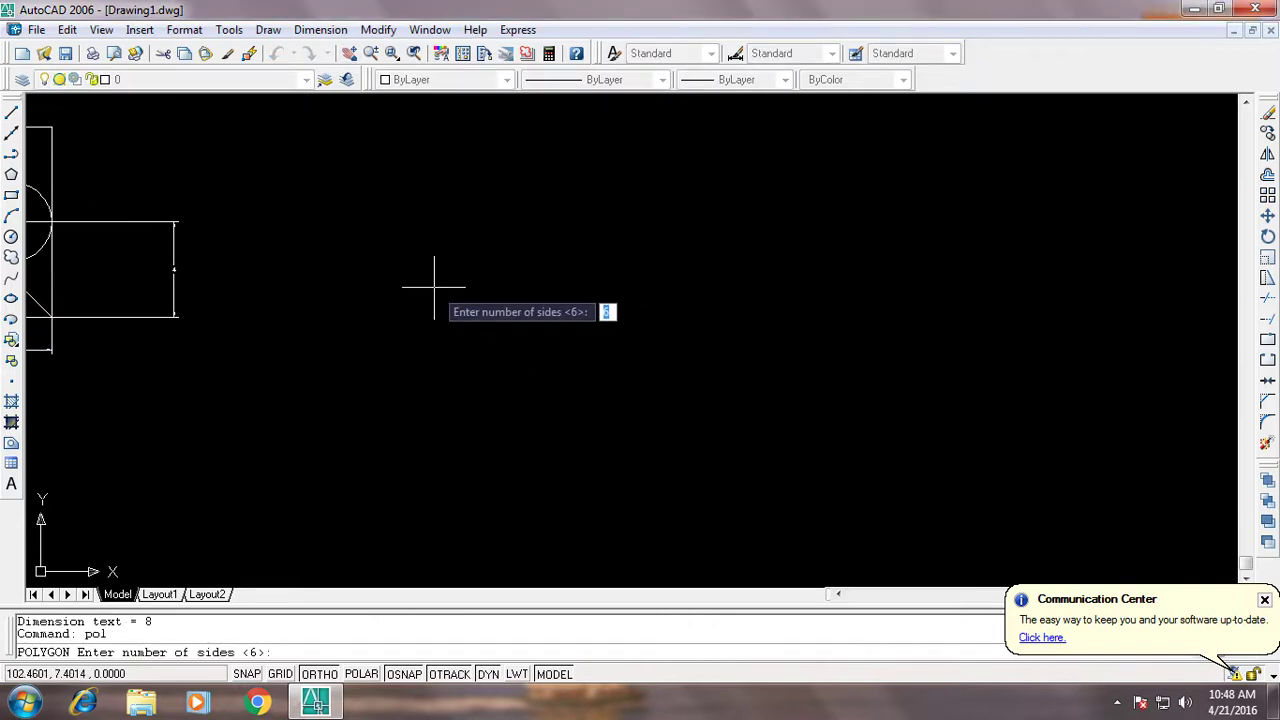
{"action": "key", "text": "Return"}
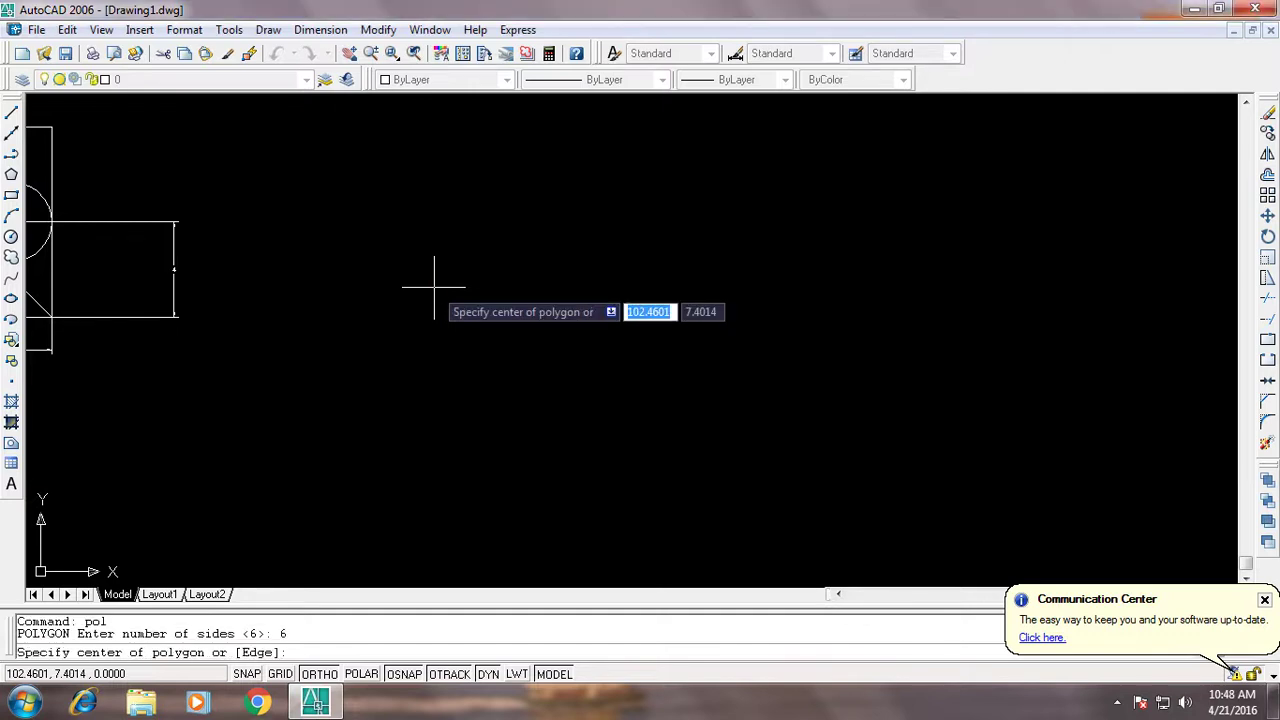
{"action": "left_click", "coordinate": [536, 313]}
{"action": "left_click", "coordinate": [609, 362]}
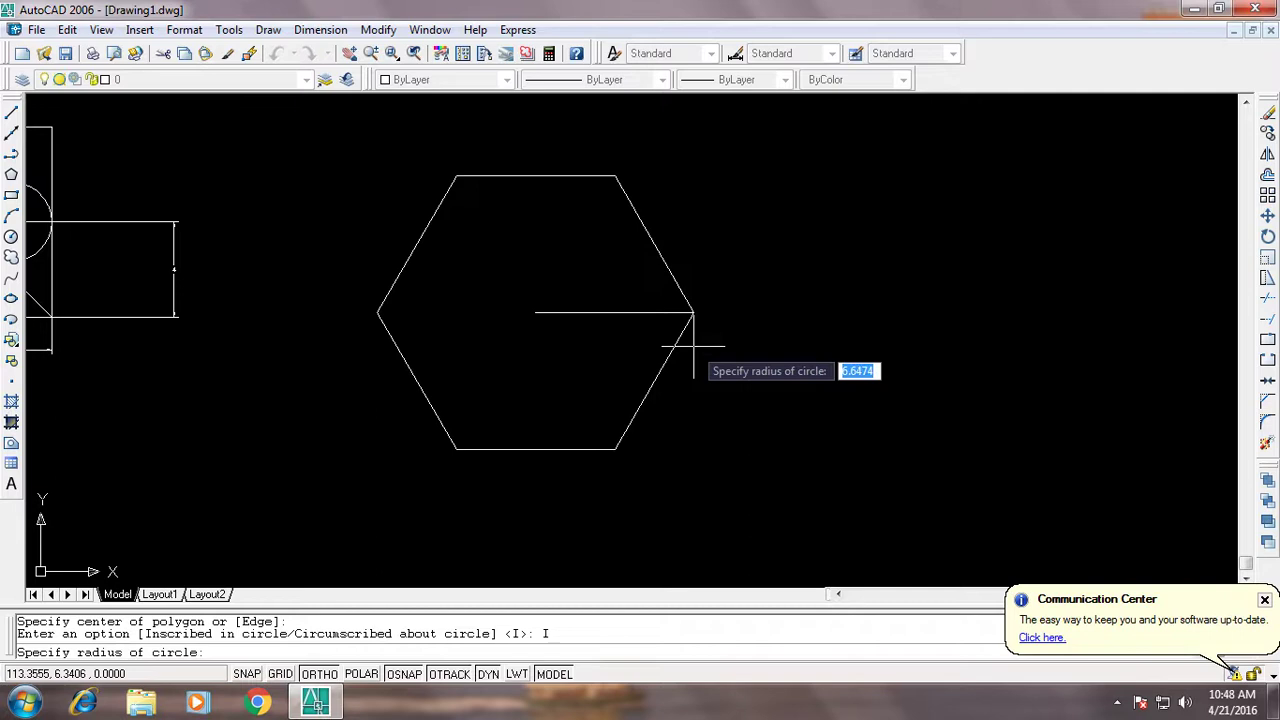
{"action": "type", "text": "4"}
{"action": "key", "text": "Return"}
{"action": "scroll", "coordinate": [632, 352], "scroll_direction": "up", "scroll_amount": 3}
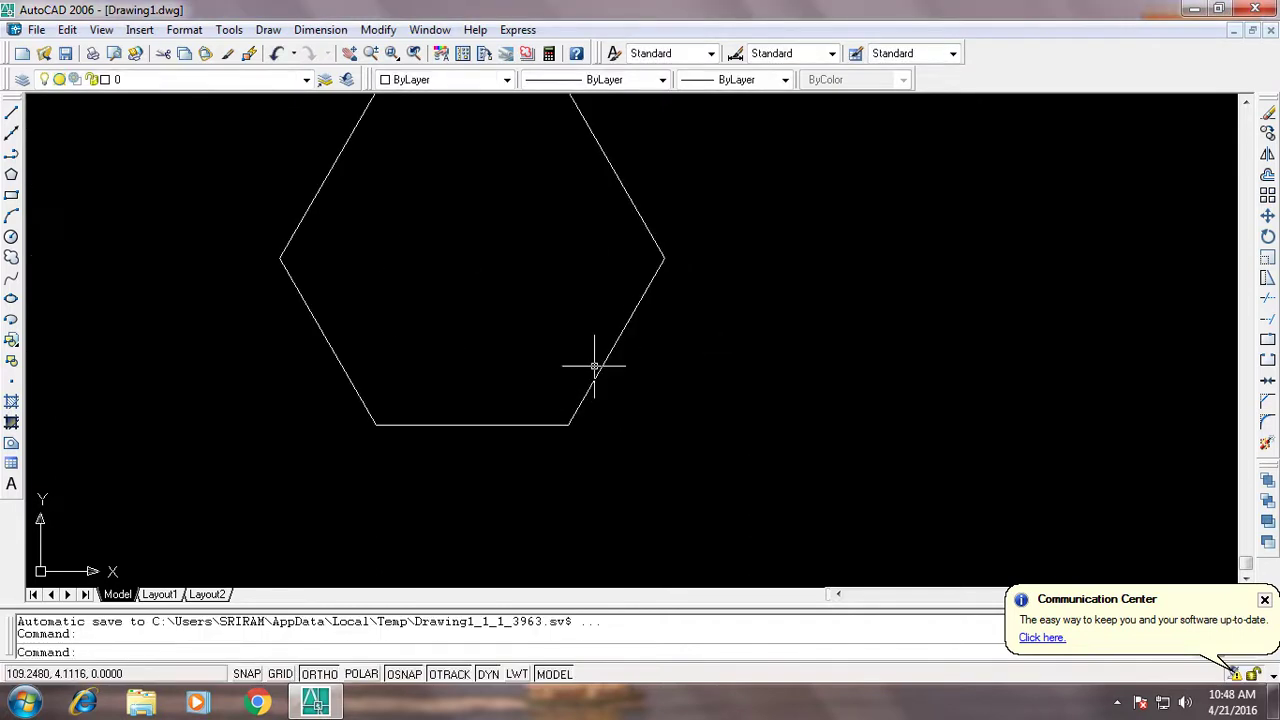
{"action": "type", "text": "l"}
{"action": "key", "text": "Return"}
Draw a line from the hexagon's top-left vertex to its bottom-right vertex
{"action": "scroll", "coordinate": [594, 423], "scroll_direction": "down", "scroll_amount": 1}
{"action": "scroll", "coordinate": [513, 290], "scroll_direction": "up", "scroll_amount": 1}
{"action": "left_click", "coordinate": [401, 187]}
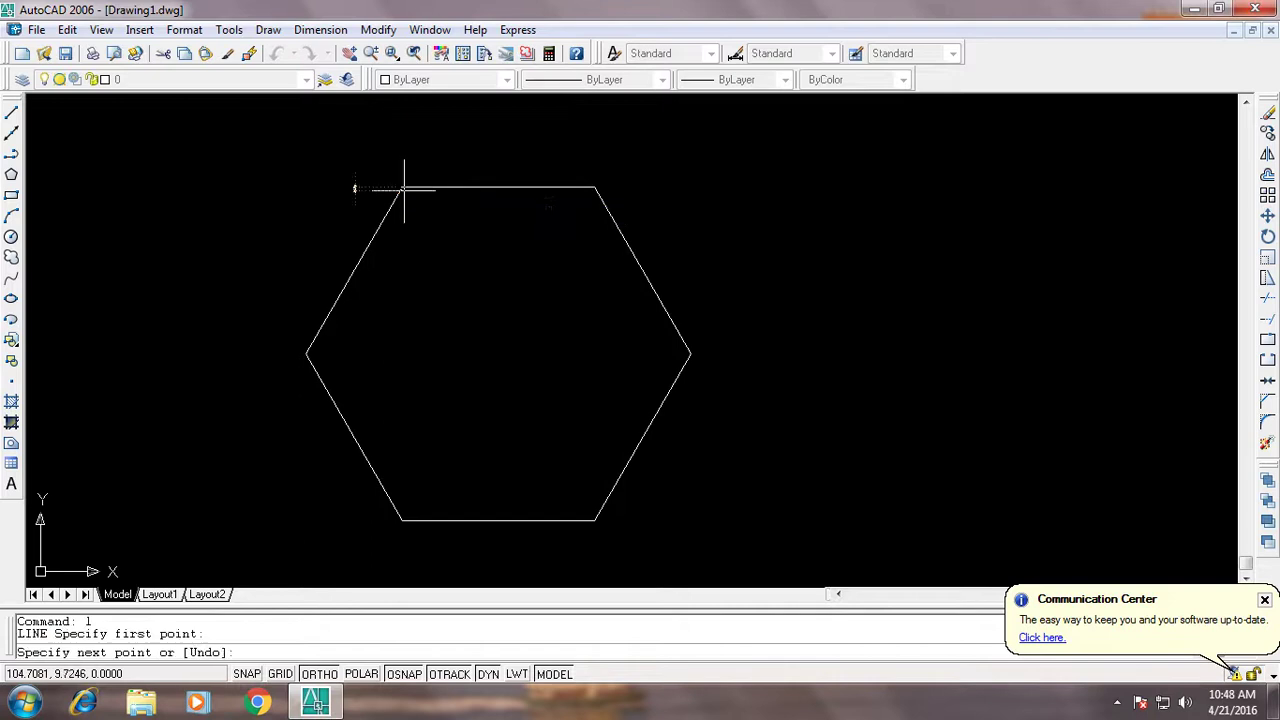
{"action": "left_click", "coordinate": [594, 521]}
{"action": "key", "text": "Escape"}
Draw a line from the top-right vertex to the bottom-left vertex, then begin one at the right vertex
{"action": "right_click", "coordinate": [803, 331]}
{"action": "left_click", "coordinate": [848, 343]}
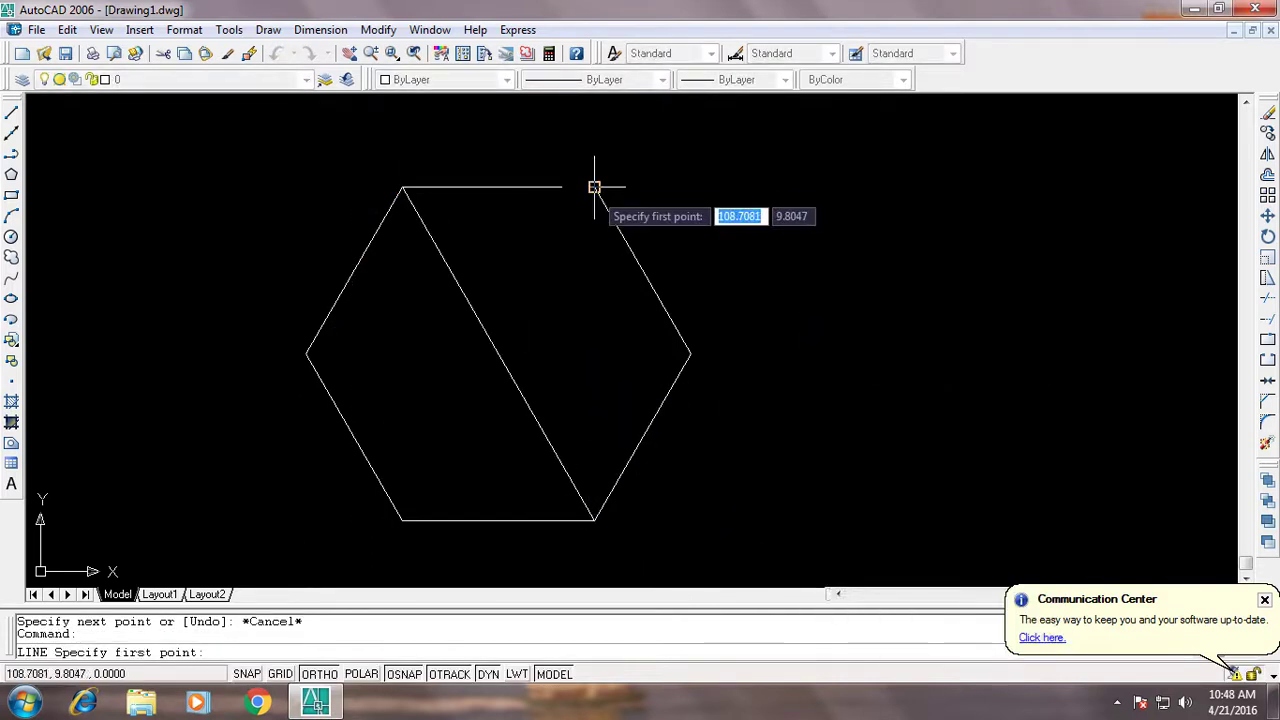
{"action": "left_click", "coordinate": [595, 187]}
{"action": "left_click", "coordinate": [401, 521]}
{"action": "key", "text": "Escape"}
{"action": "right_click", "coordinate": [845, 332]}
{"action": "left_click", "coordinate": [885, 344]}
{"action": "left_click", "coordinate": [690, 354]}
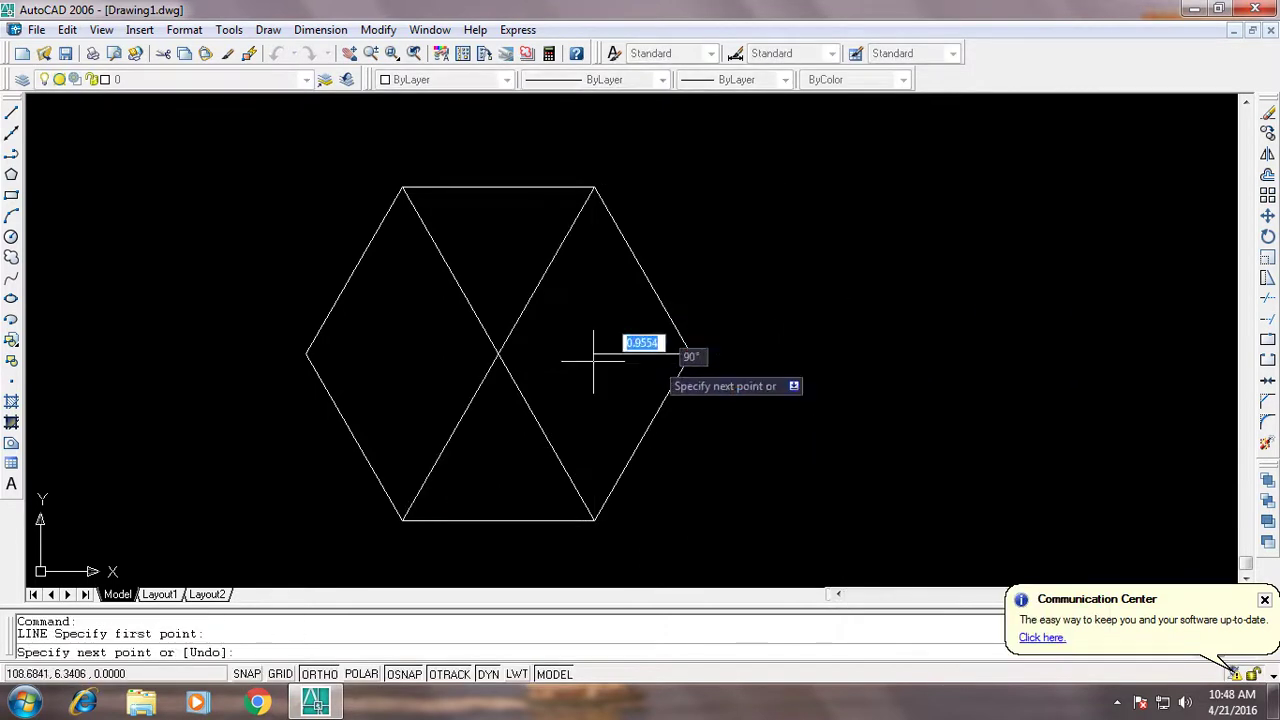
Finish the line to the left vertex and inscribe a Tan, Tan, Tan circle in the top triangle
{"action": "left_click", "coordinate": [304, 354]}
{"action": "key", "text": "Escape"}
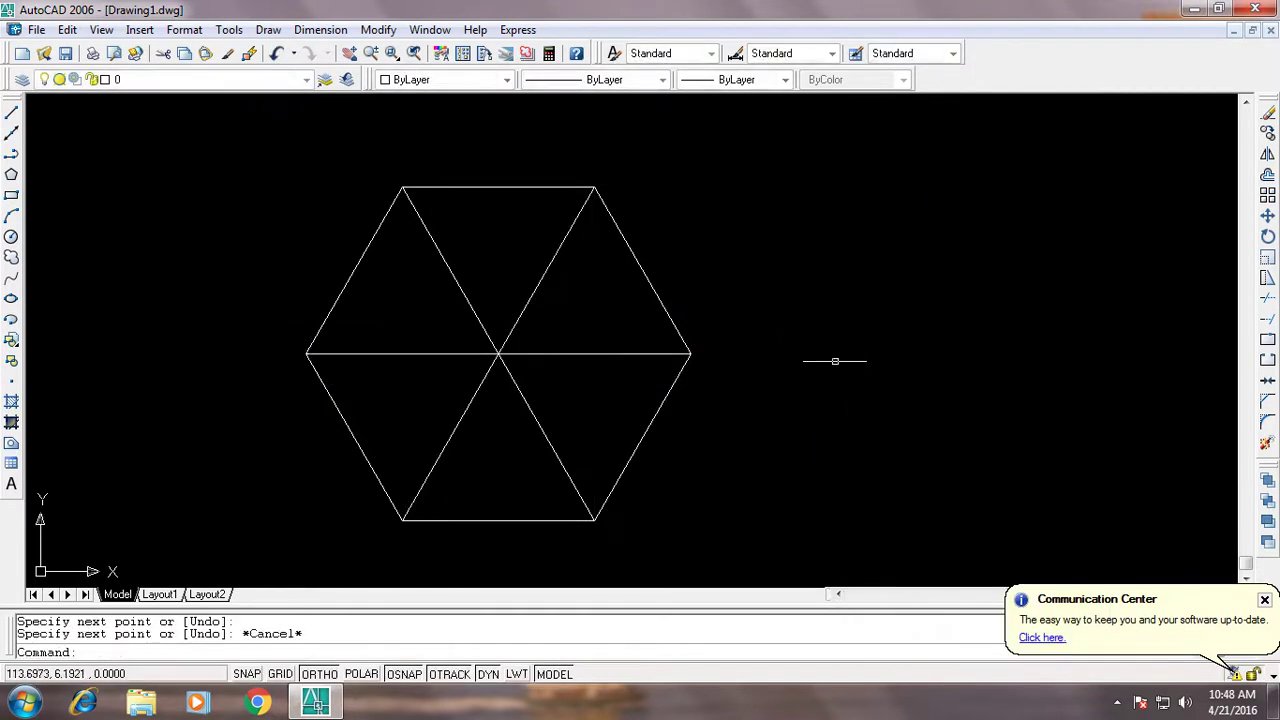
{"action": "left_click", "coordinate": [280, 30]}
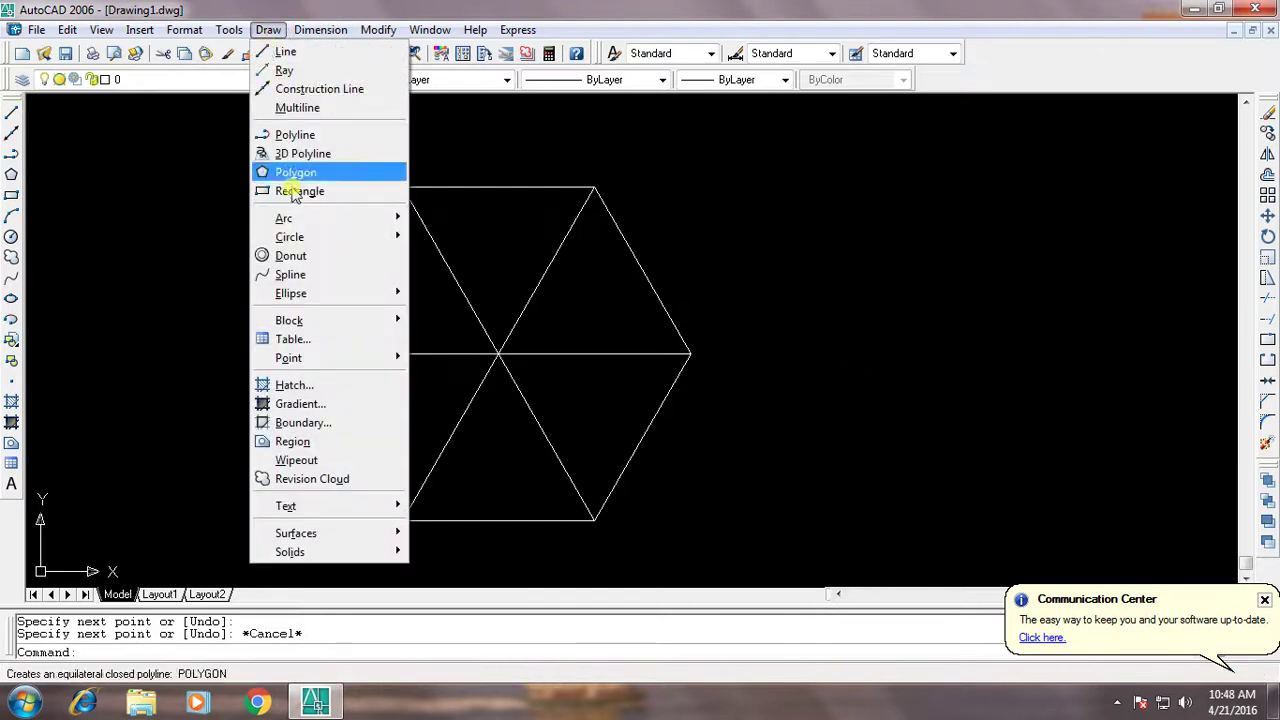
{"action": "mouse_move", "coordinate": [290, 236]}
{"action": "left_click", "coordinate": [481, 348]}
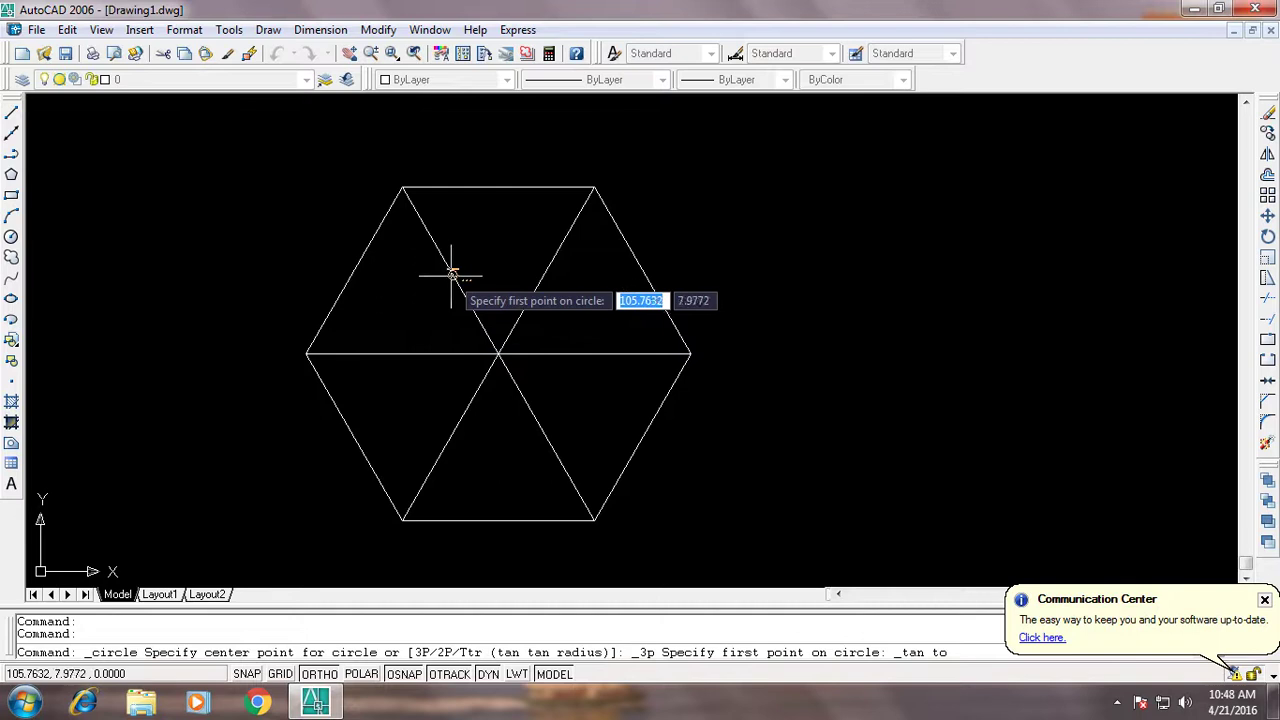
{"action": "left_click", "coordinate": [444, 271]}
{"action": "left_click", "coordinate": [502, 184]}
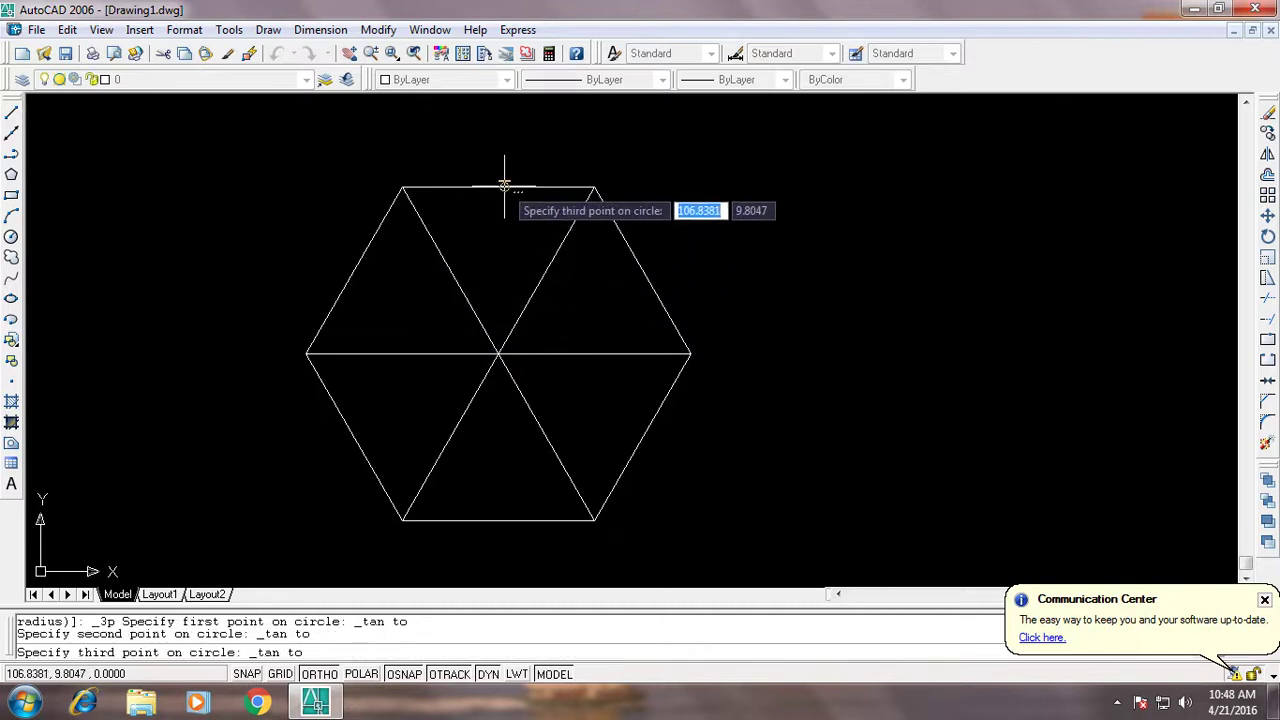
{"action": "left_click", "coordinate": [546, 264]}
Inscribe tangent circles in the upper-right and lower-right triangles
{"action": "right_click", "coordinate": [767, 202]}
{"action": "left_click", "coordinate": [829, 214]}
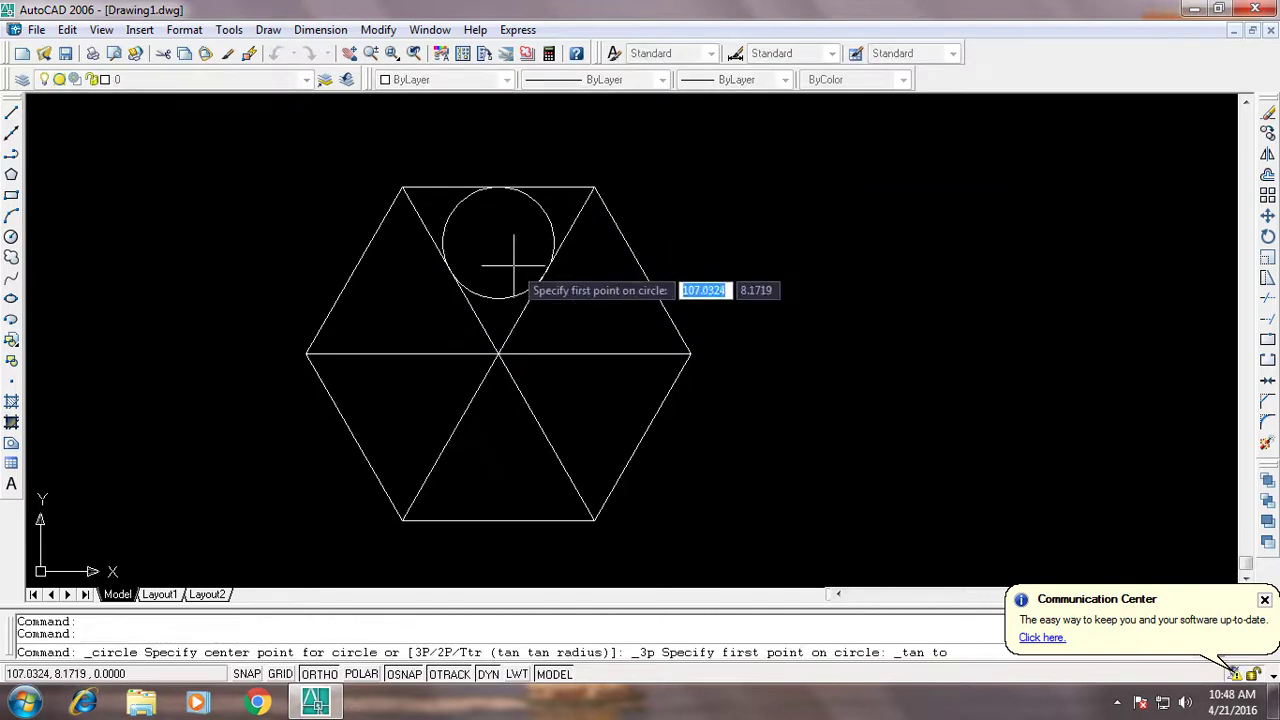
{"action": "left_click", "coordinate": [547, 270]}
{"action": "left_click", "coordinate": [644, 273]}
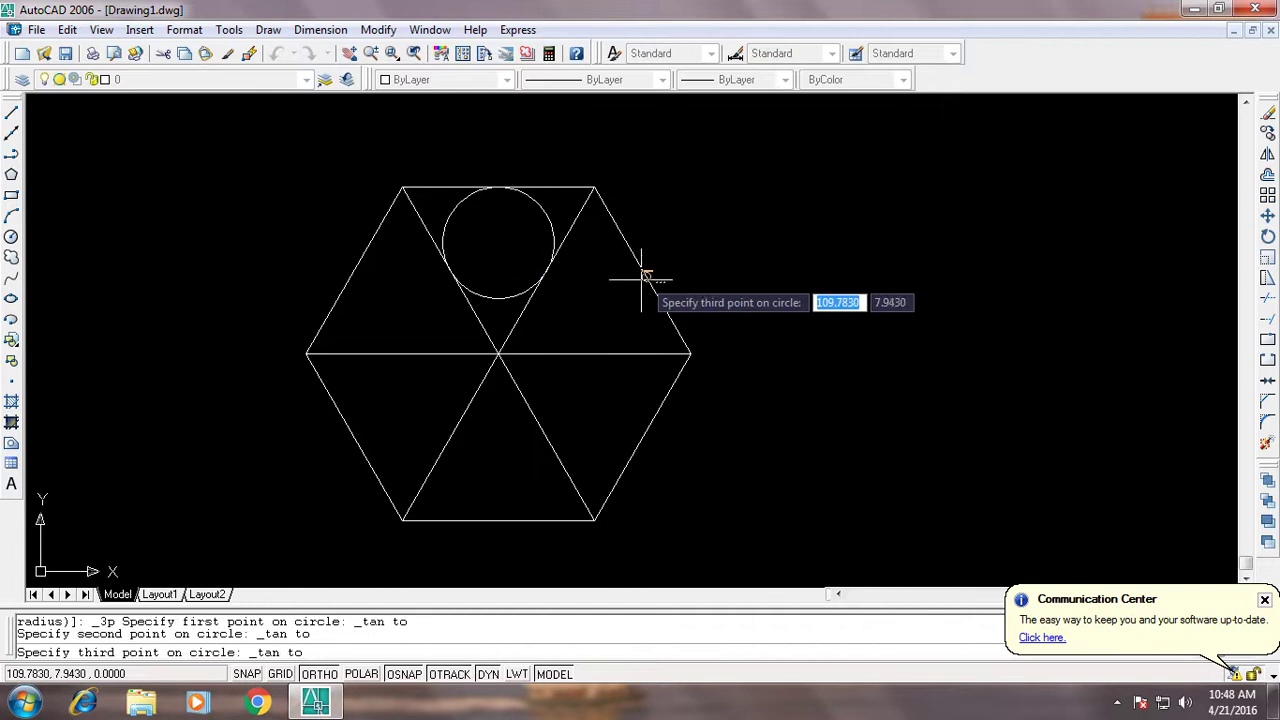
{"action": "left_click", "coordinate": [606, 352]}
{"action": "right_click", "coordinate": [760, 275]}
{"action": "left_click", "coordinate": [829, 280]}
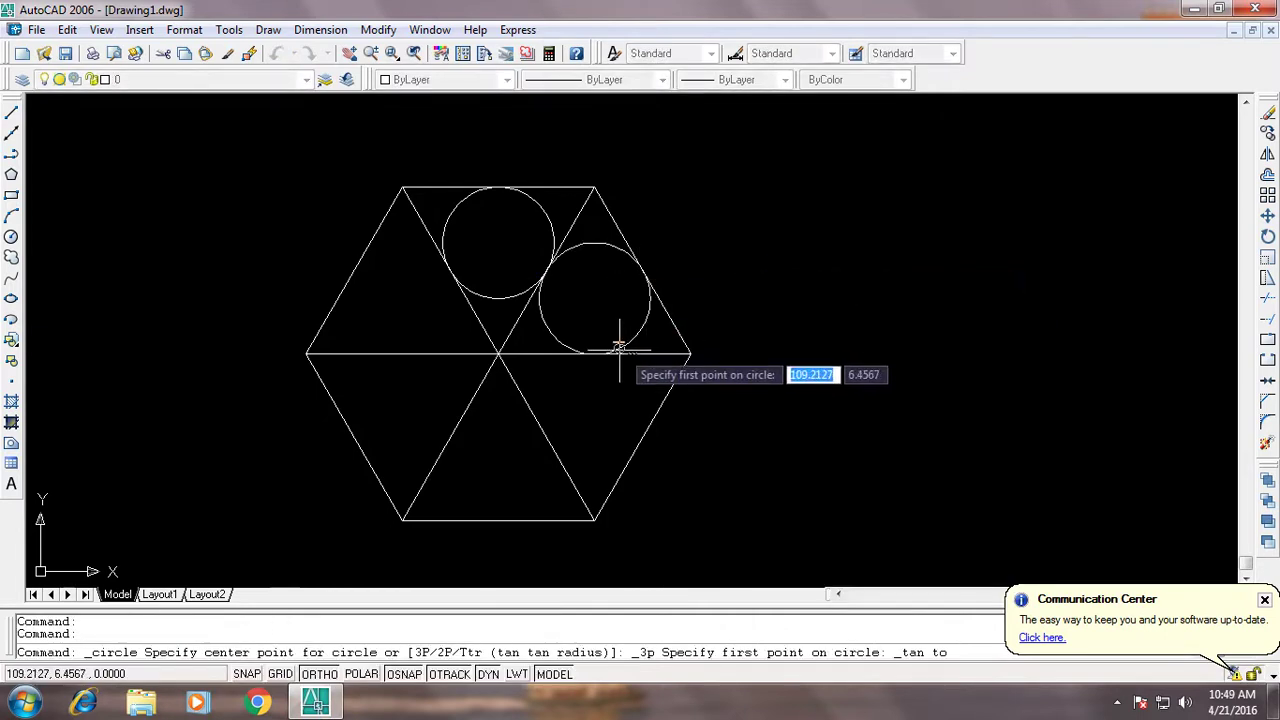
{"action": "left_click", "coordinate": [614, 355]}
{"action": "left_click", "coordinate": [646, 430]}
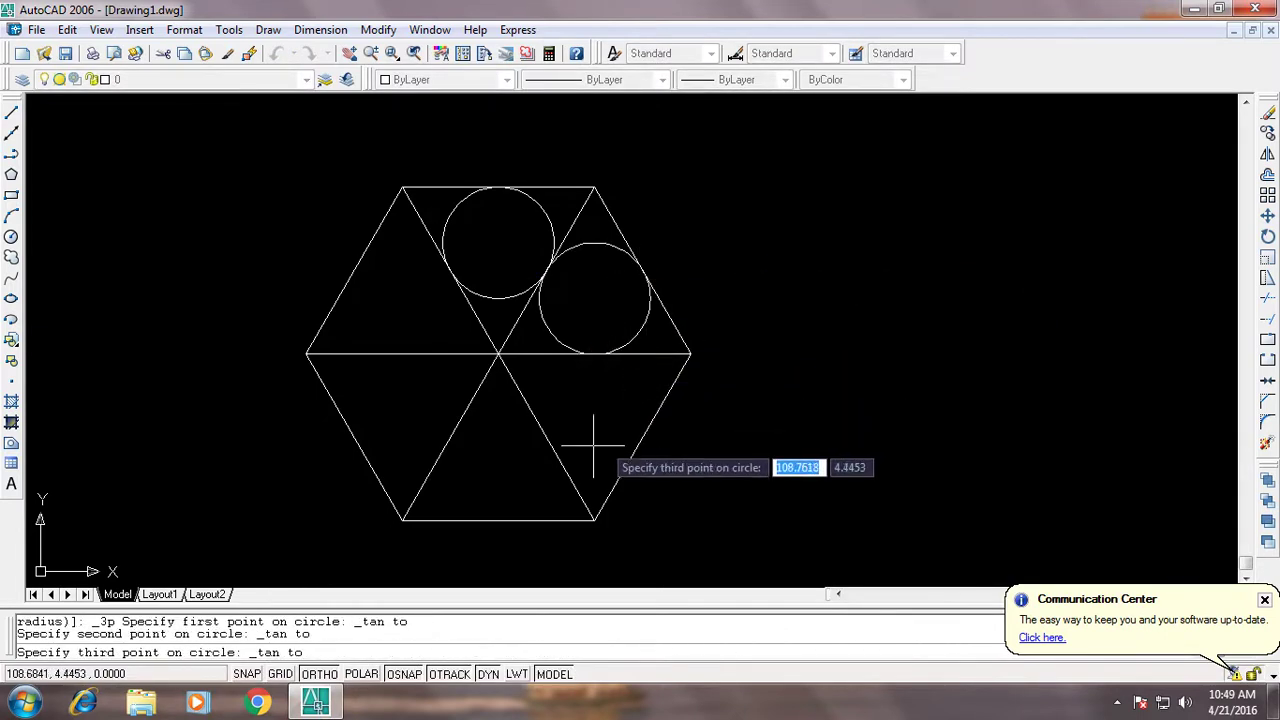
{"action": "left_click", "coordinate": [545, 433]}
Inscribe a tangent circle in the bottom triangle
{"action": "right_click", "coordinate": [878, 314]}
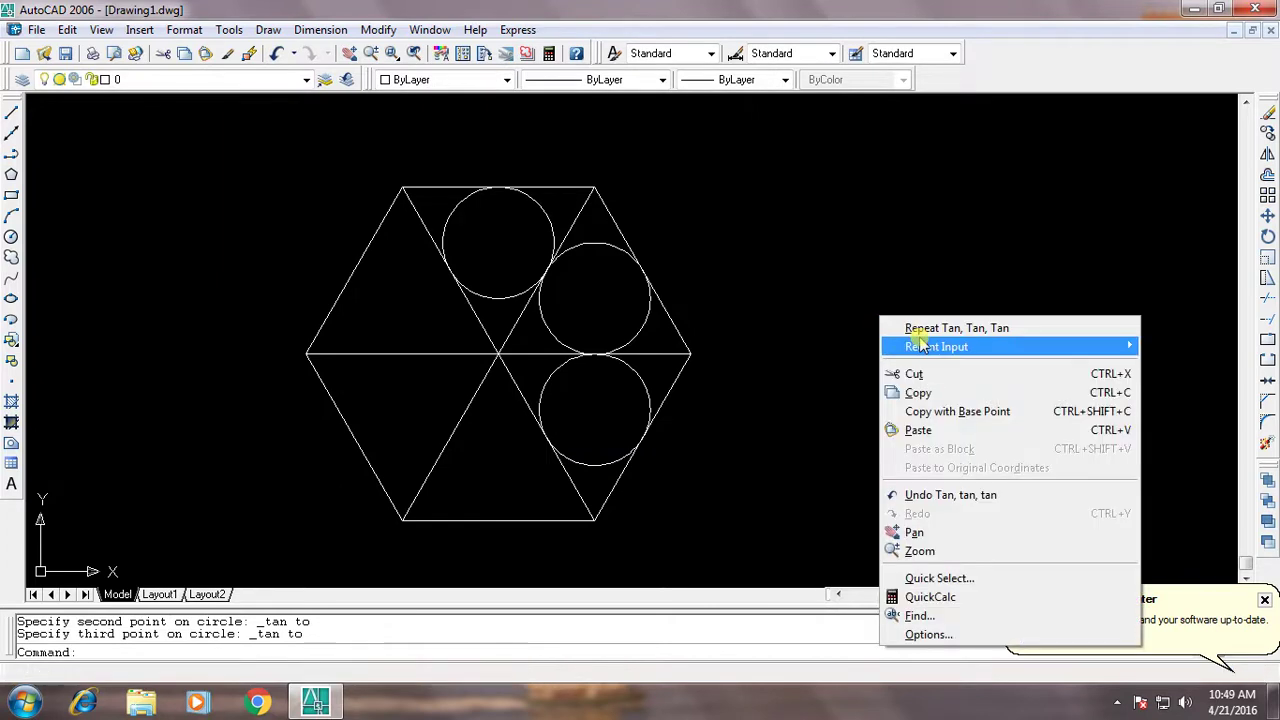
{"action": "left_click", "coordinate": [945, 320]}
{"action": "left_click", "coordinate": [548, 440]}
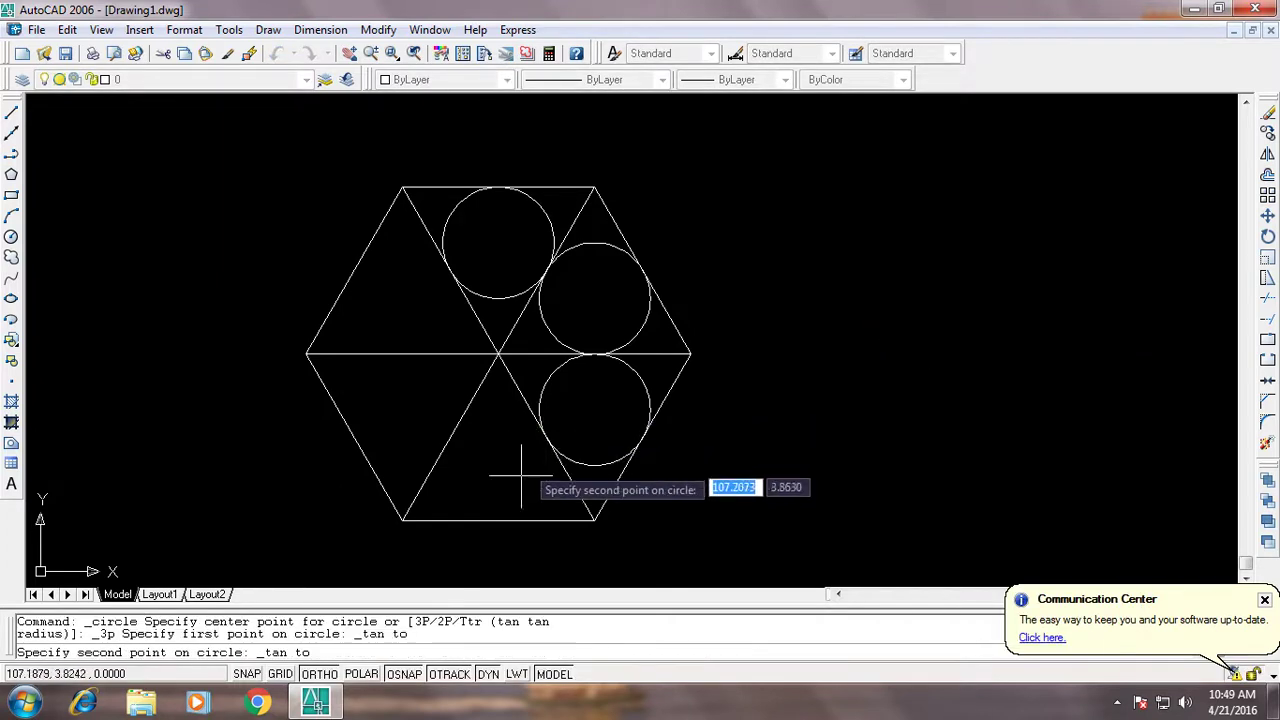
{"action": "left_click", "coordinate": [494, 517]}
{"action": "left_click", "coordinate": [445, 440]}
Inscribe tangent circles in the lower-left and upper-left triangles
{"action": "right_click", "coordinate": [846, 250]}
{"action": "left_click", "coordinate": [872, 262]}
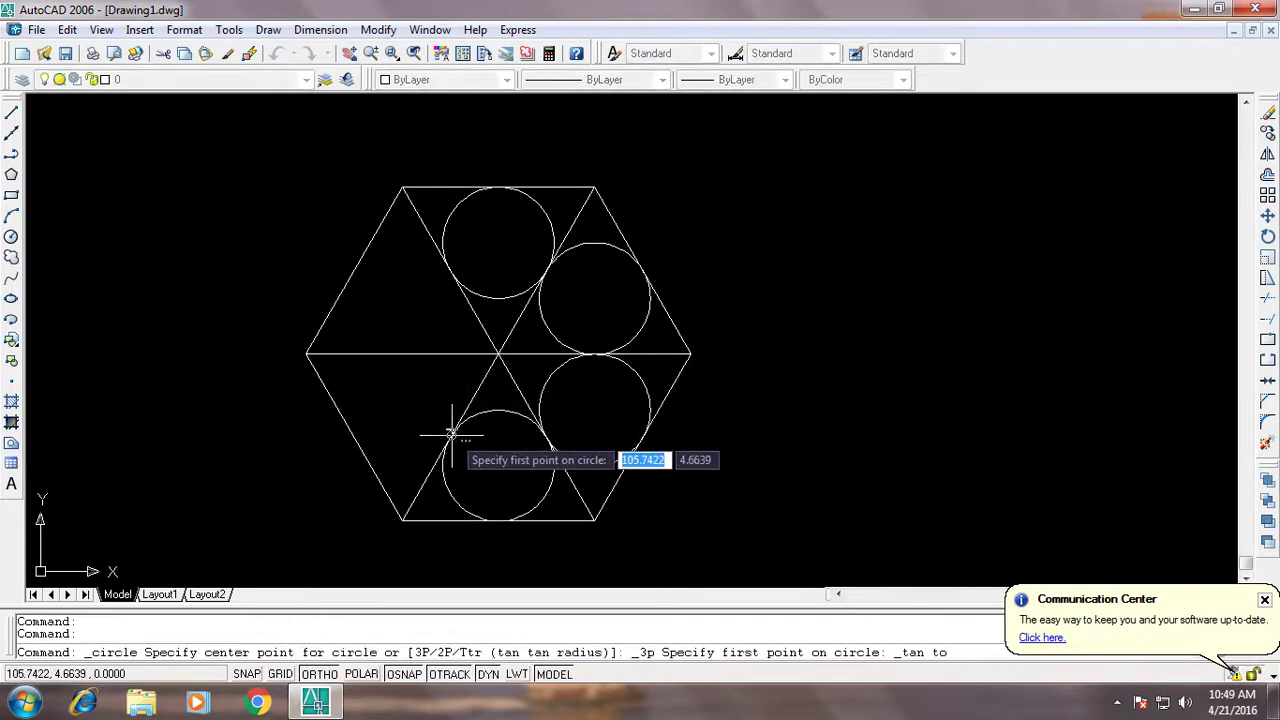
{"action": "left_click", "coordinate": [451, 437]}
{"action": "left_click", "coordinate": [416, 352]}
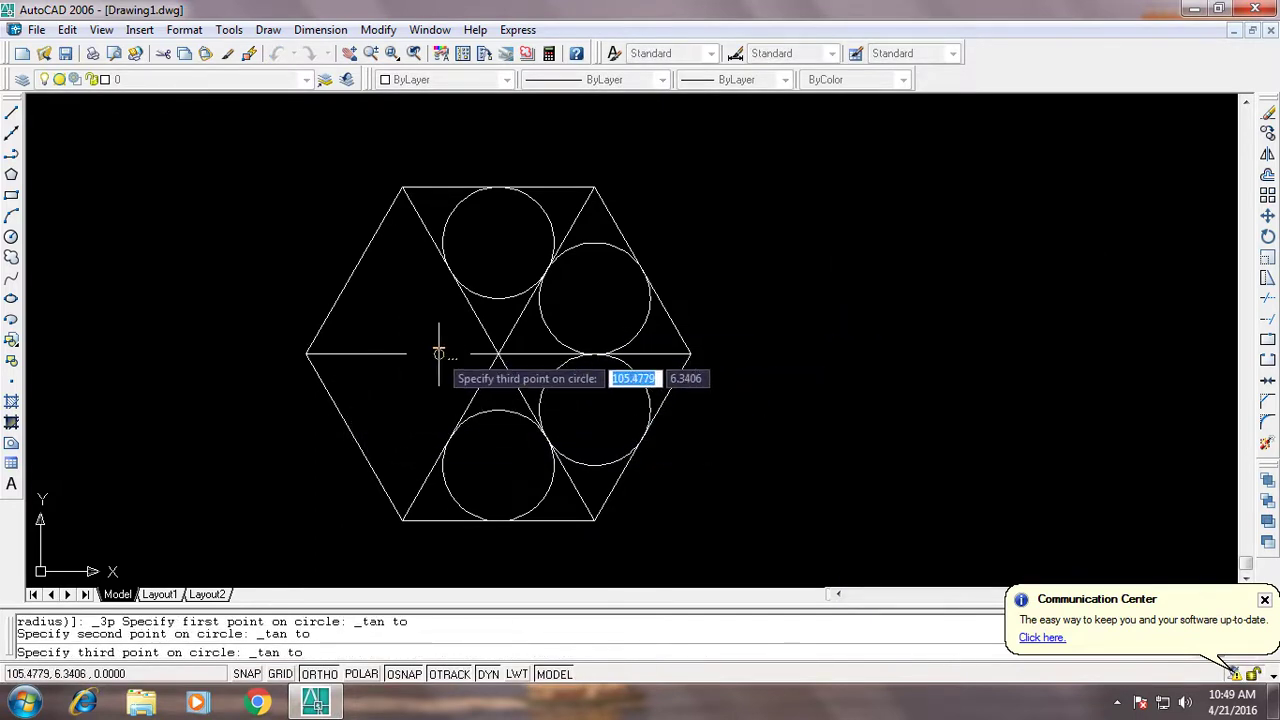
{"action": "left_click", "coordinate": [432, 352]}
{"action": "right_click", "coordinate": [975, 243]}
{"action": "left_click", "coordinate": [1050, 254]}
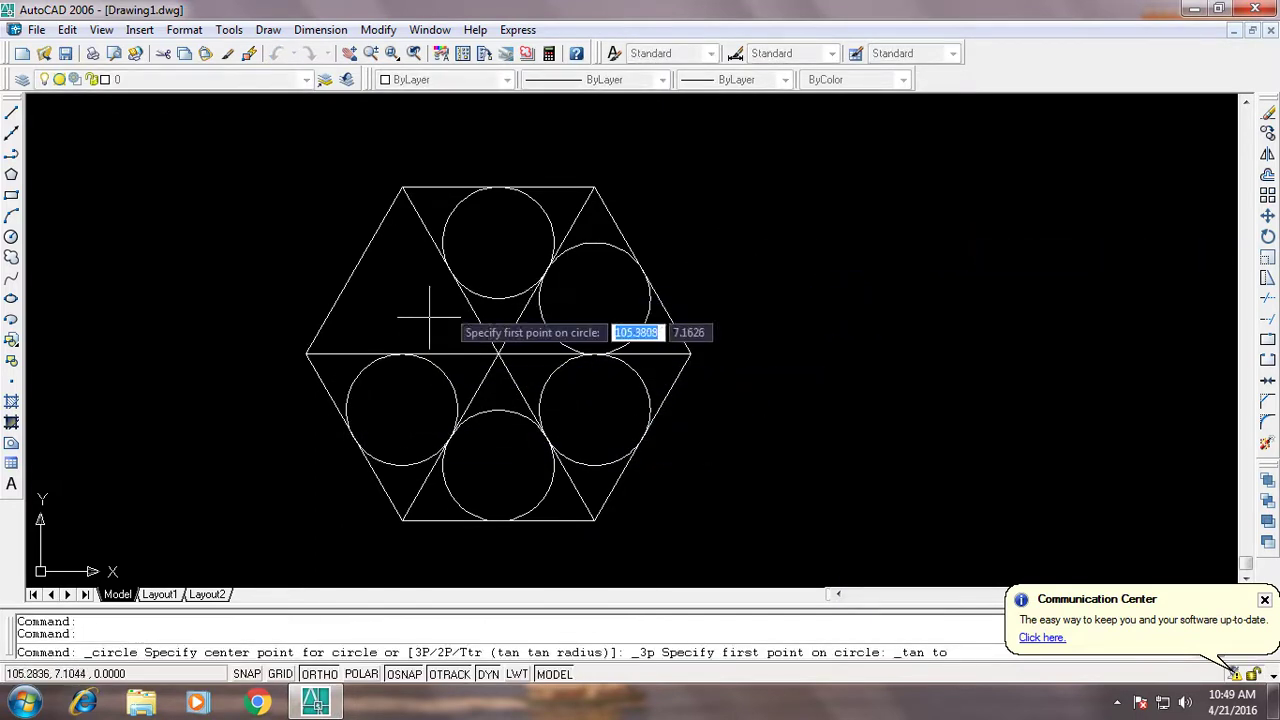
{"action": "left_click", "coordinate": [406, 350]}
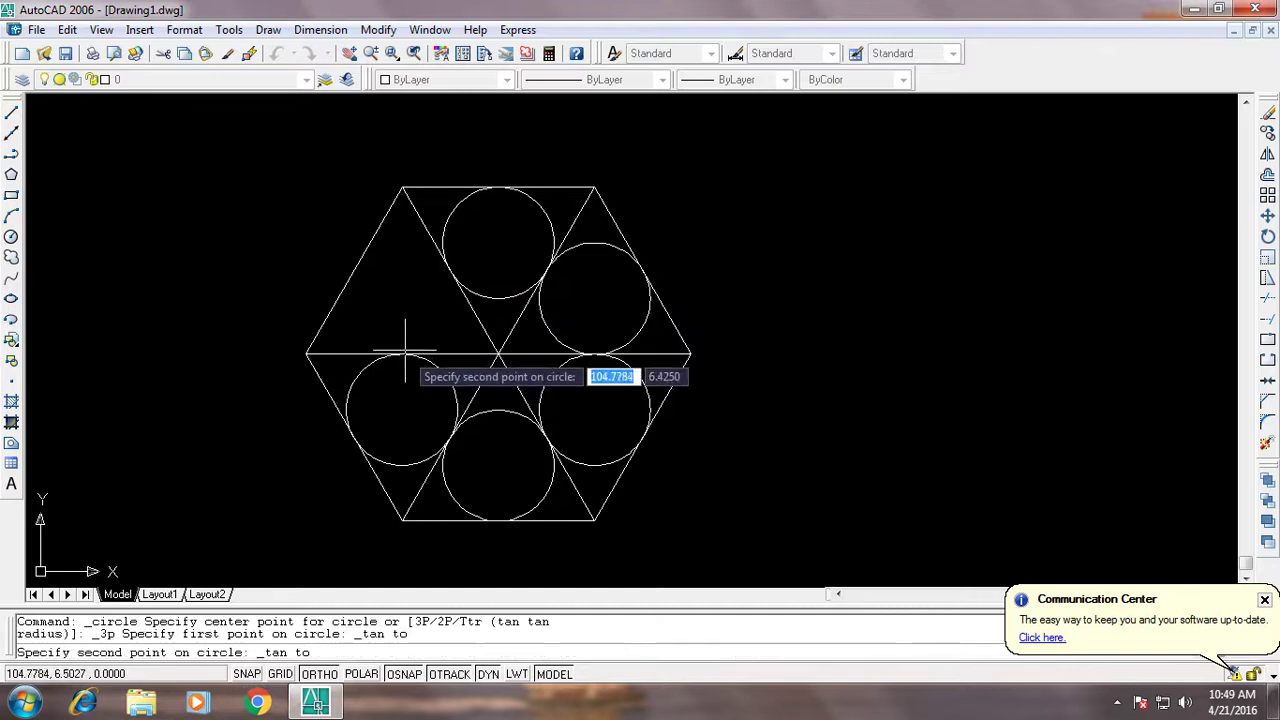
{"action": "left_click", "coordinate": [376, 240]}
{"action": "left_click", "coordinate": [432, 238]}
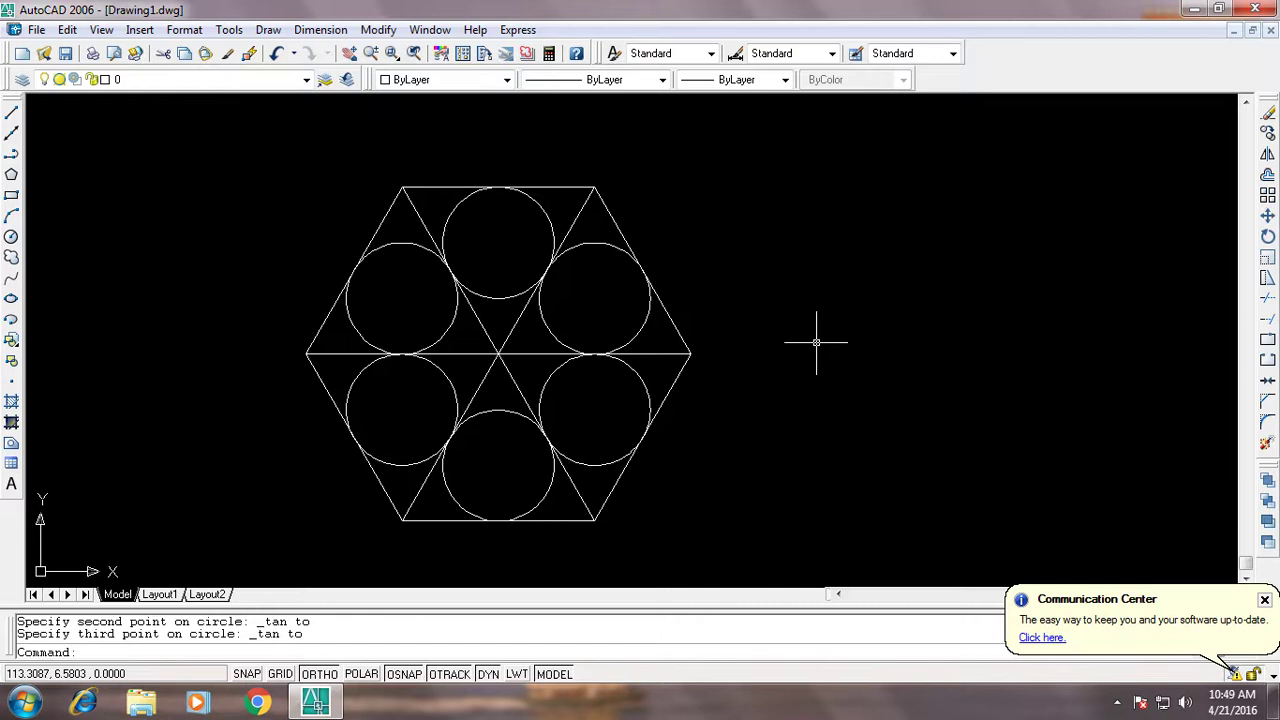
Add a linear dimension across the hexagon's bottom corners, then delete it as misplaced
{"action": "left_click", "coordinate": [330, 35]}
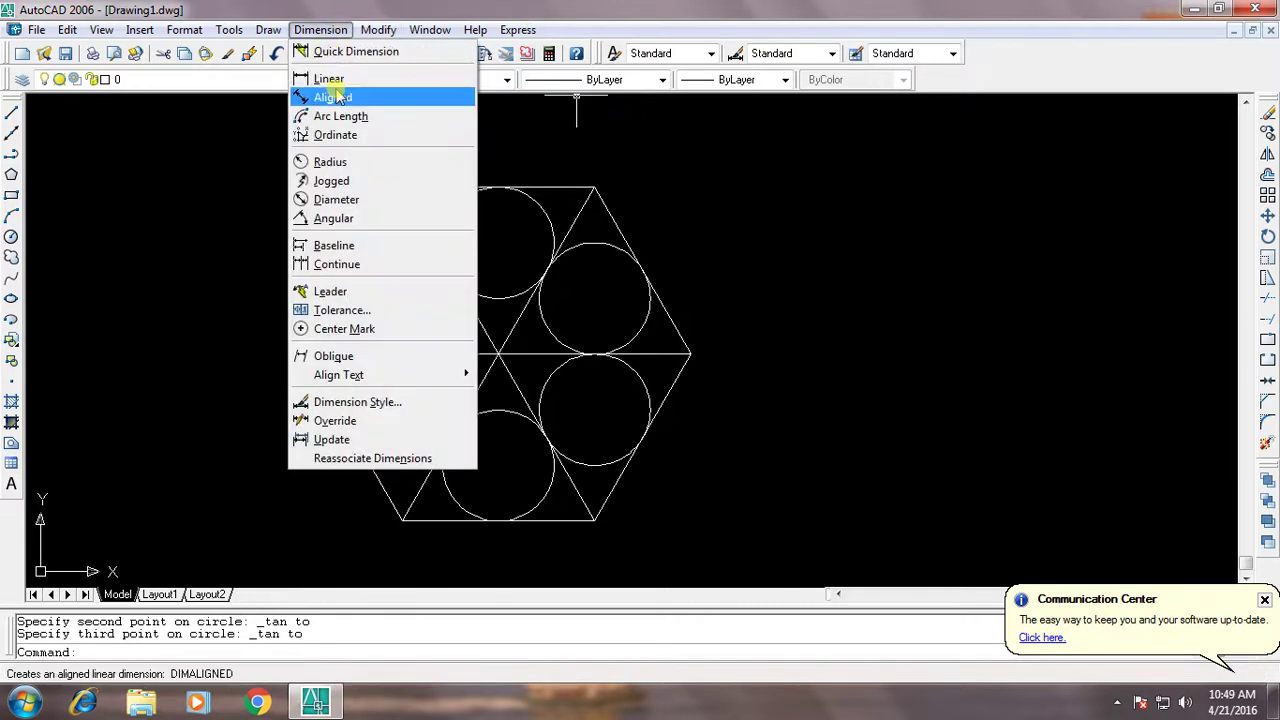
{"action": "left_click", "coordinate": [323, 78]}
{"action": "left_click", "coordinate": [401, 520]}
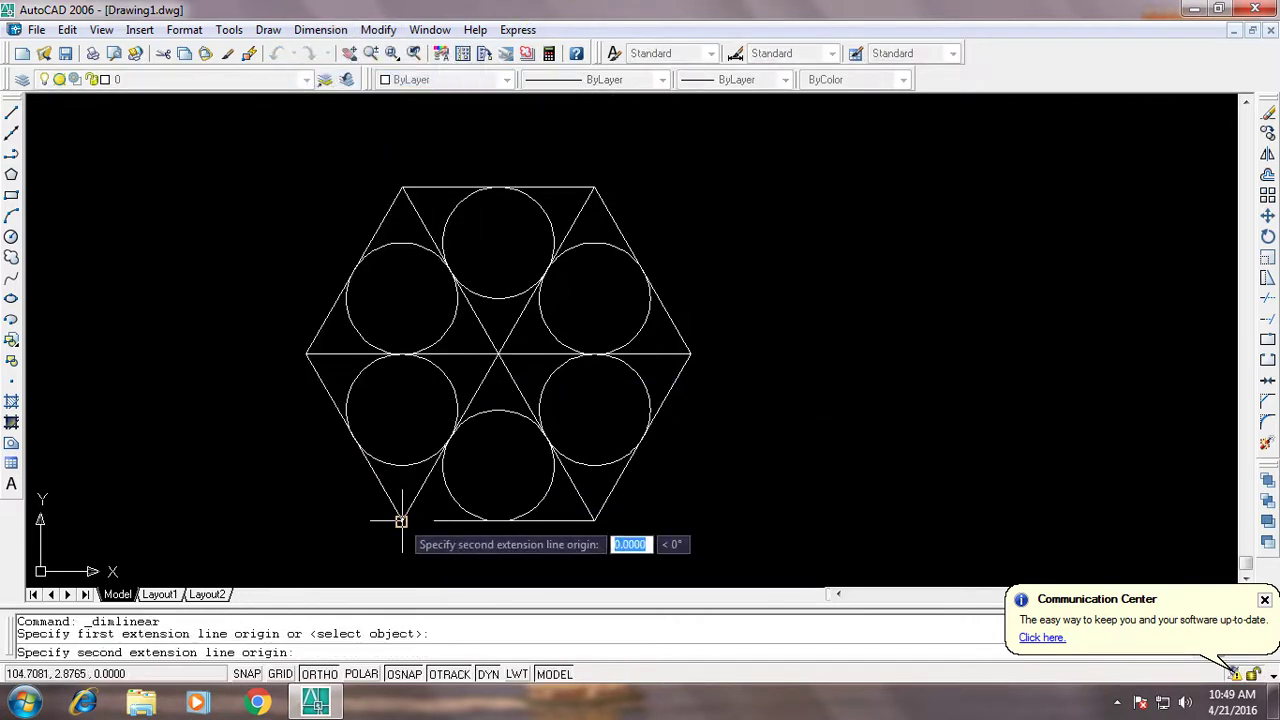
{"action": "left_click", "coordinate": [585, 521]}
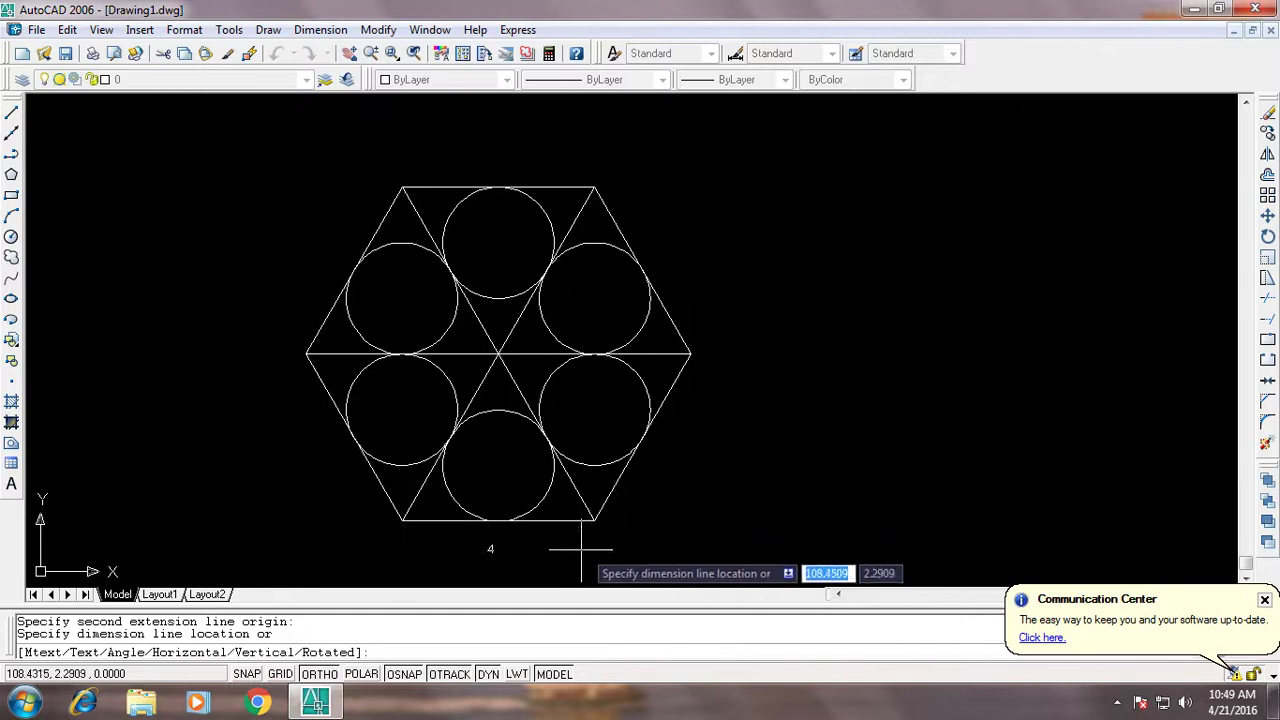
{"action": "left_click", "coordinate": [586, 546]}
{"action": "scroll", "coordinate": [566, 556], "scroll_direction": "up", "scroll_amount": 2}
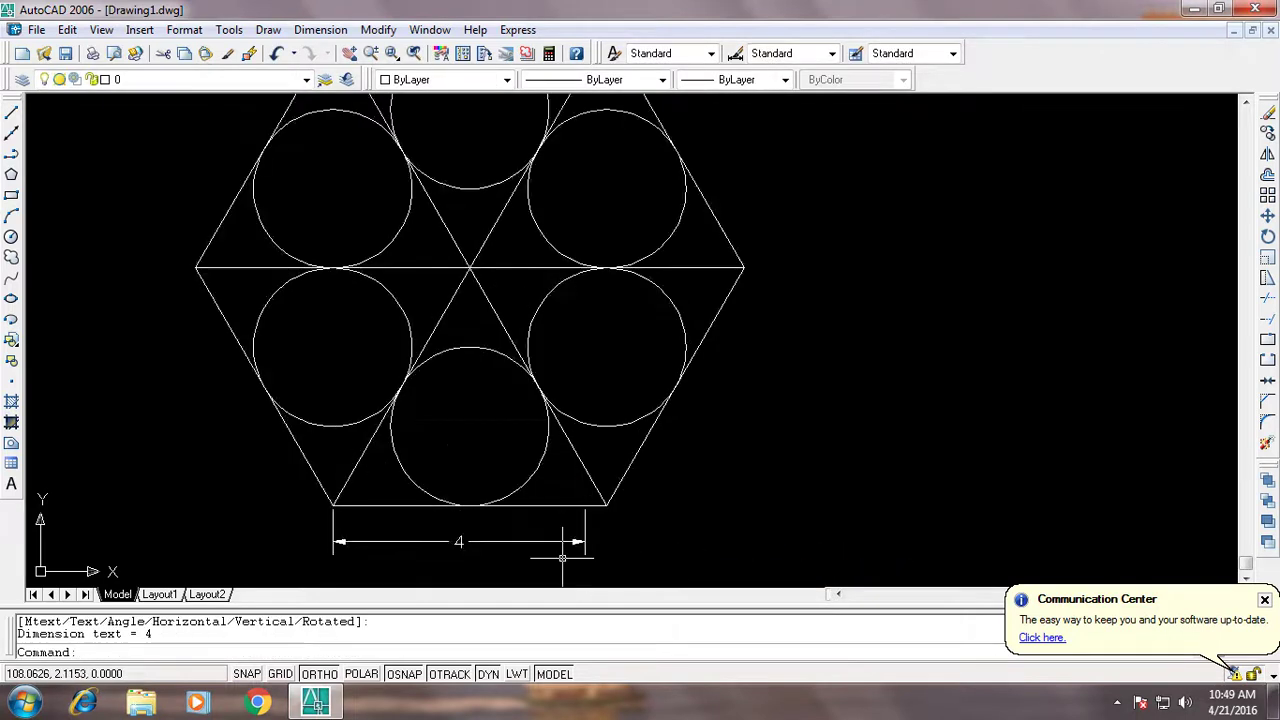
{"action": "scroll", "coordinate": [563, 558], "scroll_direction": "up", "scroll_amount": 3}
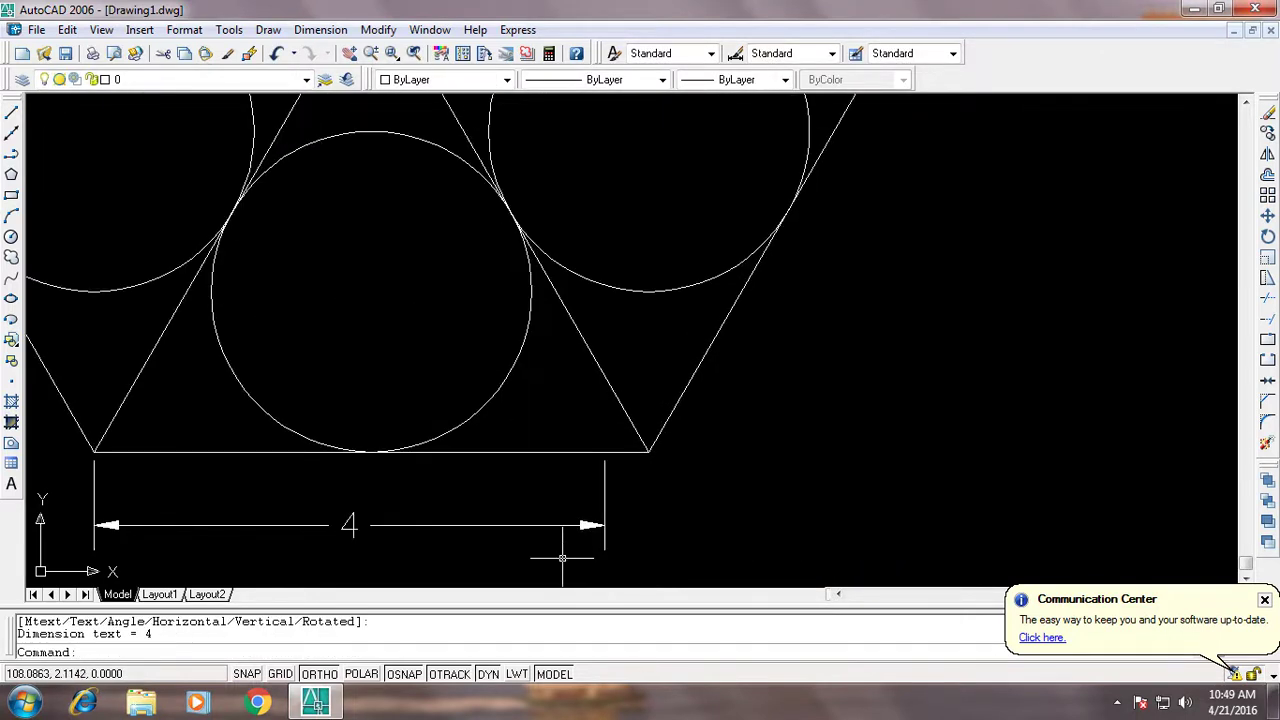
{"action": "left_click", "coordinate": [605, 518]}
{"action": "key", "text": "Delete"}
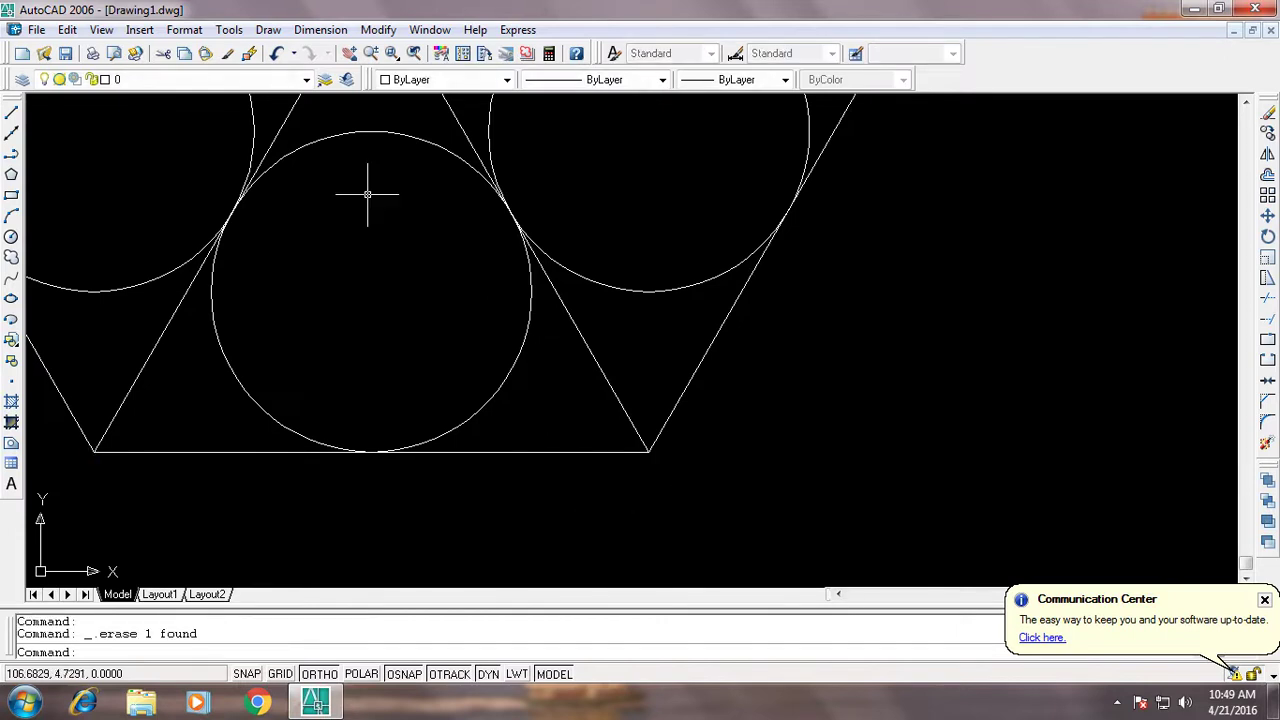
Redo the linear dimension of 4 just below the bottom edge and pan the hexagon left
{"action": "left_click", "coordinate": [320, 30]}
{"action": "left_click", "coordinate": [332, 31]}
{"action": "left_click", "coordinate": [334, 32]}
{"action": "left_click", "coordinate": [334, 80]}
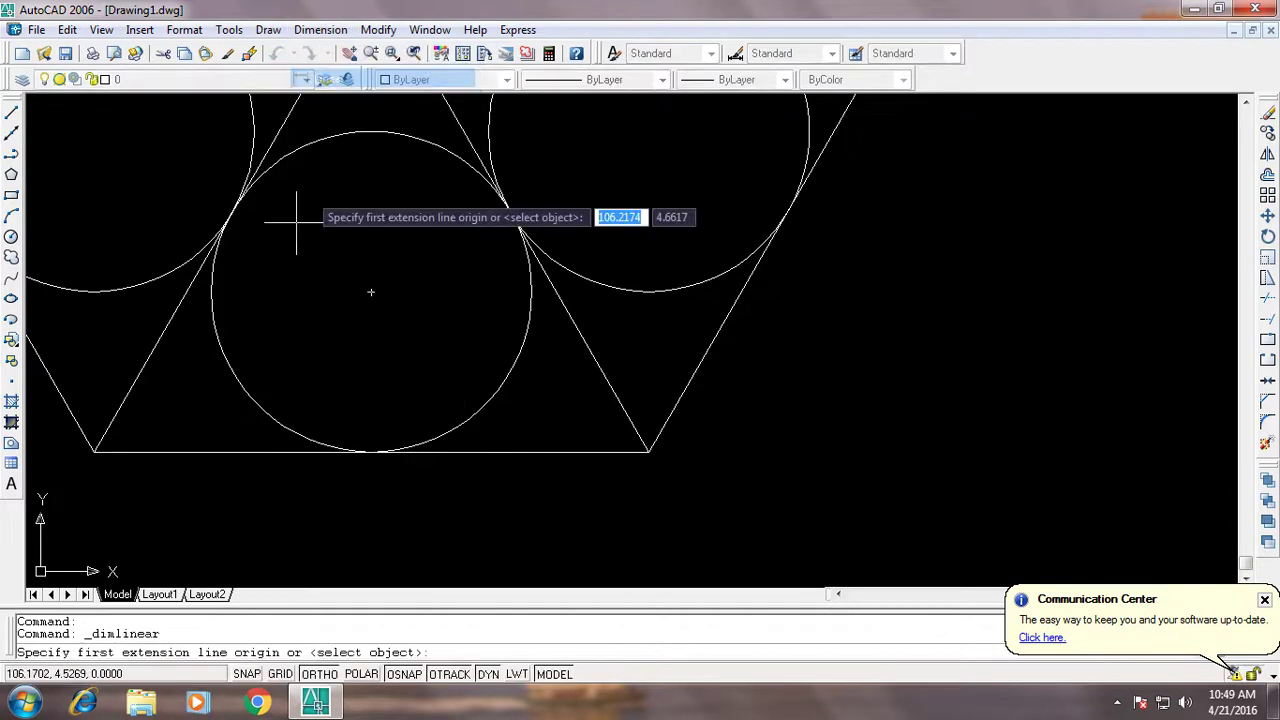
{"action": "left_click", "coordinate": [93, 451]}
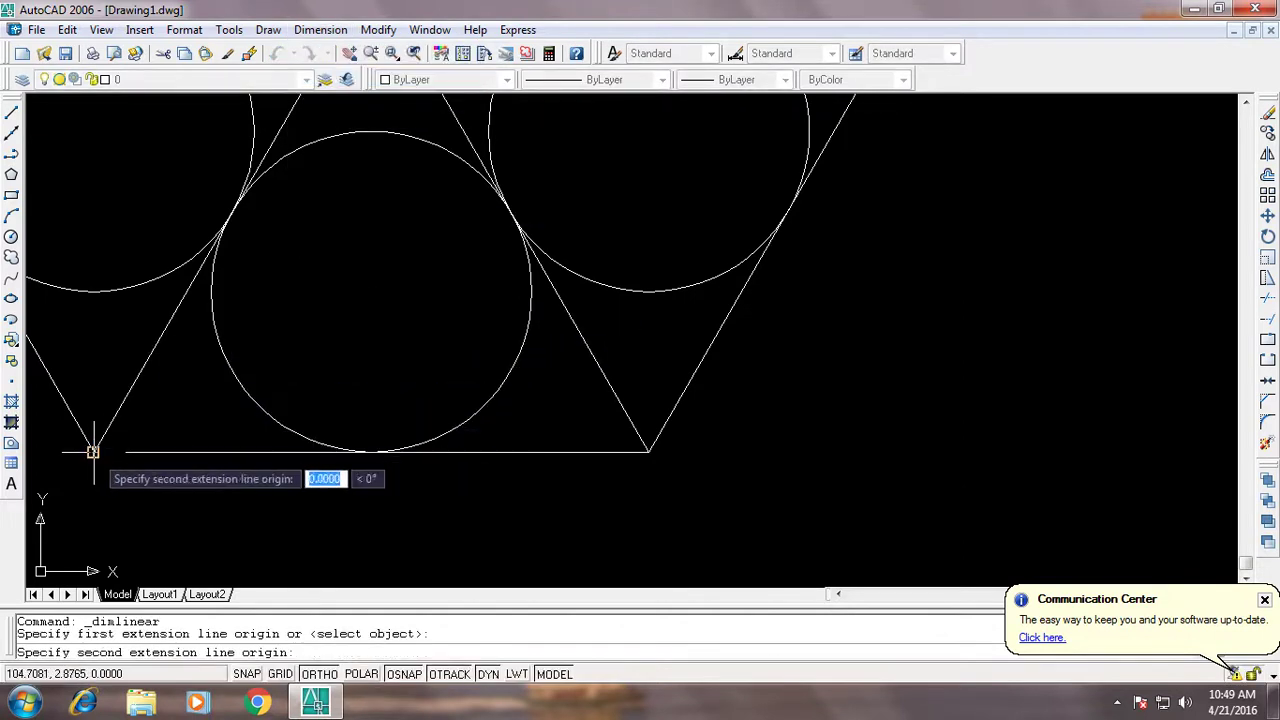
{"action": "left_click", "coordinate": [648, 451]}
{"action": "left_click", "coordinate": [648, 506]}
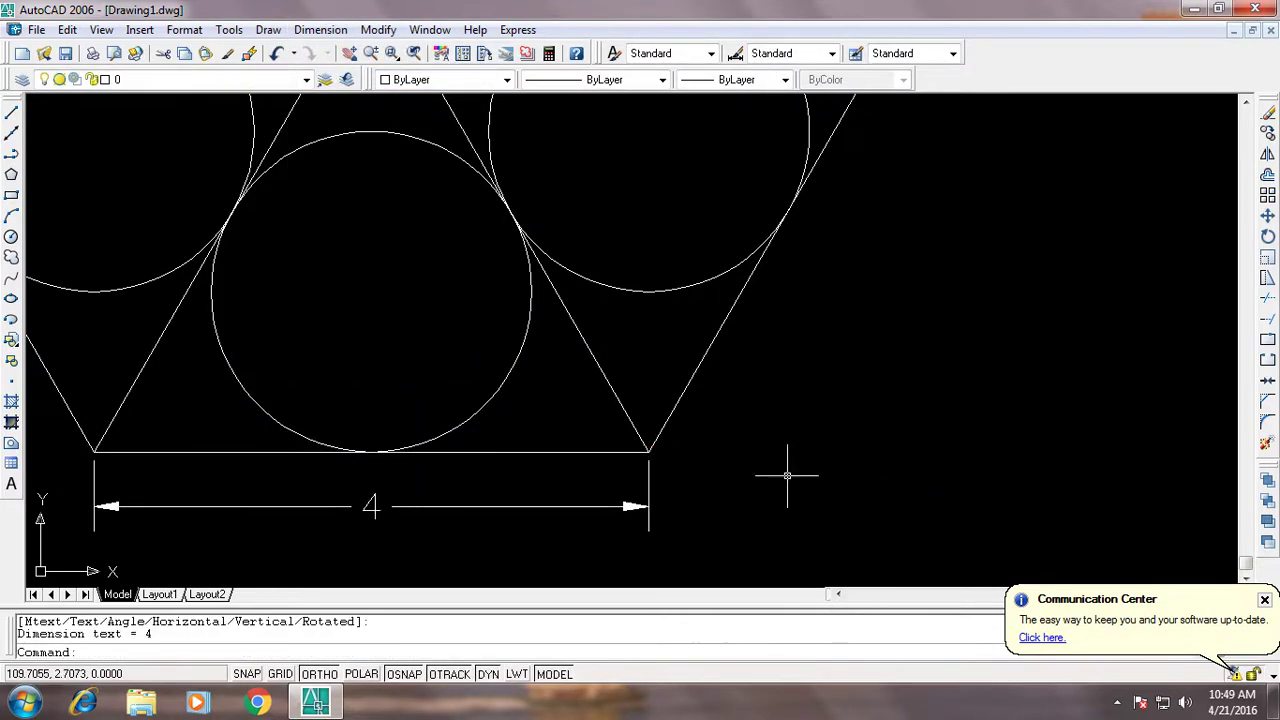
{"action": "scroll", "coordinate": [754, 400], "scroll_direction": "down", "scroll_amount": 5}
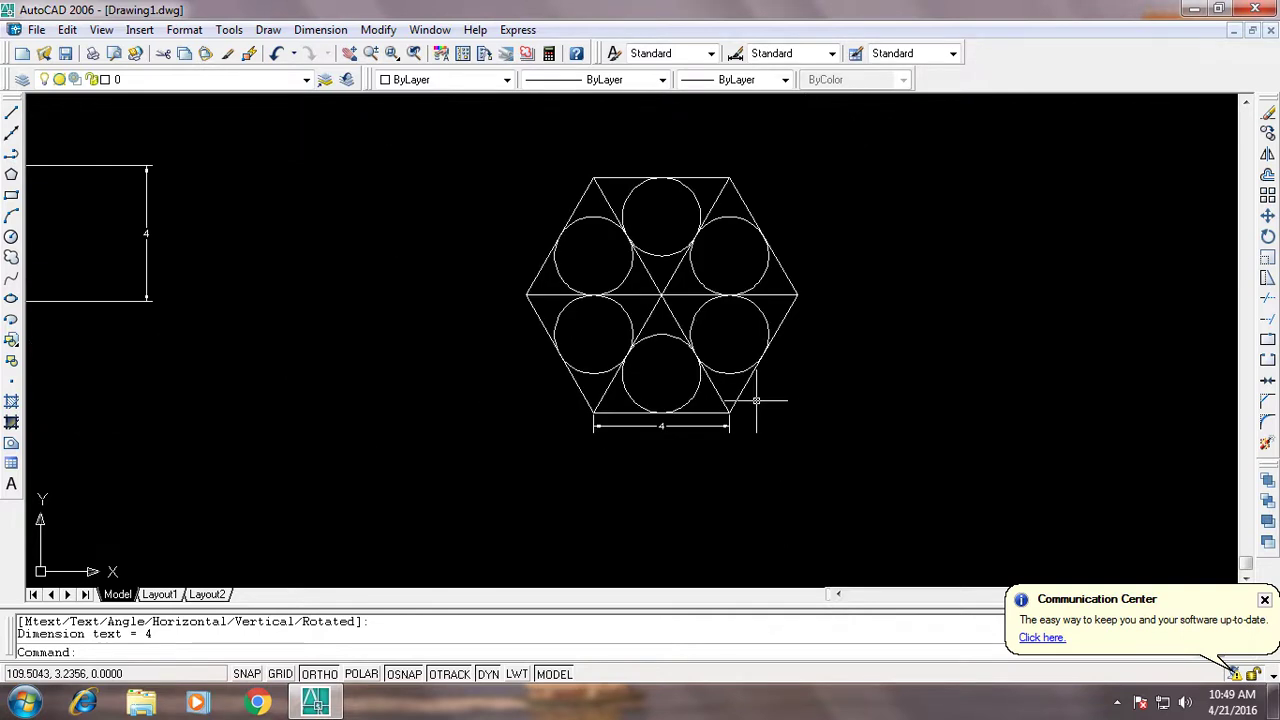
{"action": "middle_click_drag", "start_coordinate": [760, 397], "coordinate": [263, 400]}
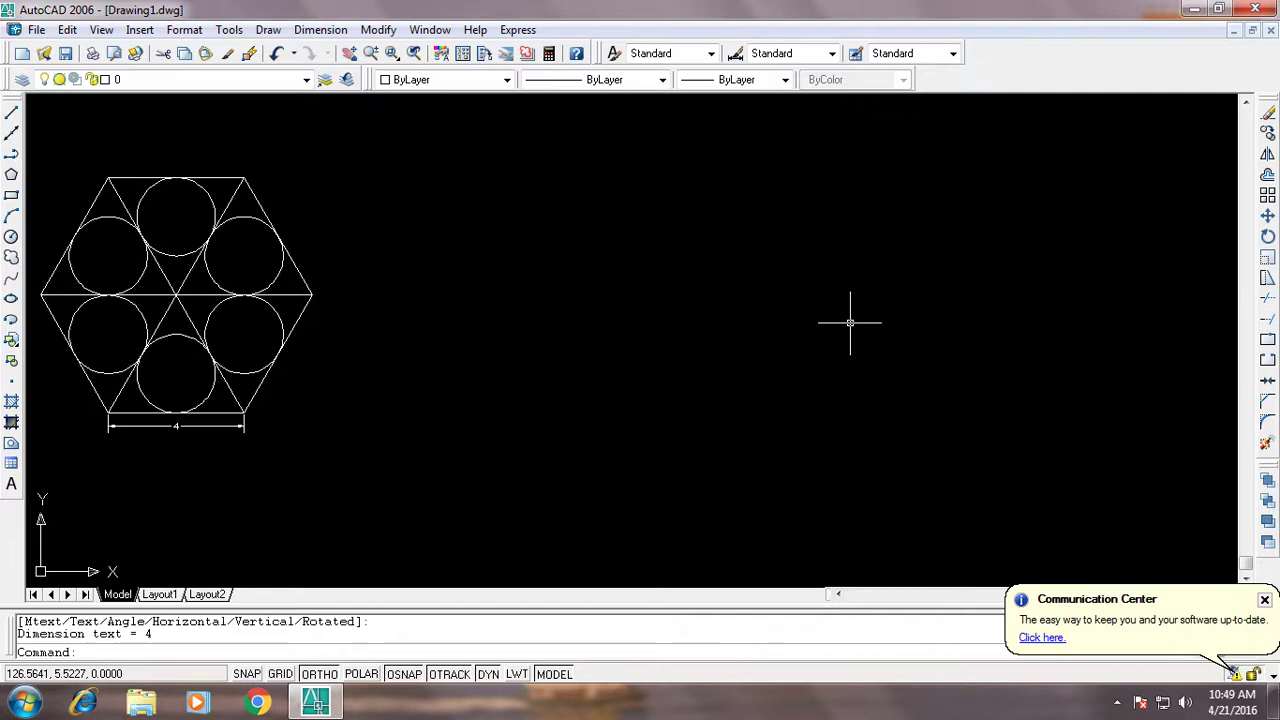
Draw a rectangle with RECTANG by picking two opposite corners right of the hexagon
{"action": "type", "text": "rec"}
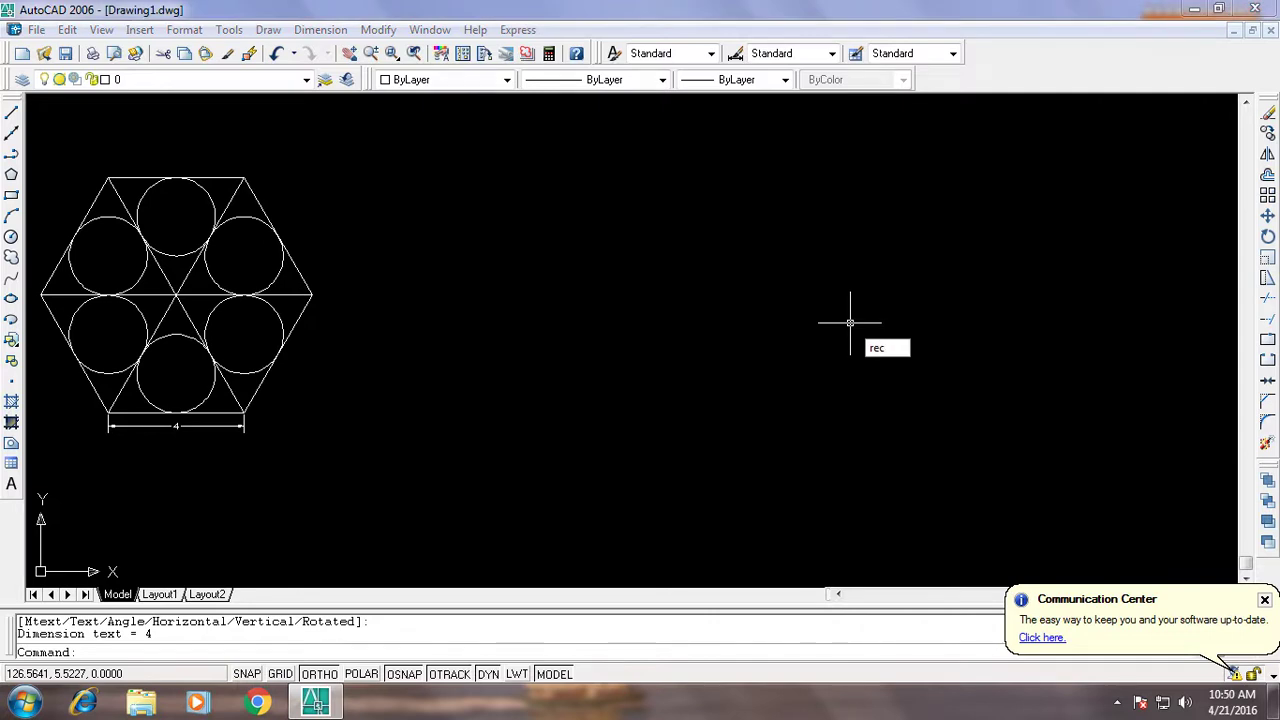
{"action": "key", "text": "Return"}
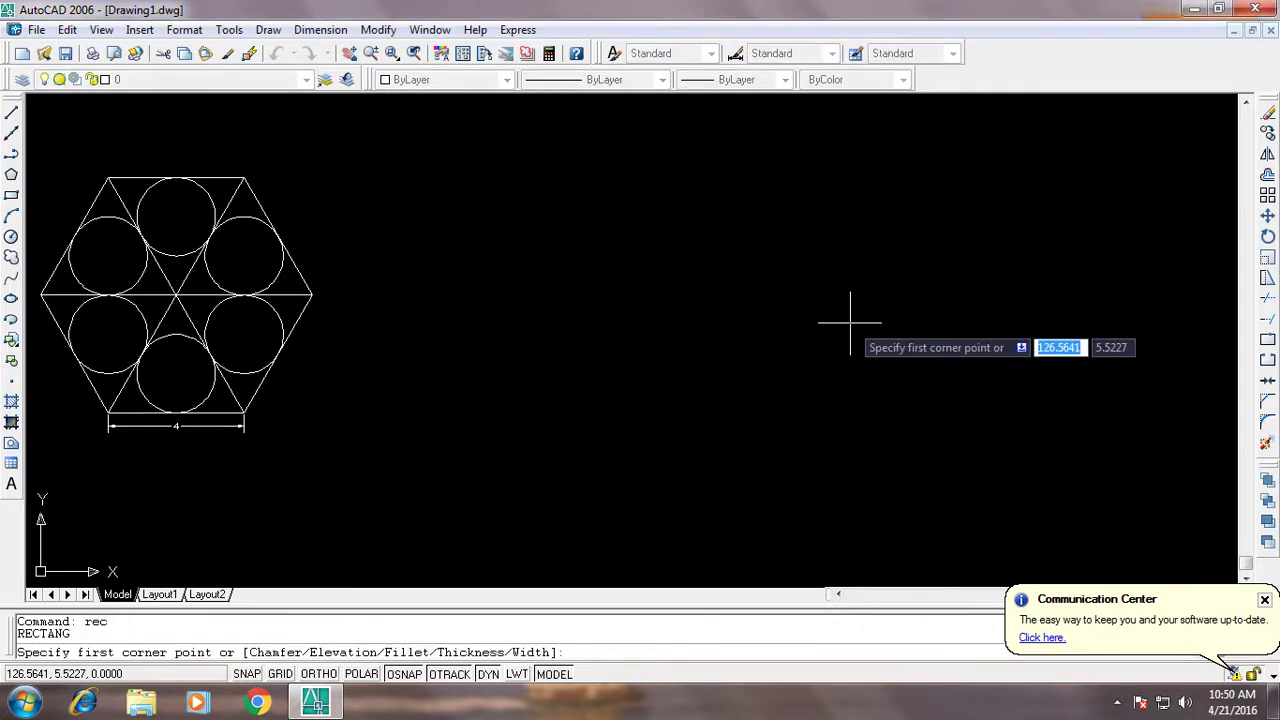
{"action": "left_click", "coordinate": [547, 253]}
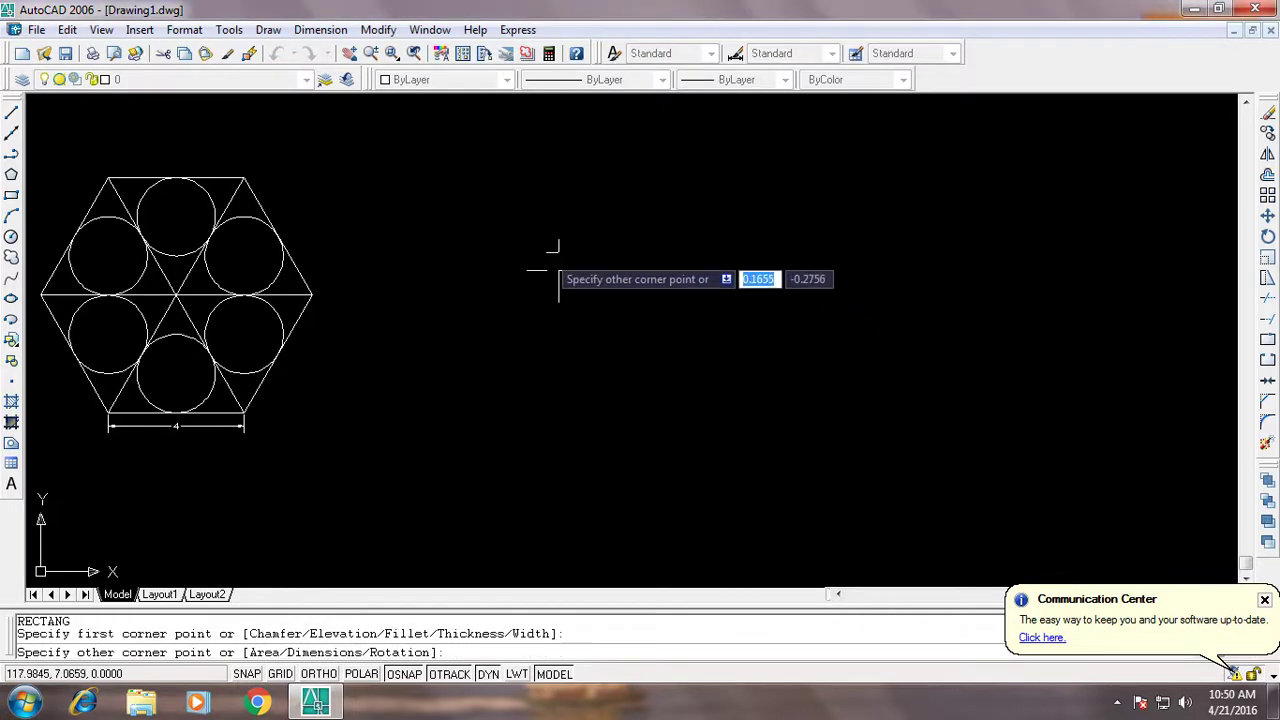
{"action": "left_click", "coordinate": [834, 428]}
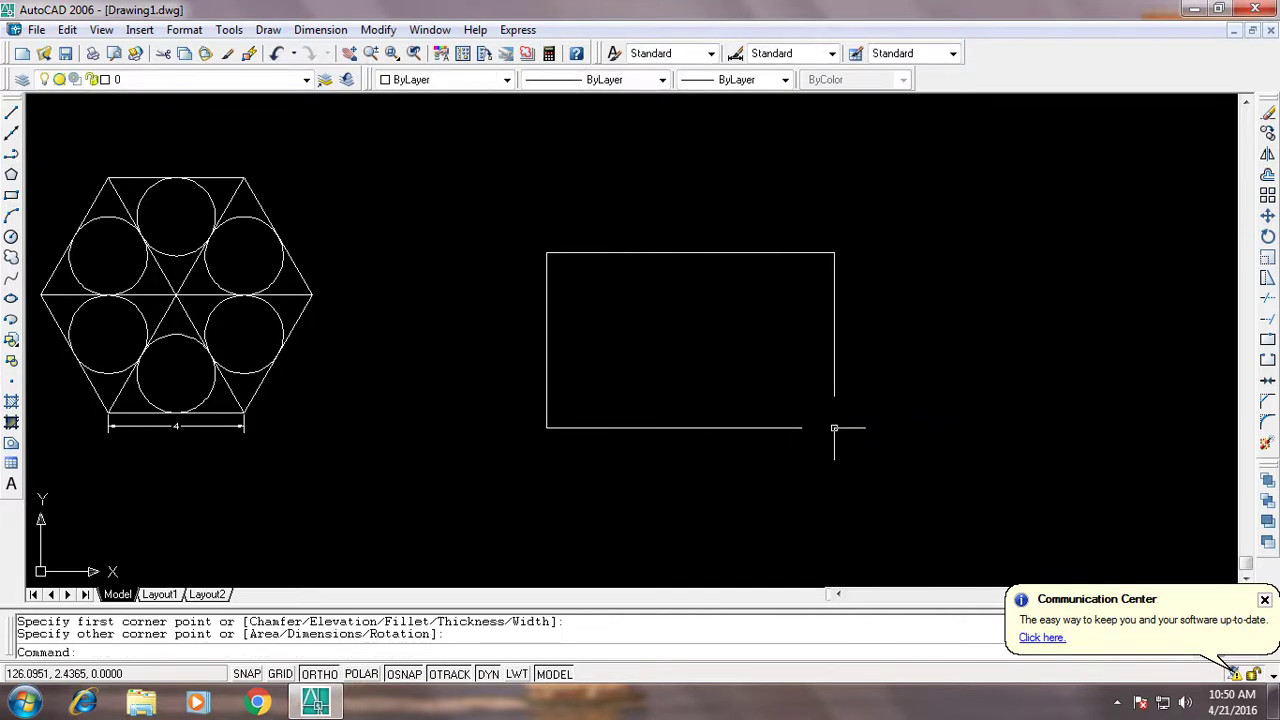
{"action": "key", "text": "Escape"}
{"action": "key", "text": "Escape"}
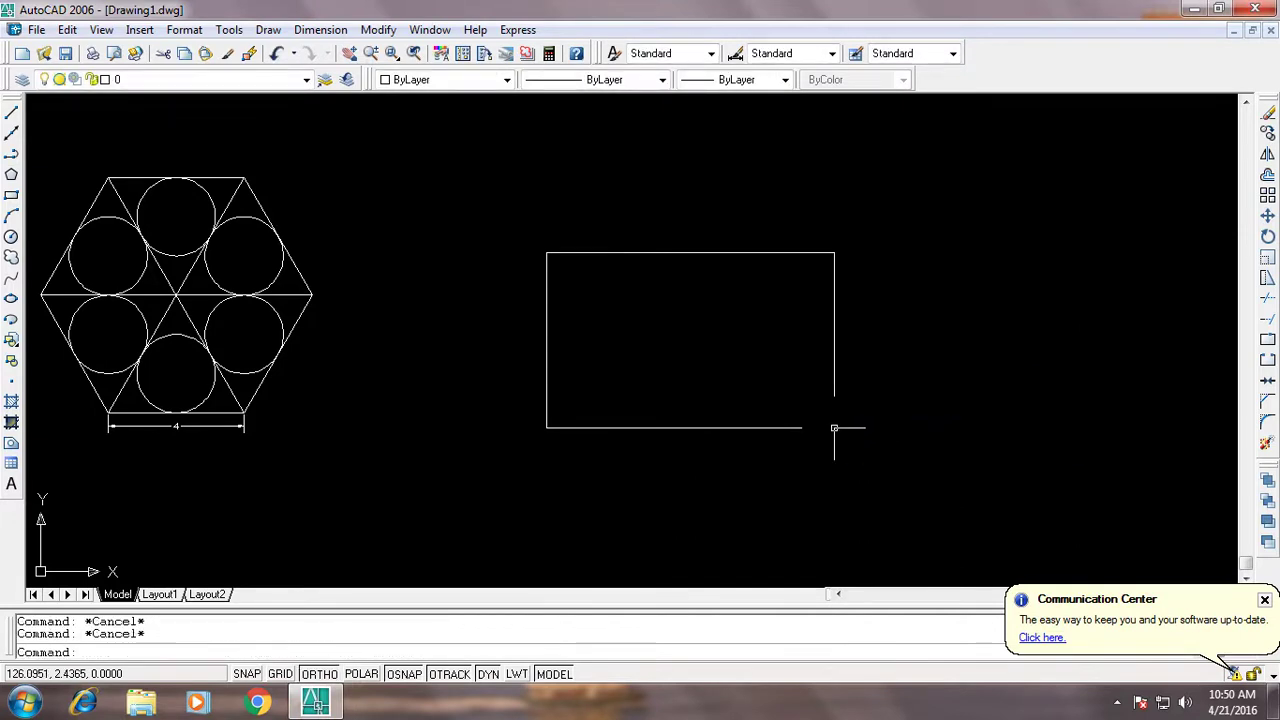
{"action": "type", "text": "rec"}
{"action": "key", "text": "Return"}
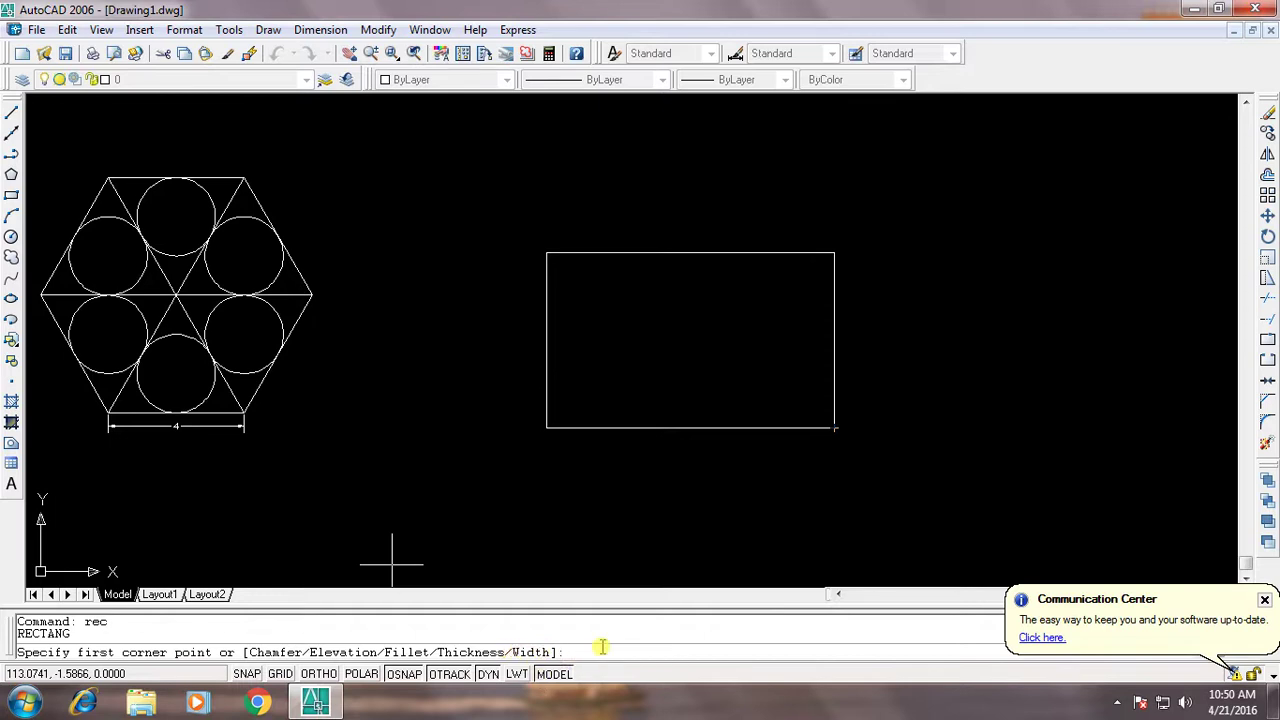
Set the rectangle thickness to 5 and draw the rectangle to the right of the first
{"action": "type", "text": "t"}
{"action": "key", "text": "Return"}
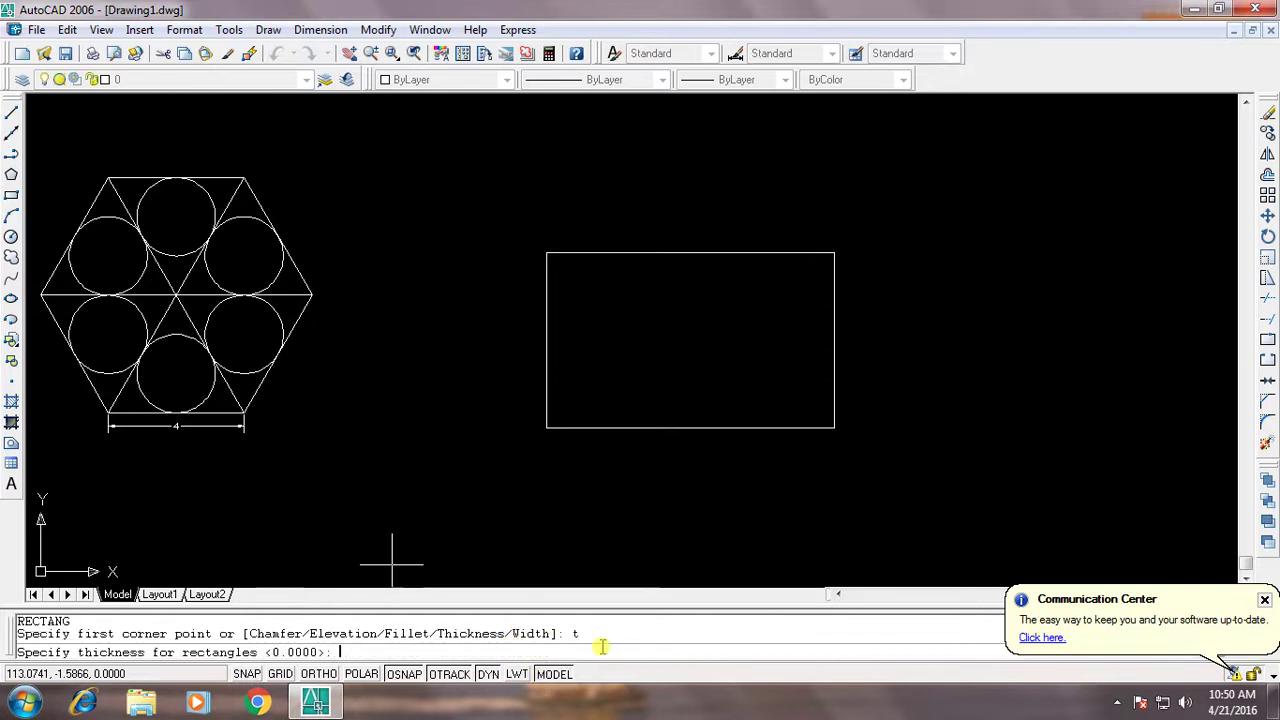
{"action": "type", "text": "5"}
{"action": "key", "text": "Return"}
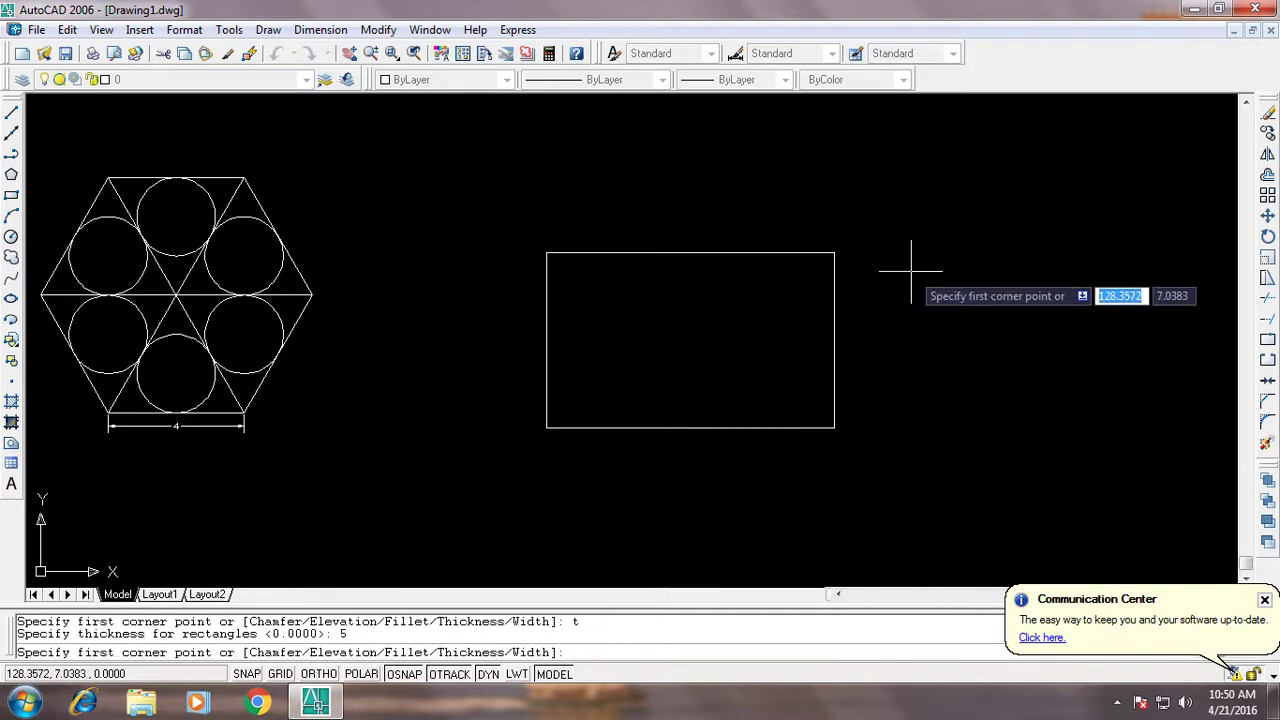
{"action": "left_click", "coordinate": [911, 271]}
{"action": "left_click", "coordinate": [1103, 419]}
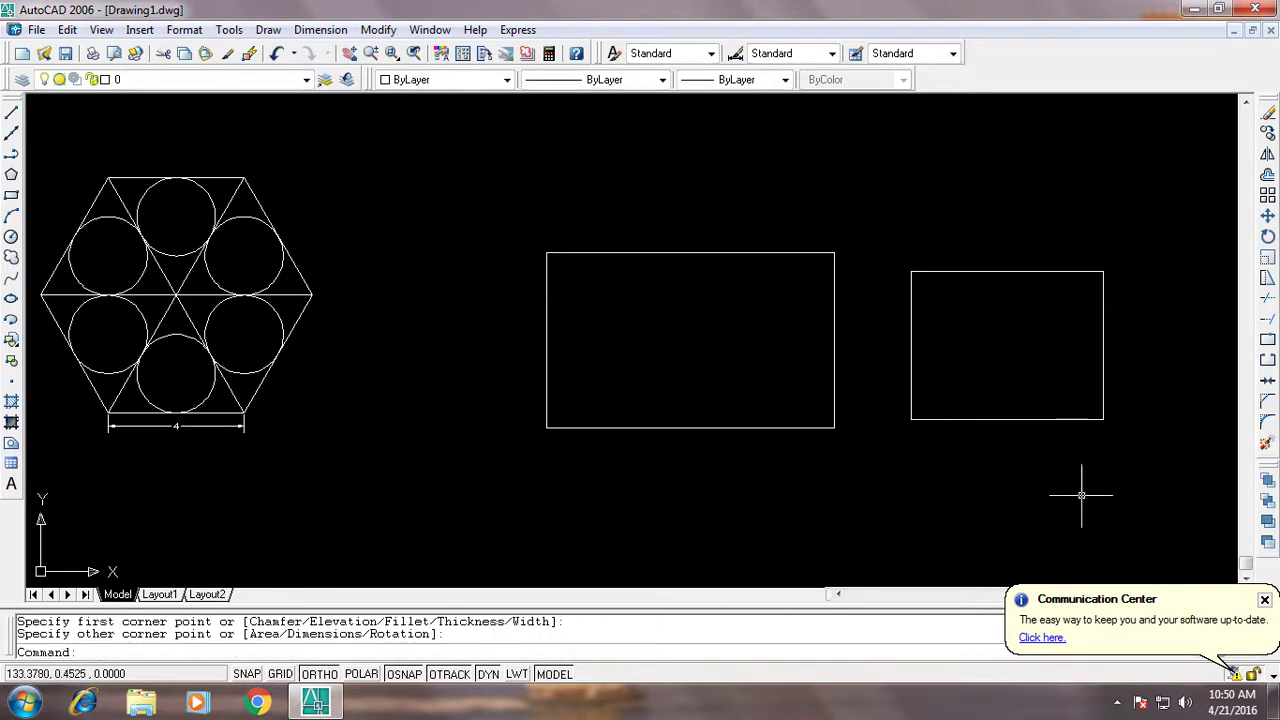
Select the new rectangle, turn on lineweight display (LWT), and clear the selection
{"action": "left_click", "coordinate": [991, 419]}
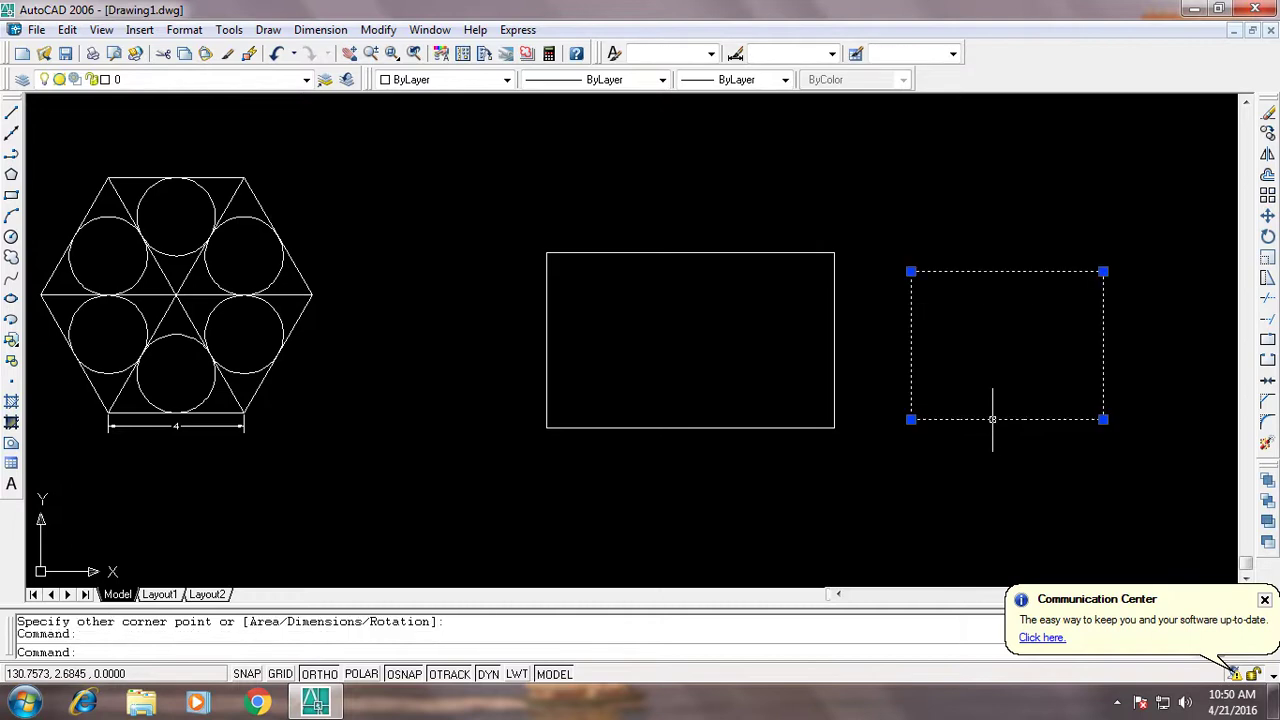
{"action": "left_click", "coordinate": [517, 674]}
{"action": "left_click", "coordinate": [664, 543]}
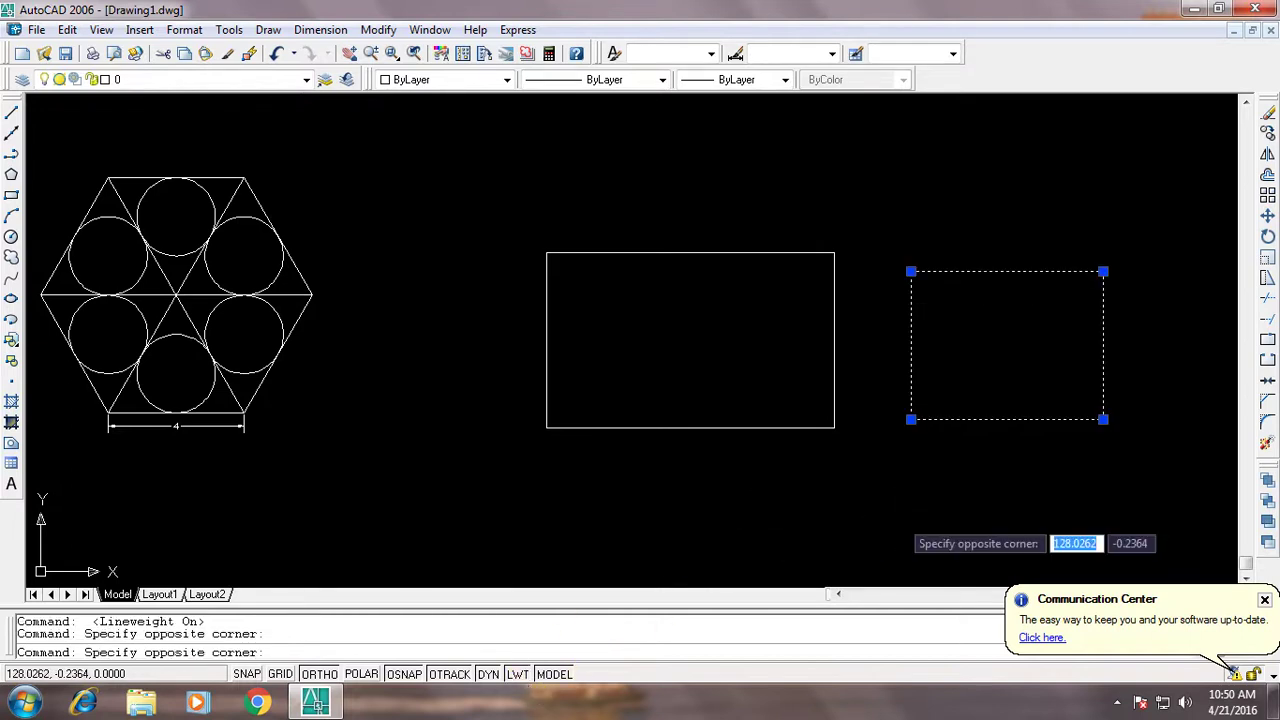
{"action": "key", "text": "Escape"}
{"action": "key", "text": "Escape"}
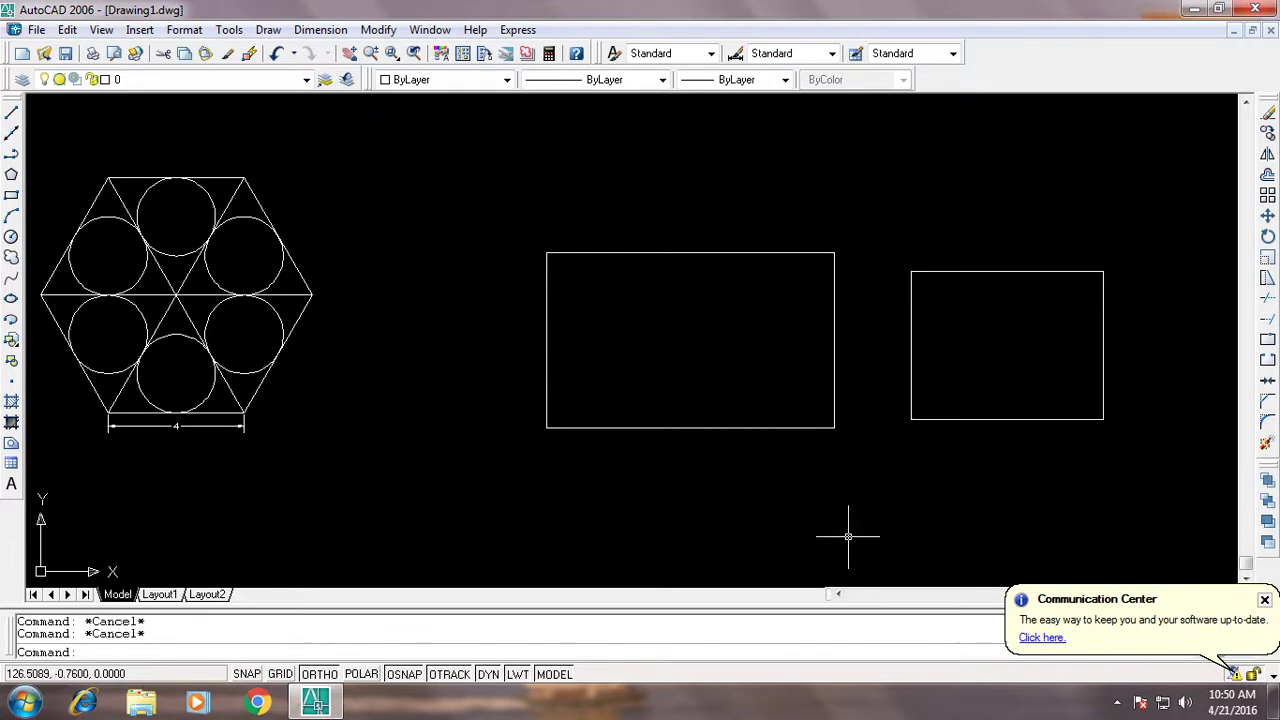
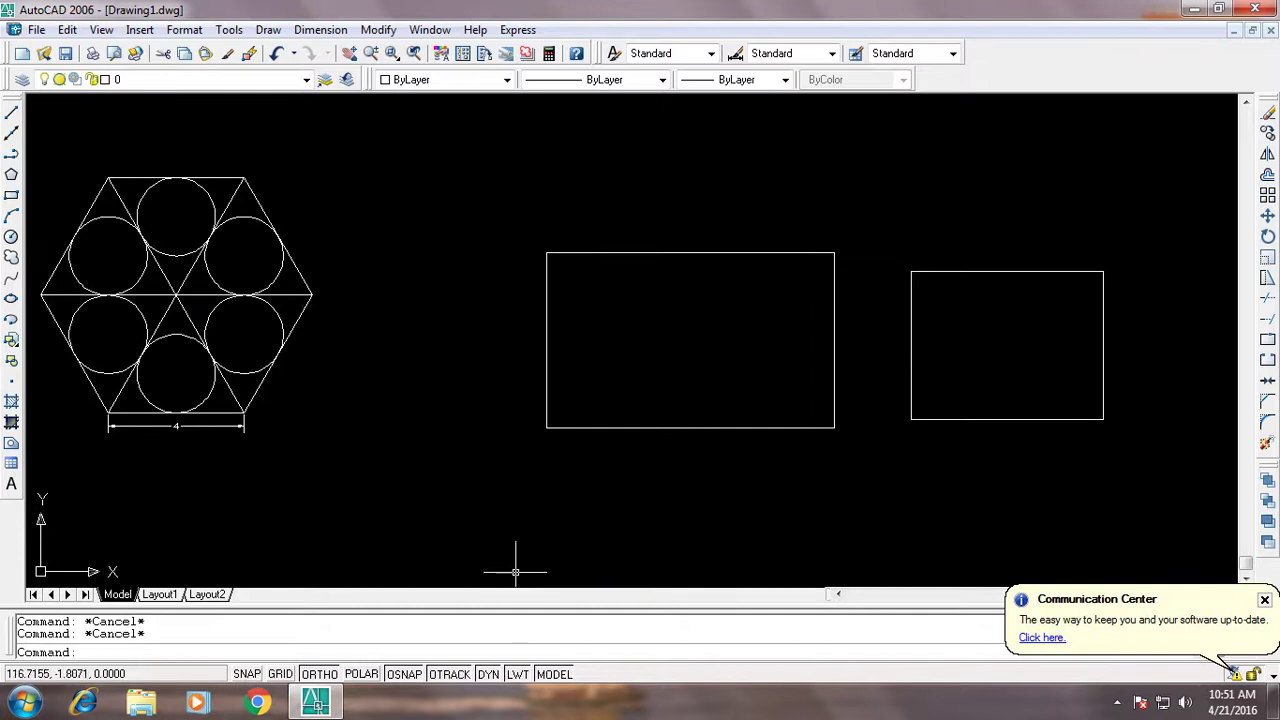
Draw a large RECTANG with line width 5, corners spanning right of the existing shapes
{"action": "type", "text": "rec"}
{"action": "key", "text": "Return"}
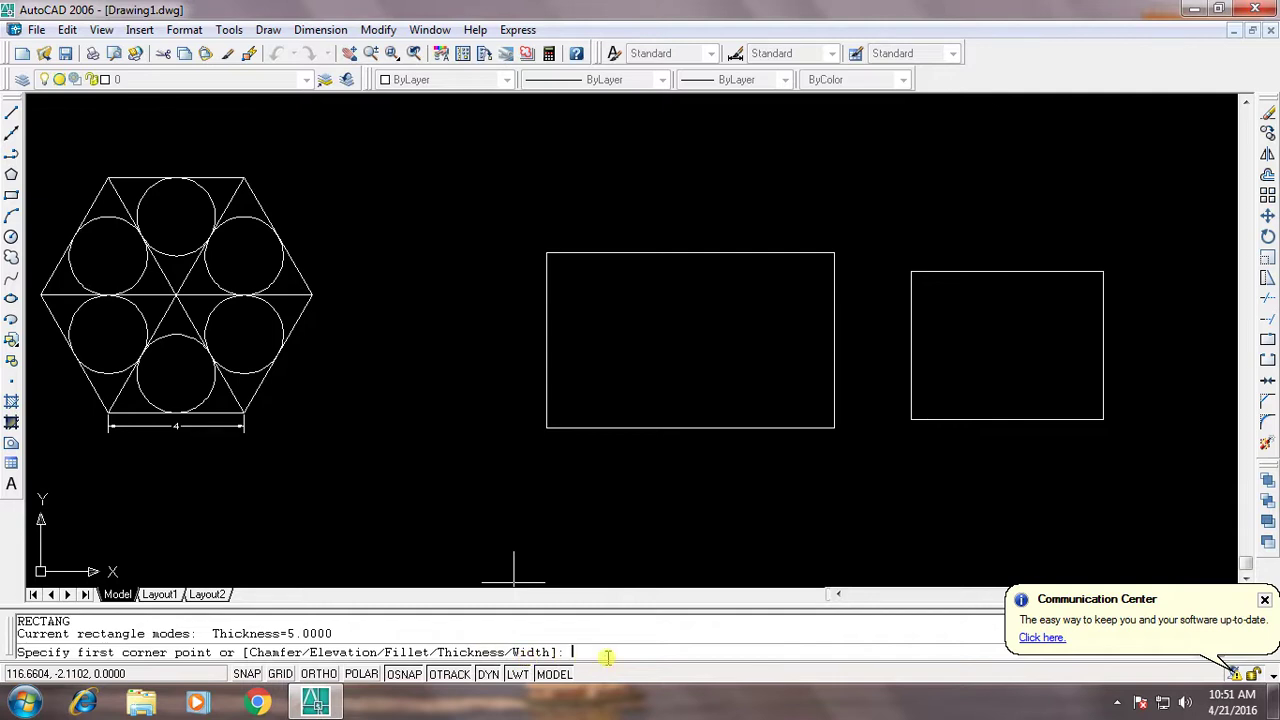
{"action": "type", "text": "w"}
{"action": "key", "text": "Return"}
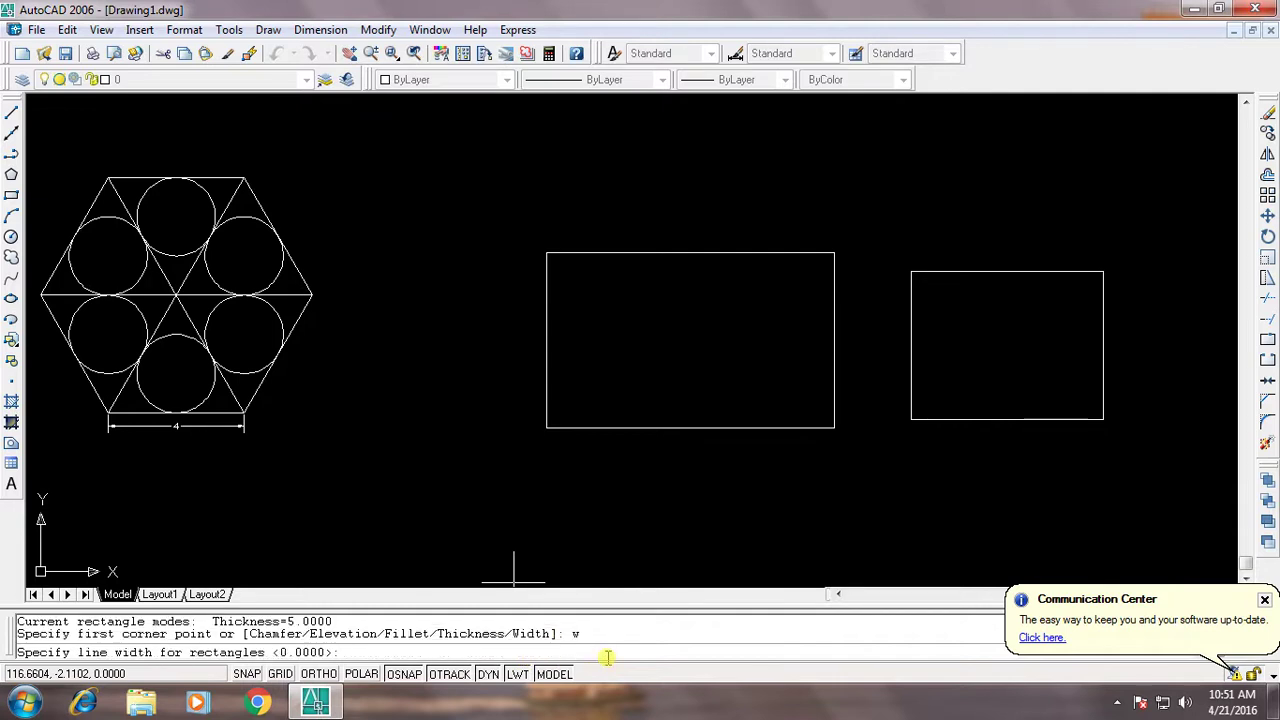
{"action": "type", "text": "5"}
{"action": "key", "text": "Return"}
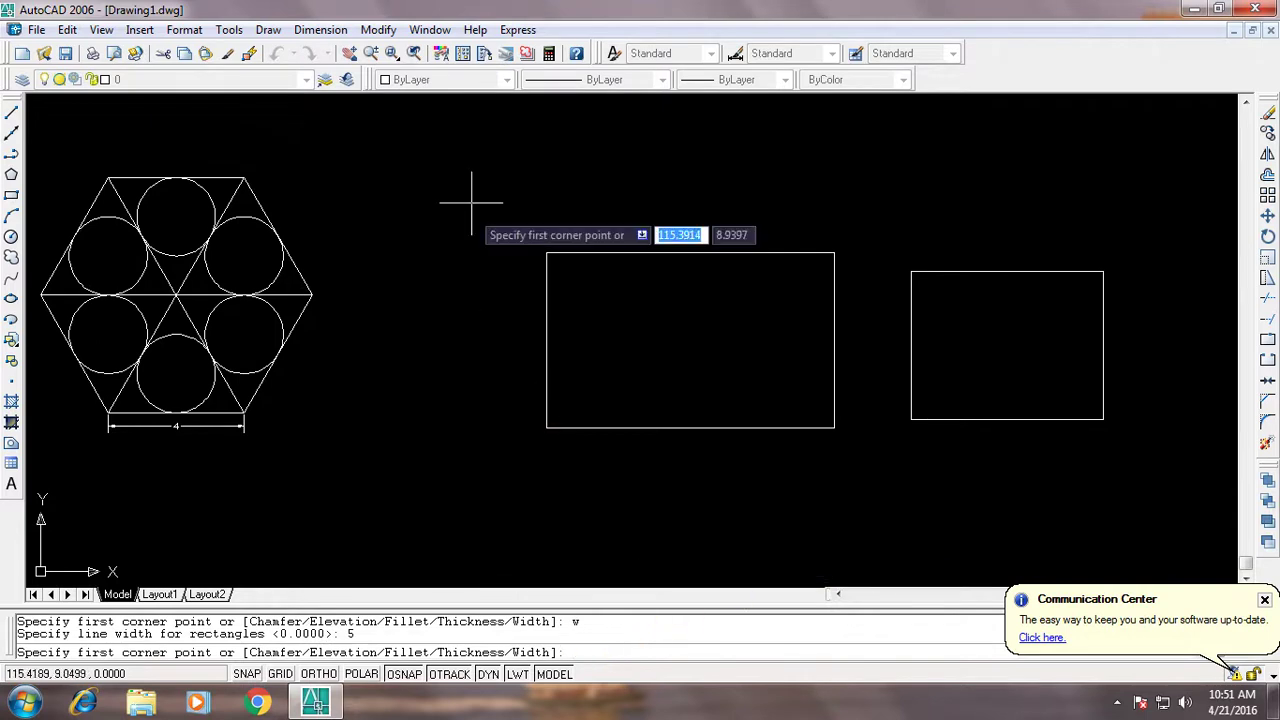
{"action": "left_click", "coordinate": [512, 191]}
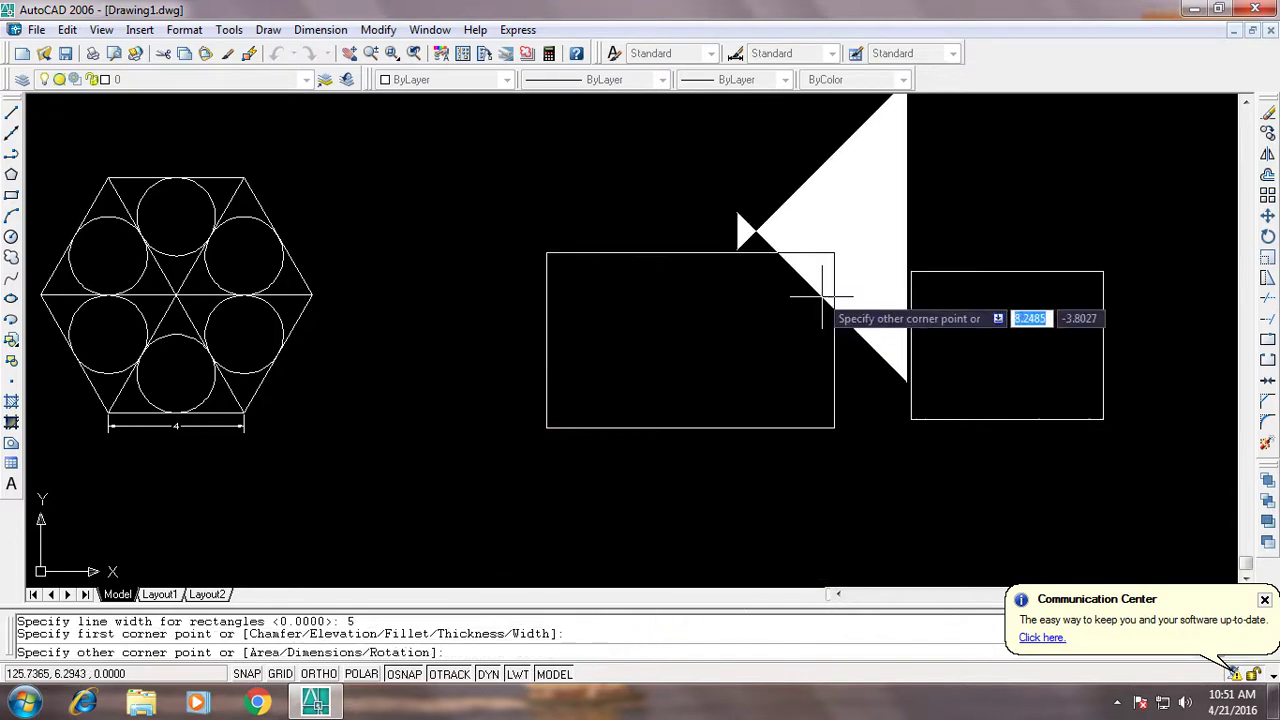
{"action": "scroll", "coordinate": [960, 480], "scroll_direction": "down", "scroll_amount": 4}
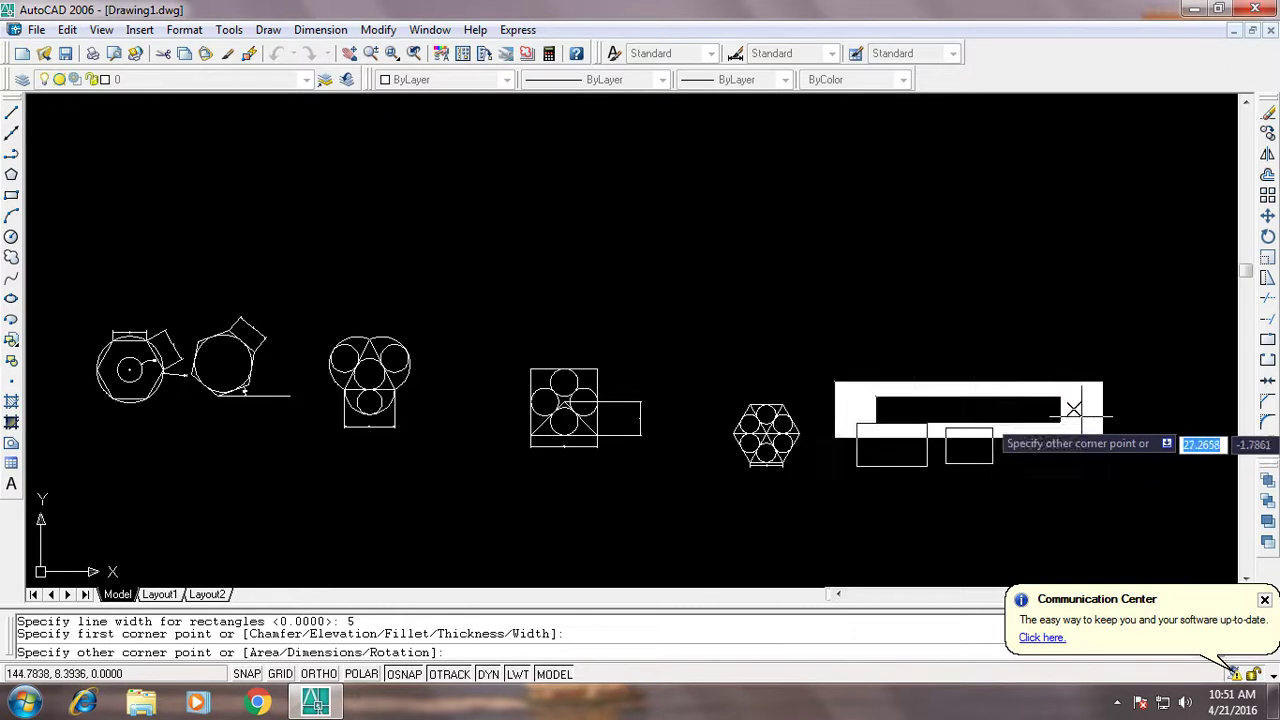
{"action": "left_click", "coordinate": [1096, 165]}
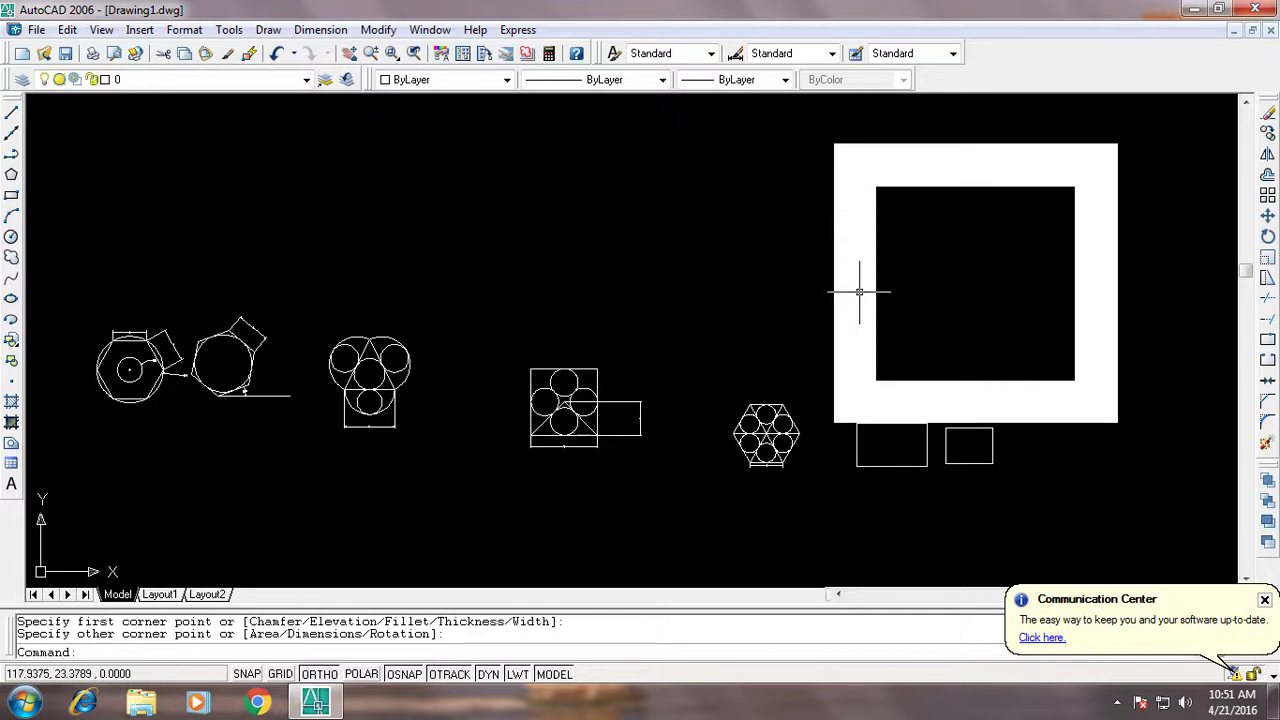
Erase every object in the drawing with Ctrl+A and Delete
{"action": "key", "text": "ctrl+a"}
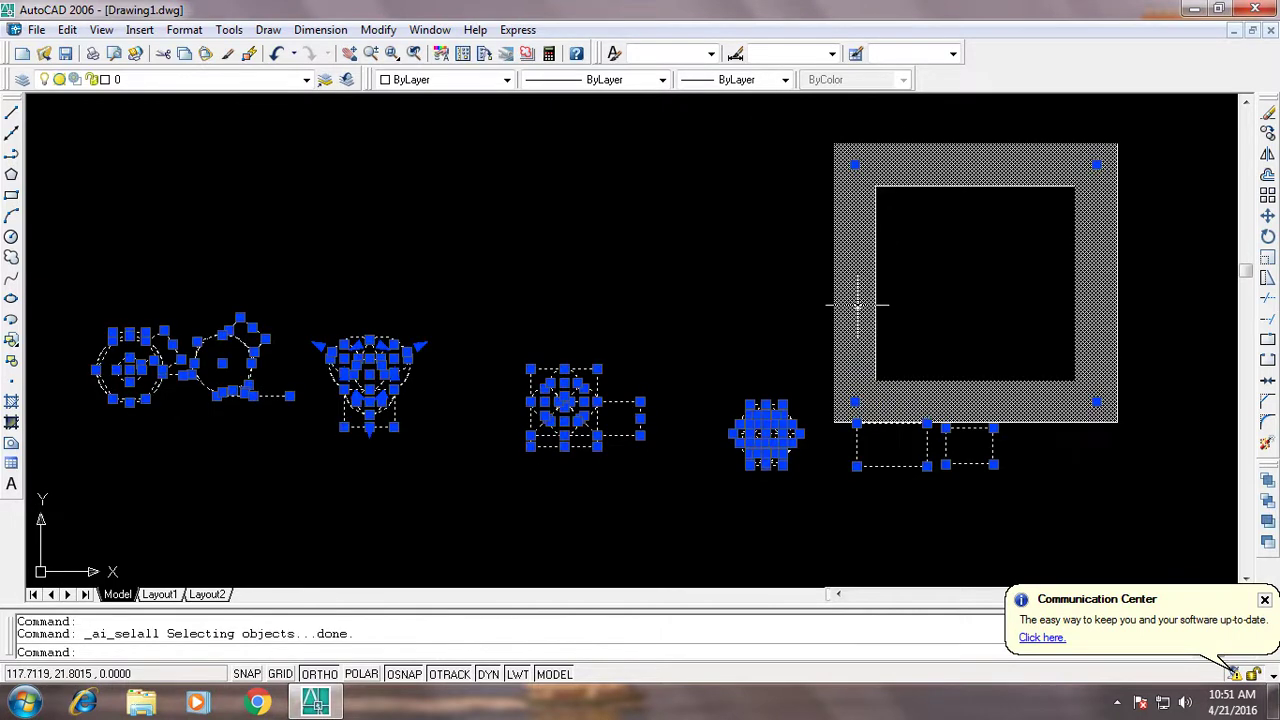
{"action": "key", "text": "Delete"}
{"action": "key", "text": "Escape"}
{"action": "key", "text": "Escape"}
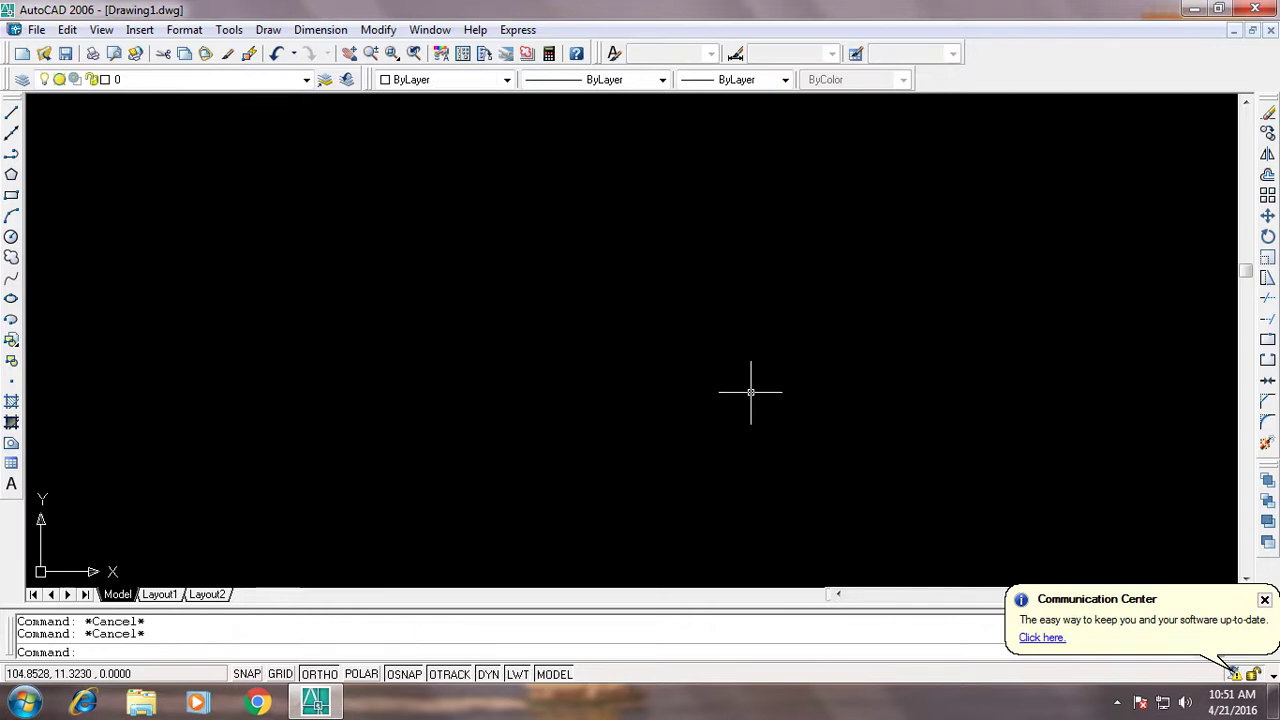
Draw a test rectangle with line width 1, then erase it
{"action": "type", "text": "rec"}
{"action": "key", "text": "Return"}
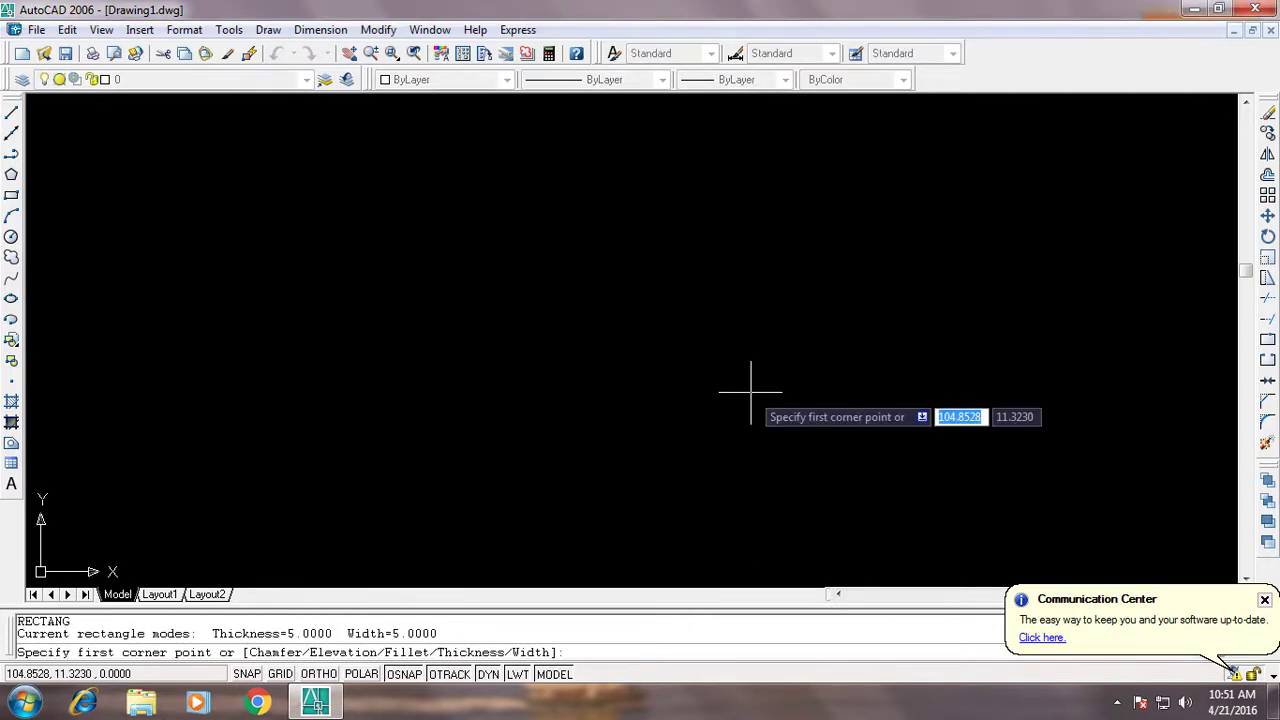
{"action": "type", "text": "w"}
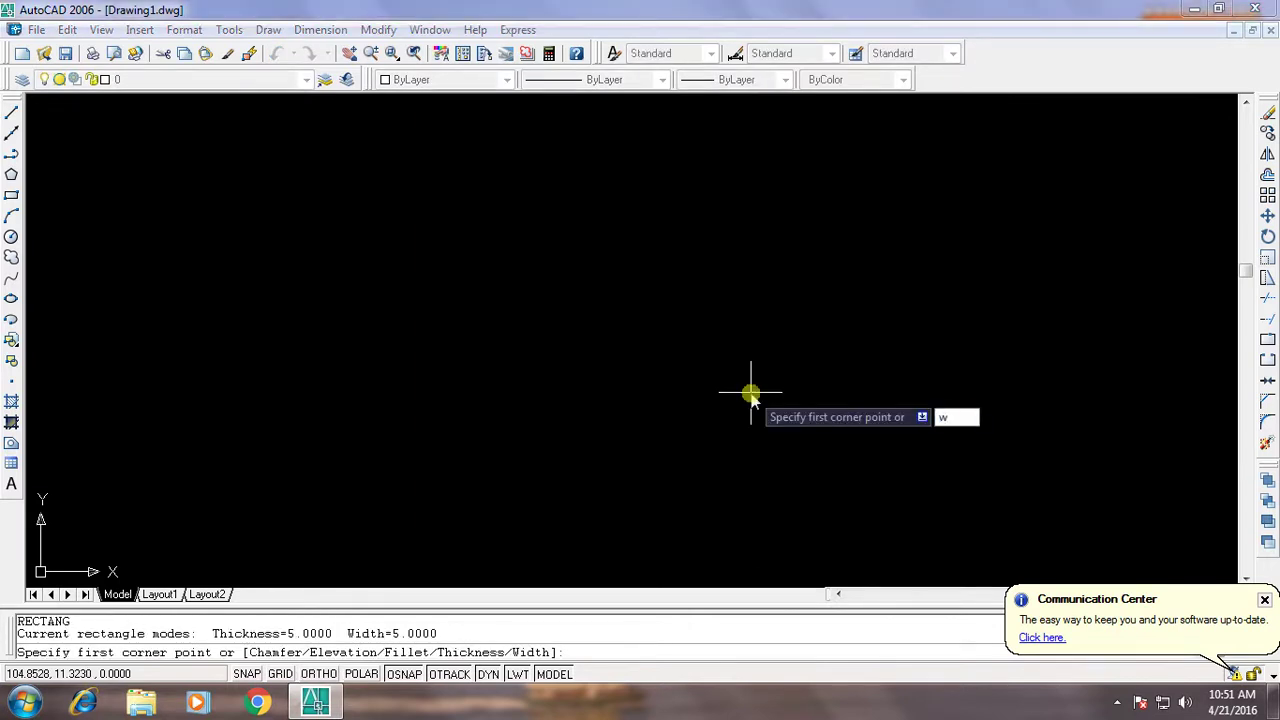
{"action": "key", "text": "Return"}
{"action": "type", "text": "1"}
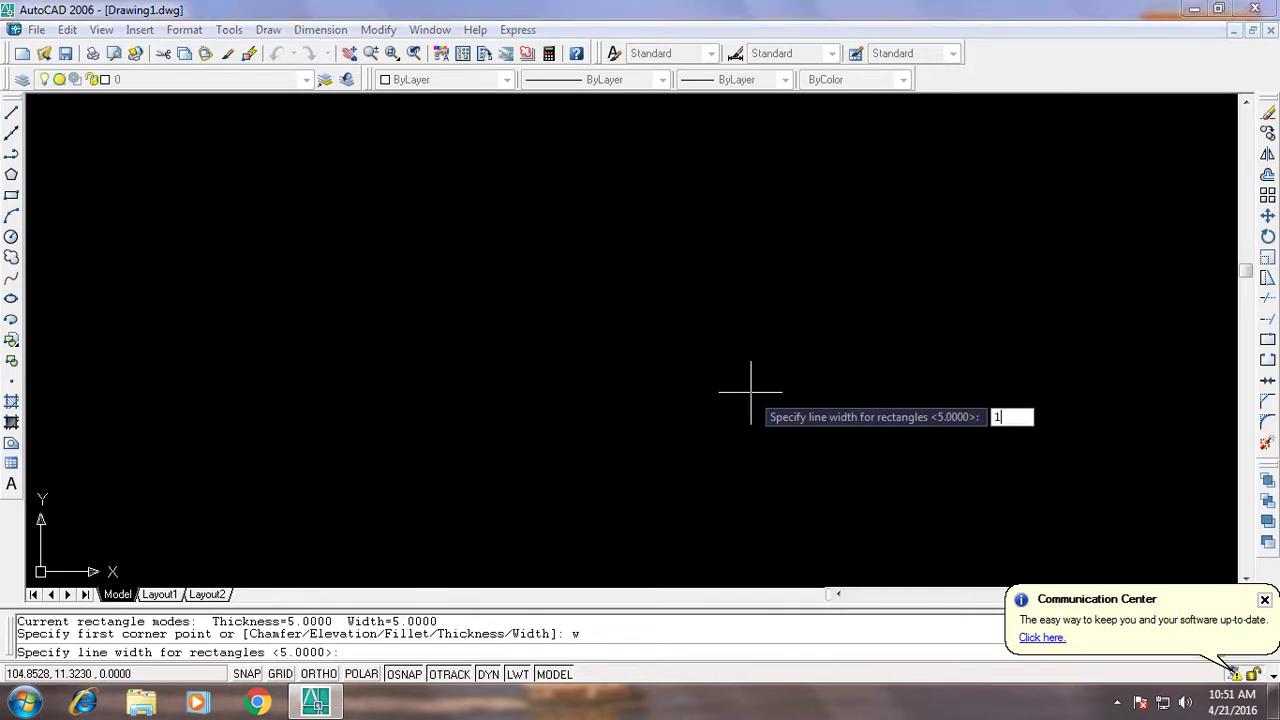
{"action": "key", "text": "Return"}
{"action": "left_click", "coordinate": [462, 269]}
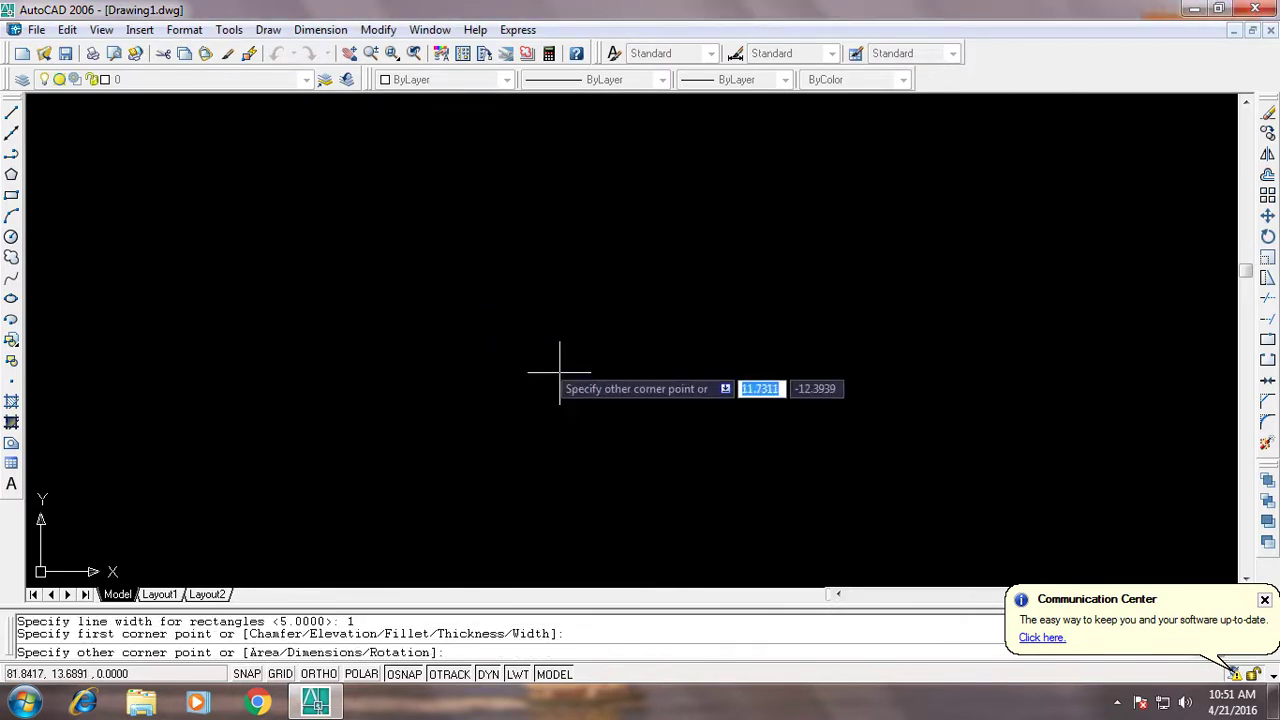
{"action": "left_click", "coordinate": [786, 452]}
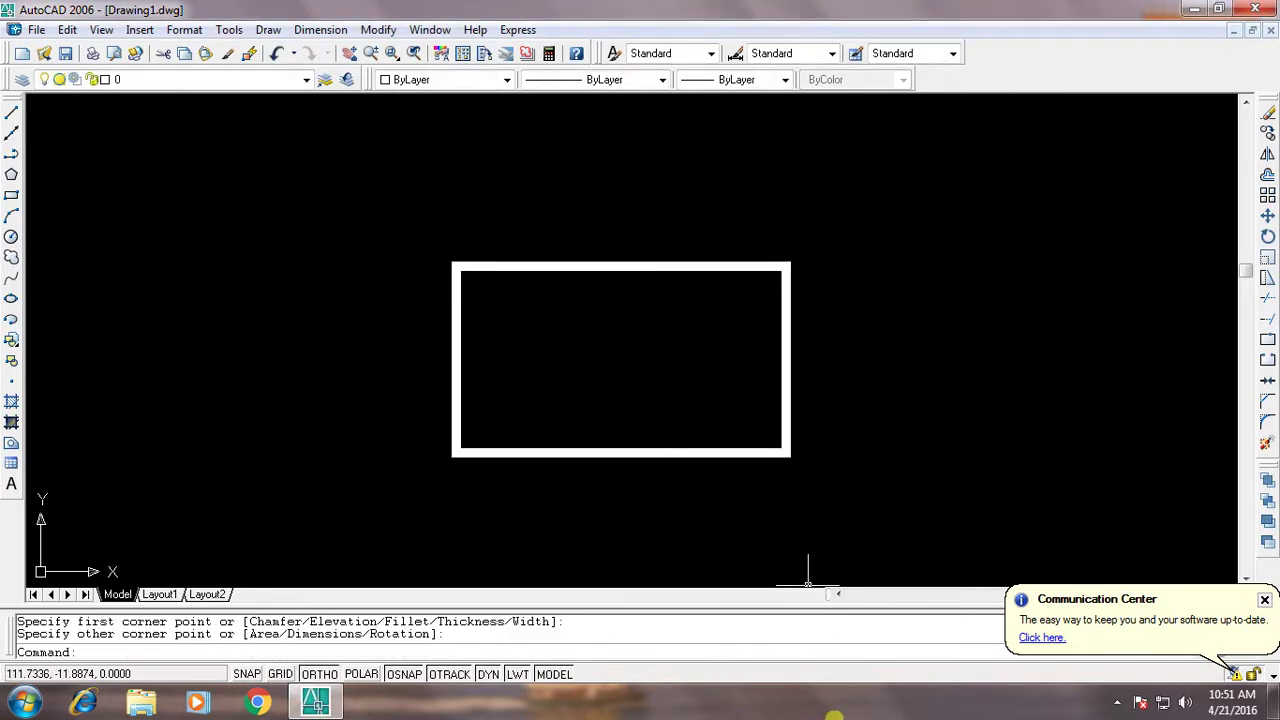
{"action": "key", "text": "ctrl+a"}
{"action": "key", "text": "Delete"}
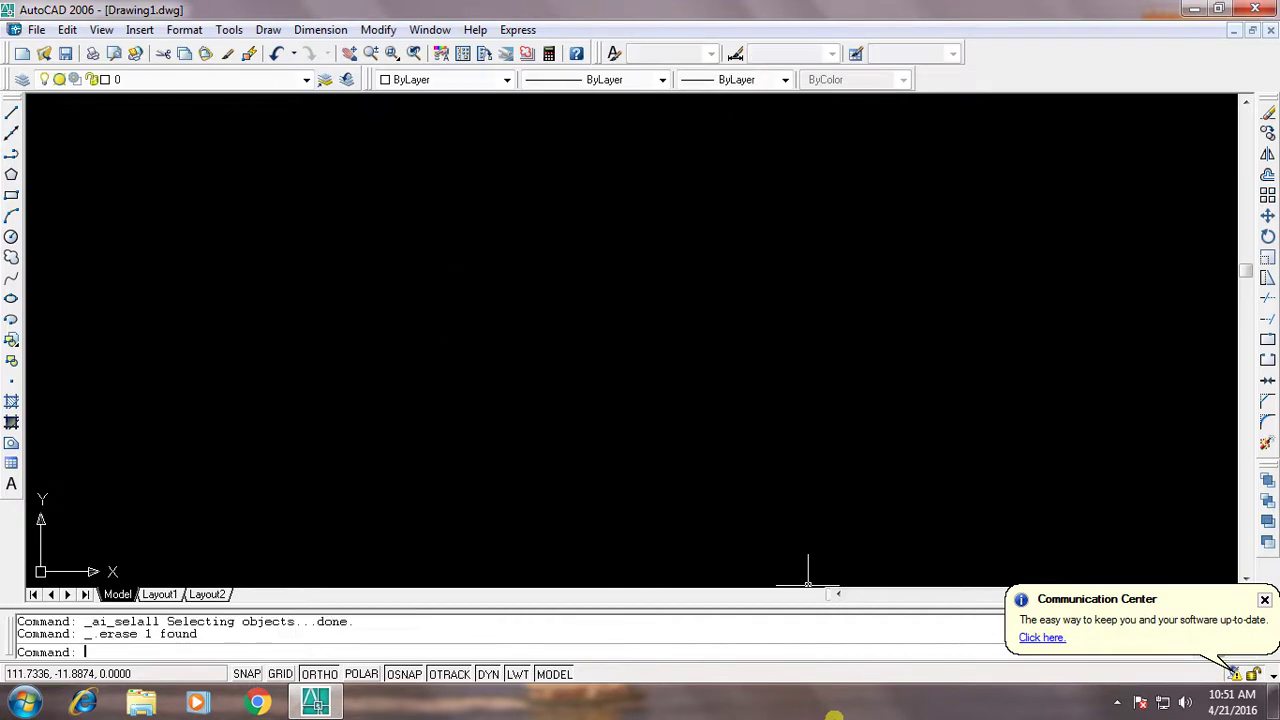
Reset rectangle width to 0 with a test rectangle, erase it, and window around the UCS icon
{"action": "type", "text": "rec"}
{"action": "key", "text": "Return"}
{"action": "type", "text": "w"}
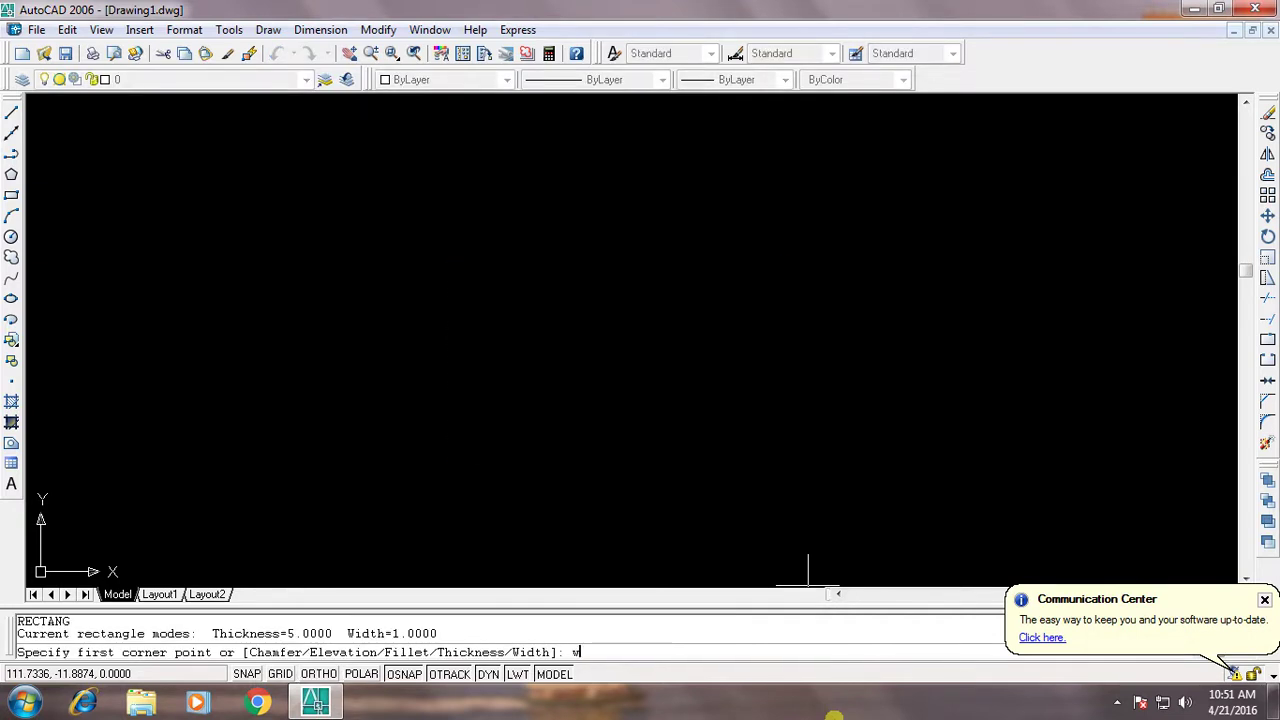
{"action": "key", "text": "Return"}
{"action": "type", "text": "0"}
{"action": "key", "text": "Return"}
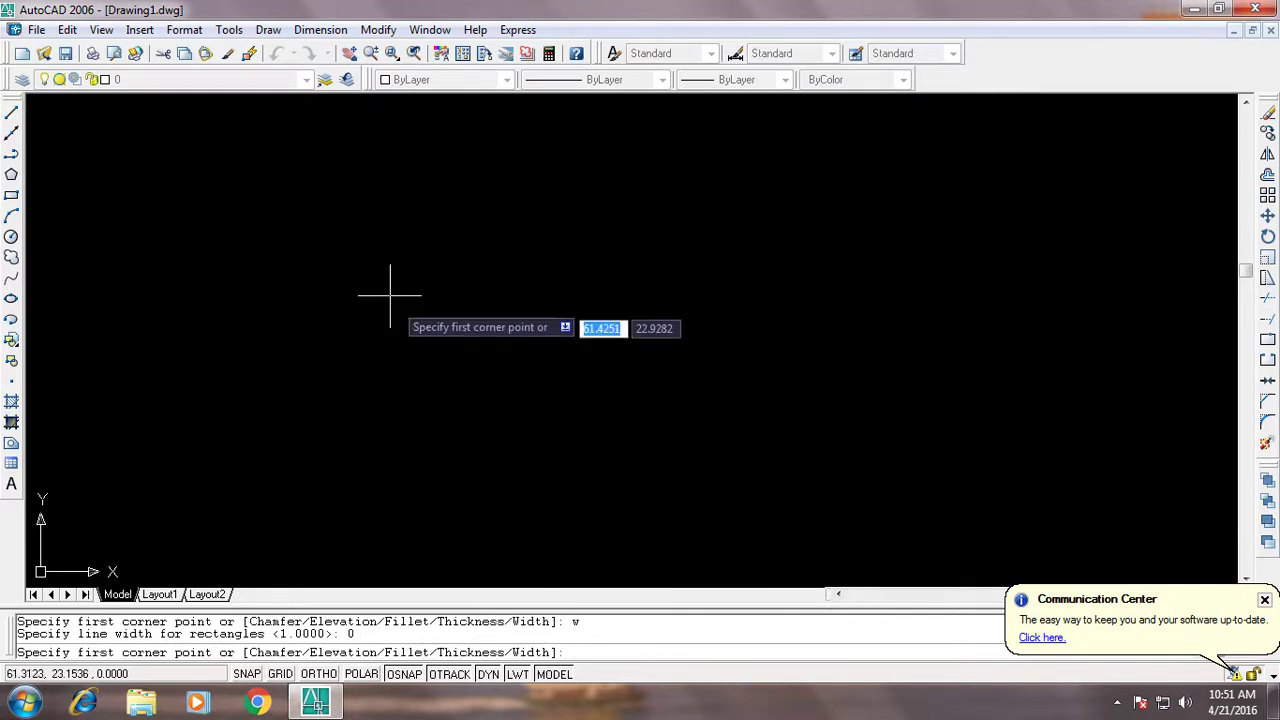
{"action": "left_click", "coordinate": [378, 263]}
{"action": "left_click", "coordinate": [709, 414]}
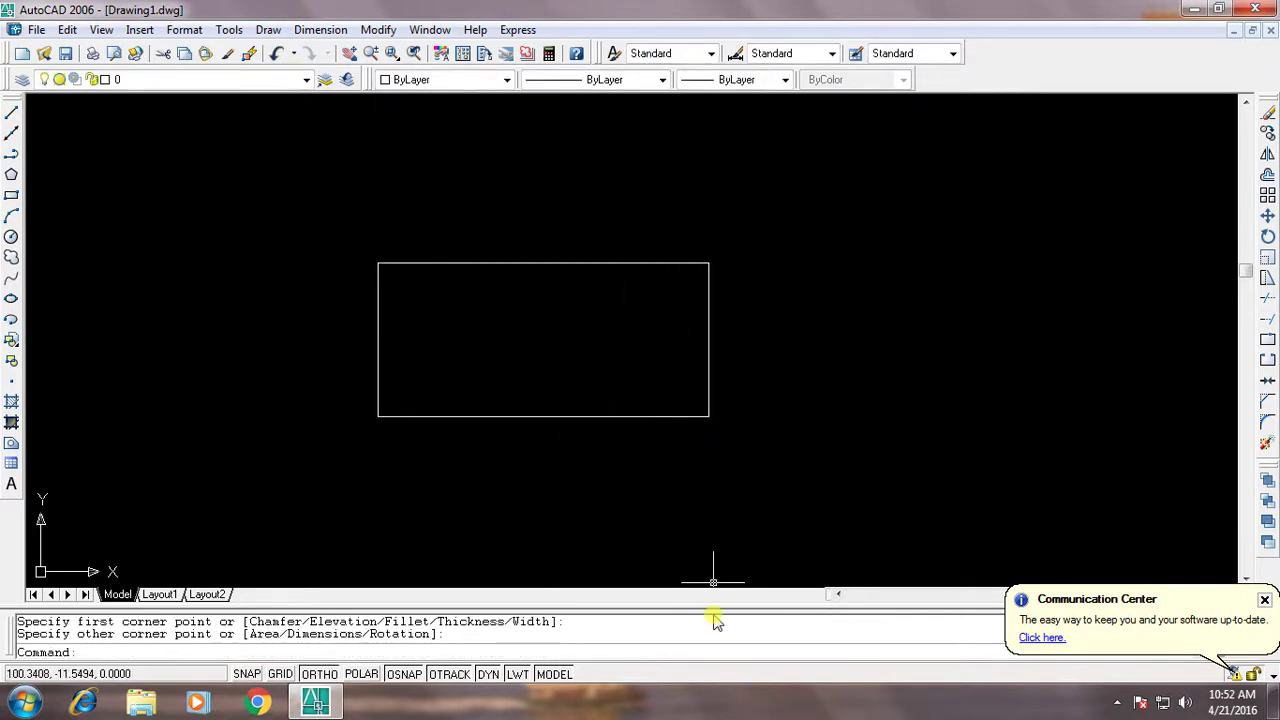
{"action": "scroll", "coordinate": [711, 304], "scroll_direction": "up", "scroll_amount": 5}
{"action": "scroll", "coordinate": [711, 304], "scroll_direction": "down", "scroll_amount": 6}
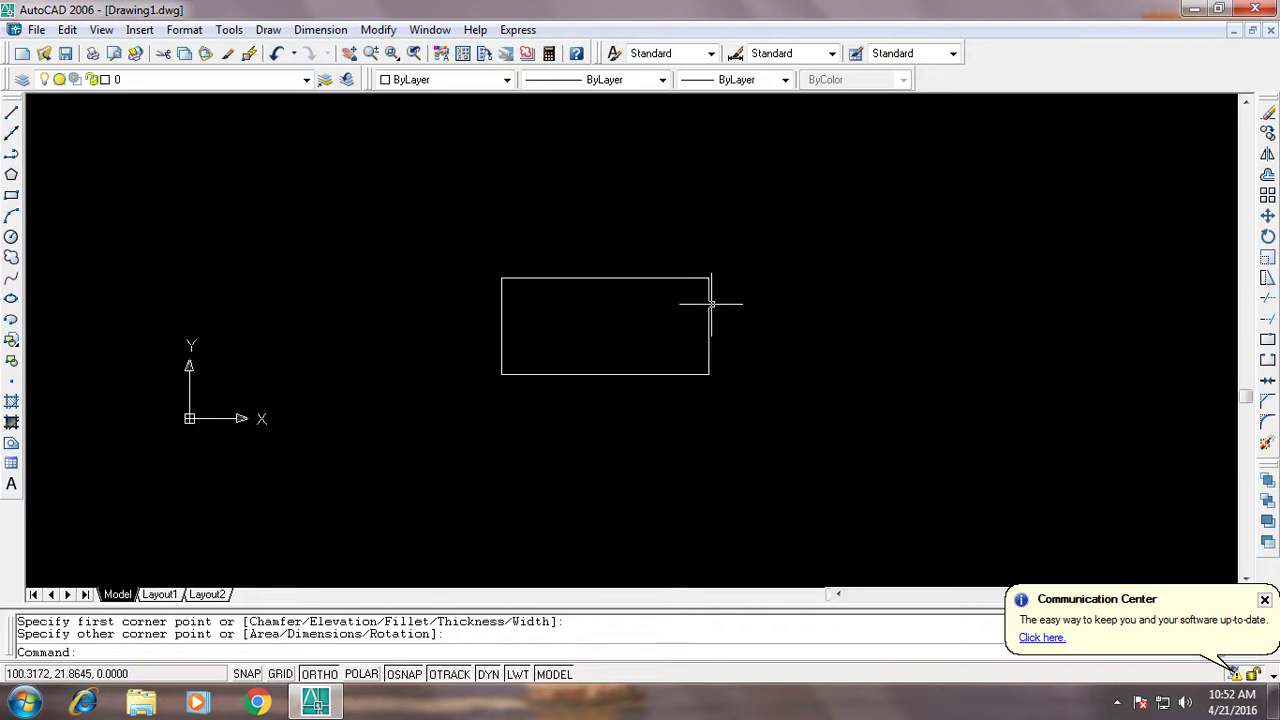
{"action": "key", "text": "ctrl+a"}
{"action": "key", "text": "Delete"}
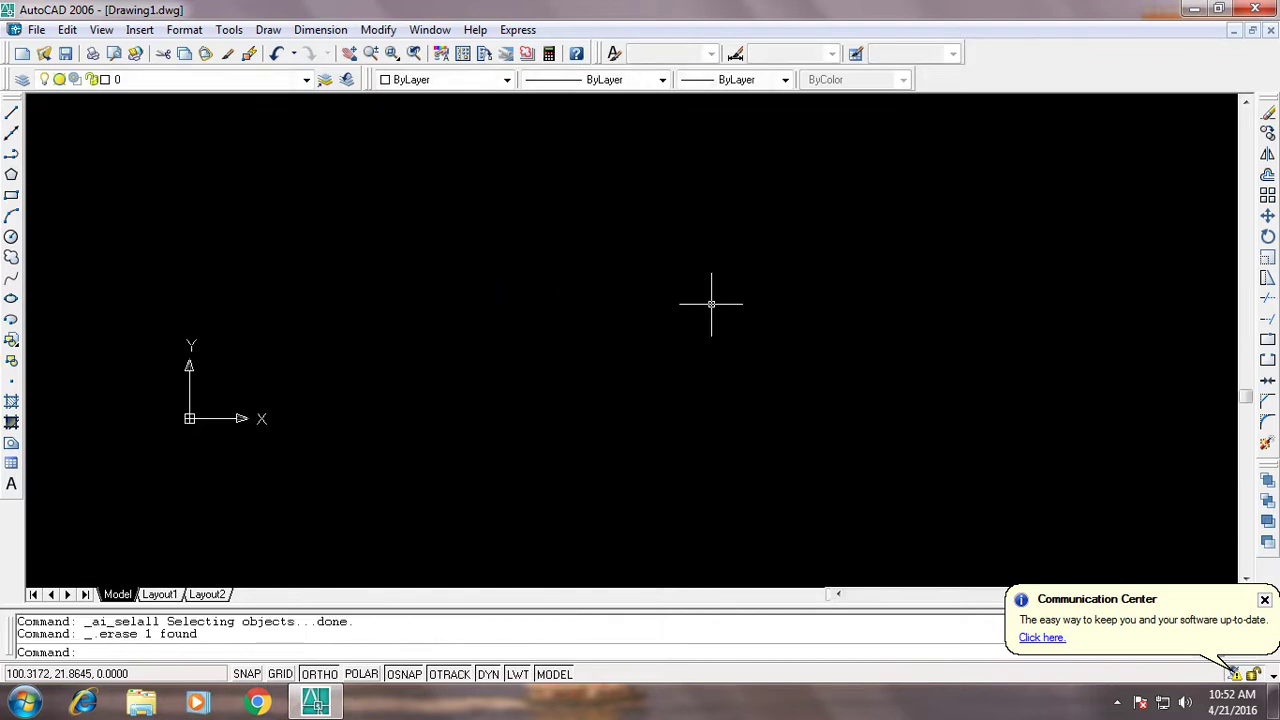
{"action": "left_click", "coordinate": [260, 322]}
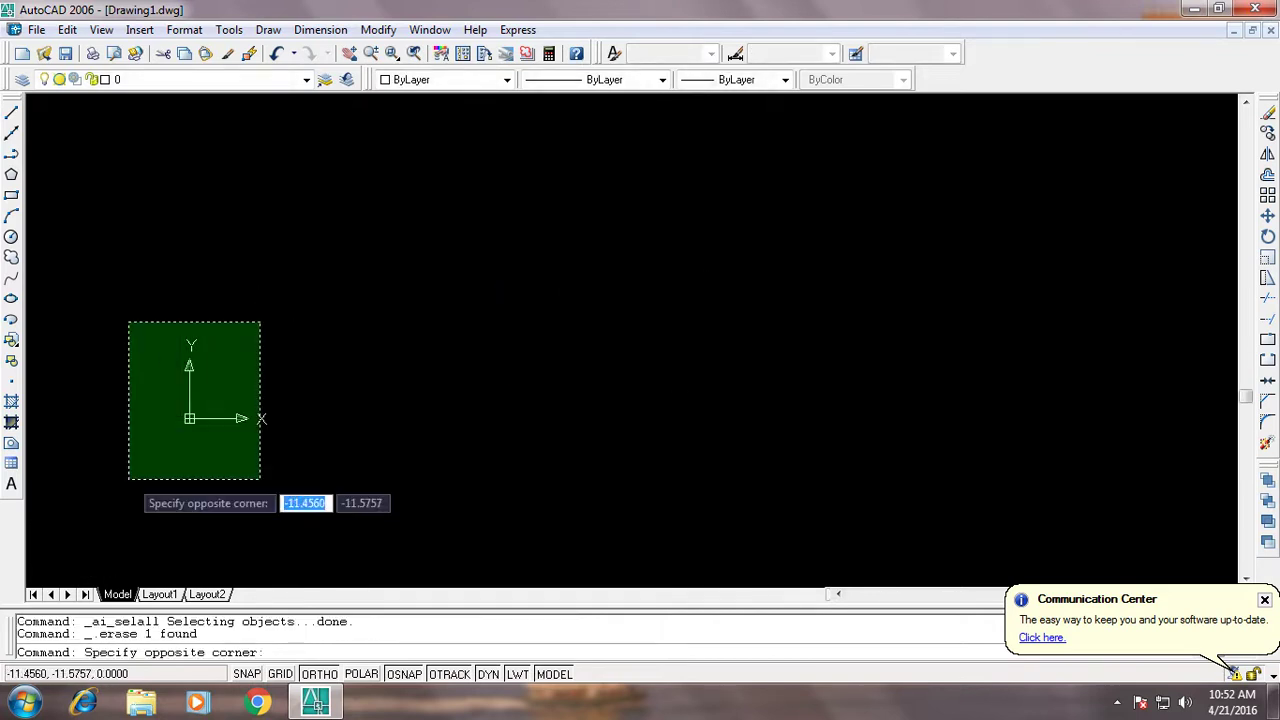
{"action": "left_click", "coordinate": [130, 480]}
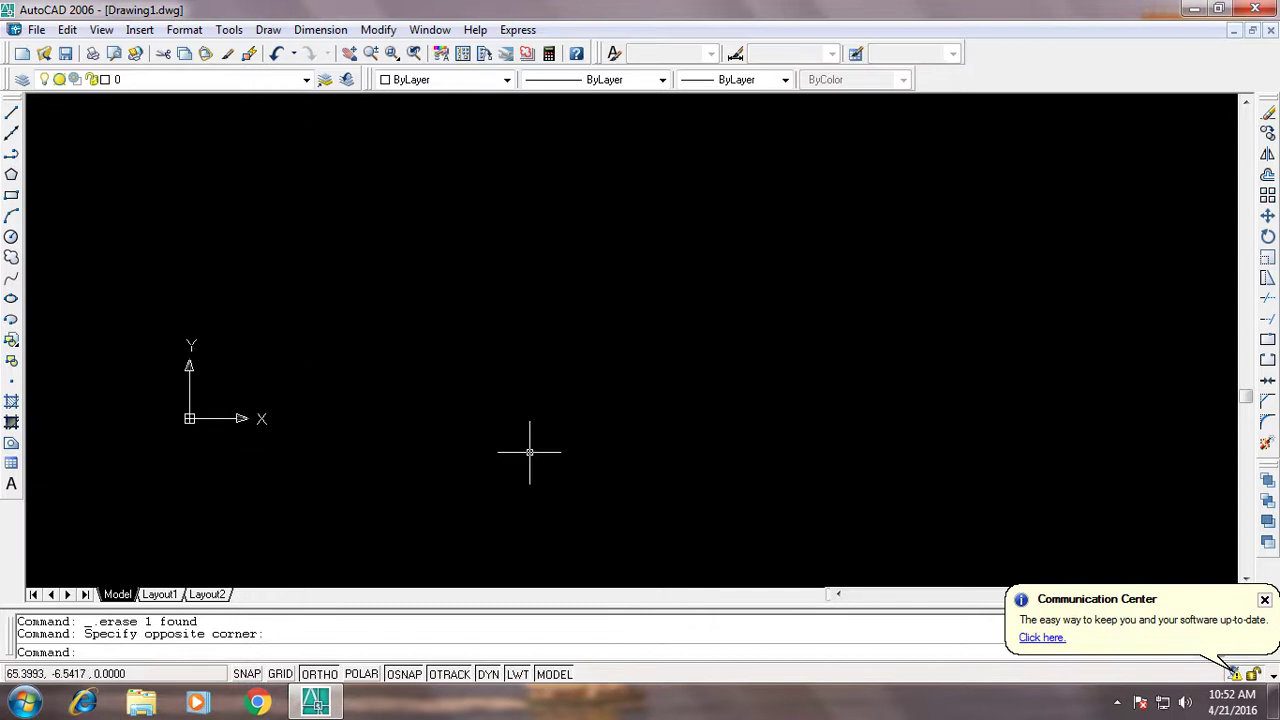
Set UCSICON to Noorigin so the icon stays in the lower-left corner
{"action": "type", "text": "u"}
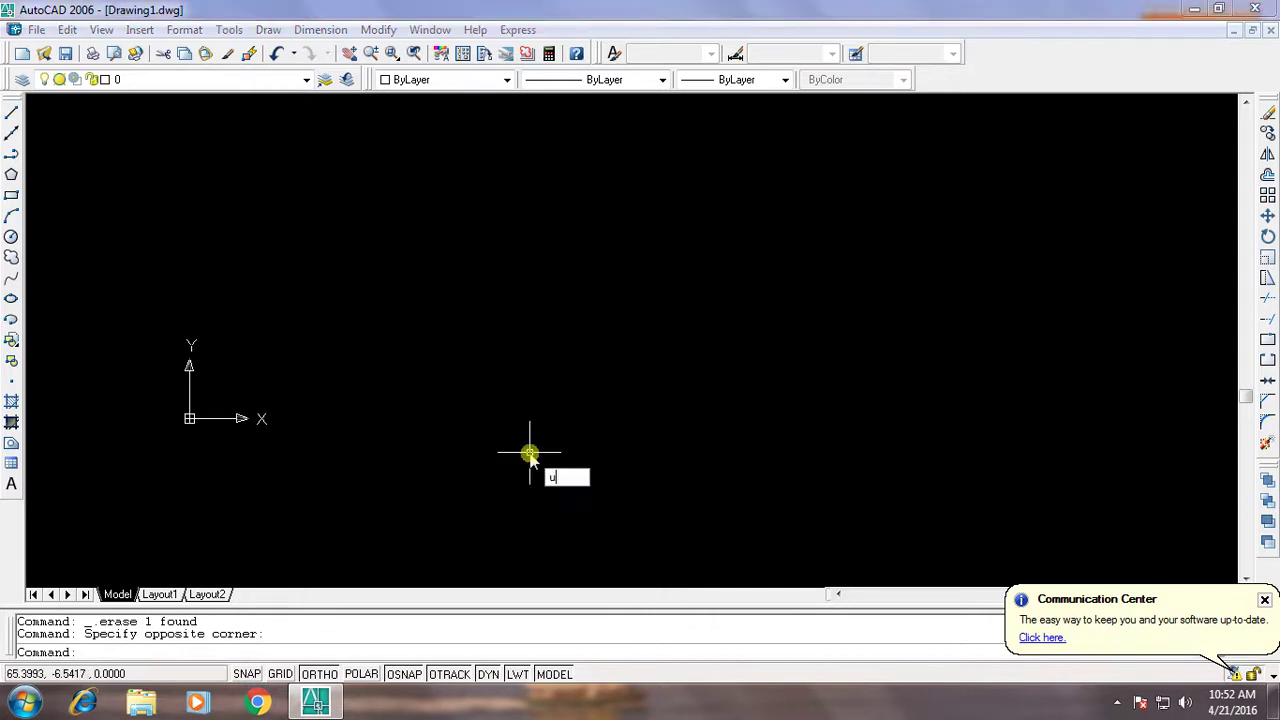
{"action": "type", "text": "csicon"}
{"action": "key", "text": "Return"}
{"action": "key", "text": "Down"}
{"action": "key", "text": "Down"}
{"action": "key", "text": "Down"}
{"action": "key", "text": "Return"}
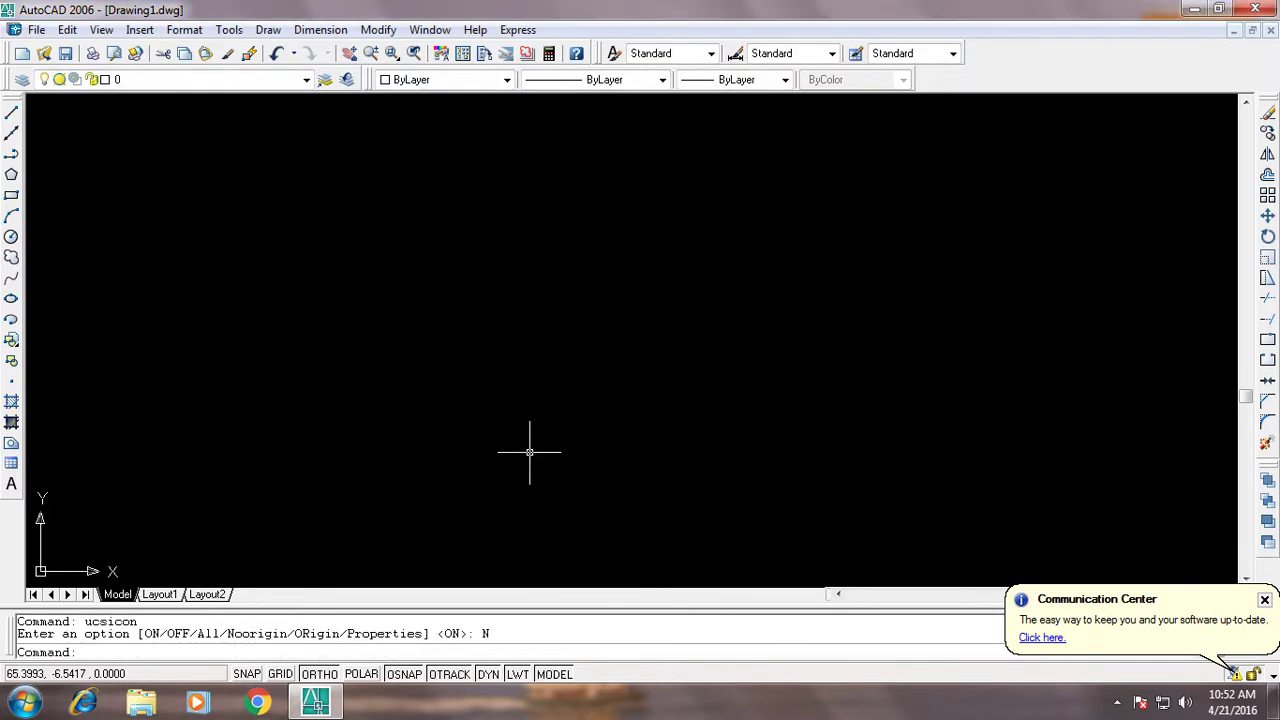
{"action": "scroll", "coordinate": [529, 451], "scroll_direction": "down", "scroll_amount": 2}
{"action": "scroll", "coordinate": [529, 451], "scroll_direction": "down", "scroll_amount": 1}
{"action": "scroll", "coordinate": [529, 451], "scroll_direction": "down", "scroll_amount": 2}
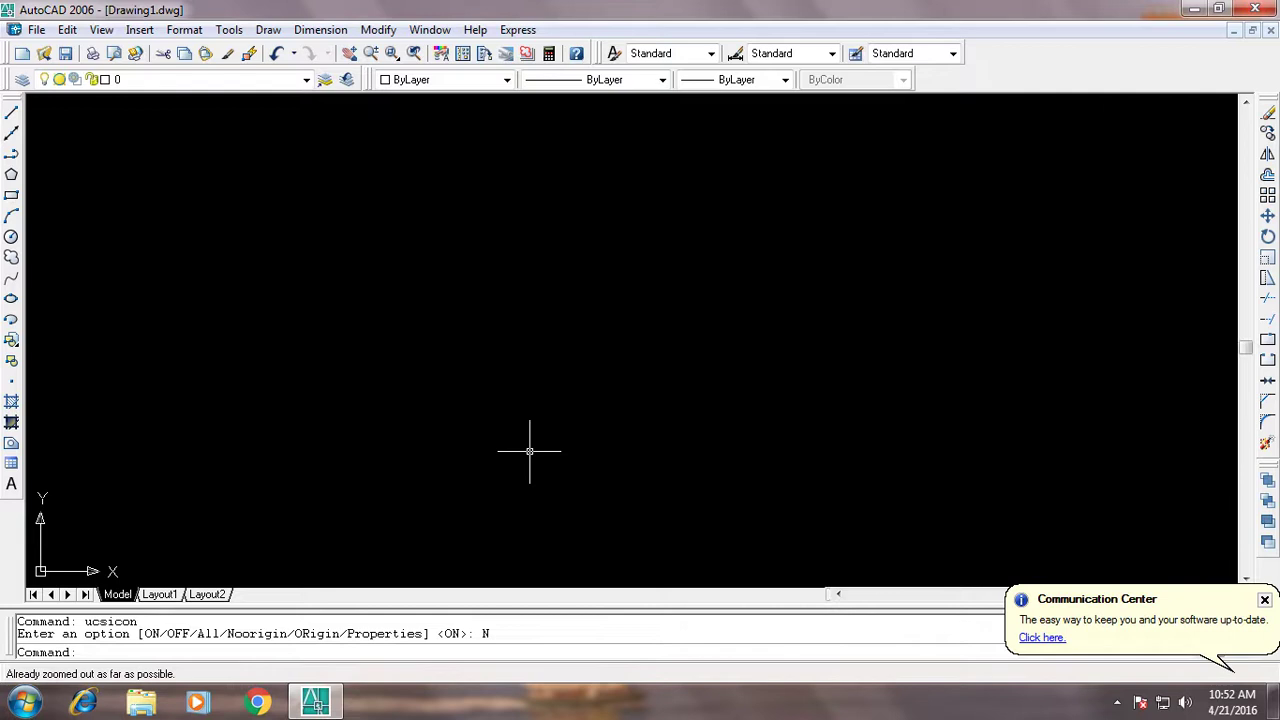
{"action": "type", "text": "rec"}
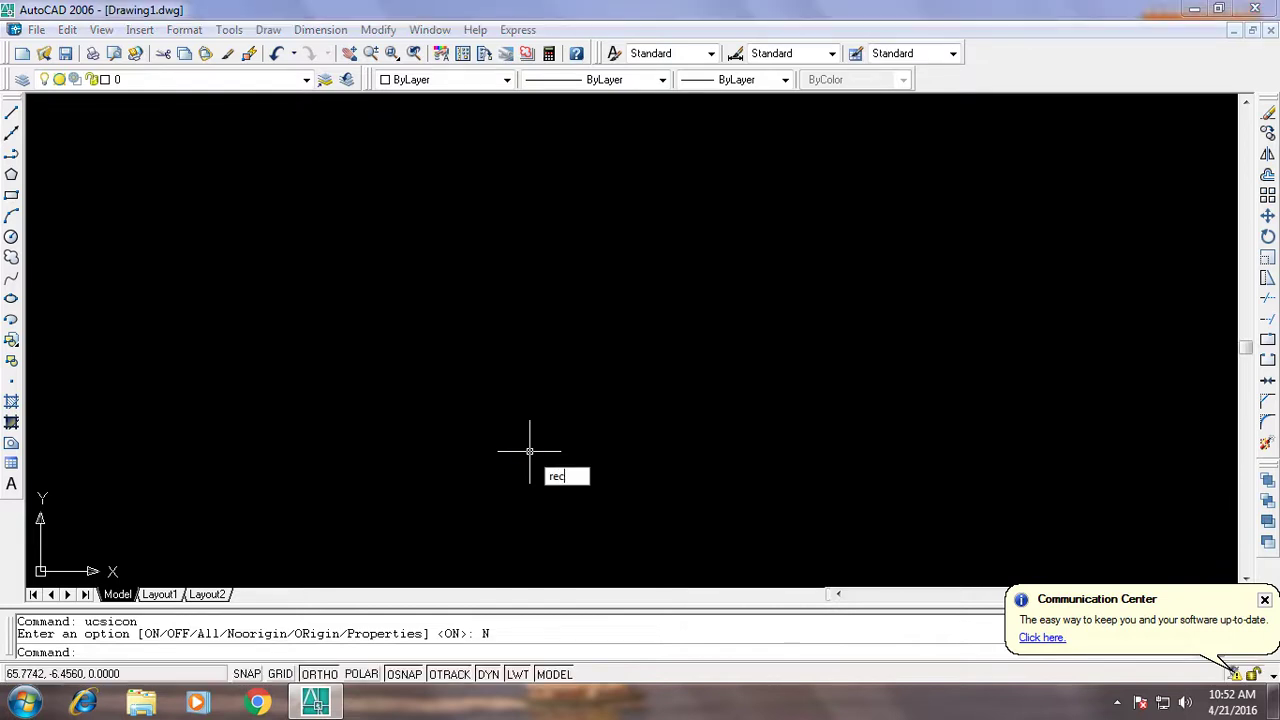
{"action": "key", "text": "Return"}
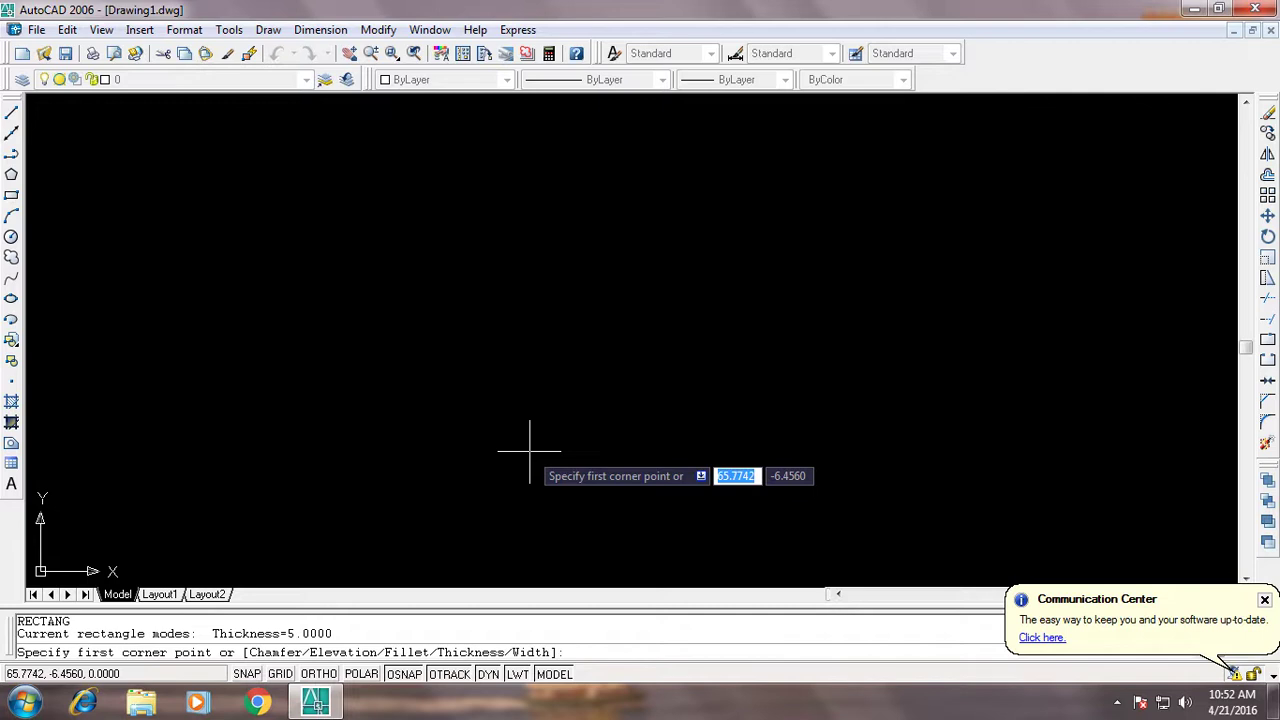
Draw a 6 by 4 rectangle (@6,4) with 0.5 fillet corners
{"action": "type", "text": "f"}
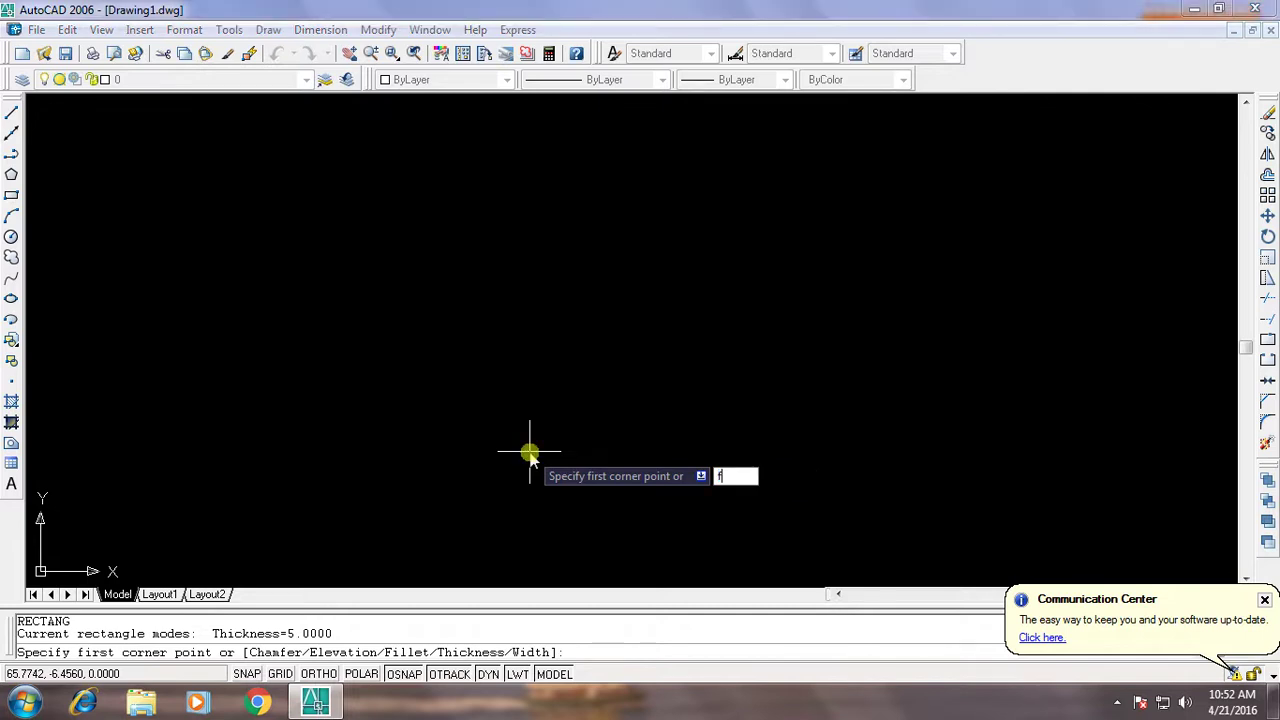
{"action": "key", "text": "Return"}
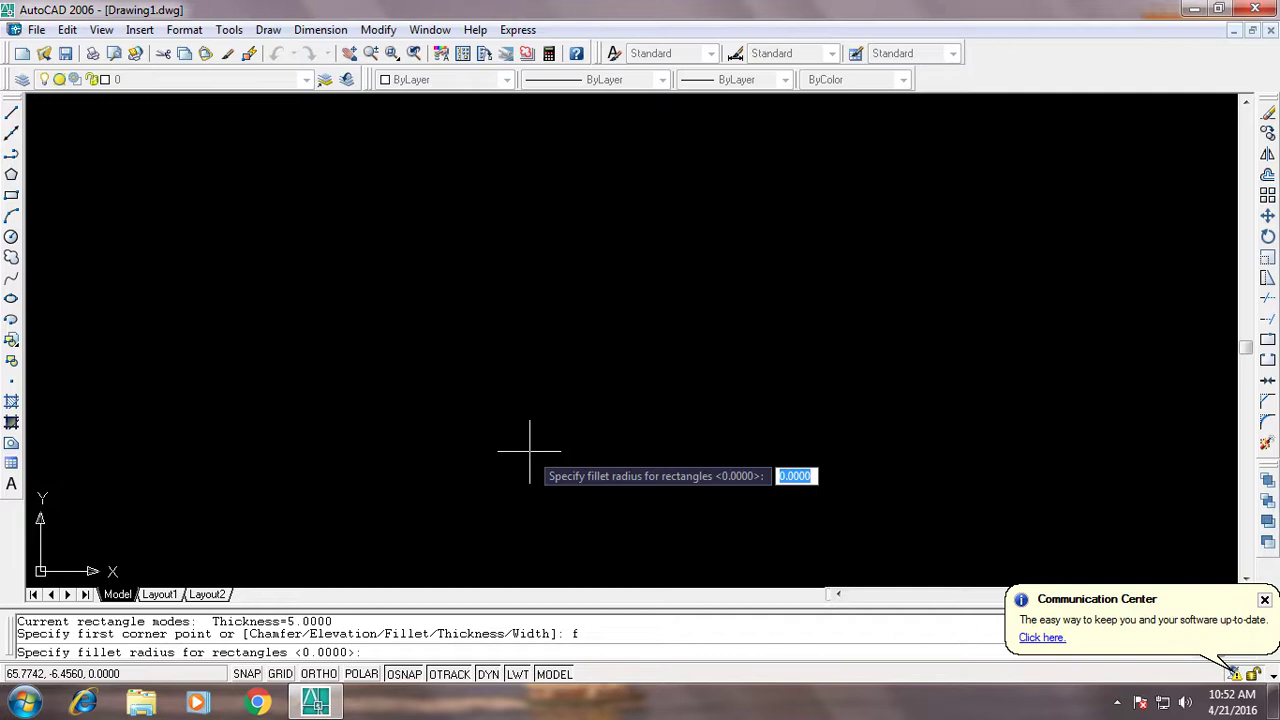
{"action": "type", "text": ".5"}
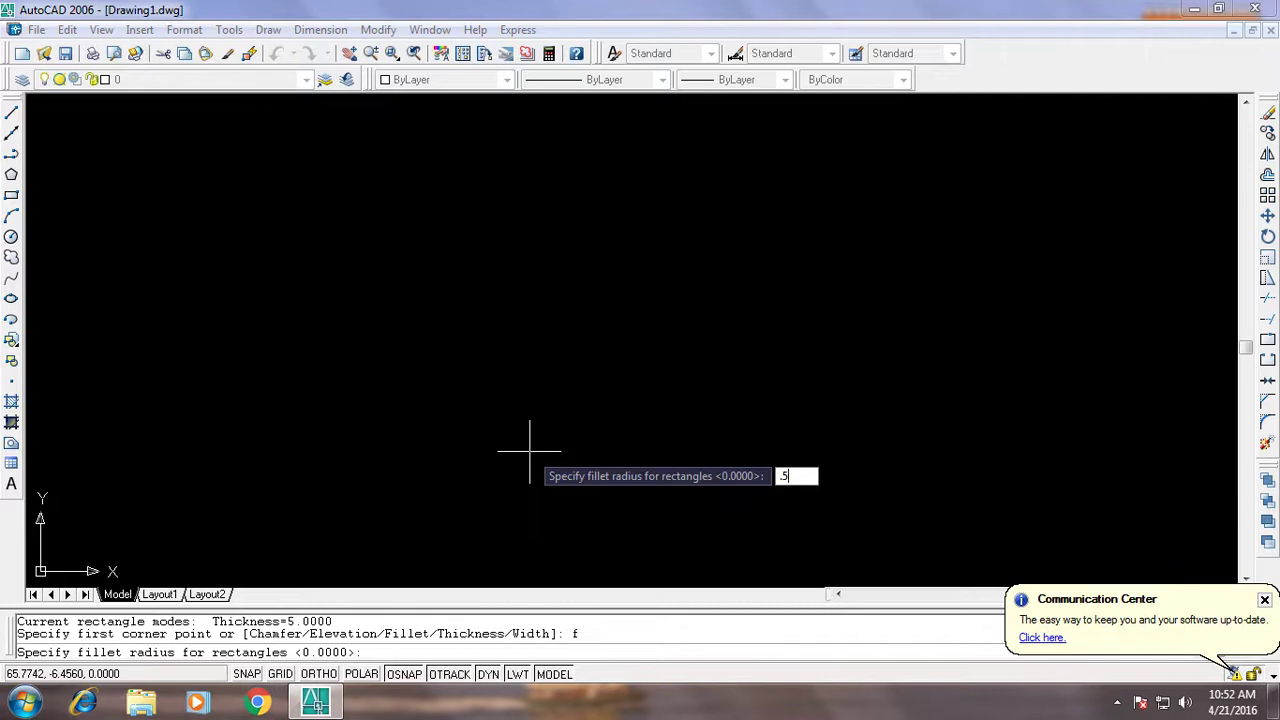
{"action": "key", "text": "Return"}
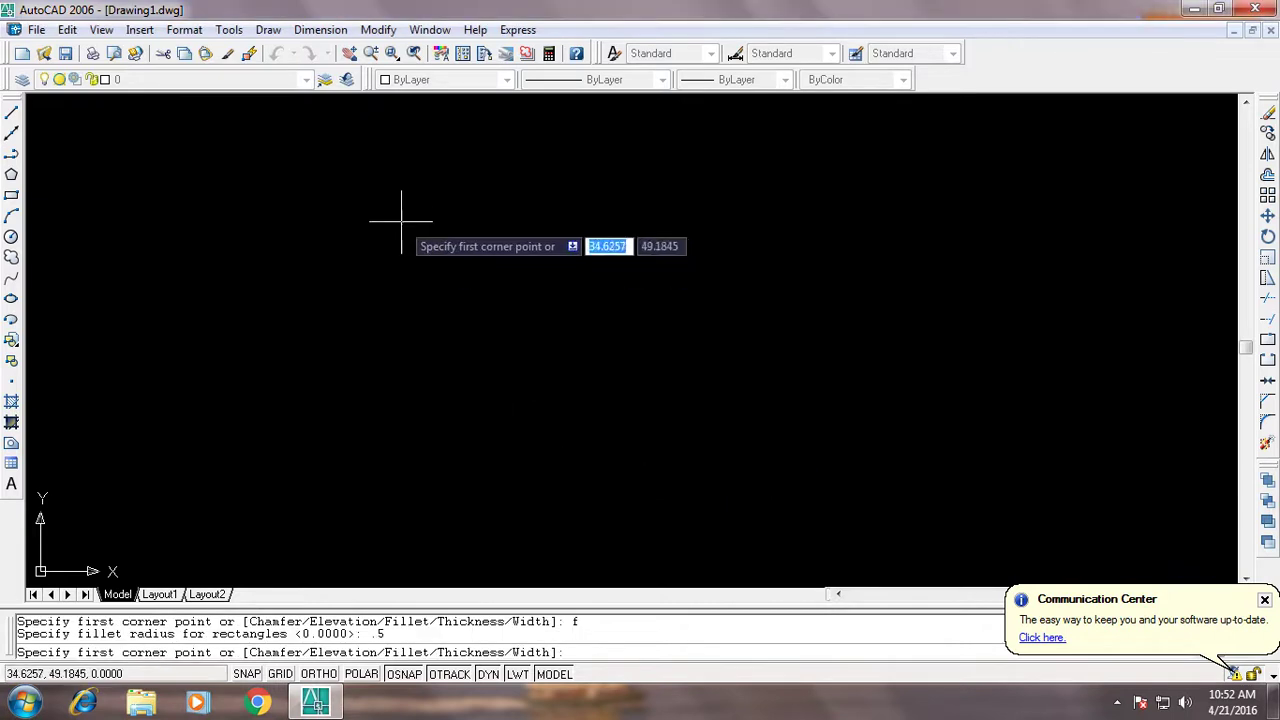
{"action": "left_click", "coordinate": [403, 221]}
{"action": "type", "text": "@6,4"}
{"action": "key", "text": "Return"}
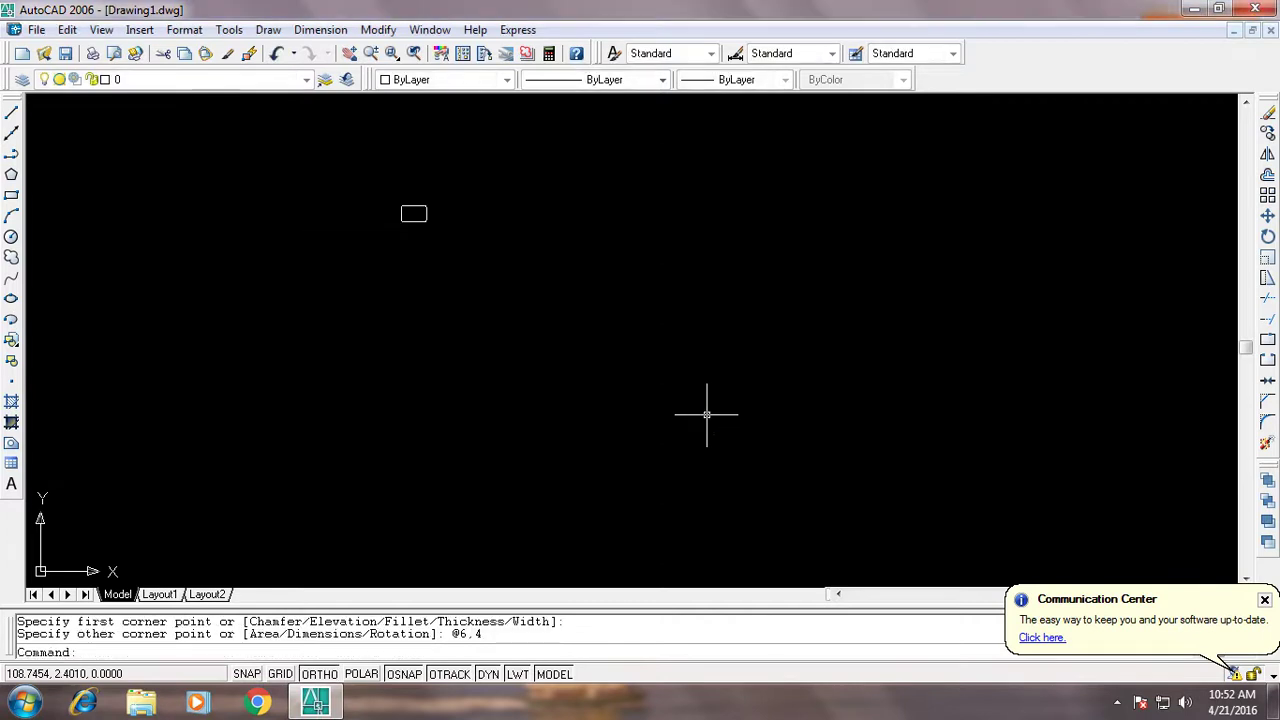
Zoom and pan to centre the rounded plate in the view
{"action": "scroll", "coordinate": [414, 200], "scroll_direction": "up", "scroll_amount": 5}
{"action": "scroll", "coordinate": [415, 219], "scroll_direction": "up", "scroll_amount": 5}
{"action": "scroll", "coordinate": [415, 219], "scroll_direction": "up", "scroll_amount": 2}
{"action": "mouse_move", "coordinate": [417, 340]}
{"action": "middle_mouse_down"}
{"action": "mouse_move", "coordinate": [628, 311]}
{"action": "mouse_move", "coordinate": [651, 277]}
{"action": "middle_mouse_up"}
{"action": "scroll", "coordinate": [630, 308], "scroll_direction": "down", "scroll_amount": 1}
{"action": "scroll", "coordinate": [632, 311], "scroll_direction": "up", "scroll_amount": 2}
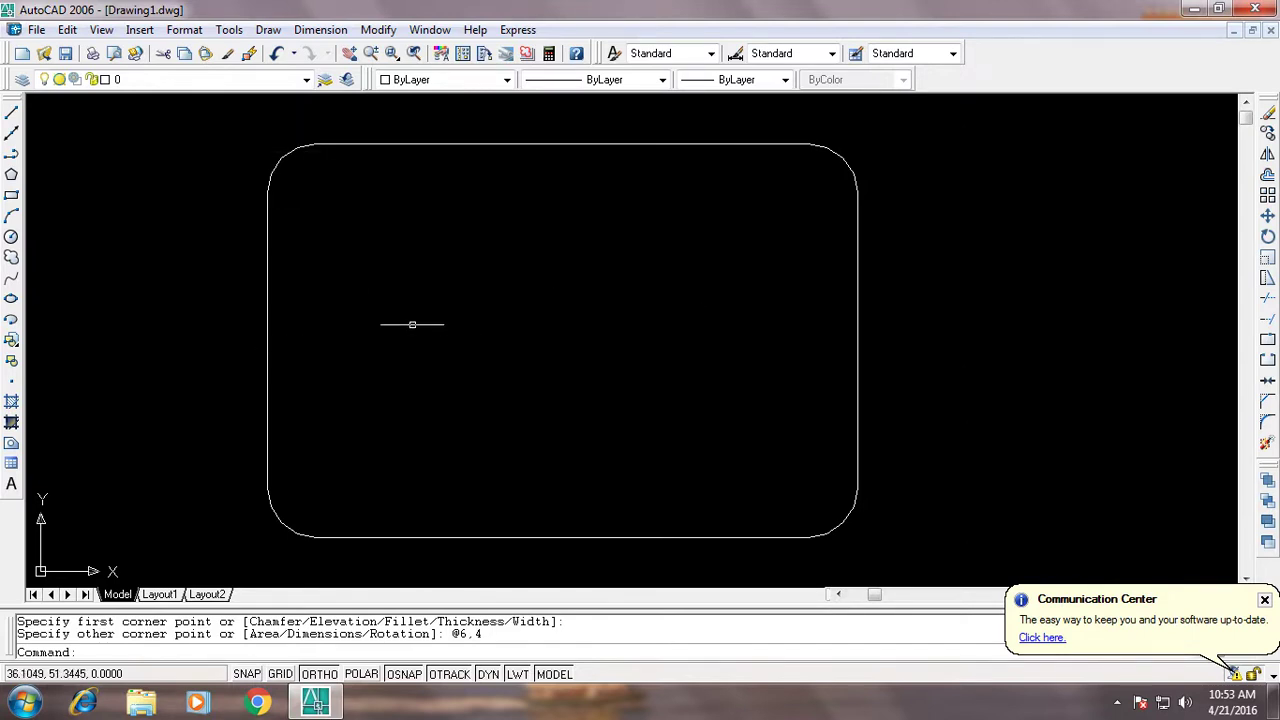
{"action": "left_click", "coordinate": [381, 324]}
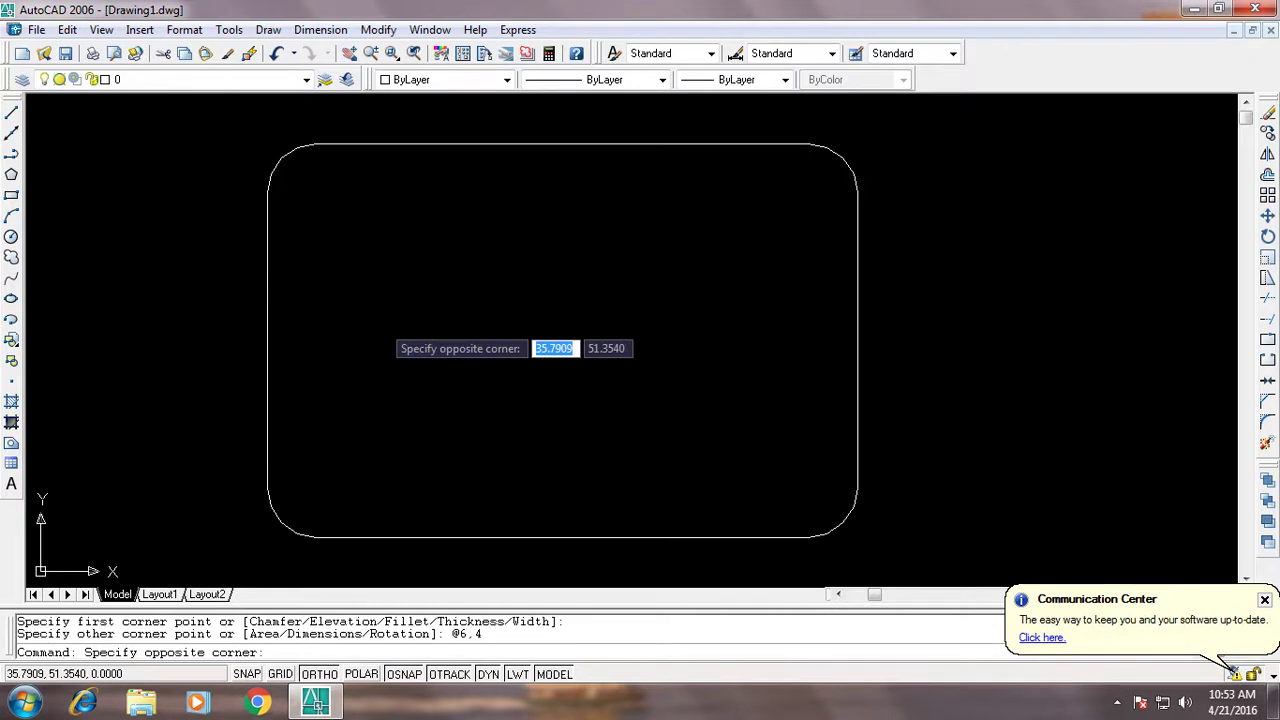
{"action": "left_click", "coordinate": [687, 325]}
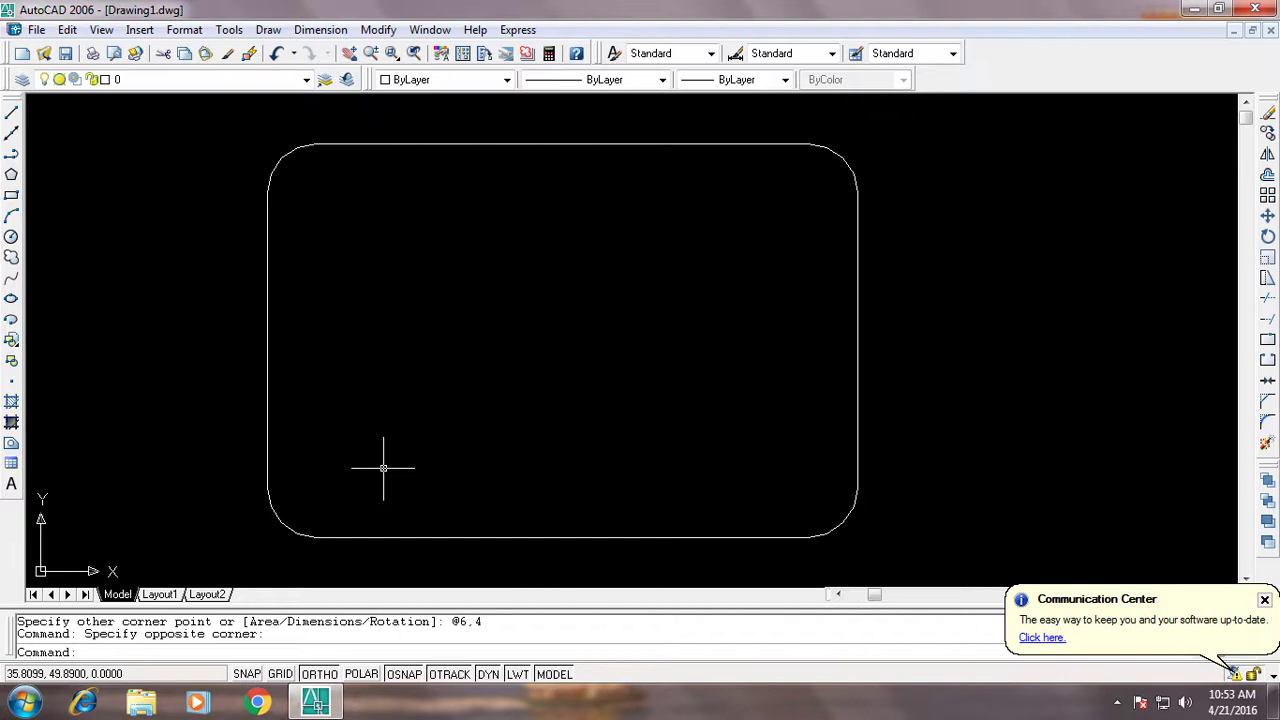
Draw a 1-unit guide line up from the plate's bottom edge, continuing horizontally left
{"action": "type", "text": "l"}
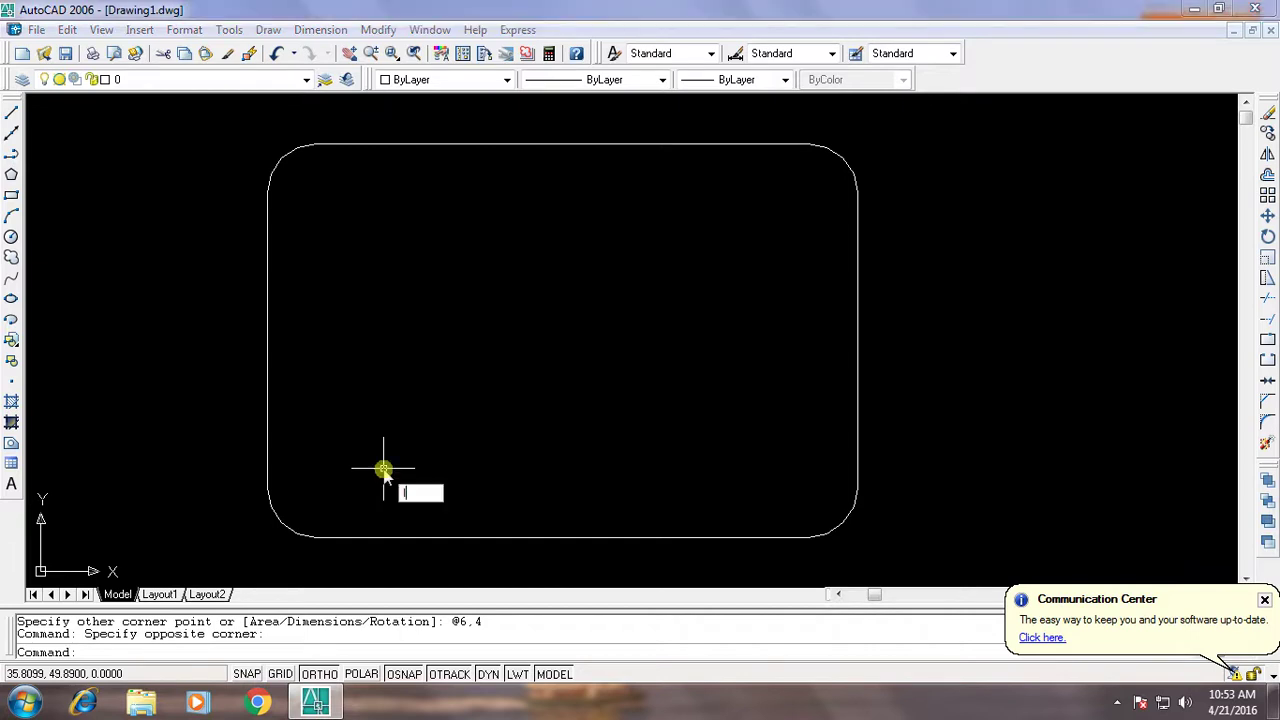
{"action": "key", "text": "Return"}
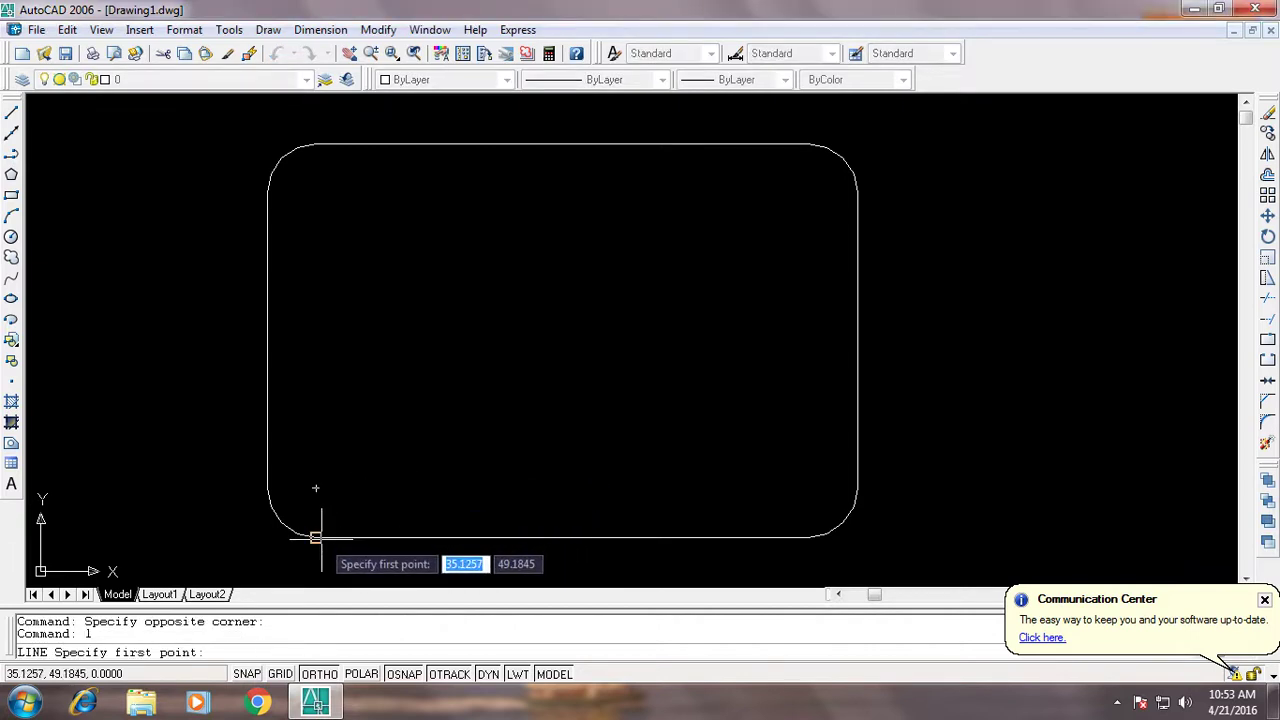
{"action": "left_click", "coordinate": [316, 537]}
{"action": "type", "text": "1"}
{"action": "key", "text": "Return"}
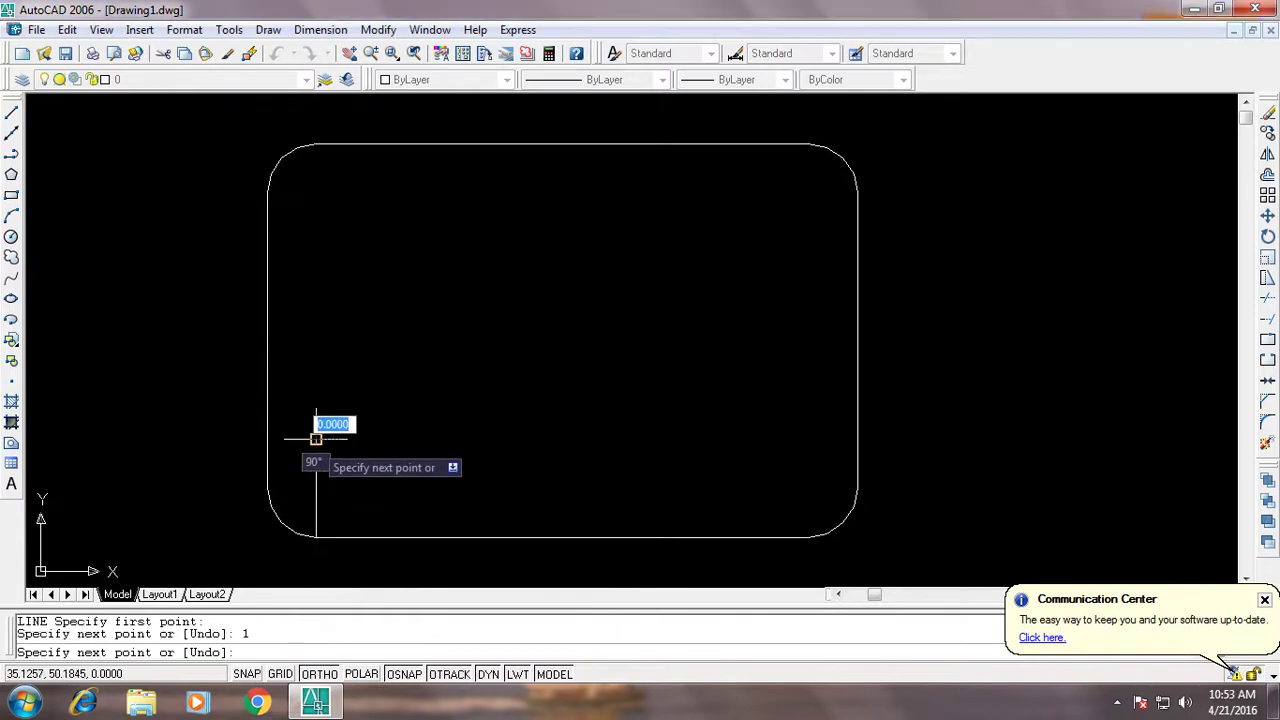
{"action": "left_click", "coordinate": [186, 439]}
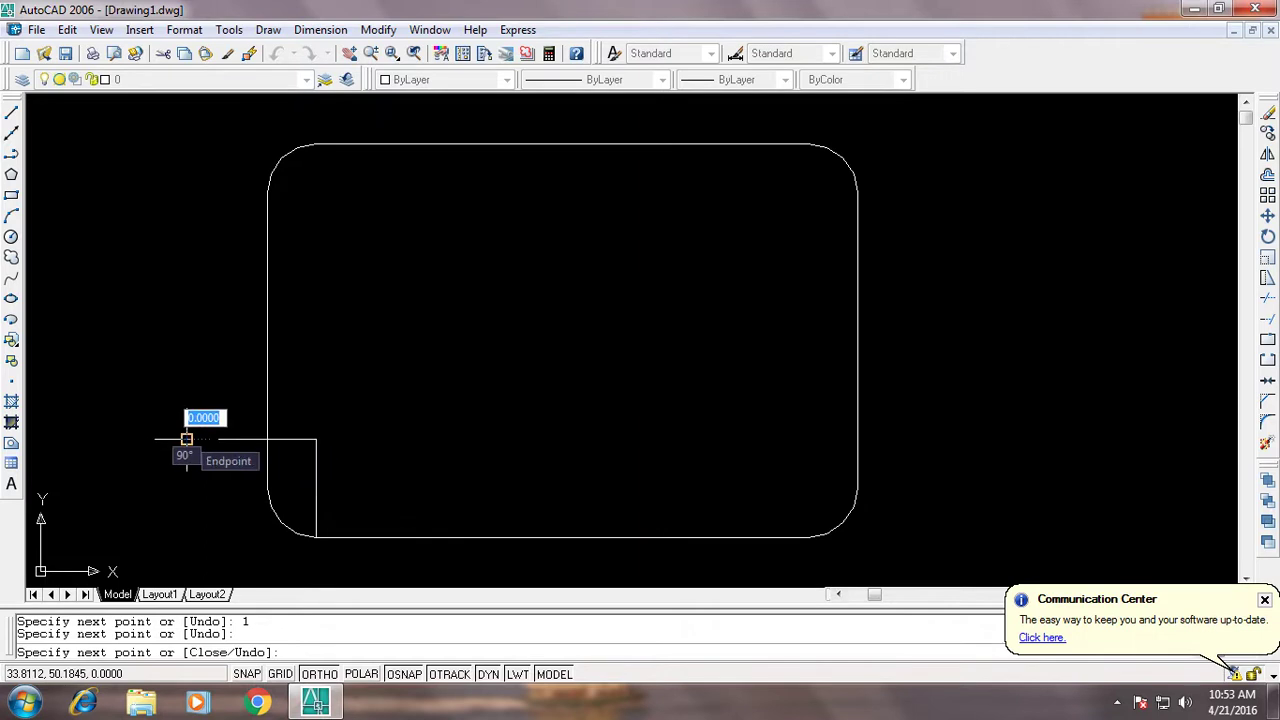
{"action": "key", "text": "Escape"}
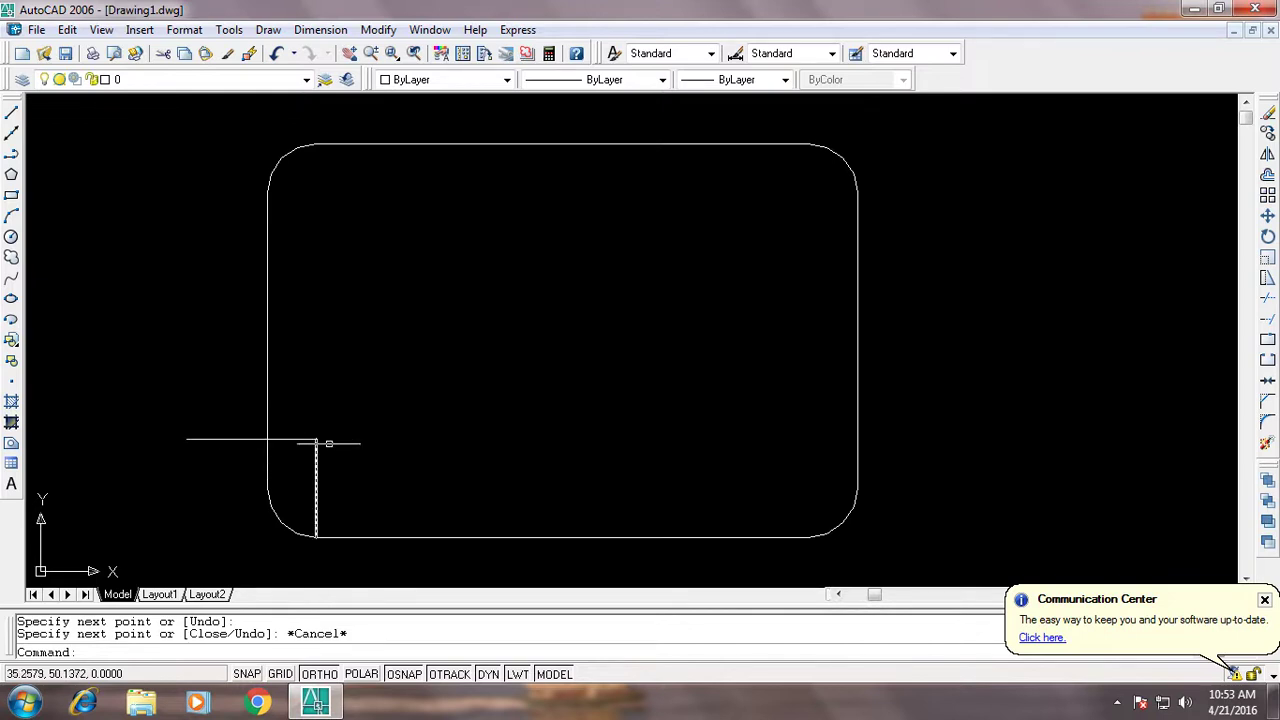
Add a 1-unit guide segment to the right from where the guide meets the plate edge
{"action": "left_click", "coordinate": [410, 443]}
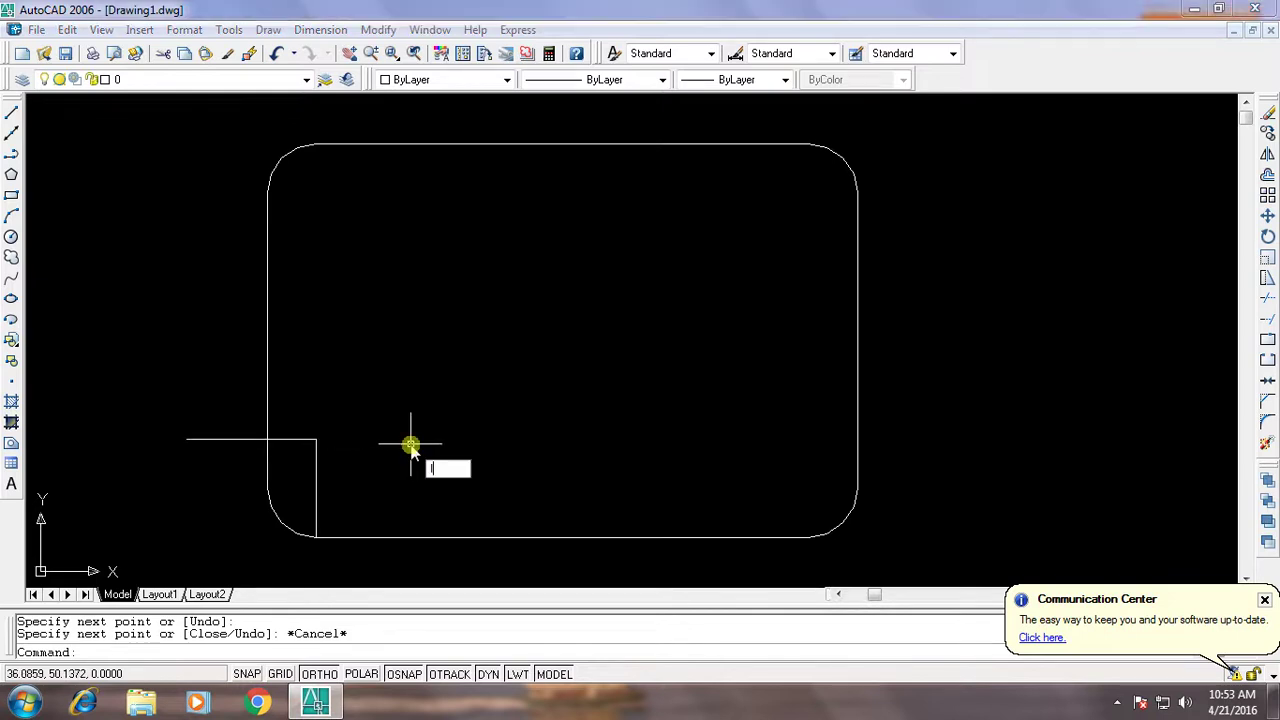
{"action": "key", "text": "Return"}
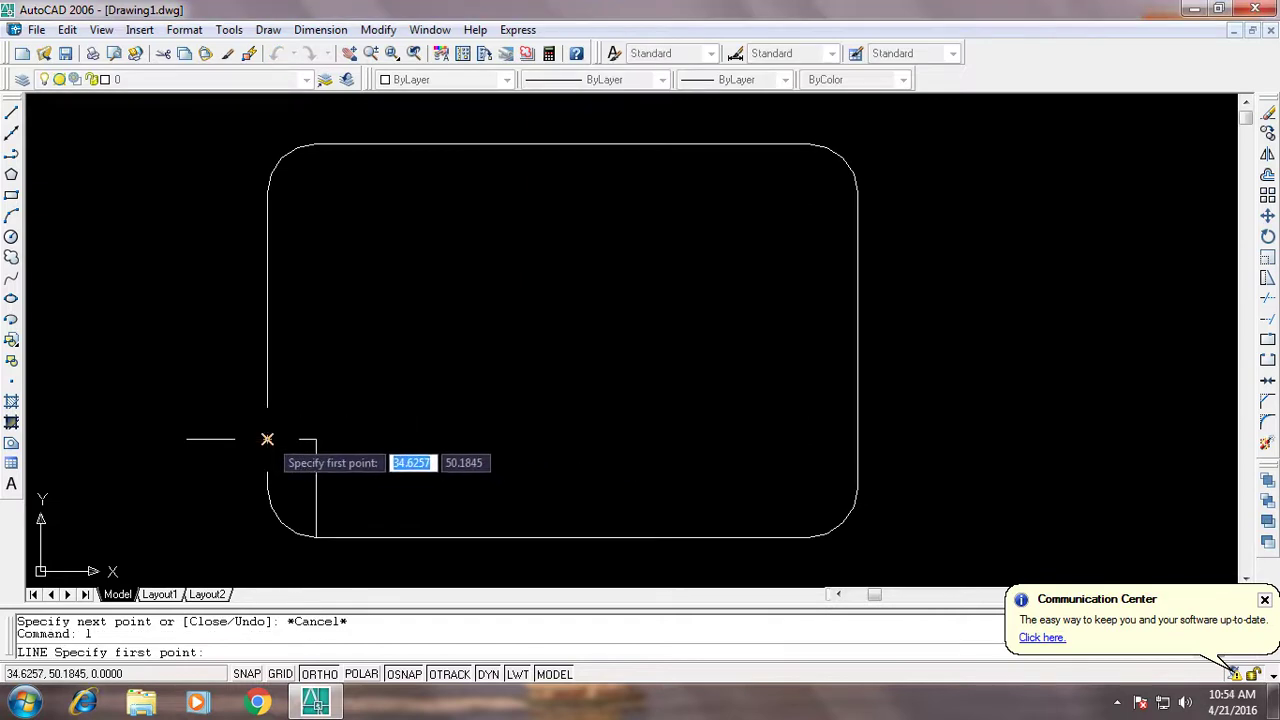
{"action": "left_click", "coordinate": [316, 440]}
{"action": "type", "text": "1"}
{"action": "key", "text": "Return"}
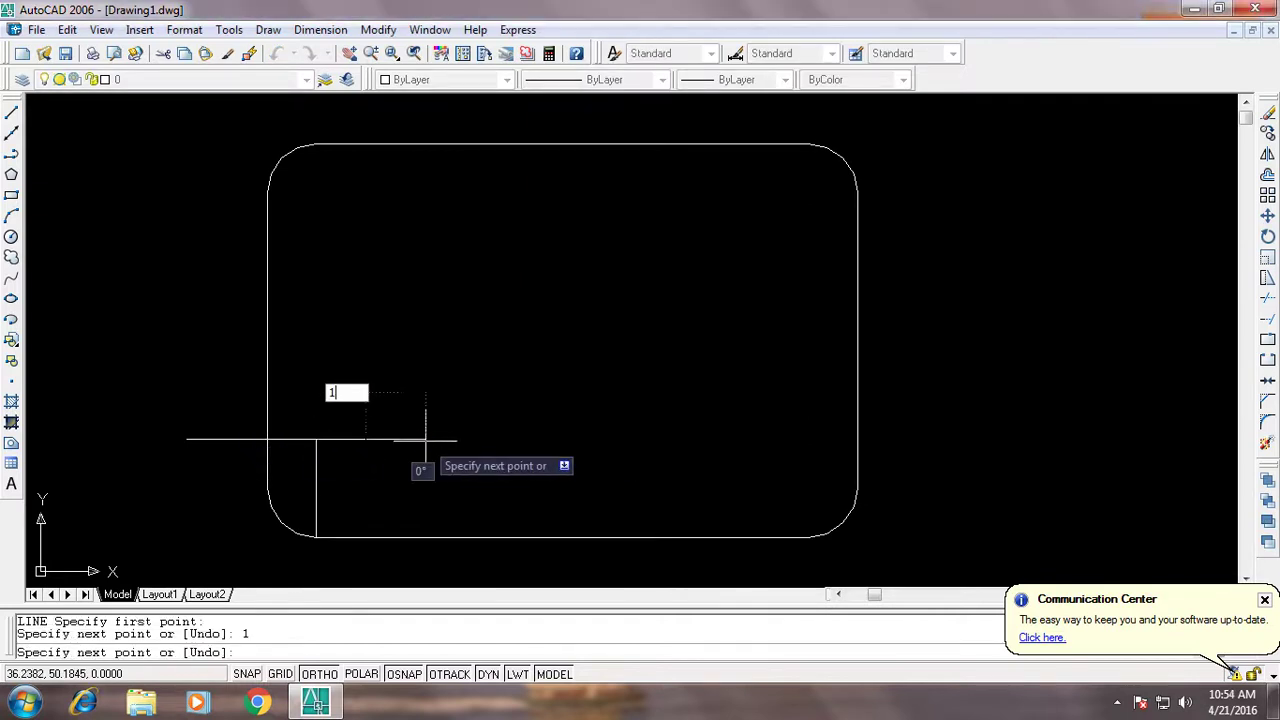
{"action": "key", "text": "Escape"}
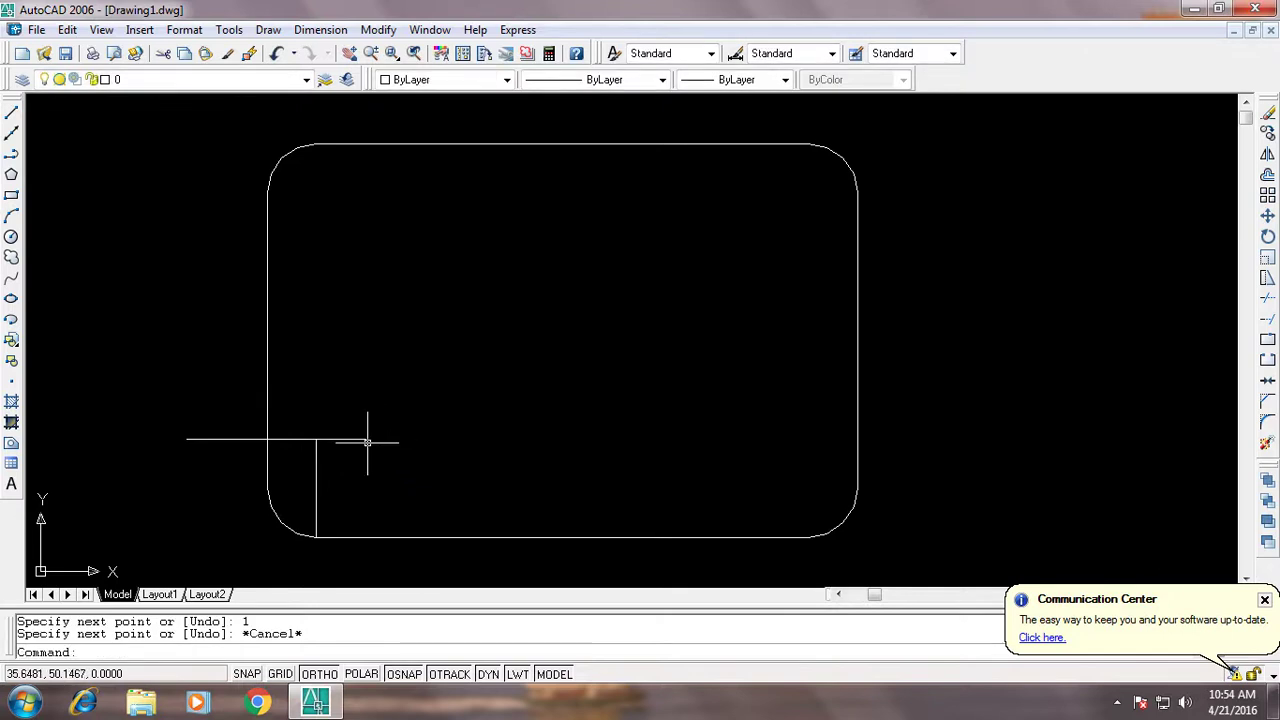
{"action": "left_click", "coordinate": [267, 432]}
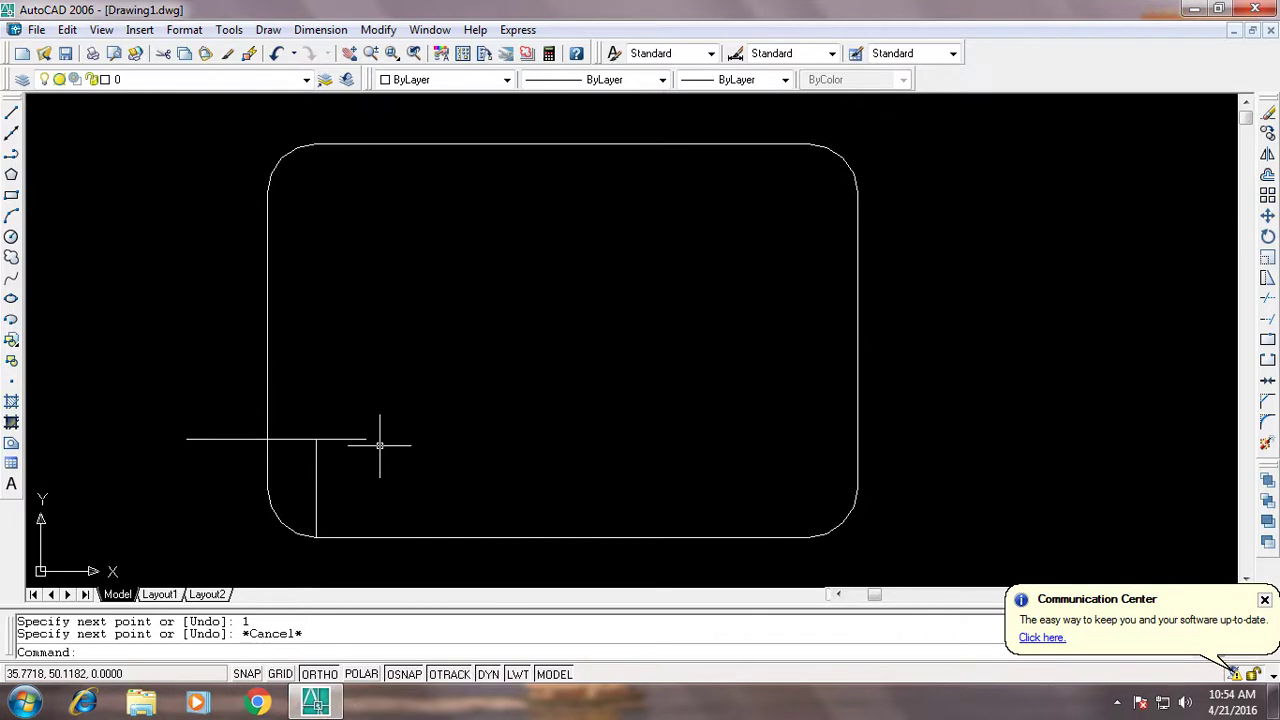
Start a rectangle using the Chamfer corner option
{"action": "type", "text": "rec"}
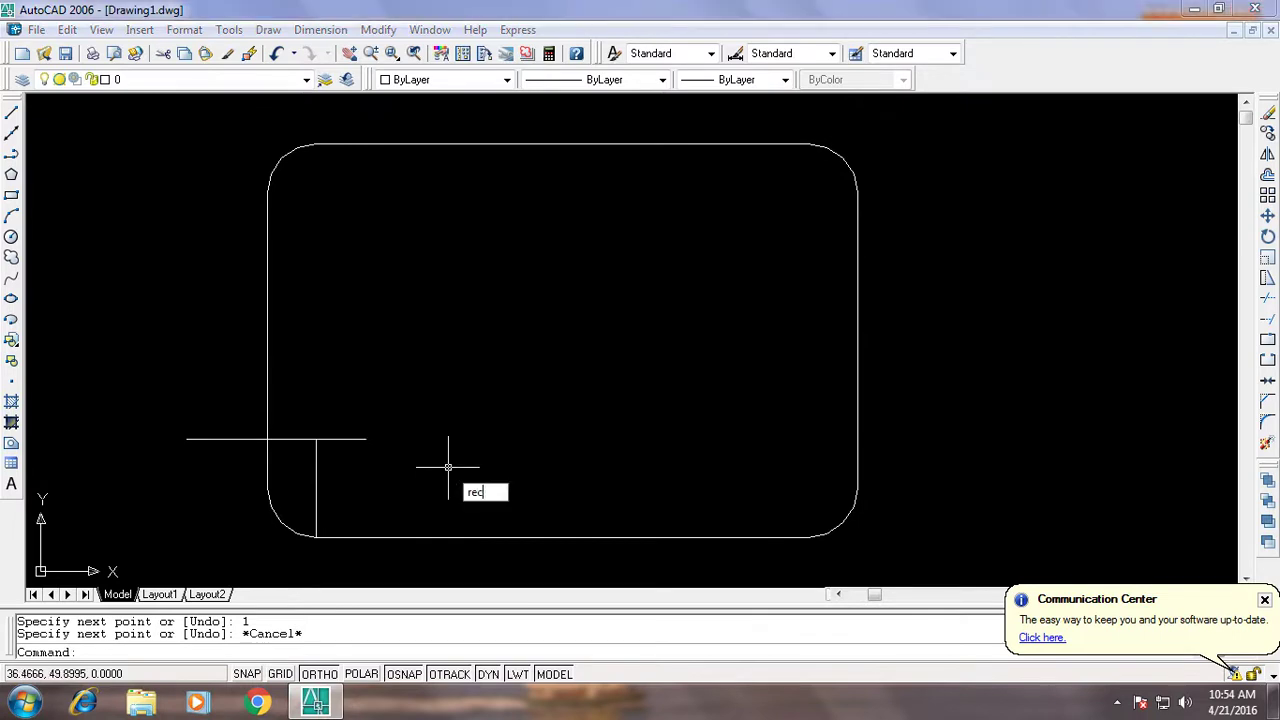
{"action": "key", "text": "Return"}
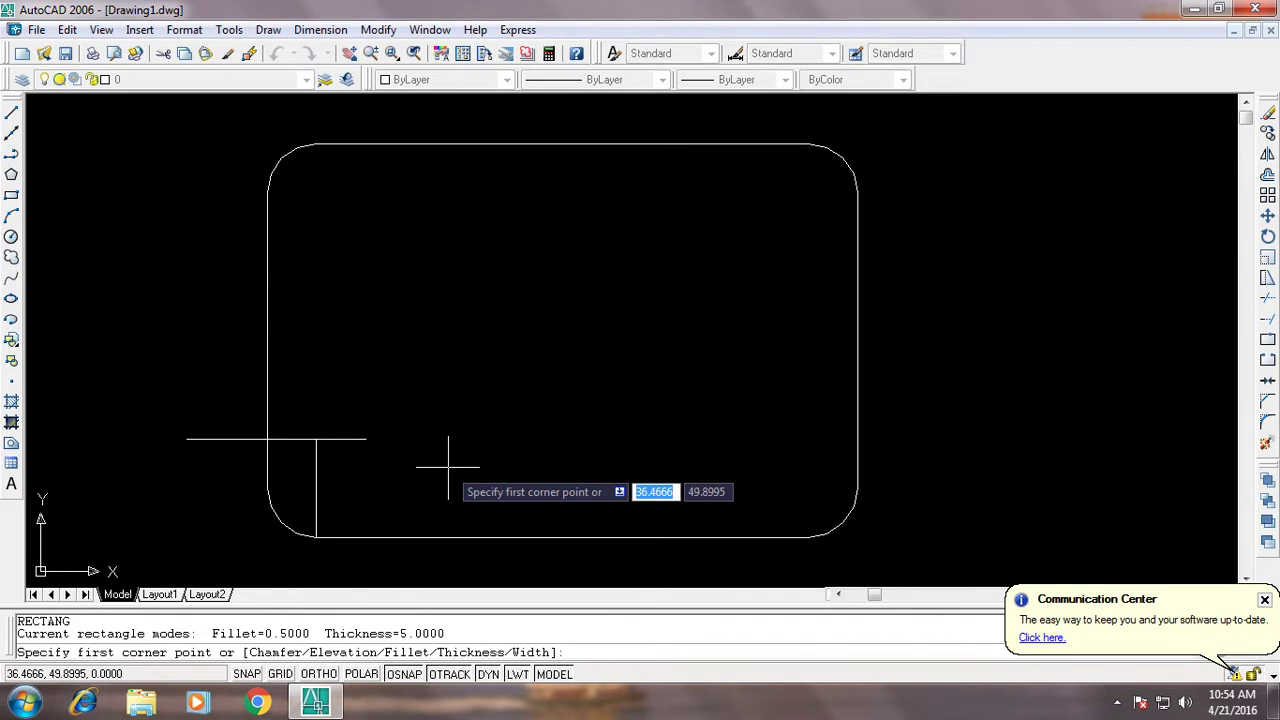
{"action": "type", "text": "c"}
{"action": "key", "text": "Return"}
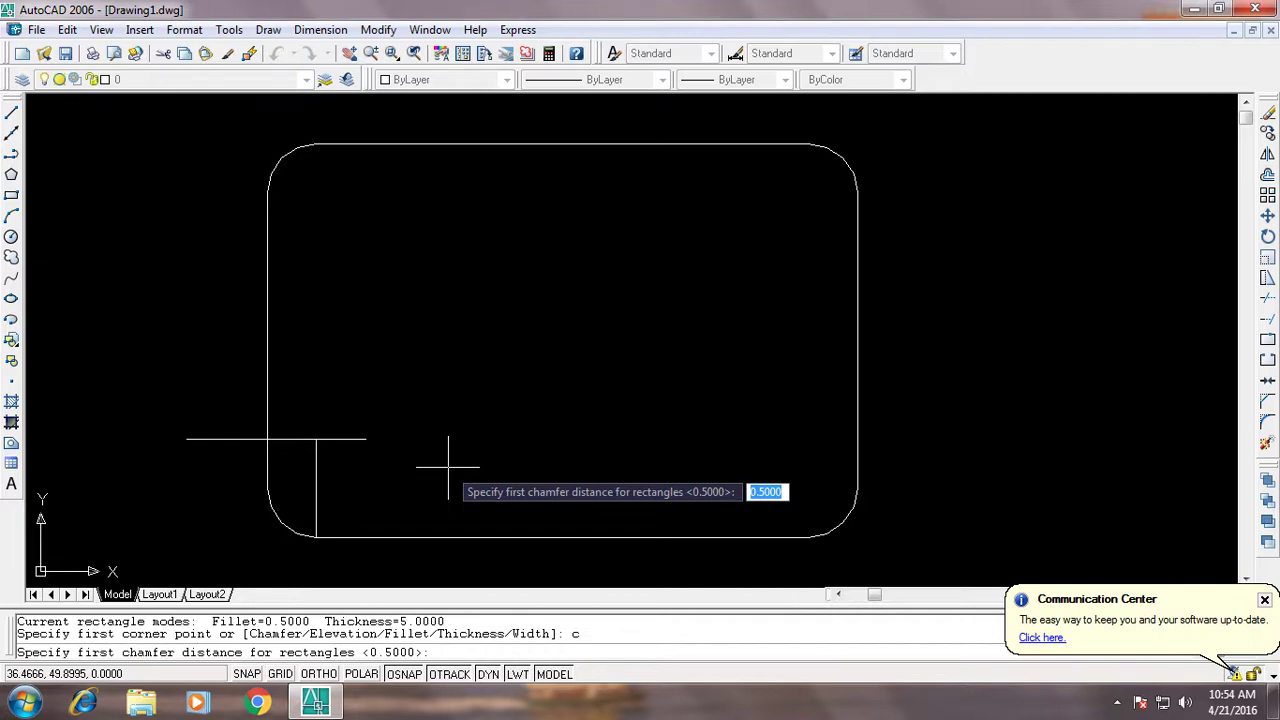
Draw a 4 by 2 rectangle with 0.5 chamfers starting at the guide-line endpoint
{"action": "type", "text": "."}
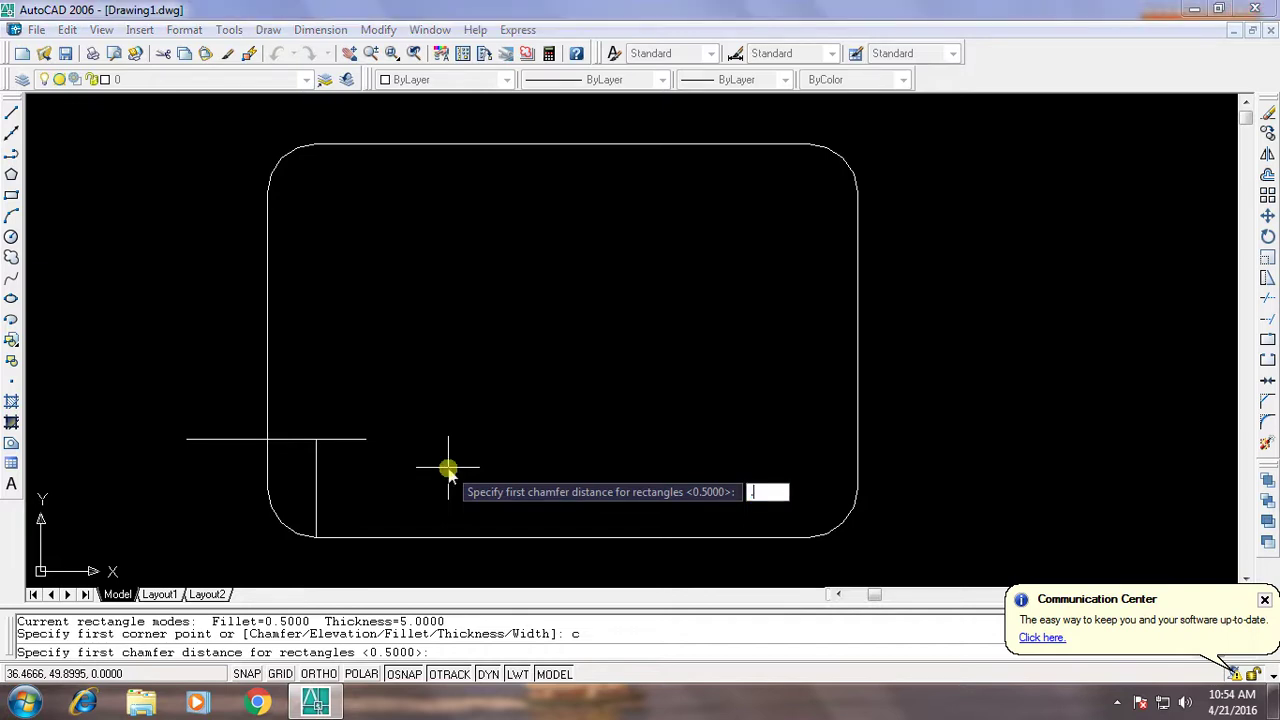
{"action": "key", "text": "Return"}
{"action": "type", "text": ".5"}
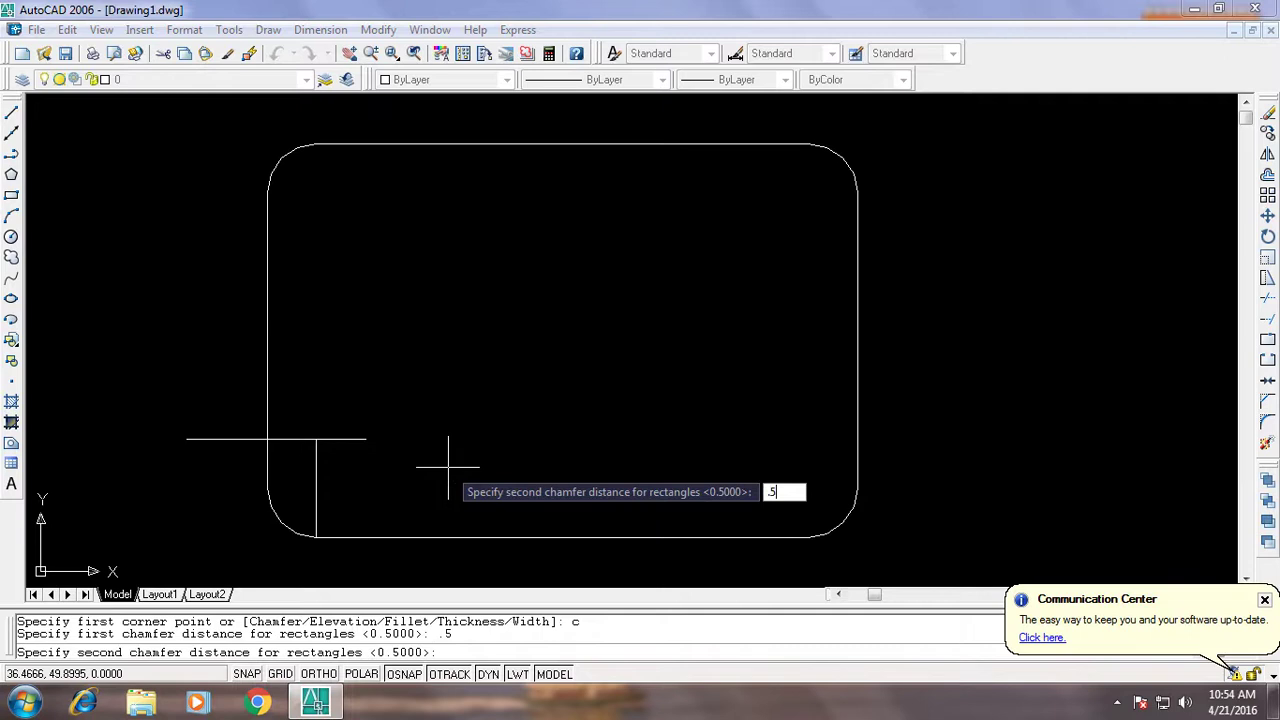
{"action": "key", "text": "Return"}
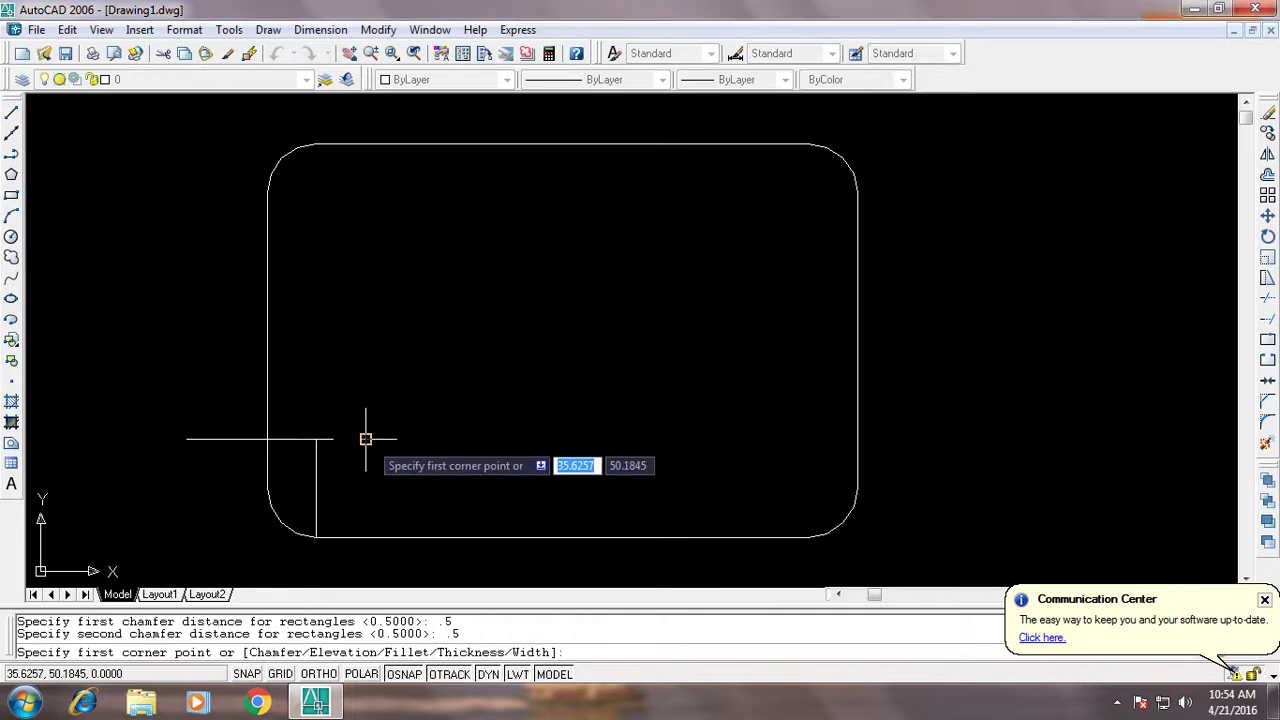
{"action": "left_click", "coordinate": [366, 438]}
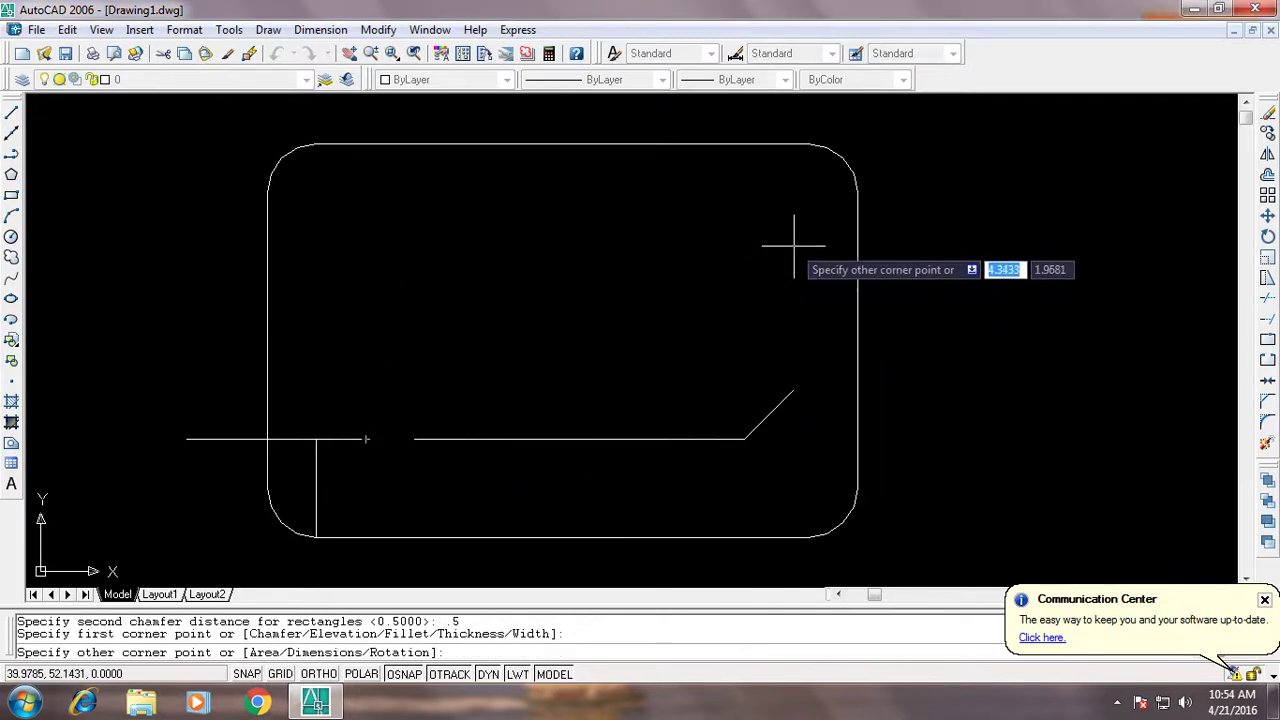
{"action": "type", "text": "4,2"}
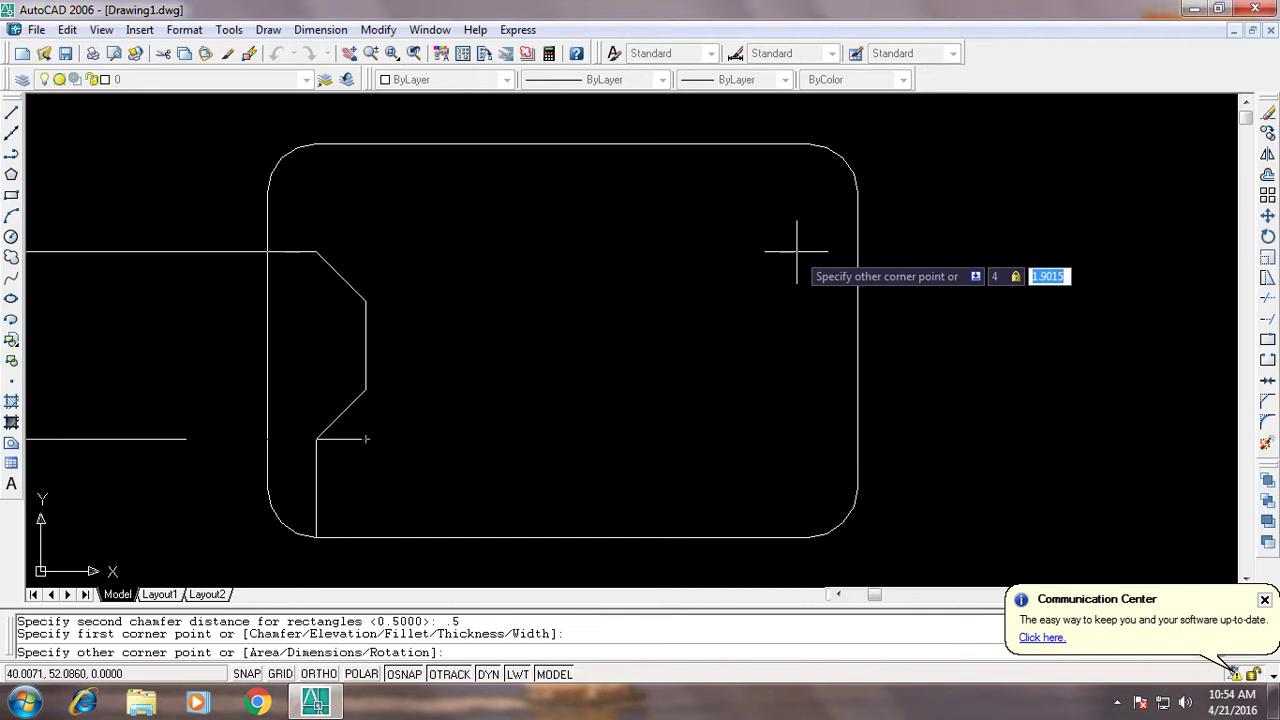
{"action": "key", "text": "Return"}
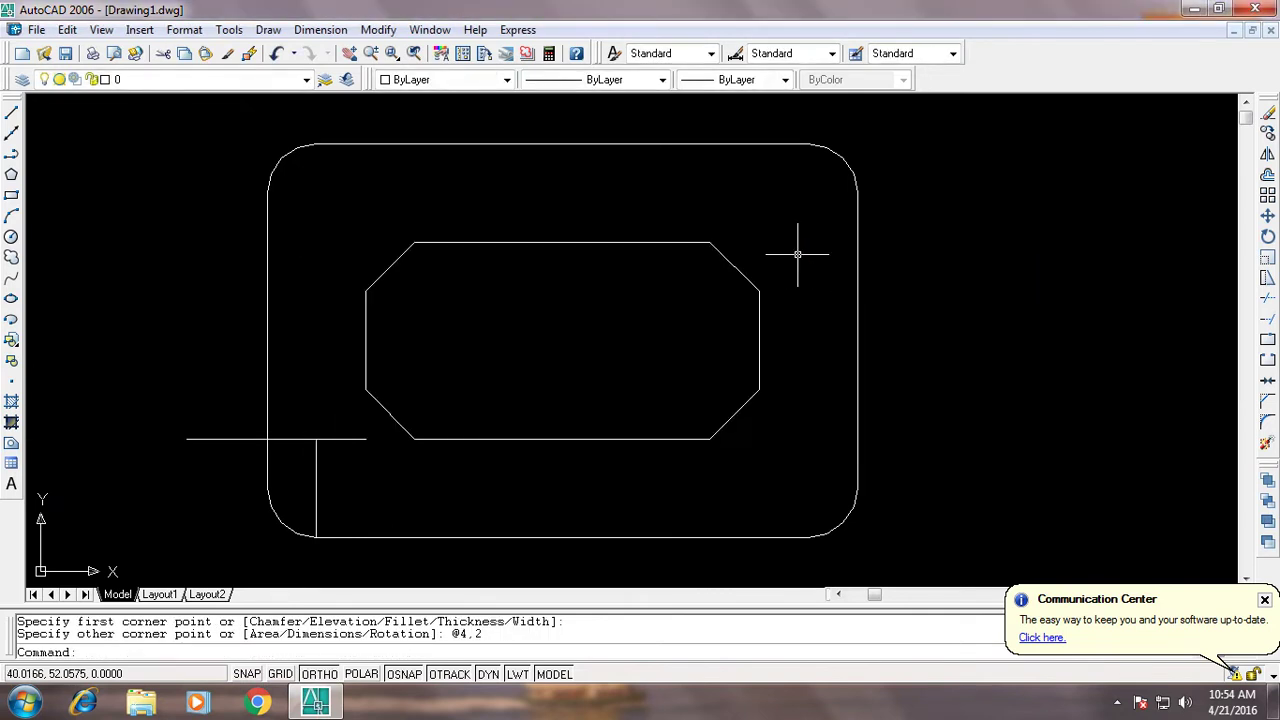
{"action": "left_click", "coordinate": [345, 410]}
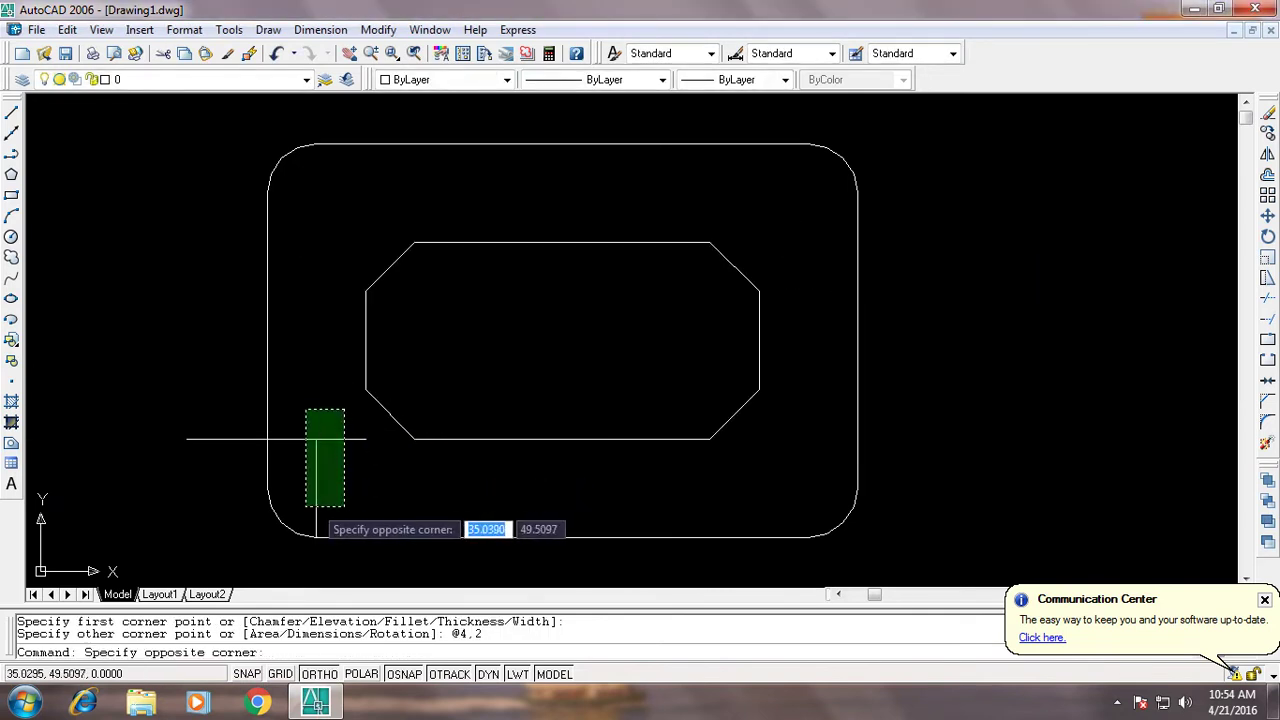
Delete the guide lines and draw a 0.5-radius circle centred in the chamfered rectangle
{"action": "left_click", "coordinate": [306, 507]}
{"action": "key", "text": "Delete"}
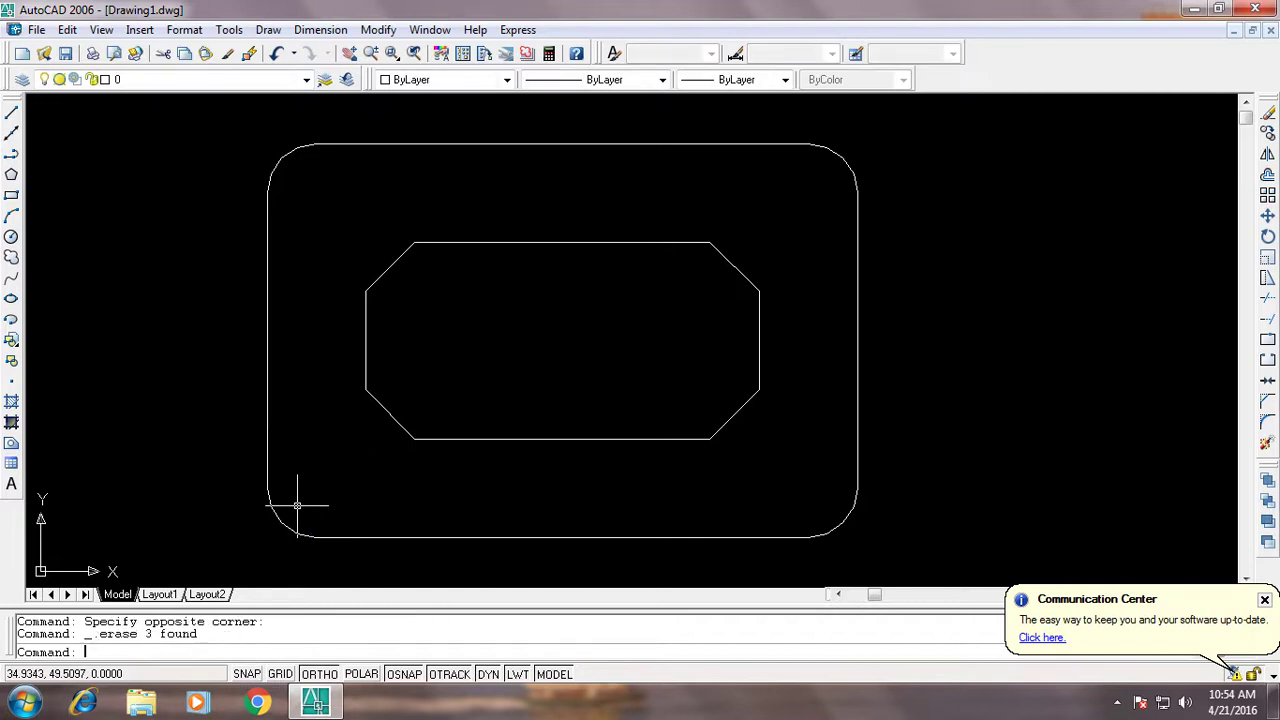
{"action": "type", "text": "c"}
{"action": "key", "text": "Return"}
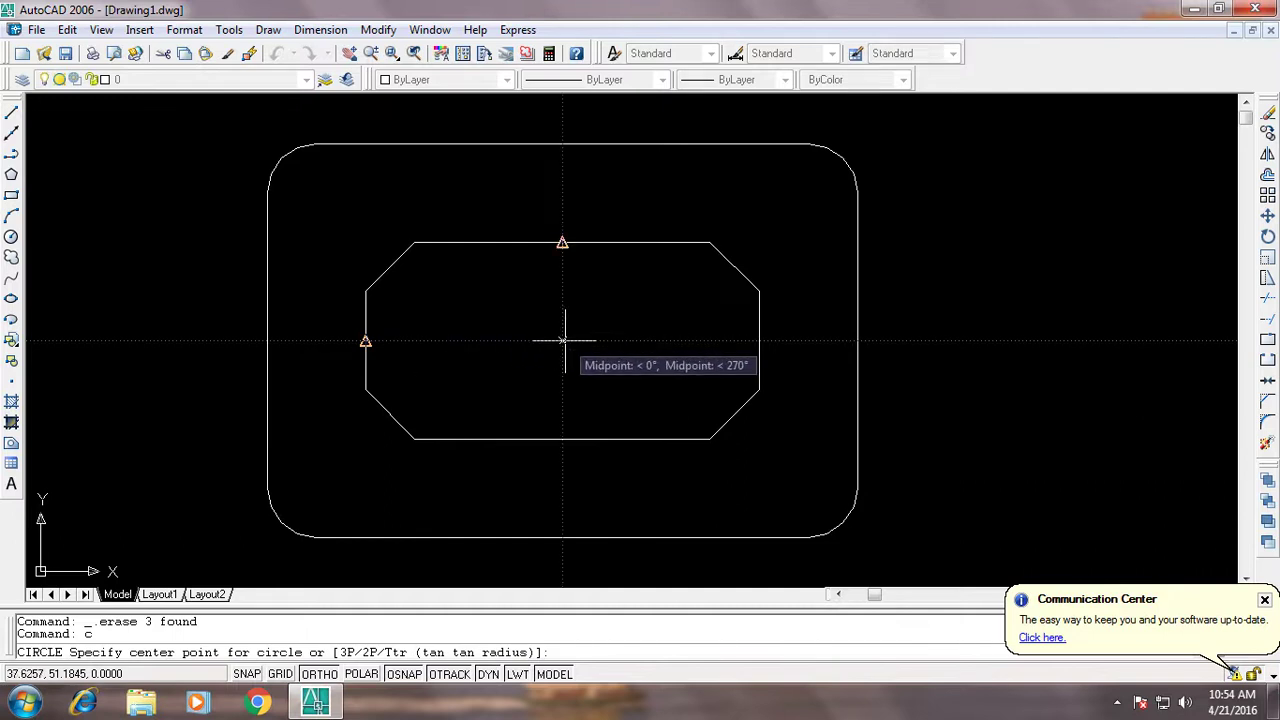
{"action": "left_click", "coordinate": [563, 341]}
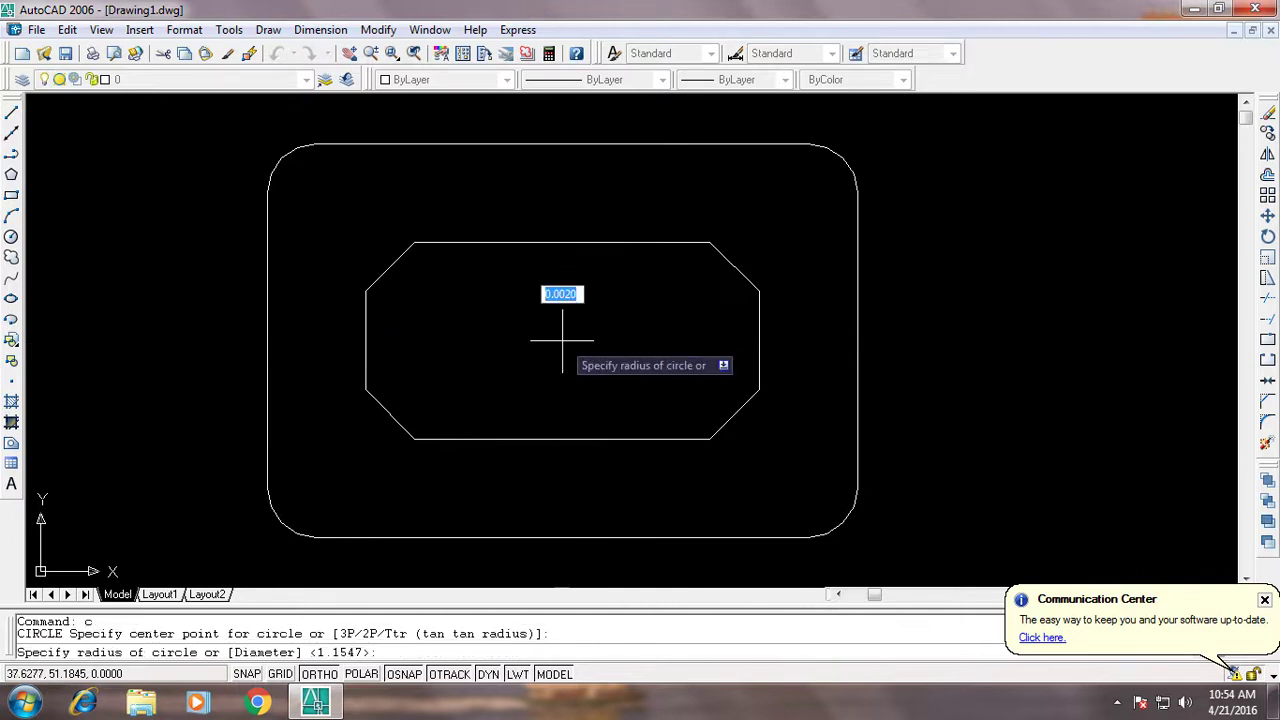
{"action": "key", "text": "BackSpace"}
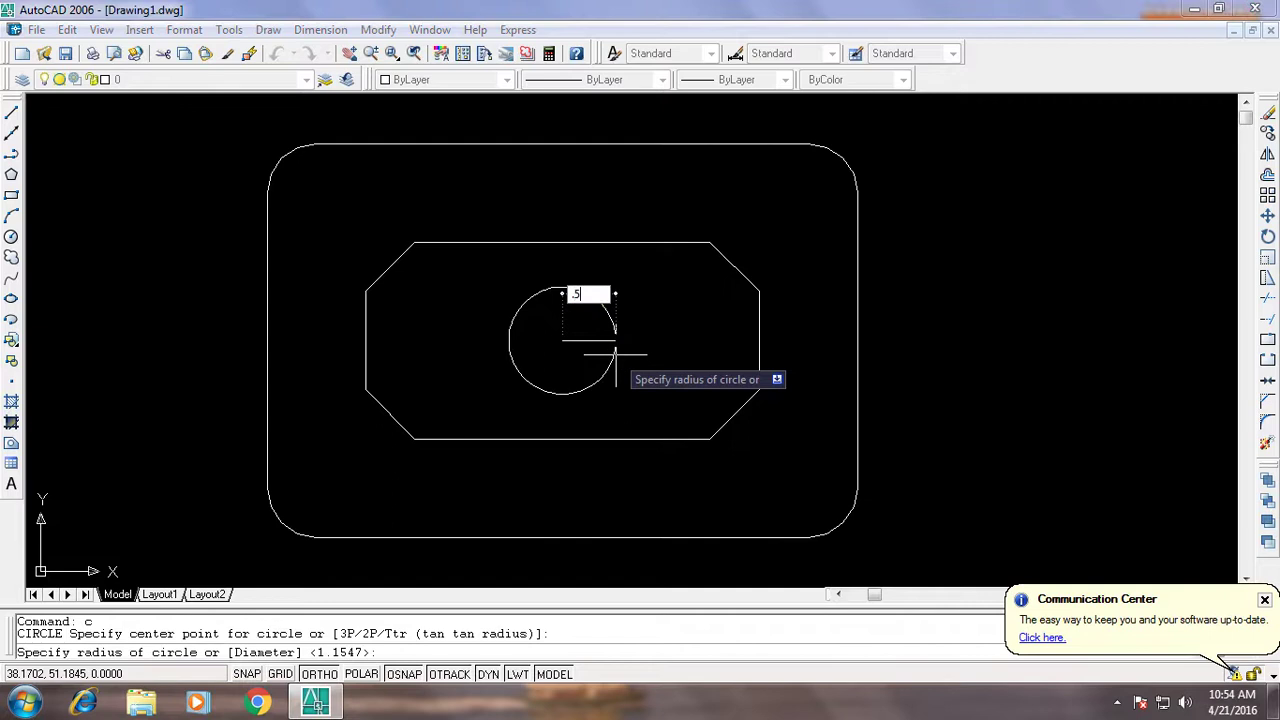
{"action": "key", "text": "Return"}
{"action": "scroll", "coordinate": [615, 353], "scroll_direction": "down", "scroll_amount": 1}
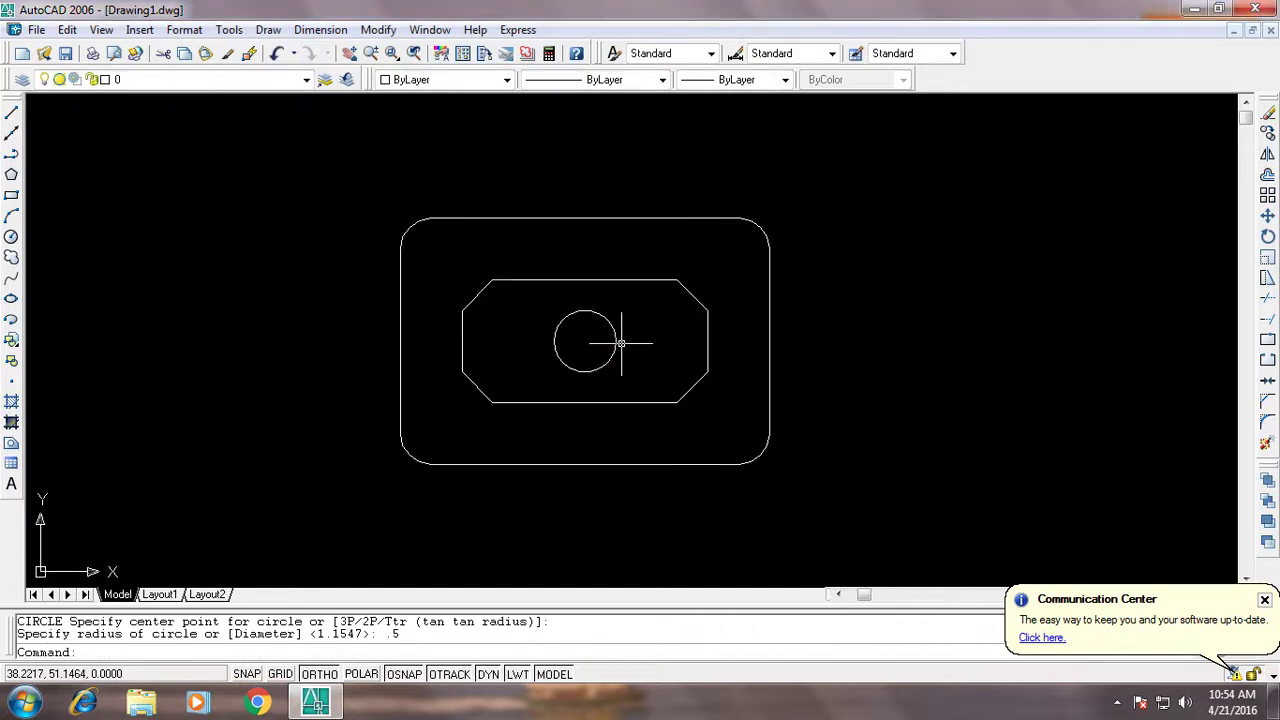
{"action": "middle_click_drag", "start_coordinate": [663, 352], "coordinate": [573, 300]}
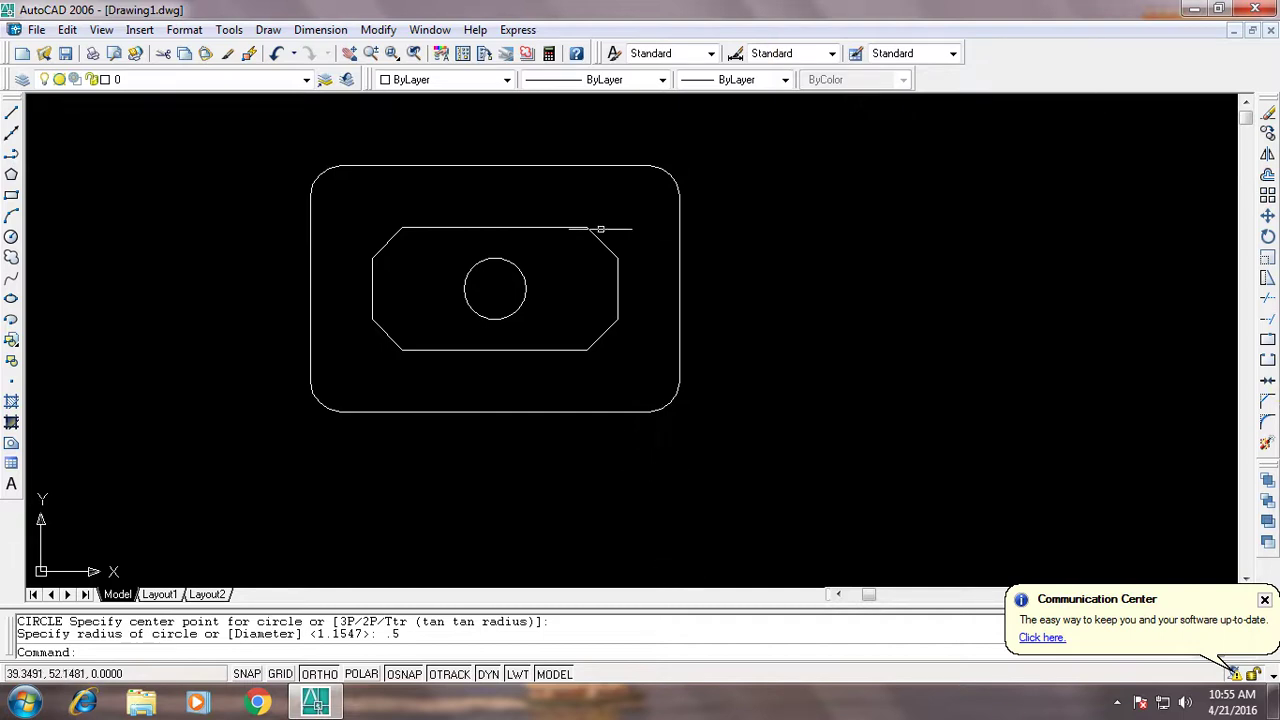
Add linear dimensions for the plate's 6 width above and 4 height on the right
{"action": "left_click", "coordinate": [325, 30]}
{"action": "left_click", "coordinate": [345, 79]}
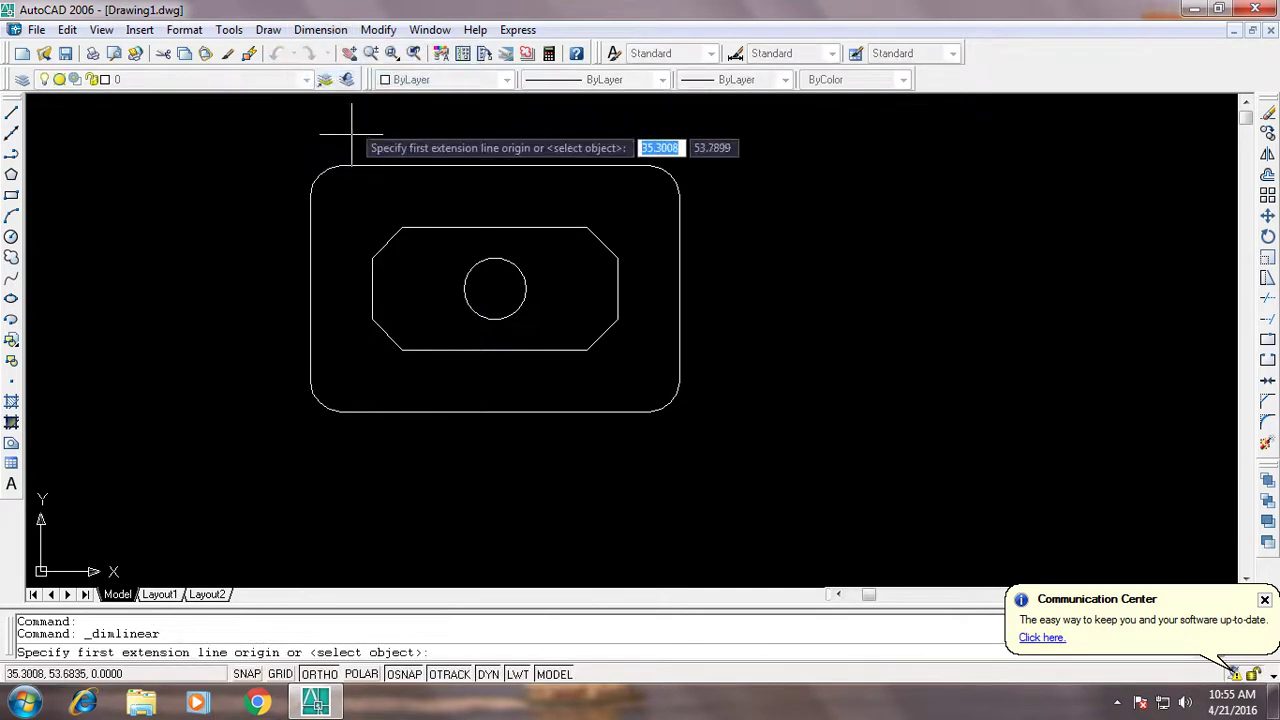
{"action": "left_click", "coordinate": [310, 196]}
{"action": "left_click", "coordinate": [678, 197]}
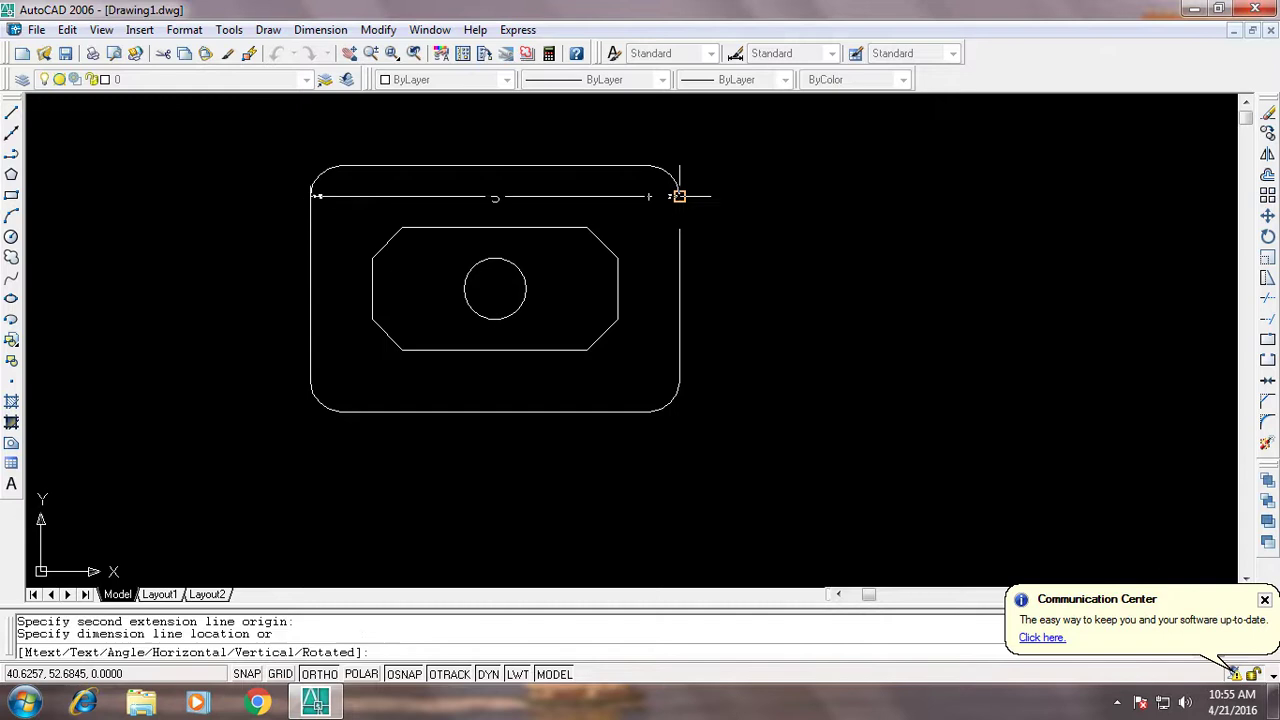
{"action": "left_click", "coordinate": [688, 112]}
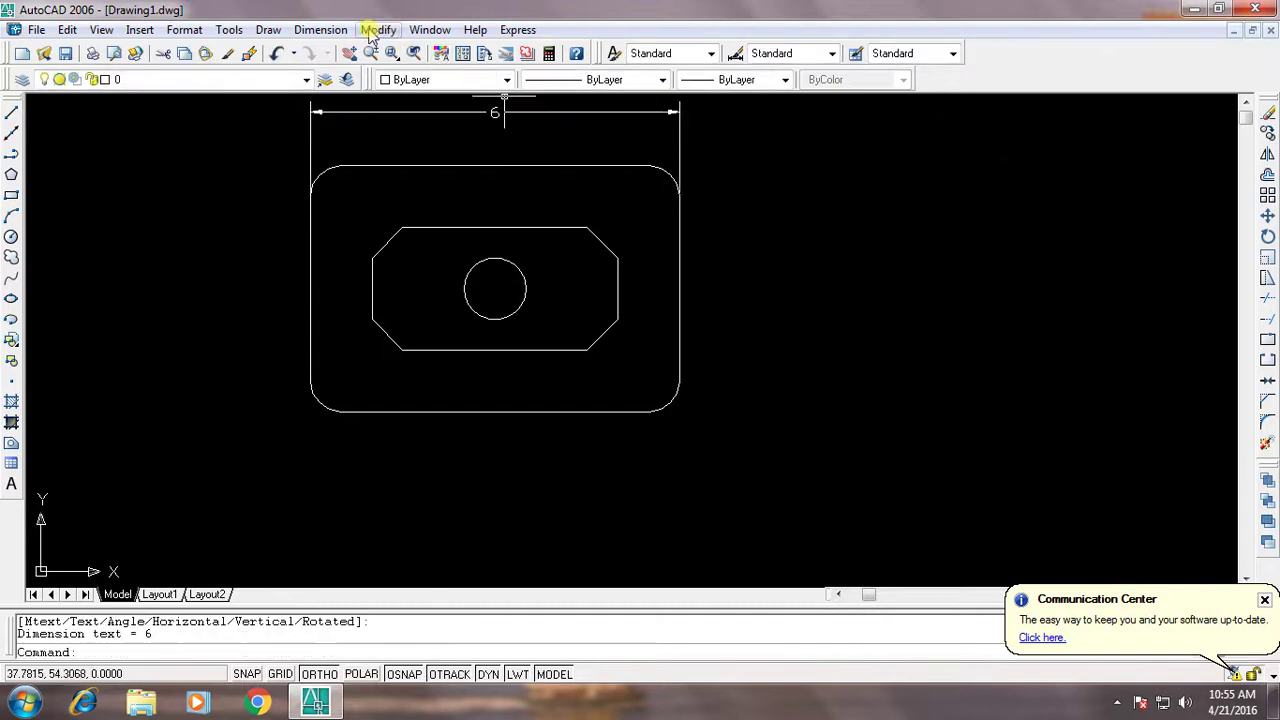
{"action": "left_click", "coordinate": [320, 29]}
{"action": "left_click", "coordinate": [340, 80]}
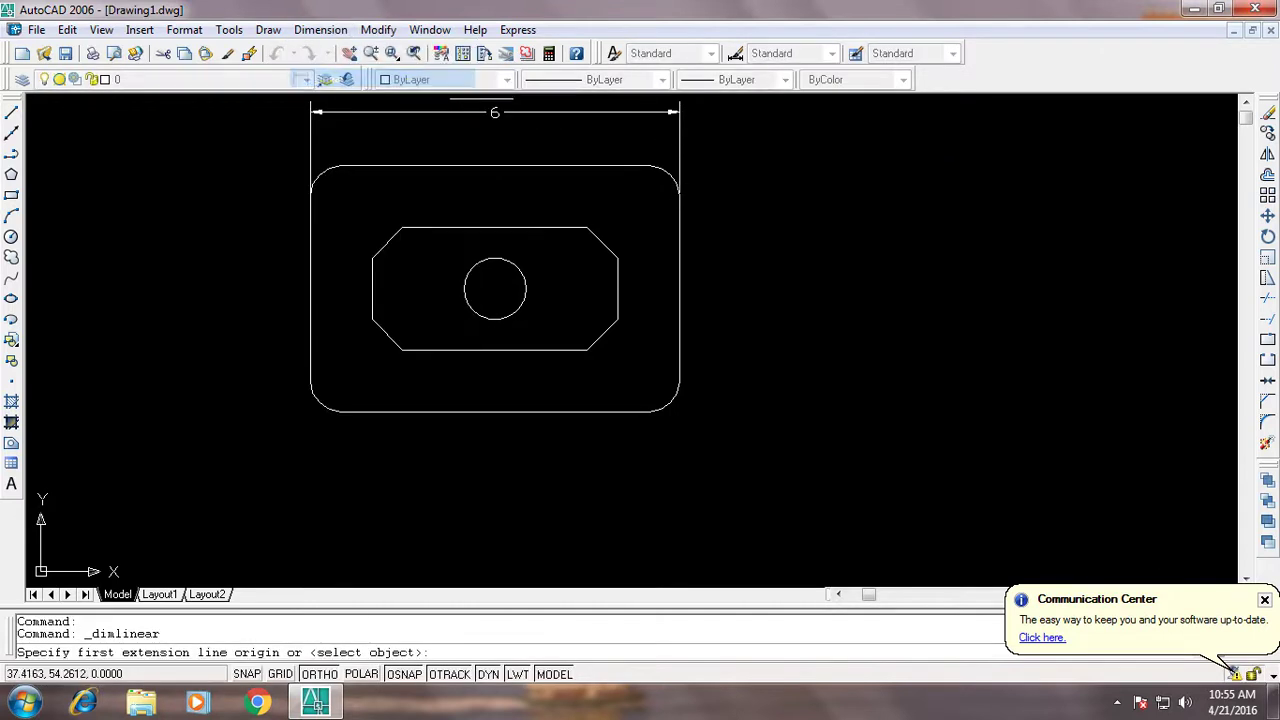
{"action": "left_click", "coordinate": [648, 165]}
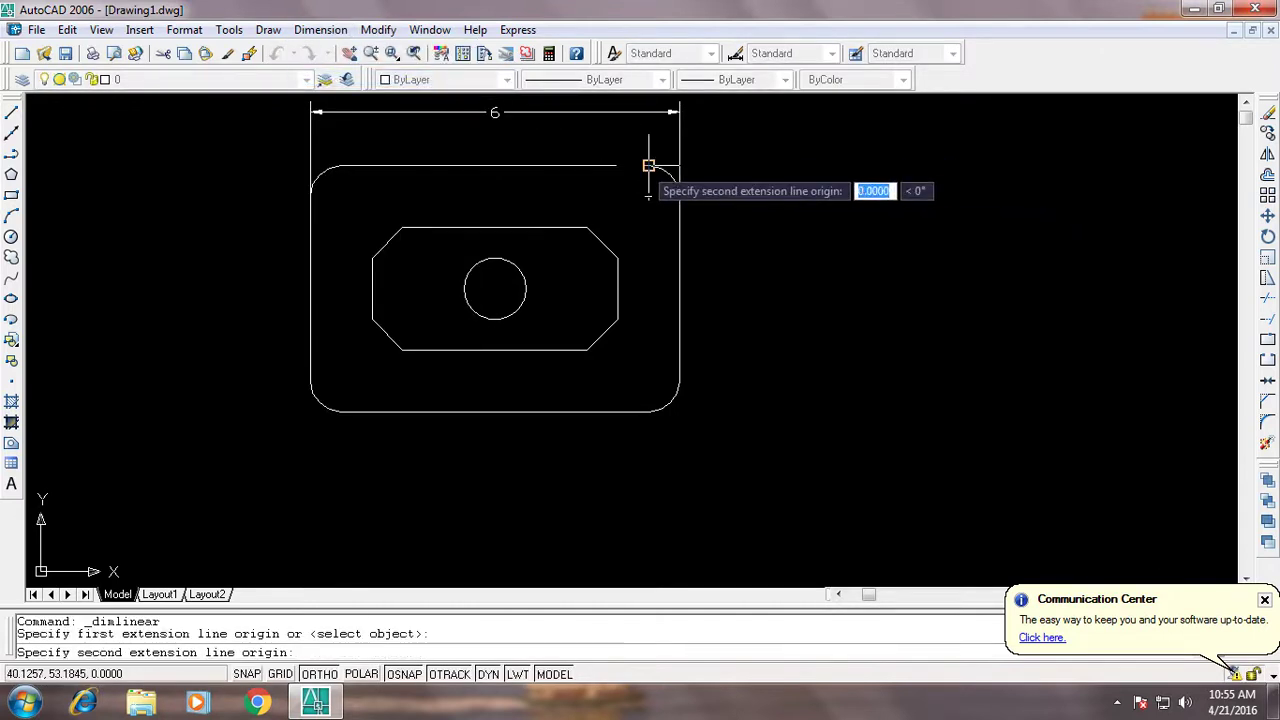
{"action": "left_click", "coordinate": [648, 411]}
{"action": "left_click", "coordinate": [795, 430]}
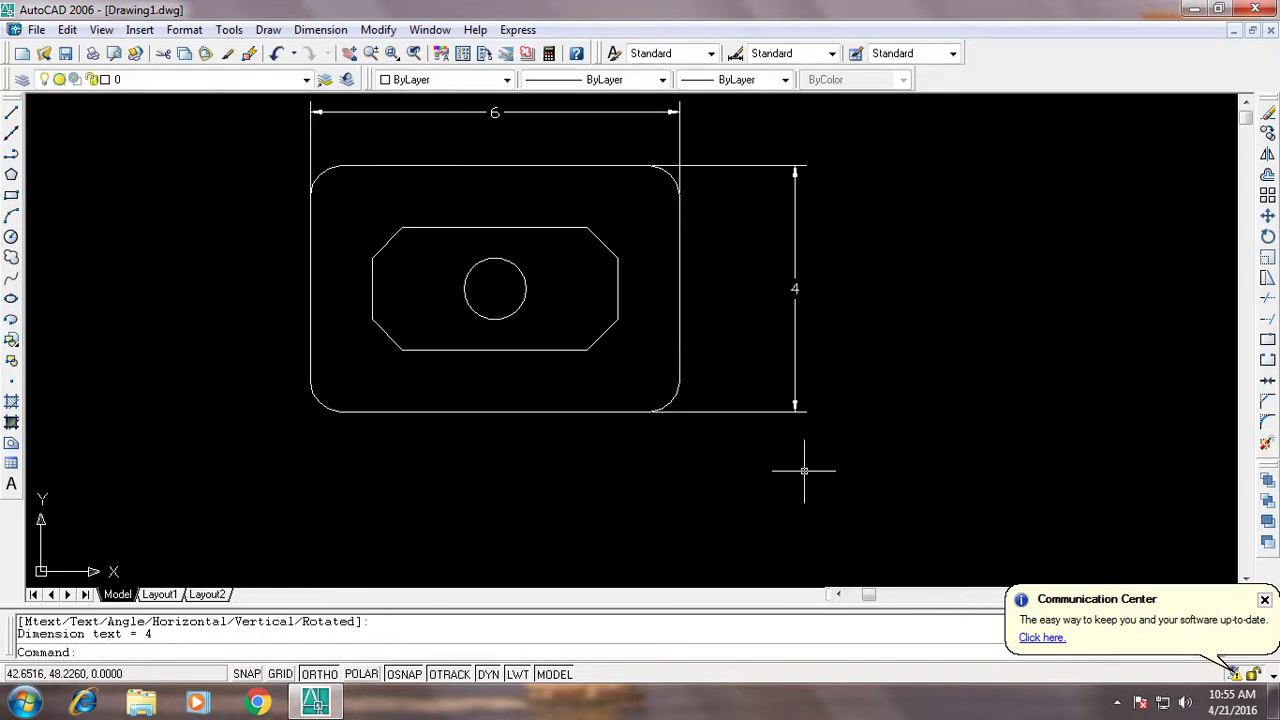
Add a radius dimension to the central circle, placing the label to its right
{"action": "left_click", "coordinate": [320, 29]}
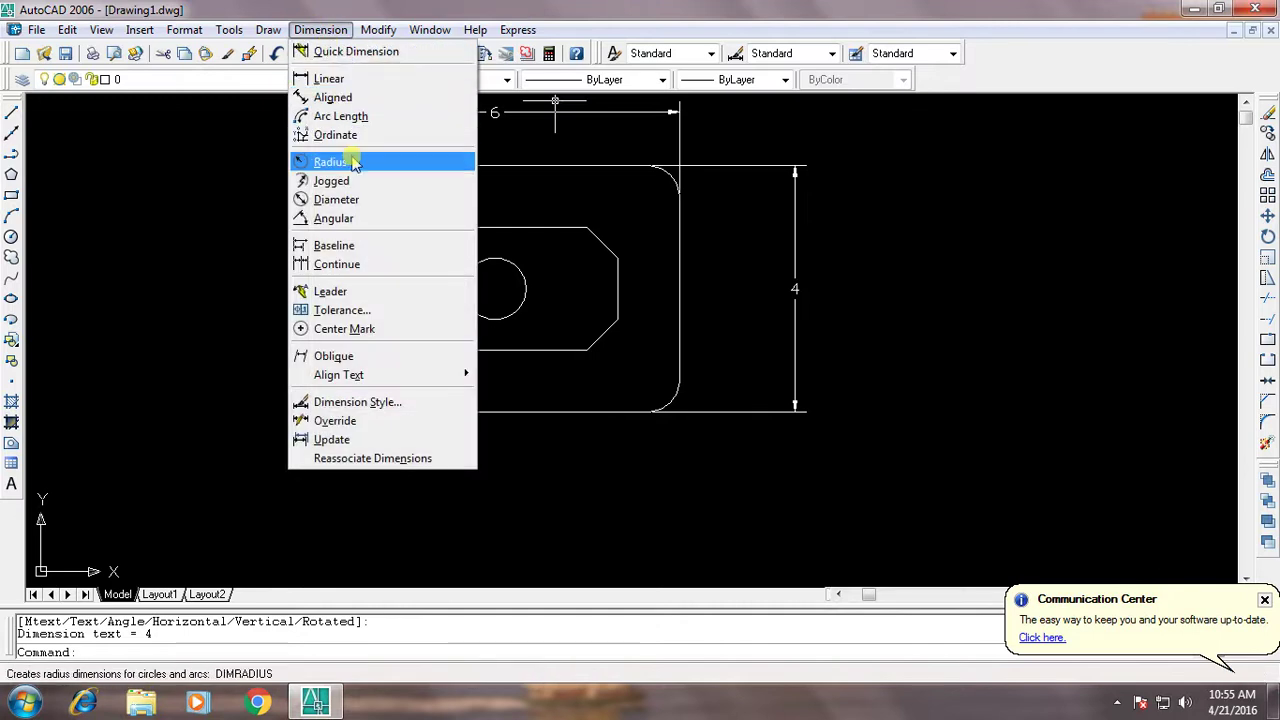
{"action": "left_click", "coordinate": [352, 162]}
{"action": "left_click", "coordinate": [531, 282]}
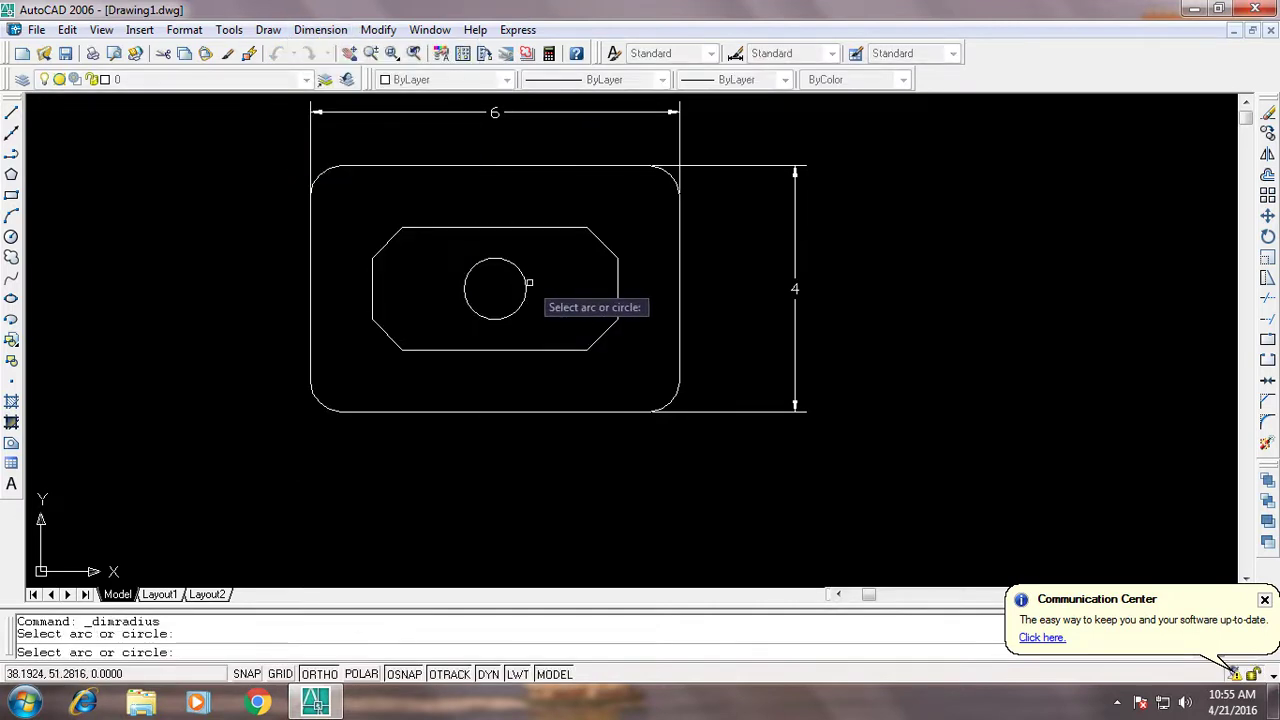
{"action": "left_click", "coordinate": [529, 282]}
{"action": "left_click", "coordinate": [572, 270]}
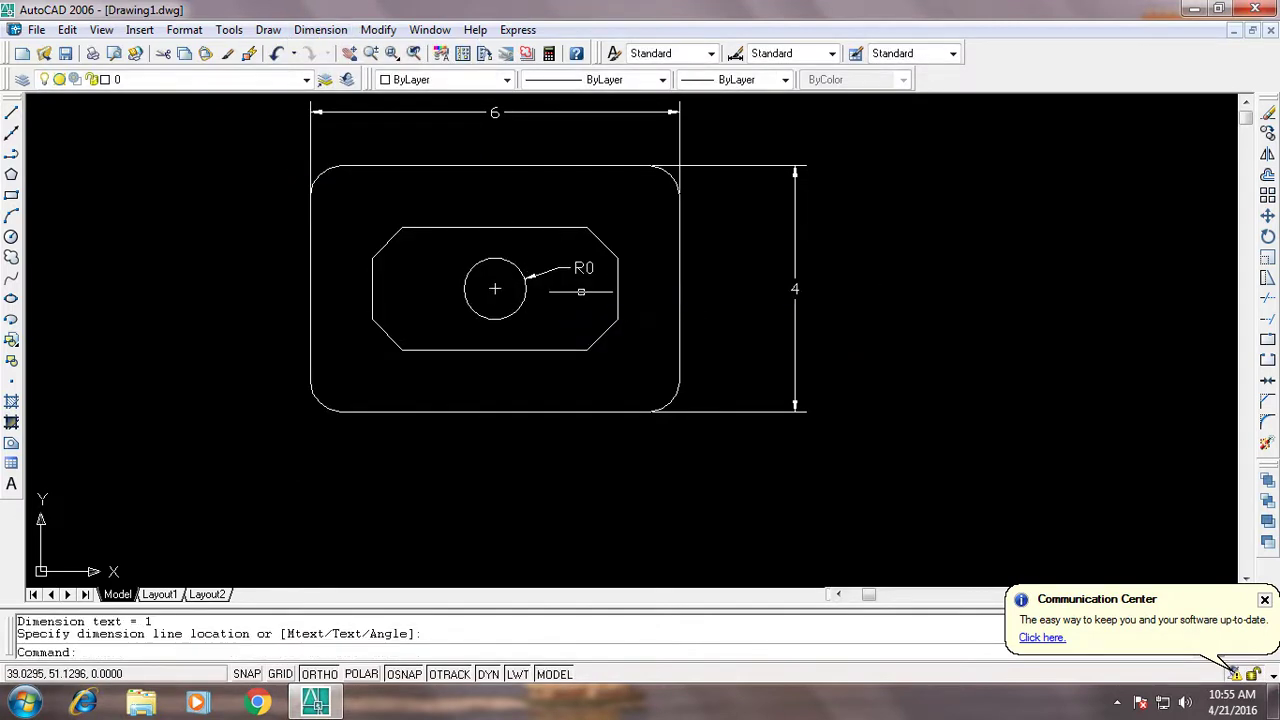
{"action": "scroll", "coordinate": [581, 291], "scroll_direction": "up", "scroll_amount": 2}
{"action": "scroll", "coordinate": [578, 242], "scroll_direction": "up", "scroll_amount": 2}
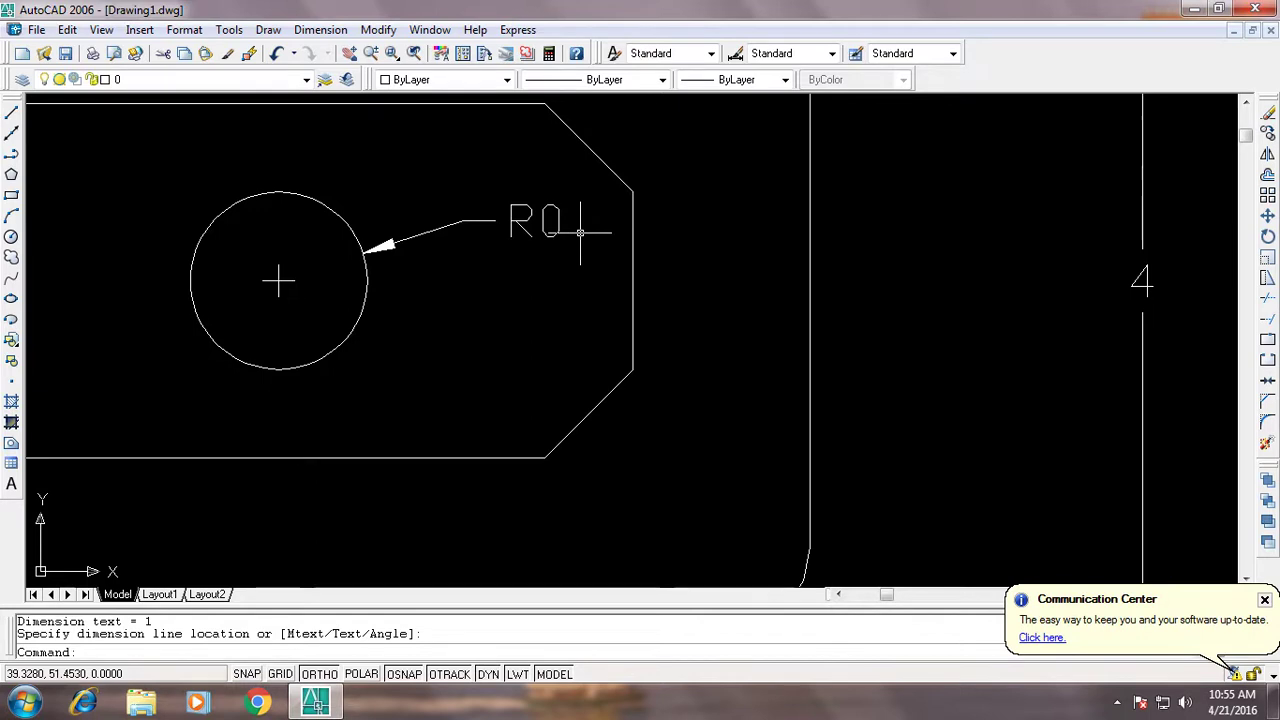
Set the Standard dimension style's primary-unit precision to 0.0
{"action": "type", "text": "d"}
{"action": "key", "text": "Return"}
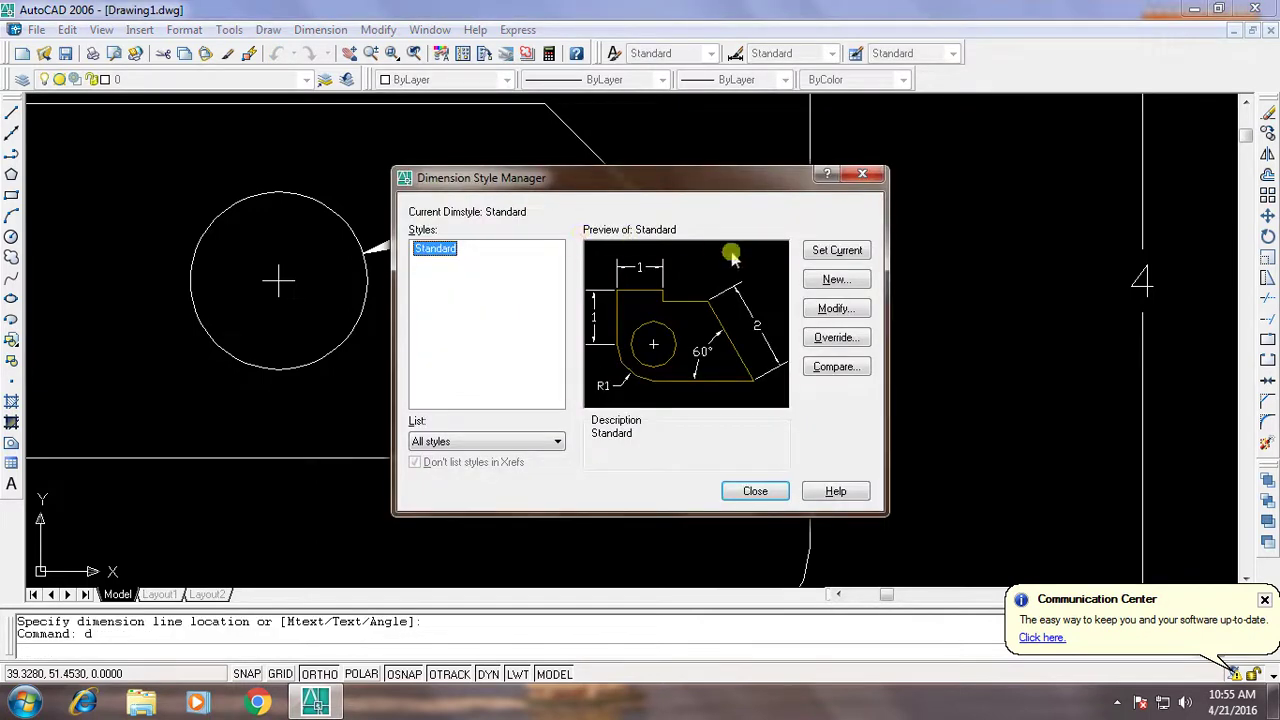
{"action": "left_click", "coordinate": [857, 310]}
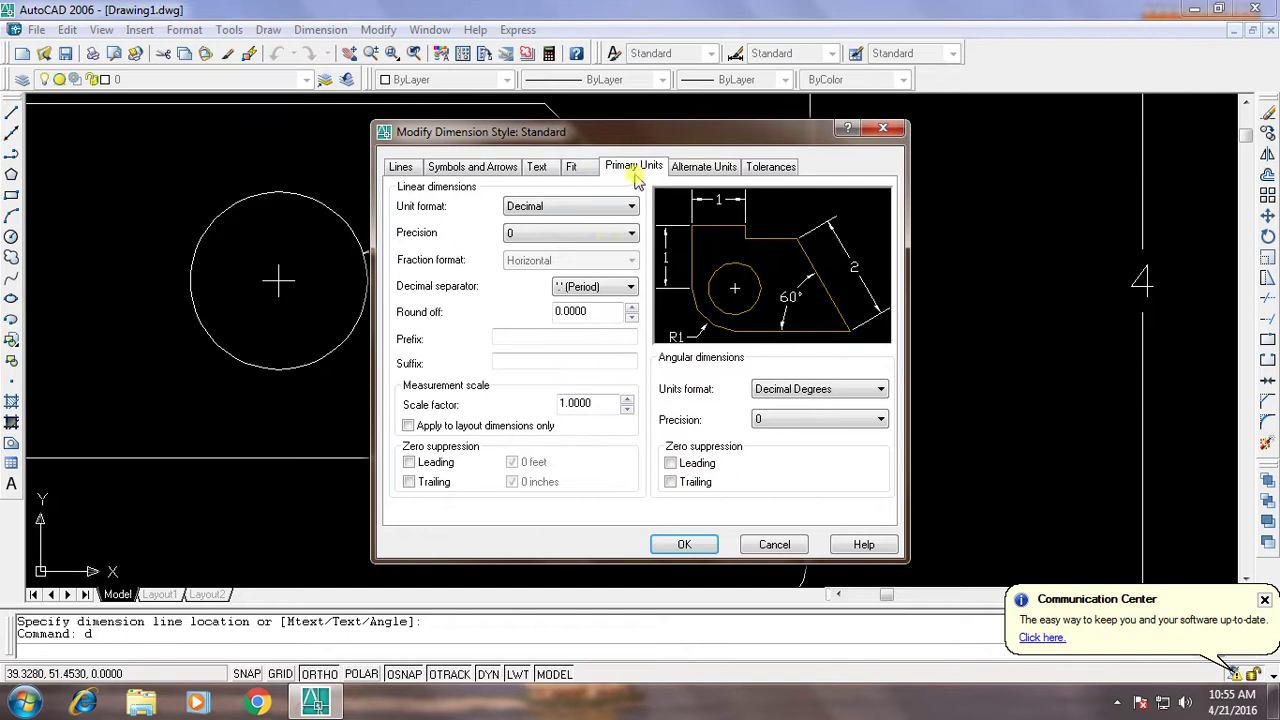
{"action": "left_click", "coordinate": [628, 236]}
{"action": "left_click", "coordinate": [560, 262]}
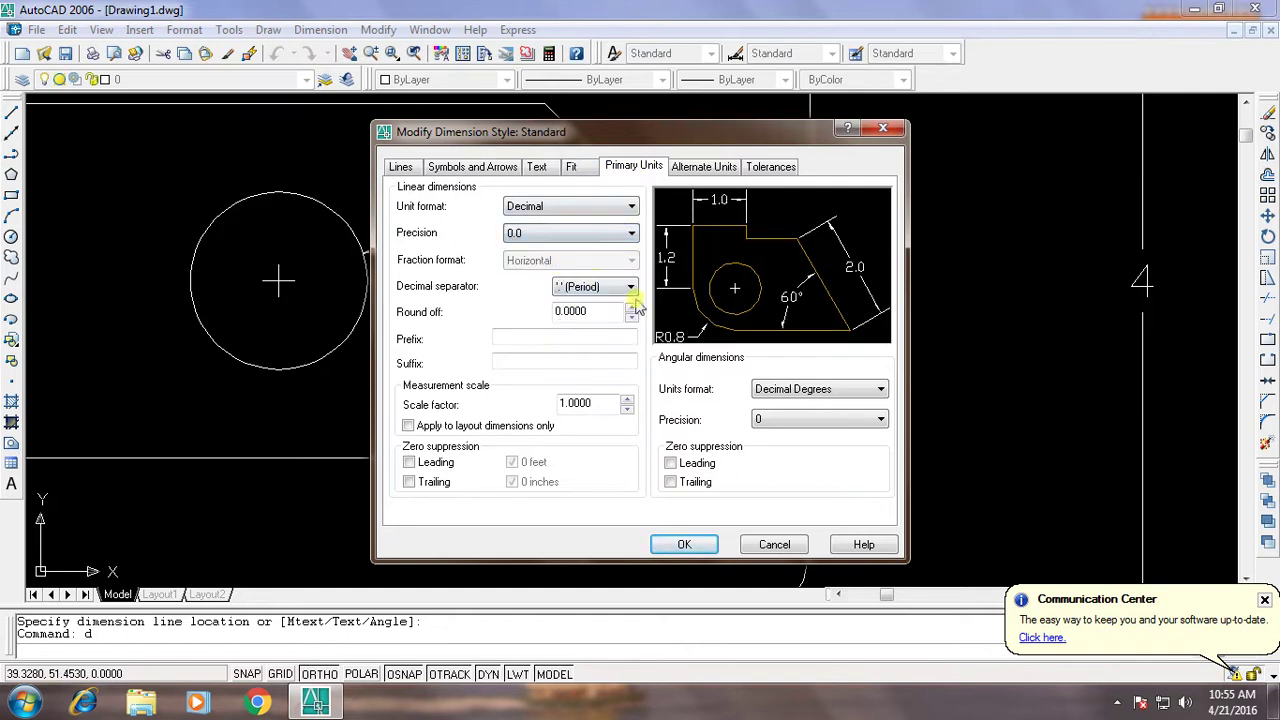
{"action": "left_click", "coordinate": [697, 545]}
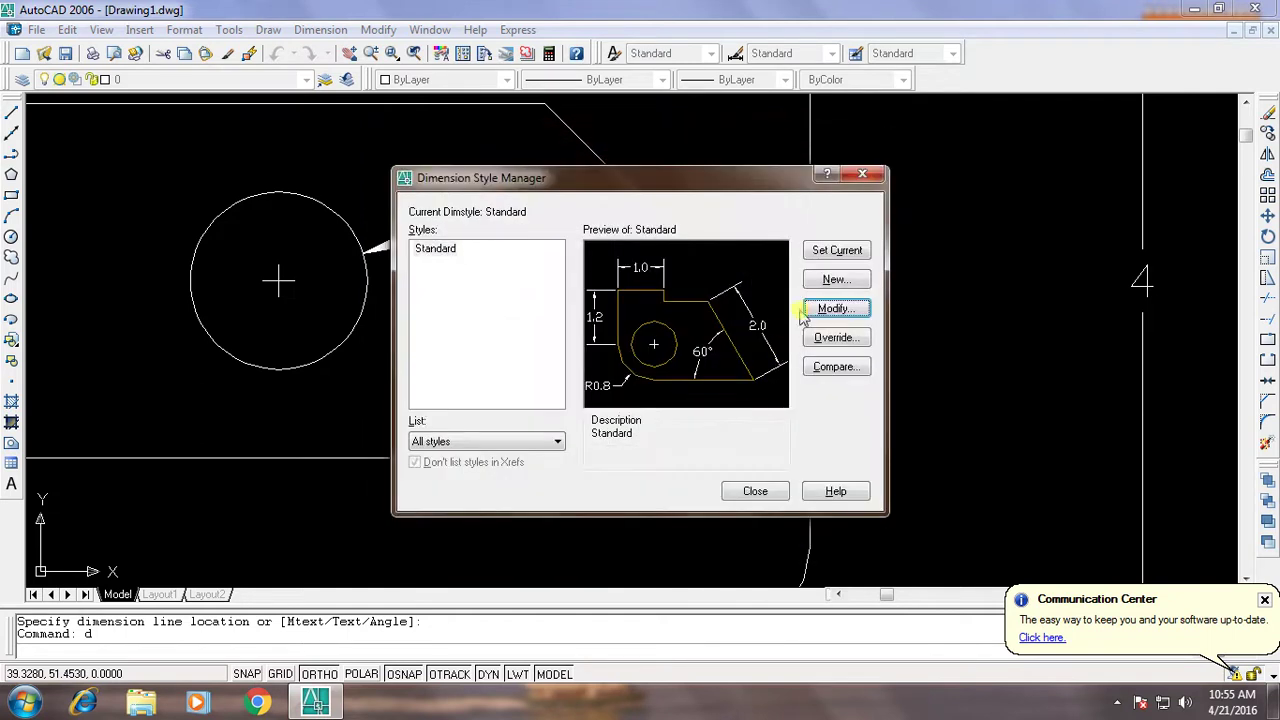
{"action": "left_click", "coordinate": [755, 491]}
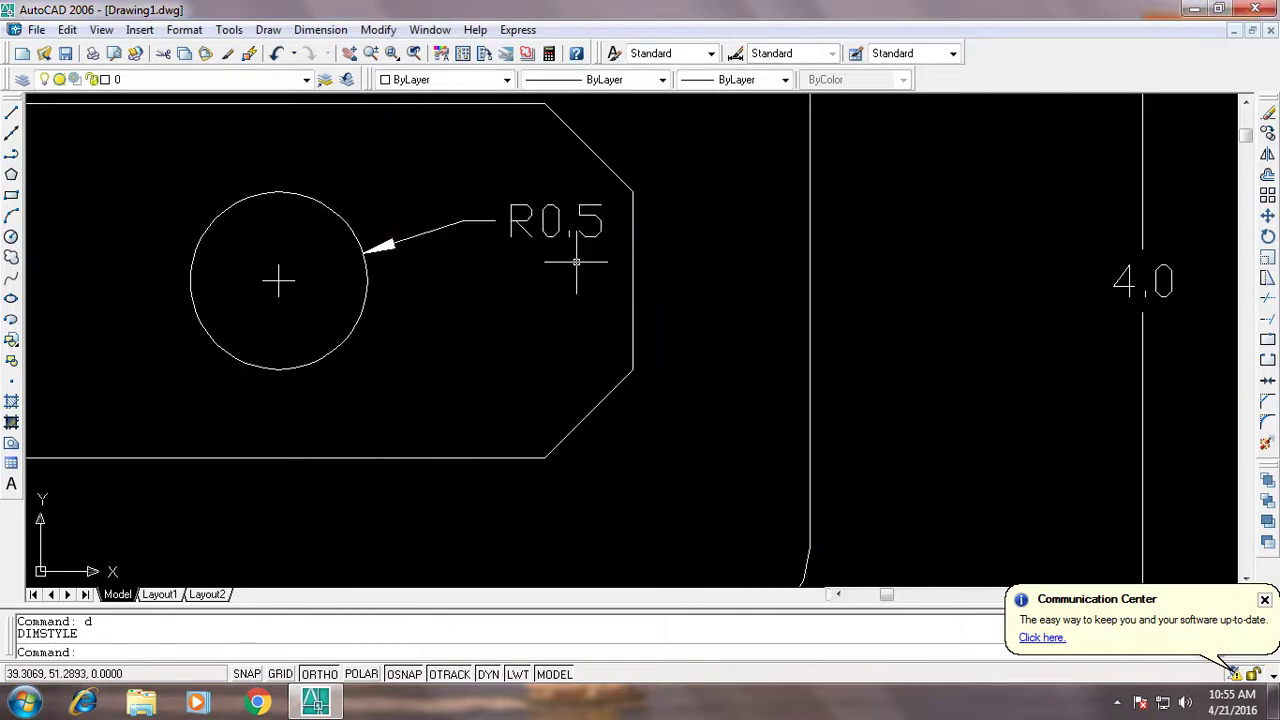
{"action": "scroll", "coordinate": [576, 262], "scroll_direction": "down", "scroll_amount": 3}
{"action": "scroll", "coordinate": [576, 262], "scroll_direction": "down", "scroll_amount": 5}
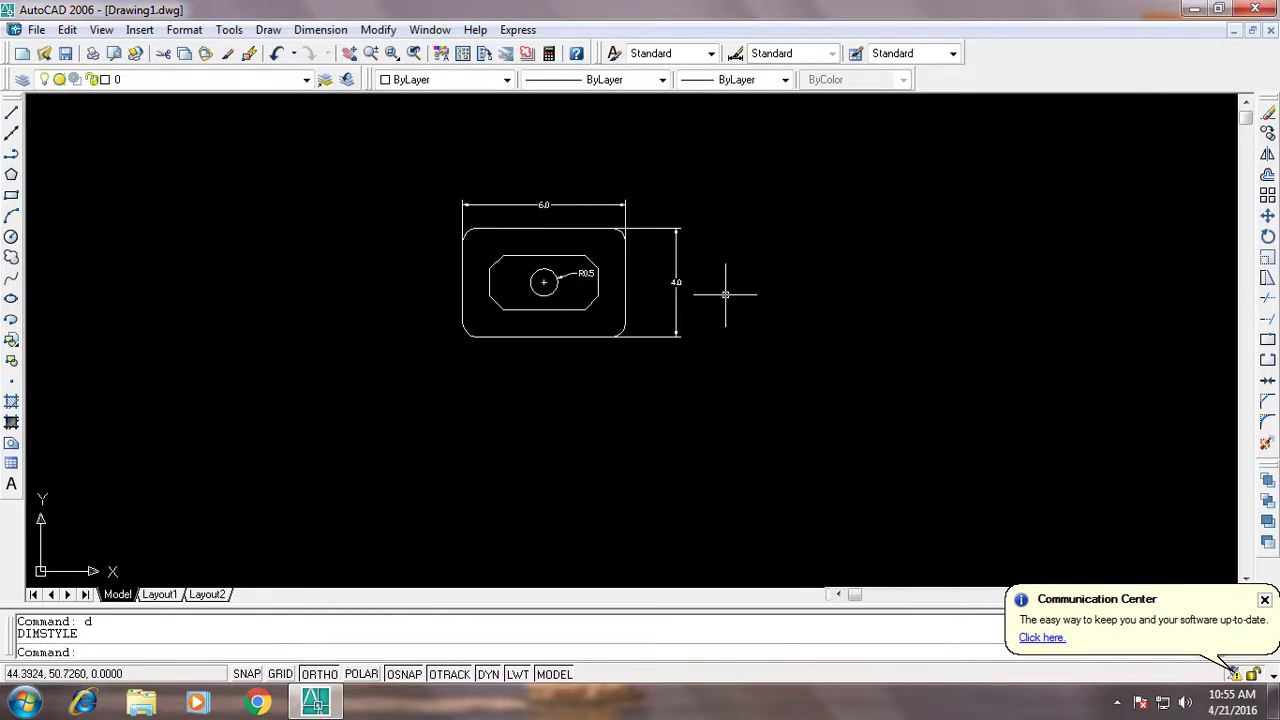
{"action": "middle_click_drag", "start_coordinate": [754, 303], "coordinate": [372, 323]}
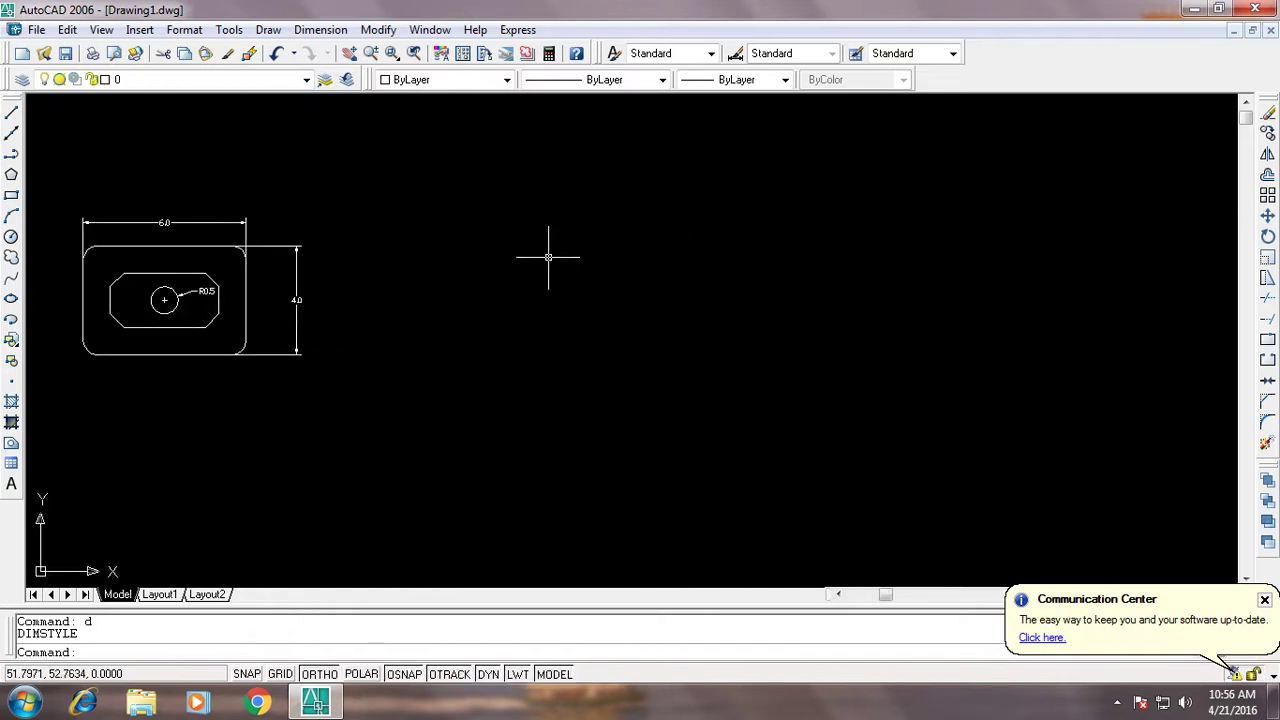
{"action": "type", "text": "rec"}
{"action": "key", "text": "Return"}
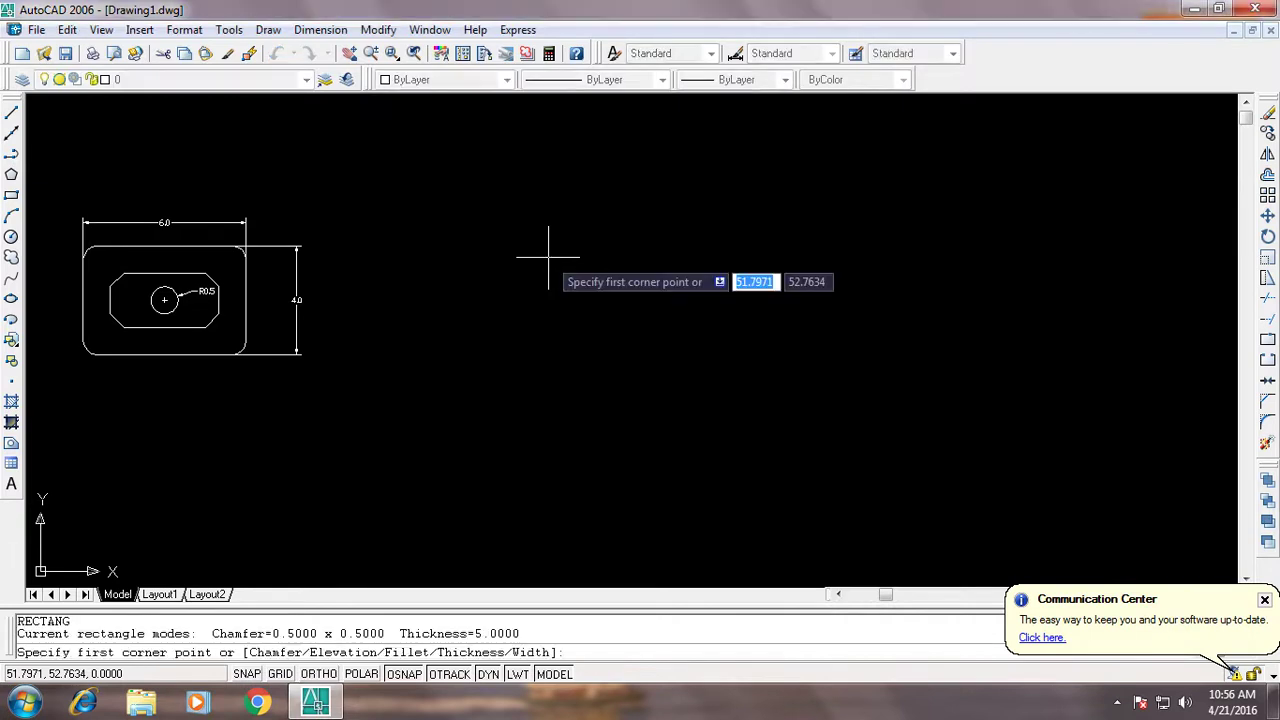
{"action": "type", "text": "f"}
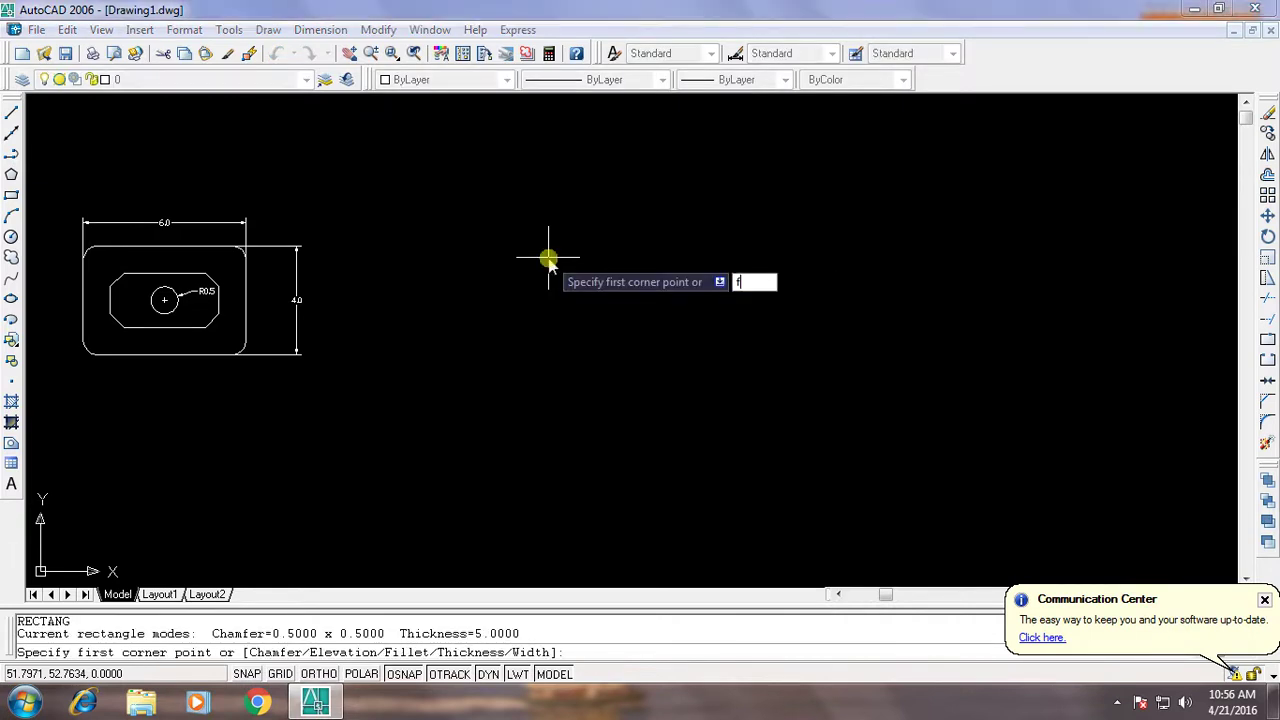
{"action": "key", "text": "Return"}
{"action": "type", "text": "1"}
{"action": "key", "text": "Return"}
{"action": "left_click", "coordinate": [548, 257]}
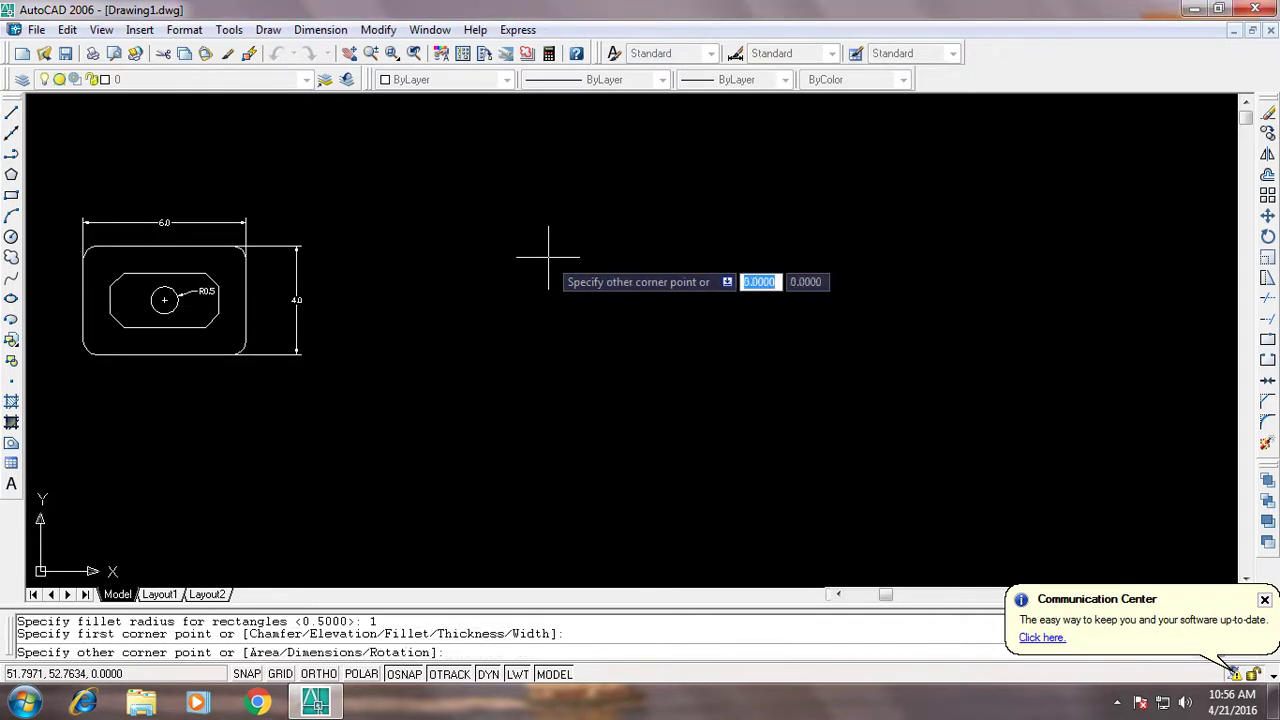
{"action": "type", "text": "@10,8"}
{"action": "key", "text": "Return"}
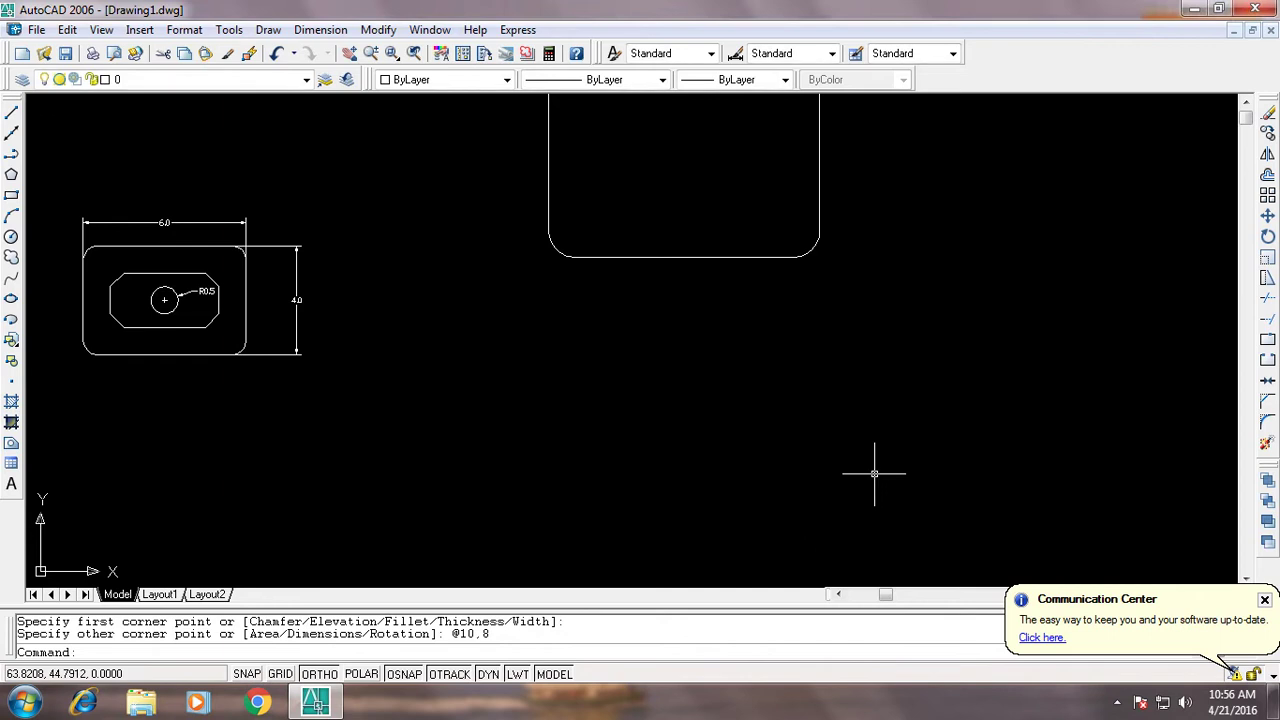
{"action": "mouse_move", "coordinate": [729, 229]}
{"action": "middle_mouse_down"}
{"action": "mouse_move", "coordinate": [682, 373]}
{"action": "mouse_move", "coordinate": [641, 427]}
{"action": "mouse_move", "coordinate": [648, 466]}
{"action": "middle_mouse_up"}
{"action": "scroll", "coordinate": [679, 355], "scroll_direction": "up", "scroll_amount": 3}
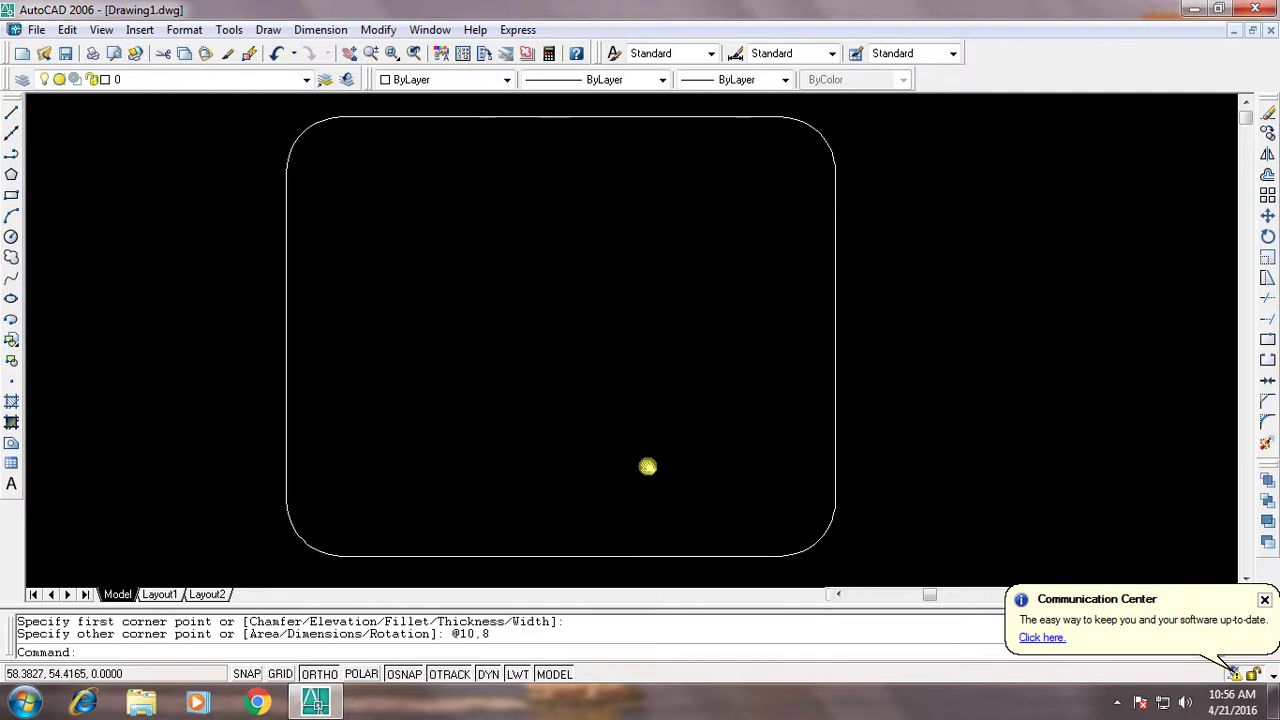
Draw a filled donut (inside diameter 1, outside diameter 2) at the rounded rectangle's centre
{"action": "key", "text": "Escape"}
{"action": "key", "text": "Escape"}
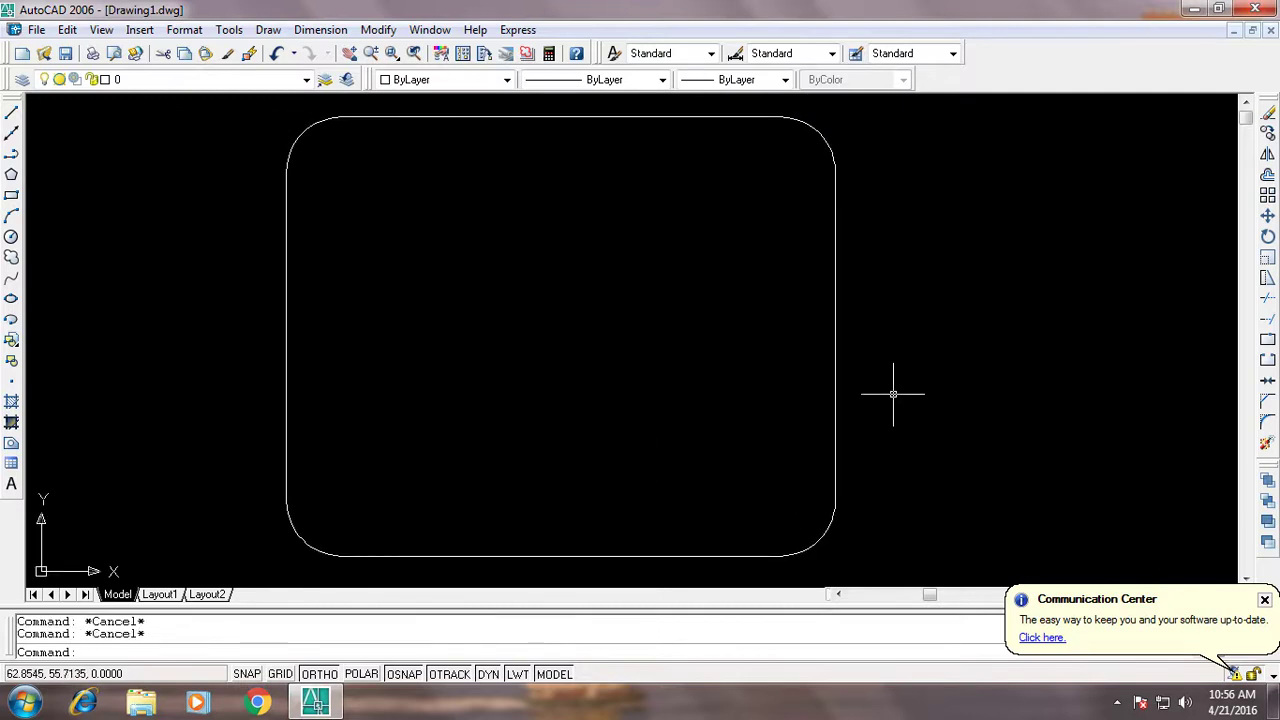
{"action": "type", "text": "do"}
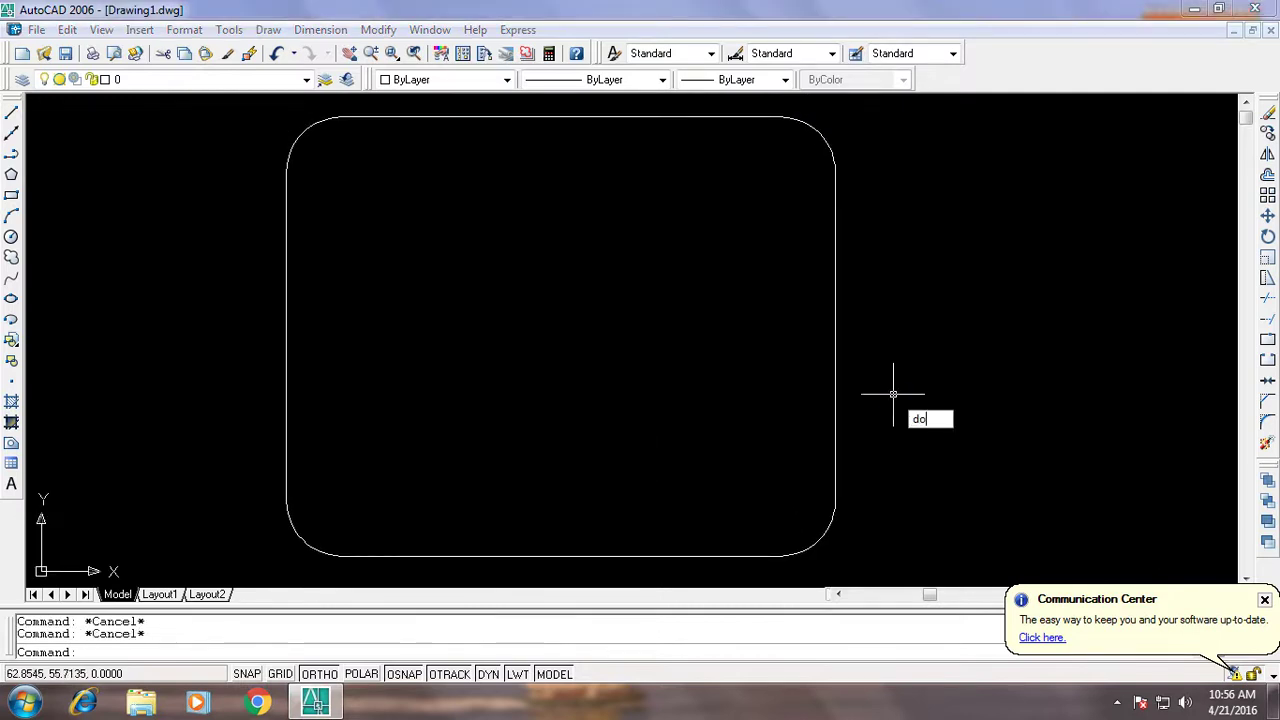
{"action": "key", "text": "Return"}
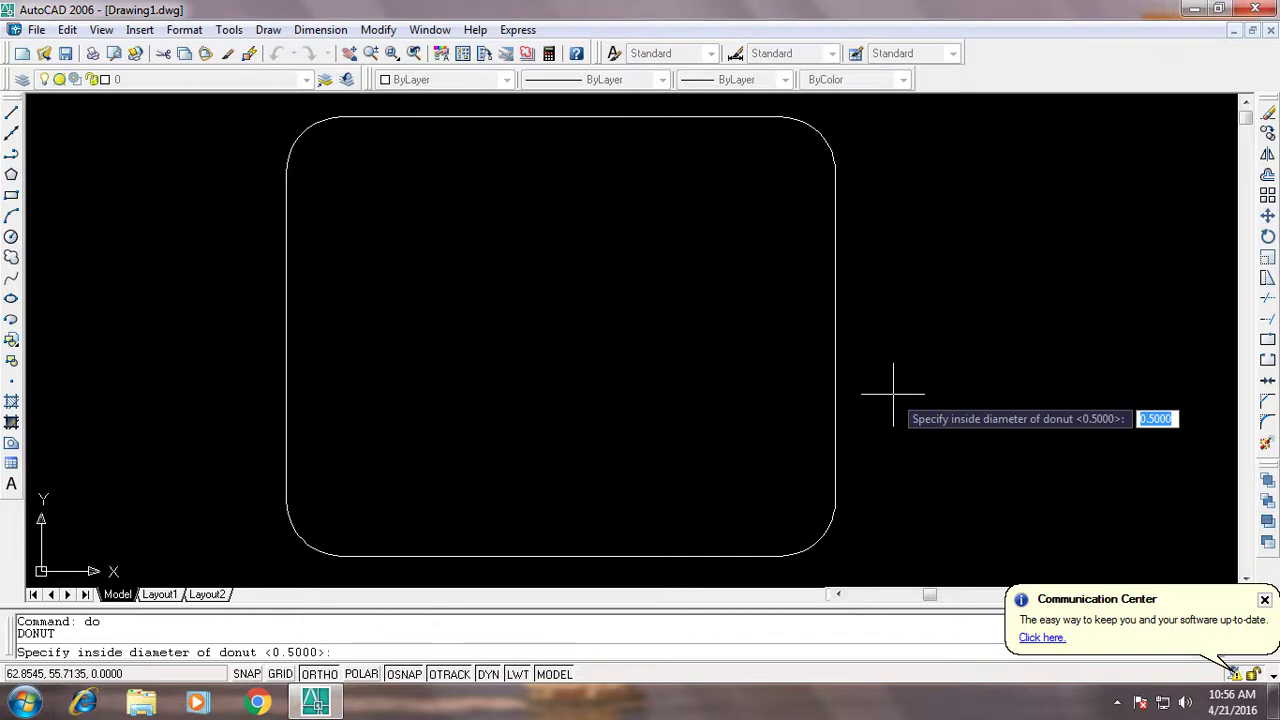
{"action": "type", "text": "1"}
{"action": "key", "text": "Return"}
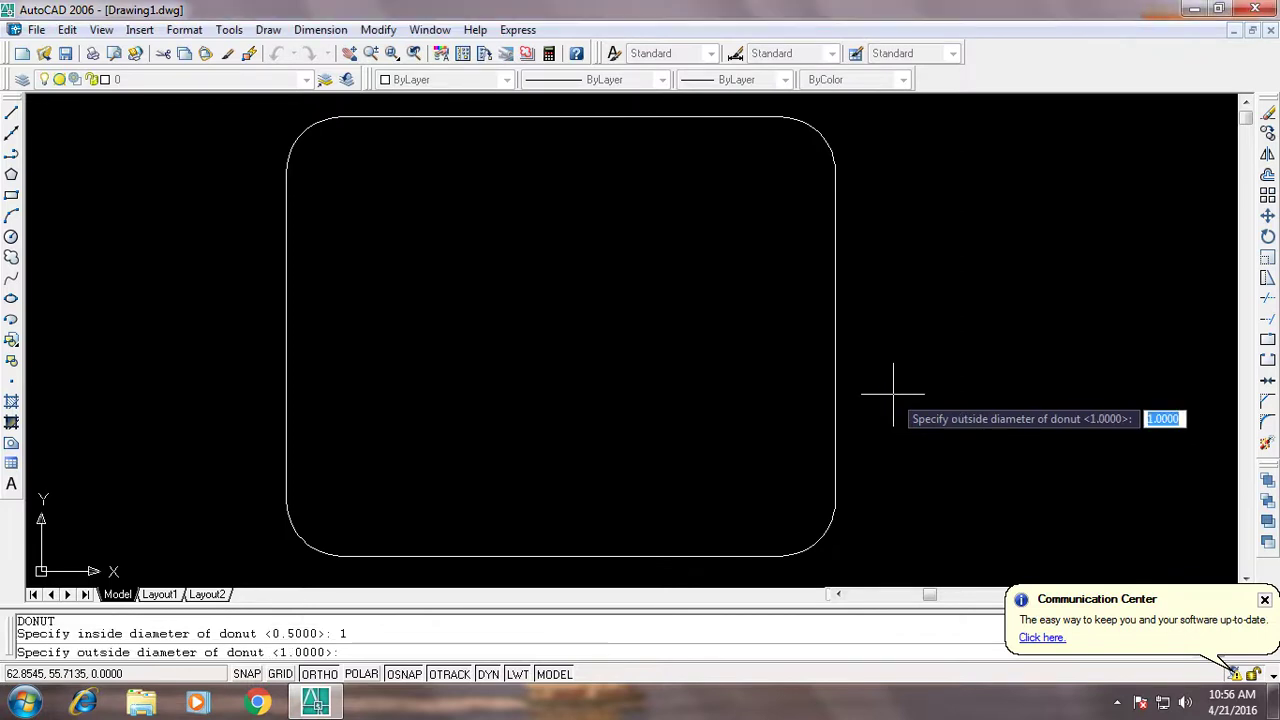
{"action": "type", "text": "2"}
{"action": "key", "text": "Return"}
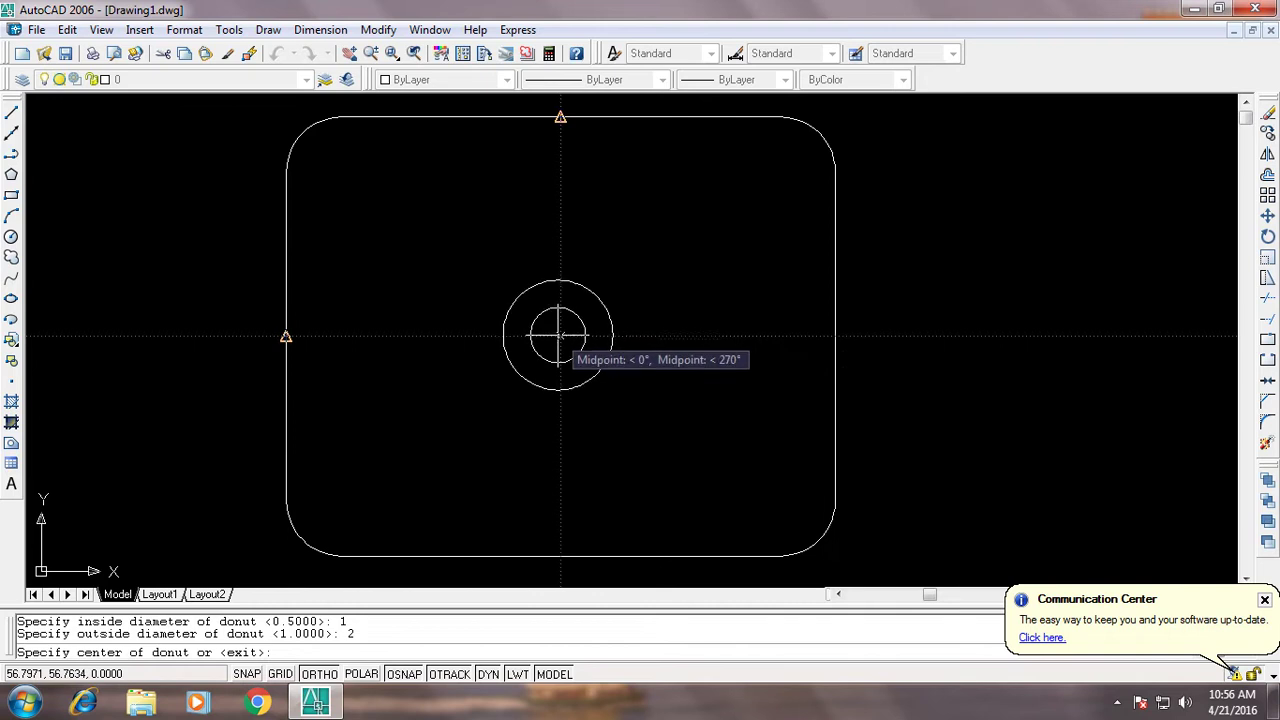
{"action": "left_click", "coordinate": [561, 336]}
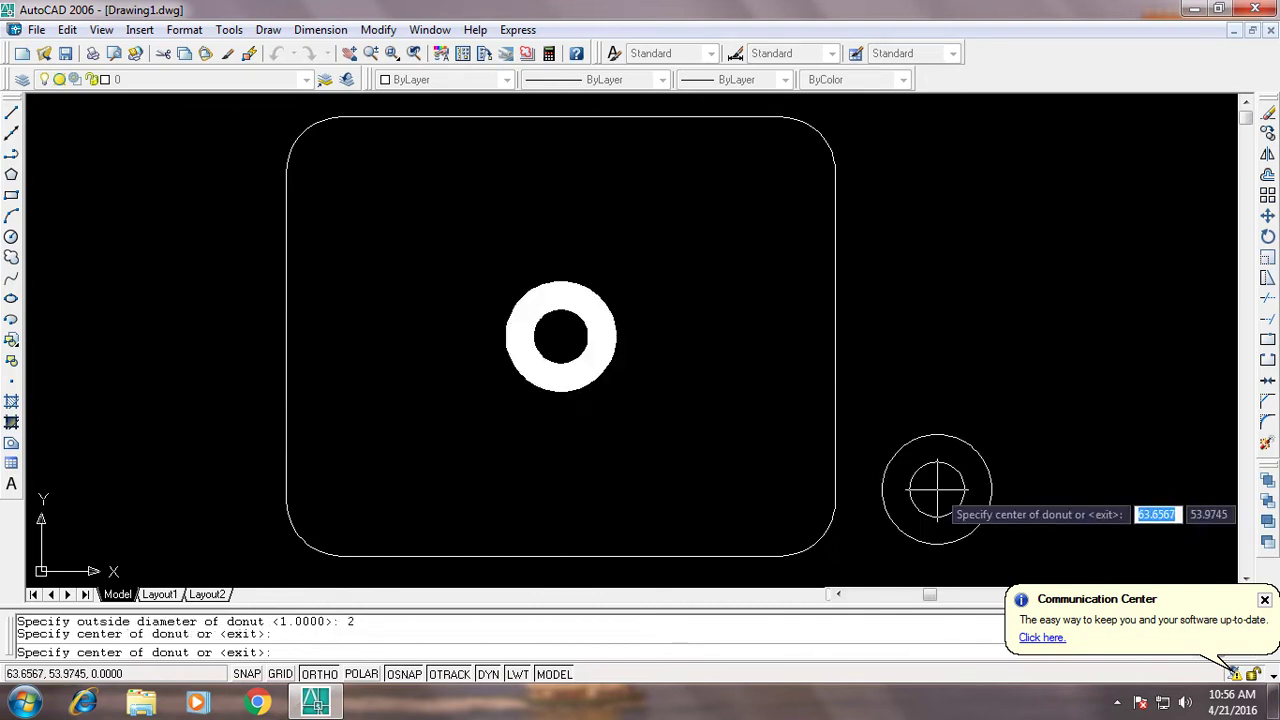
{"action": "key", "text": "Escape"}
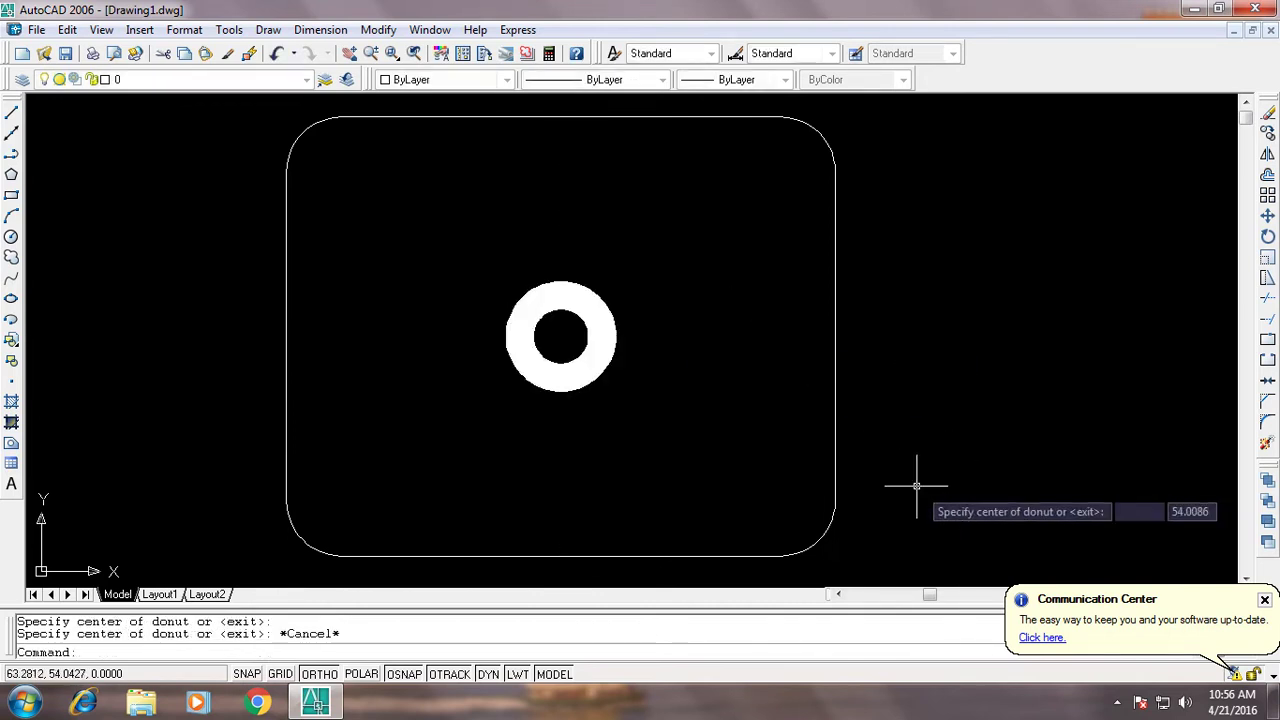
Place donuts of inside diameter 0.5, outside 1 at the four corner fillet centres
{"action": "type", "text": "do"}
{"action": "key", "text": "Return"}
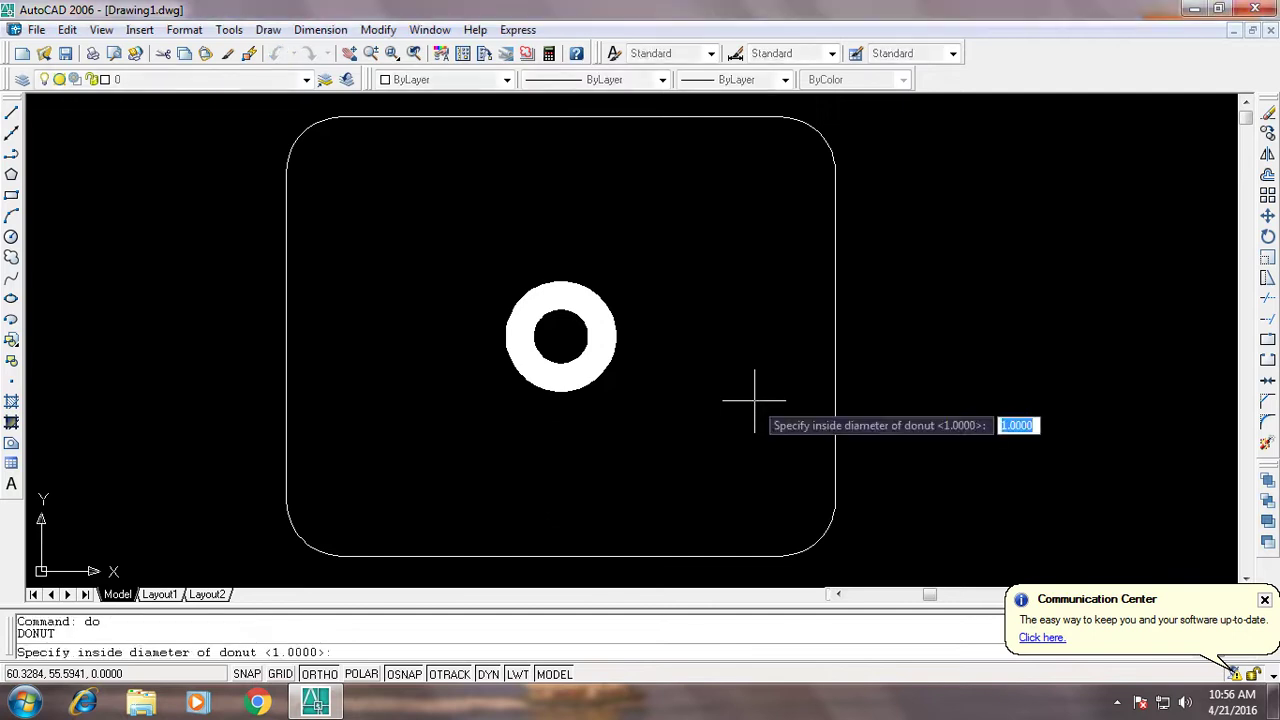
{"action": "type", "text": ".5"}
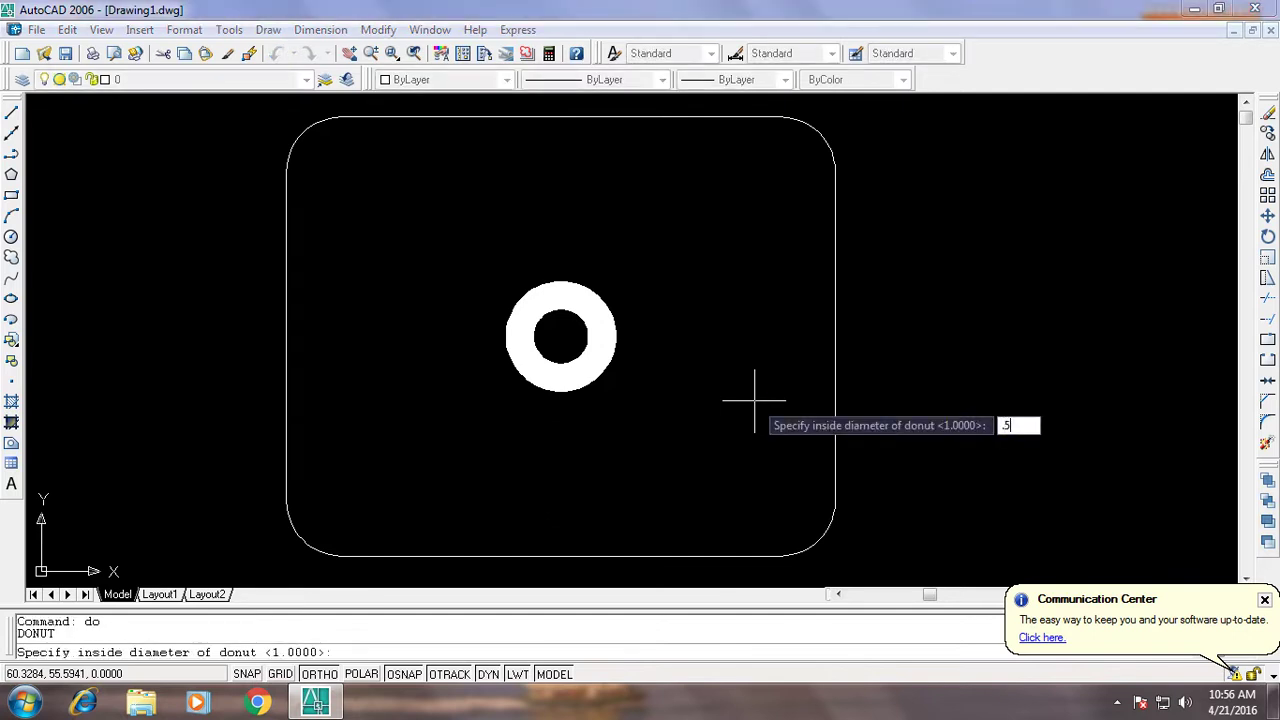
{"action": "key", "text": "Return"}
{"action": "type", "text": "1"}
{"action": "key", "text": "Return"}
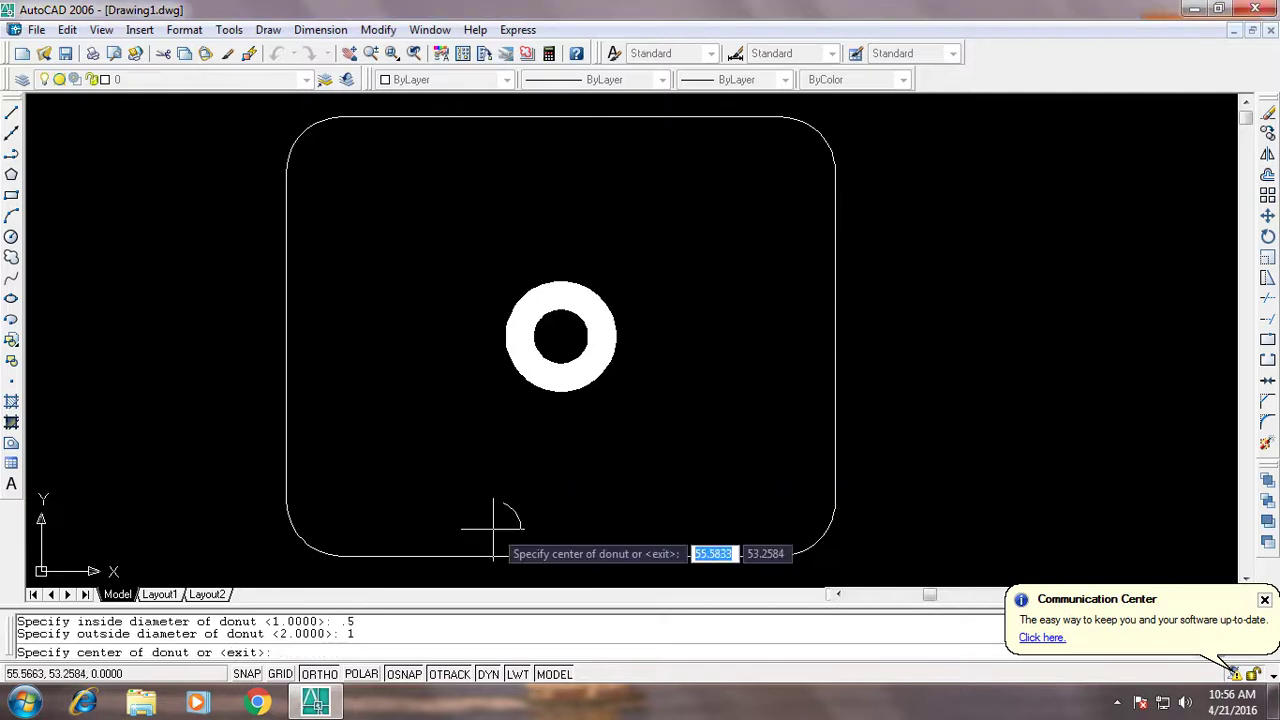
{"action": "left_click", "coordinate": [780, 500]}
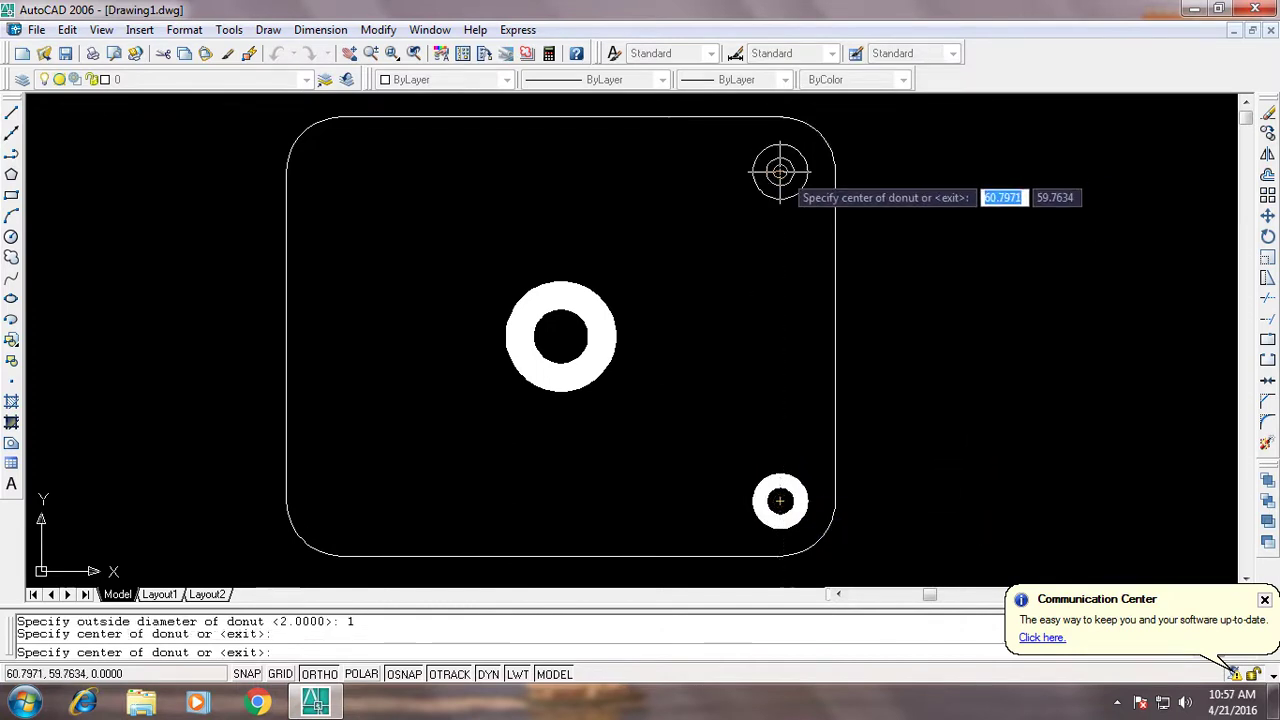
{"action": "left_click", "coordinate": [780, 171]}
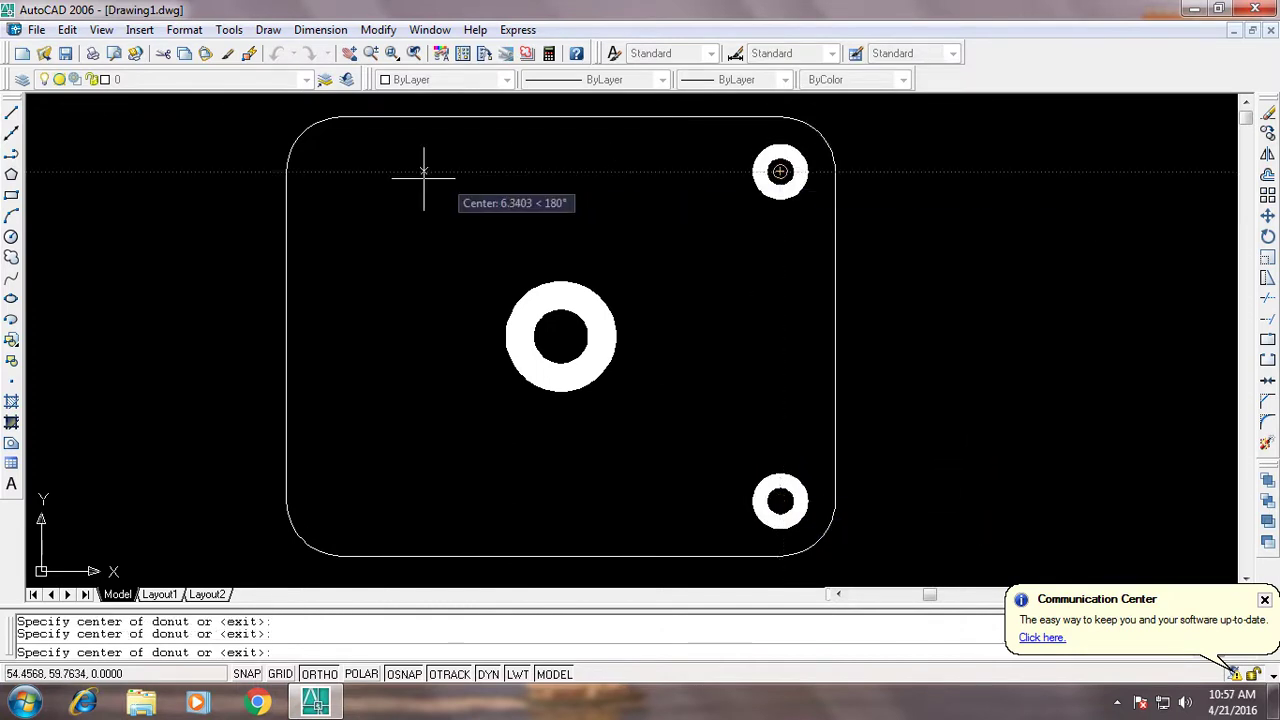
{"action": "left_click", "coordinate": [341, 171]}
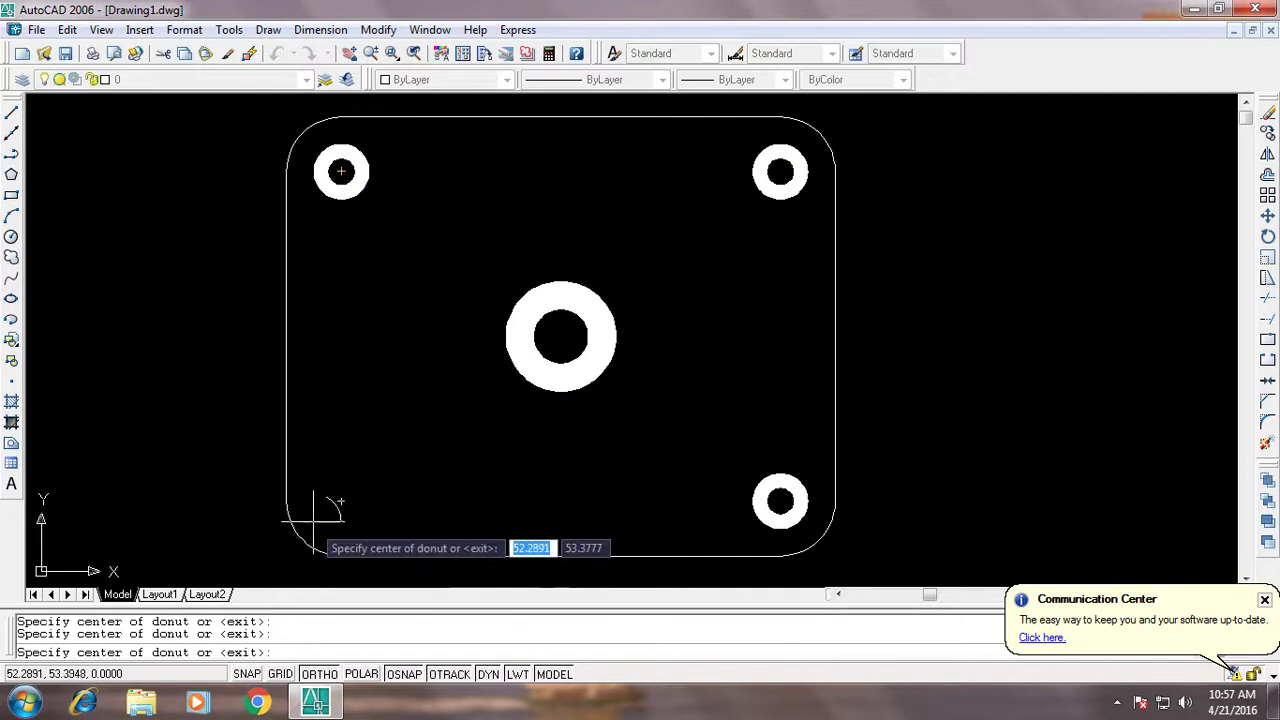
{"action": "left_click", "coordinate": [341, 501]}
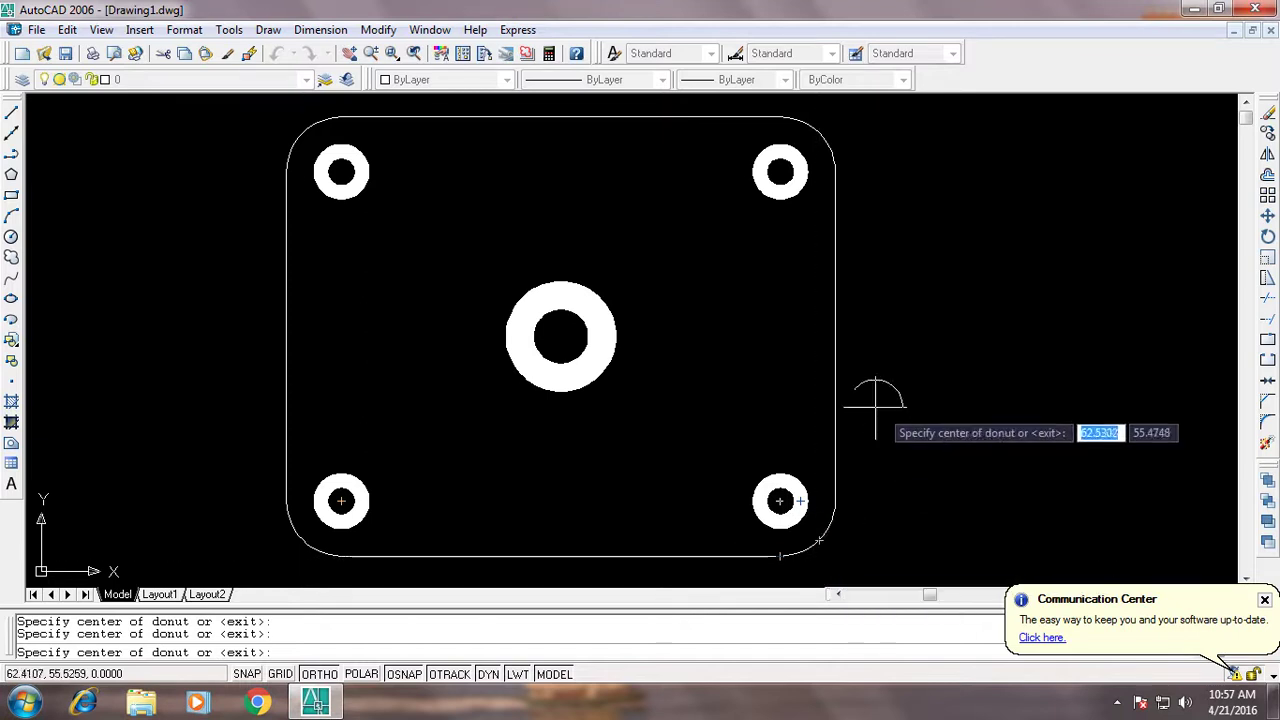
Pan and zoom so the plate and the reference part are both visible, ending the donut command
{"action": "middle_click_drag", "start_coordinate": [523, 451], "coordinate": [1123, 452]}
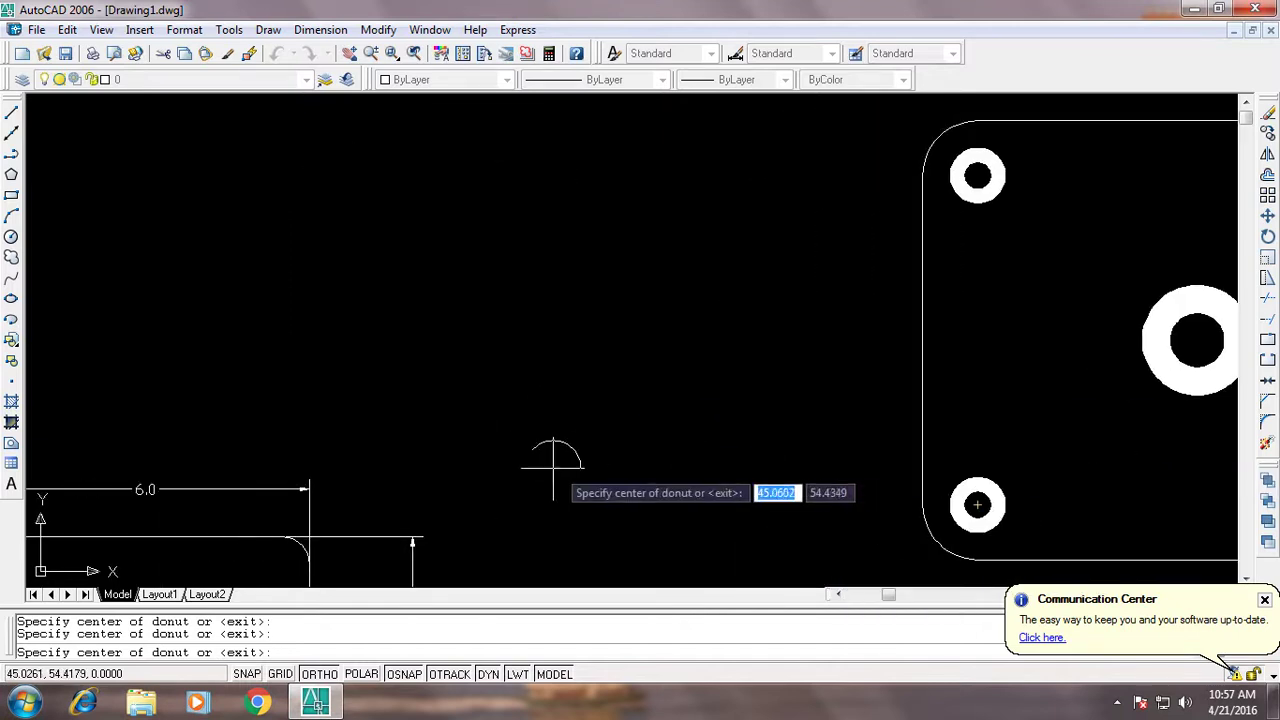
{"action": "scroll", "coordinate": [1034, 134], "scroll_direction": "down", "scroll_amount": 2}
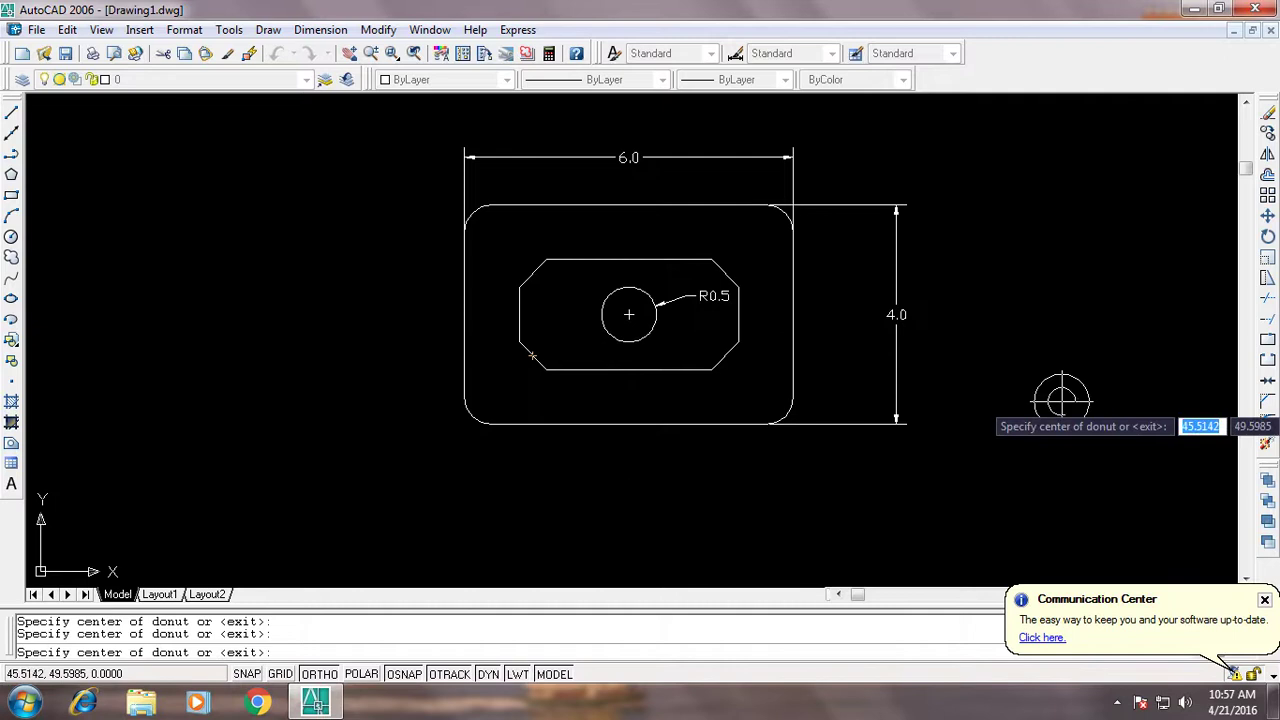
{"action": "middle_click_drag", "start_coordinate": [1057, 391], "coordinate": [374, 523]}
{"action": "middle_click_drag", "start_coordinate": [707, 429], "coordinate": [491, 523]}
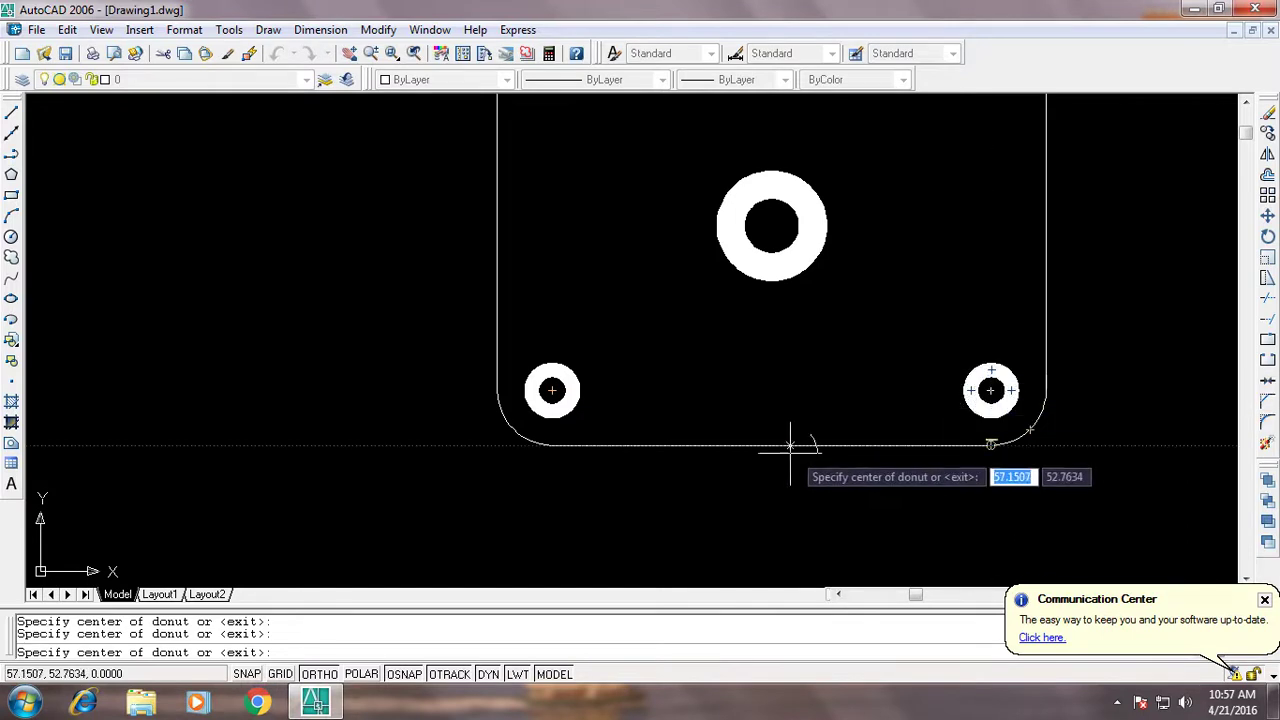
{"action": "scroll", "coordinate": [786, 457], "scroll_direction": "down", "scroll_amount": 4}
{"action": "middle_click_drag", "start_coordinate": [808, 420], "coordinate": [557, 434]}
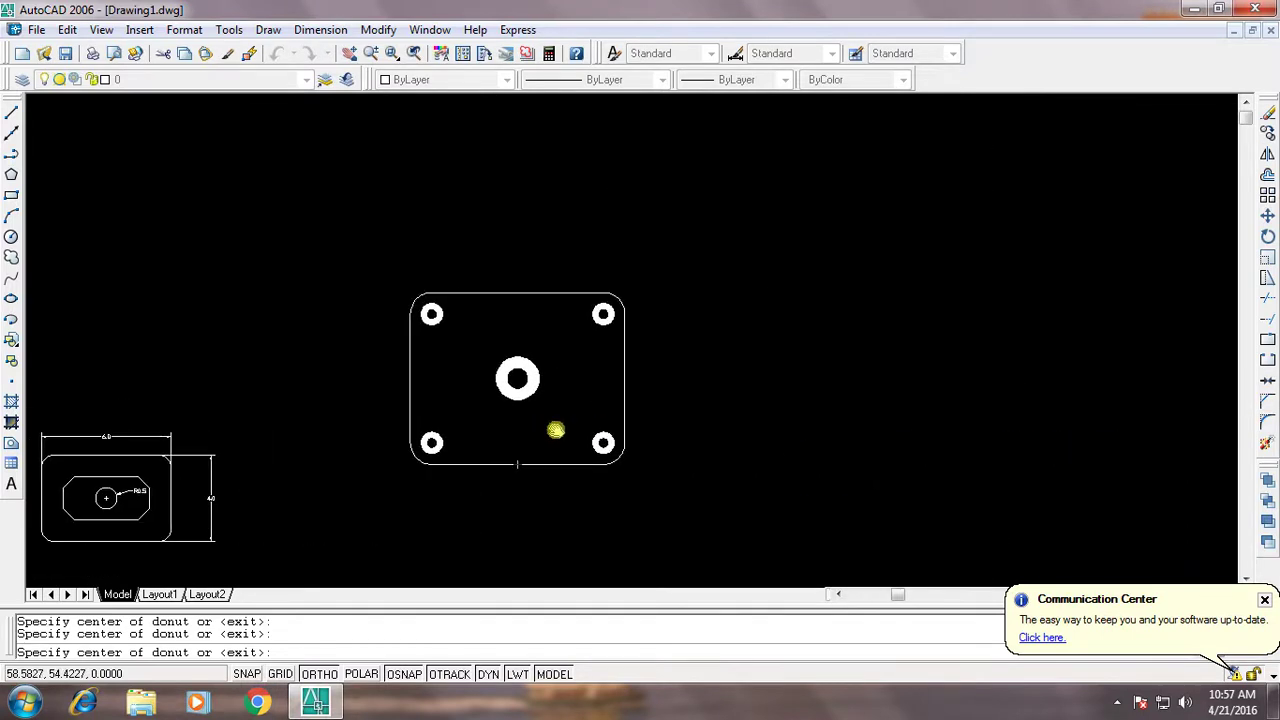
{"action": "key", "text": "Escape"}
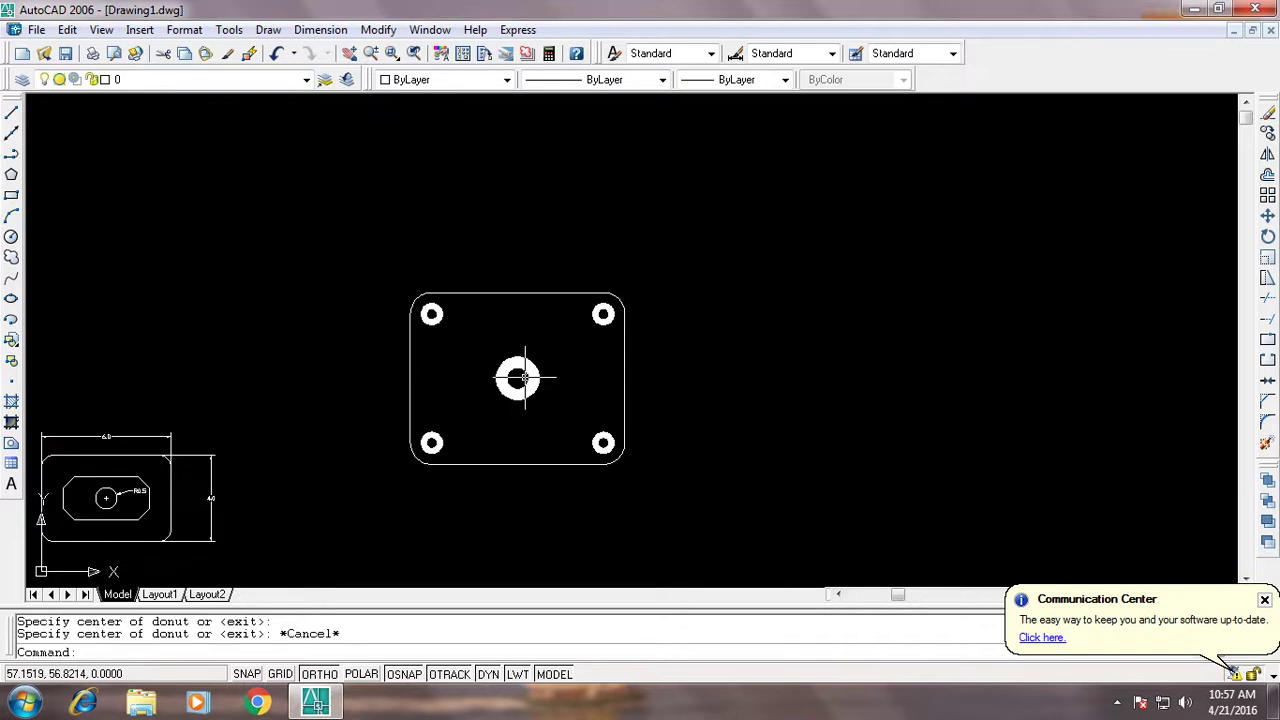
Draw two circles on the central donut's centre, radius 1 and radius 0.5
{"action": "scroll", "coordinate": [527, 389], "scroll_direction": "up", "scroll_amount": 2}
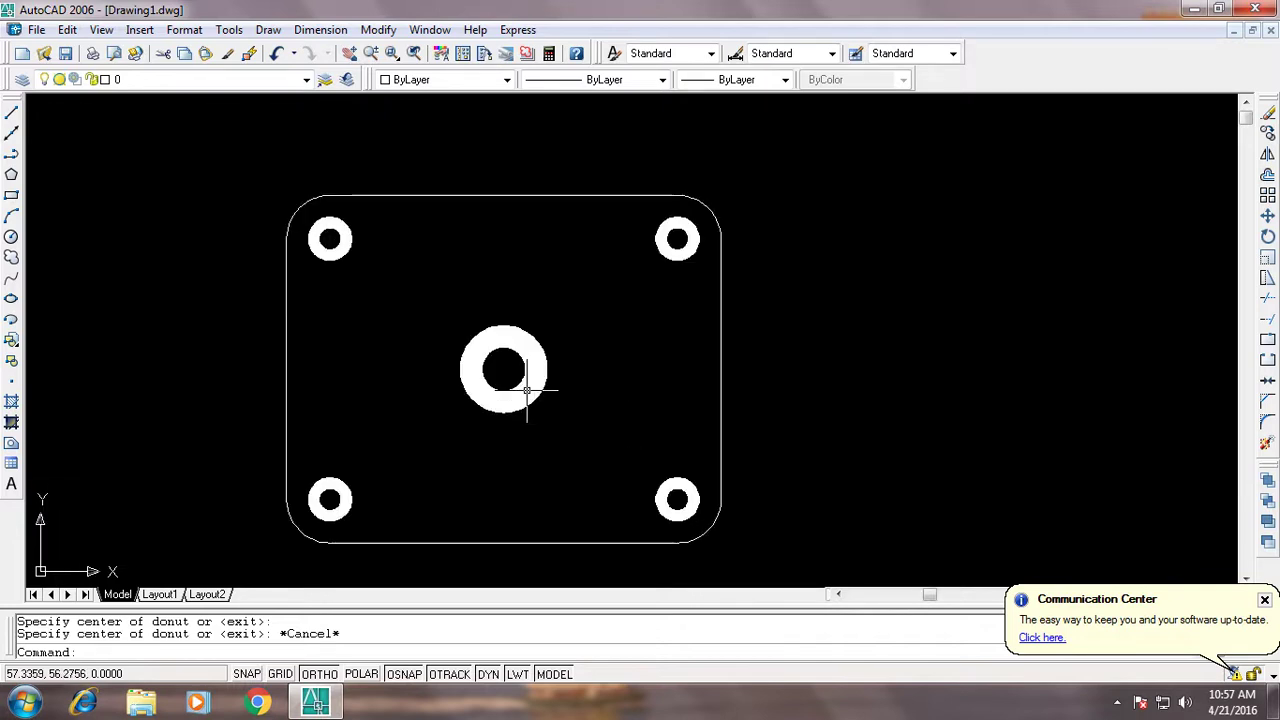
{"action": "type", "text": "c"}
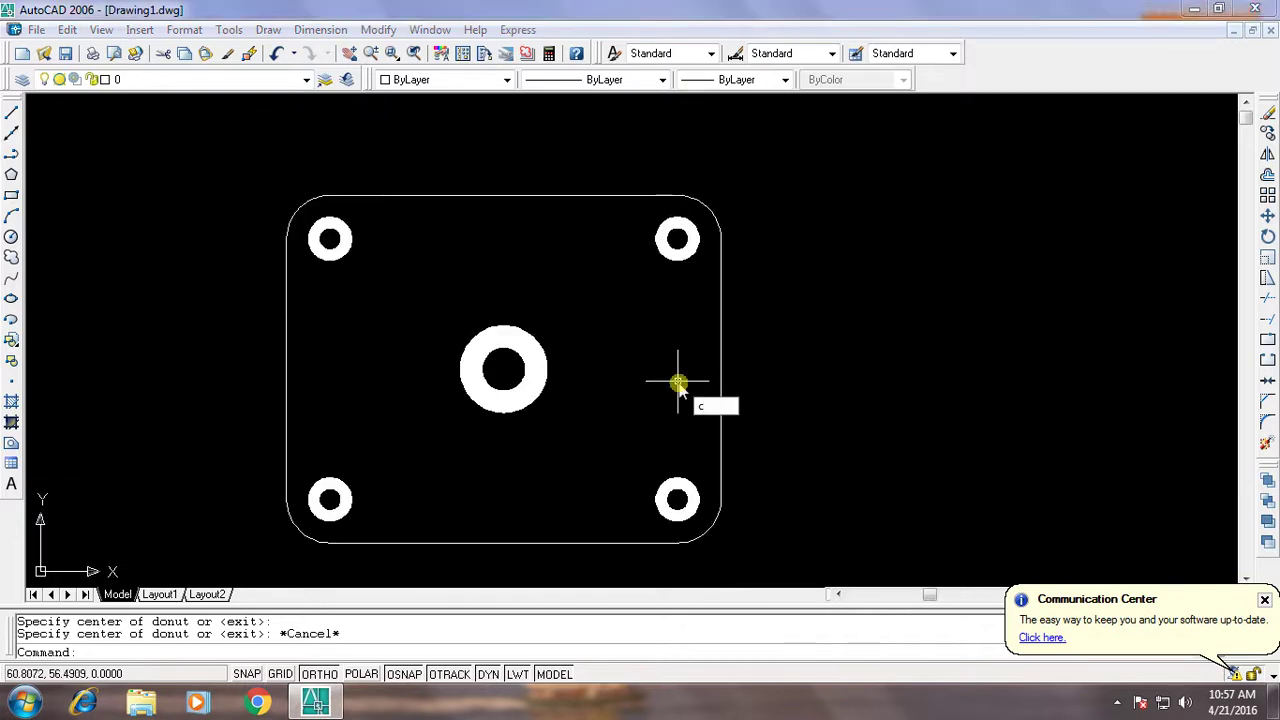
{"action": "key", "text": "Return"}
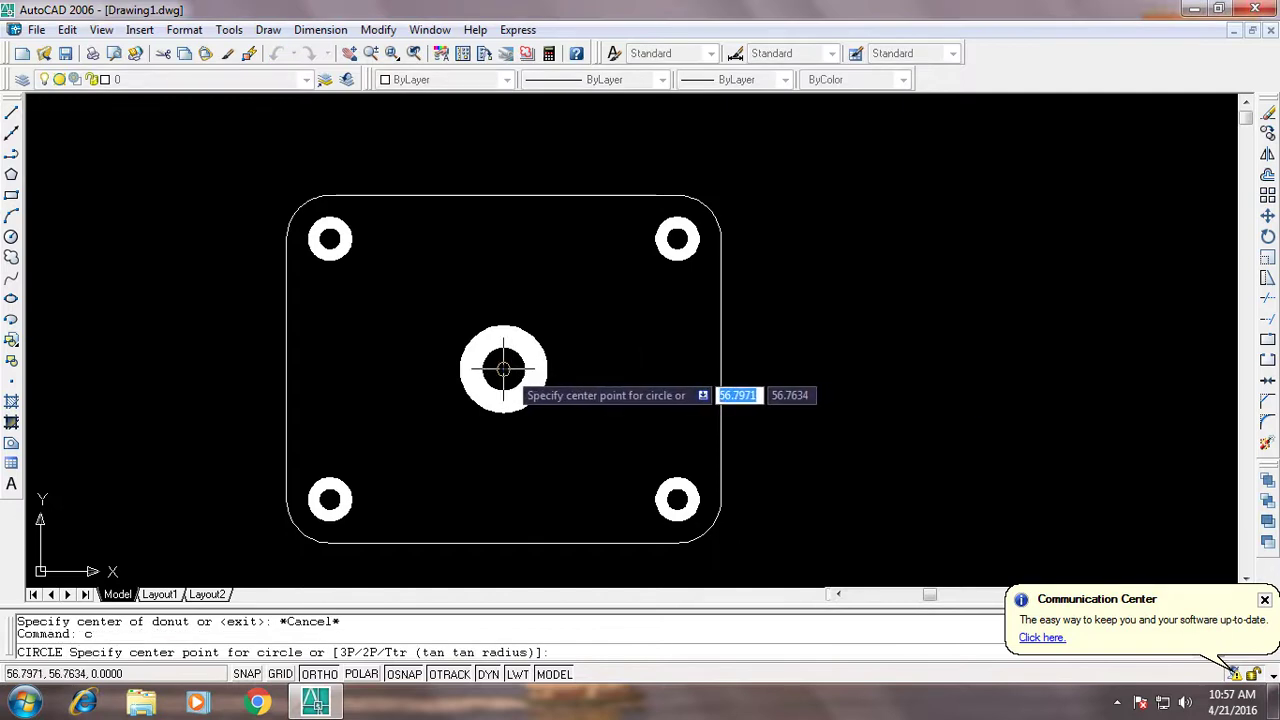
{"action": "left_click", "coordinate": [503, 369]}
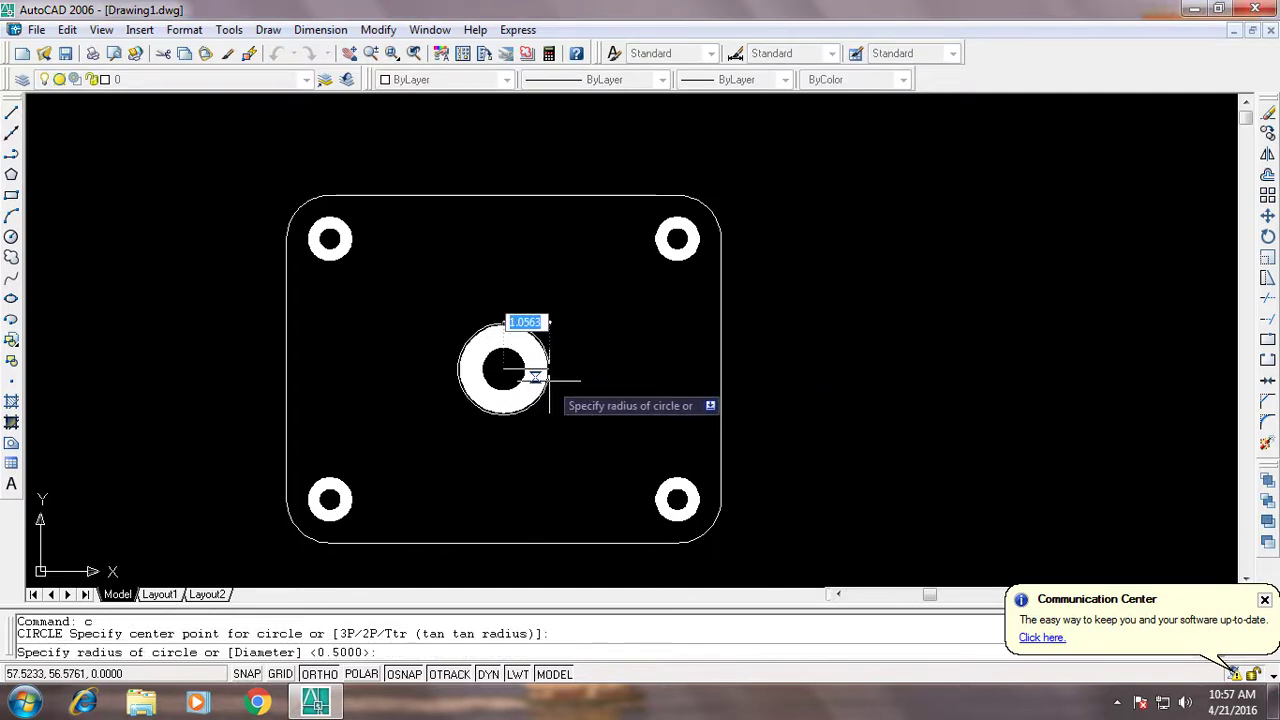
{"action": "type", "text": "1"}
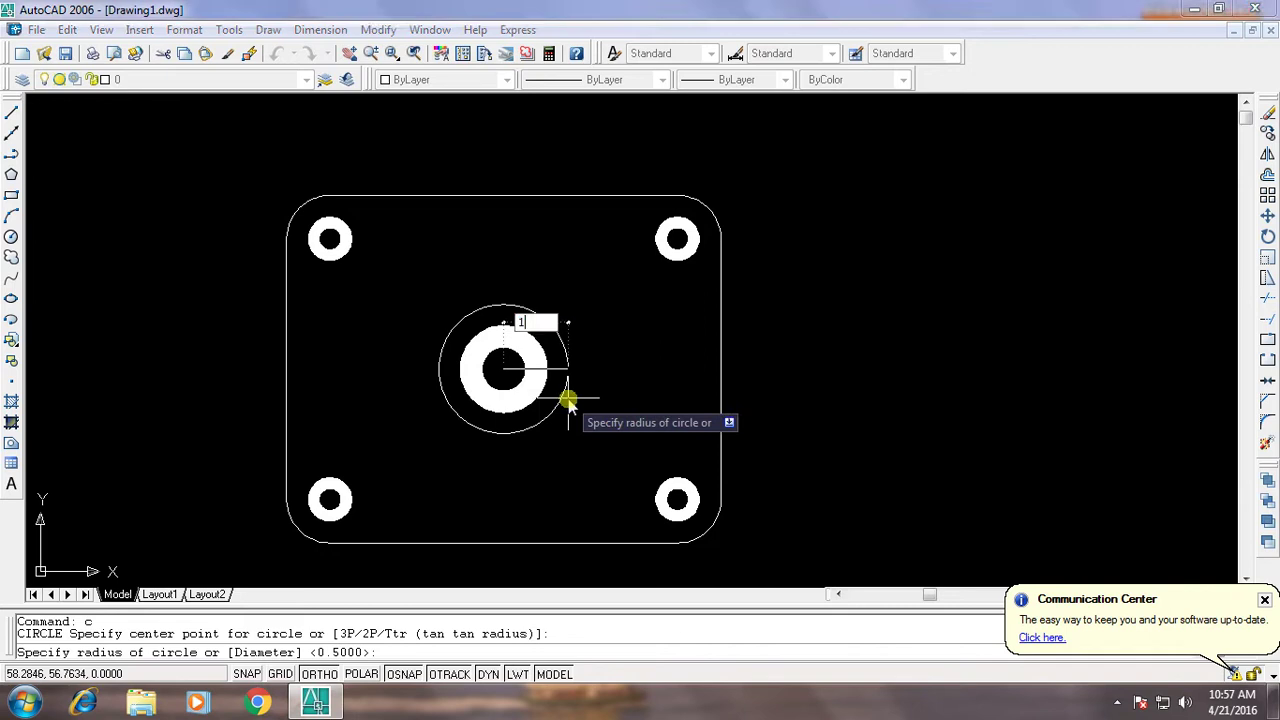
{"action": "key", "text": "Return"}
{"action": "type", "text": "c"}
{"action": "key", "text": "Return"}
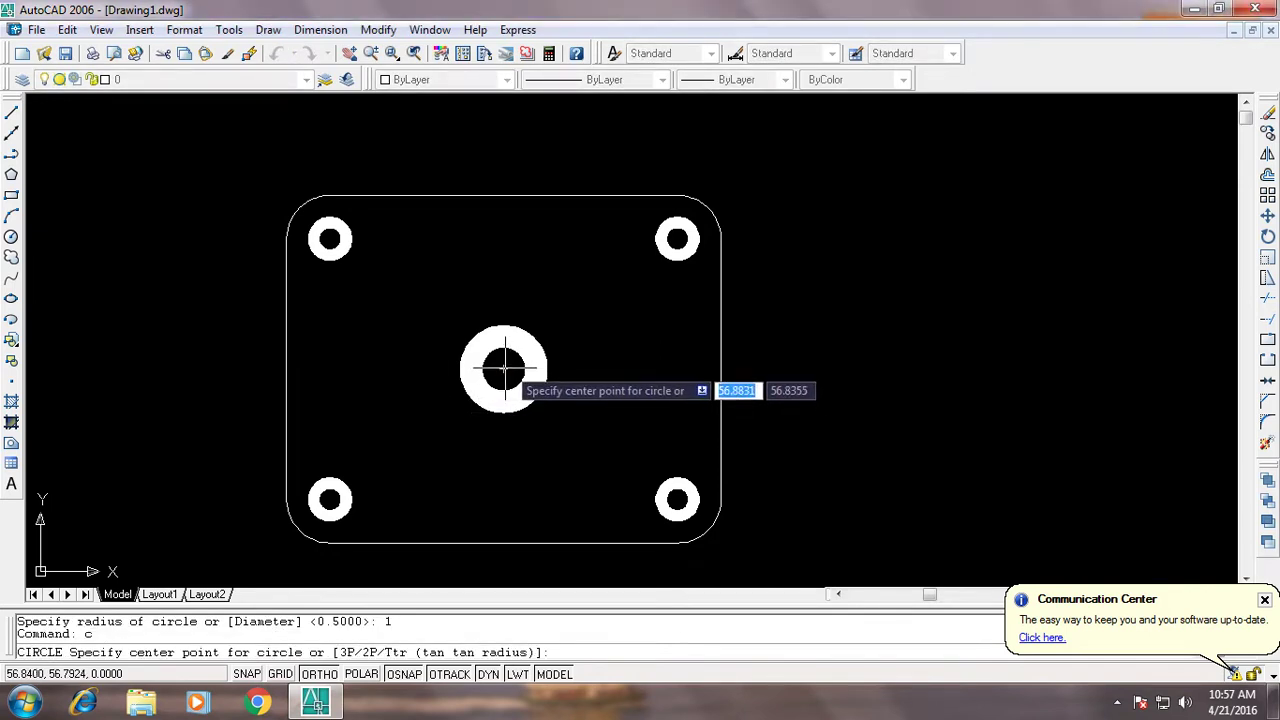
{"action": "left_click", "coordinate": [504, 369]}
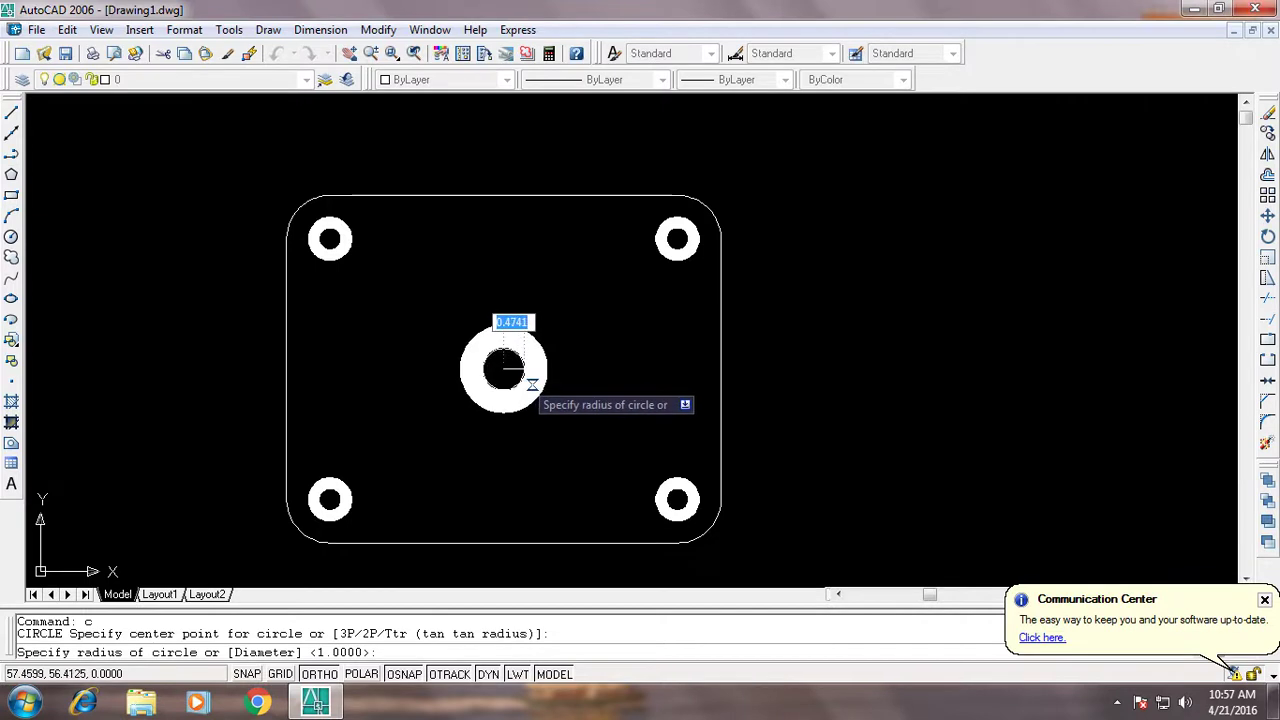
{"action": "type", "text": ".5"}
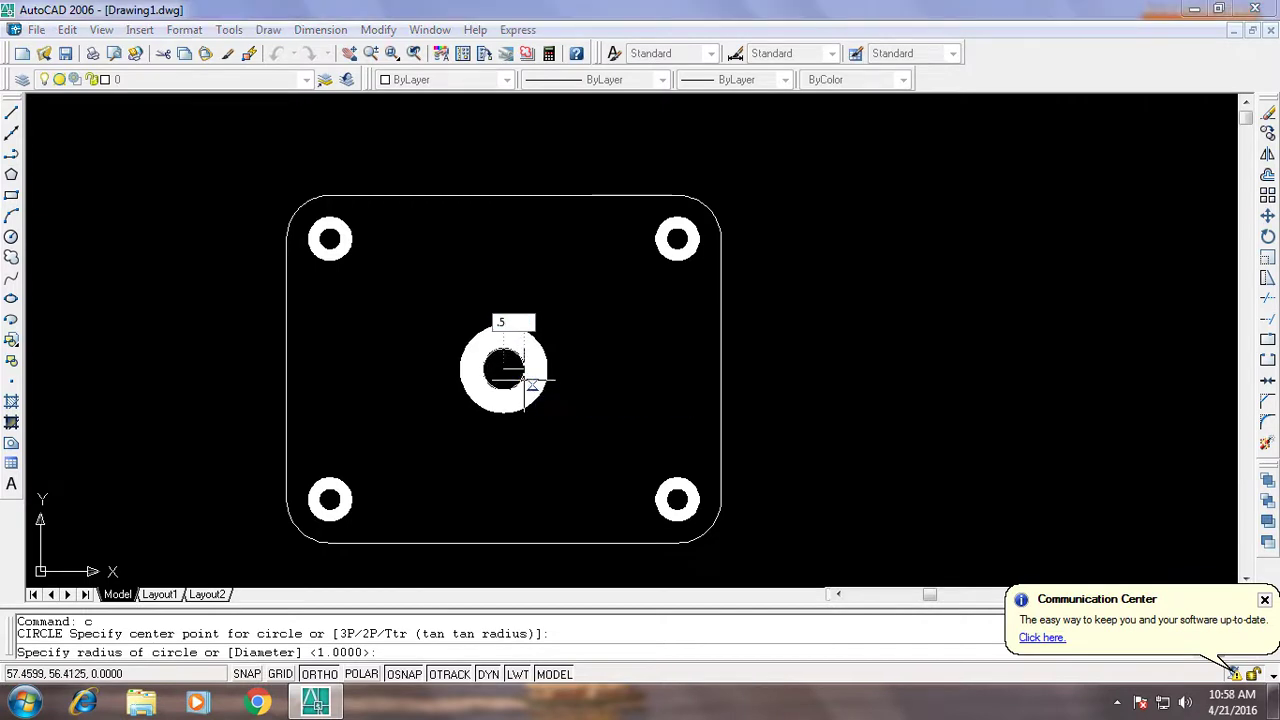
{"action": "key", "text": "Return"}
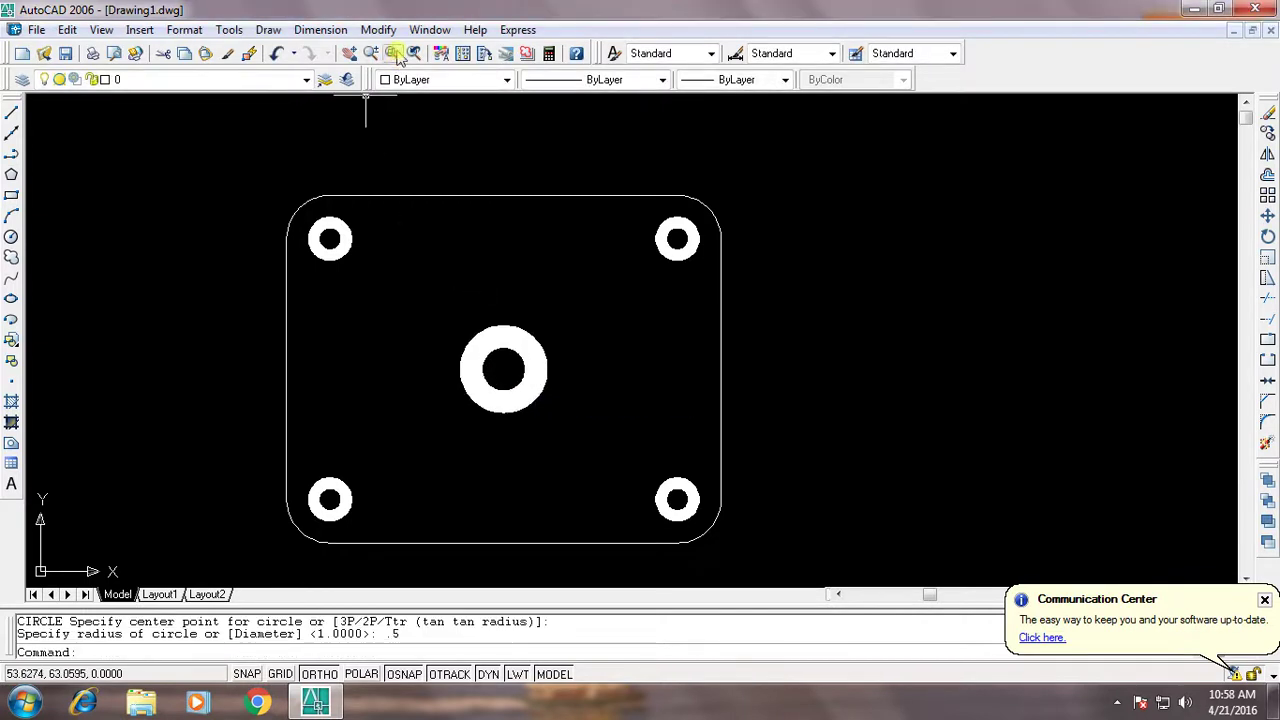
Add a 2.0 linear dimension across the donut's outer edge, placed below it
{"action": "left_click", "coordinate": [320, 30]}
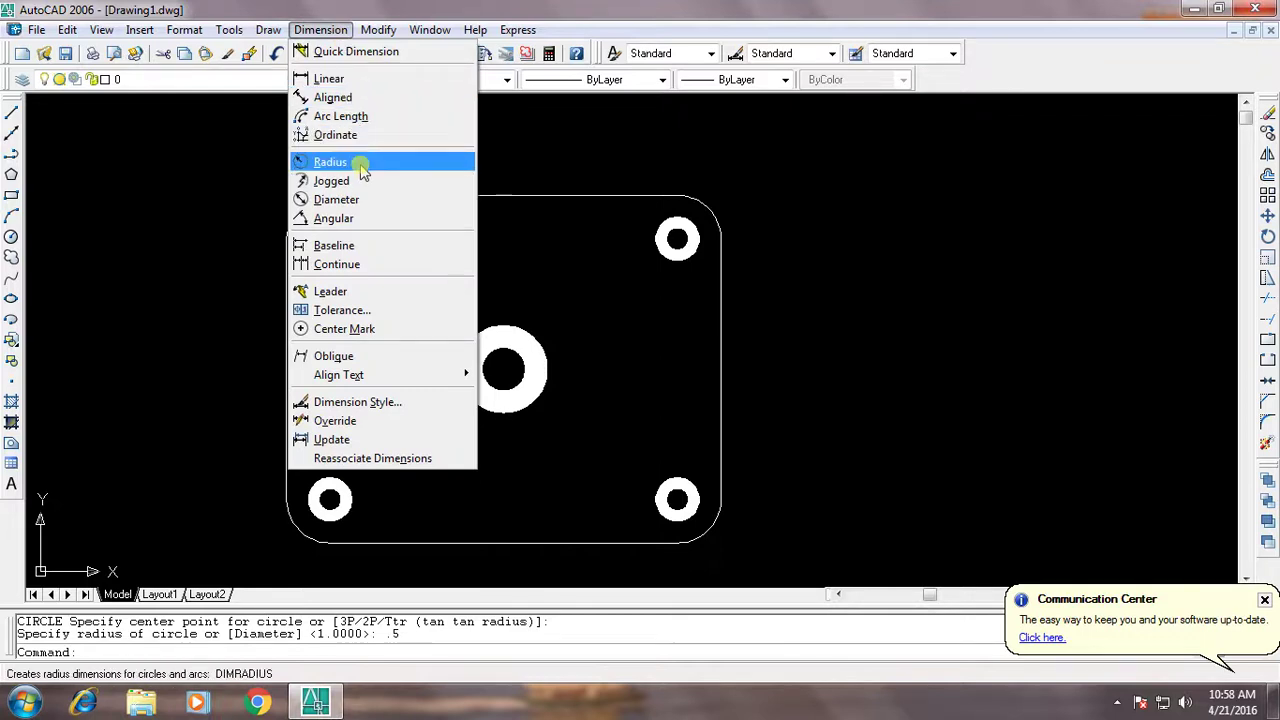
{"action": "left_click", "coordinate": [350, 80]}
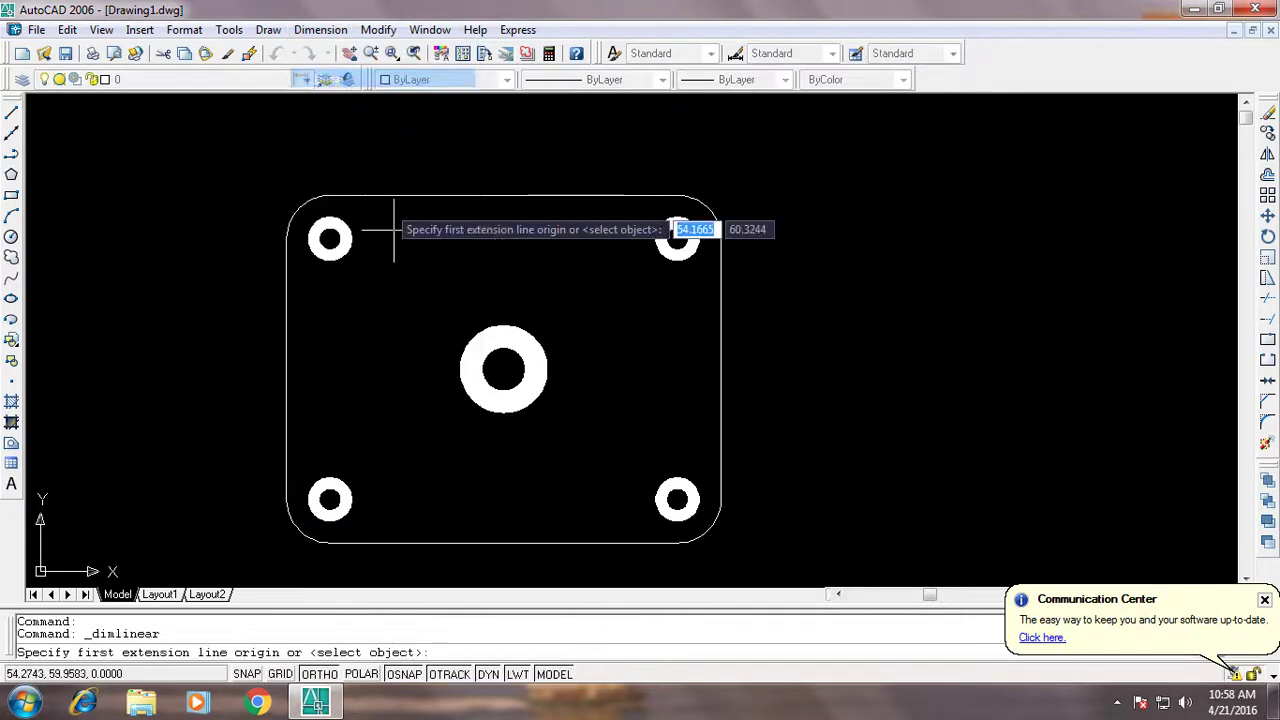
{"action": "left_click", "coordinate": [455, 370]}
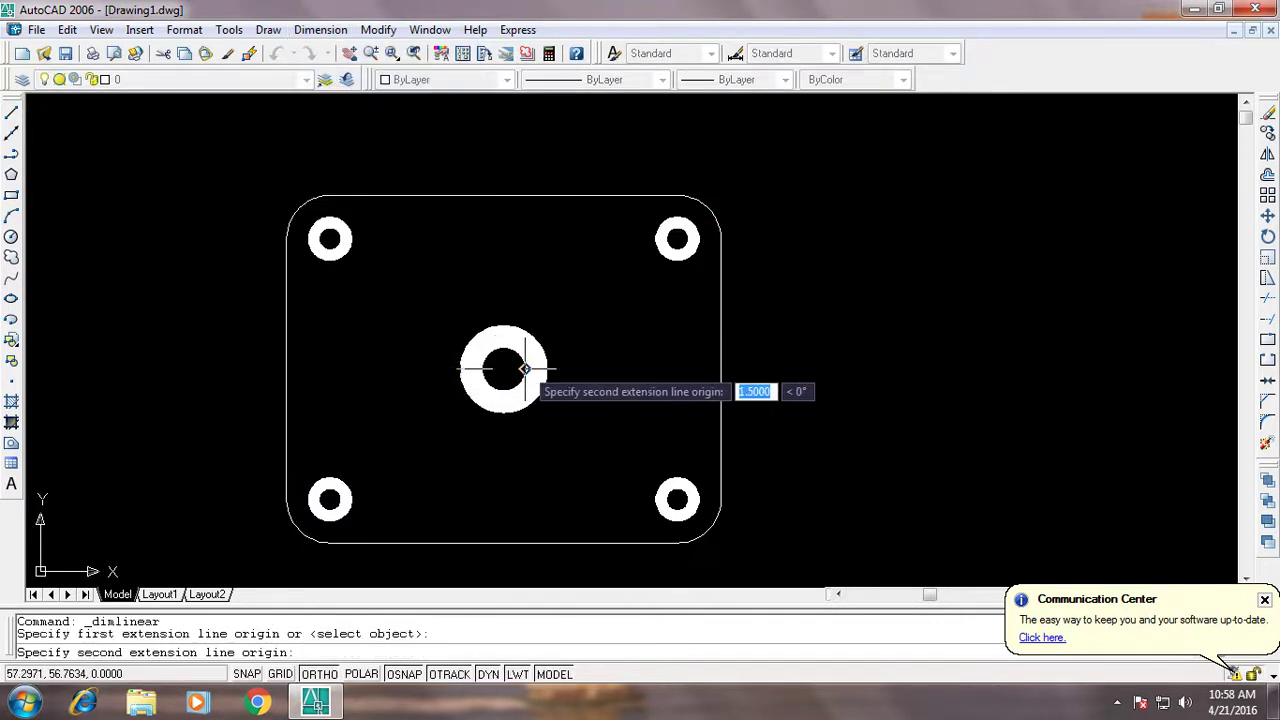
{"action": "left_click", "coordinate": [546, 369]}
{"action": "left_click", "coordinate": [550, 455]}
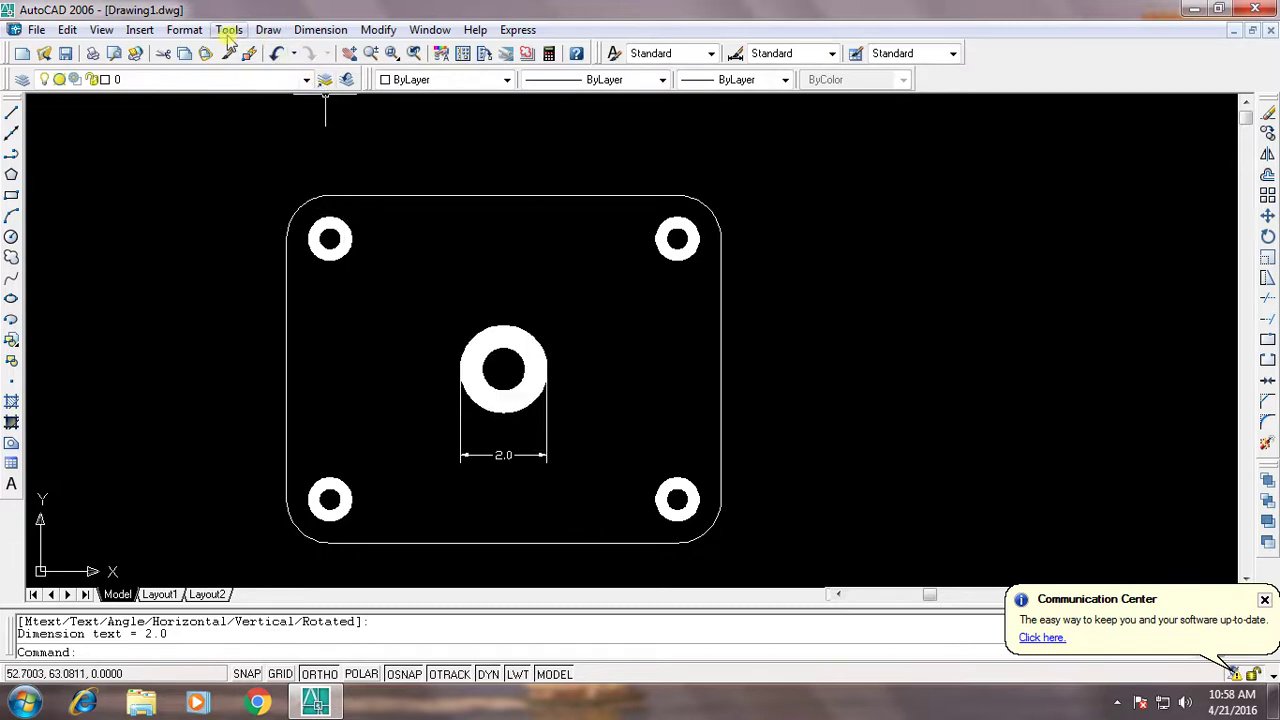
Add a 1.0 linear dimension across the donut's hole, placed above it
{"action": "left_click", "coordinate": [323, 33]}
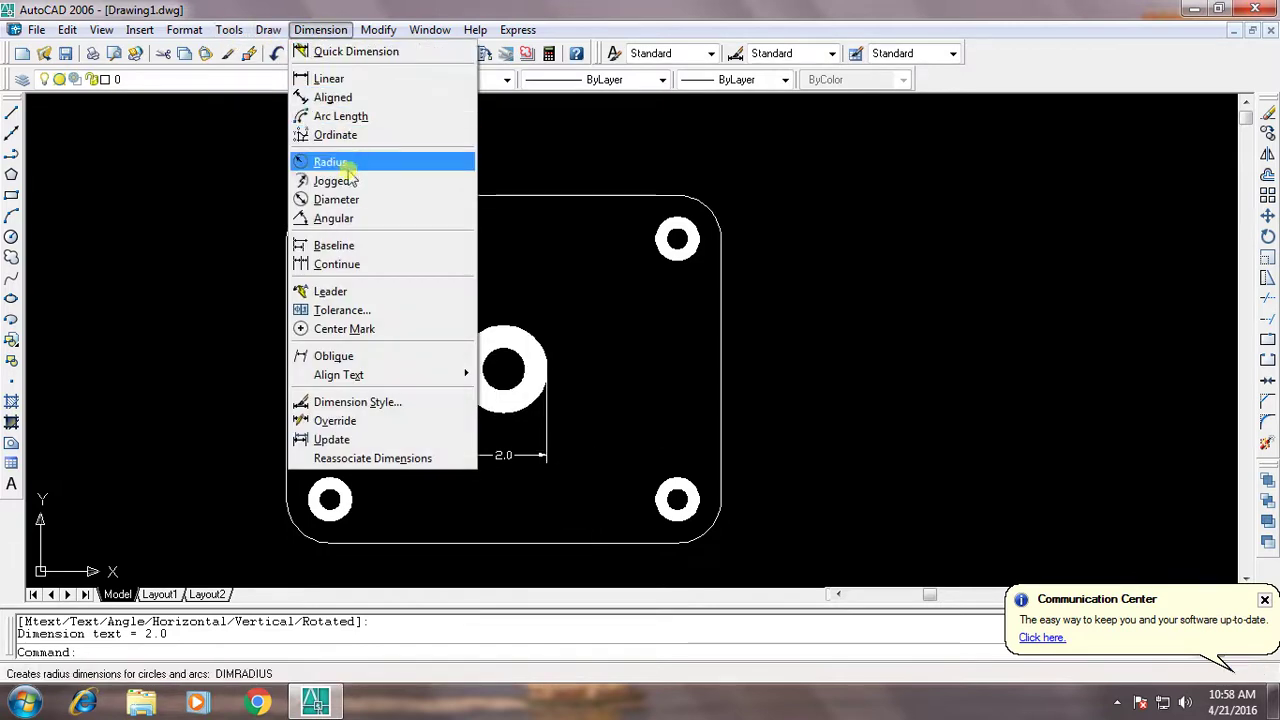
{"action": "left_click", "coordinate": [366, 80]}
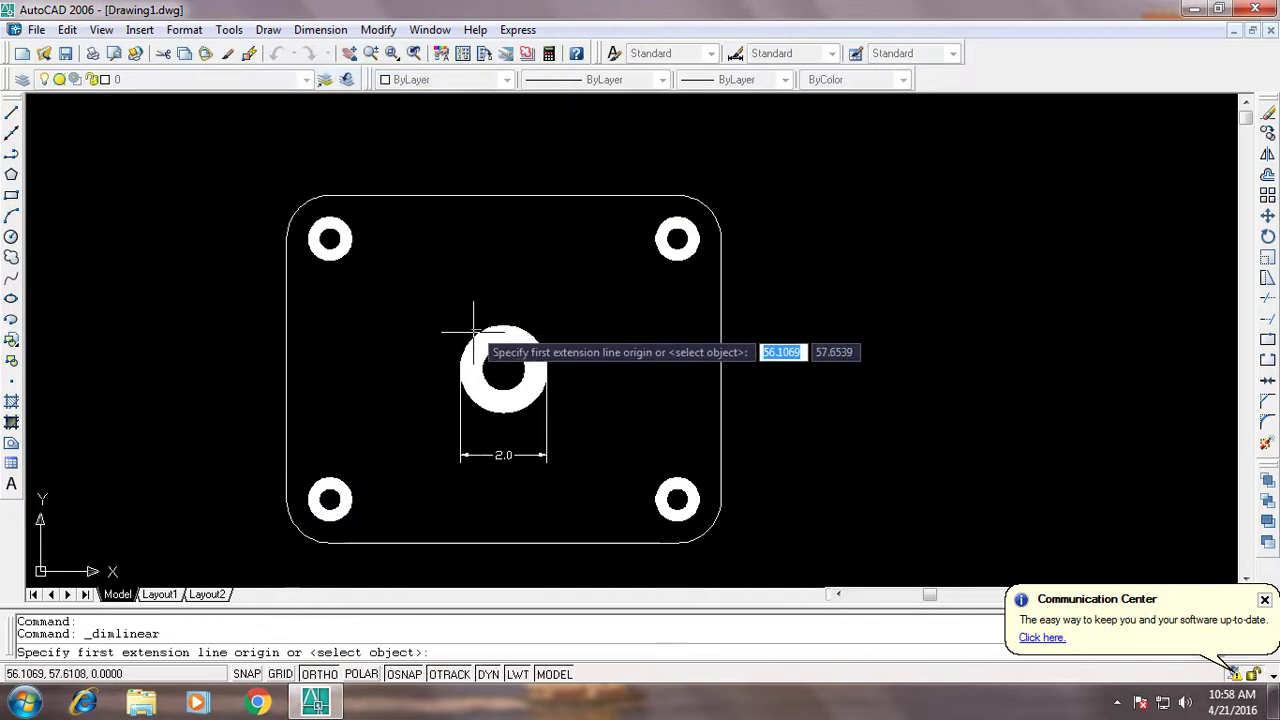
{"action": "left_click", "coordinate": [481, 369]}
{"action": "left_click", "coordinate": [525, 369]}
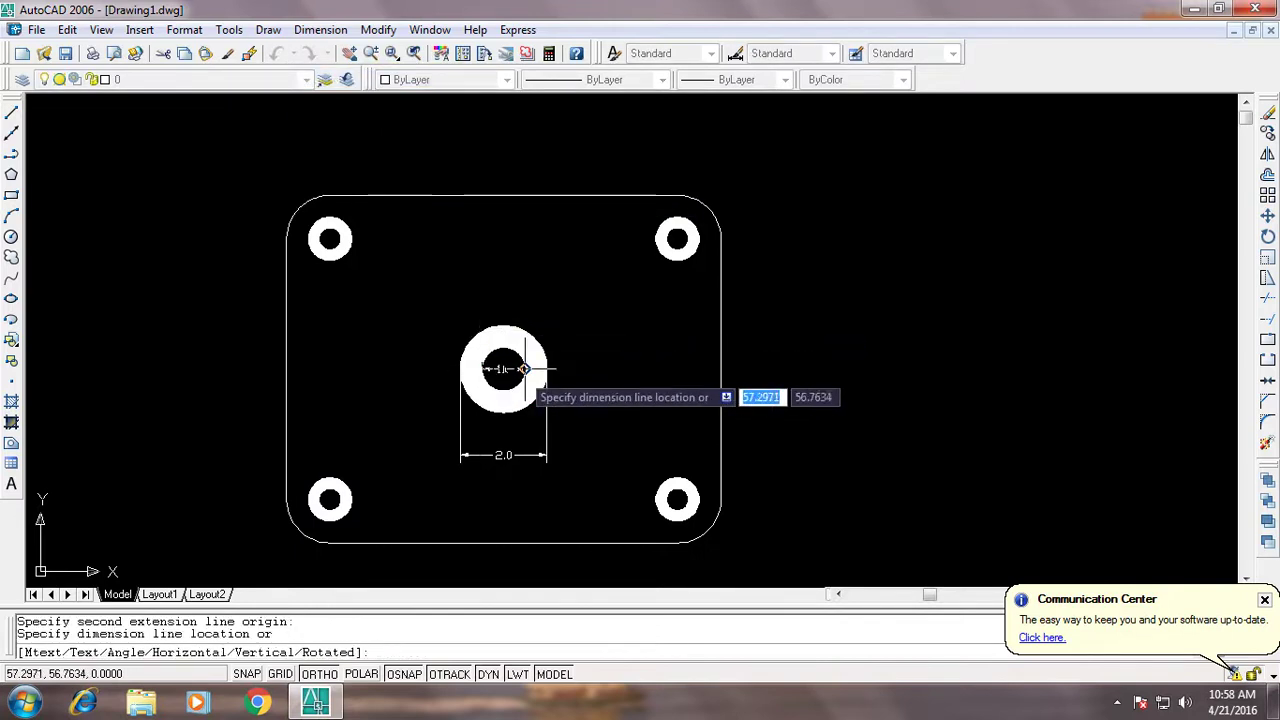
{"action": "left_click", "coordinate": [514, 272]}
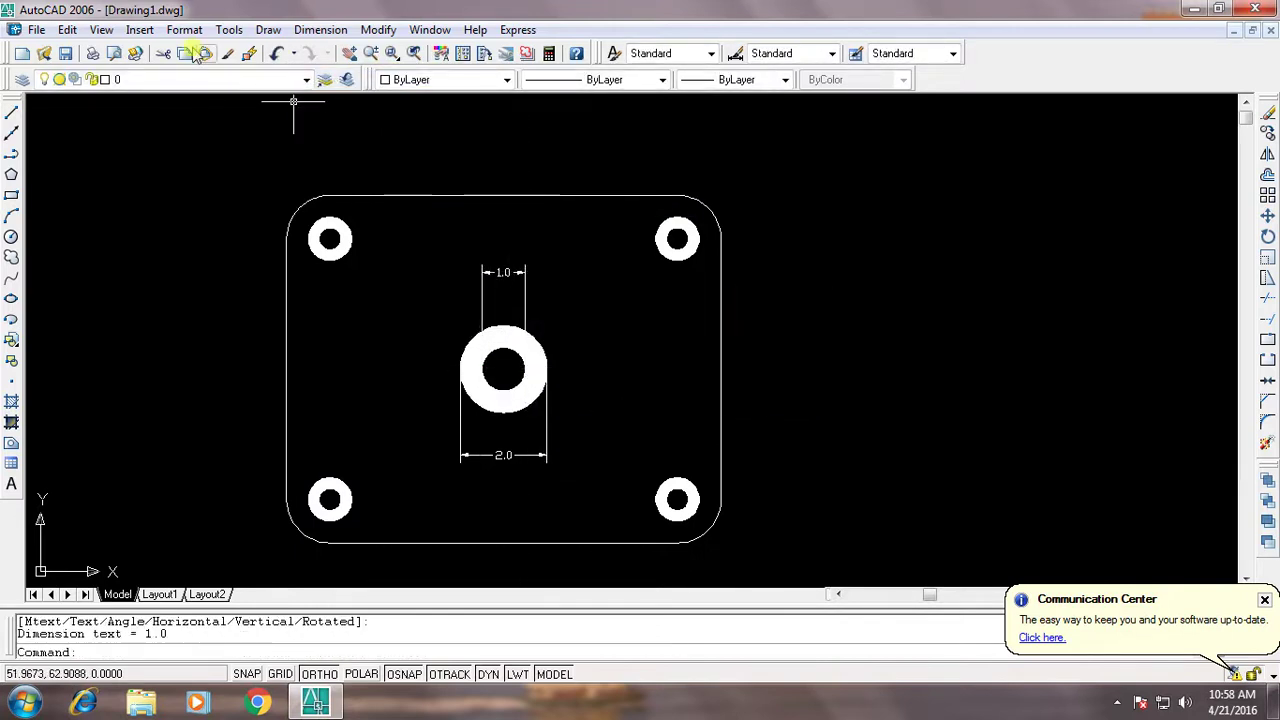
{"action": "left_click", "coordinate": [318, 29]}
{"action": "left_click", "coordinate": [337, 81]}
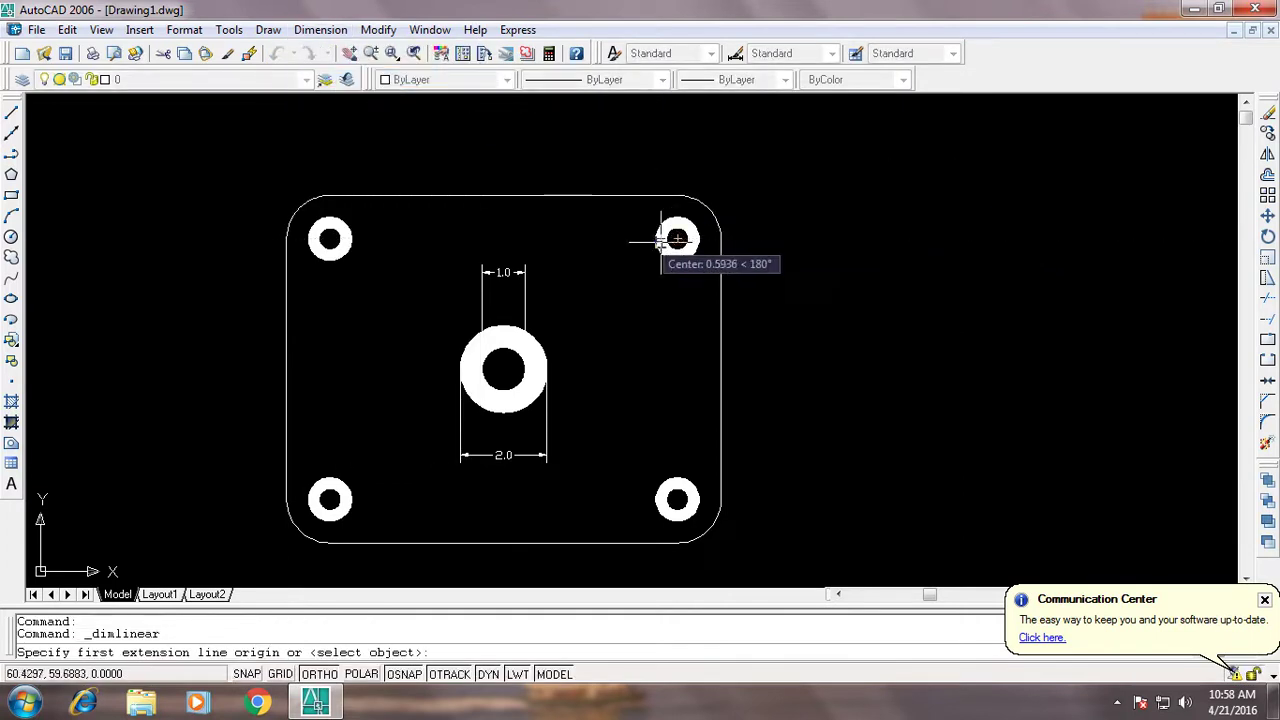
{"action": "scroll", "coordinate": [676, 238], "scroll_direction": "up", "scroll_amount": 4}
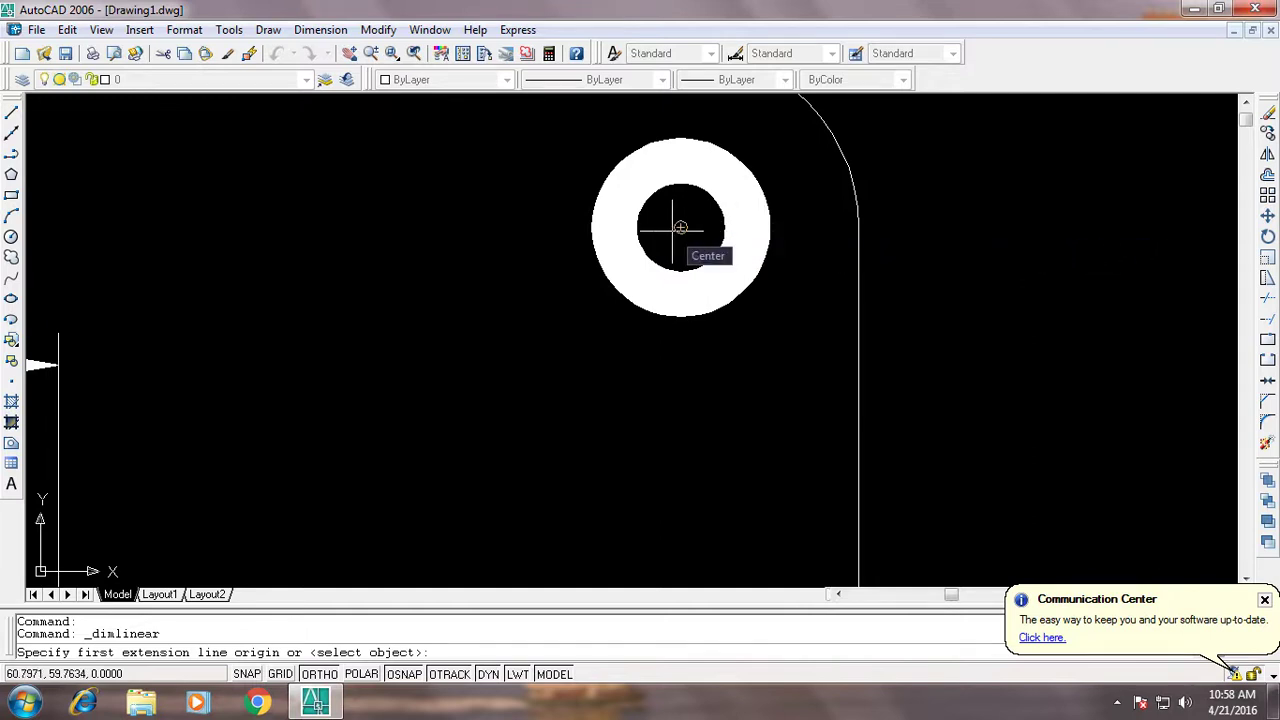
{"action": "key", "text": "Escape"}
{"action": "key", "text": "Escape"}
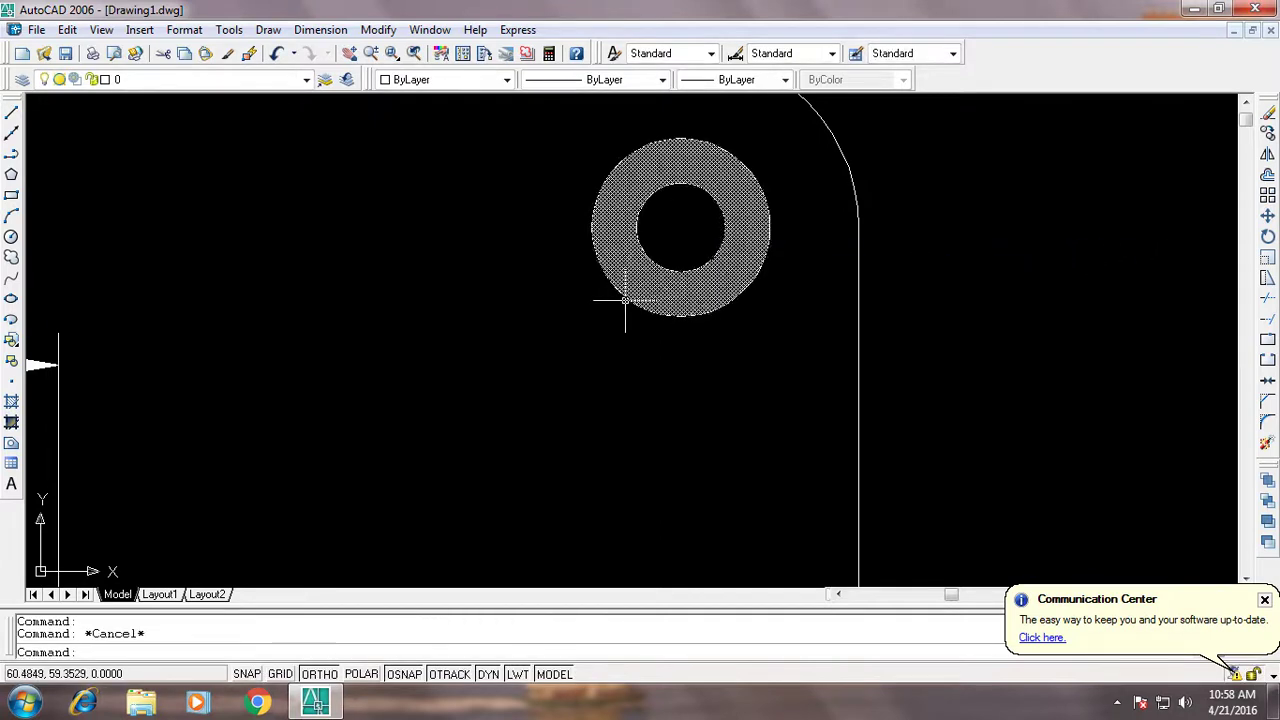
Change a status-bar drafting setting and pan to empty space beside the plate
{"action": "scroll", "coordinate": [627, 298], "scroll_direction": "down", "scroll_amount": 8}
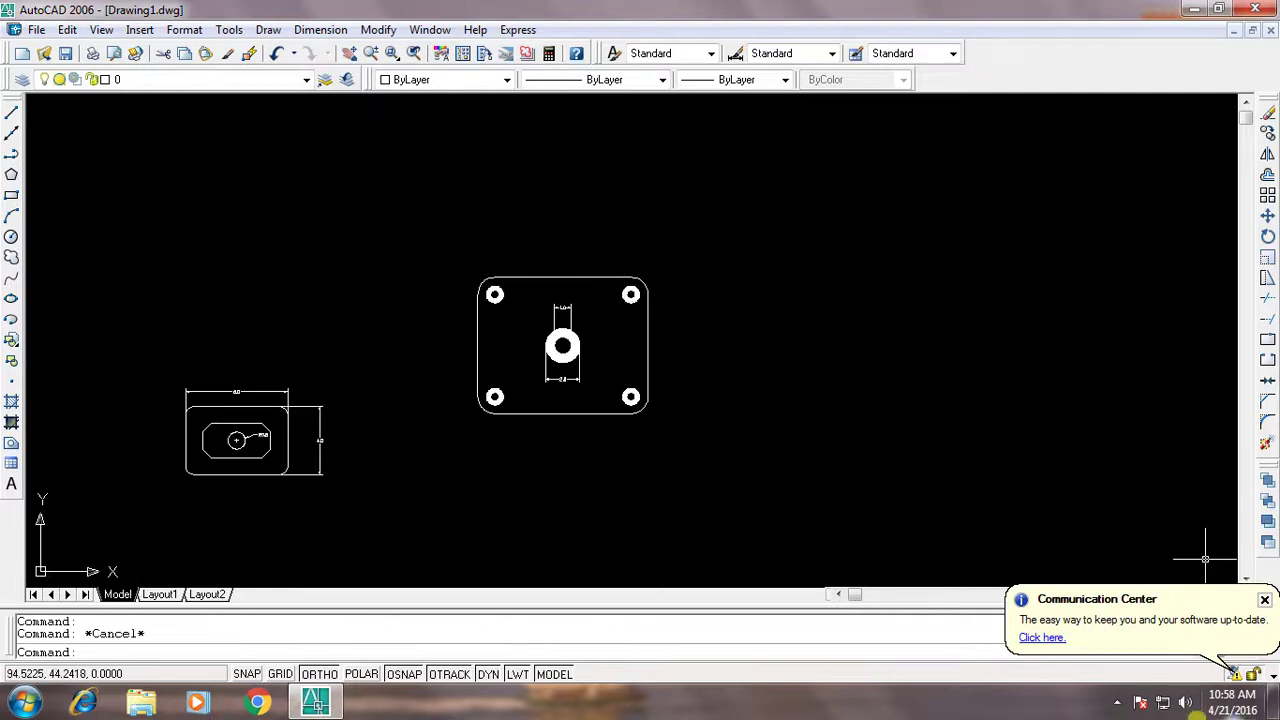
{"action": "left_click", "coordinate": [1116, 703]}
{"action": "right_click", "coordinate": [1097, 605]}
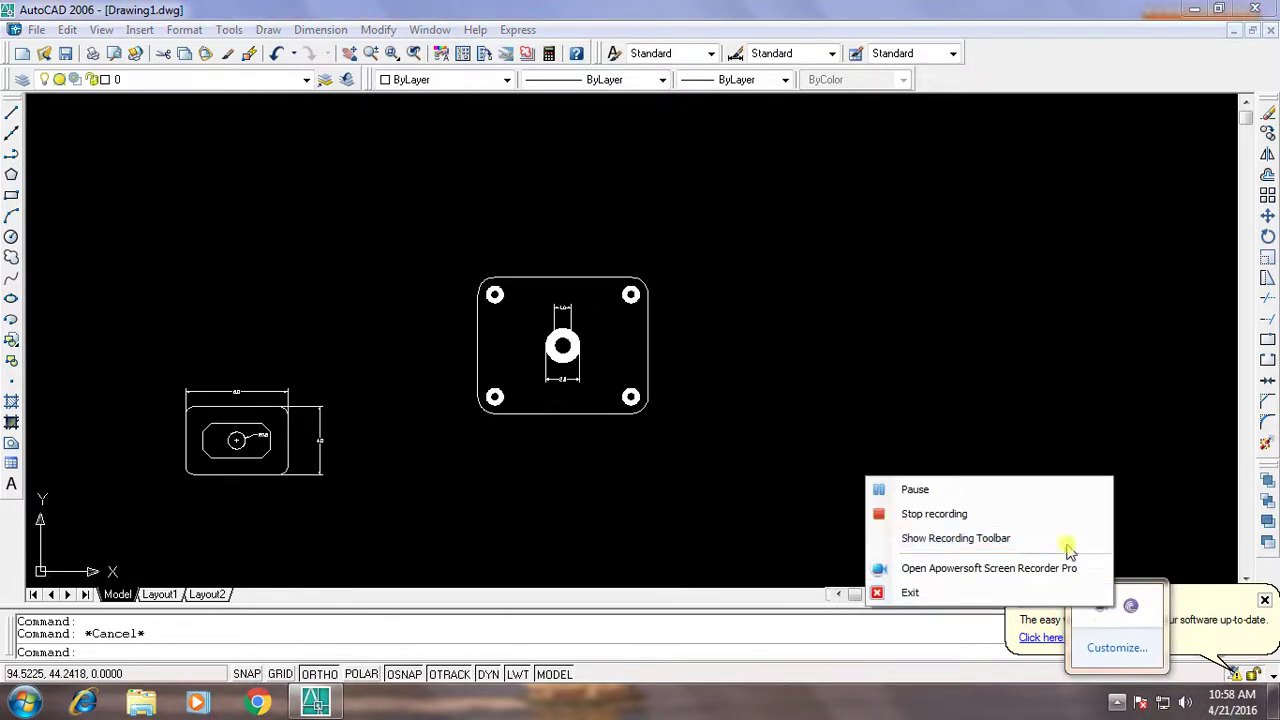
{"action": "left_click", "coordinate": [940, 492]}
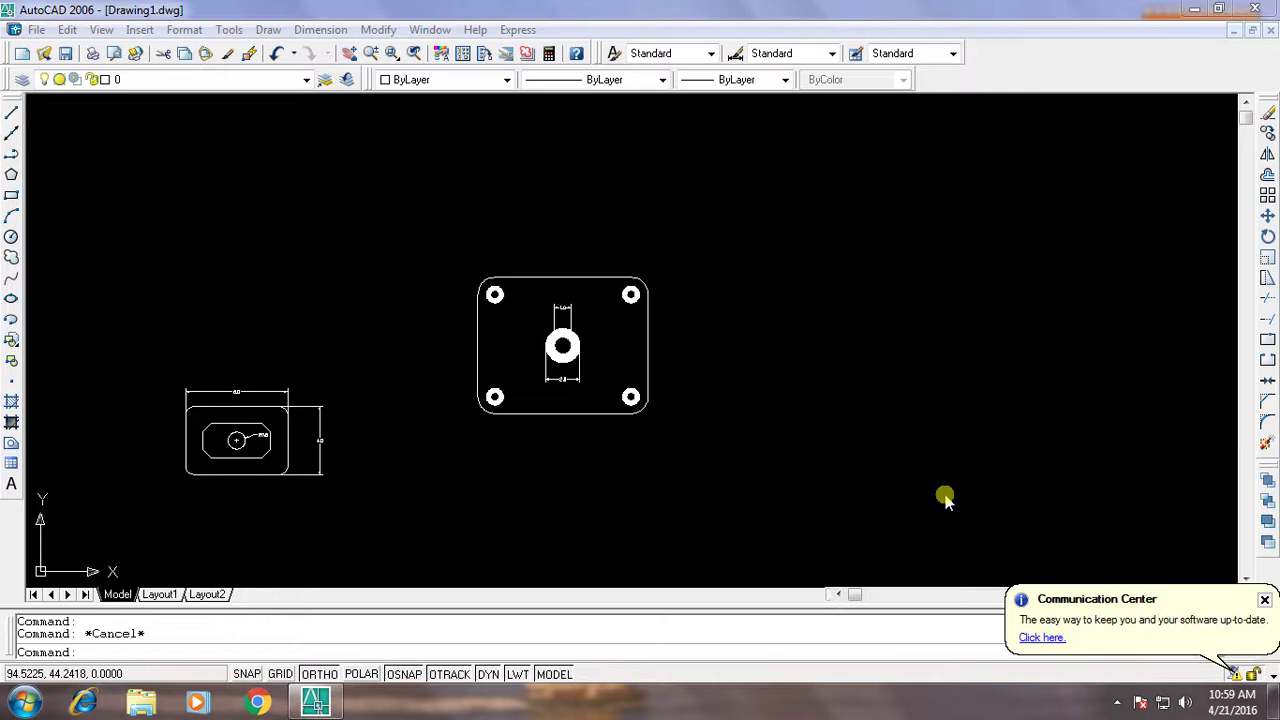
{"action": "left_click", "coordinate": [751, 407]}
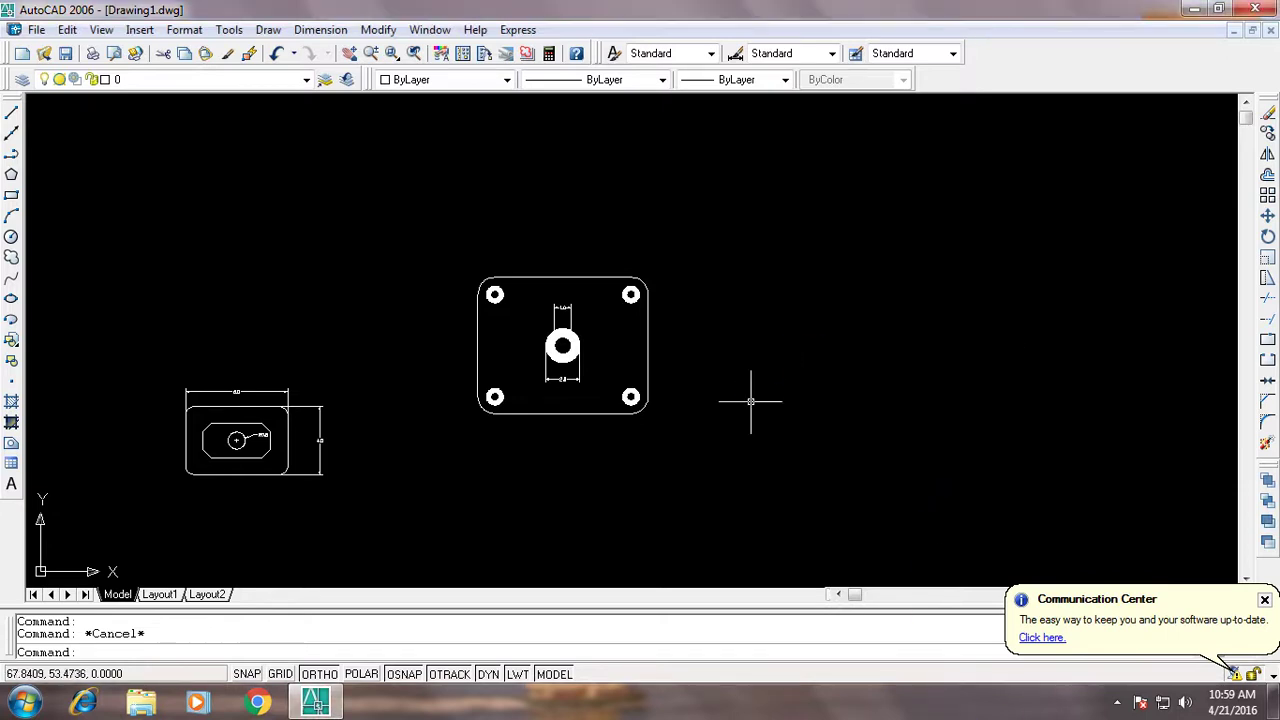
{"action": "middle_click_drag", "start_coordinate": [690, 452], "coordinate": [458, 412]}
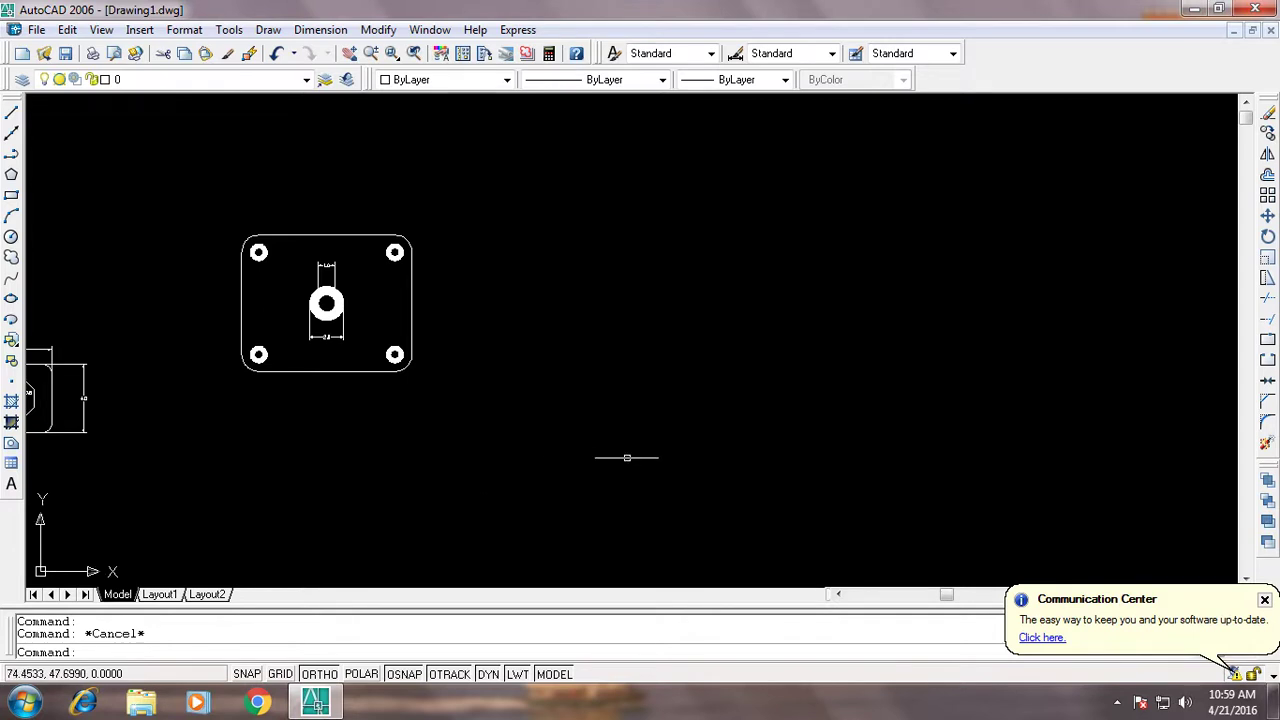
Start the cross outline with a LINE of six orthogonal 3-unit segments
{"action": "type", "text": "l"}
{"action": "key", "text": "Return"}
{"action": "left_click", "coordinate": [668, 431]}
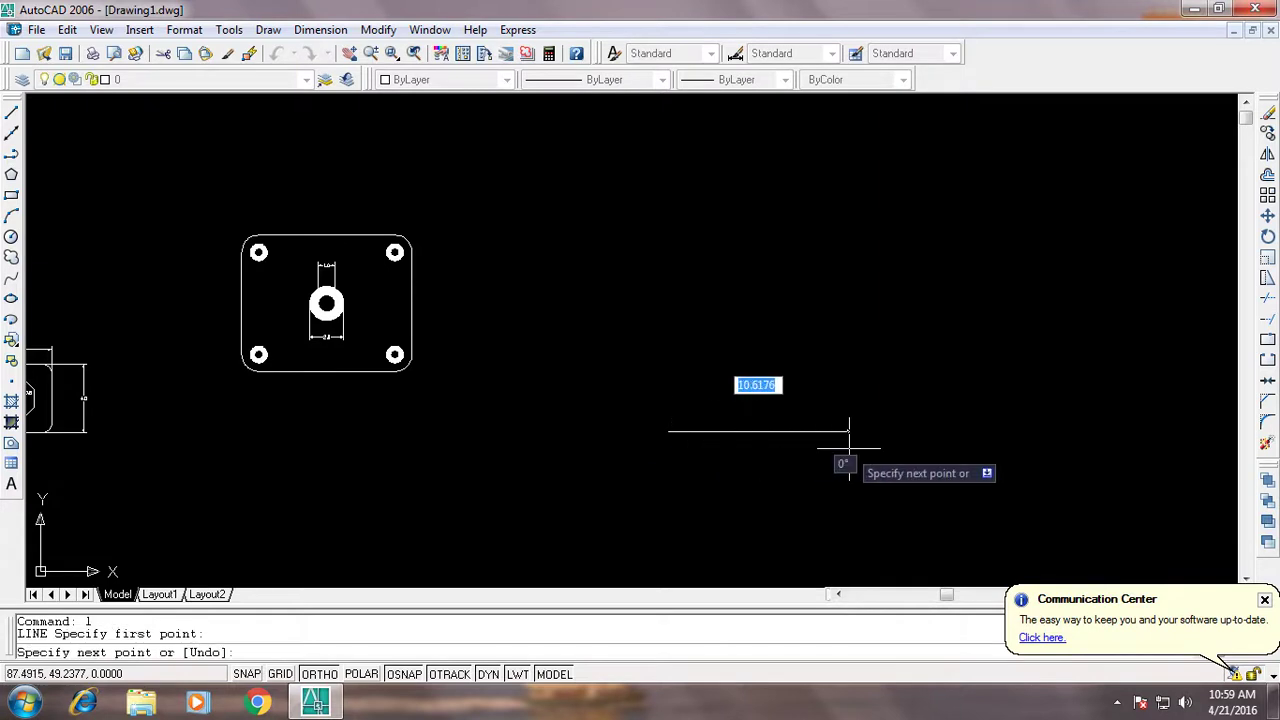
{"action": "type", "text": "3"}
{"action": "key", "text": "Return"}
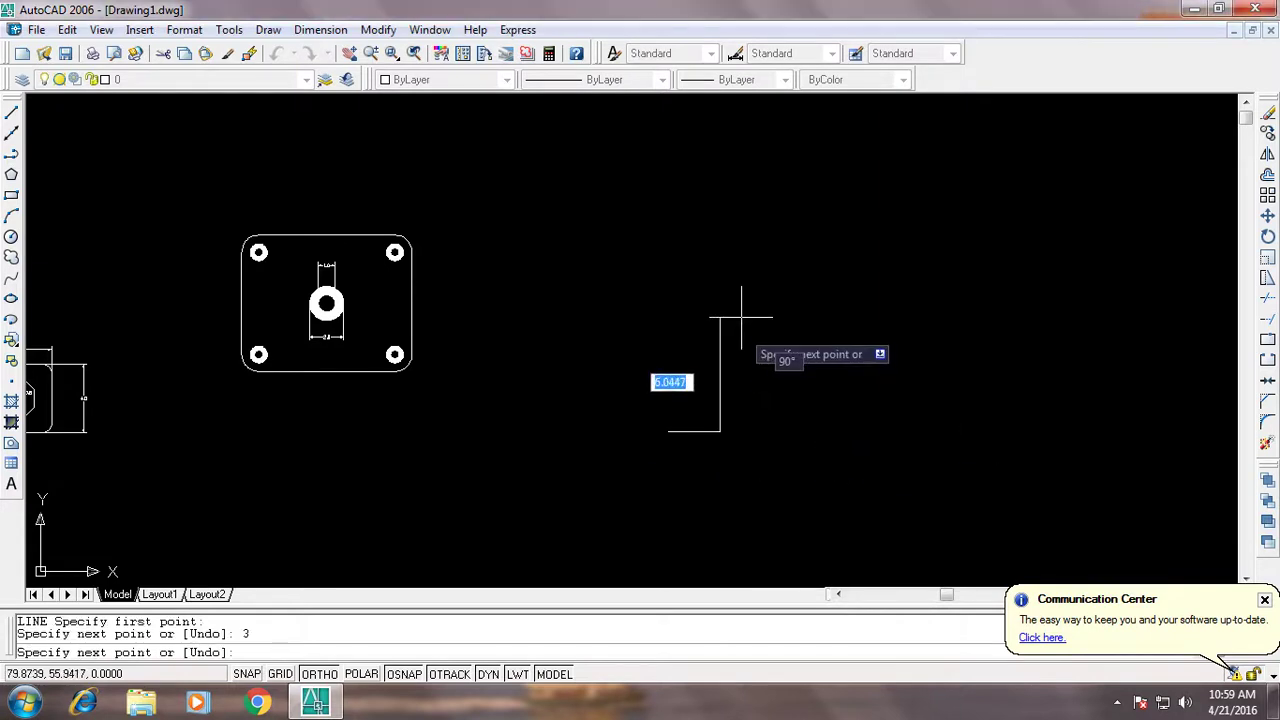
{"action": "type", "text": "3"}
{"action": "key", "text": "Return"}
{"action": "type", "text": "3"}
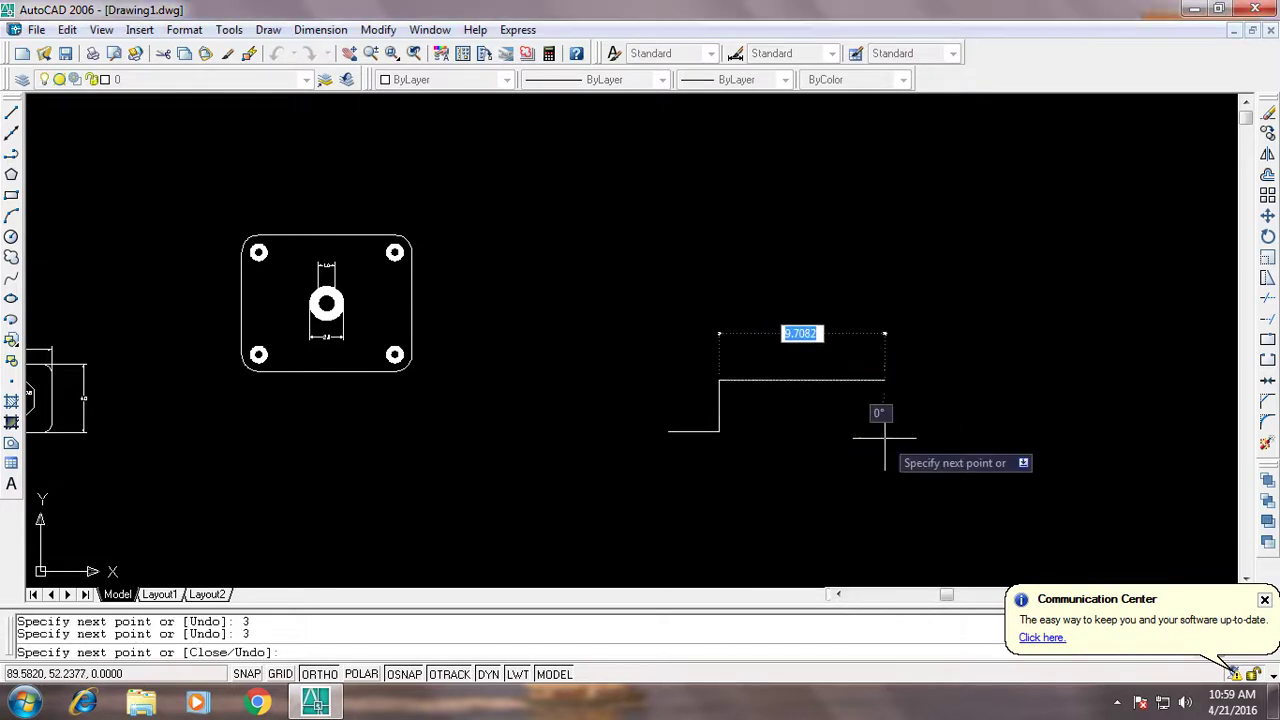
{"action": "key", "text": "Return"}
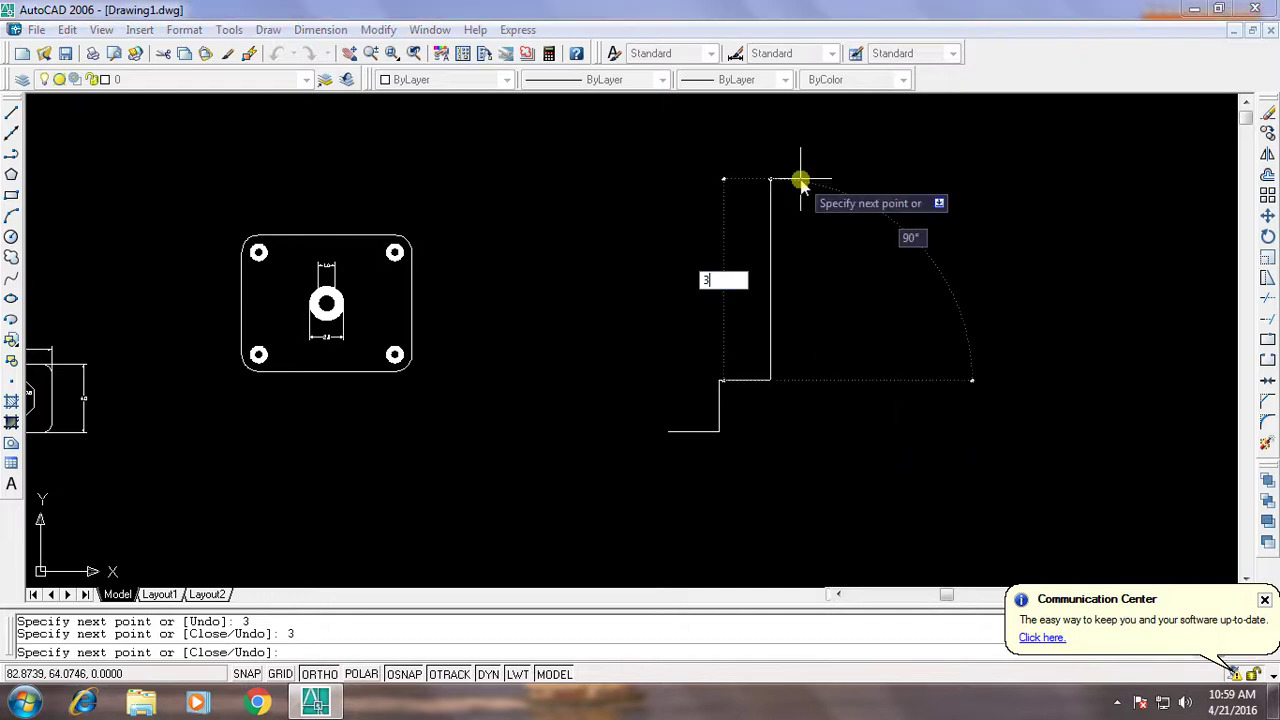
{"action": "type", "text": "3"}
{"action": "key", "text": "Return"}
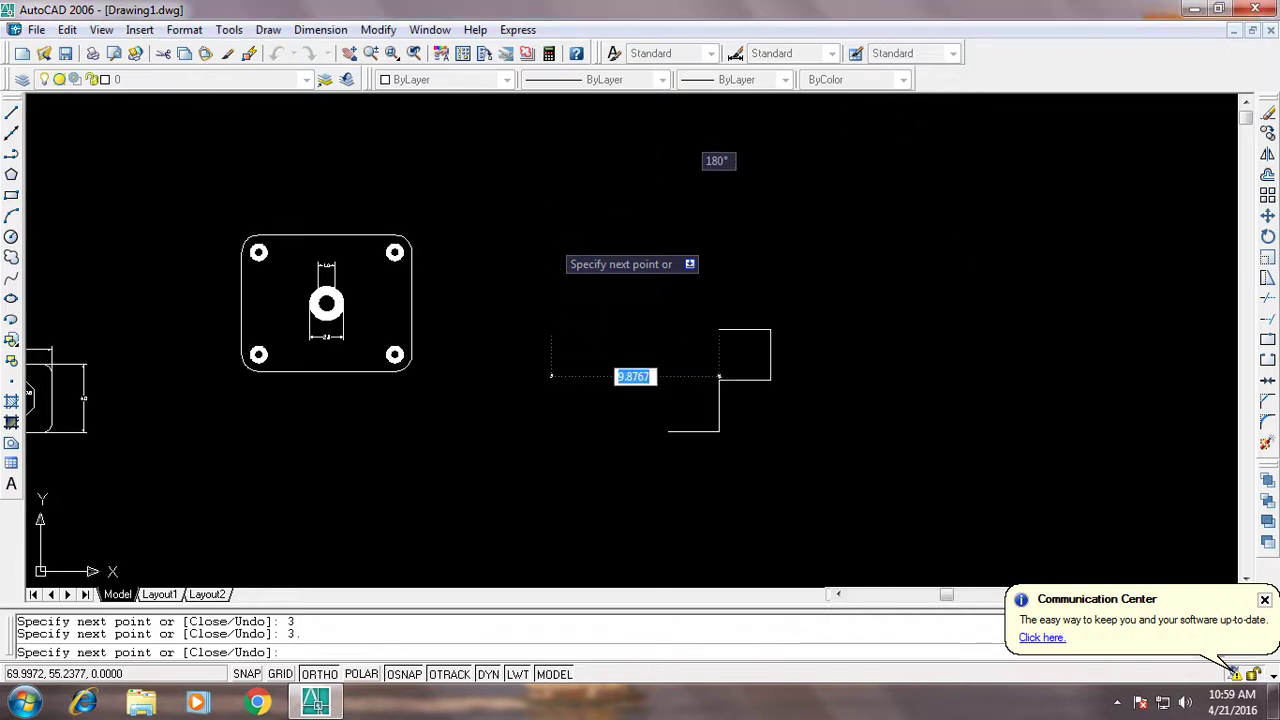
{"action": "type", "text": "3"}
{"action": "key", "text": "Return"}
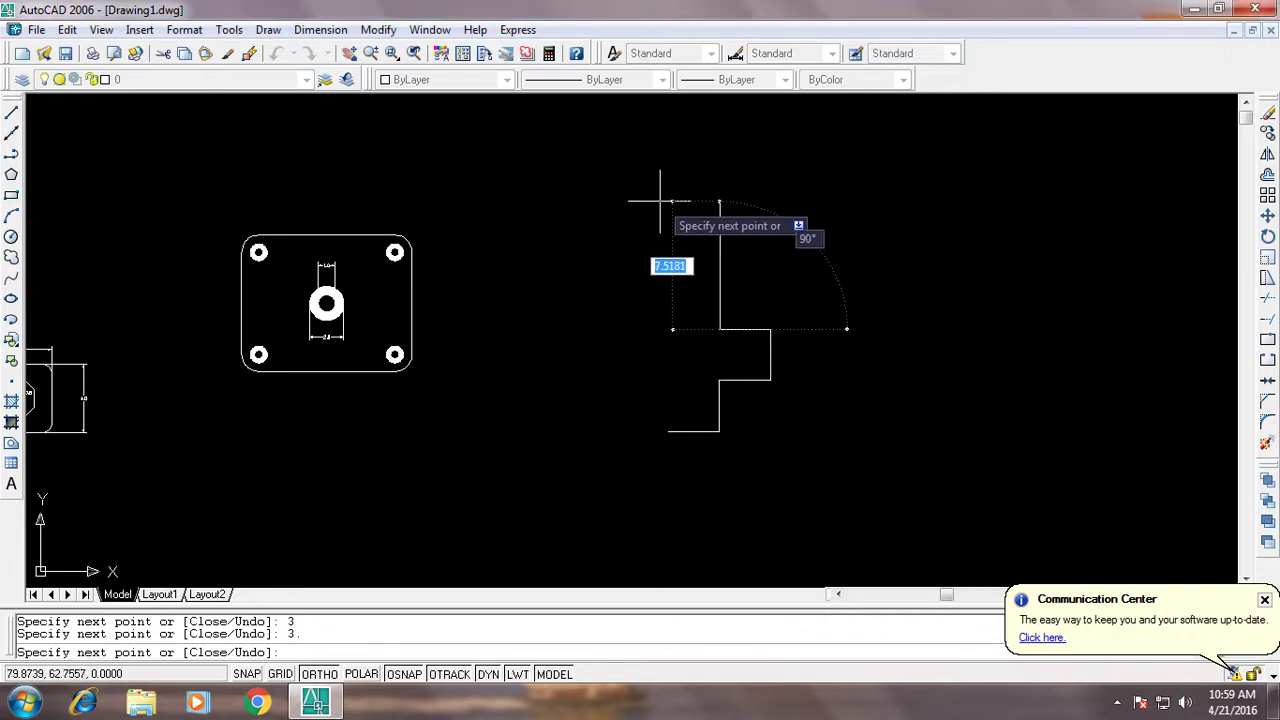
{"action": "type", "text": "3"}
{"action": "key", "text": "Return"}
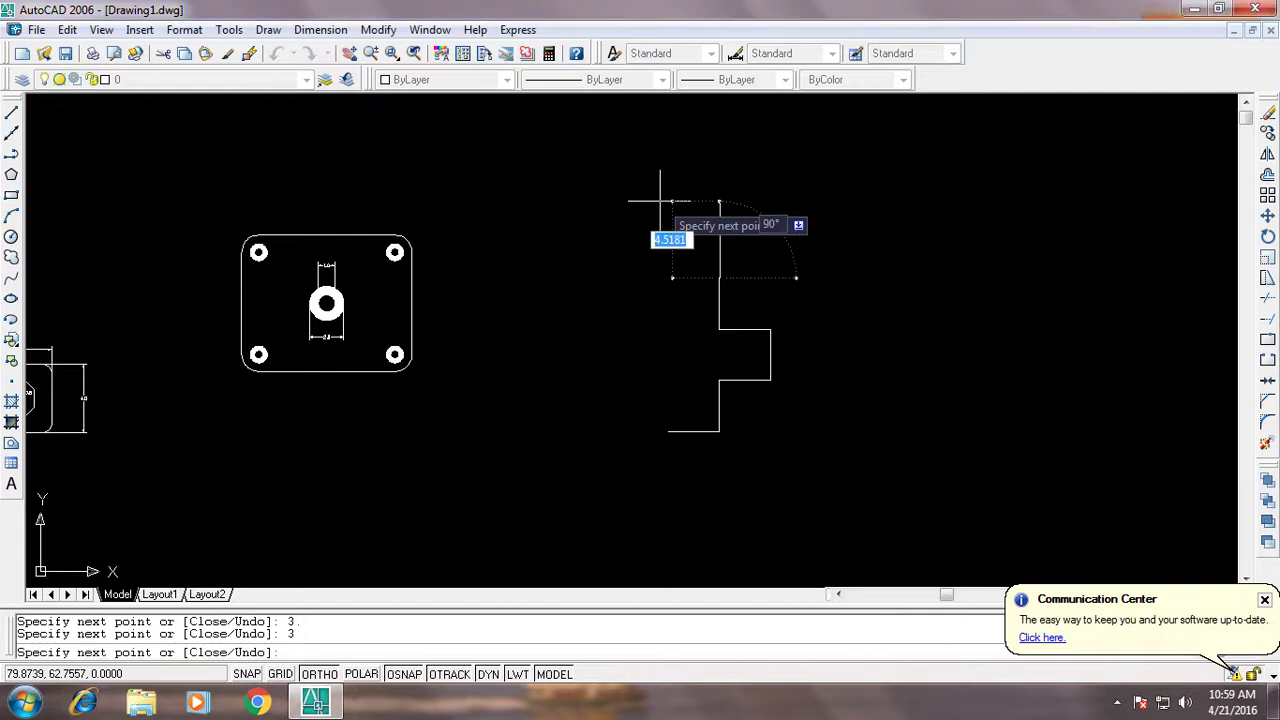
Finish the remaining 3-unit segments to close the cross outline
{"action": "left_click", "coordinate": [1118, 702]}
{"action": "right_click", "coordinate": [1103, 607]}
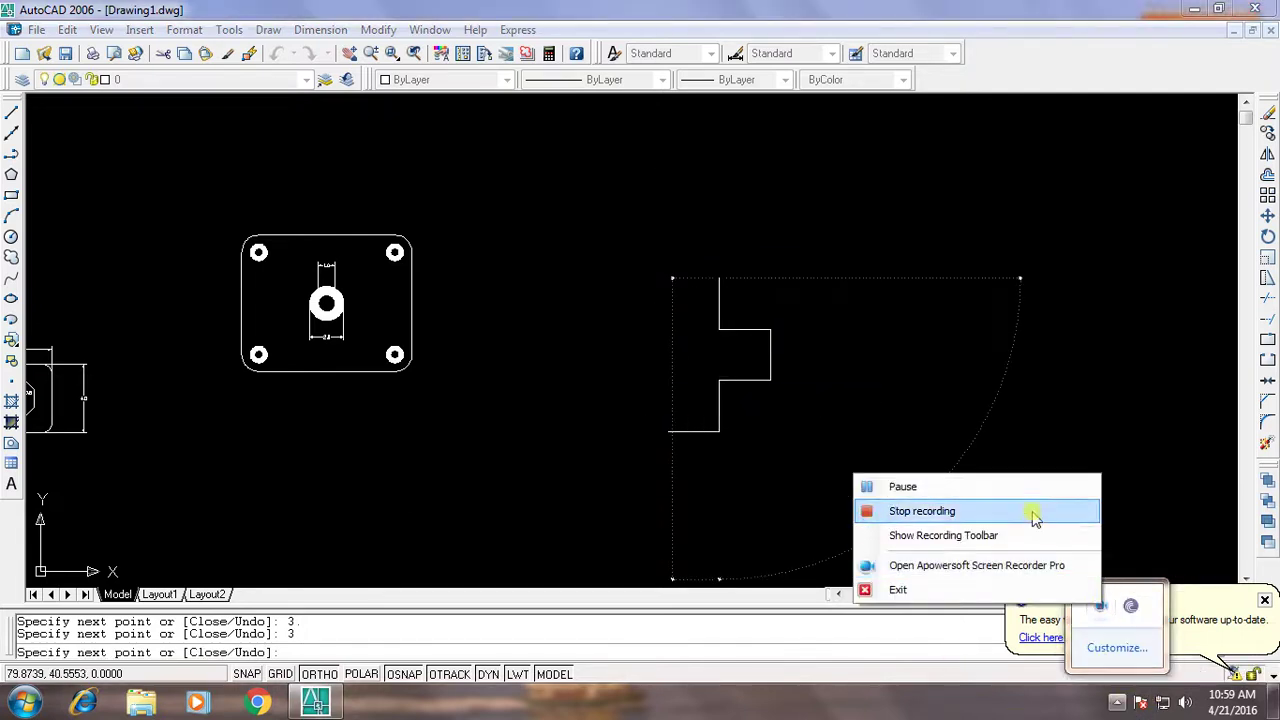
{"action": "left_click", "coordinate": [985, 492]}
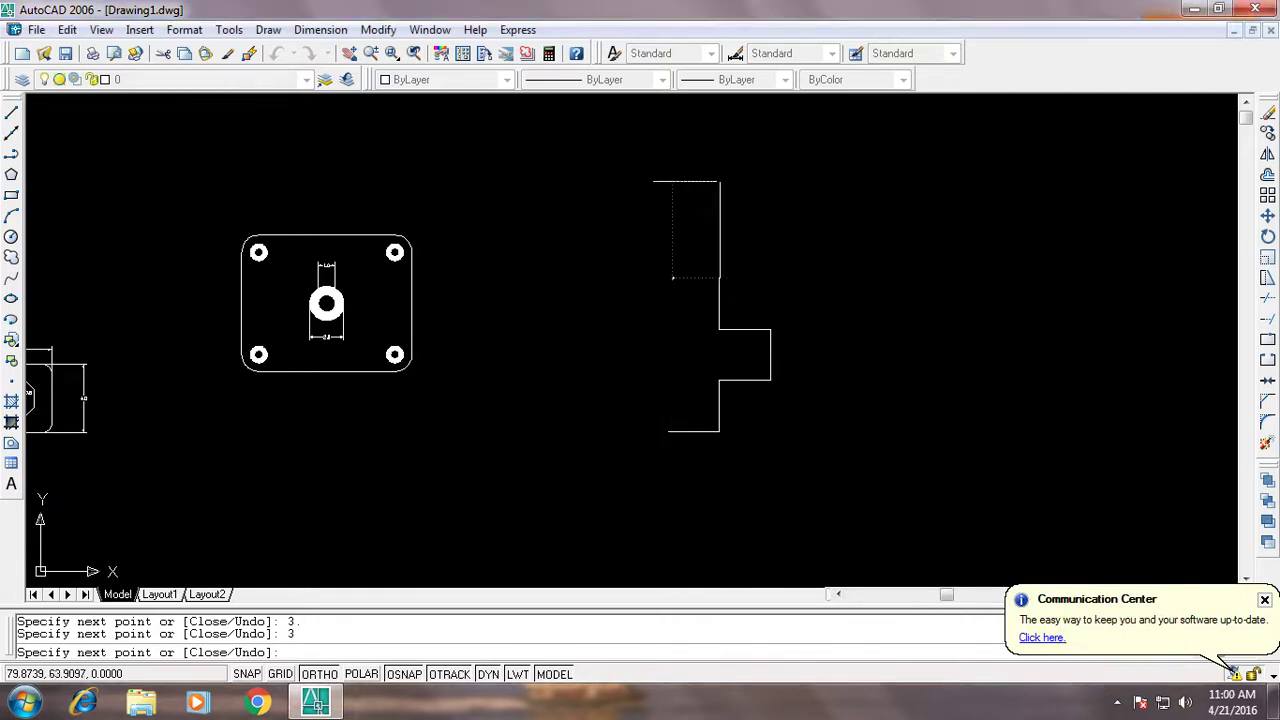
{"action": "type", "text": "3"}
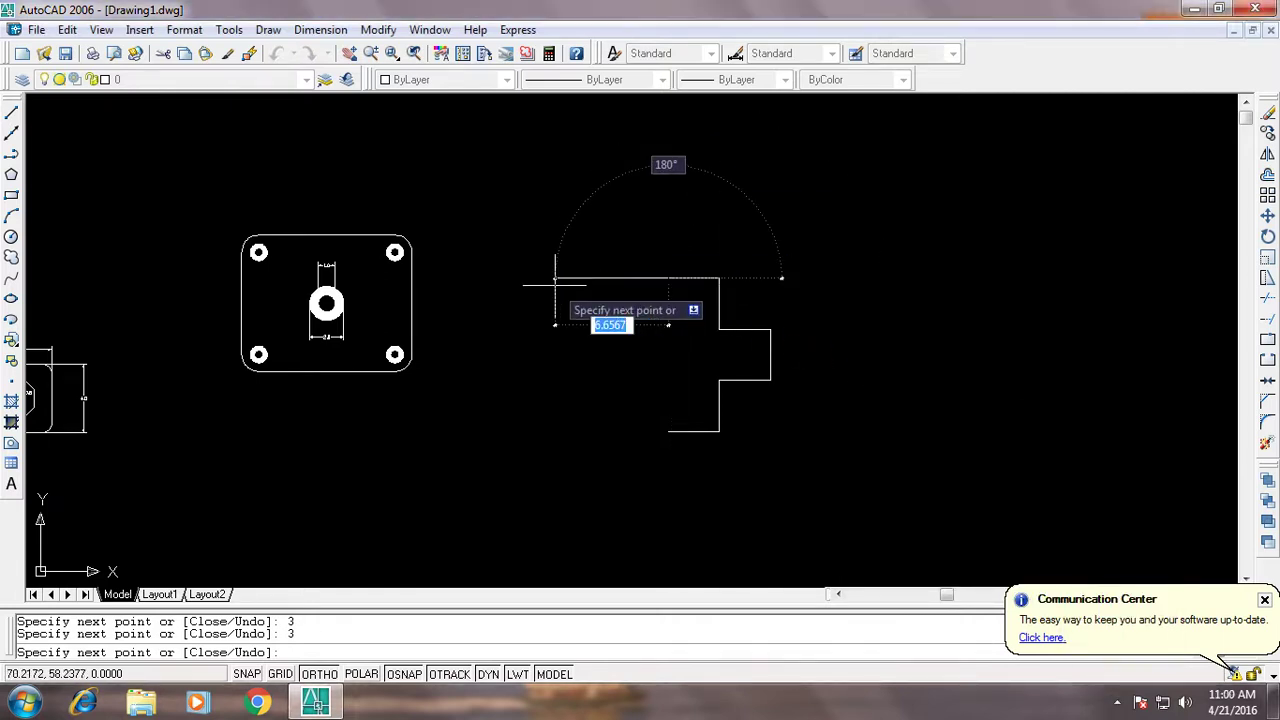
{"action": "key", "text": "Return"}
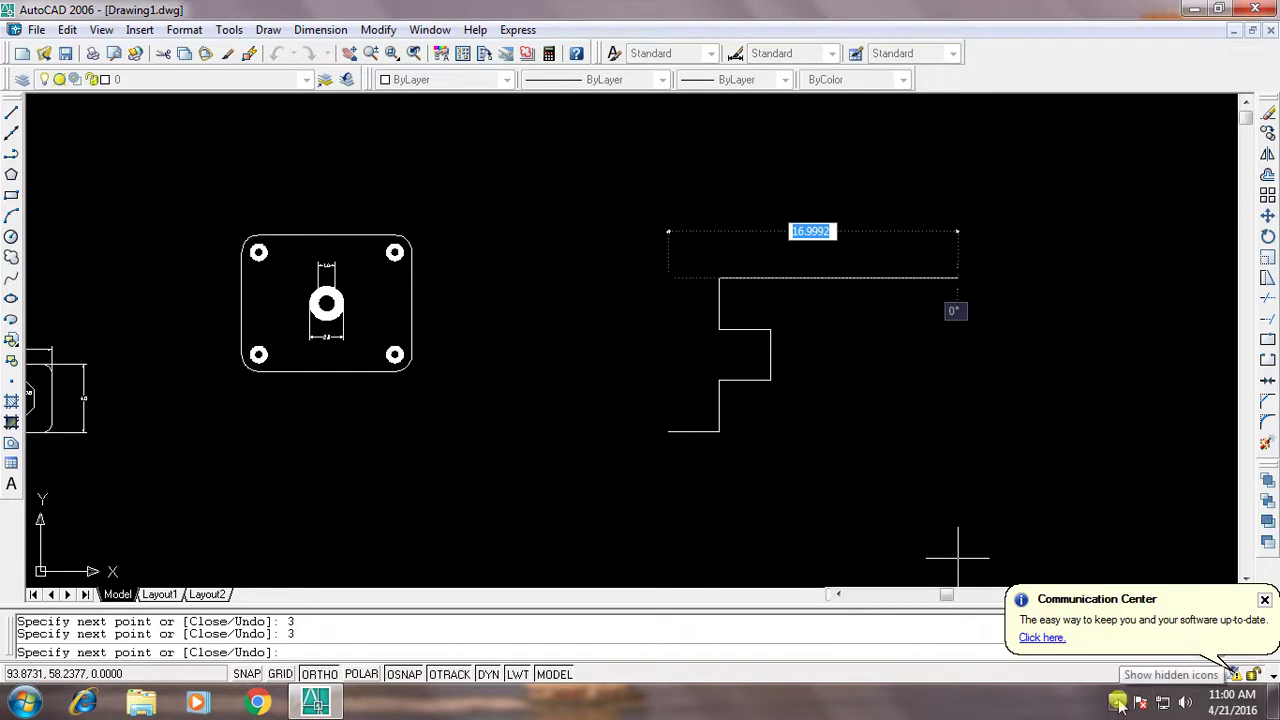
{"action": "left_click", "coordinate": [1119, 703]}
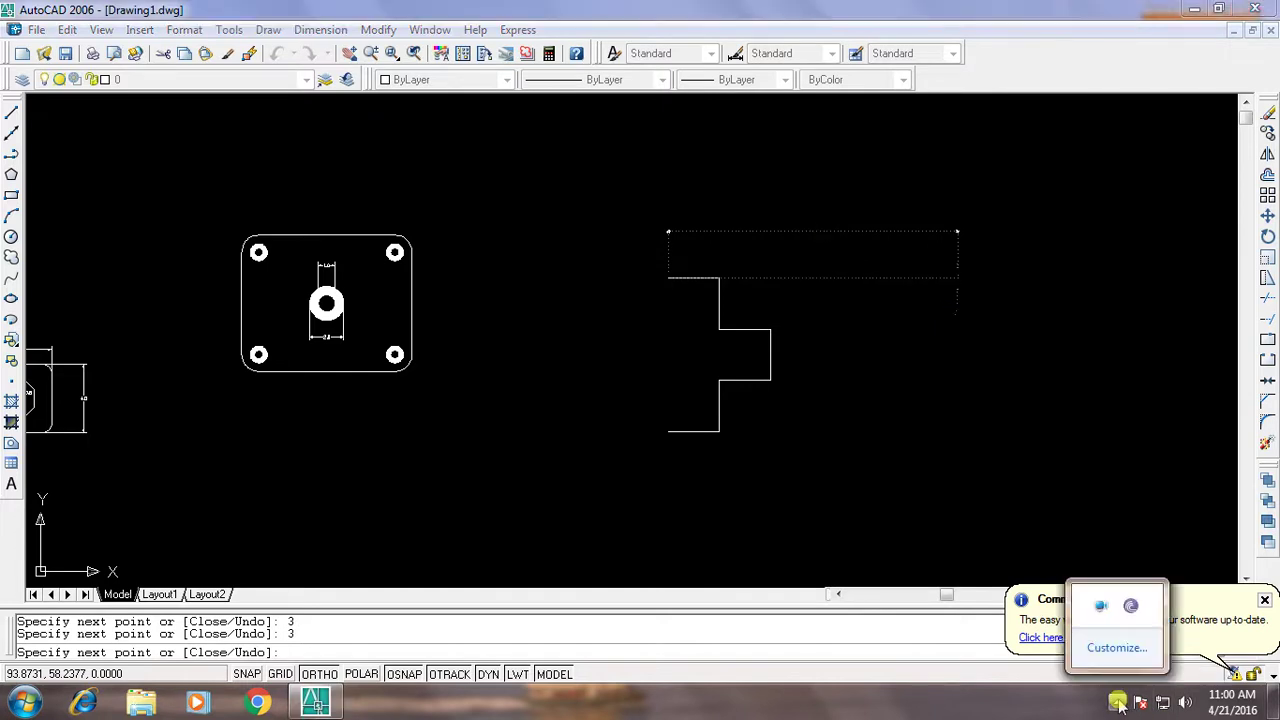
{"action": "left_click", "coordinate": [657, 290]}
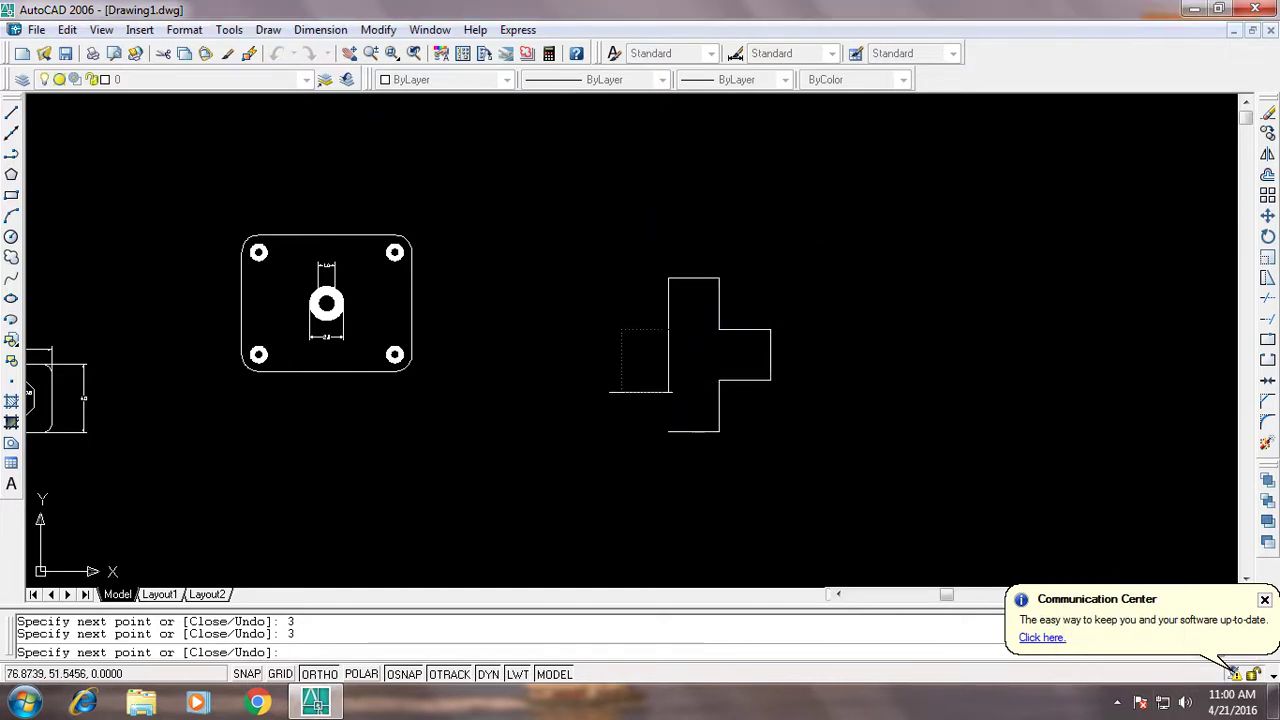
{"action": "type", "text": "3"}
{"action": "key", "text": "Return"}
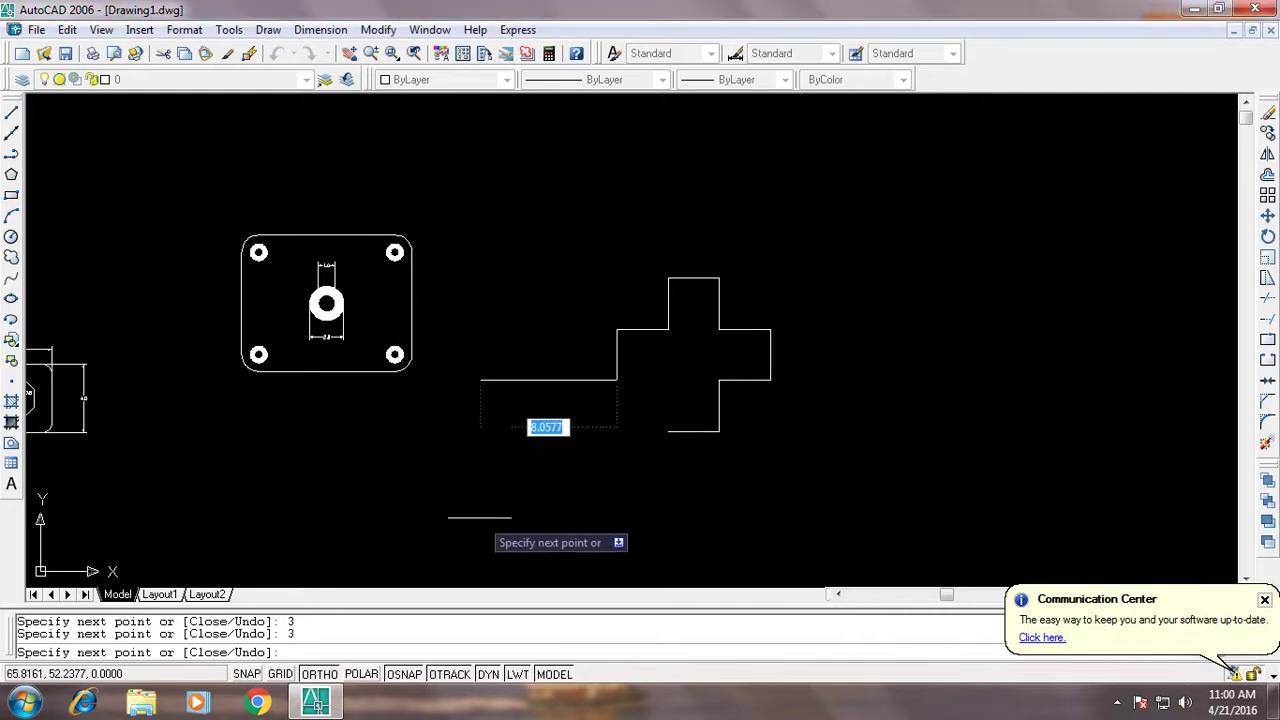
{"action": "type", "text": "3"}
{"action": "key", "text": "Return"}
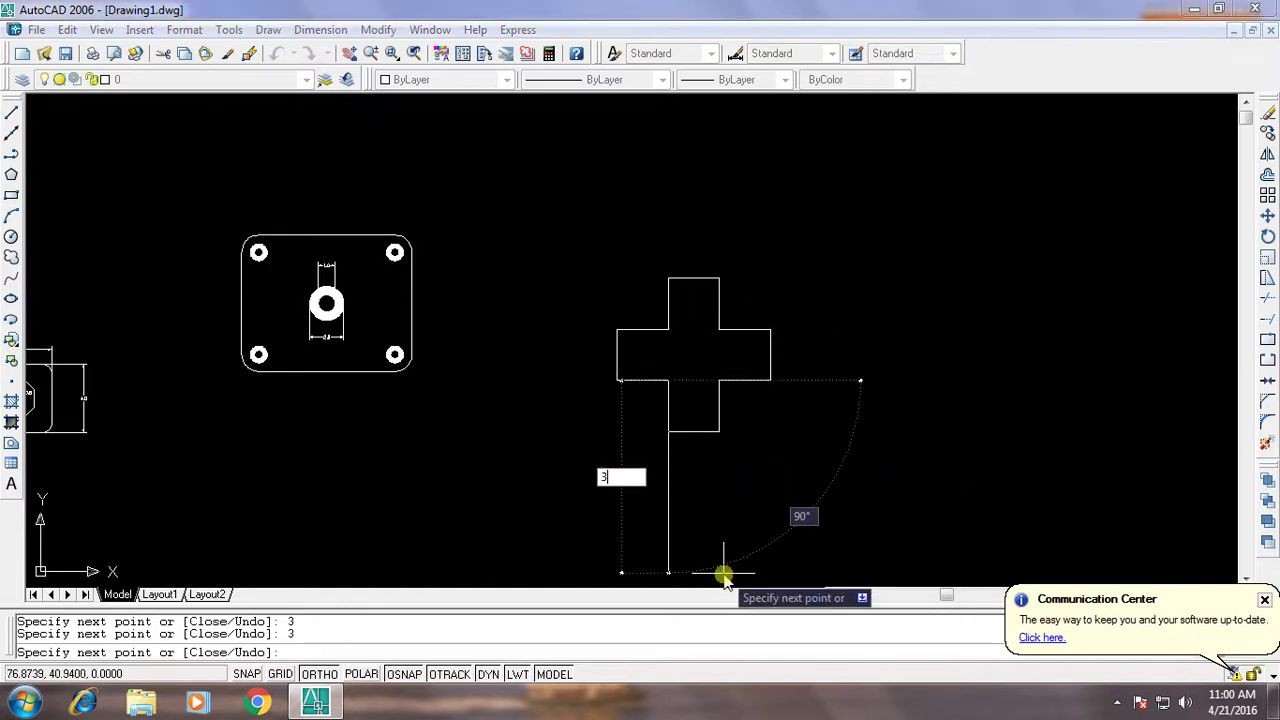
{"action": "key", "text": "Escape"}
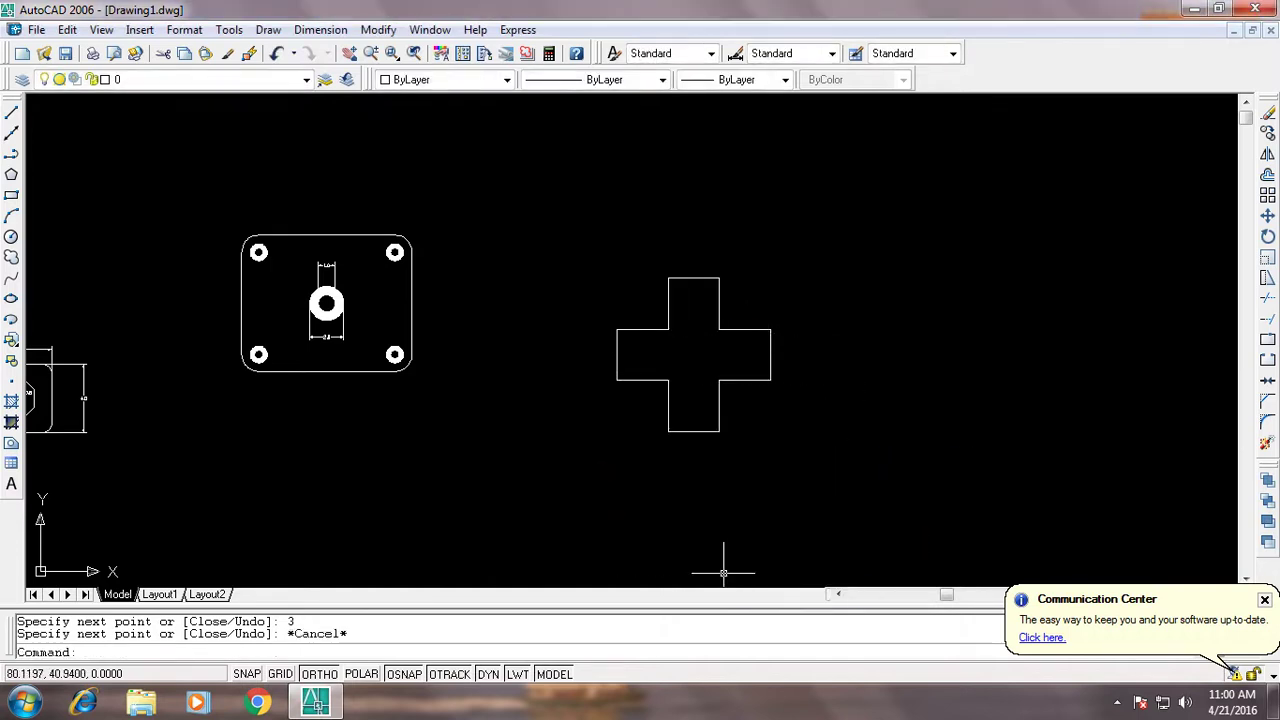
{"action": "scroll", "coordinate": [723, 497], "scroll_direction": "up", "scroll_amount": 2}
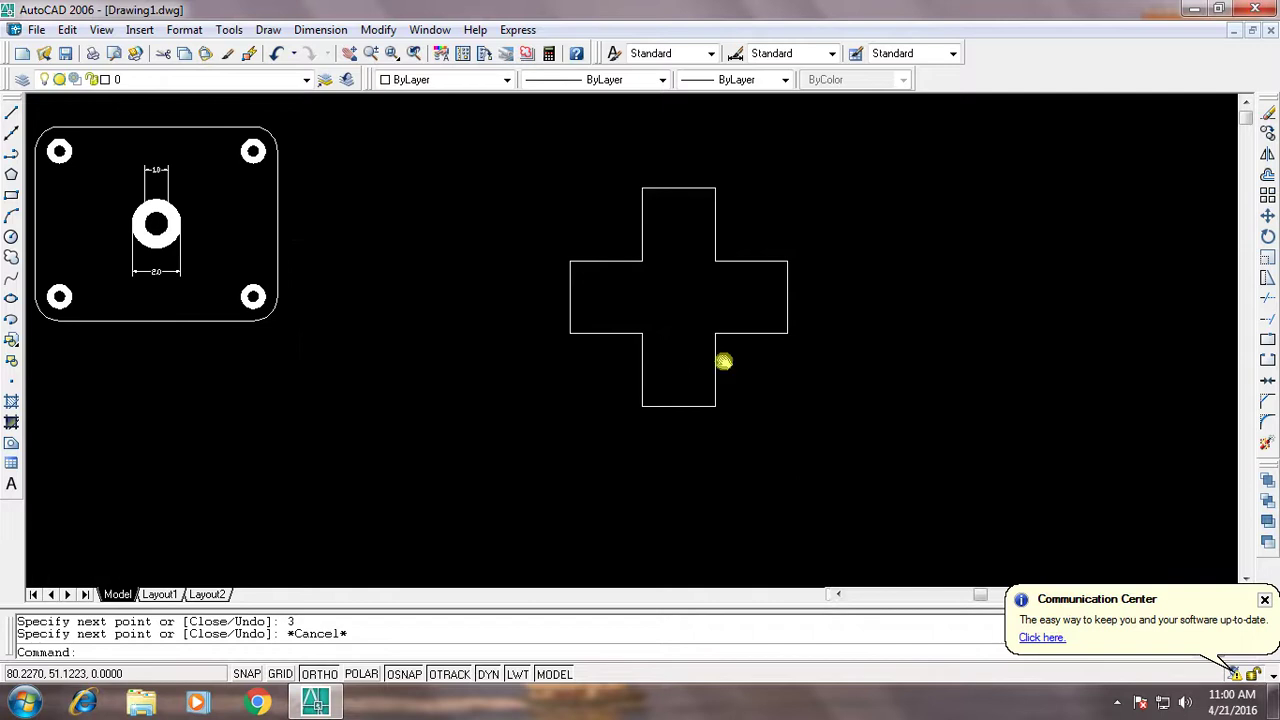
{"action": "middle_click_drag", "start_coordinate": [723, 362], "coordinate": [710, 410]}
Draw radius 2.5 circles centred on the right and top arm ends
{"action": "type", "text": "c"}
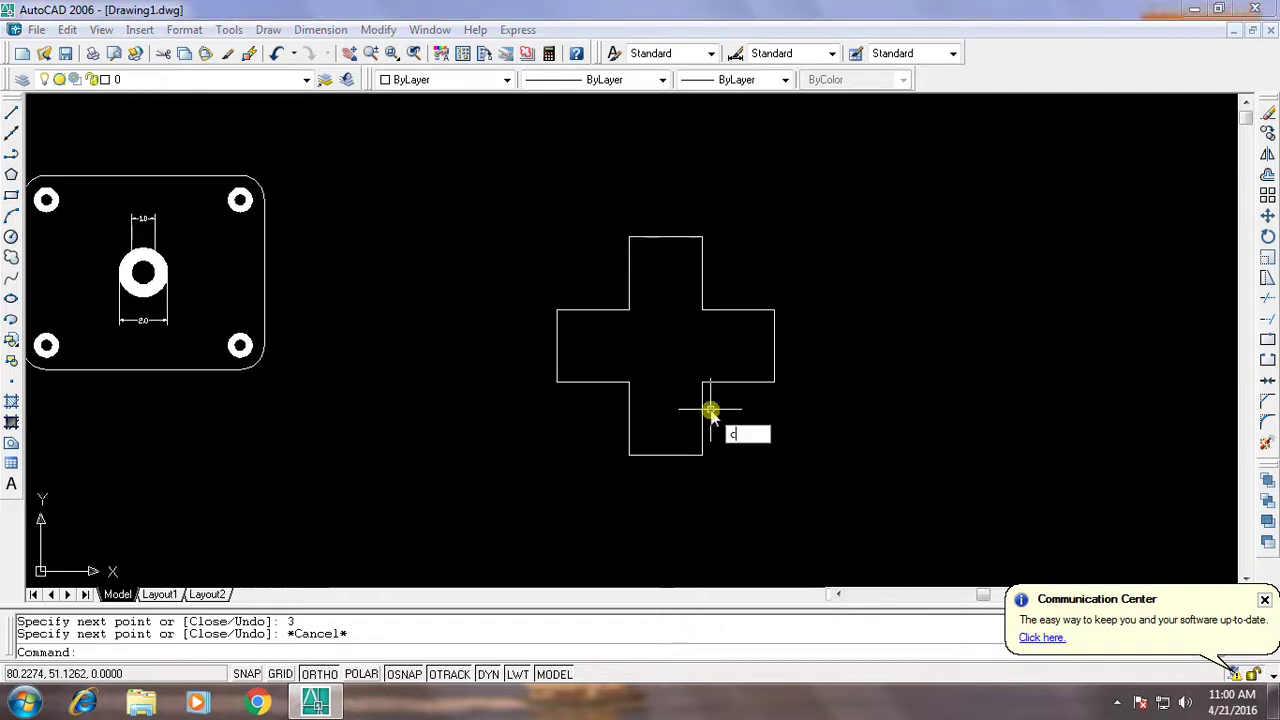
{"action": "key", "text": "Return"}
{"action": "left_click", "coordinate": [775, 346]}
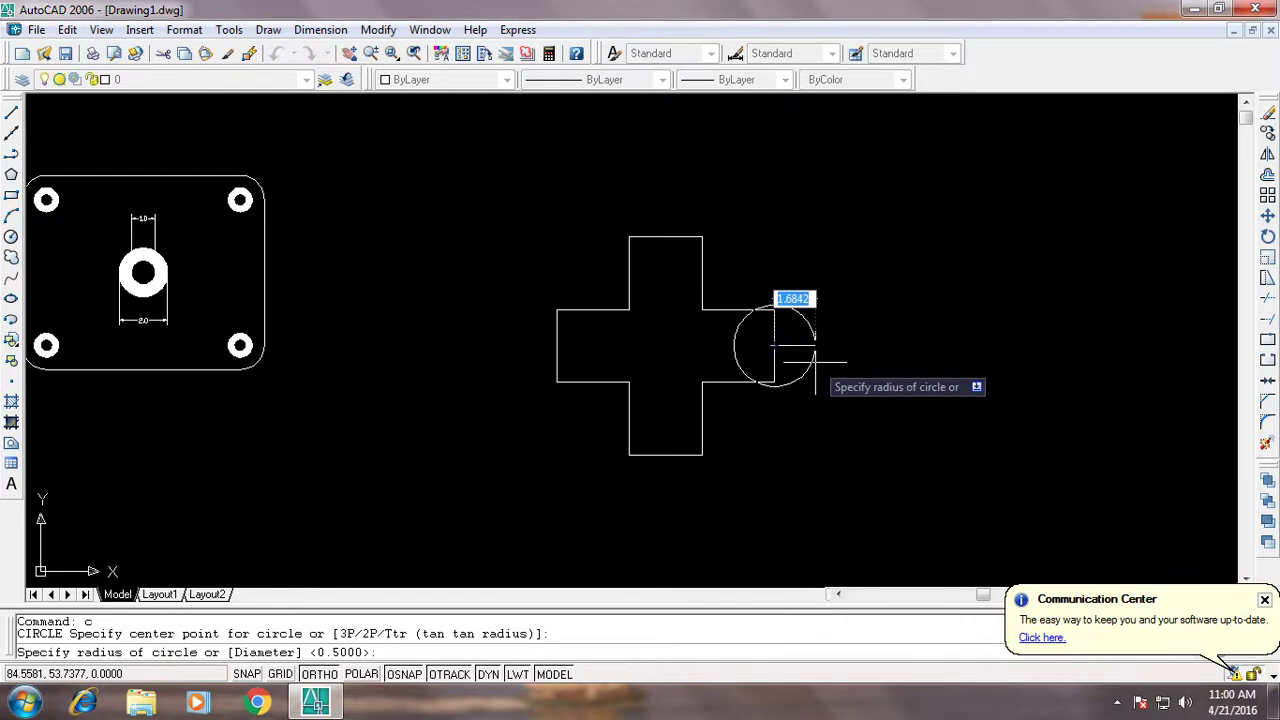
{"action": "type", "text": "2.5"}
{"action": "key", "text": "Return"}
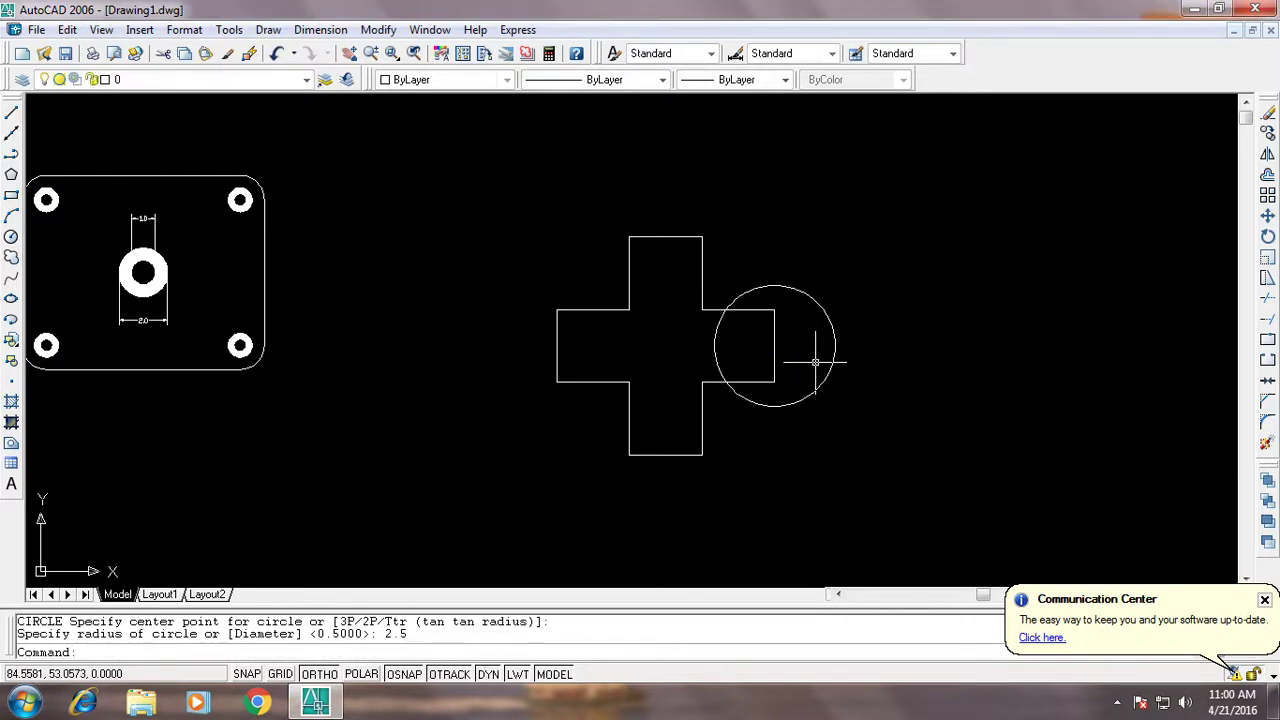
{"action": "type", "text": "c"}
{"action": "key", "text": "Return"}
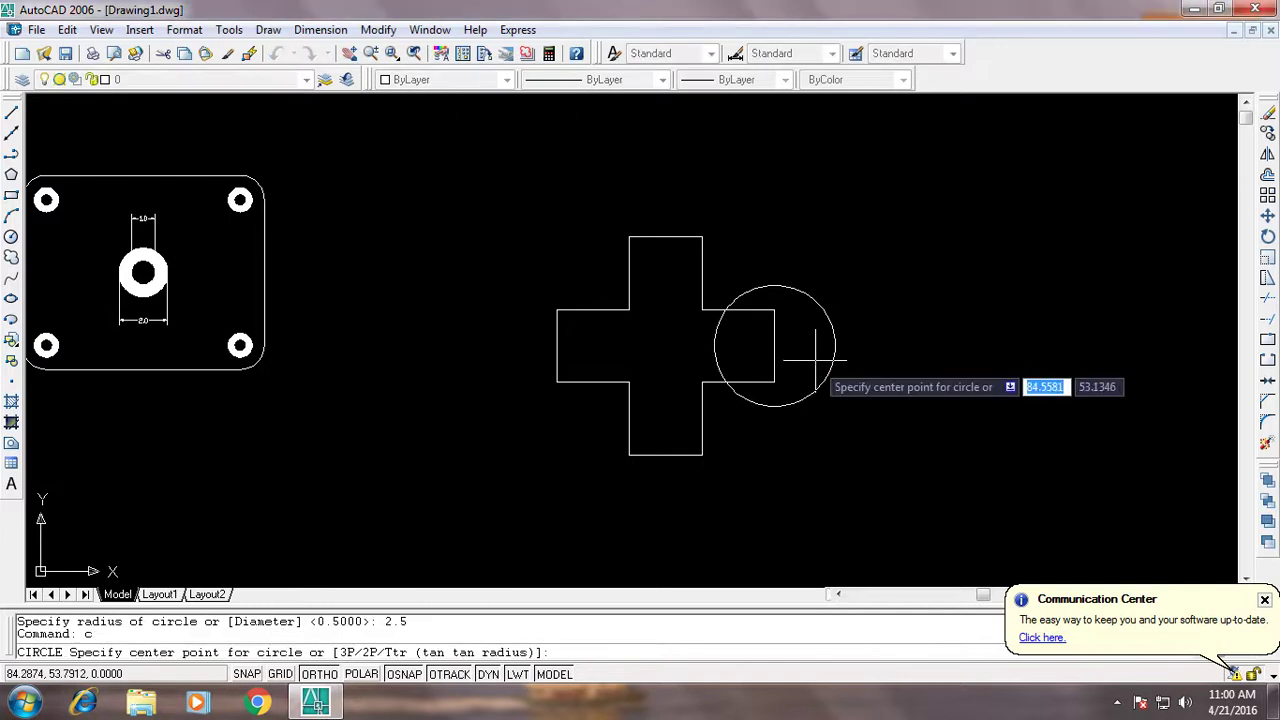
{"action": "left_click", "coordinate": [665, 238]}
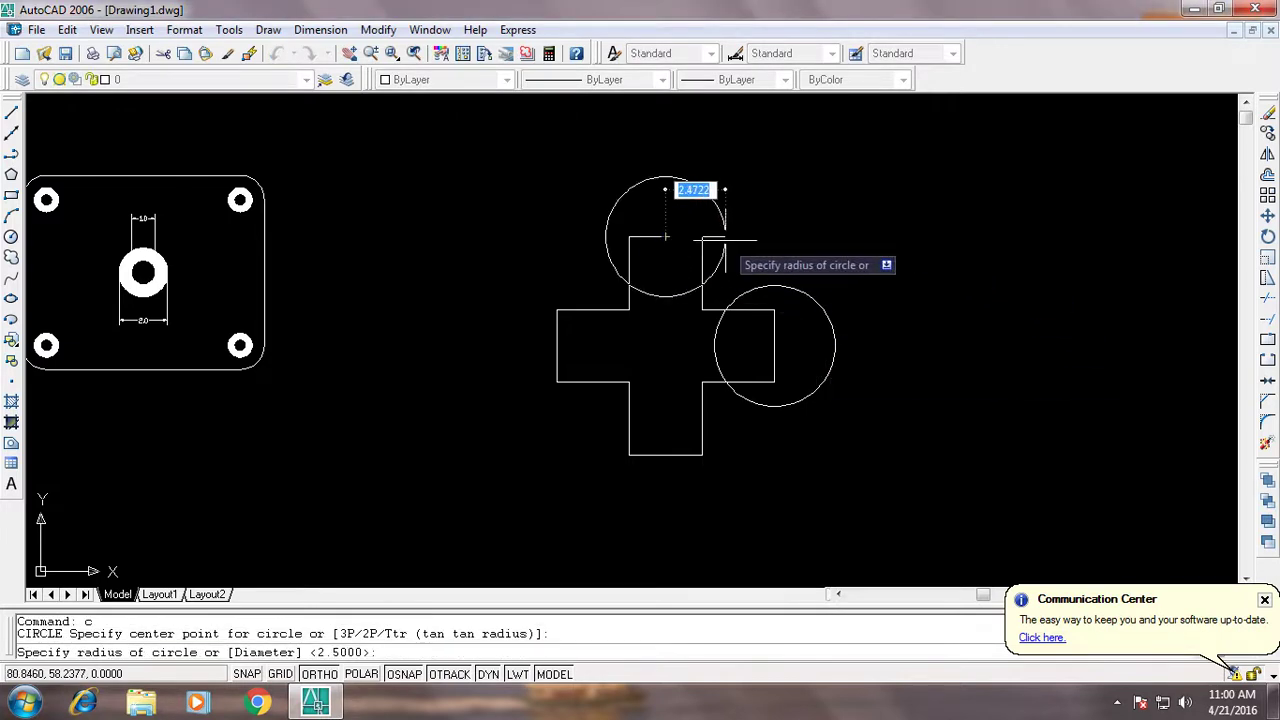
{"action": "type", "text": "2.5"}
{"action": "key", "text": "Return"}
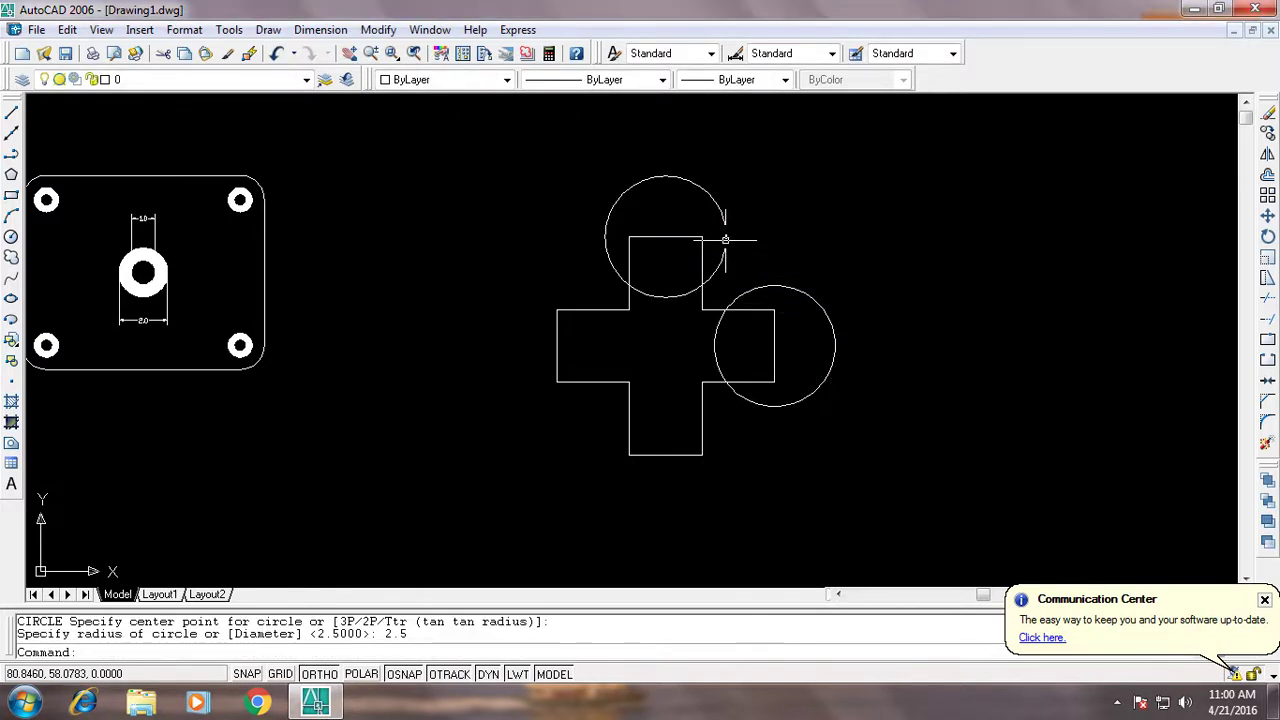
Draw radius 2.5 circles centred on the left and bottom arm ends
{"action": "type", "text": "c"}
{"action": "key", "text": "Return"}
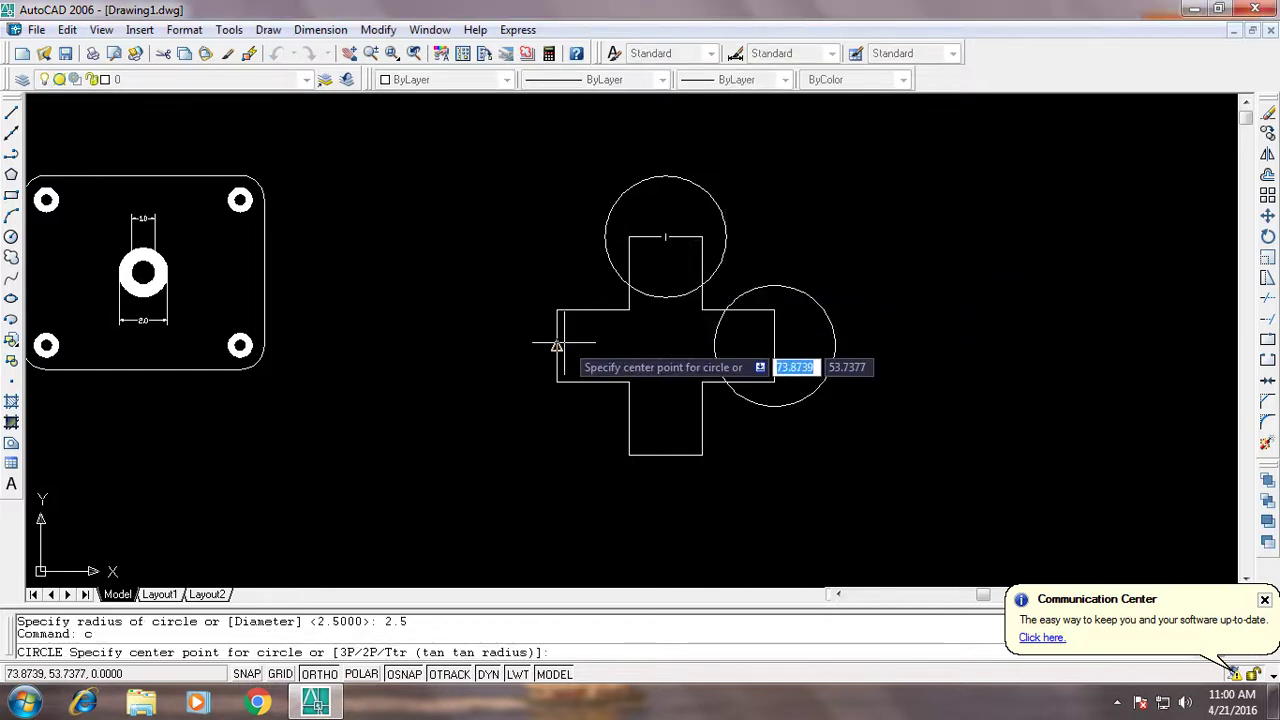
{"action": "left_click", "coordinate": [557, 345]}
{"action": "type", "text": "2.5"}
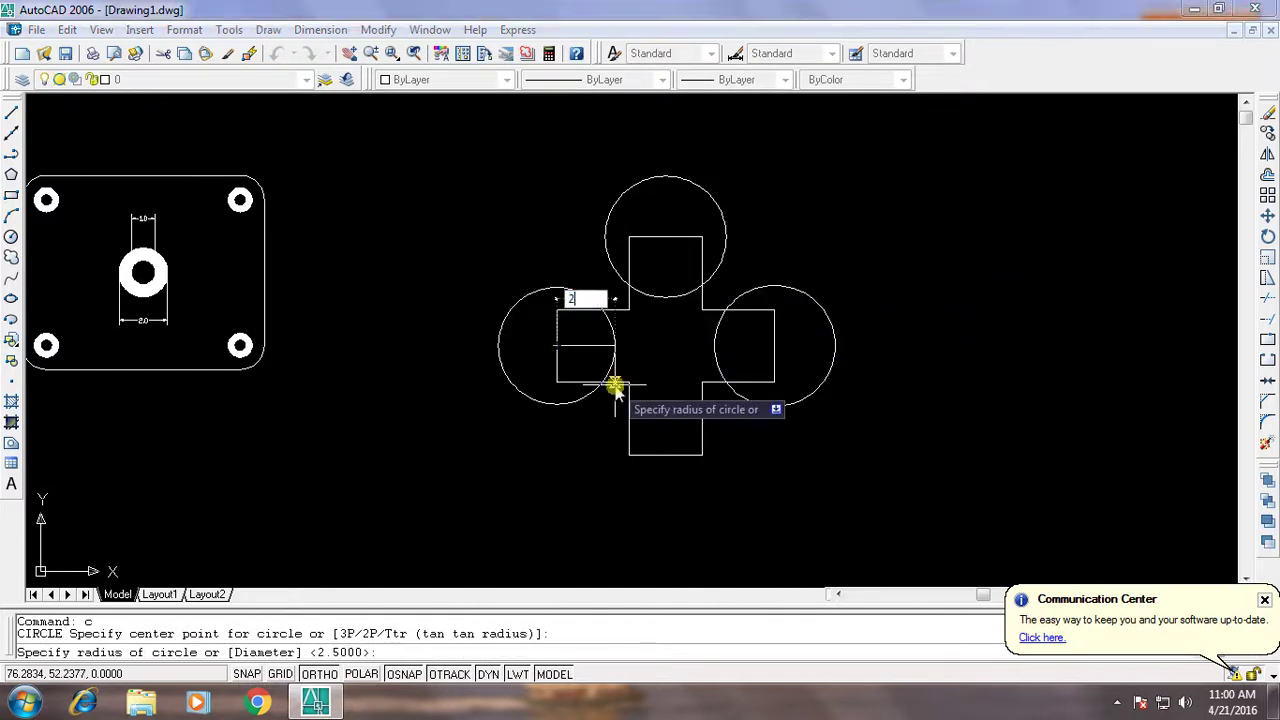
{"action": "key", "text": "Return"}
{"action": "type", "text": "c"}
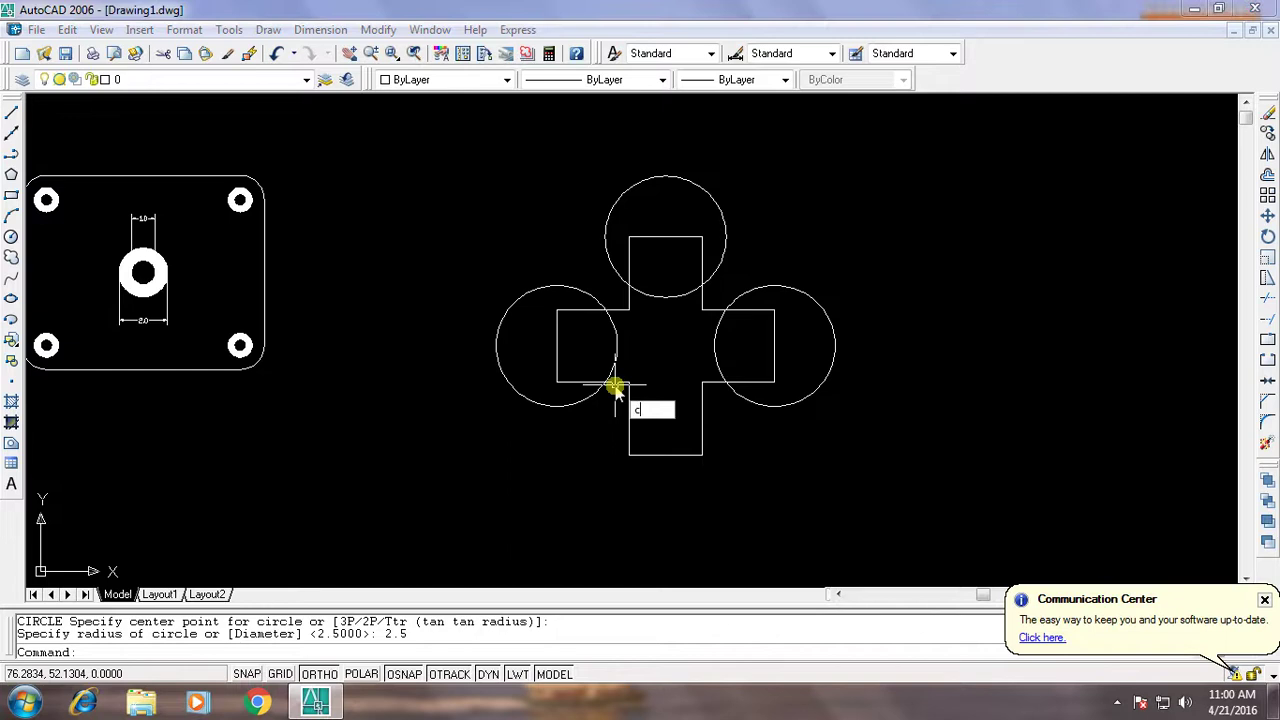
{"action": "key", "text": "Return"}
{"action": "left_click", "coordinate": [665, 455]}
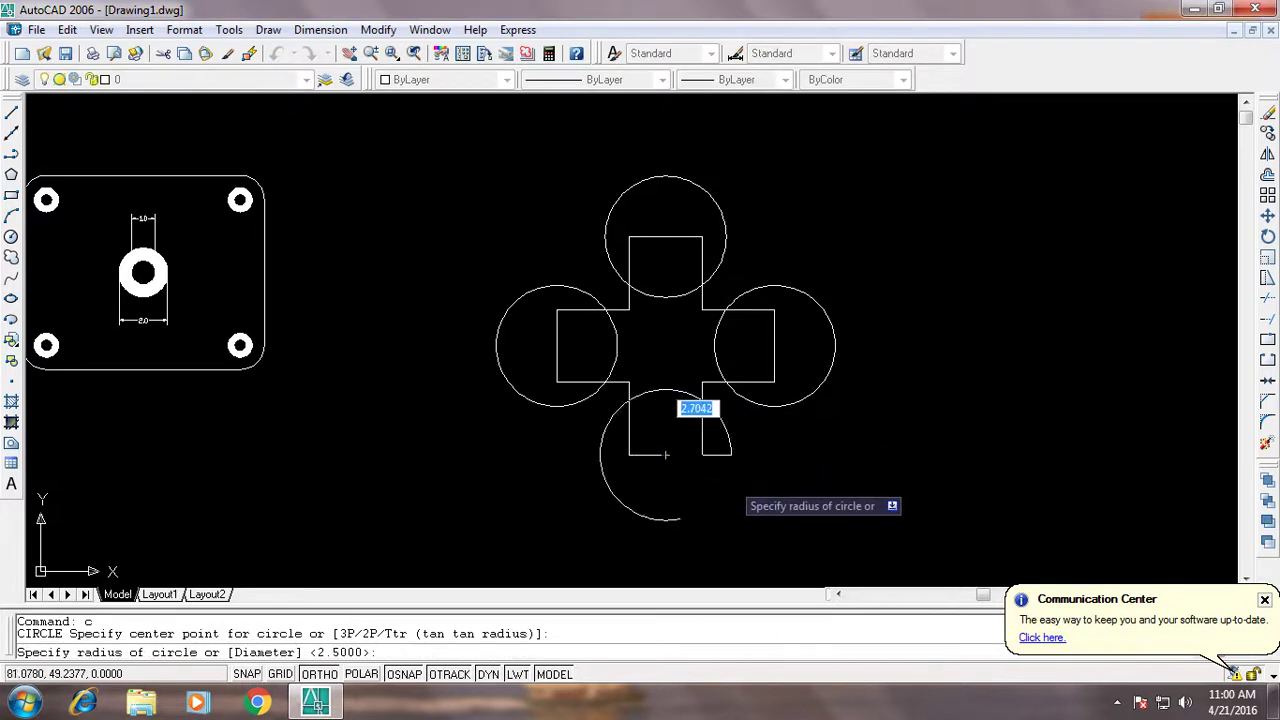
{"action": "type", "text": "2.5"}
{"action": "key", "text": "Return"}
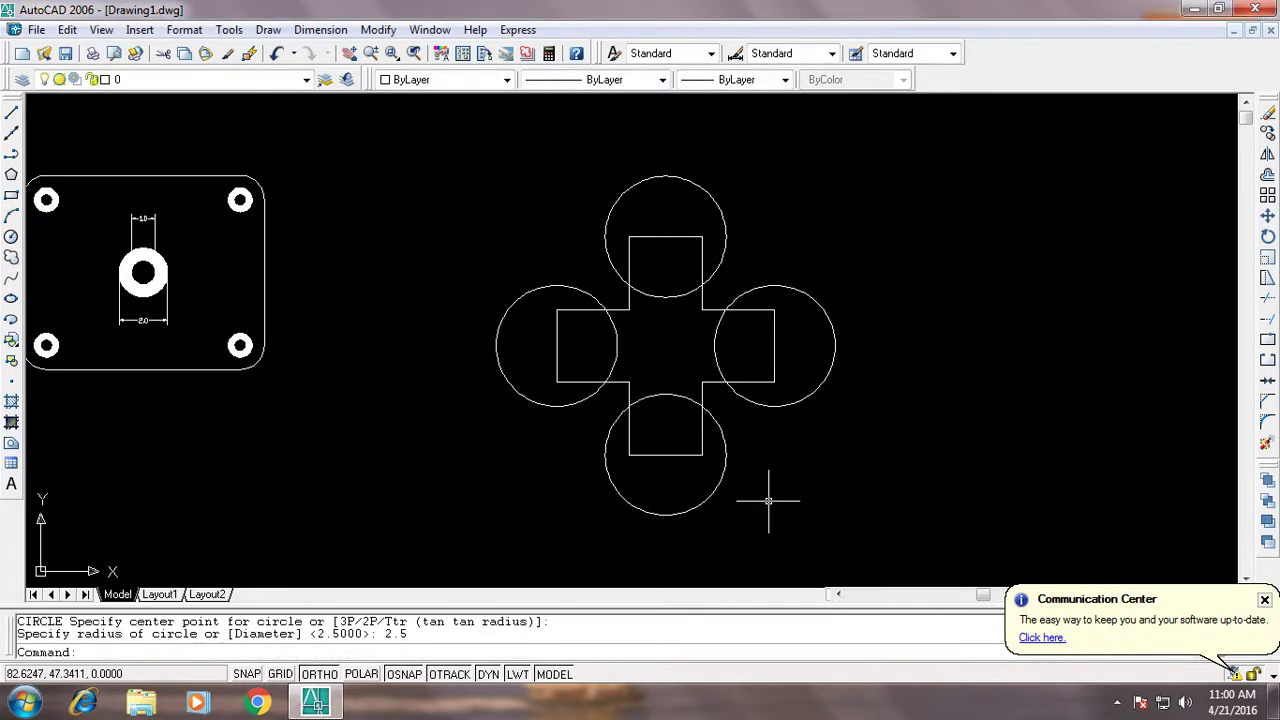
Erase the end lines of the right, top, left and bottom arms inside the circles
{"action": "type", "text": "tr"}
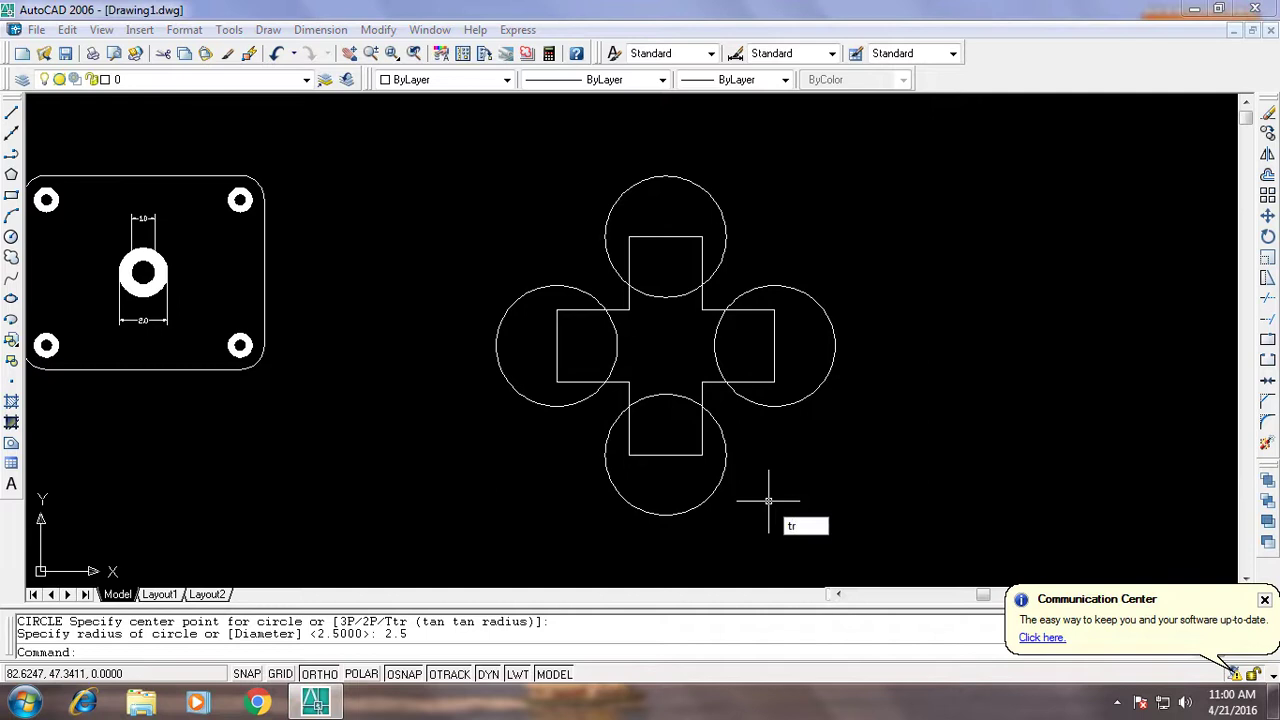
{"action": "key", "text": "Return"}
{"action": "key", "text": "Return"}
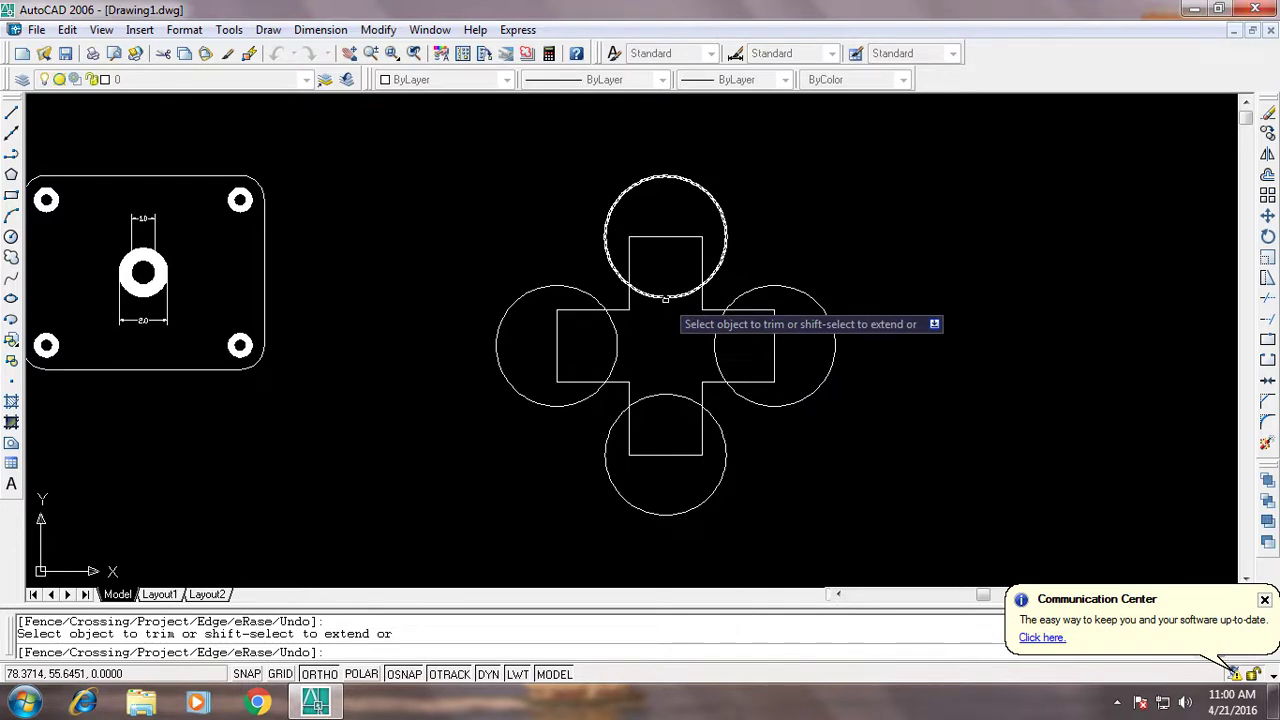
{"action": "key", "text": "Escape"}
{"action": "key", "text": "Escape"}
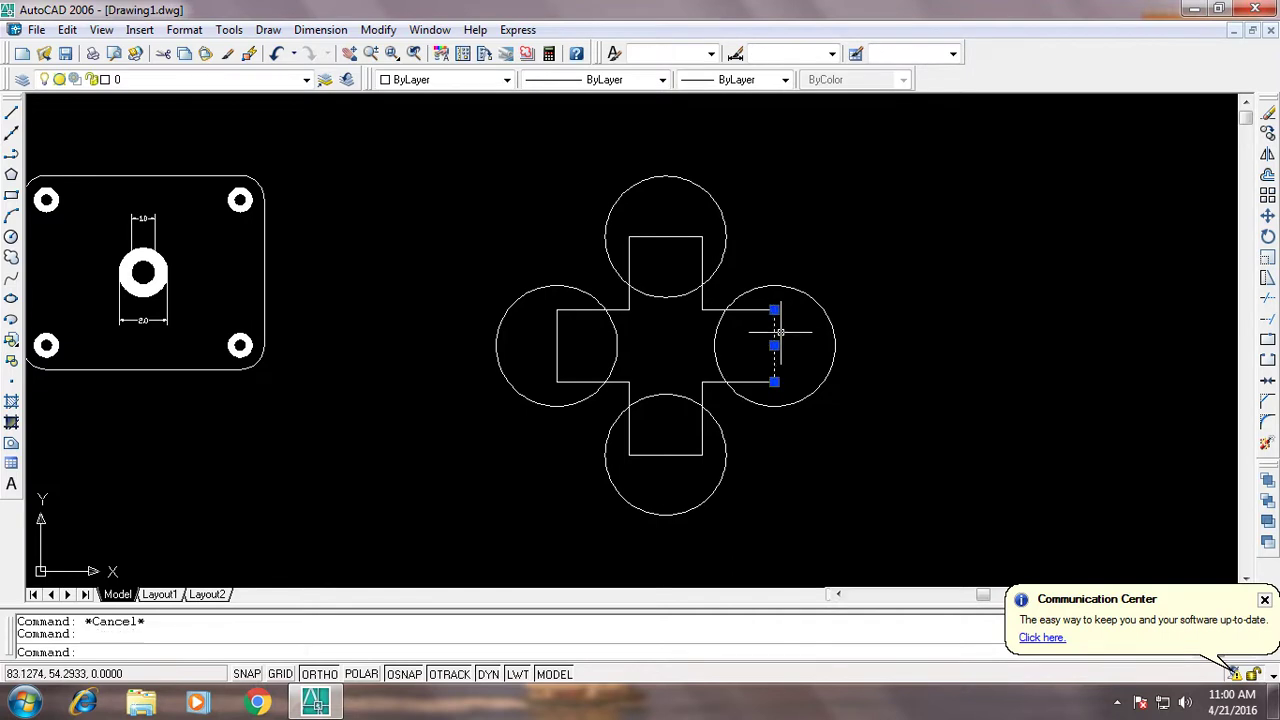
{"action": "key", "text": "Delete"}
{"action": "left_click", "coordinate": [668, 235]}
{"action": "key", "text": "Delete"}
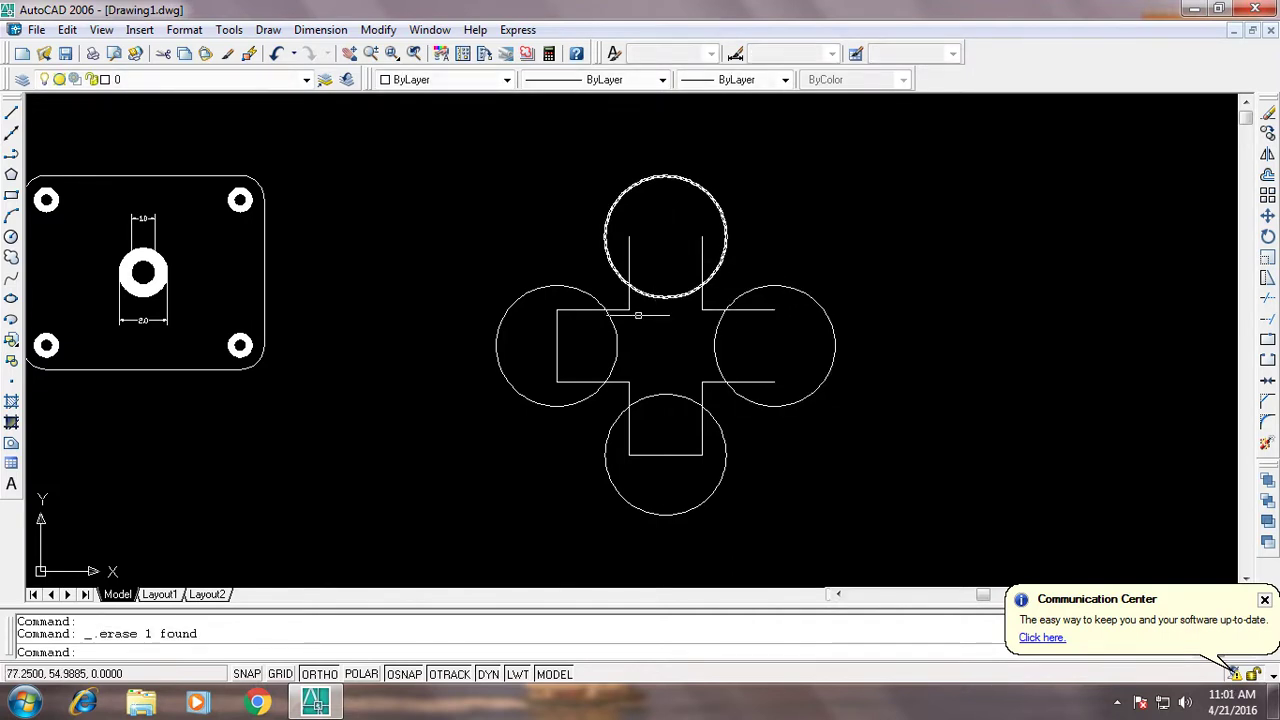
{"action": "left_click", "coordinate": [560, 342]}
{"action": "key", "text": "Delete"}
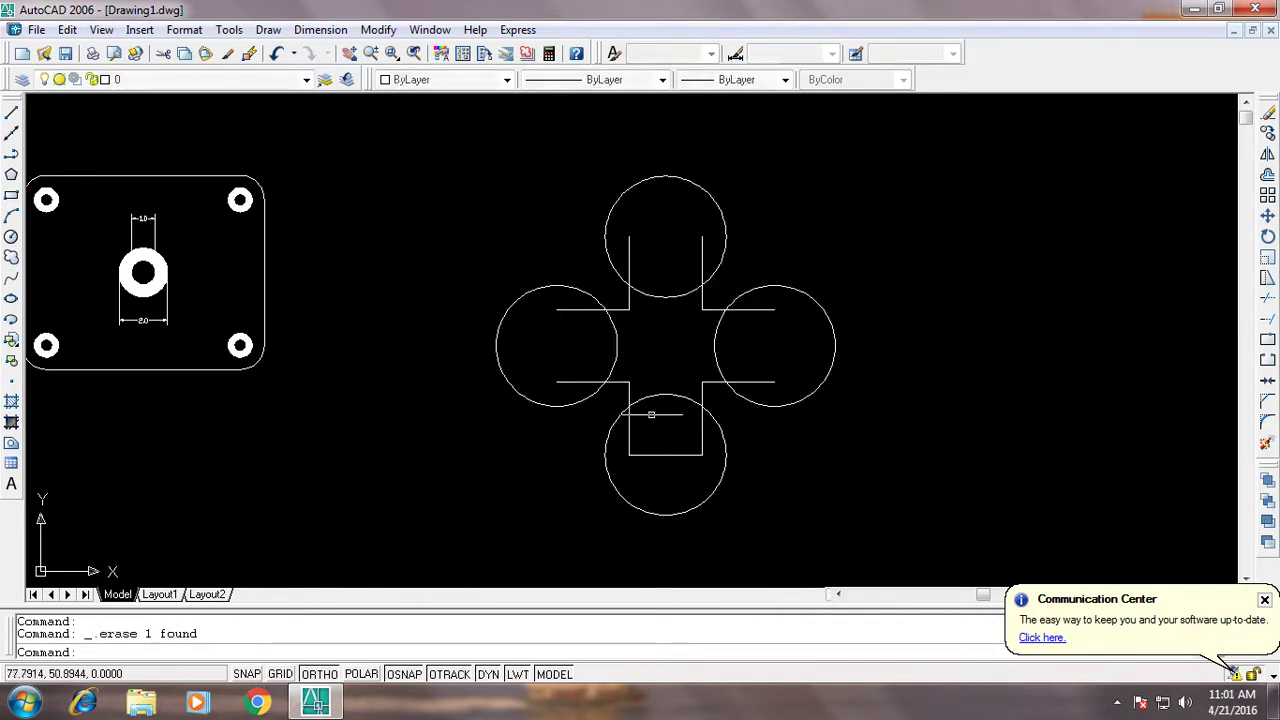
{"action": "left_click", "coordinate": [665, 455]}
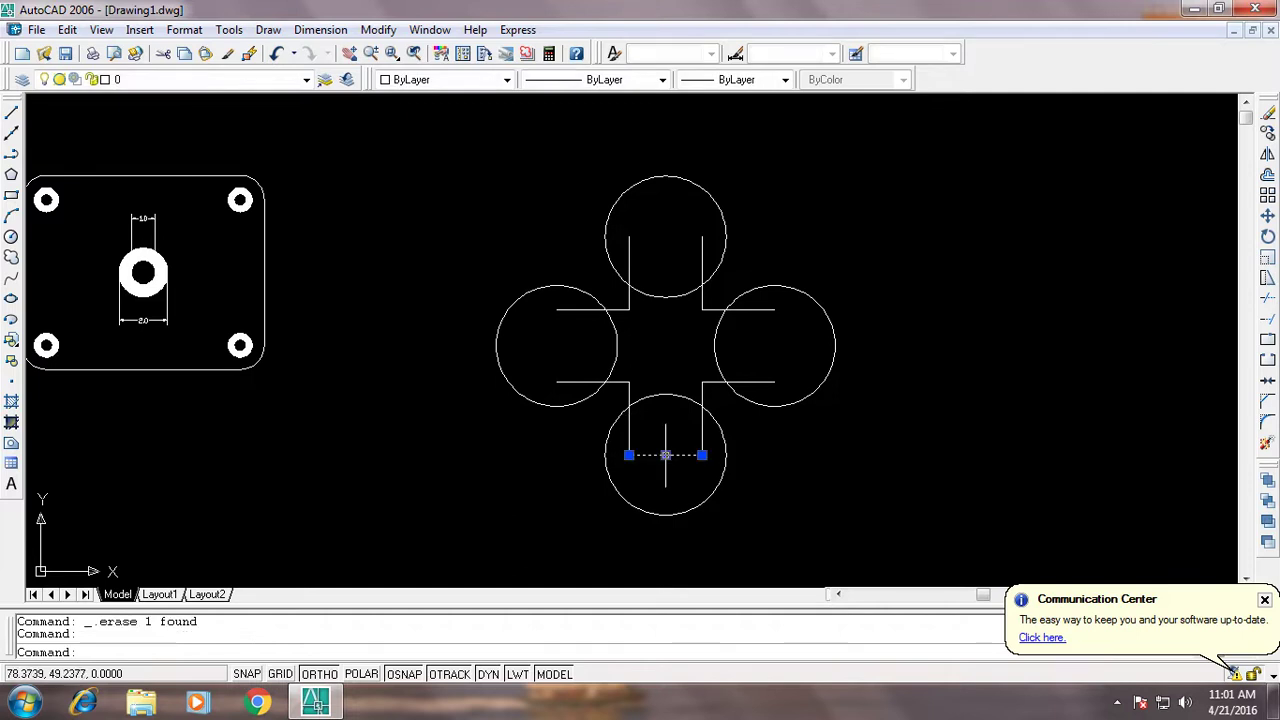
{"action": "key", "text": "Delete"}
Draw chord lines across the right and top circles at the arm ends
{"action": "type", "text": "l"}
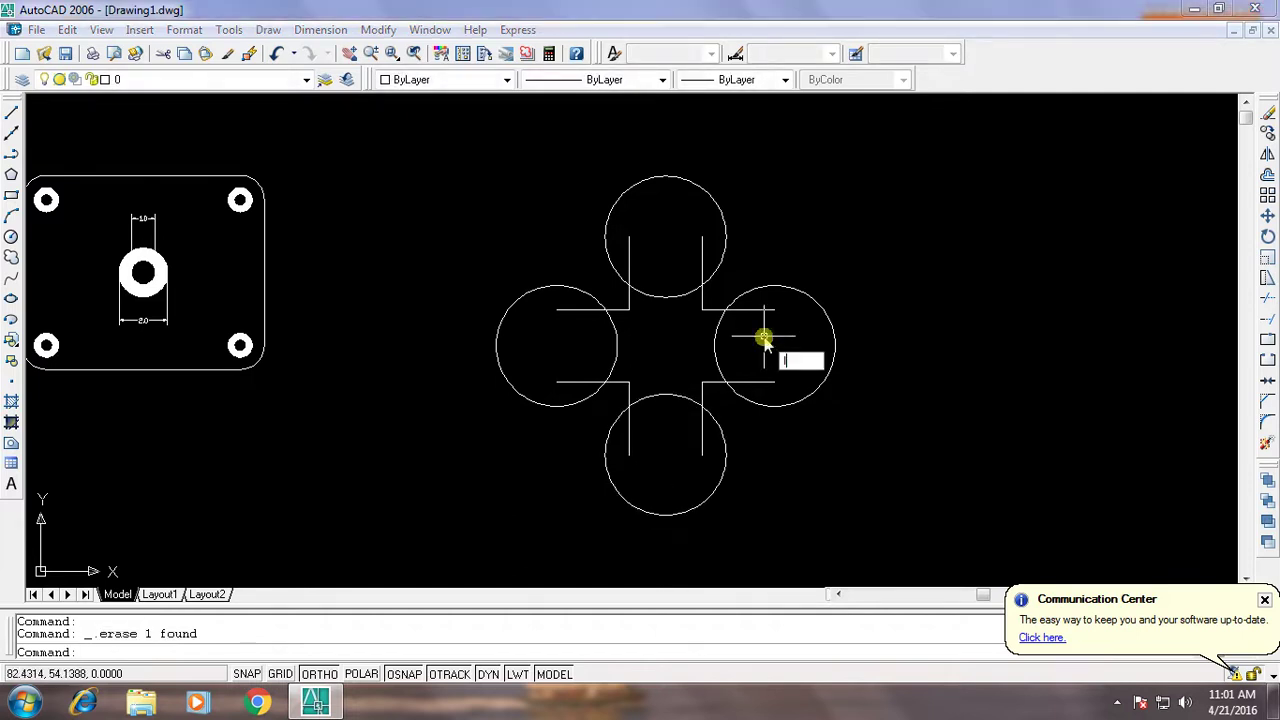
{"action": "key", "text": "Return"}
{"action": "left_click", "coordinate": [772, 298]}
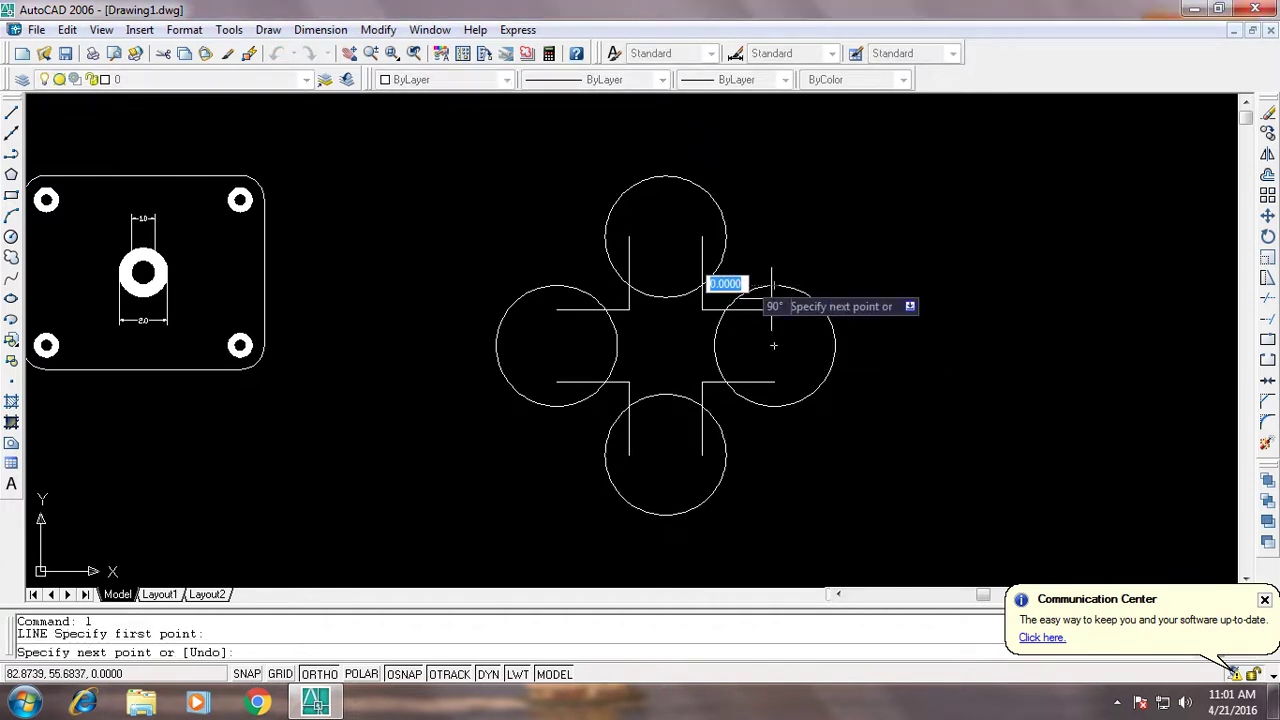
{"action": "left_click", "coordinate": [773, 404]}
{"action": "key", "text": "Escape"}
{"action": "right_click", "coordinate": [920, 296]}
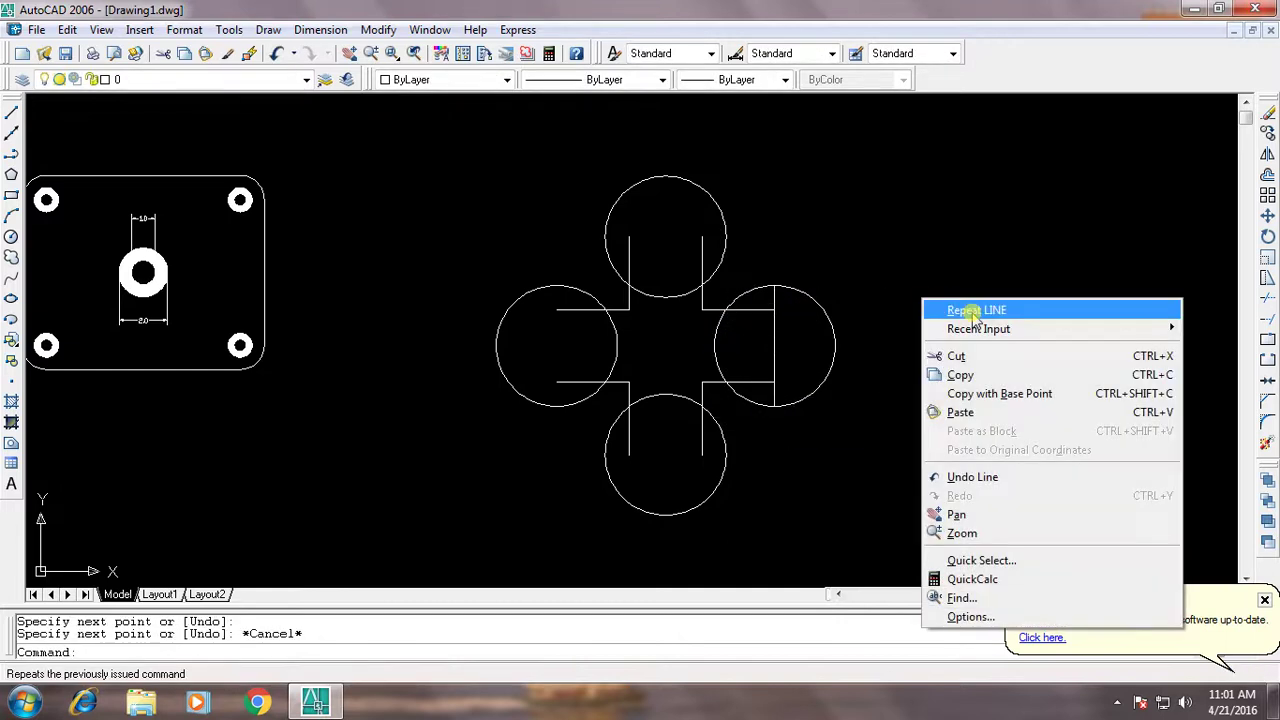
{"action": "left_click", "coordinate": [945, 305]}
{"action": "left_click", "coordinate": [726, 237]}
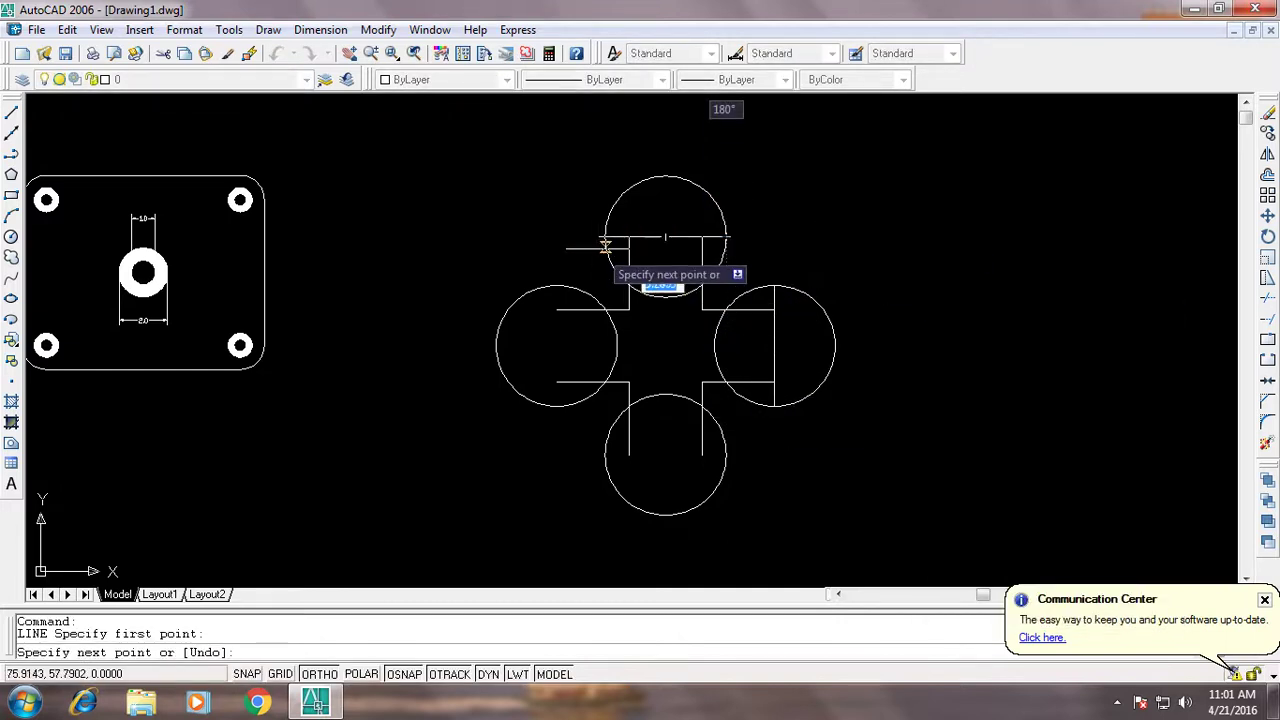
{"action": "key", "text": "Escape"}
Draw chord lines across the left and bottom circles at the arm ends
{"action": "right_click", "coordinate": [827, 228]}
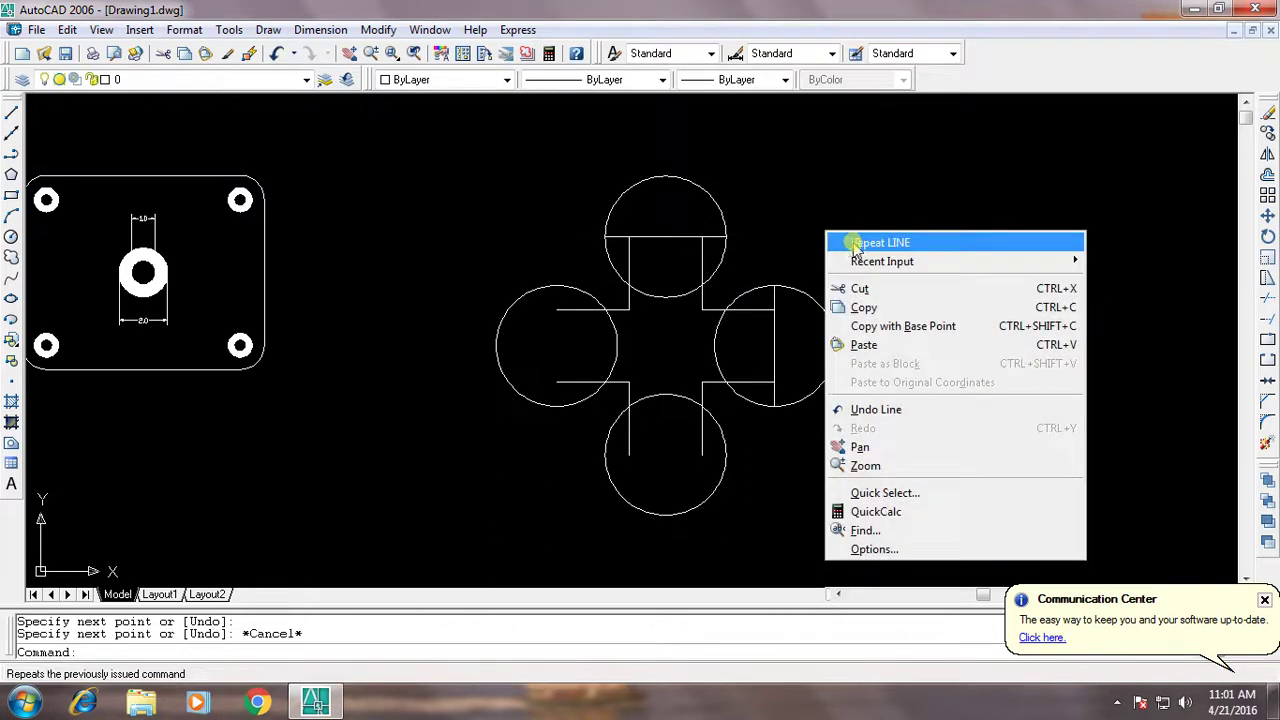
{"action": "left_click", "coordinate": [849, 240]}
{"action": "left_click", "coordinate": [556, 286]}
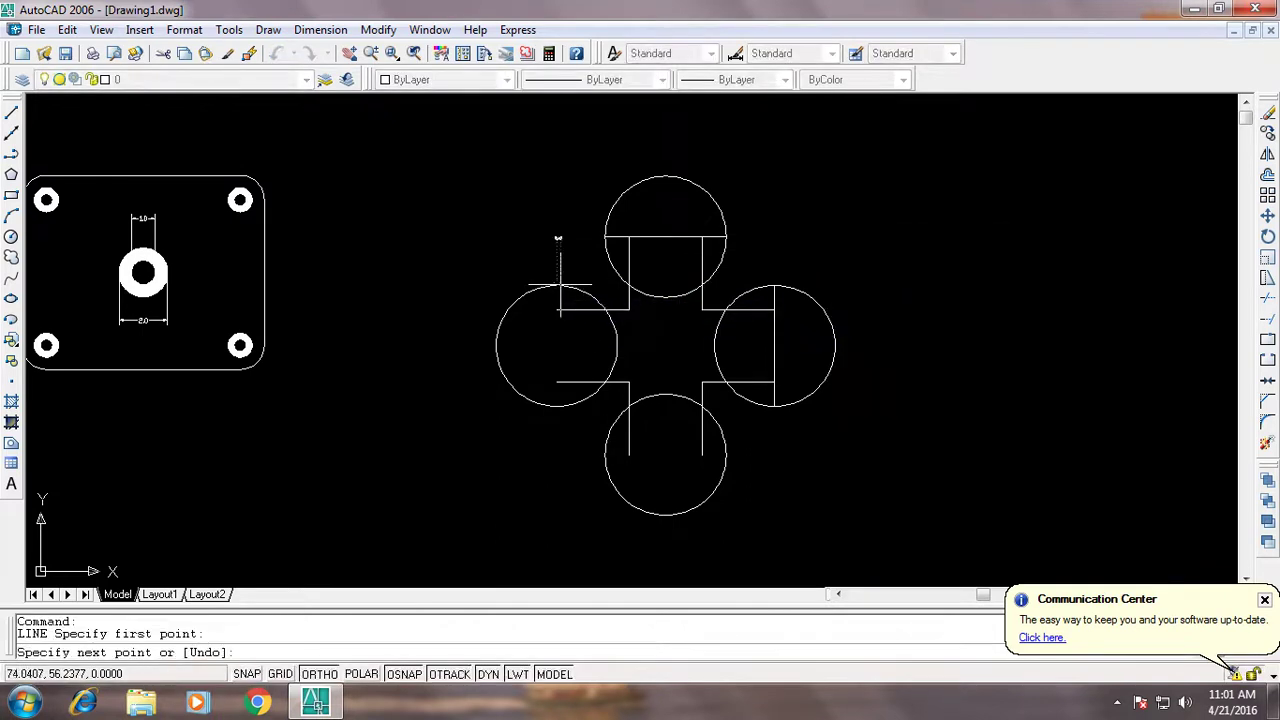
{"action": "left_click", "coordinate": [557, 406]}
{"action": "key", "text": "Escape"}
{"action": "right_click", "coordinate": [960, 341]}
{"action": "left_click", "coordinate": [1015, 346]}
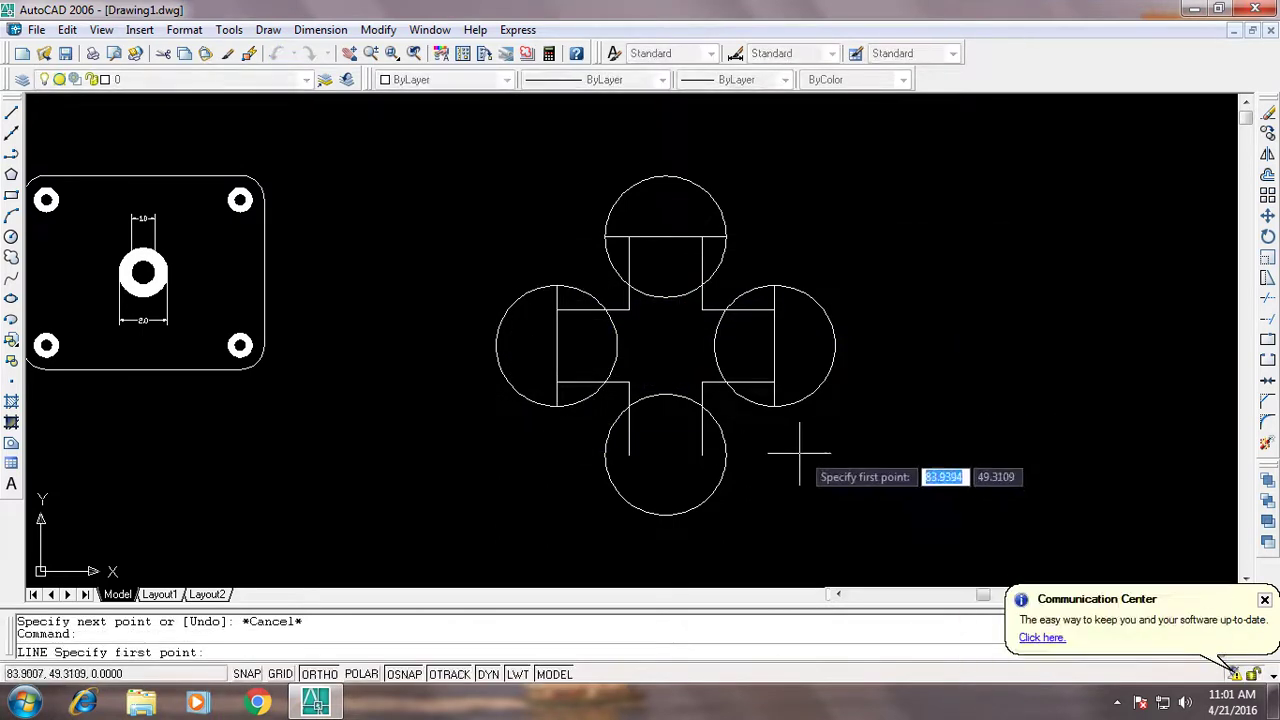
{"action": "left_click", "coordinate": [722, 455]}
{"action": "left_click", "coordinate": [605, 455]}
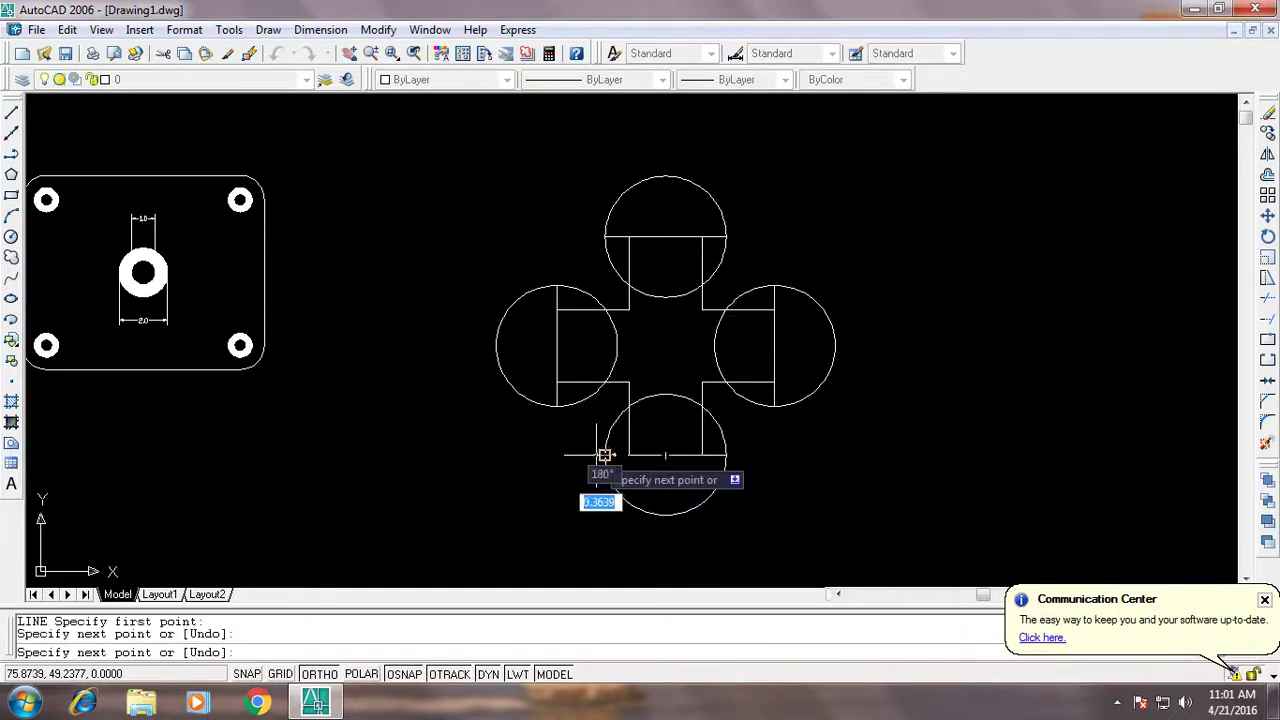
{"action": "key", "text": "Escape"}
Trim the inner arcs and chord middles of the right and top circles
{"action": "type", "text": "t"}
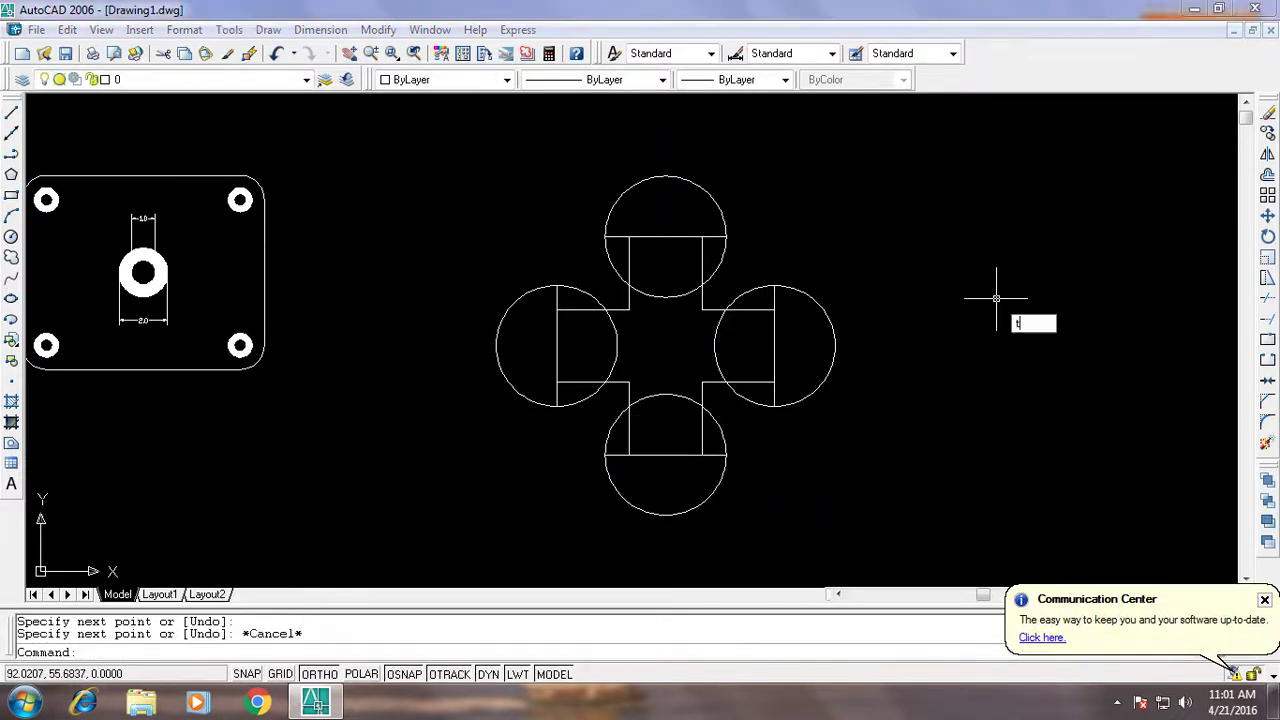
{"action": "key", "text": "Return"}
{"action": "key", "text": "Return"}
{"action": "left_click", "coordinate": [755, 288]}
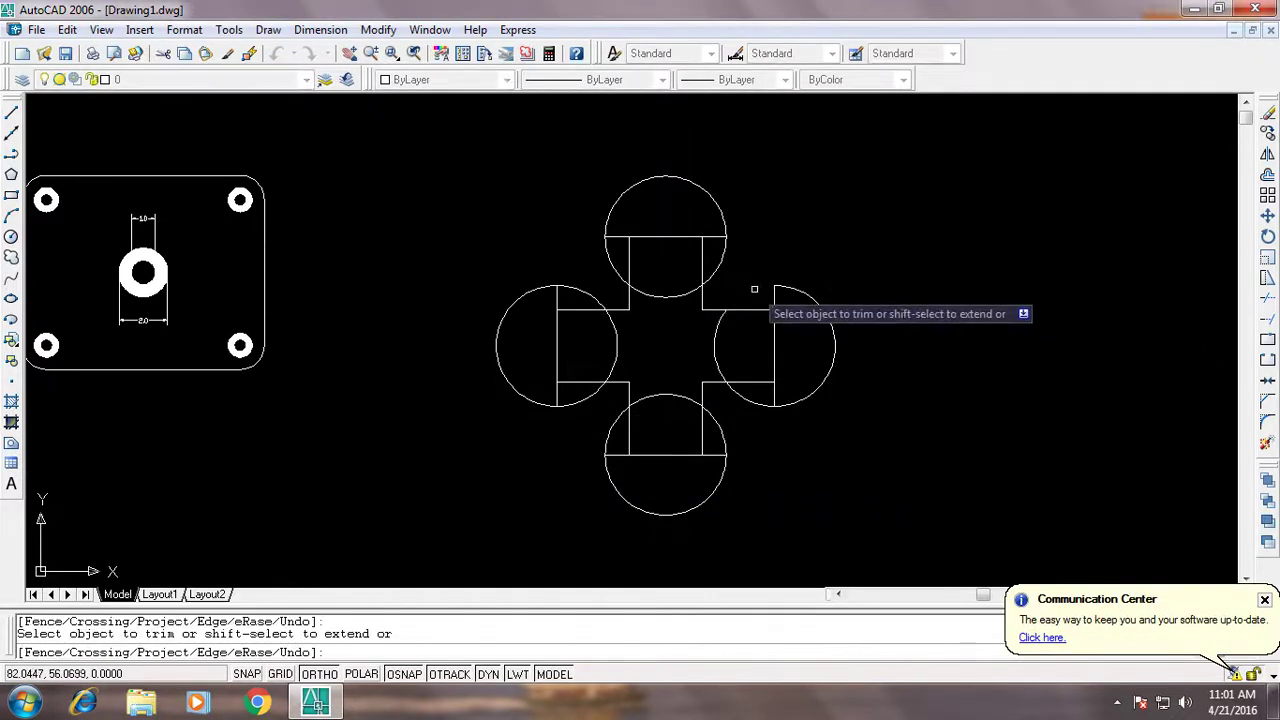
{"action": "left_click", "coordinate": [740, 401]}
{"action": "left_click", "coordinate": [777, 337]}
{"action": "left_click", "coordinate": [690, 237]}
{"action": "left_click", "coordinate": [713, 276]}
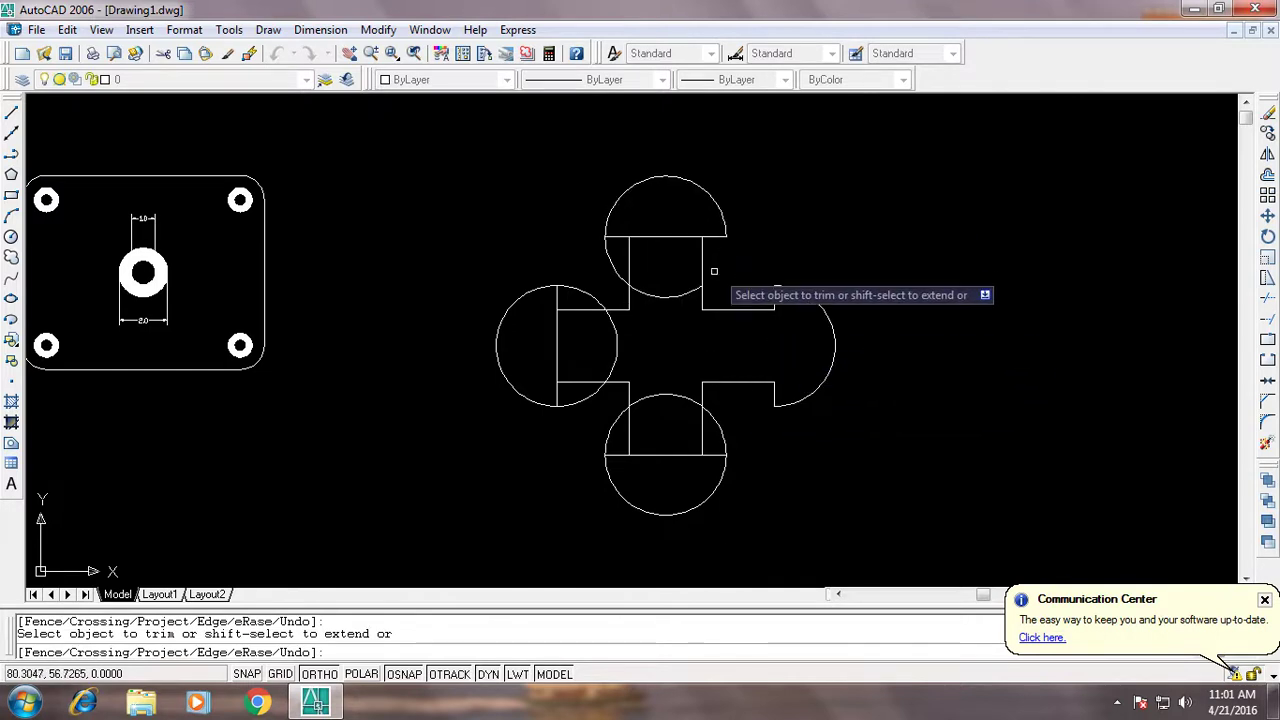
{"action": "left_click", "coordinate": [678, 292]}
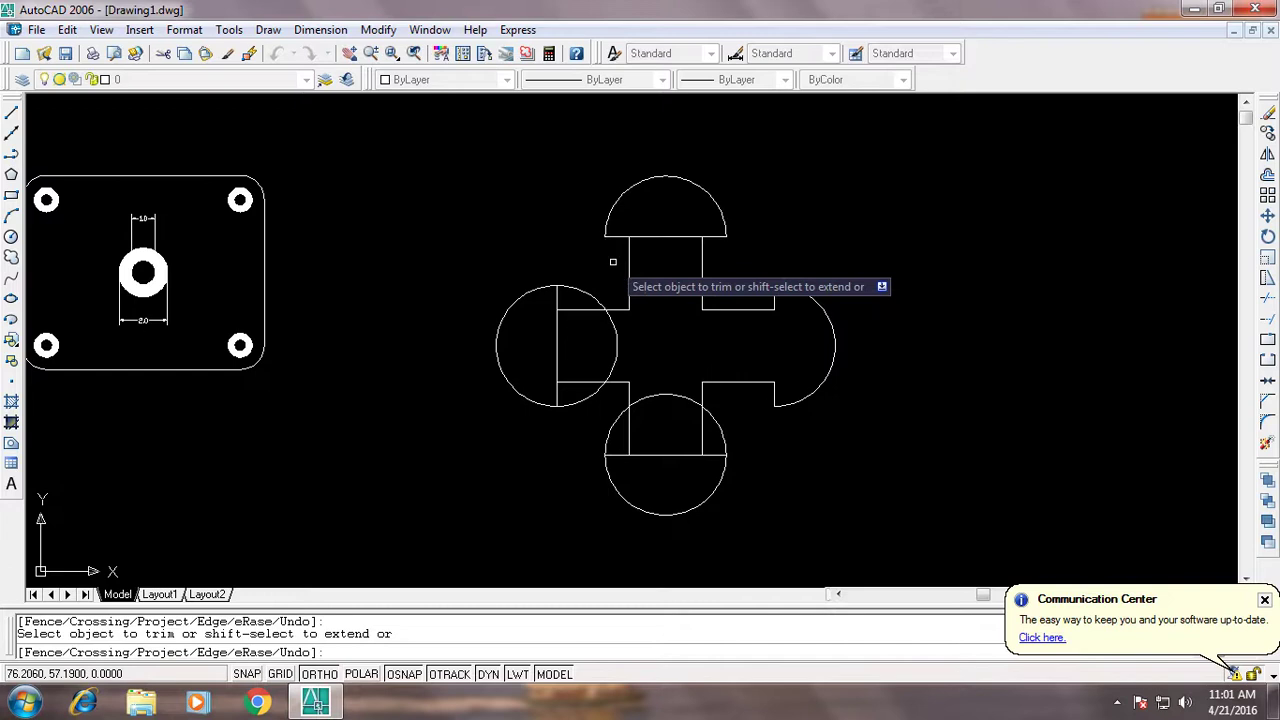
{"action": "left_click", "coordinate": [657, 236]}
Trim the inner arcs and chord middles of the left and bottom circles, then finish trimming
{"action": "left_click", "coordinate": [614, 338]}
{"action": "left_click", "coordinate": [598, 303]}
{"action": "left_click", "coordinate": [592, 392]}
{"action": "left_click", "coordinate": [557, 345]}
{"action": "left_click", "coordinate": [676, 394]}
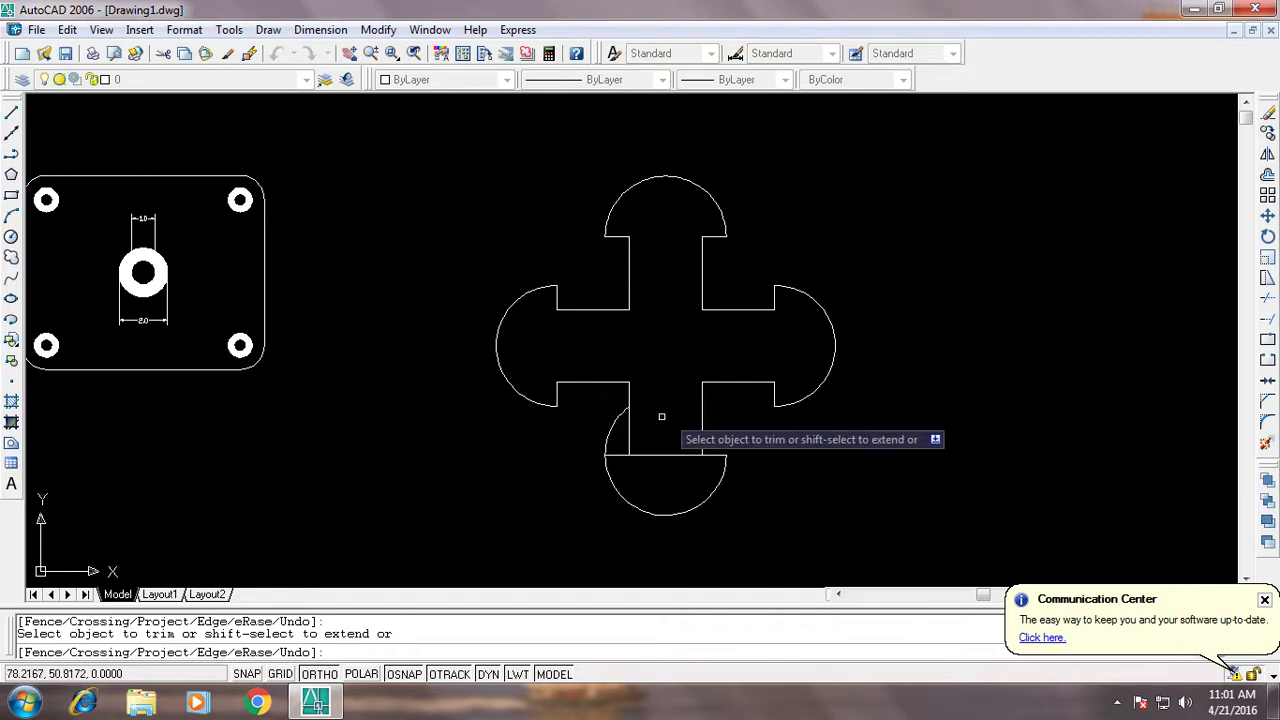
{"action": "left_click", "coordinate": [621, 414]}
{"action": "left_click", "coordinate": [667, 454]}
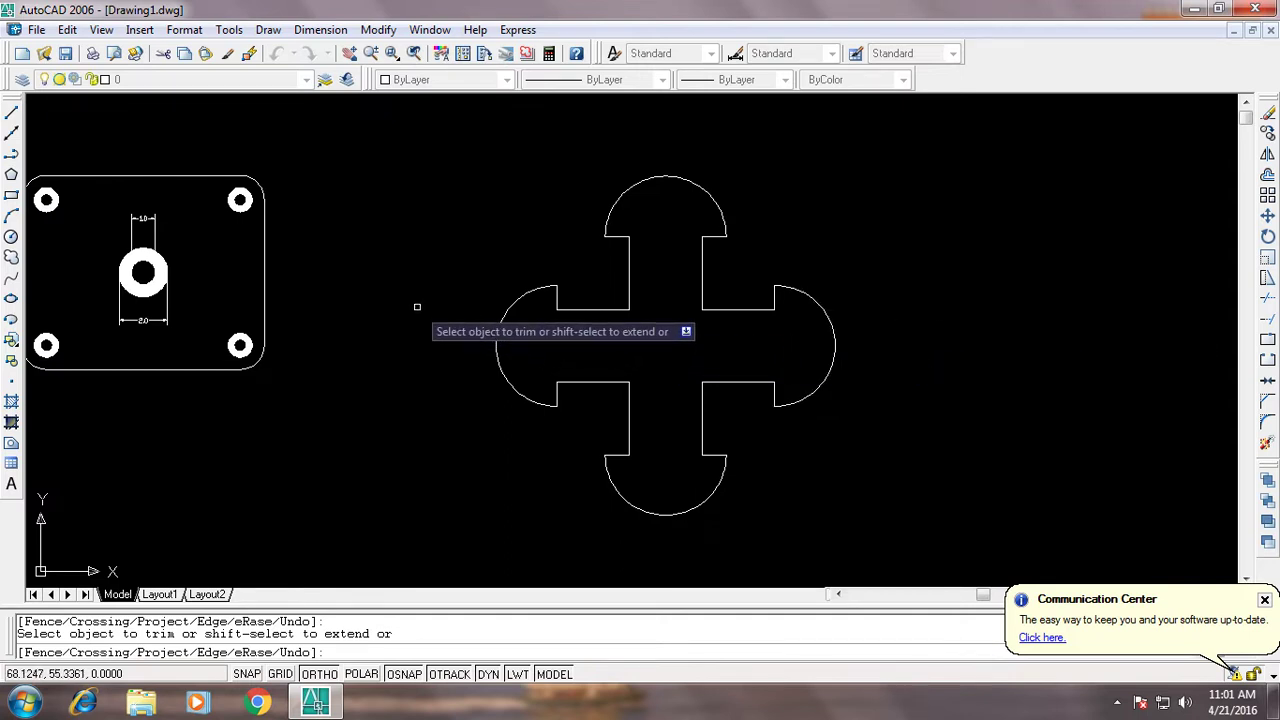
{"action": "key", "text": "Escape"}
{"action": "left_click", "coordinate": [435, 278]}
Cancel the stray selection window left over from trimming
{"action": "left_click", "coordinate": [435, 278]}
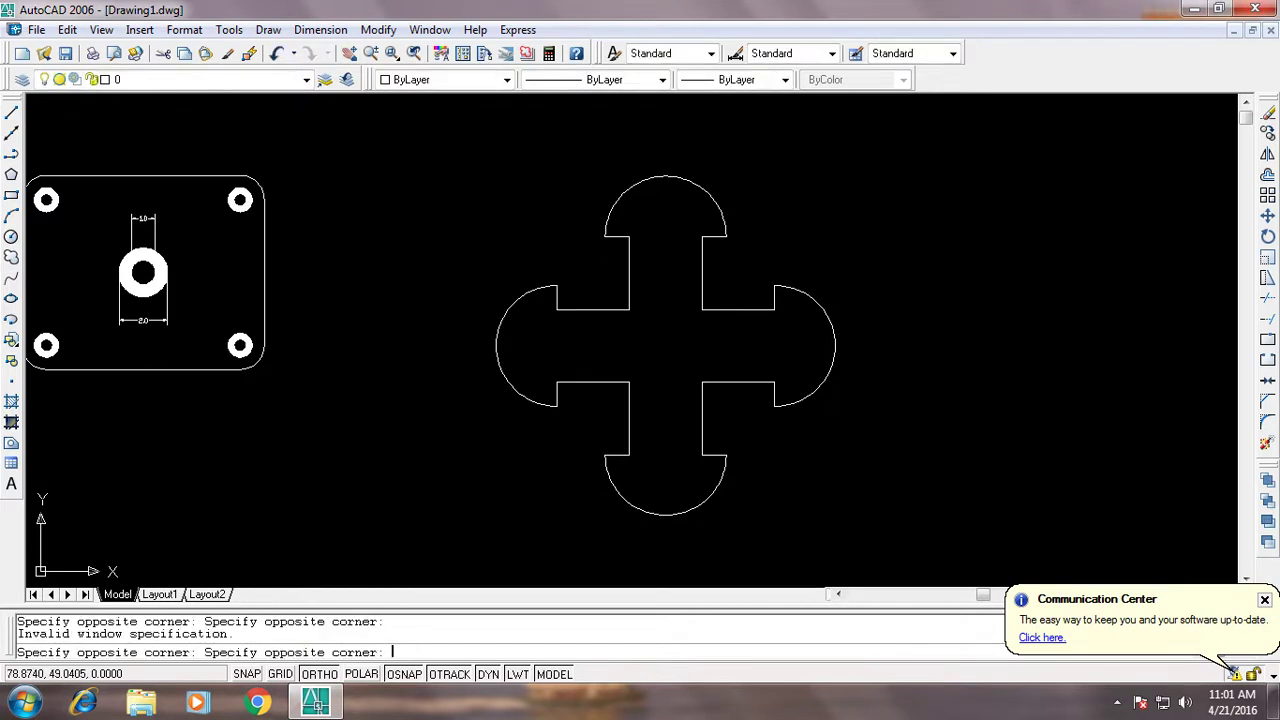
{"action": "key", "text": "Escape"}
{"action": "key", "text": "Return"}
{"action": "left_click", "coordinate": [450, 294]}
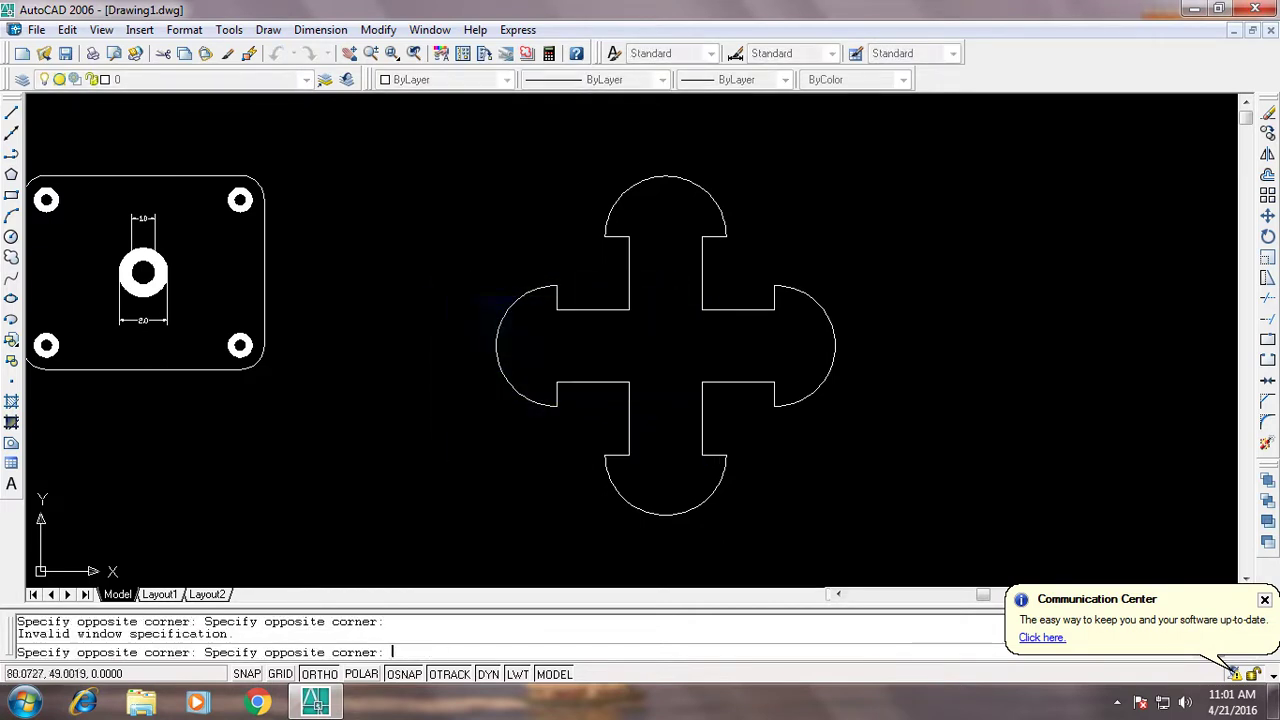
{"action": "left_click", "coordinate": [718, 362]}
Pan and zoom to bring the filleted plate to the middle of the view
{"action": "middle_click_drag", "start_coordinate": [731, 374], "coordinate": [797, 410]}
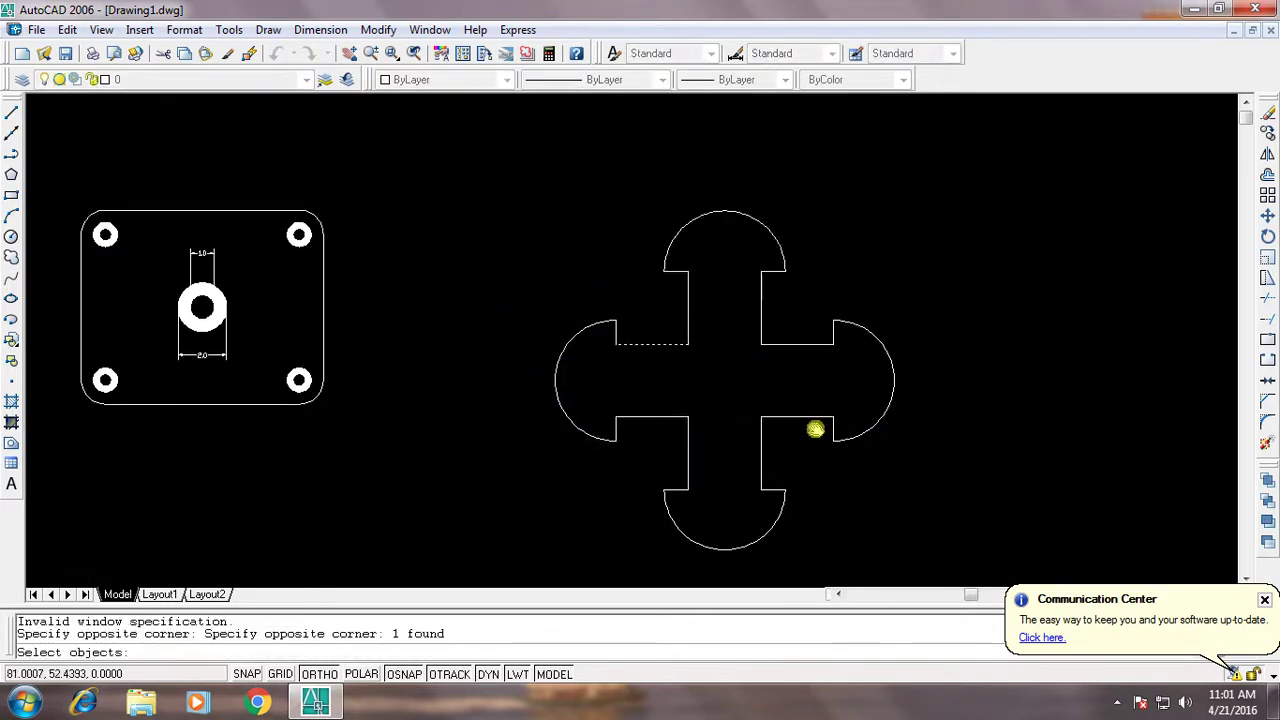
{"action": "middle_click_drag", "start_coordinate": [710, 364], "coordinate": [786, 380]}
{"action": "middle_click_drag", "start_coordinate": [524, 459], "coordinate": [804, 266]}
{"action": "mouse_move", "coordinate": [680, 405]}
{"action": "middle_mouse_down"}
{"action": "mouse_move", "coordinate": [920, 320]}
{"action": "mouse_move", "coordinate": [871, 523]}
{"action": "middle_mouse_up"}
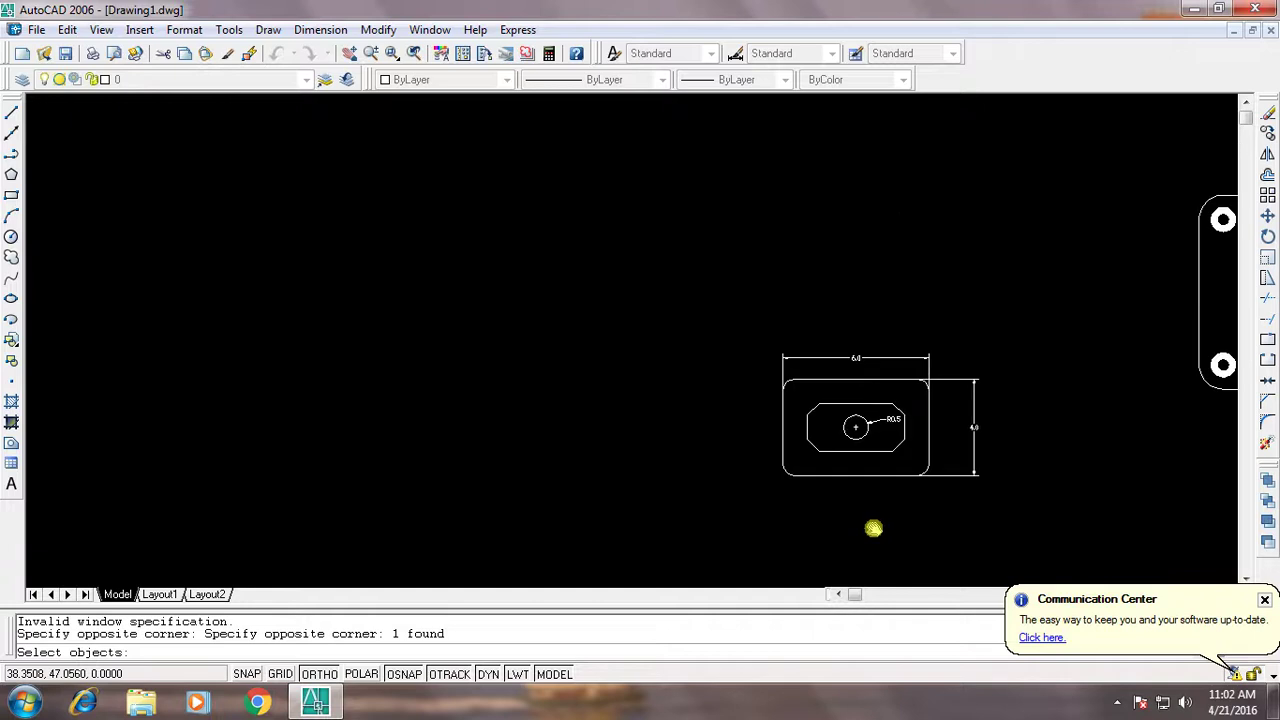
{"action": "scroll", "coordinate": [903, 476], "scroll_direction": "up", "scroll_amount": 3}
{"action": "scroll", "coordinate": [903, 476], "scroll_direction": "down", "scroll_amount": 6}
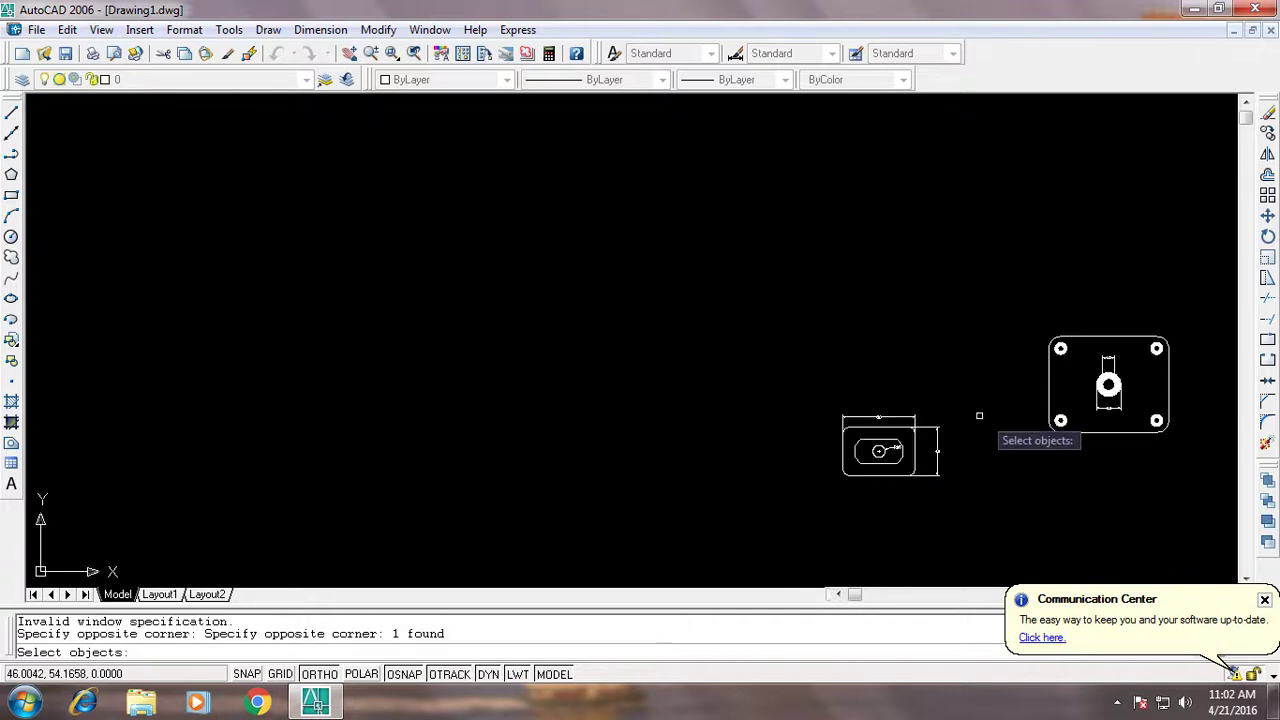
{"action": "middle_click_drag", "start_coordinate": [1023, 397], "coordinate": [671, 389]}
{"action": "scroll", "coordinate": [765, 365], "scroll_direction": "up", "scroll_amount": 2}
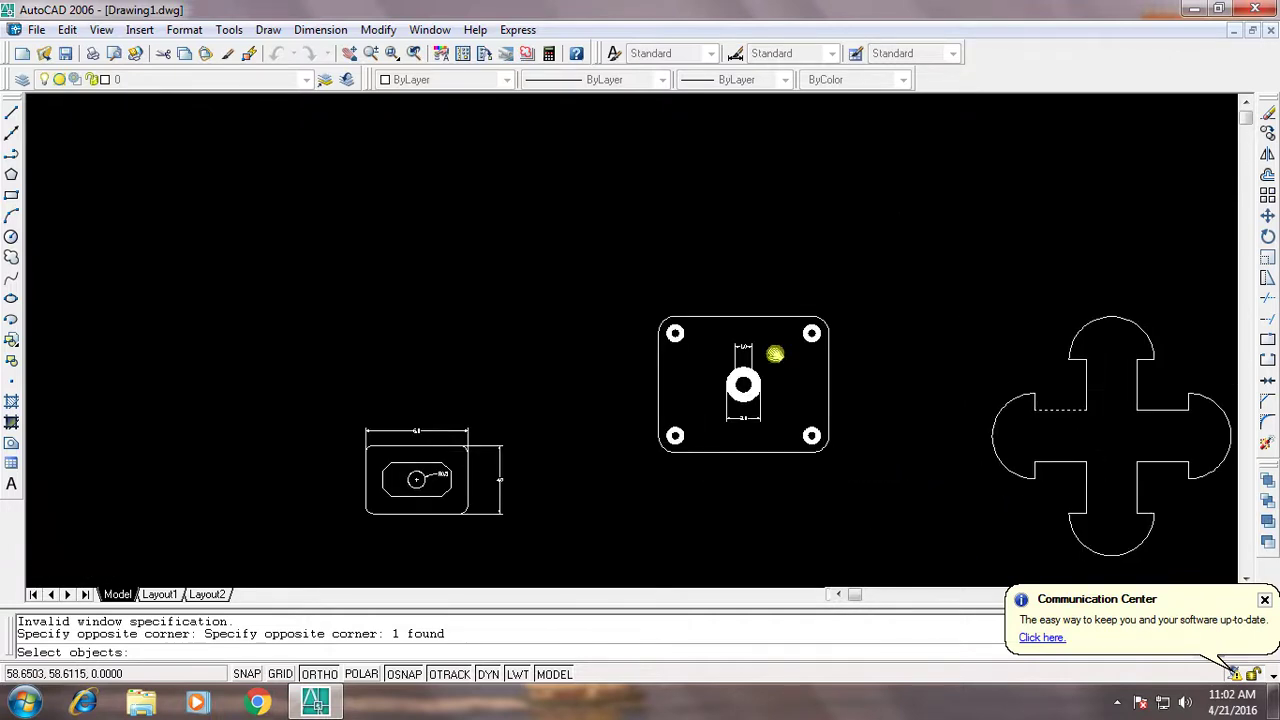
Review all three parts, then close AutoCAD without saving the drawing
{"action": "key", "text": "Escape"}
{"action": "key", "text": "Escape"}
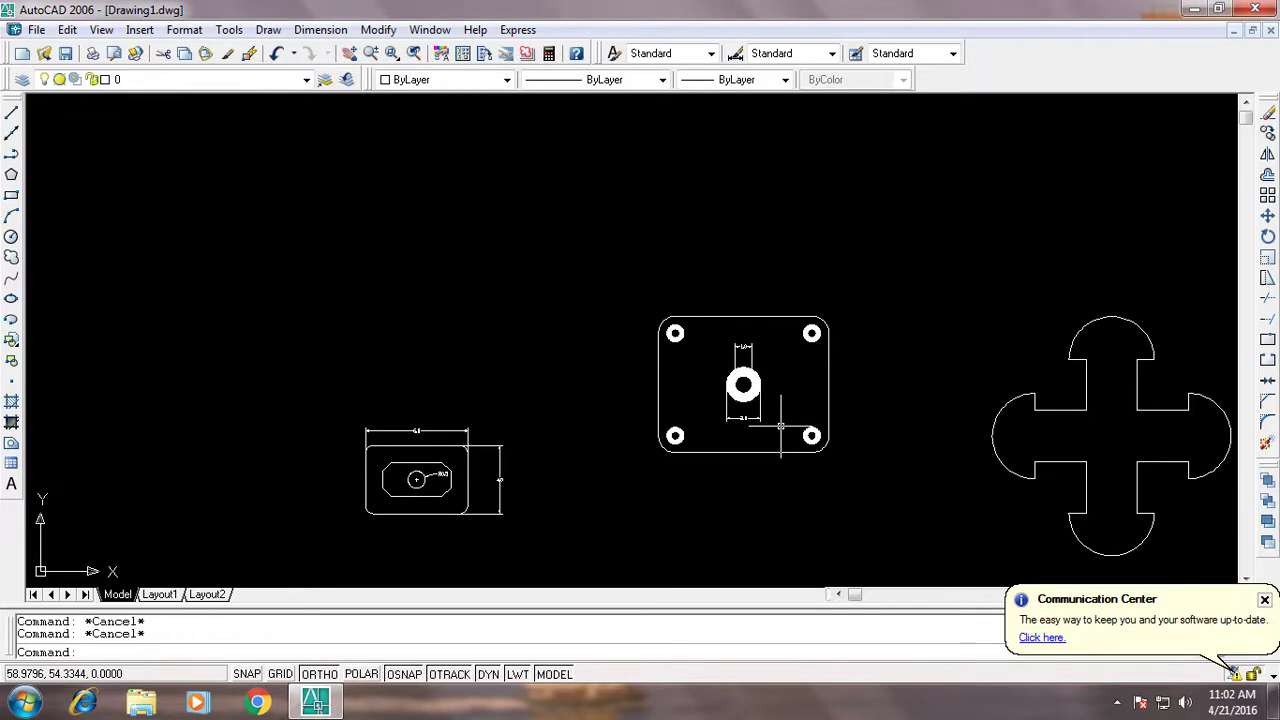
{"action": "middle_click_drag", "start_coordinate": [929, 369], "coordinate": [810, 381]}
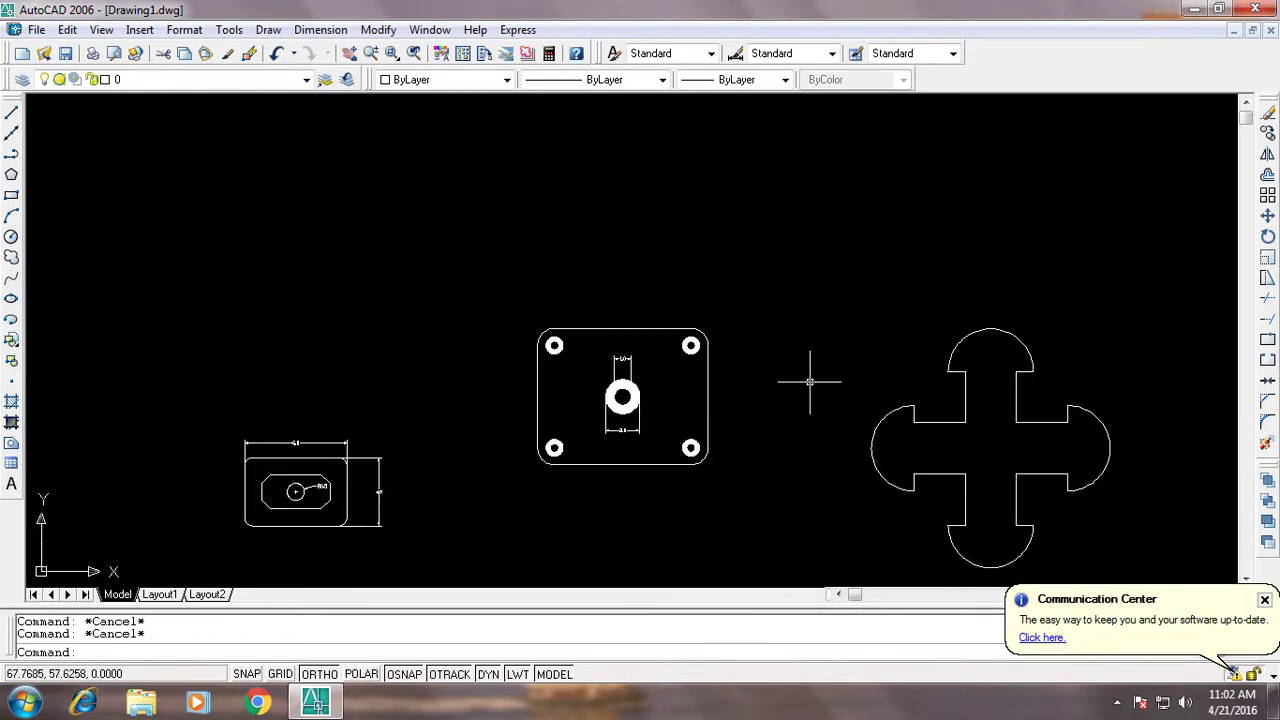
{"action": "scroll", "coordinate": [810, 381], "scroll_direction": "down", "scroll_amount": 3}
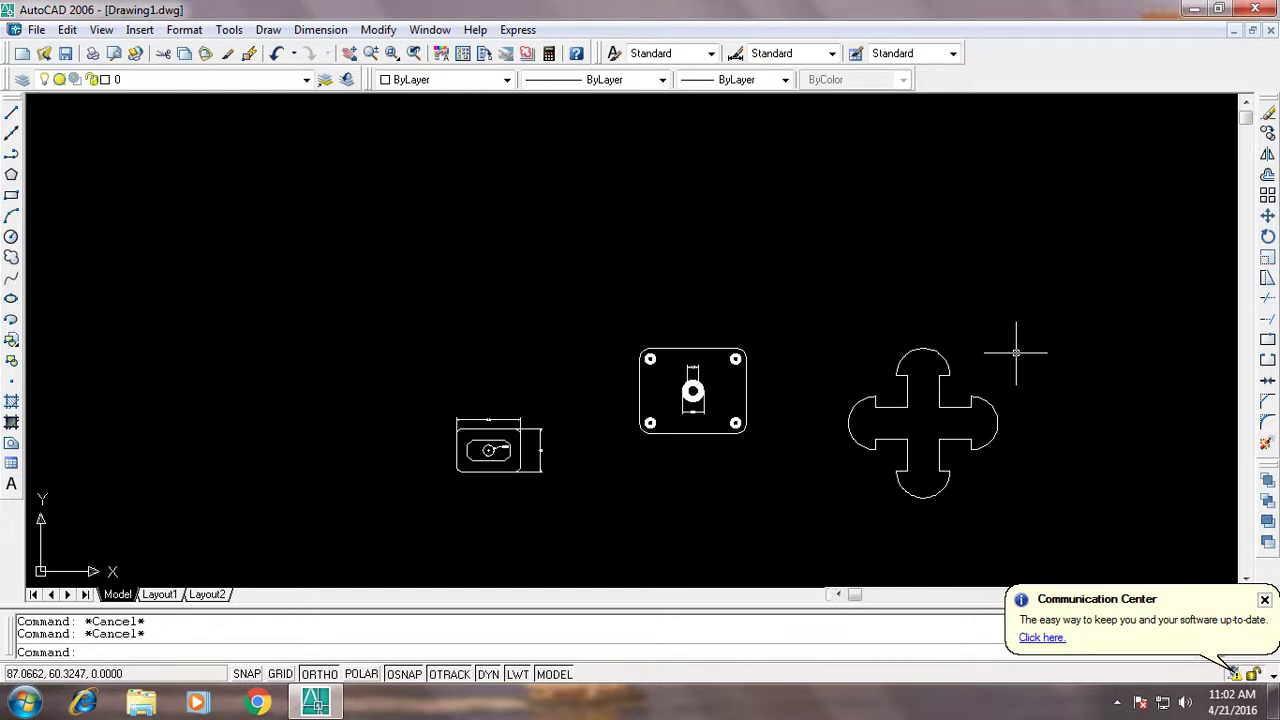
{"action": "left_click", "coordinate": [1259, 9]}
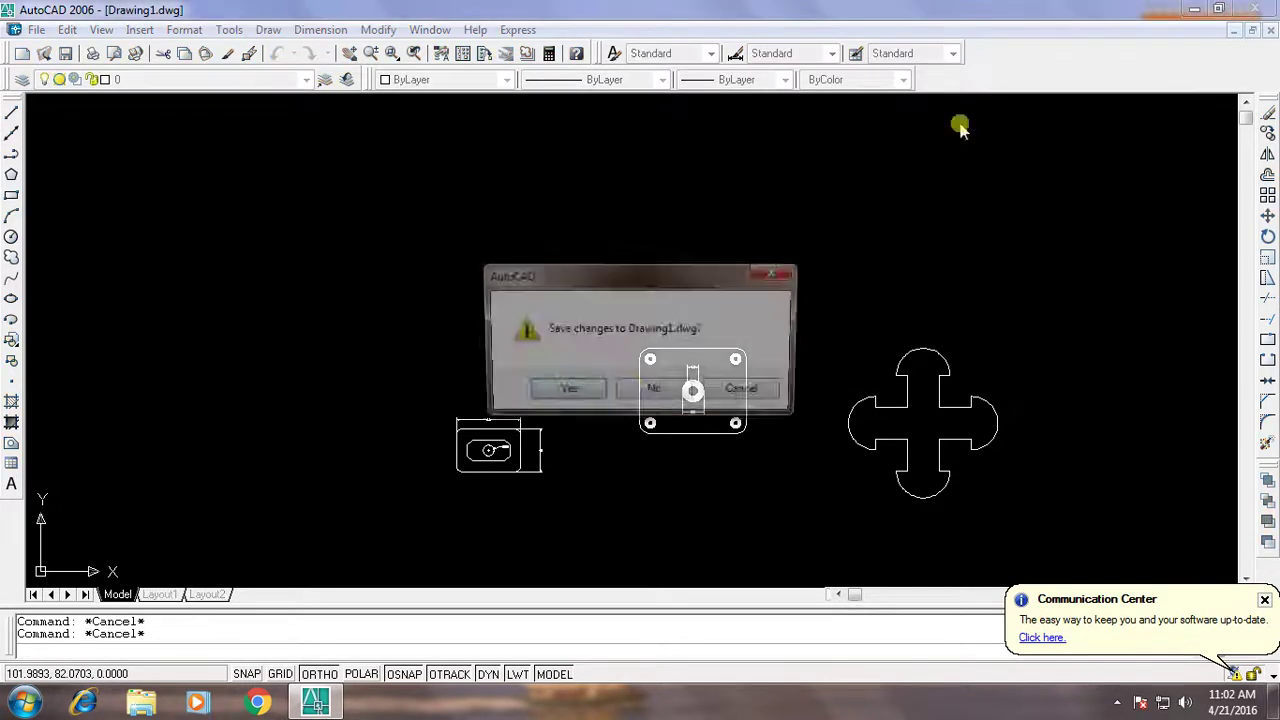
{"action": "left_click", "coordinate": [651, 389]}
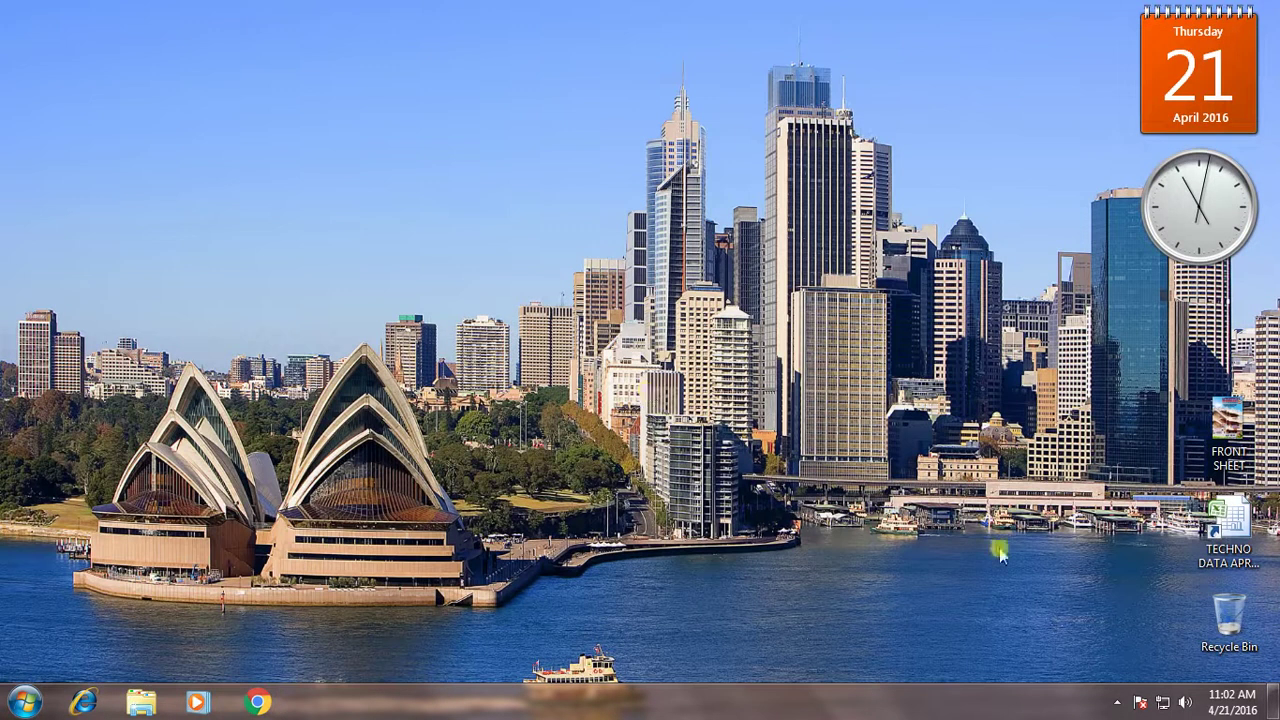